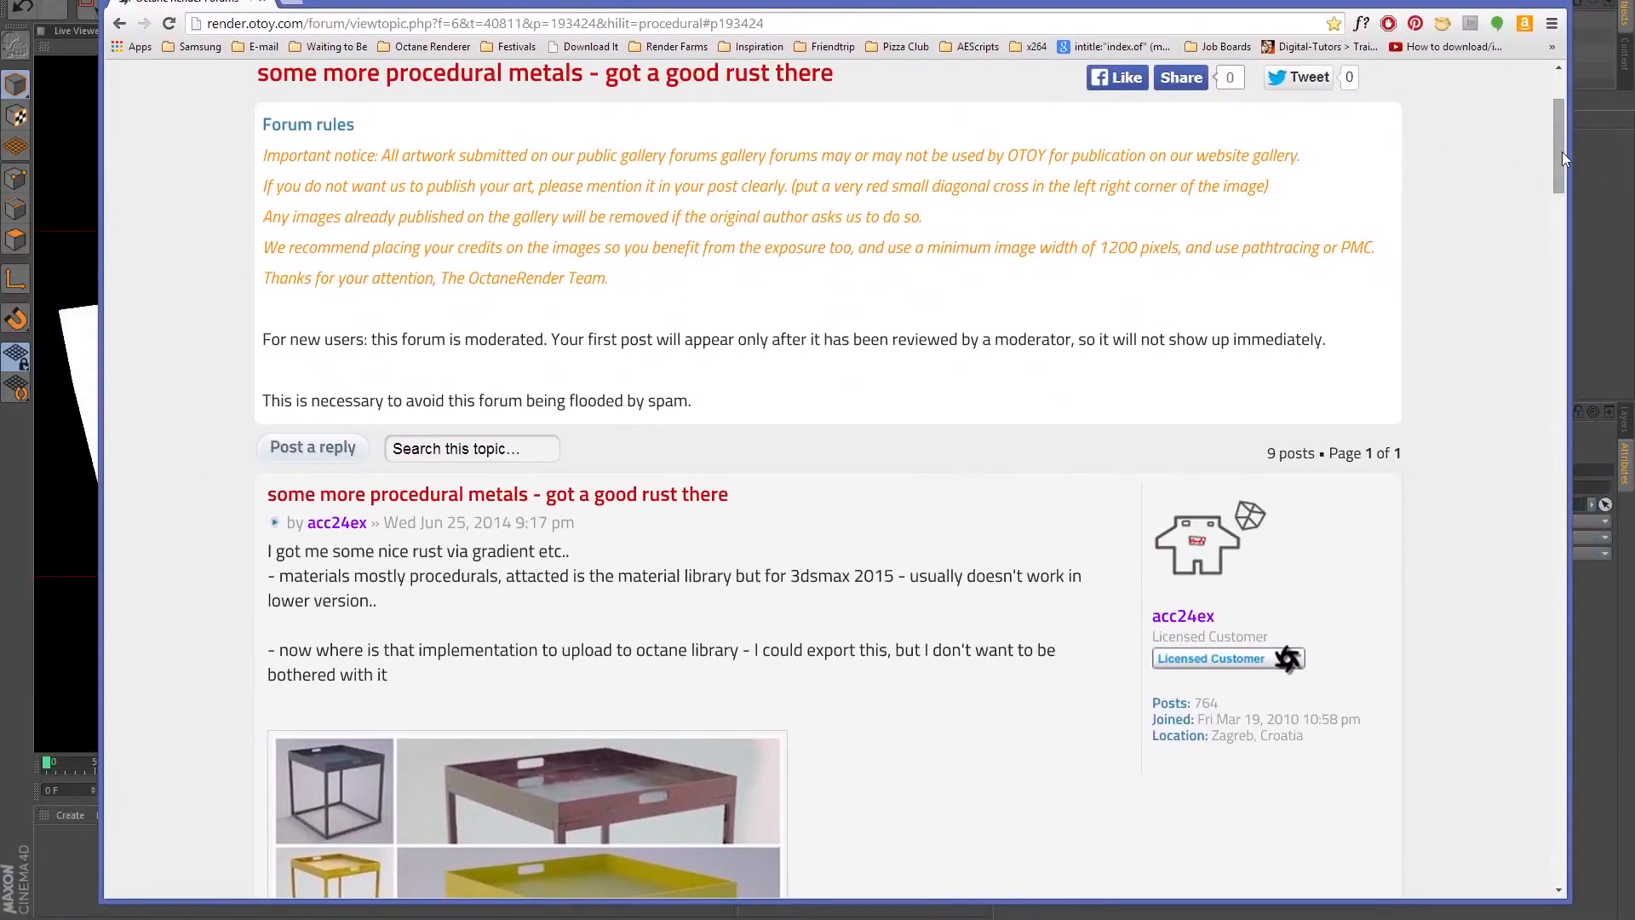
- Look through the procedural metals forum thread, including its render images and attached material files
left_click_drag(1562, 151, 1565, 192)
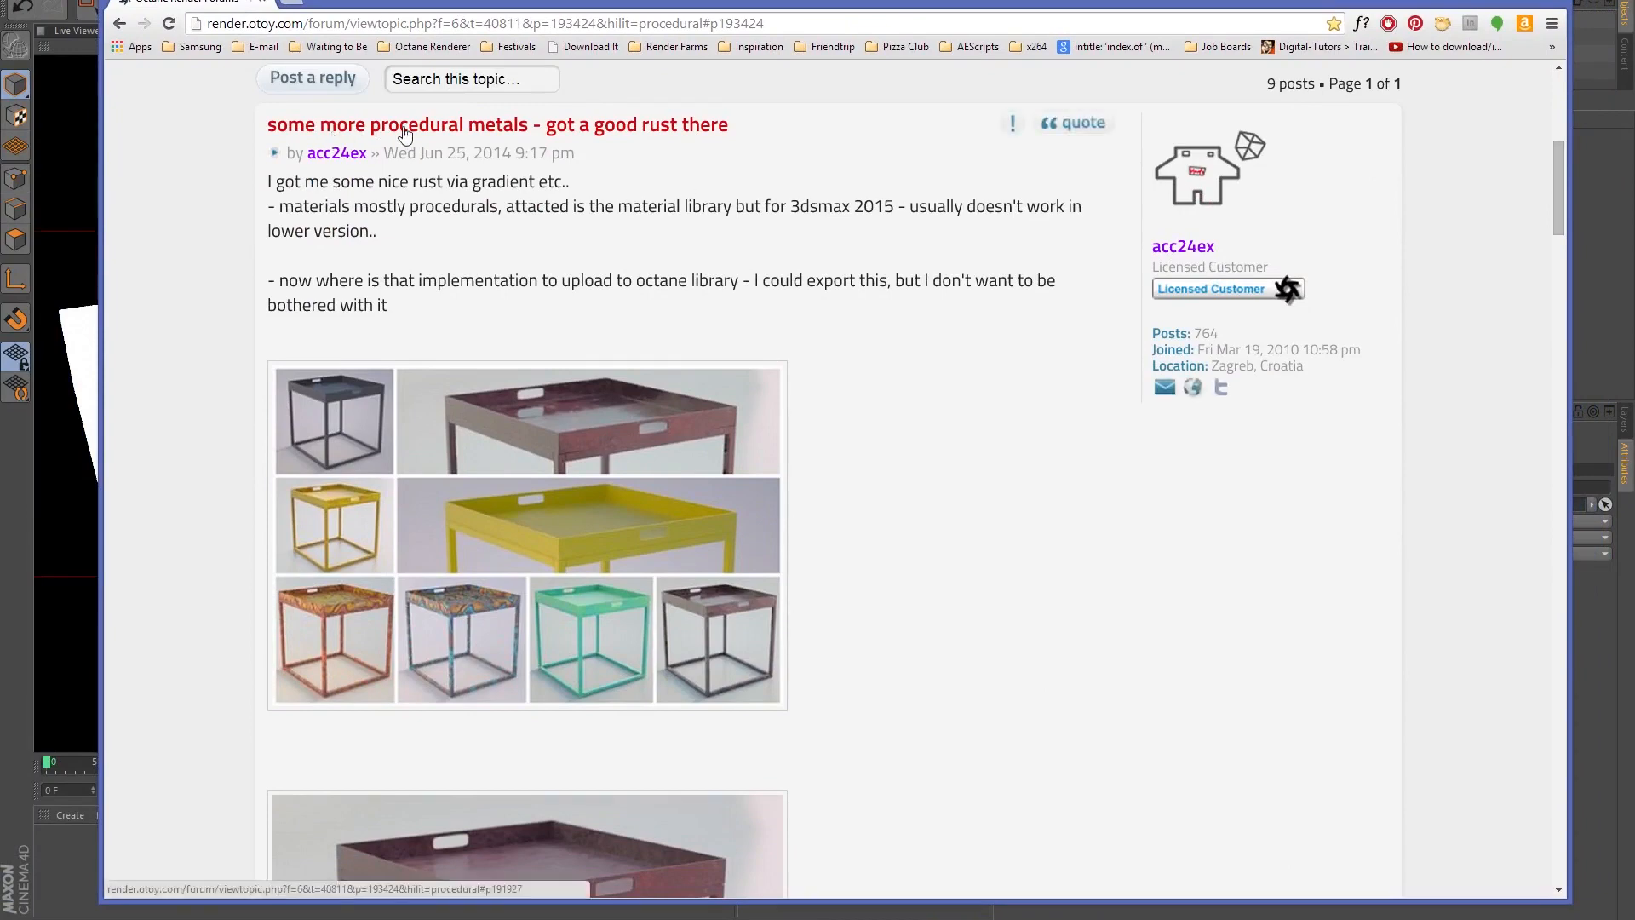
left_click_drag(1562, 156, 1557, 289)
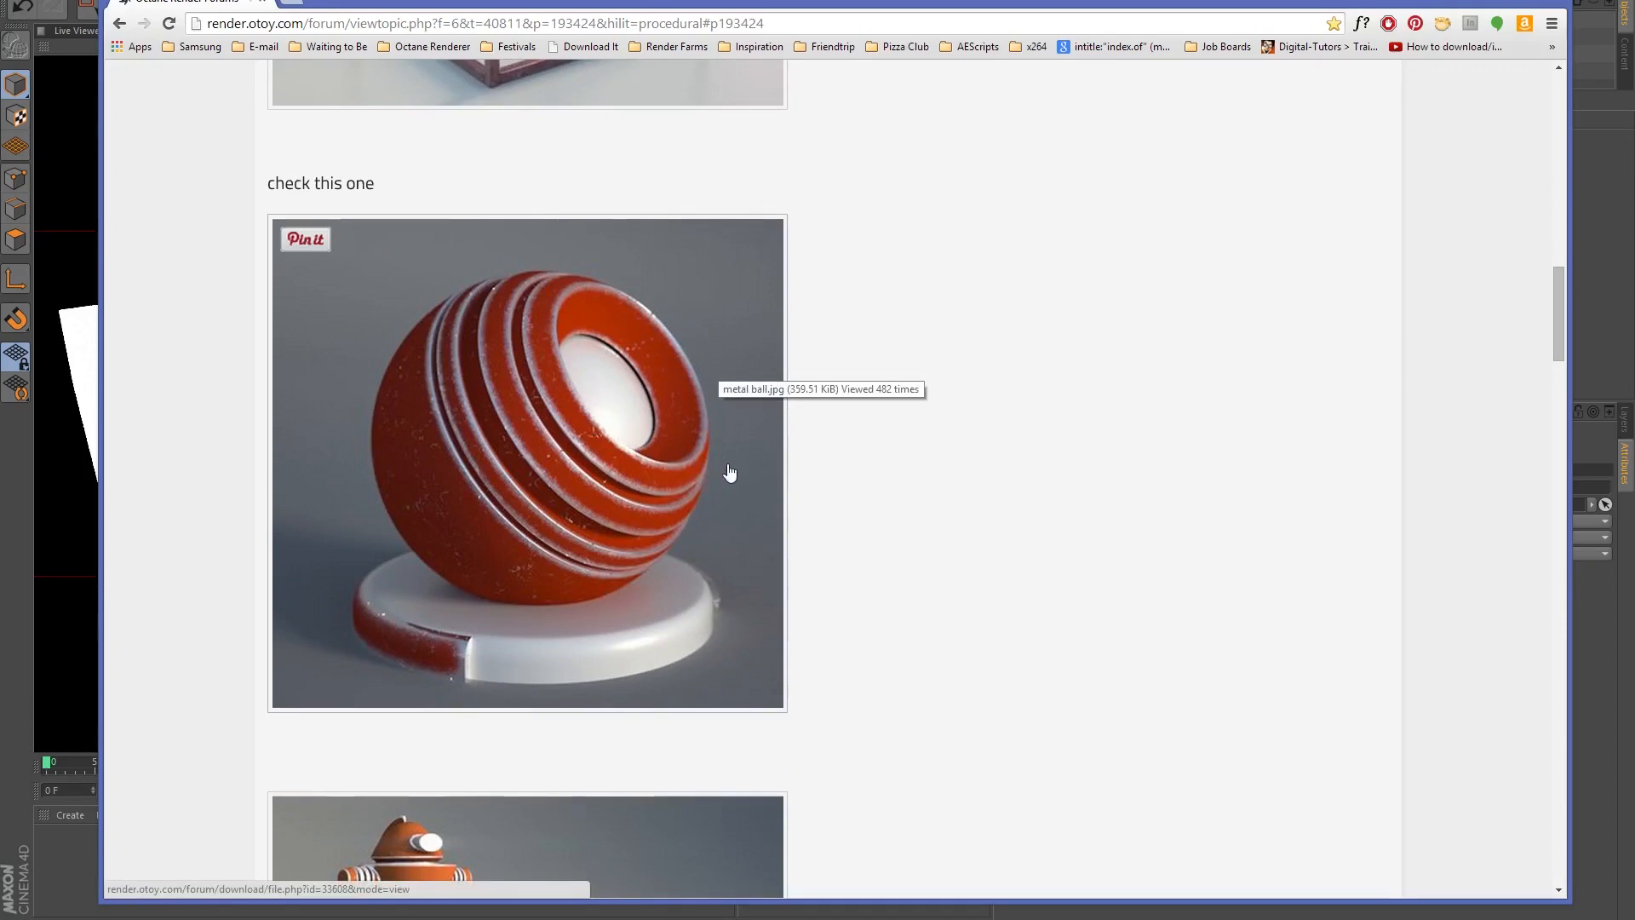
scroll(851, 230, "down", 5)
scroll(767, 300, "down", 4)
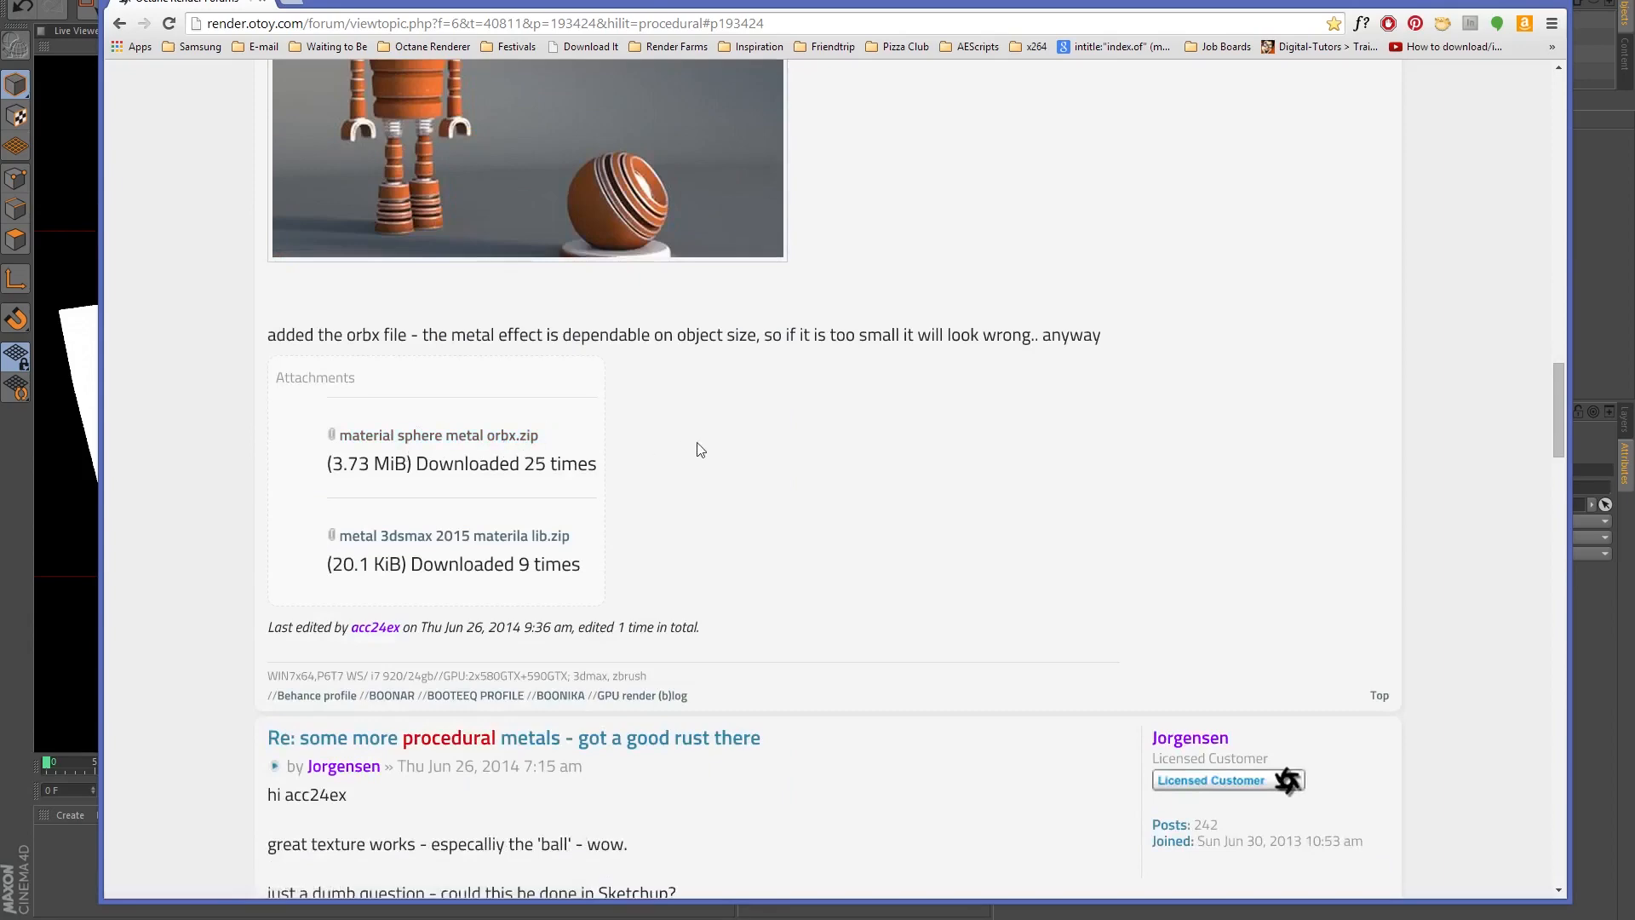
scroll(699, 449, "up", 10)
scroll(701, 454, "up", 2)
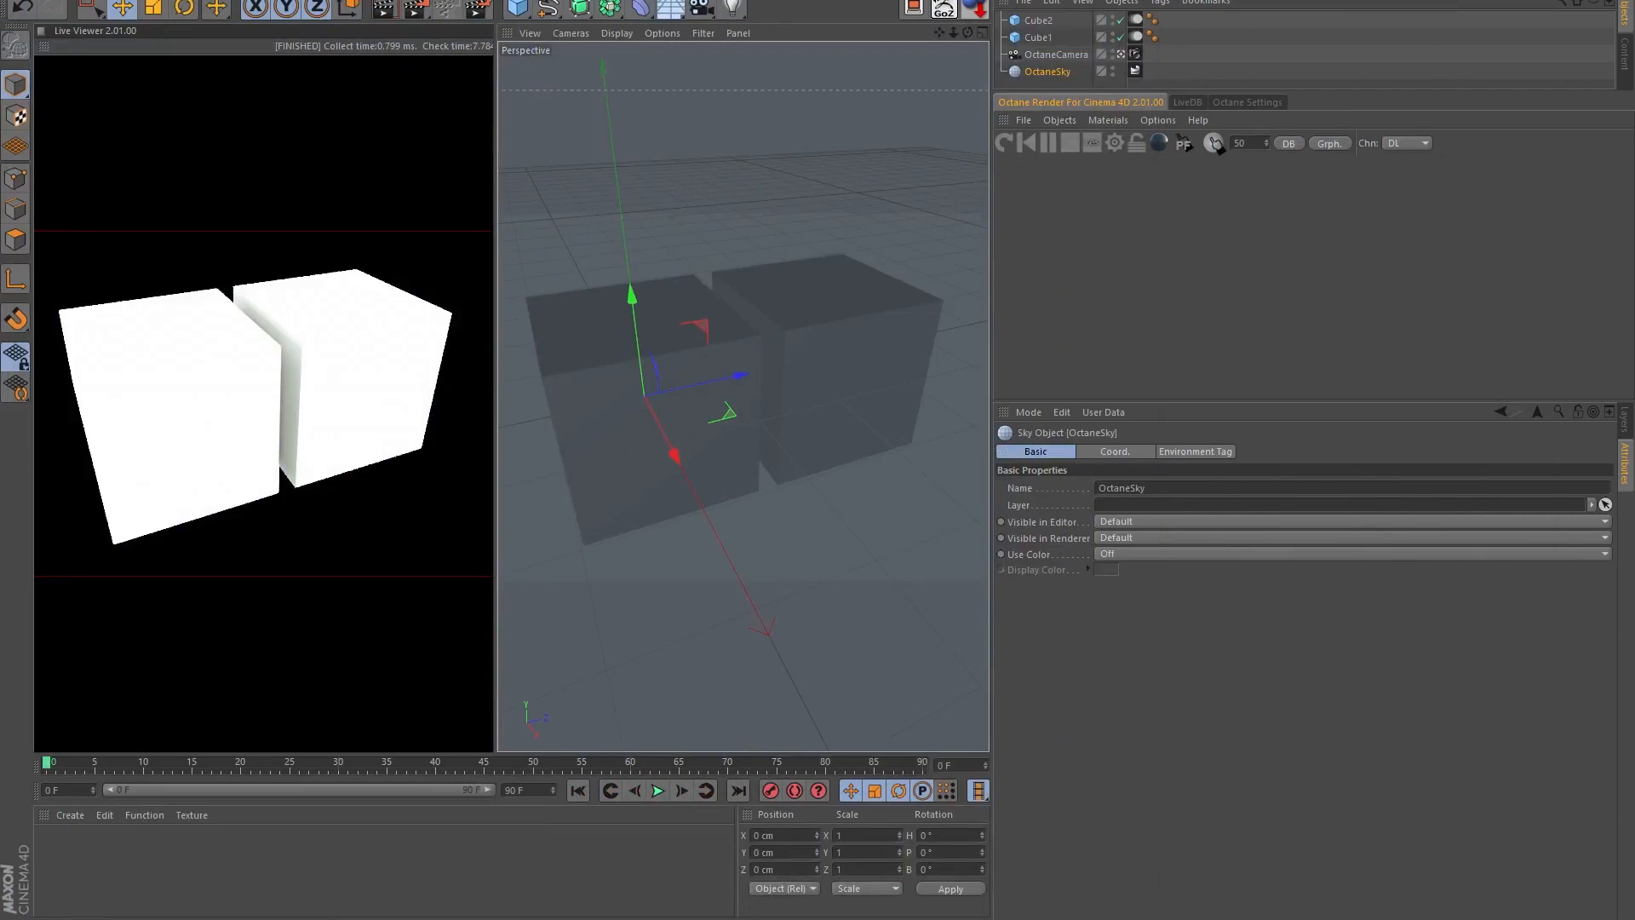
- Switch to Cinema 4D and create two Octane Diffuse materials
left_click(1105, 119)
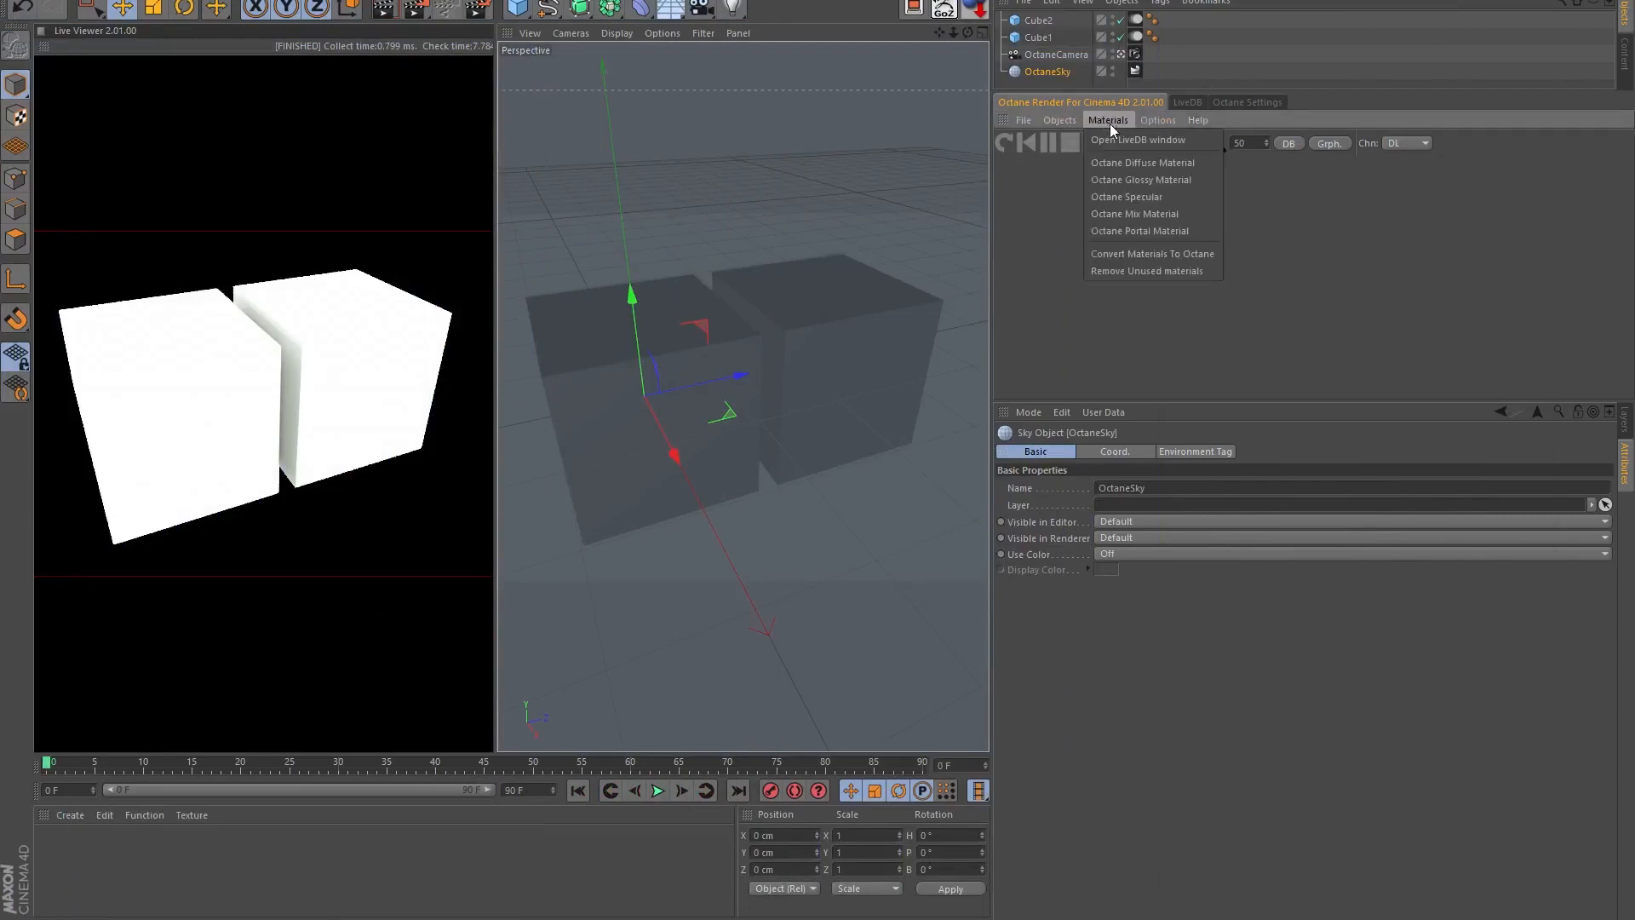
left_click(1136, 161)
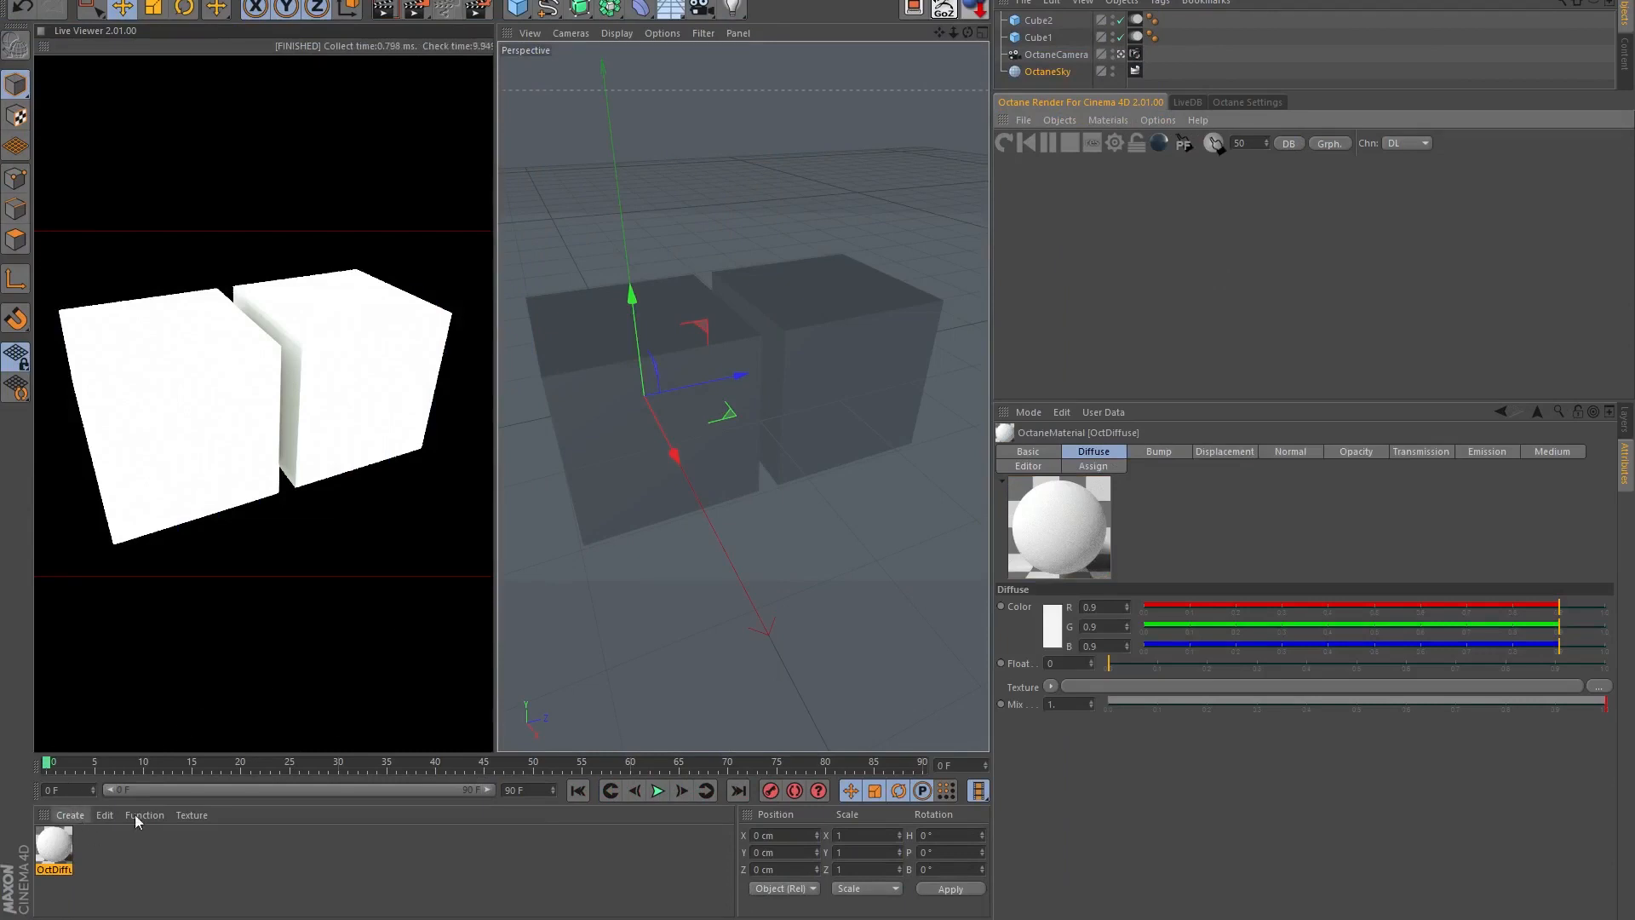
left_click(1107, 120)
left_click(1137, 162)
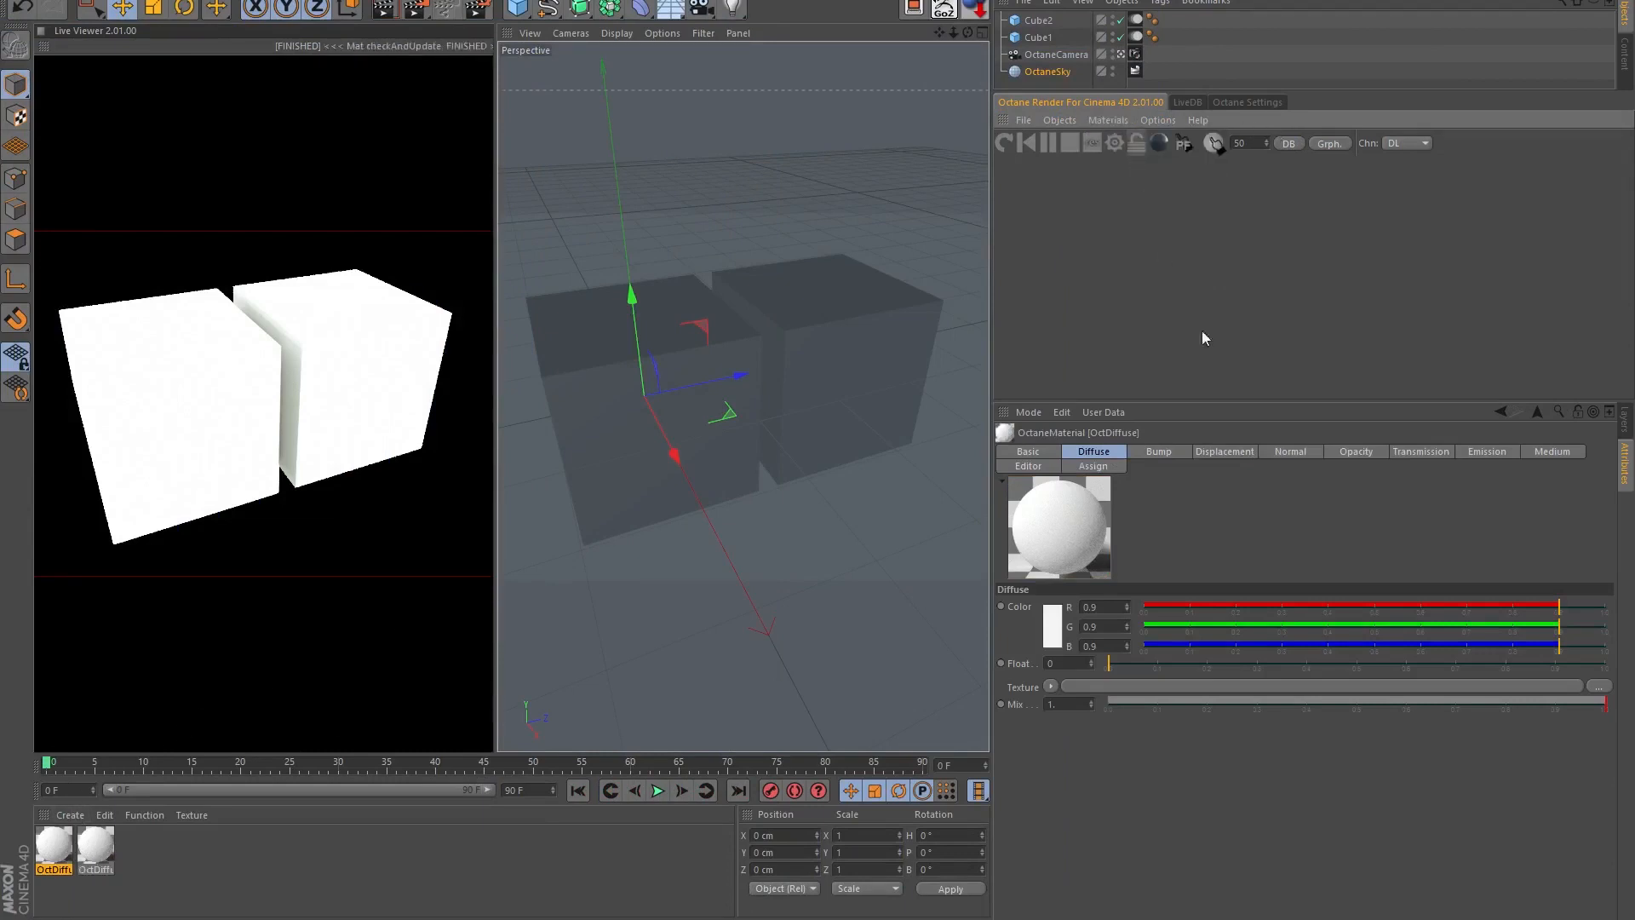
- Assign the second diffuse material to Cube1 and the first diffuse material to Cube2
left_click(104, 858)
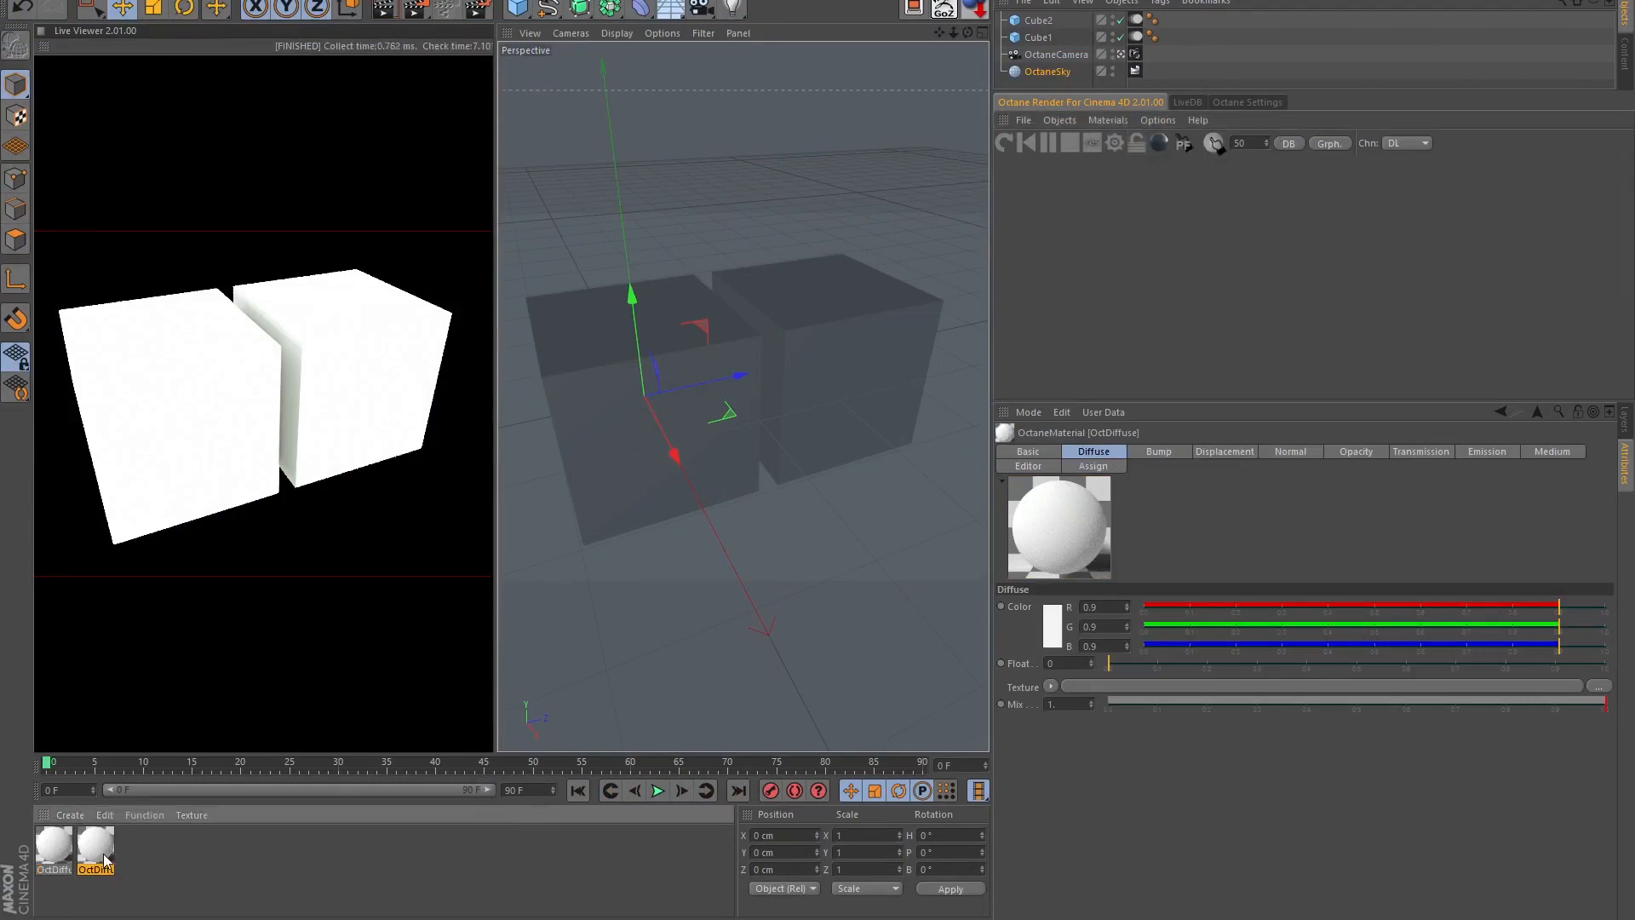
left_click_drag(105, 858, 1053, 38)
left_click(54, 851)
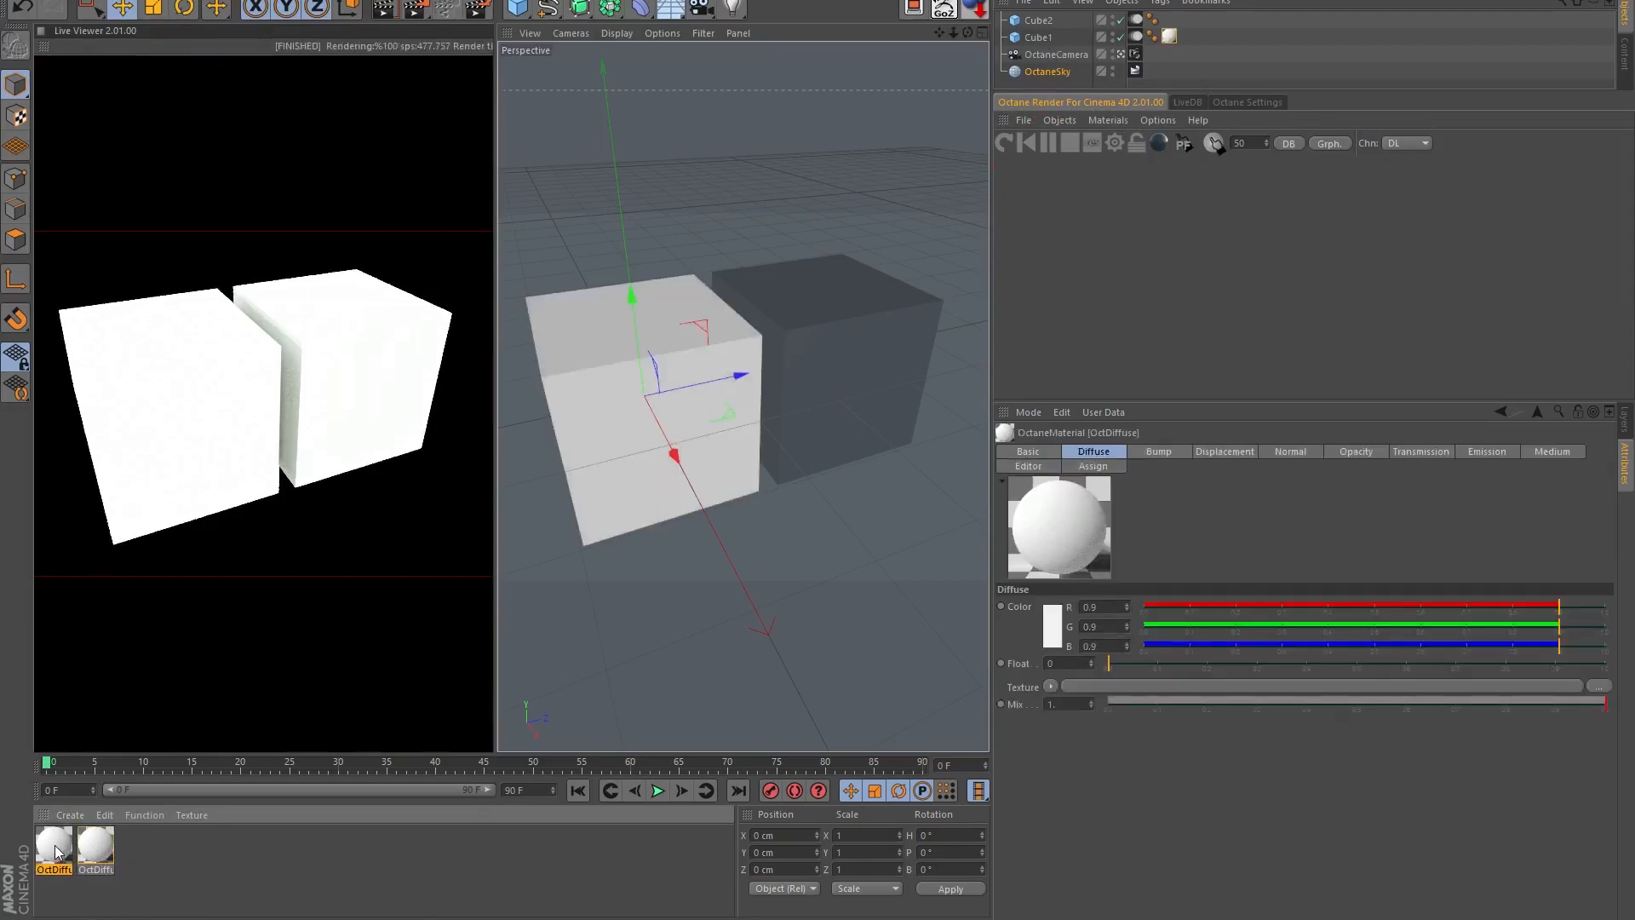
left_click_drag(54, 852, 1038, 20)
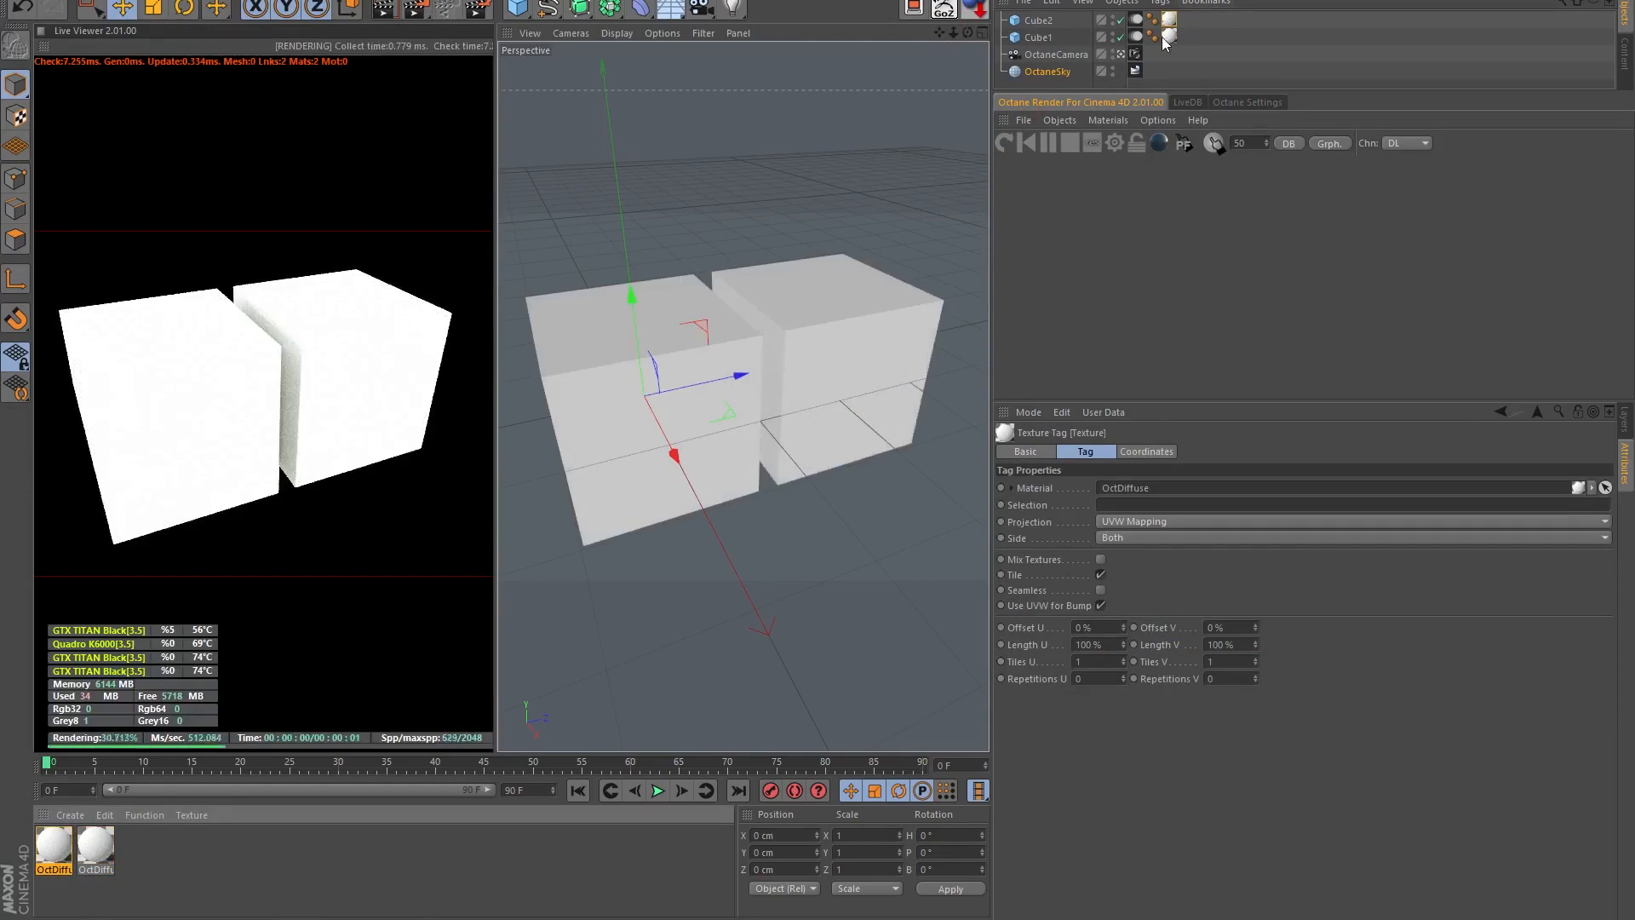
- Load the C4dOctane Dirt texture into the diffuse channel of Cube1's material
left_click(1460, 488)
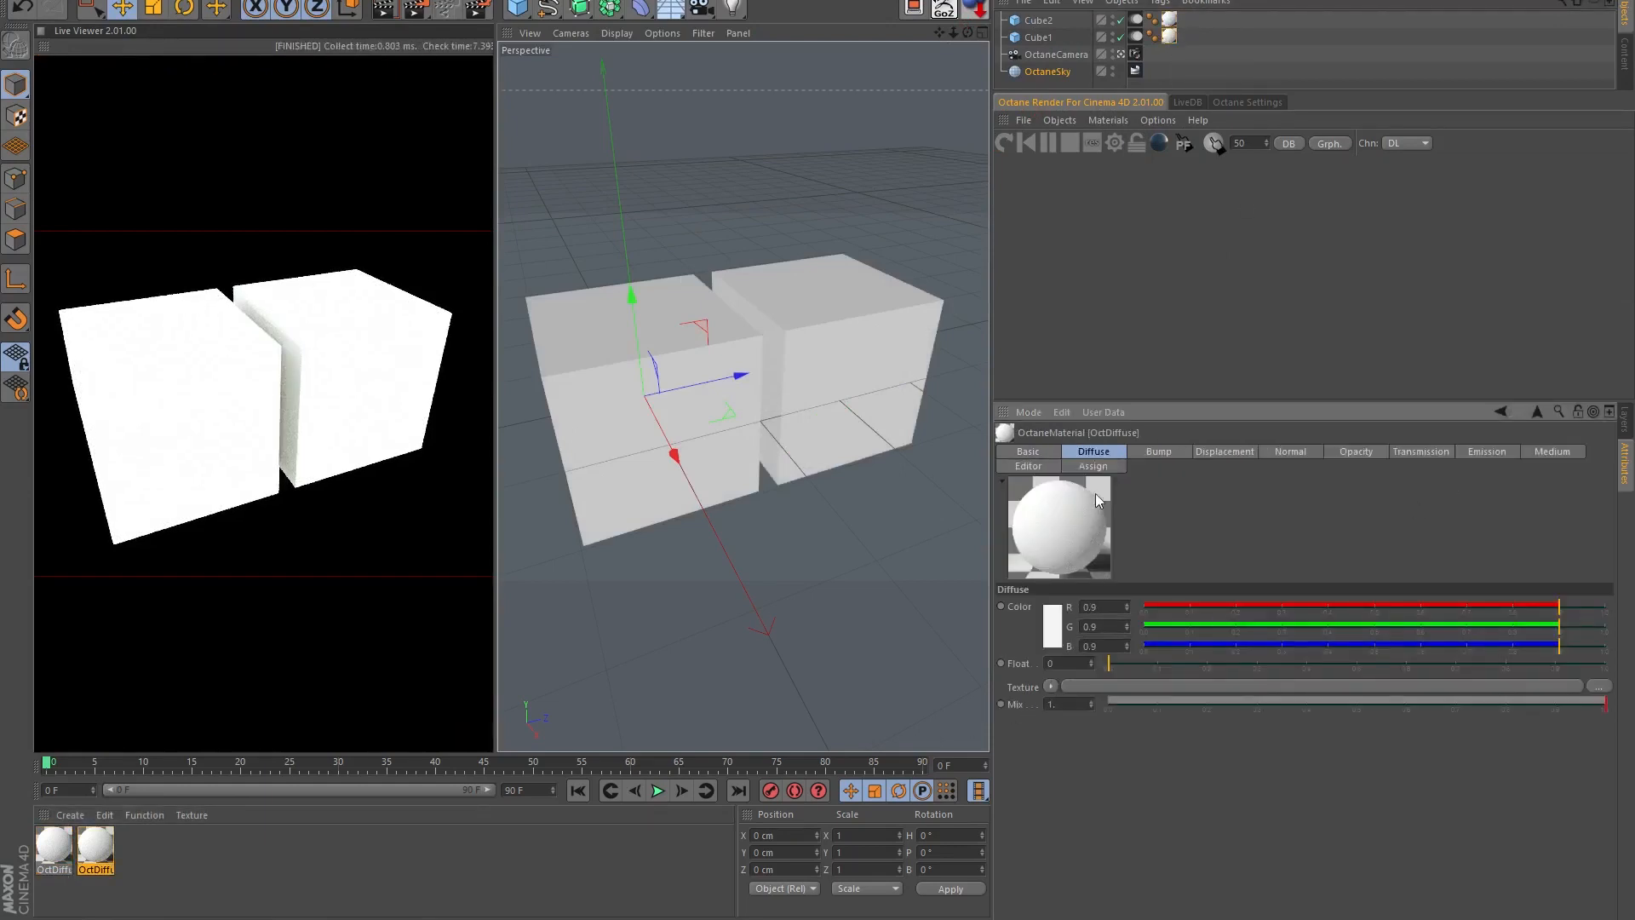
left_click(1053, 686)
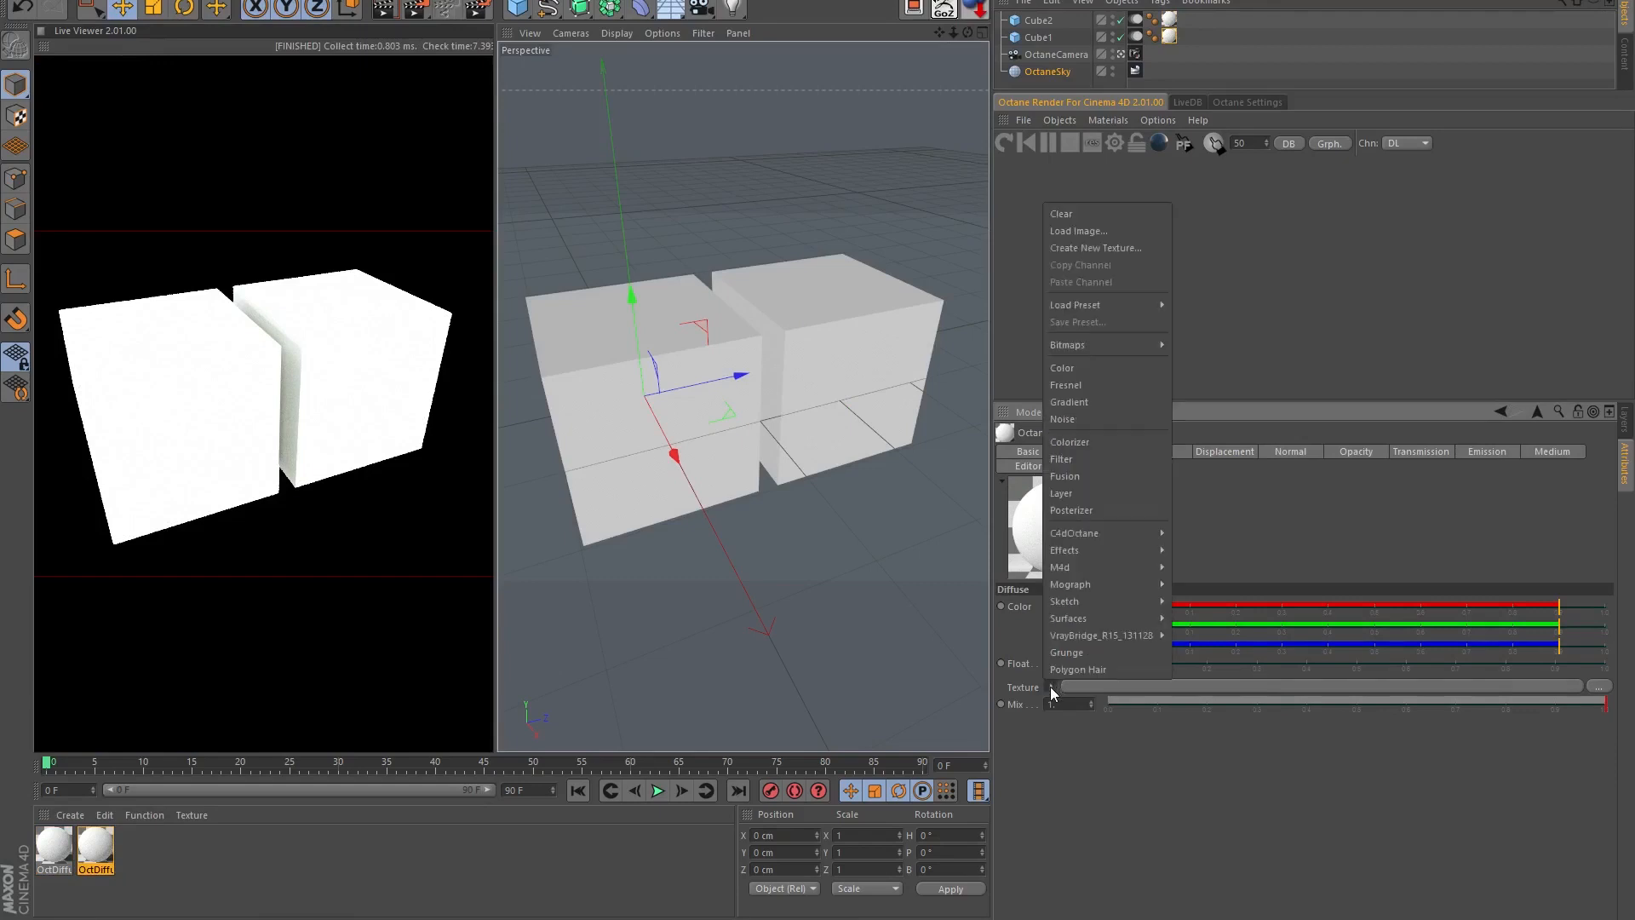
mouse_move(1098, 533)
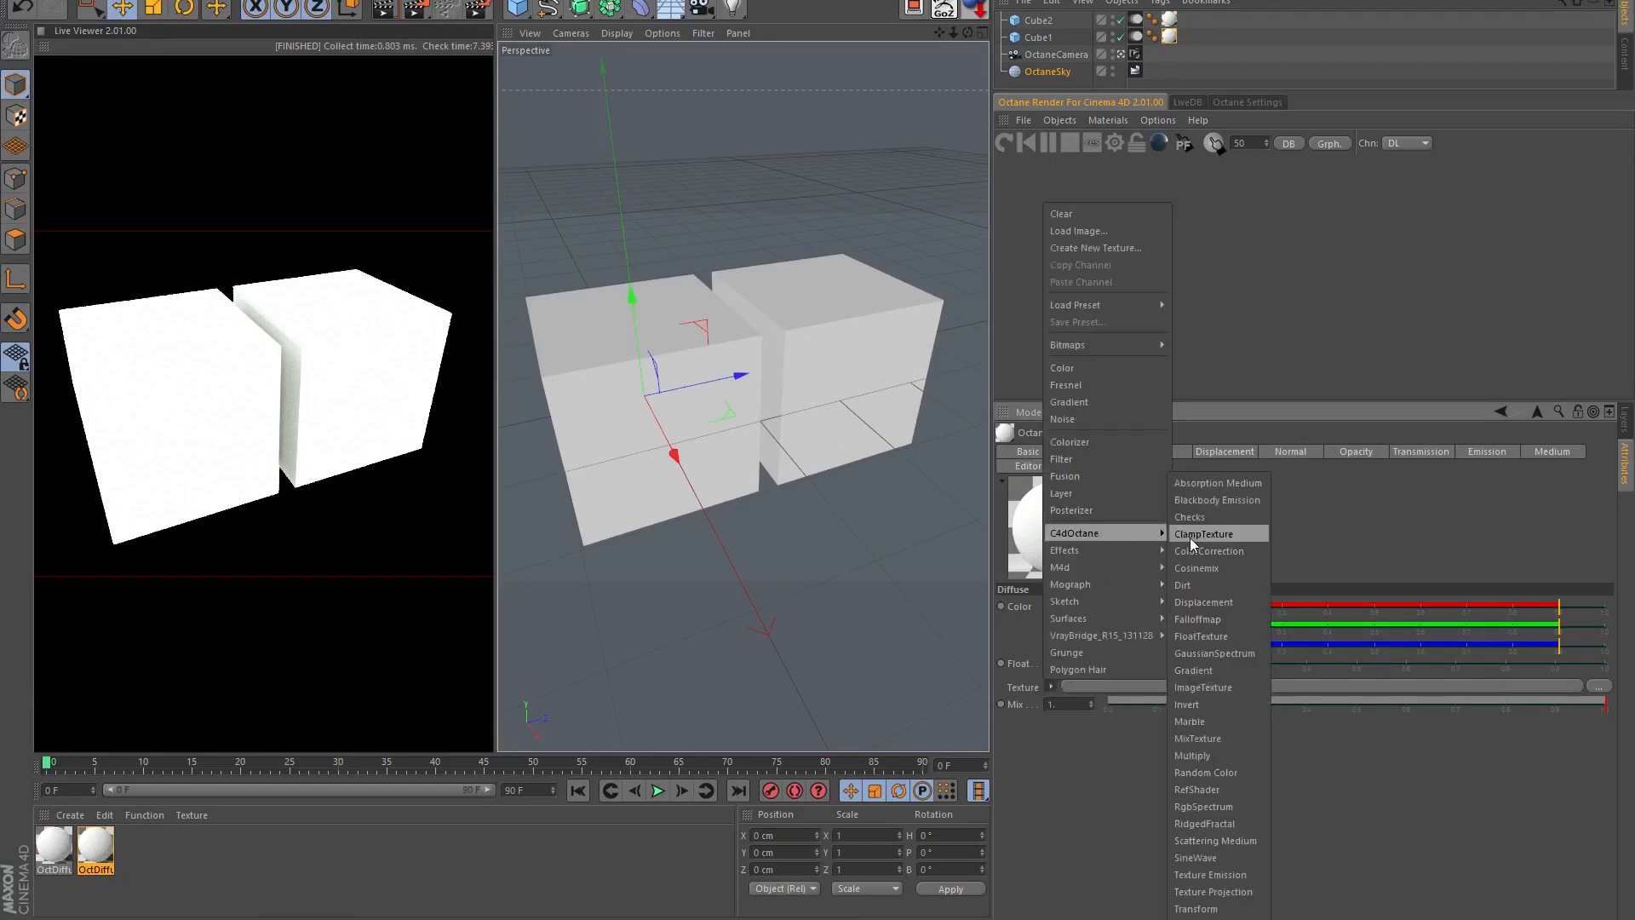
left_click(1208, 587)
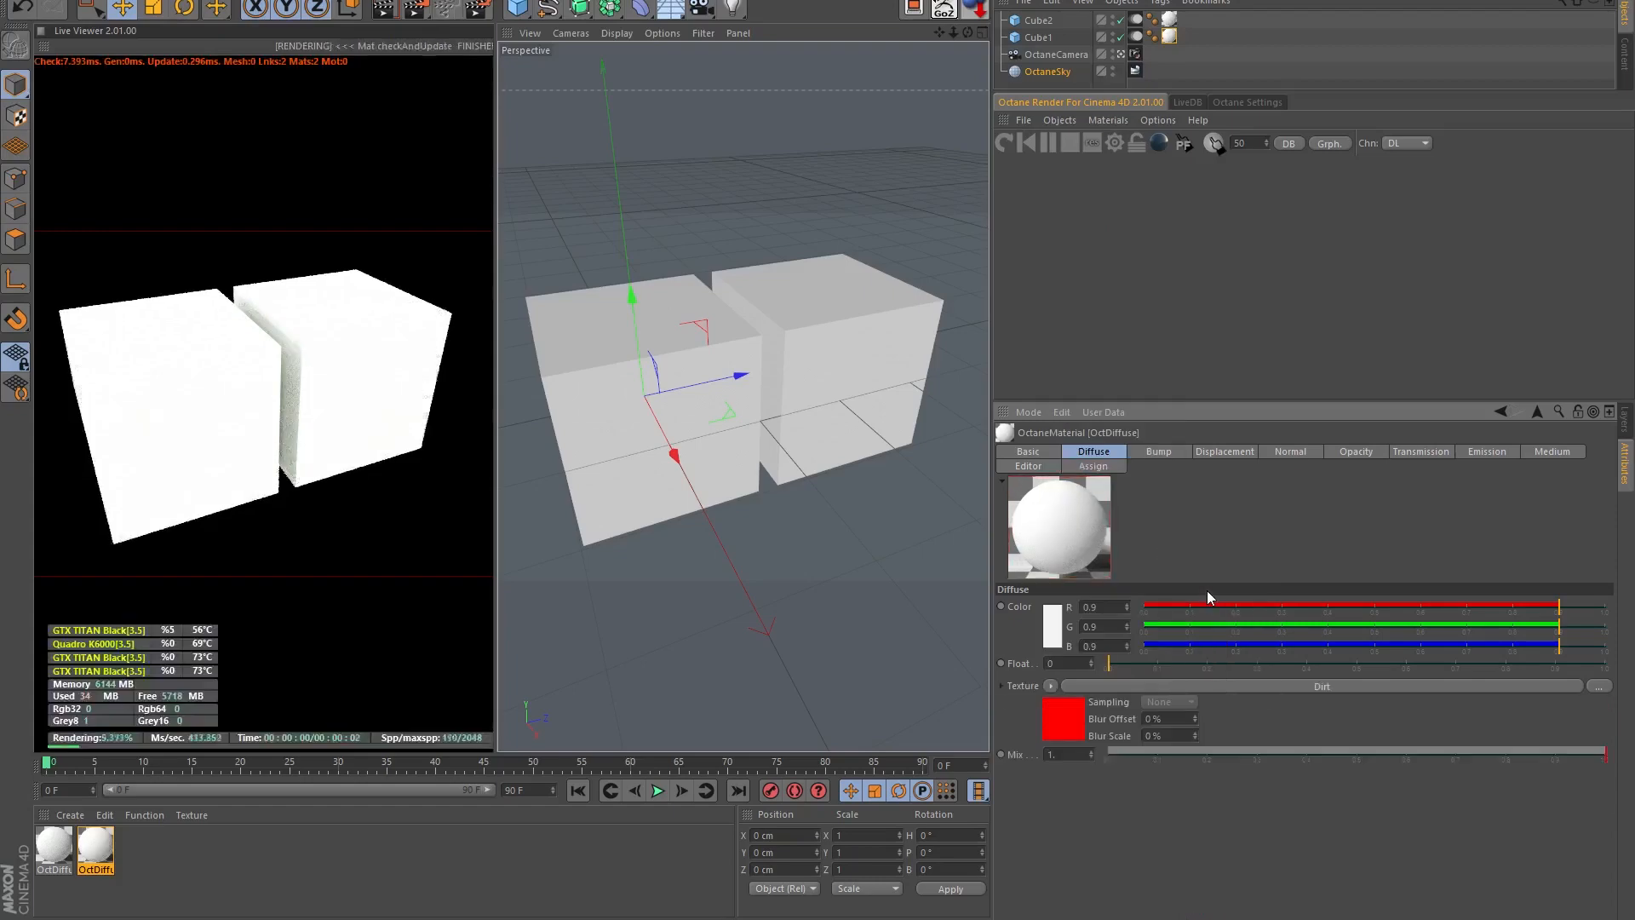
- Configure Cube1's Dirt texture with Invert Normal enabled, Strength 10 and Radius about 0.3
left_click(1163, 685)
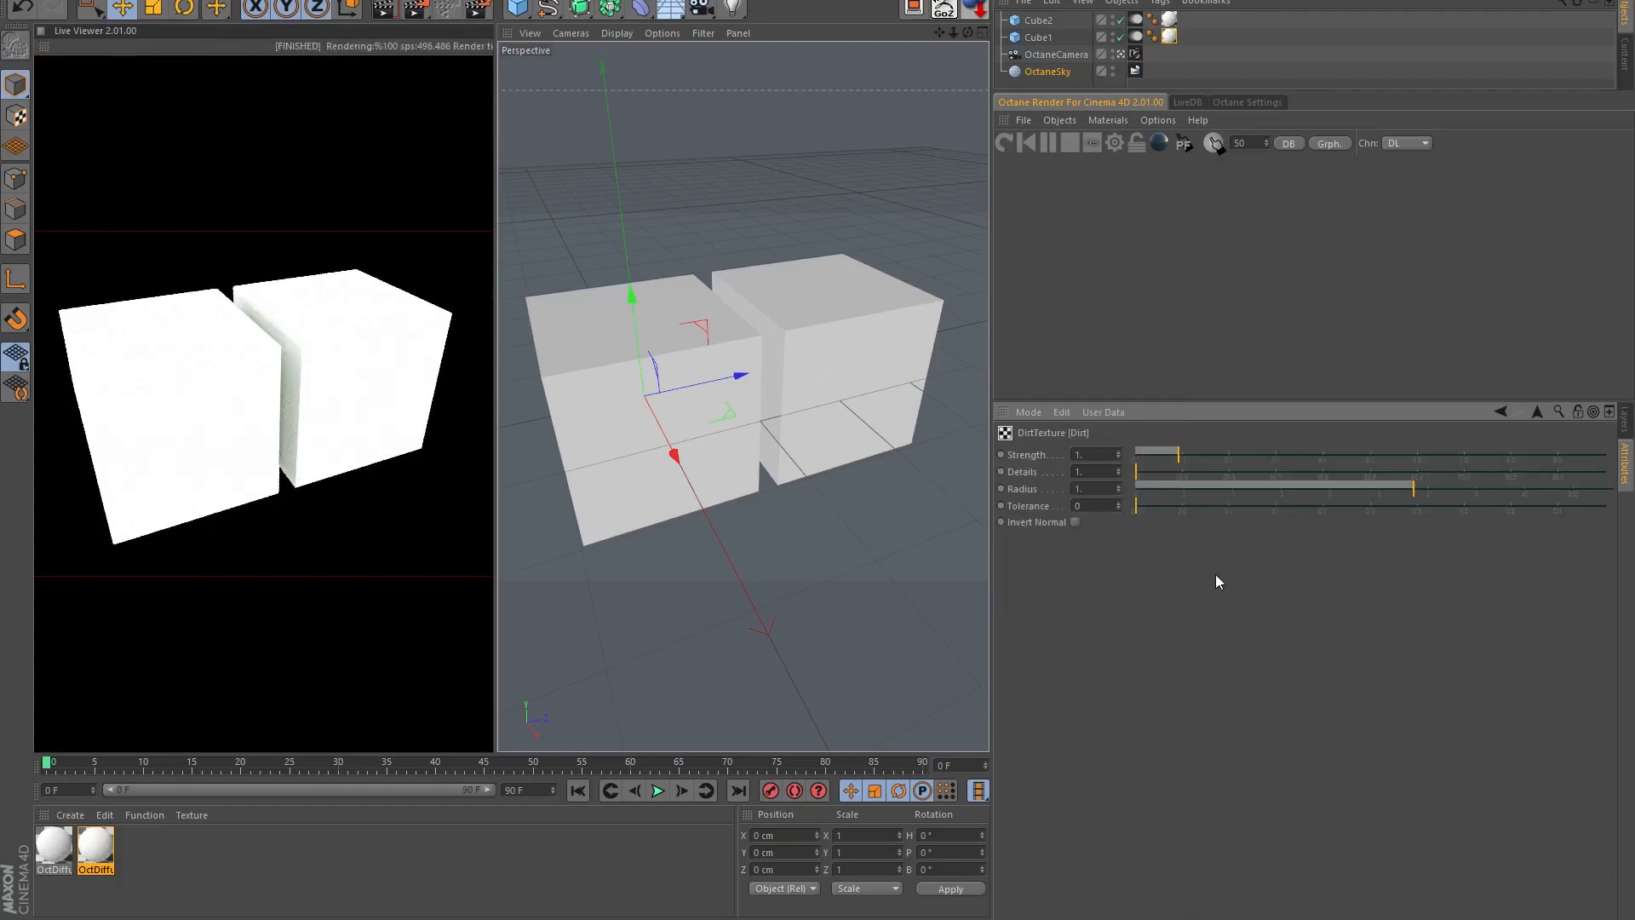
left_click(1075, 522)
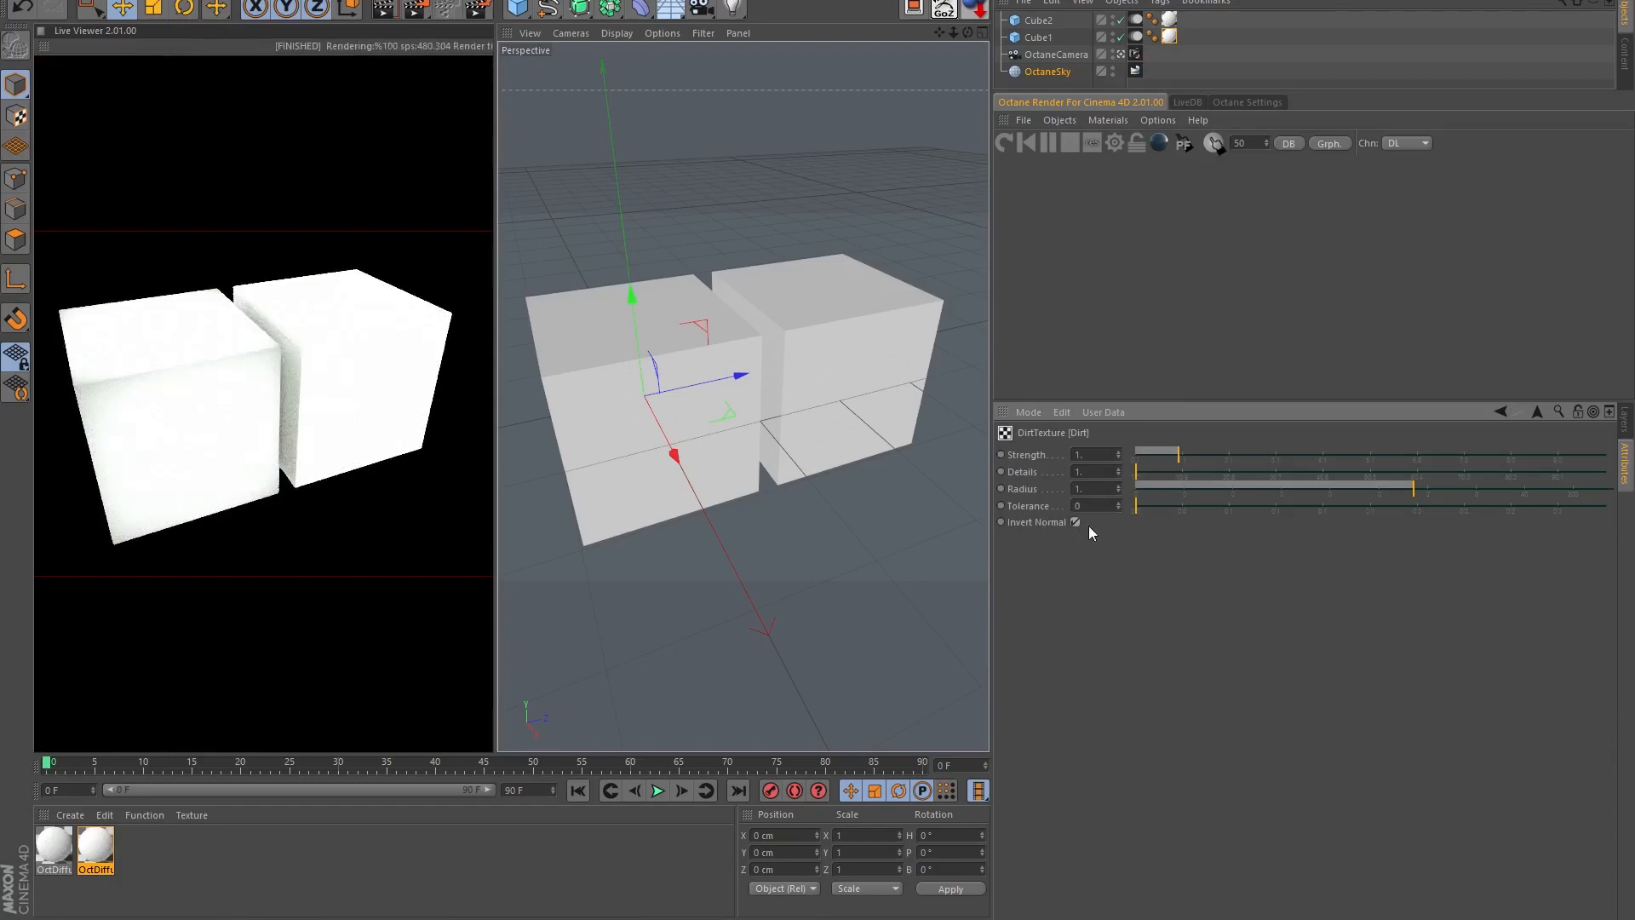
left_click_drag(1187, 452, 1607, 453)
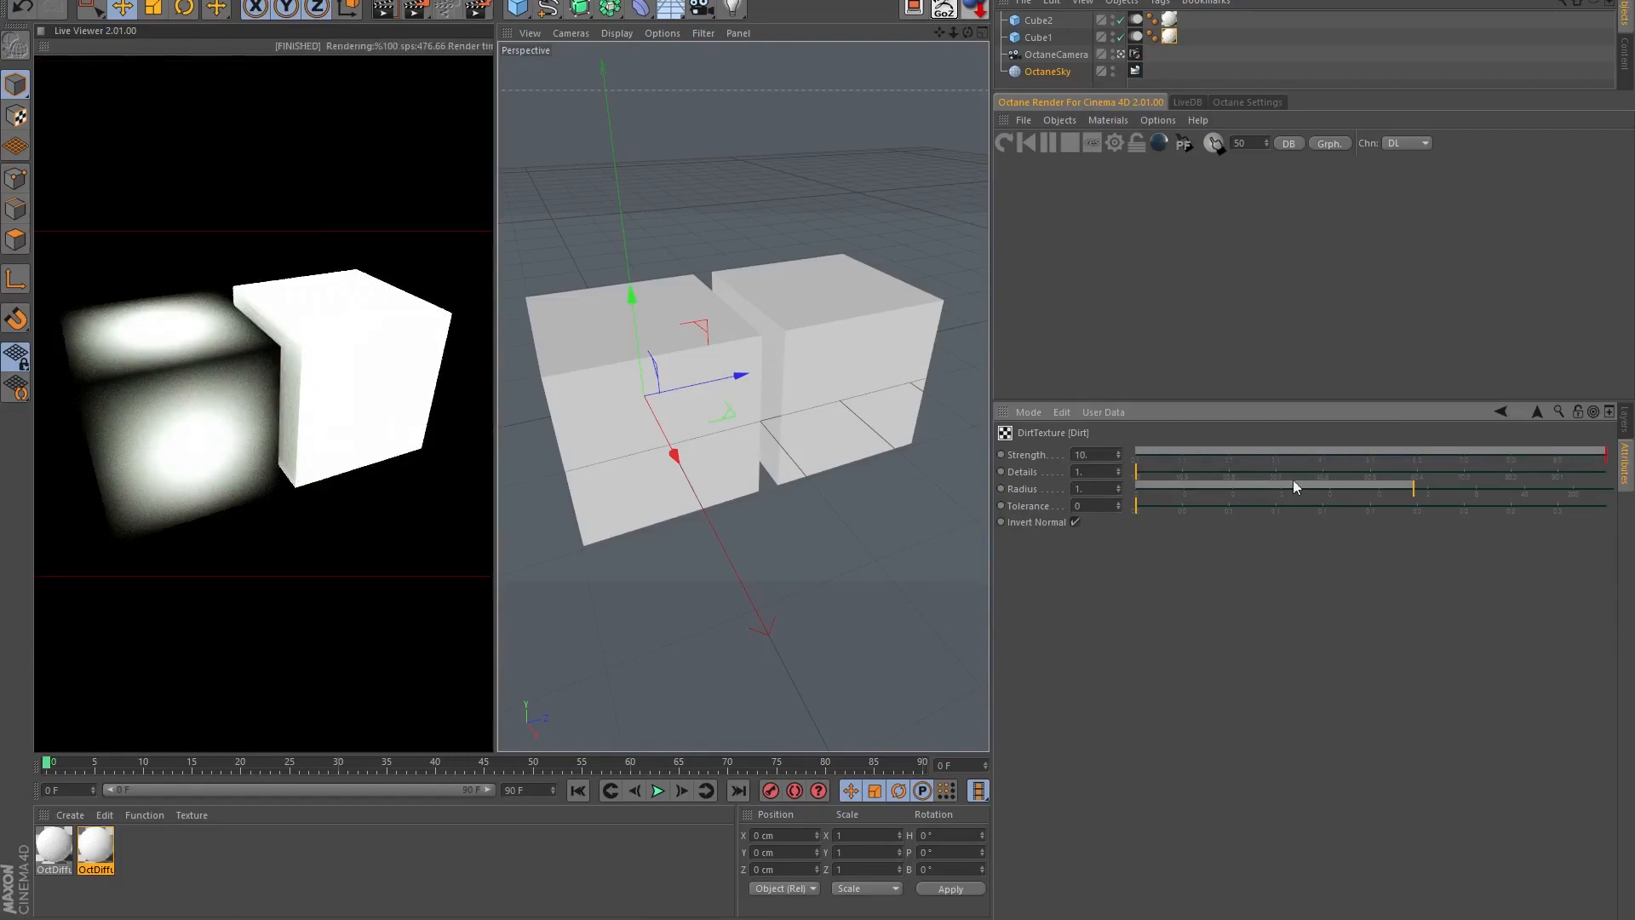
mouse_move(1383, 488)
left_mouse_down()
mouse_move(1354, 486)
mouse_move(1376, 485)
left_mouse_up()
- Inspect the dirt effect along Cube1's edges from several angles and compare it with Cube2
scroll(600, 380, "up", 6)
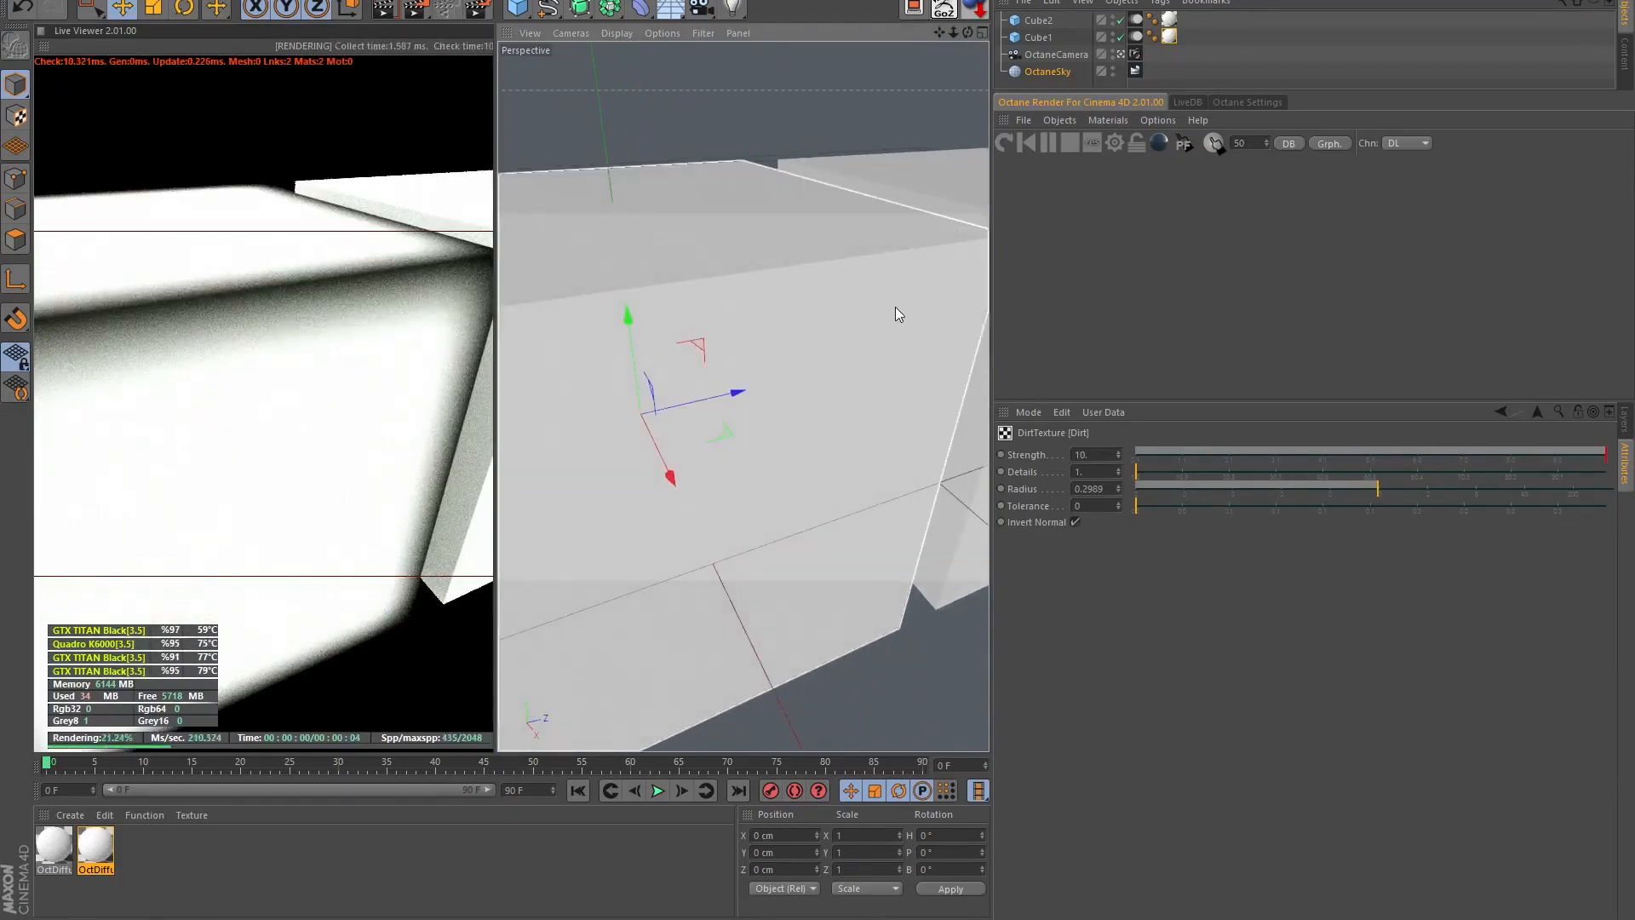
left_click_drag(896, 307, 903, 455, "alt")
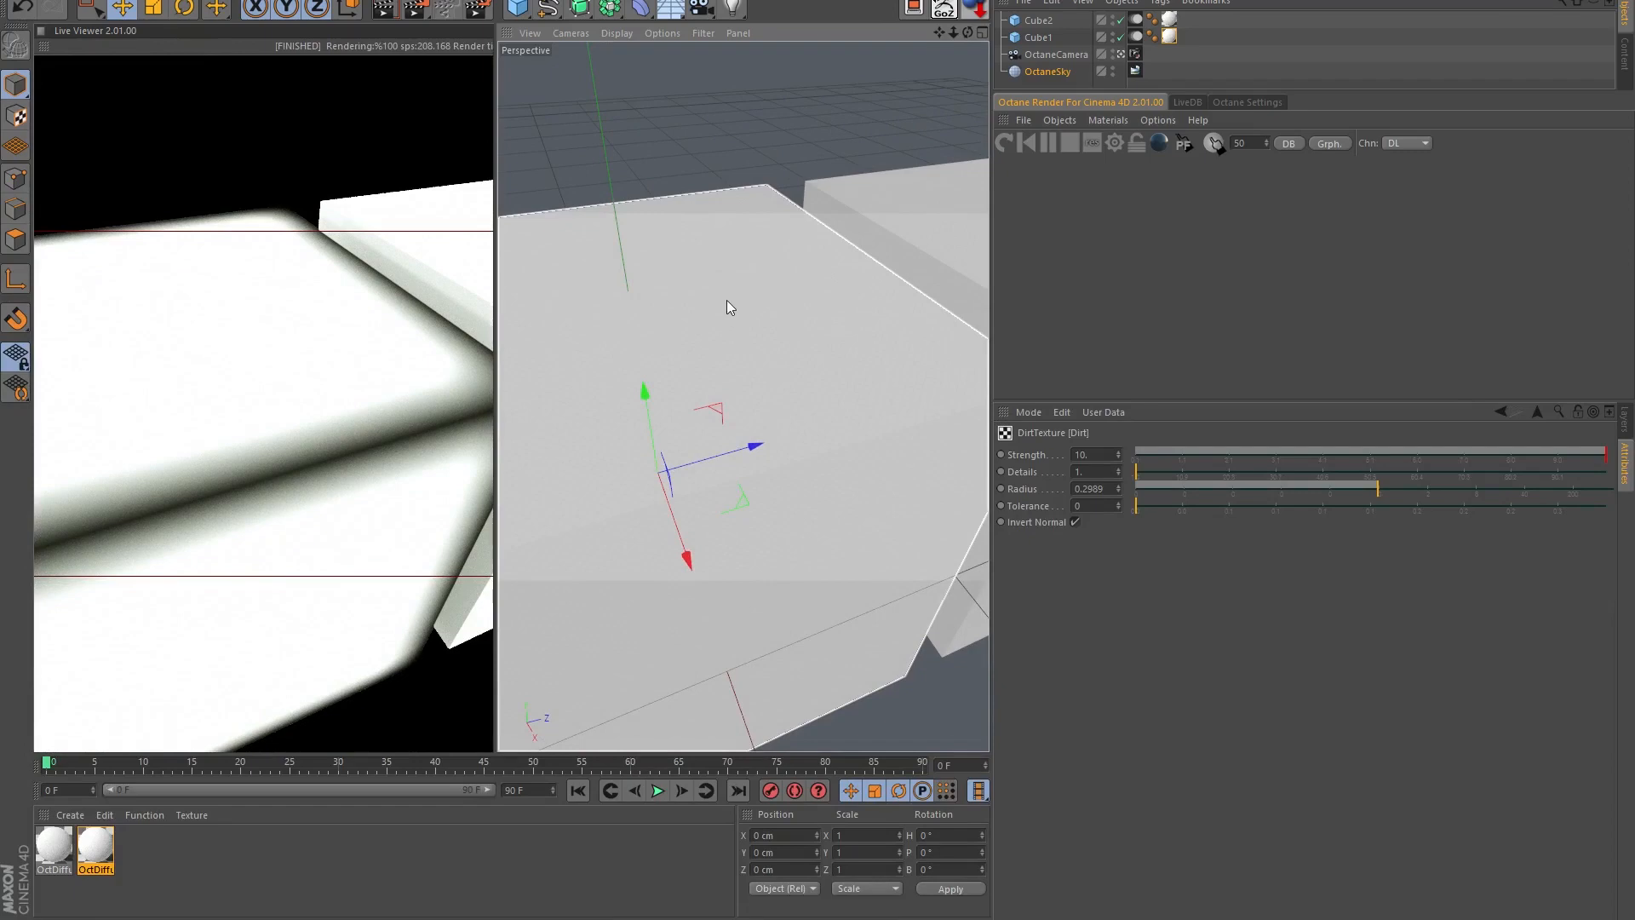
right_click_drag(812, 387, 810, 413, "alt")
middle_click_drag(912, 554, 872, 513, "alt")
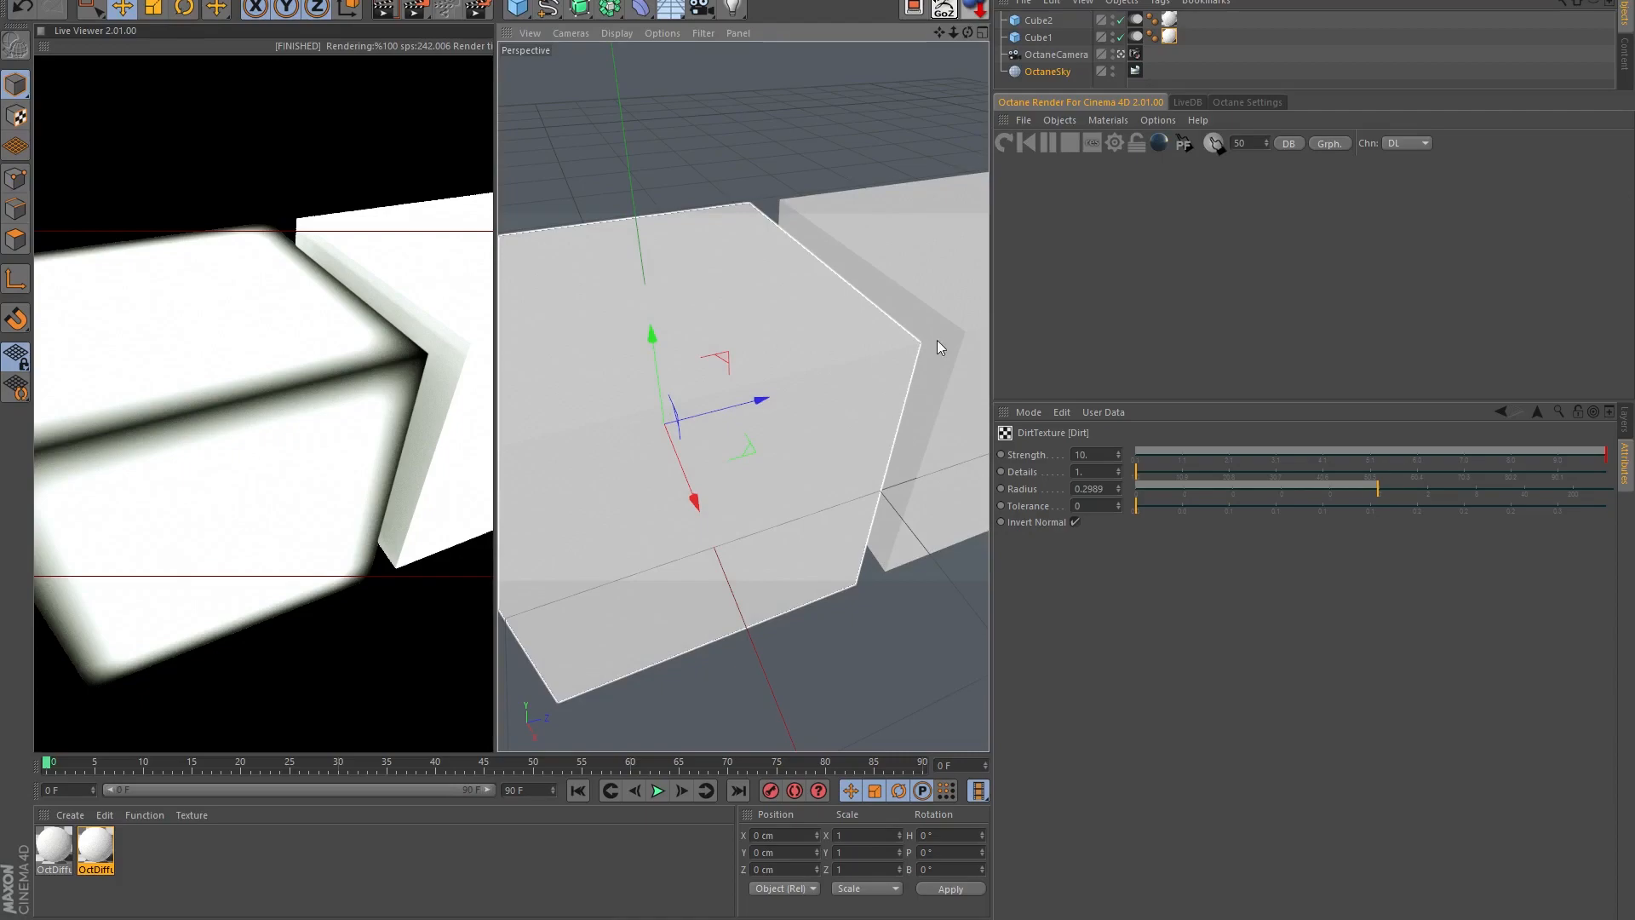
left_click_drag(937, 340, 779, 451, "alt")
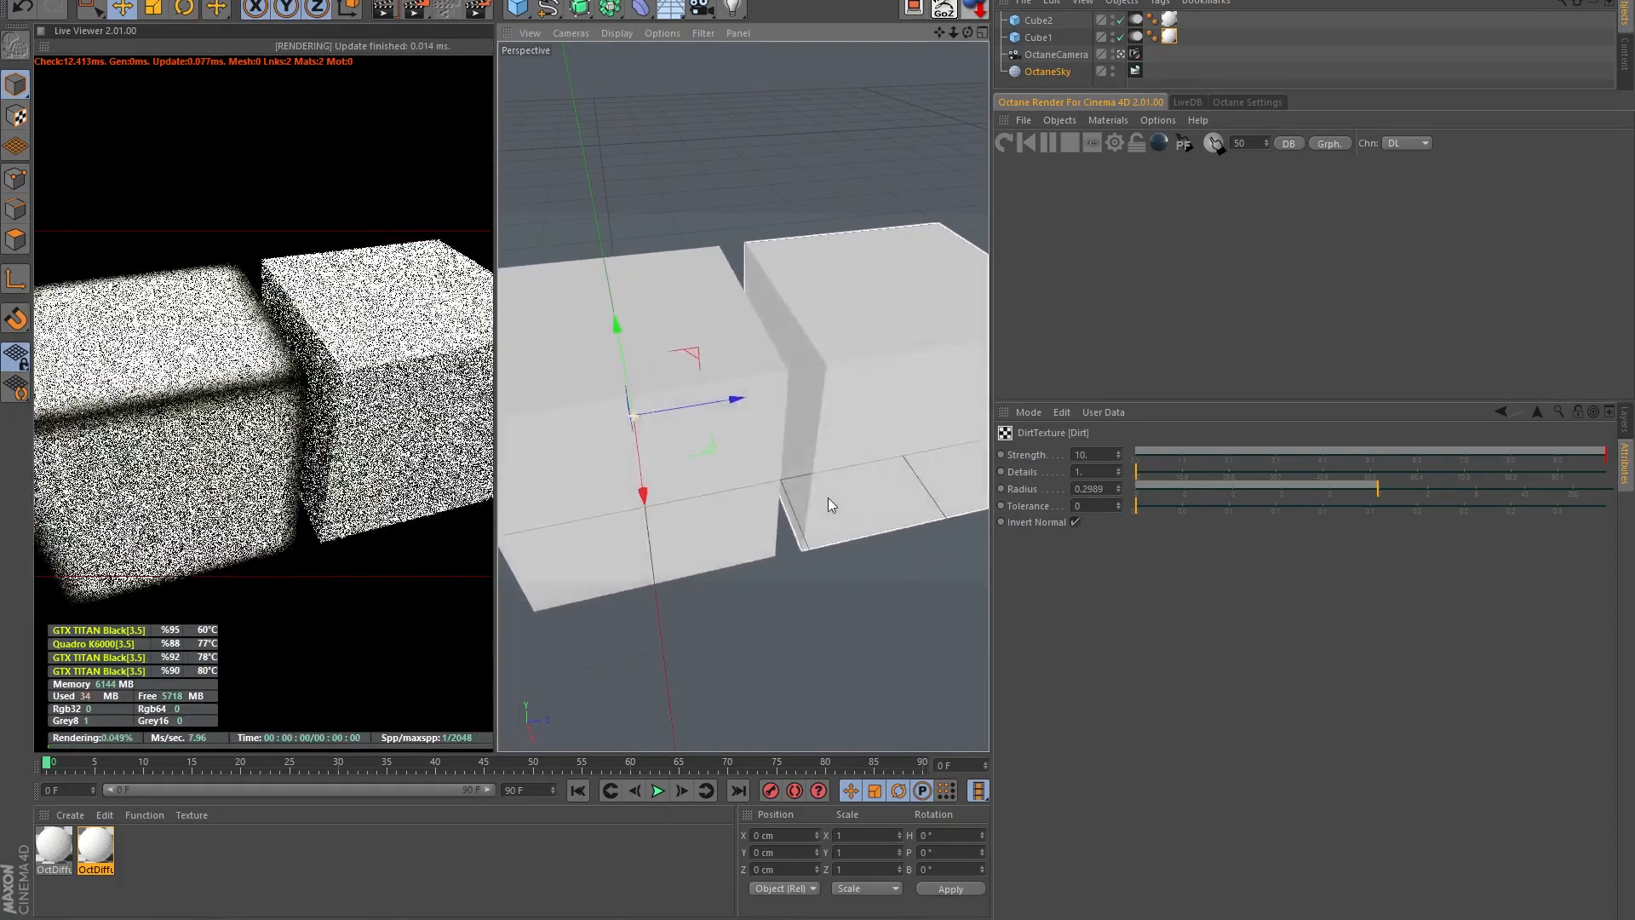
left_click_drag(893, 538, 874, 535, "alt")
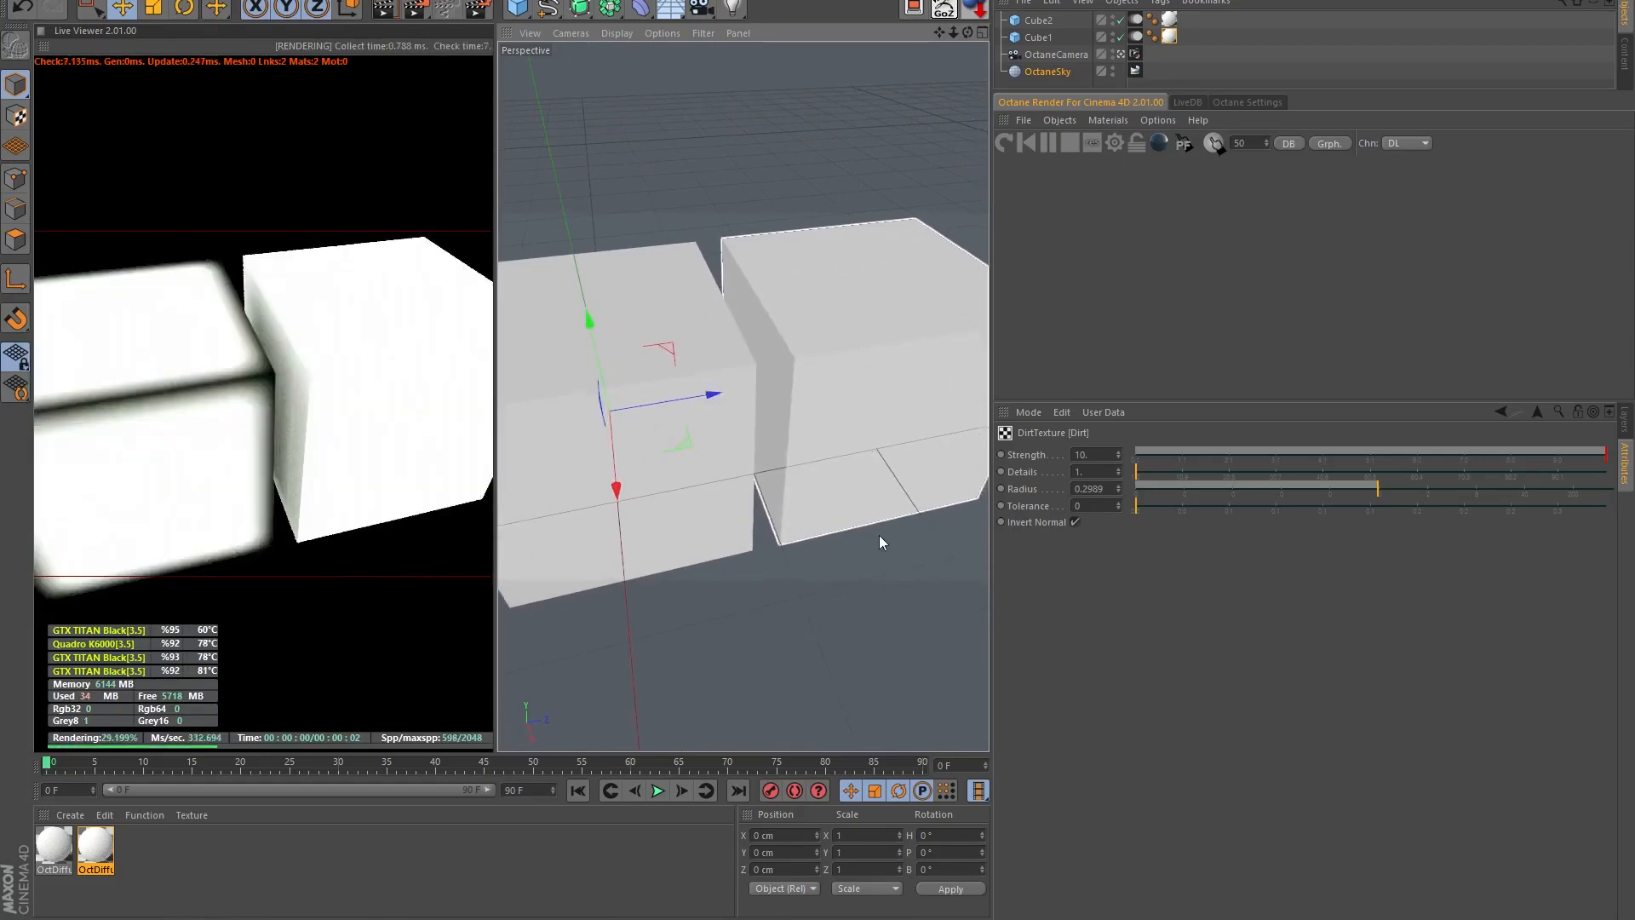
- Load the C4dOctane Turbulence texture into the diffuse channel of Cube2's material
double_click(1170, 19)
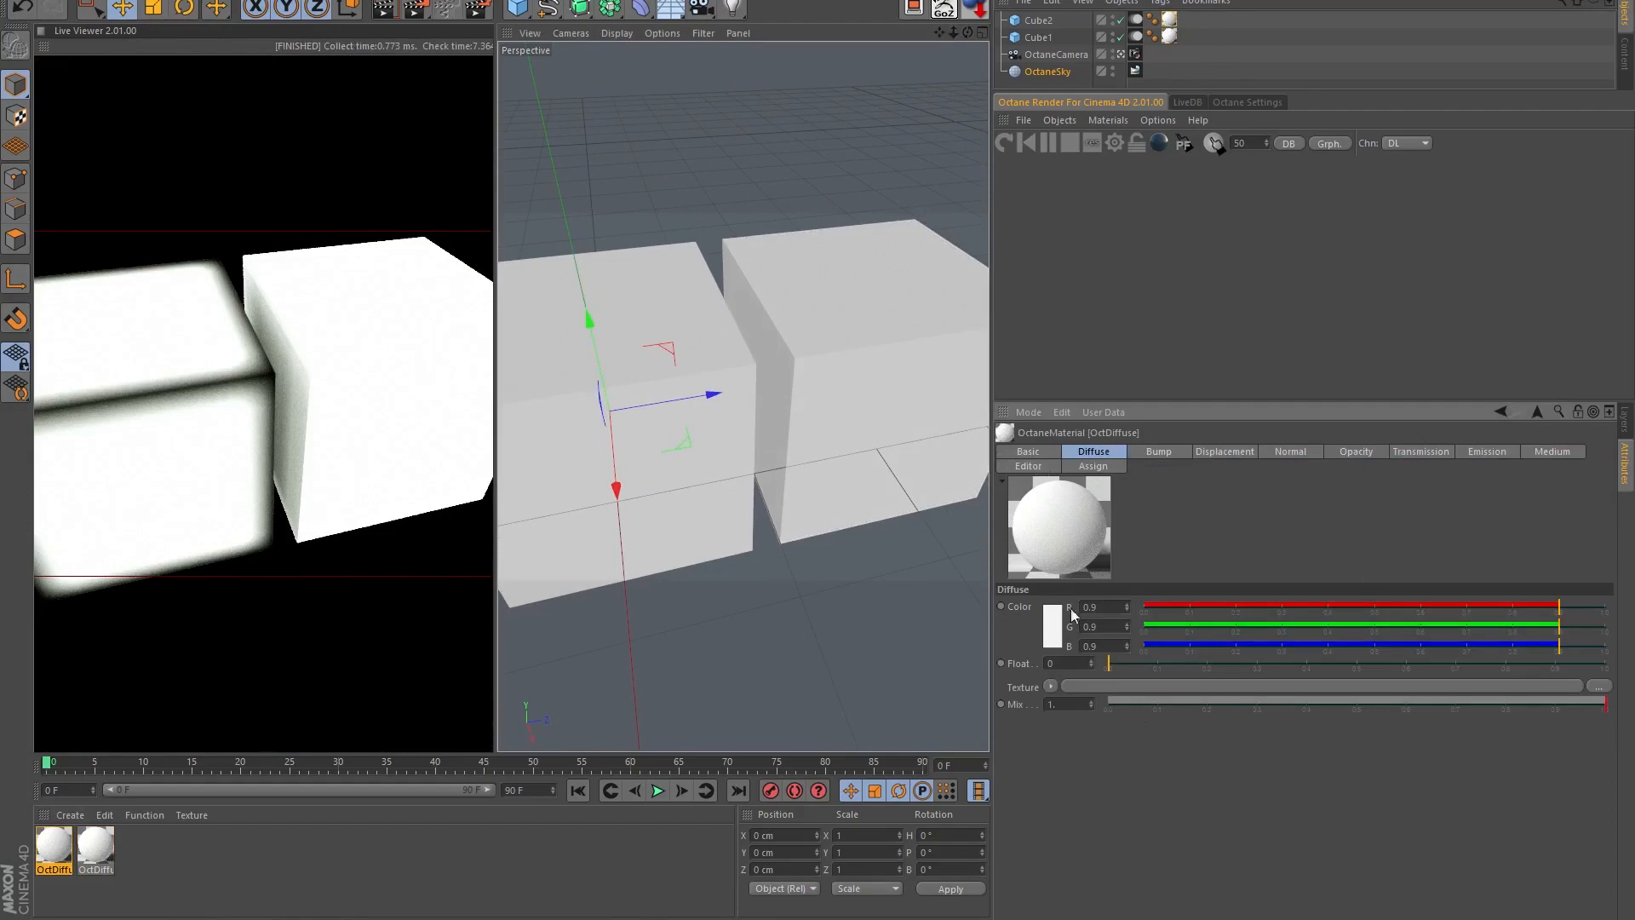
left_click(1052, 687)
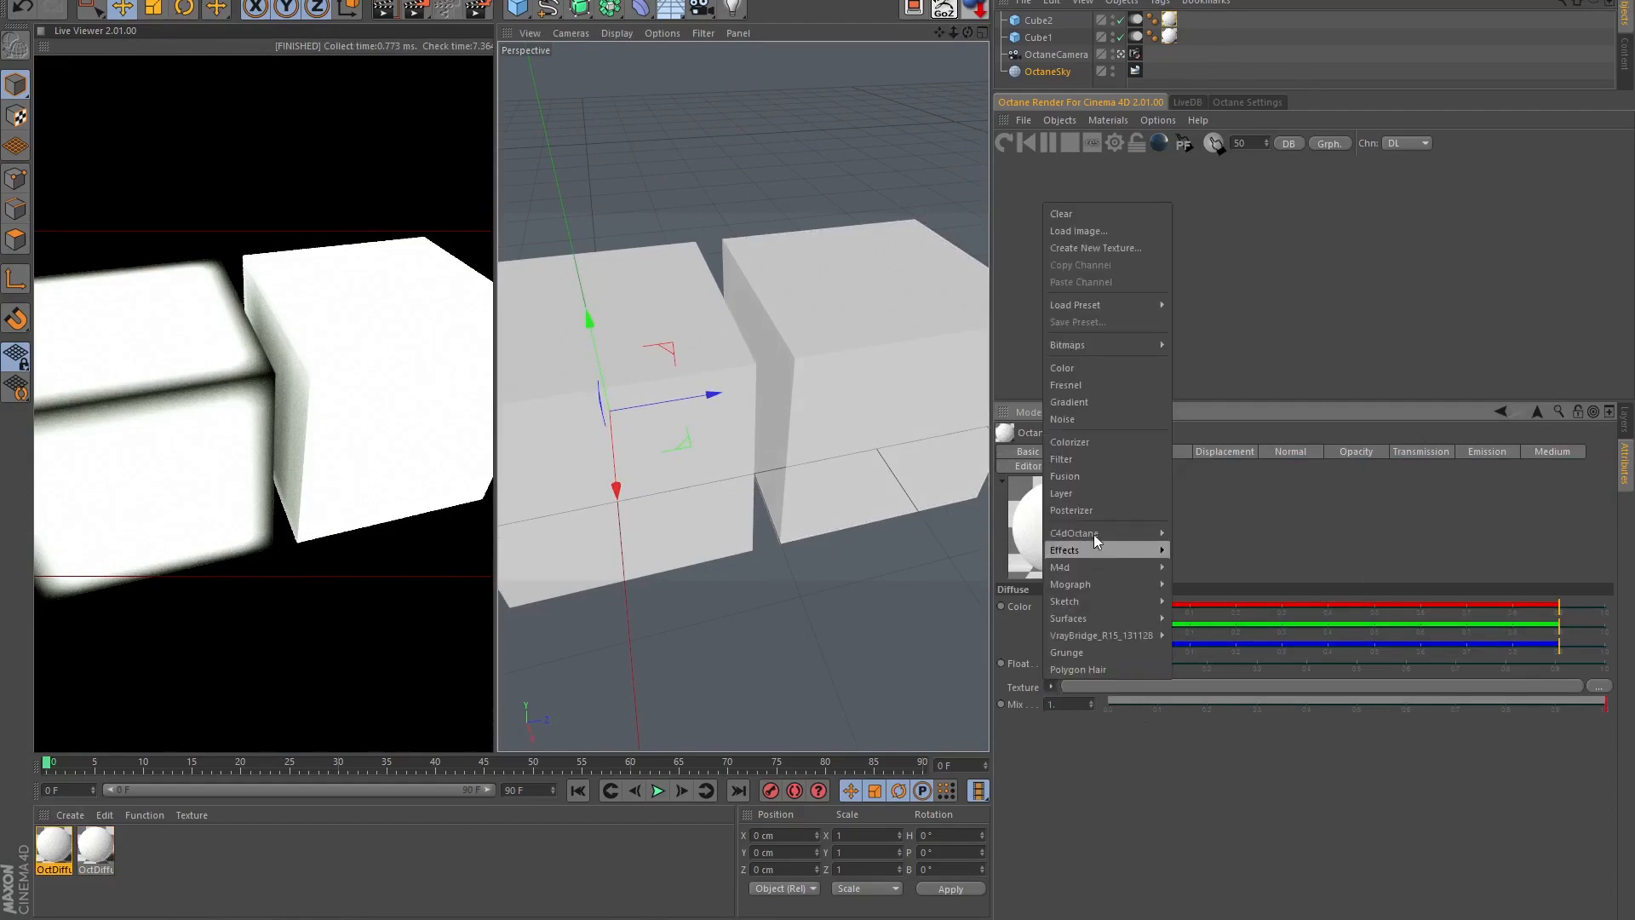
mouse_move(1163, 543)
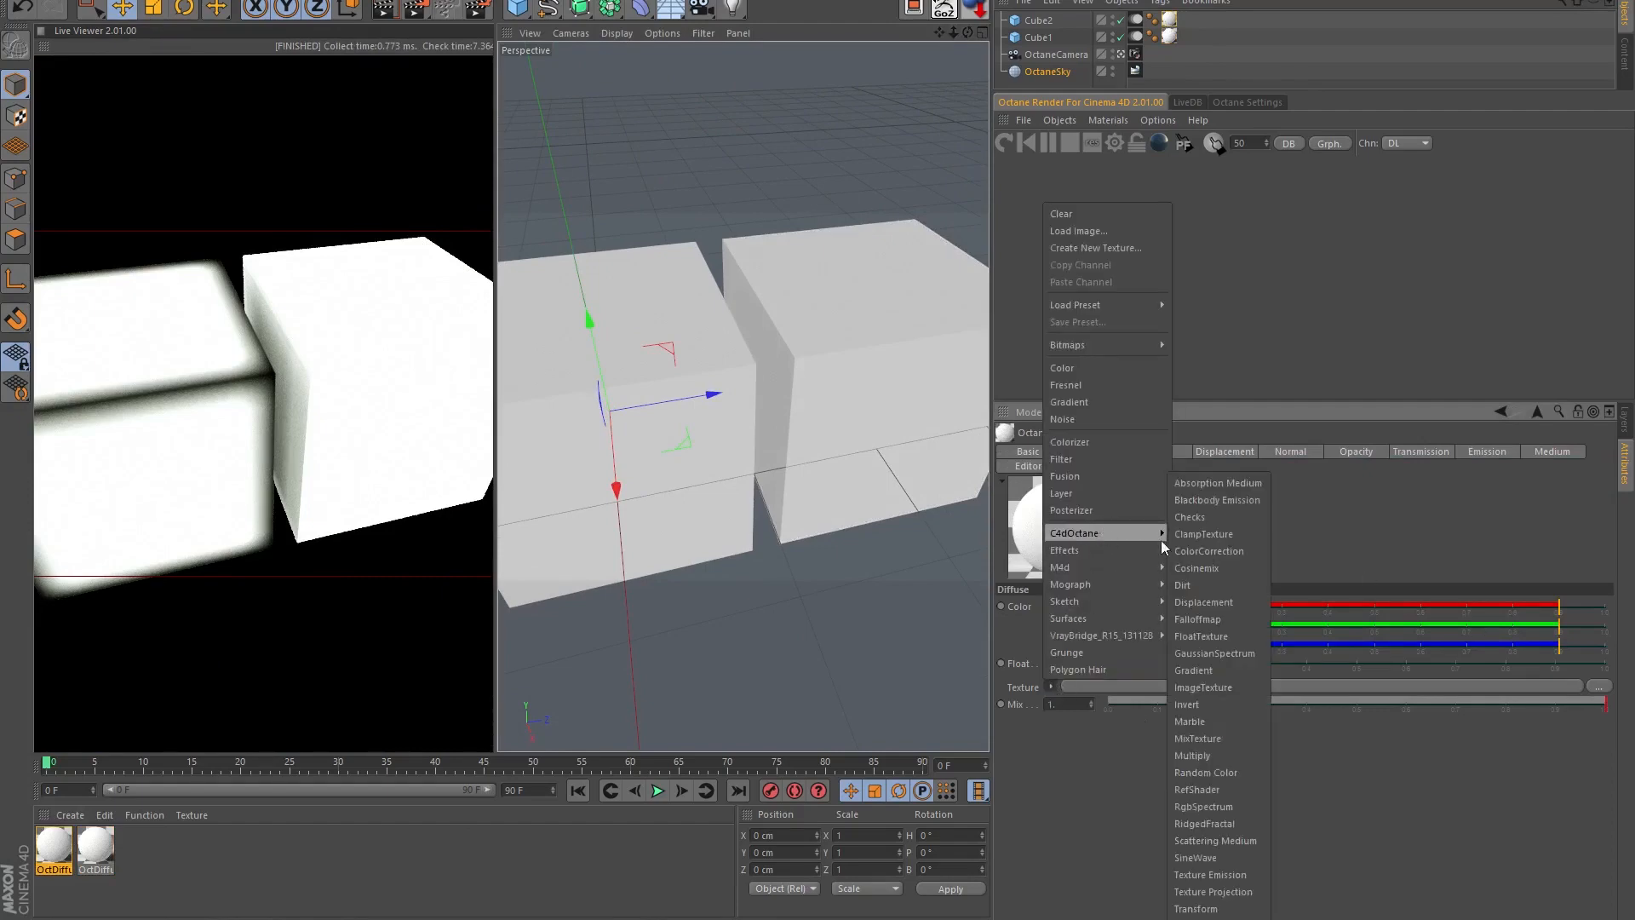
left_click(1210, 909)
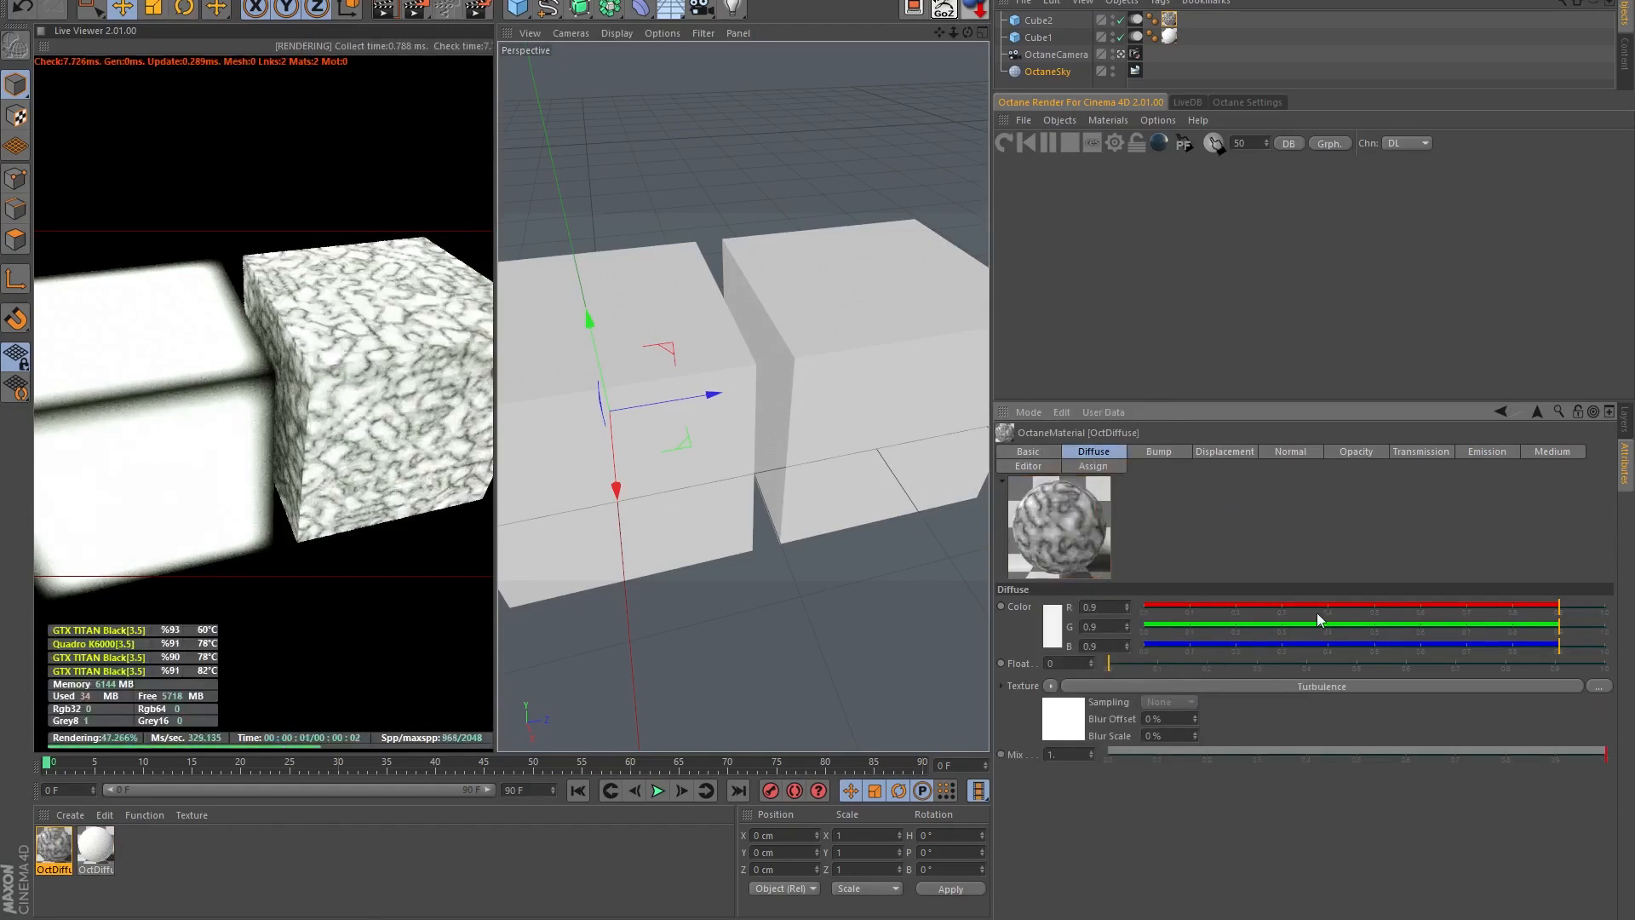
- Make the Turbulence texture's Power texture-driven and assign a C4dOctane Dirt texture to it
left_click(1318, 688)
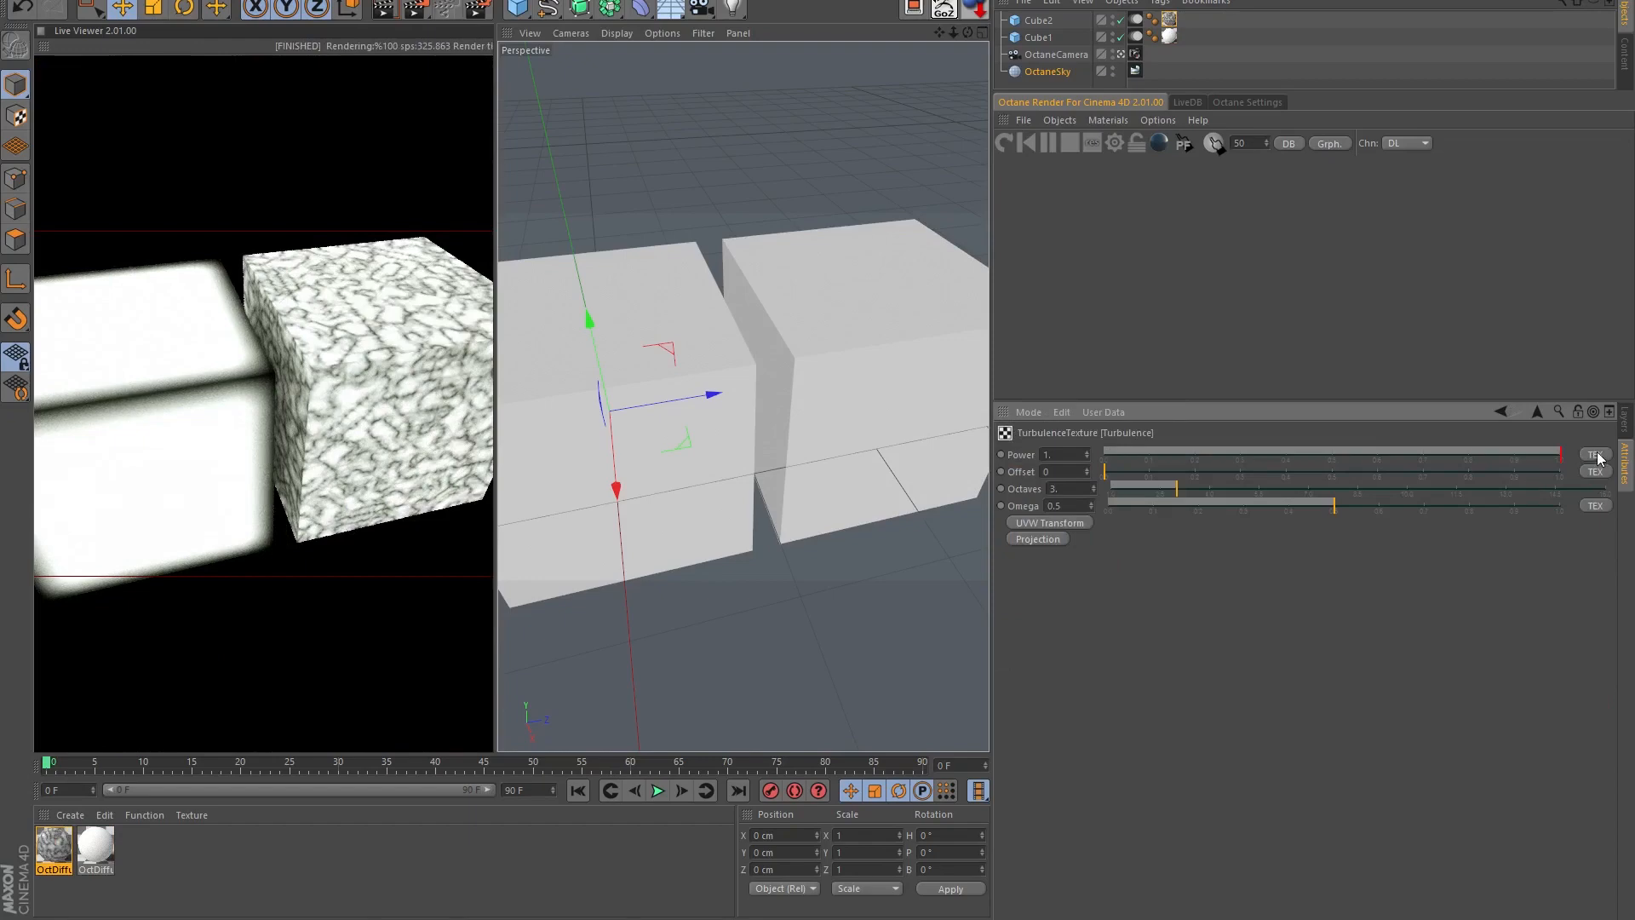
left_click(1596, 455)
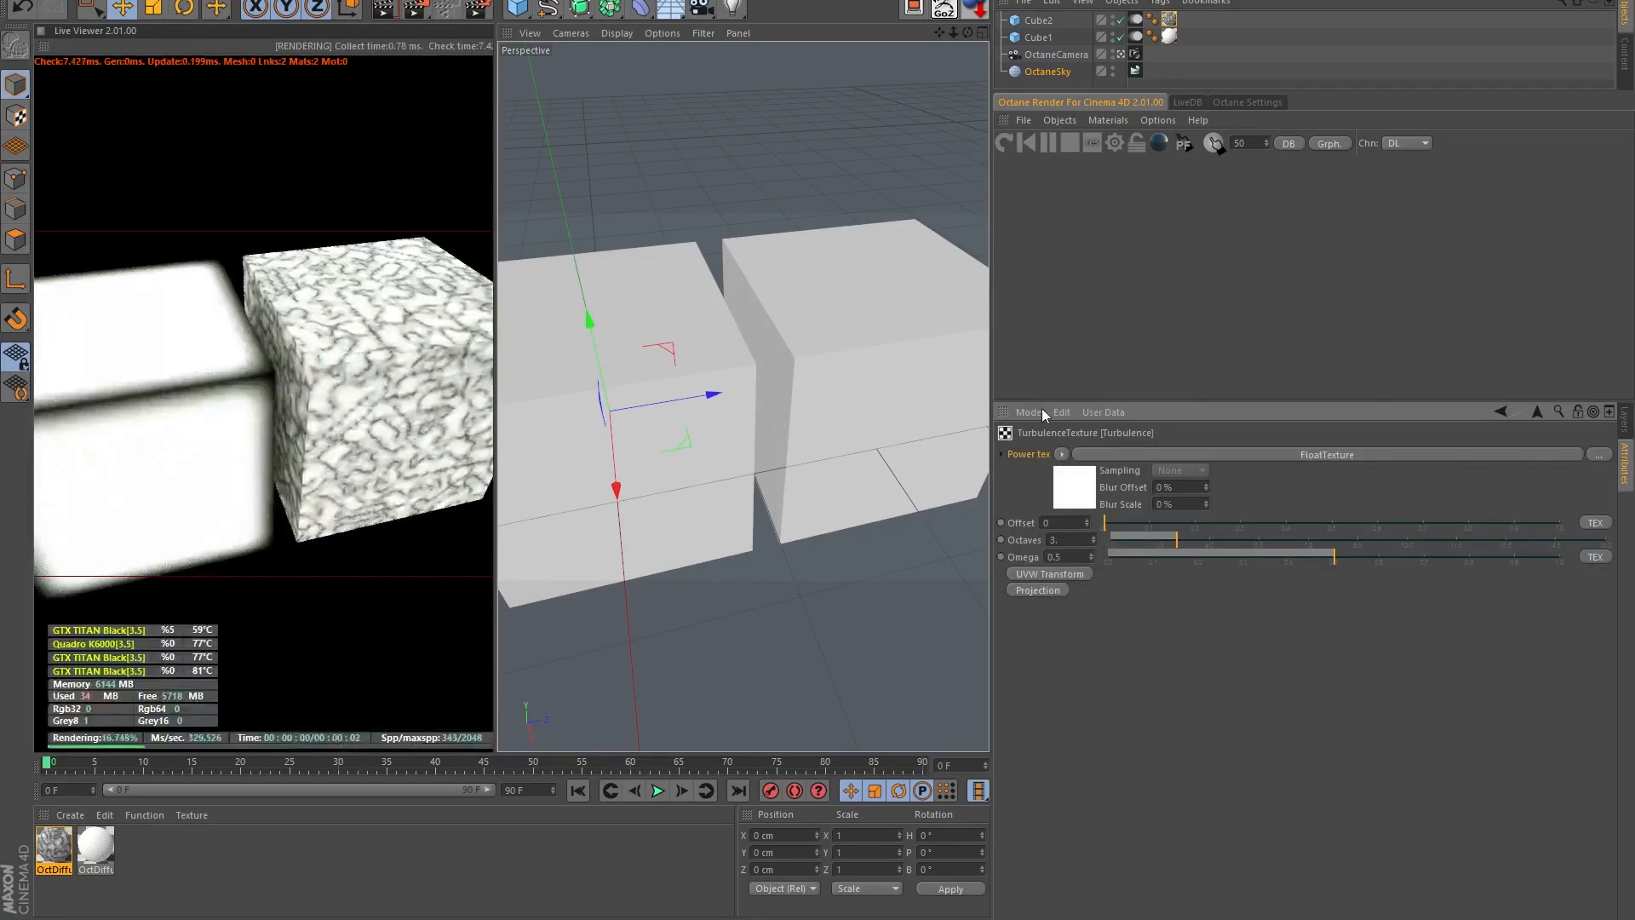
left_click(1063, 455)
mouse_move(1115, 298)
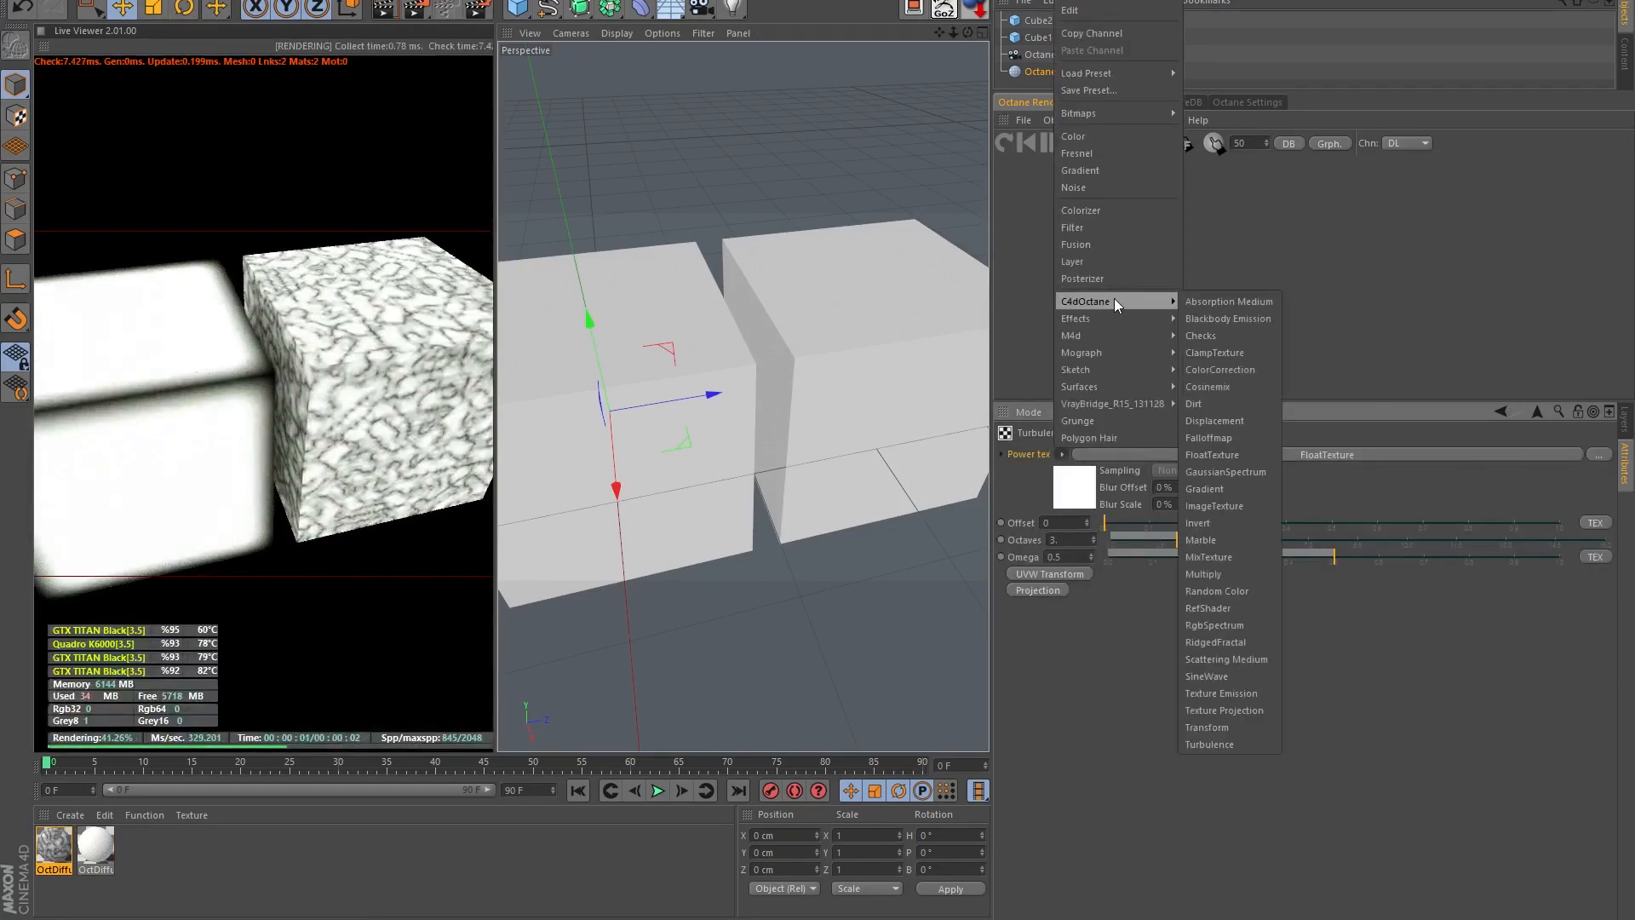
left_click(1250, 397)
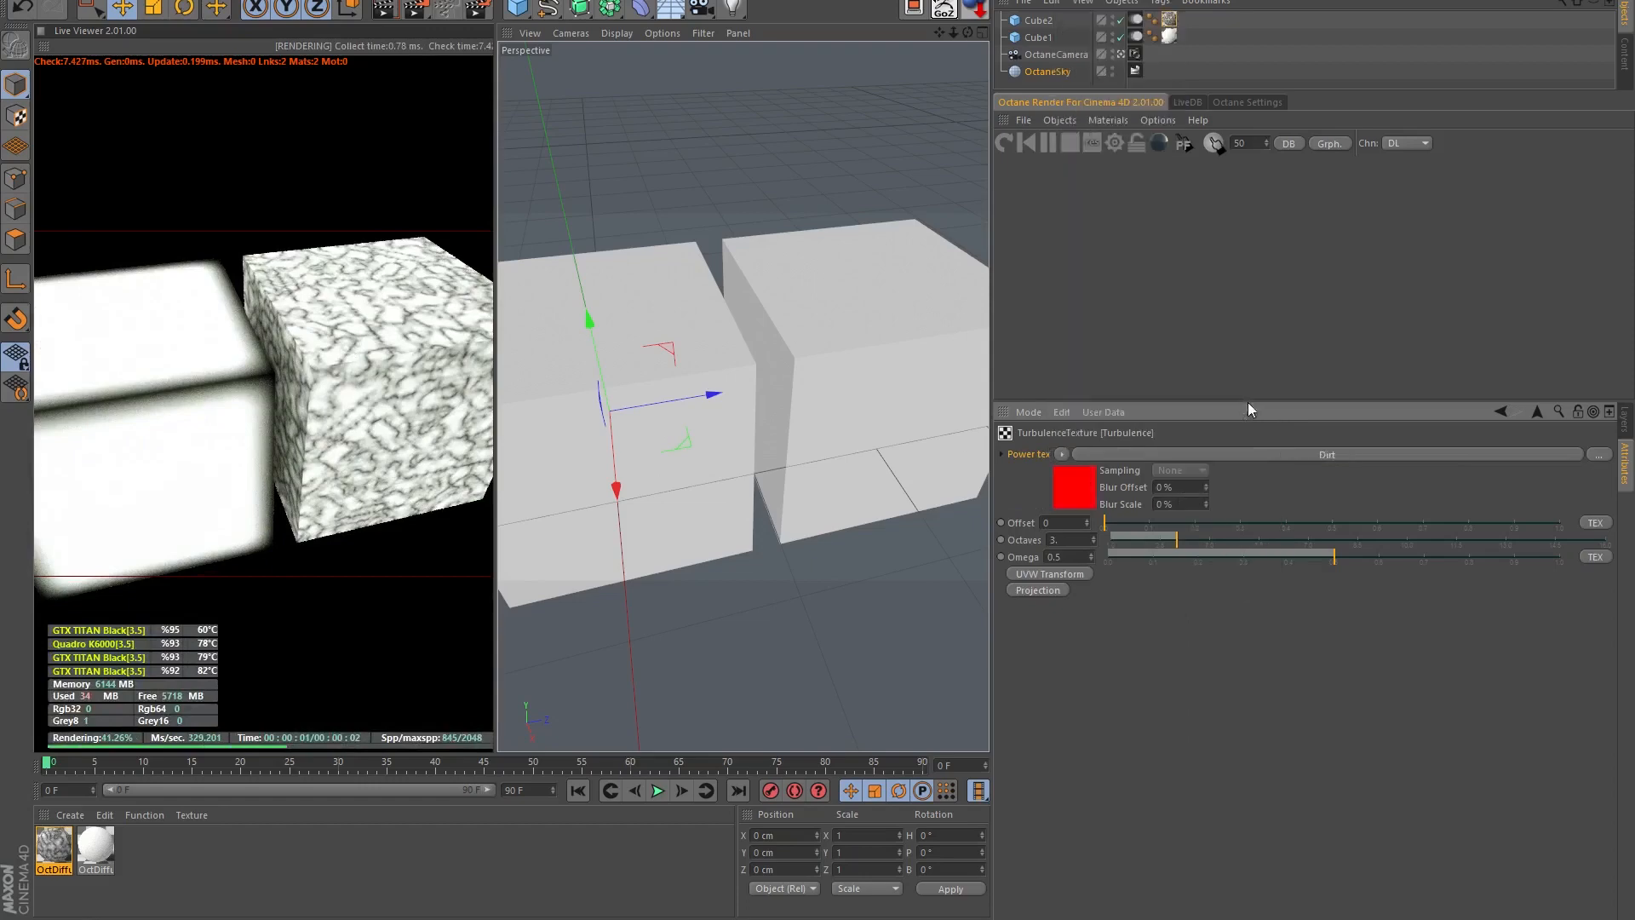
- Configure the Dirt texture driving Power with Invert Normal enabled, Strength about 6.57 and Radius about 0.33
left_click(1303, 457)
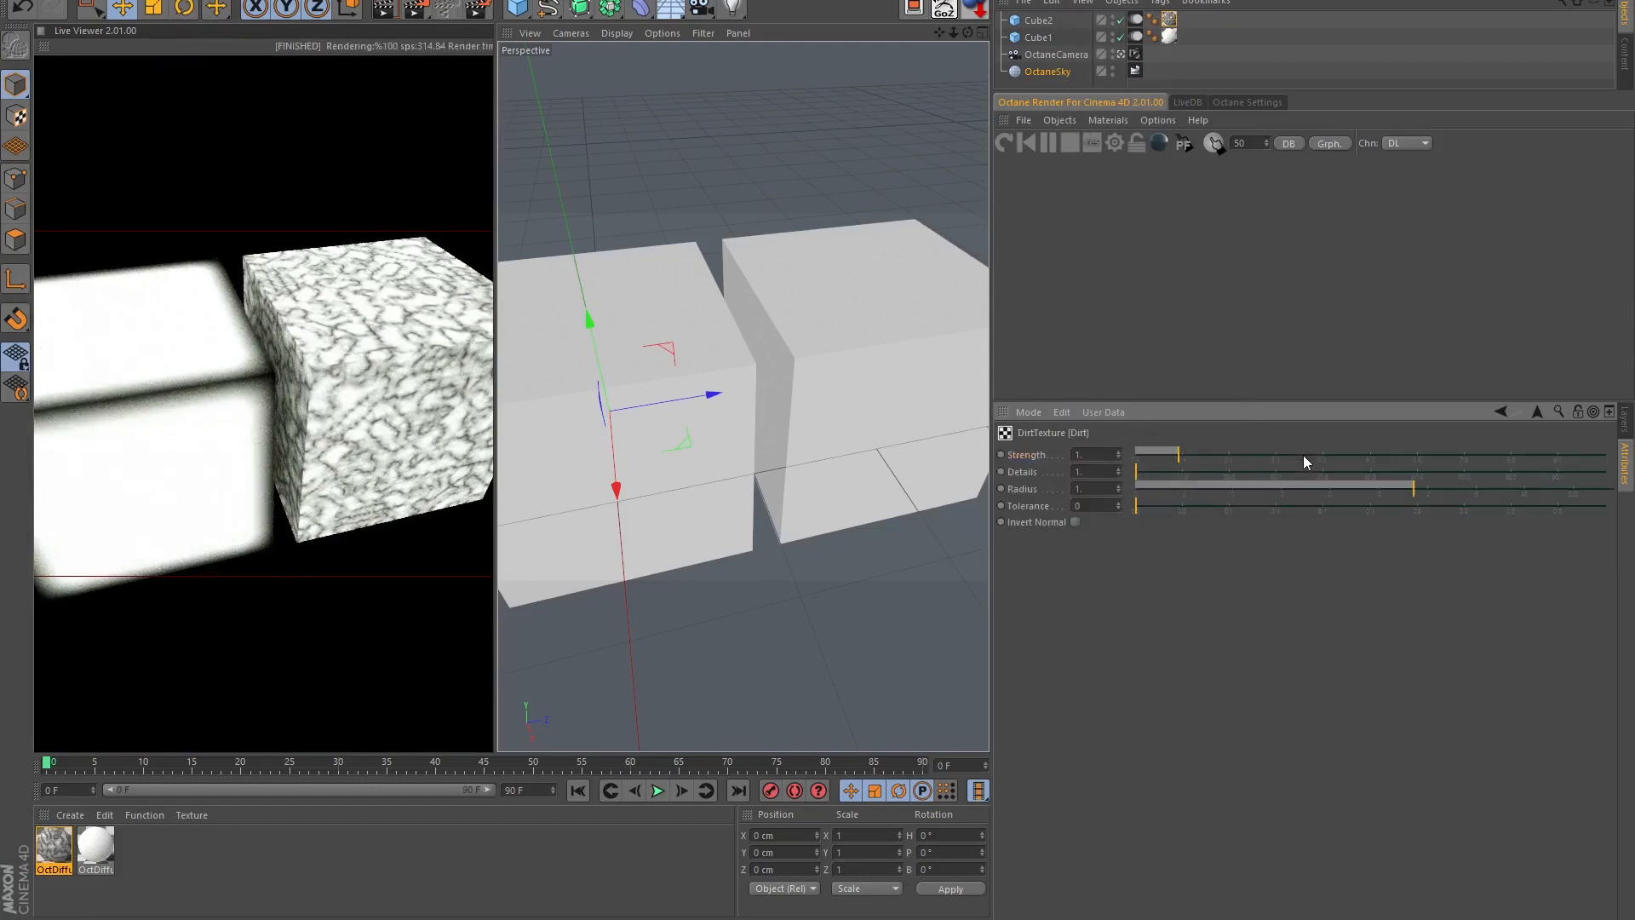
left_click(1075, 522)
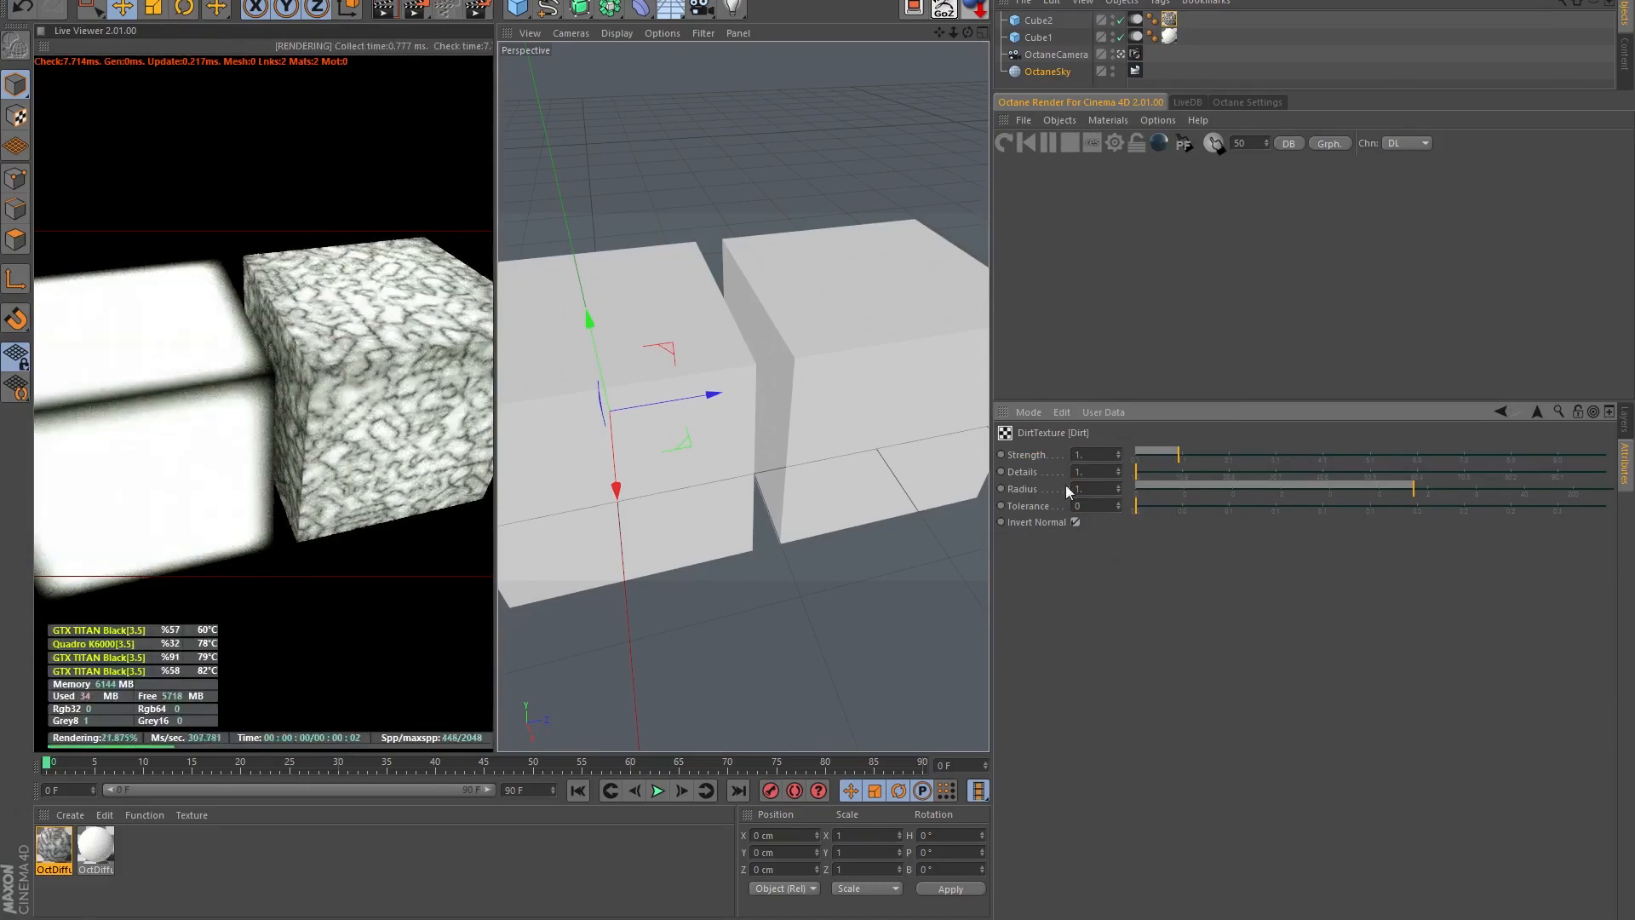
left_click_drag(1179, 455, 1443, 457)
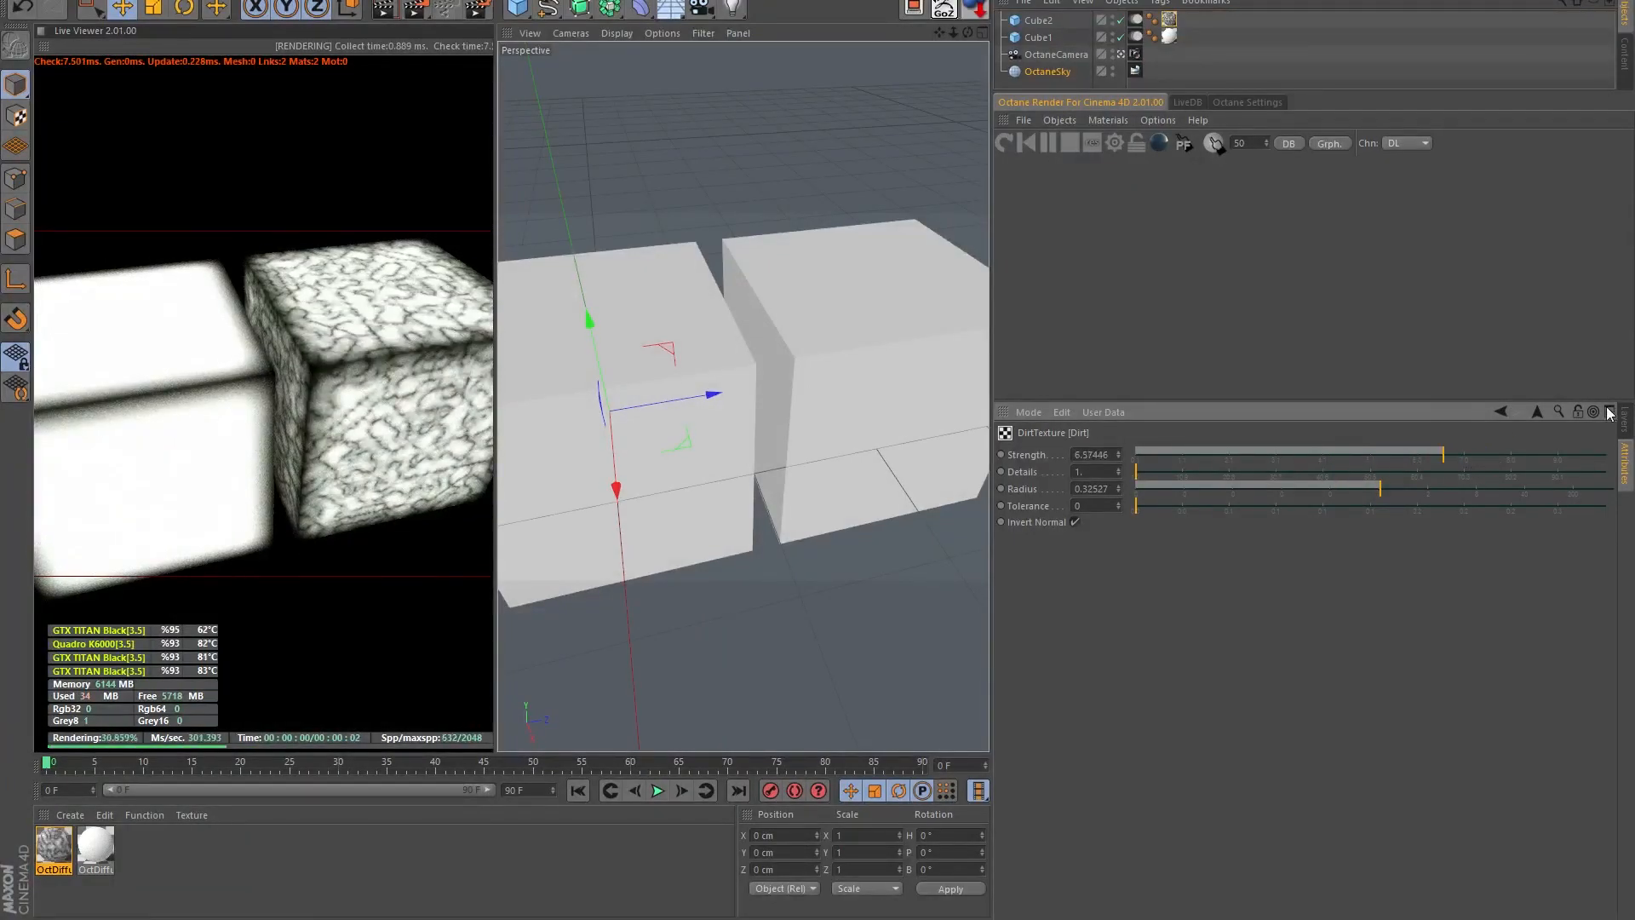
- Return to the Turbulence texture and set its Omega to about 0.755
left_click(1536, 413)
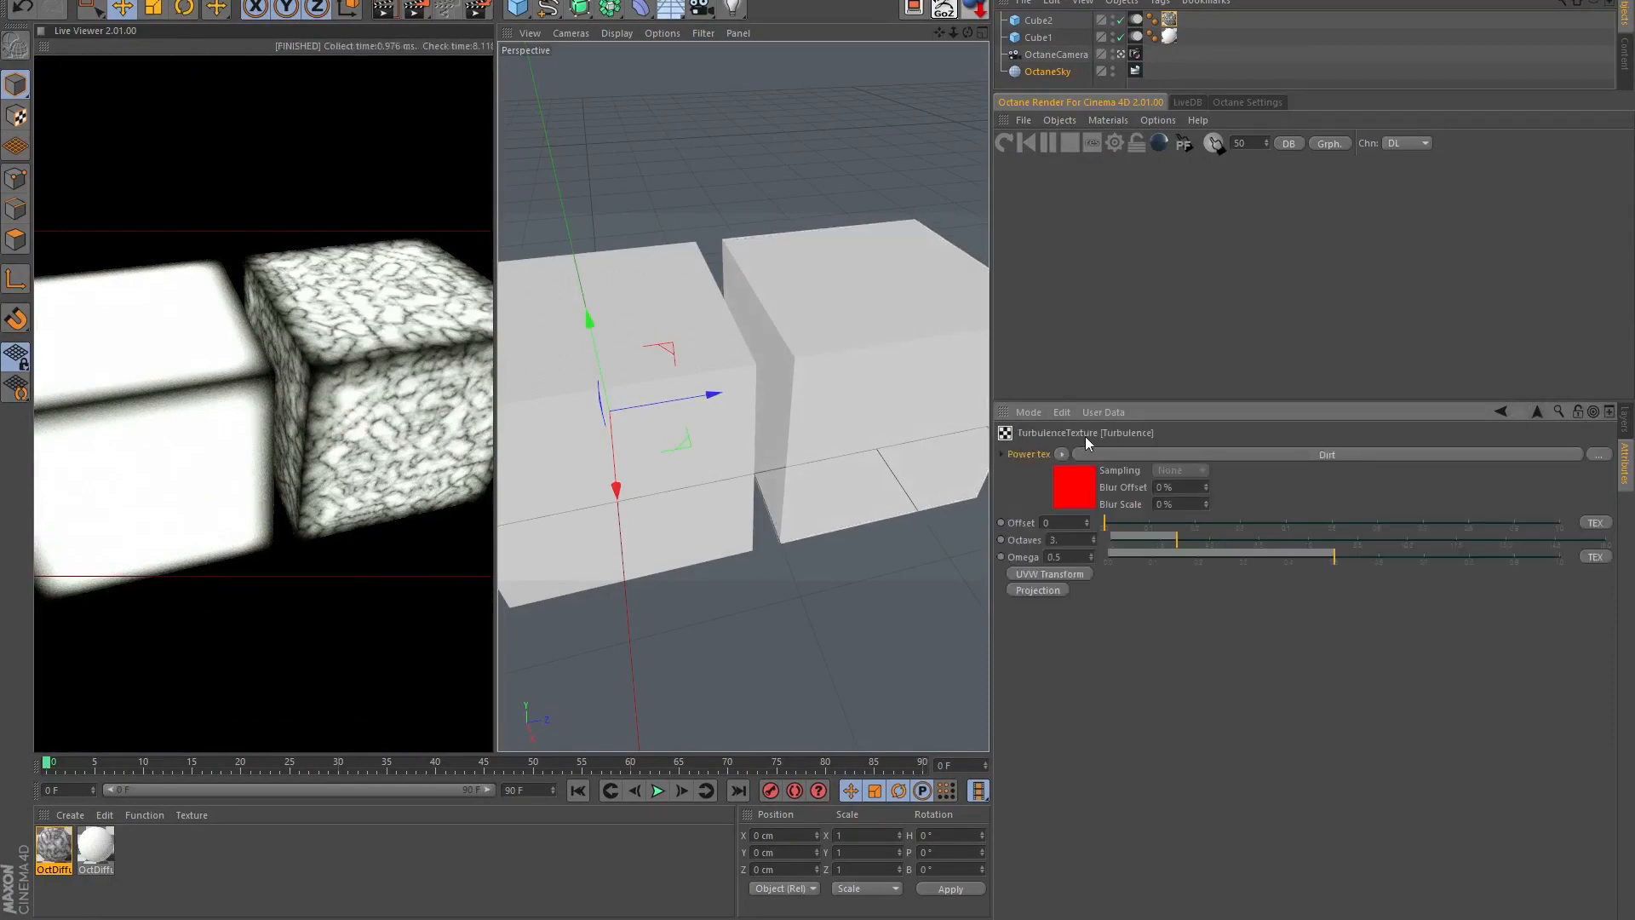
left_click_drag(1390, 554, 1448, 566)
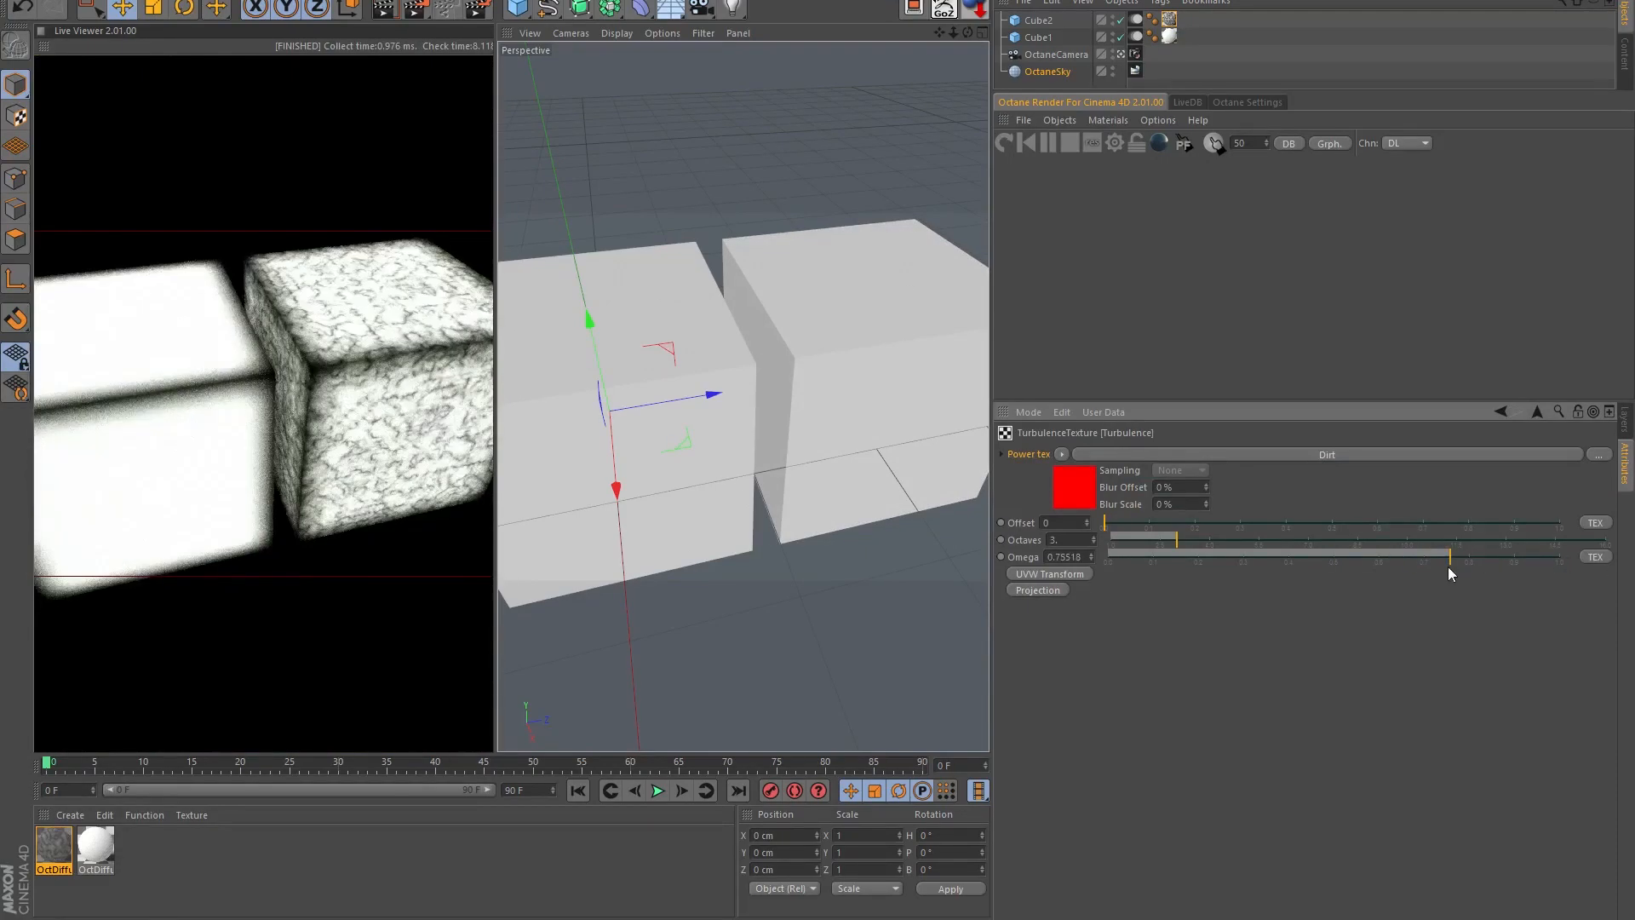
- Set the Turbulence texture's Octaves to 8 and its Omega to 1
left_click_drag(1272, 536, 1343, 542)
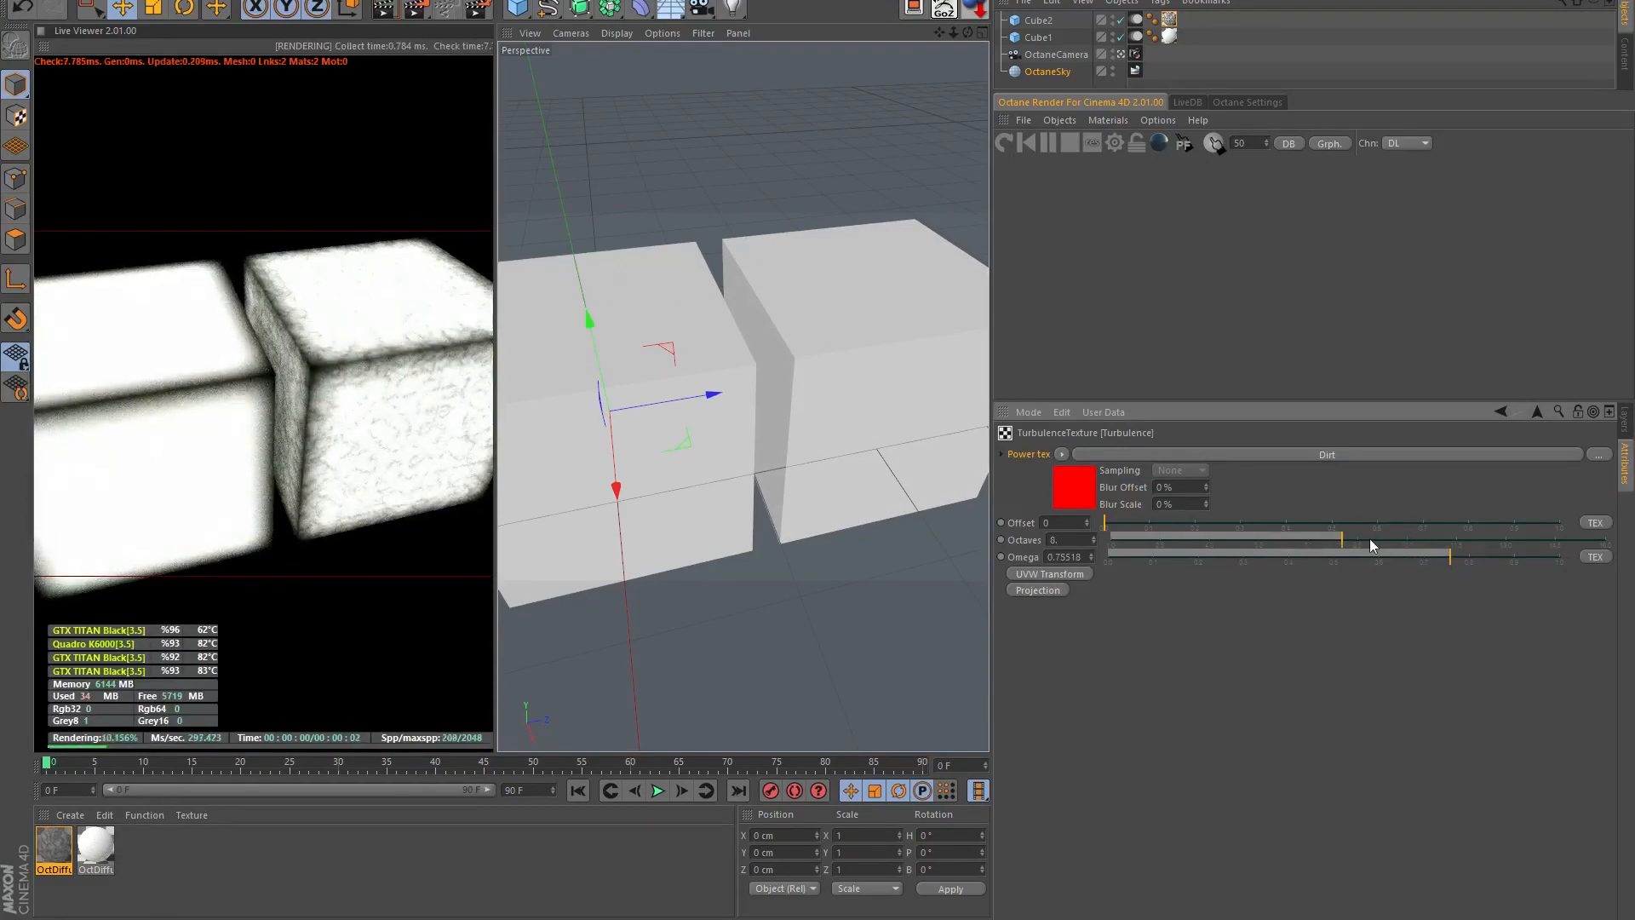
left_click_drag(1453, 556, 1599, 563)
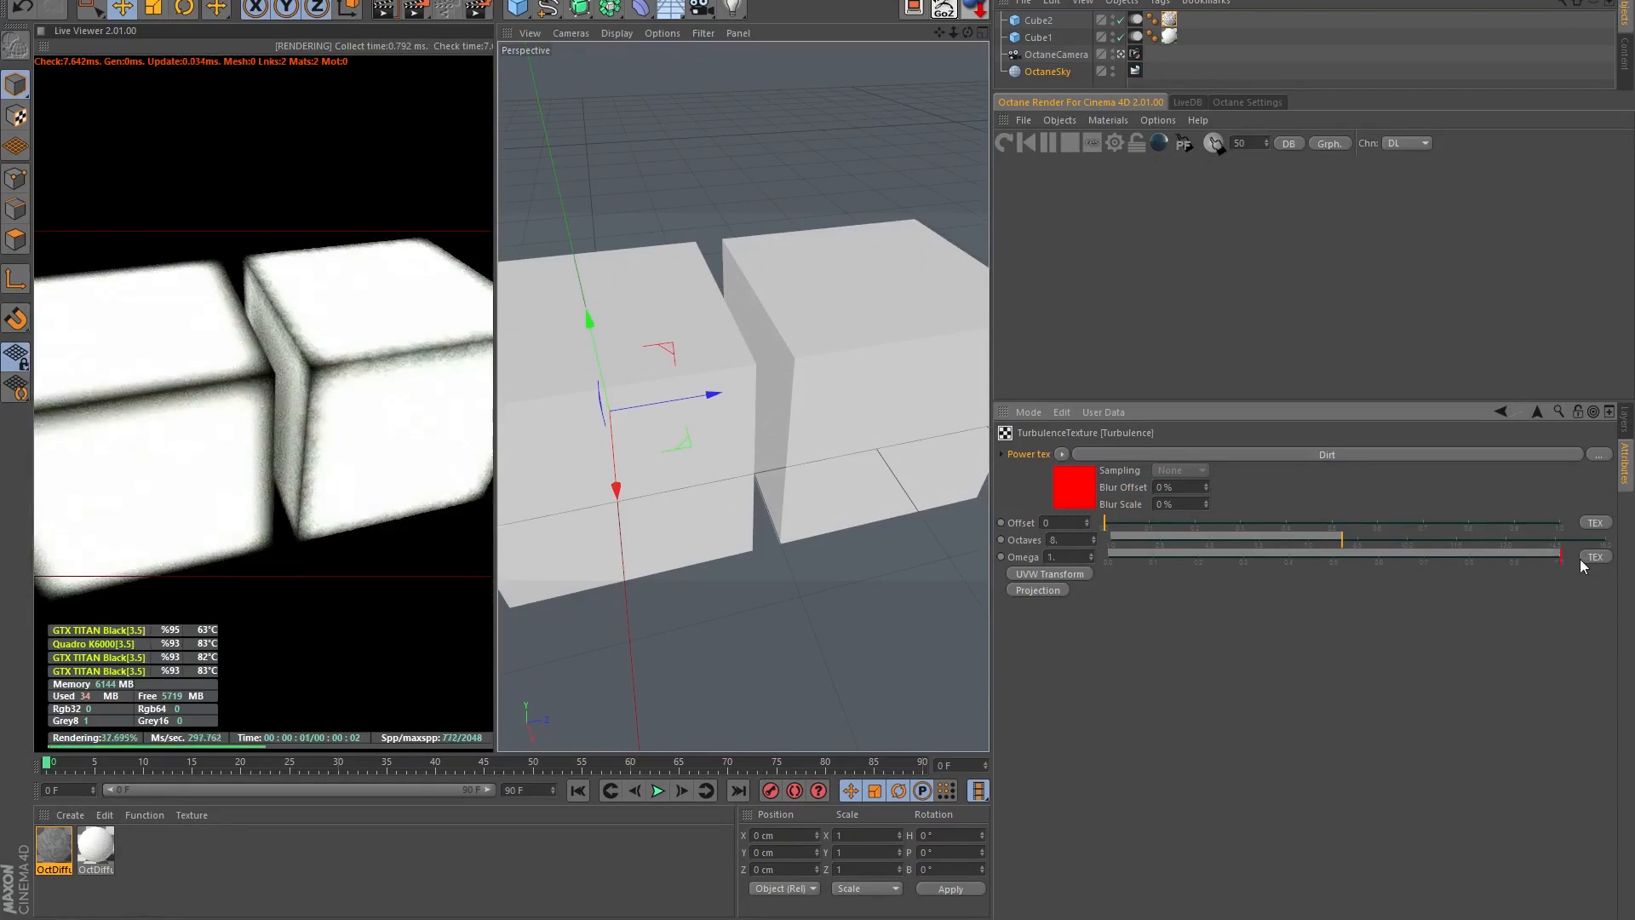
- Examine the worn-edge effect on the two cubes up close and from different angles in the live render
scroll(862, 371, "up", 5)
scroll(884, 368, "up", 3)
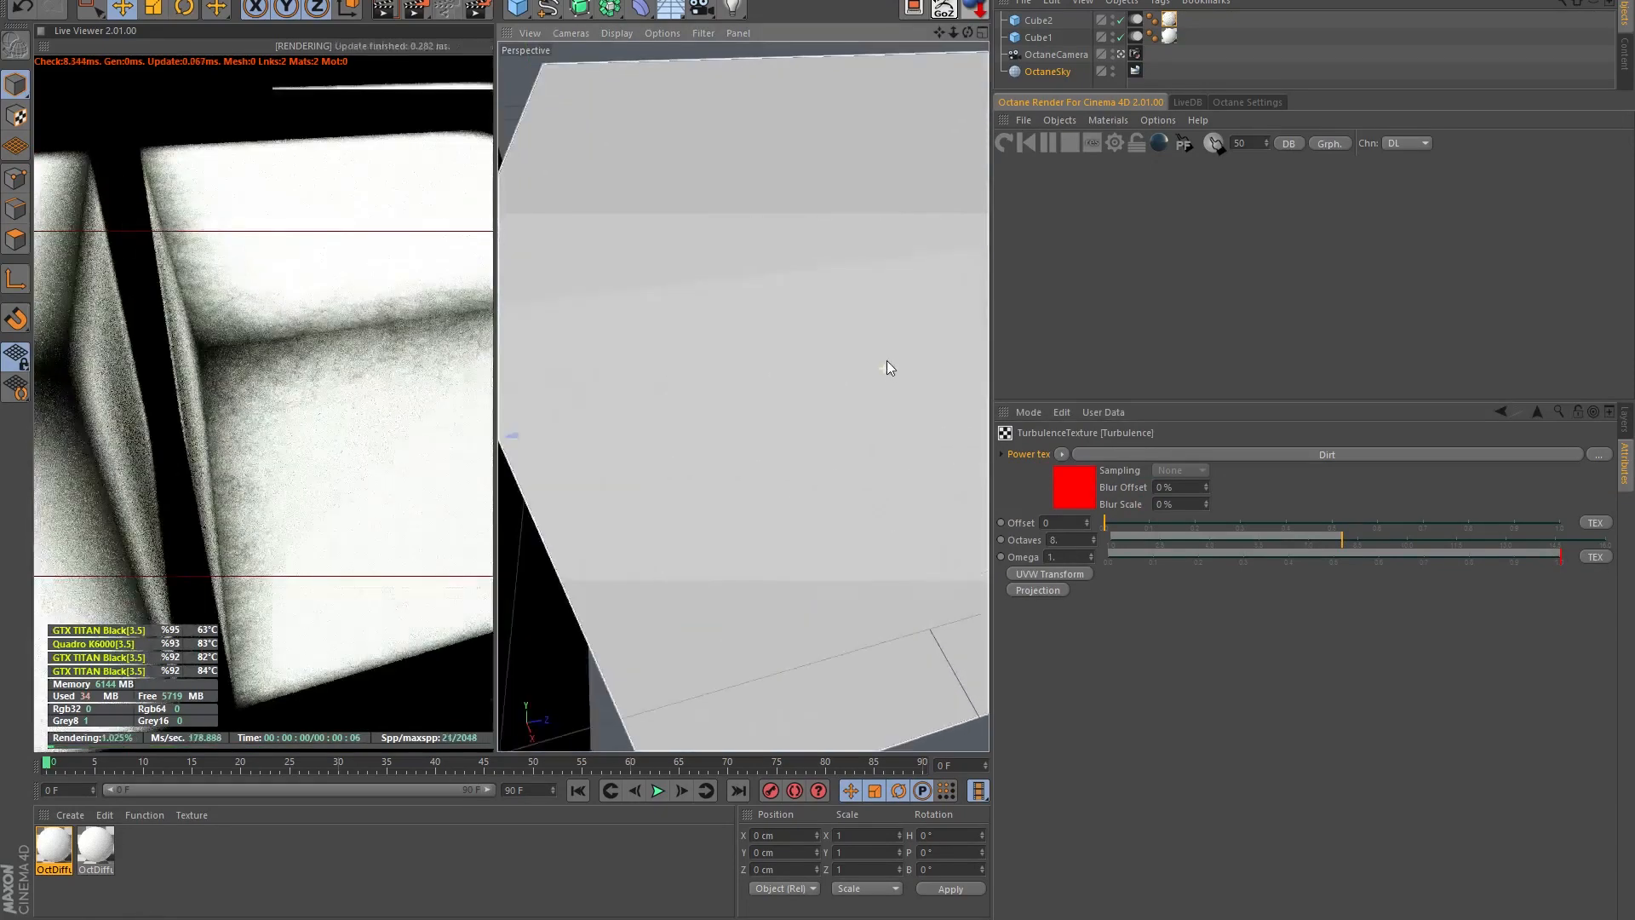
mouse_move(887, 360)
left_mouse_down("alt")
mouse_move(840, 377)
mouse_move(825, 363)
mouse_move(917, 366)
left_mouse_up("alt")
scroll(807, 349, "down", 3)
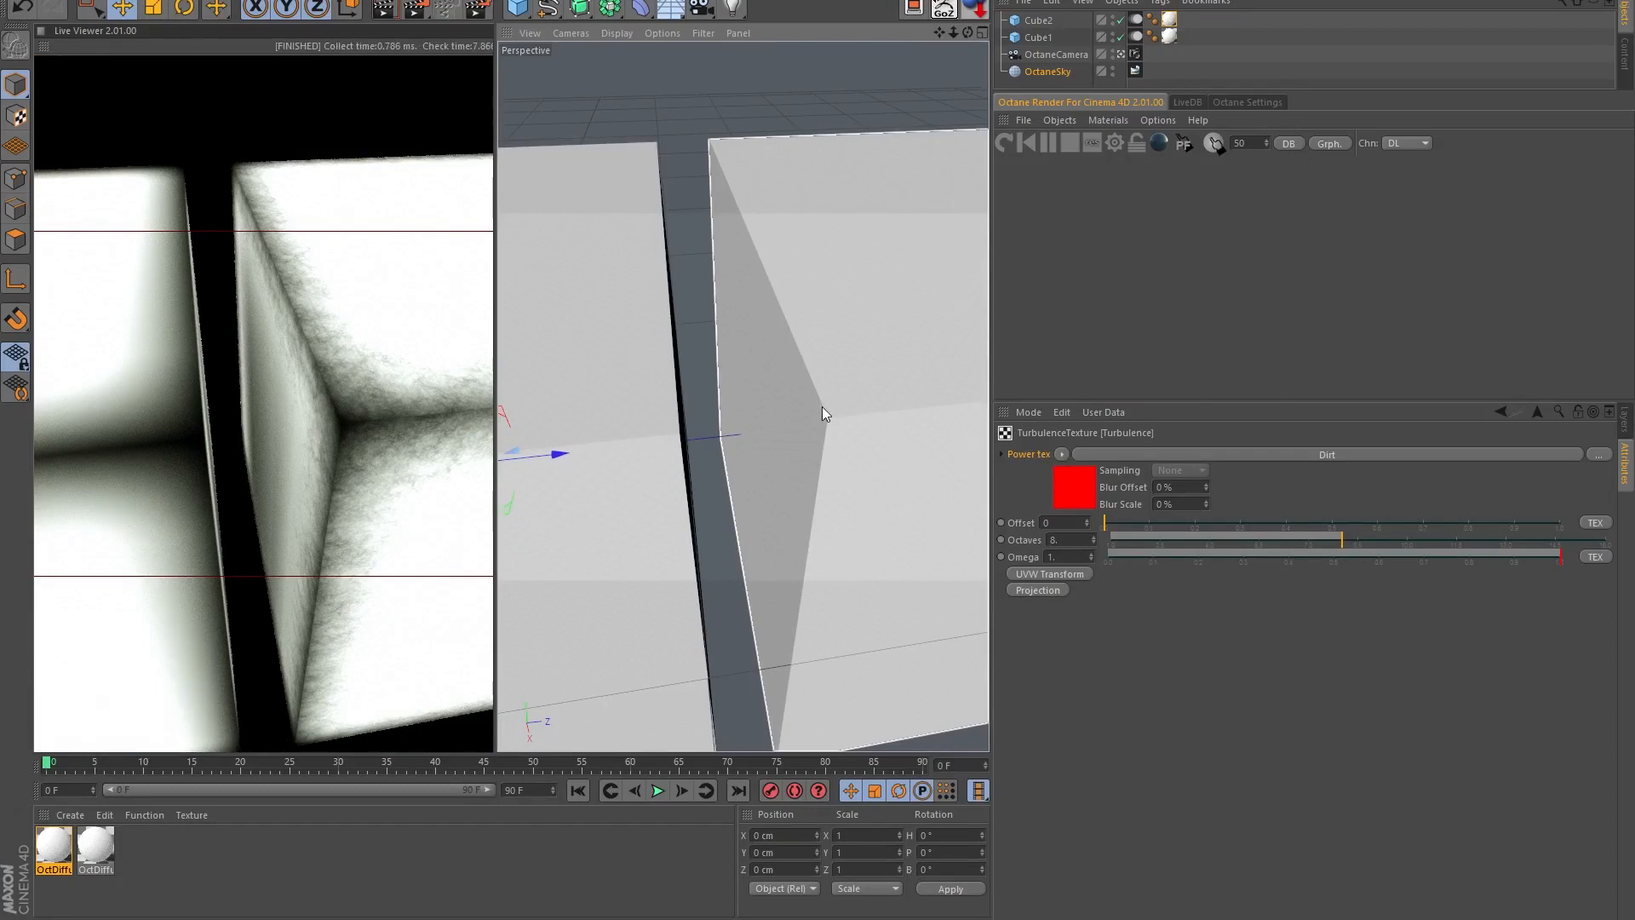
scroll(823, 412, "down", 6)
scroll(851, 467, "down", 2)
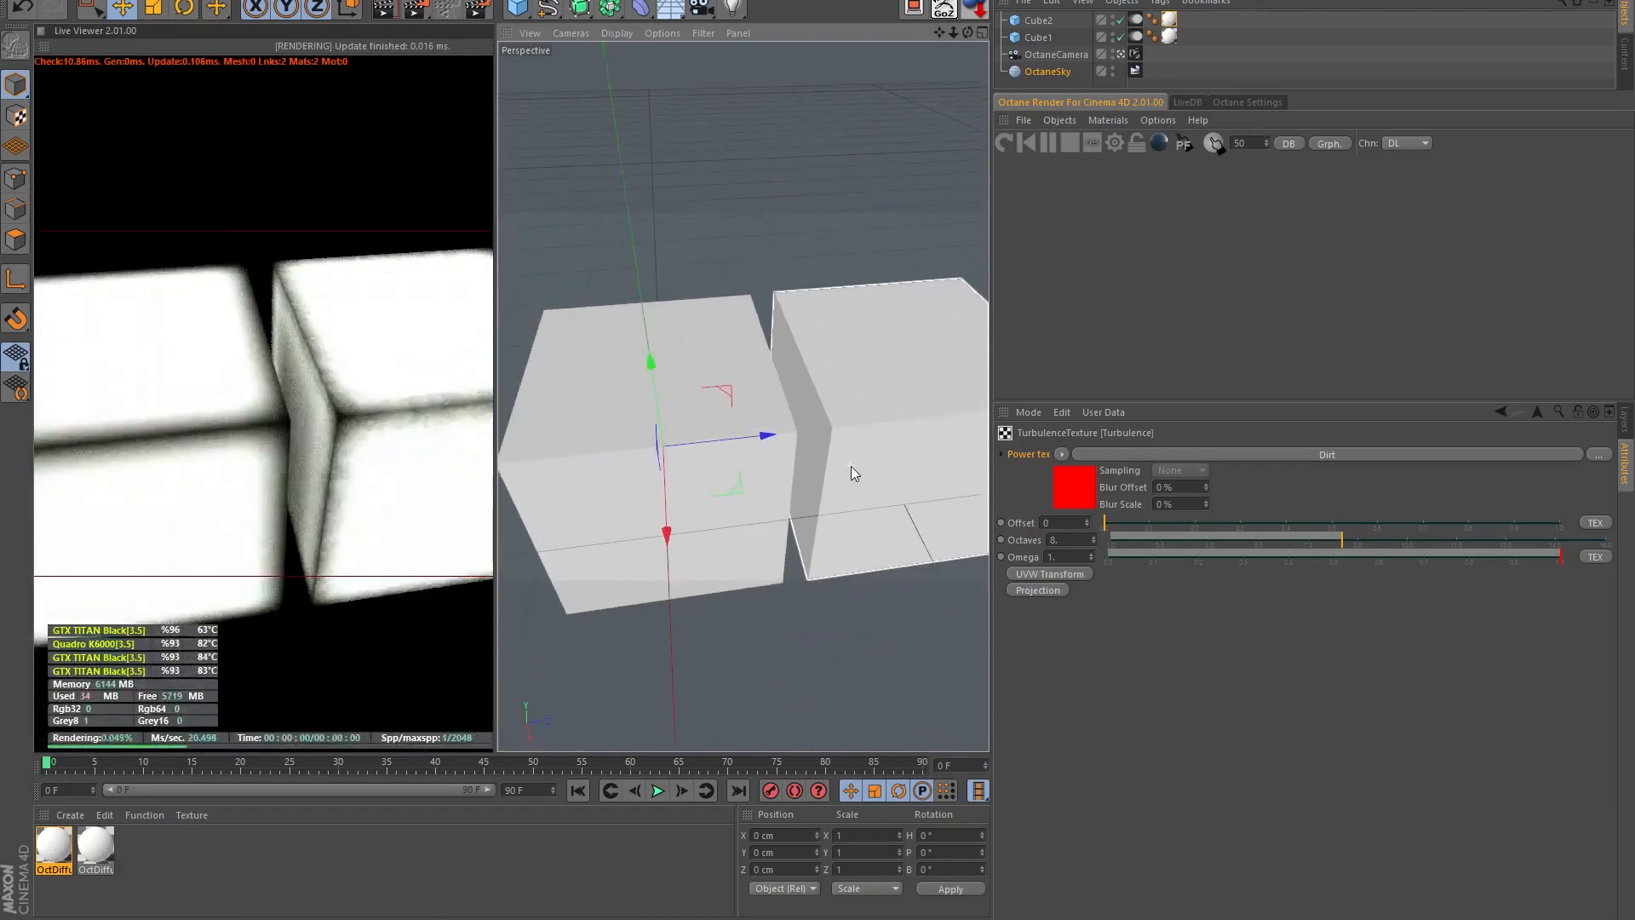
left_click_drag(879, 521, 807, 506, "alt")
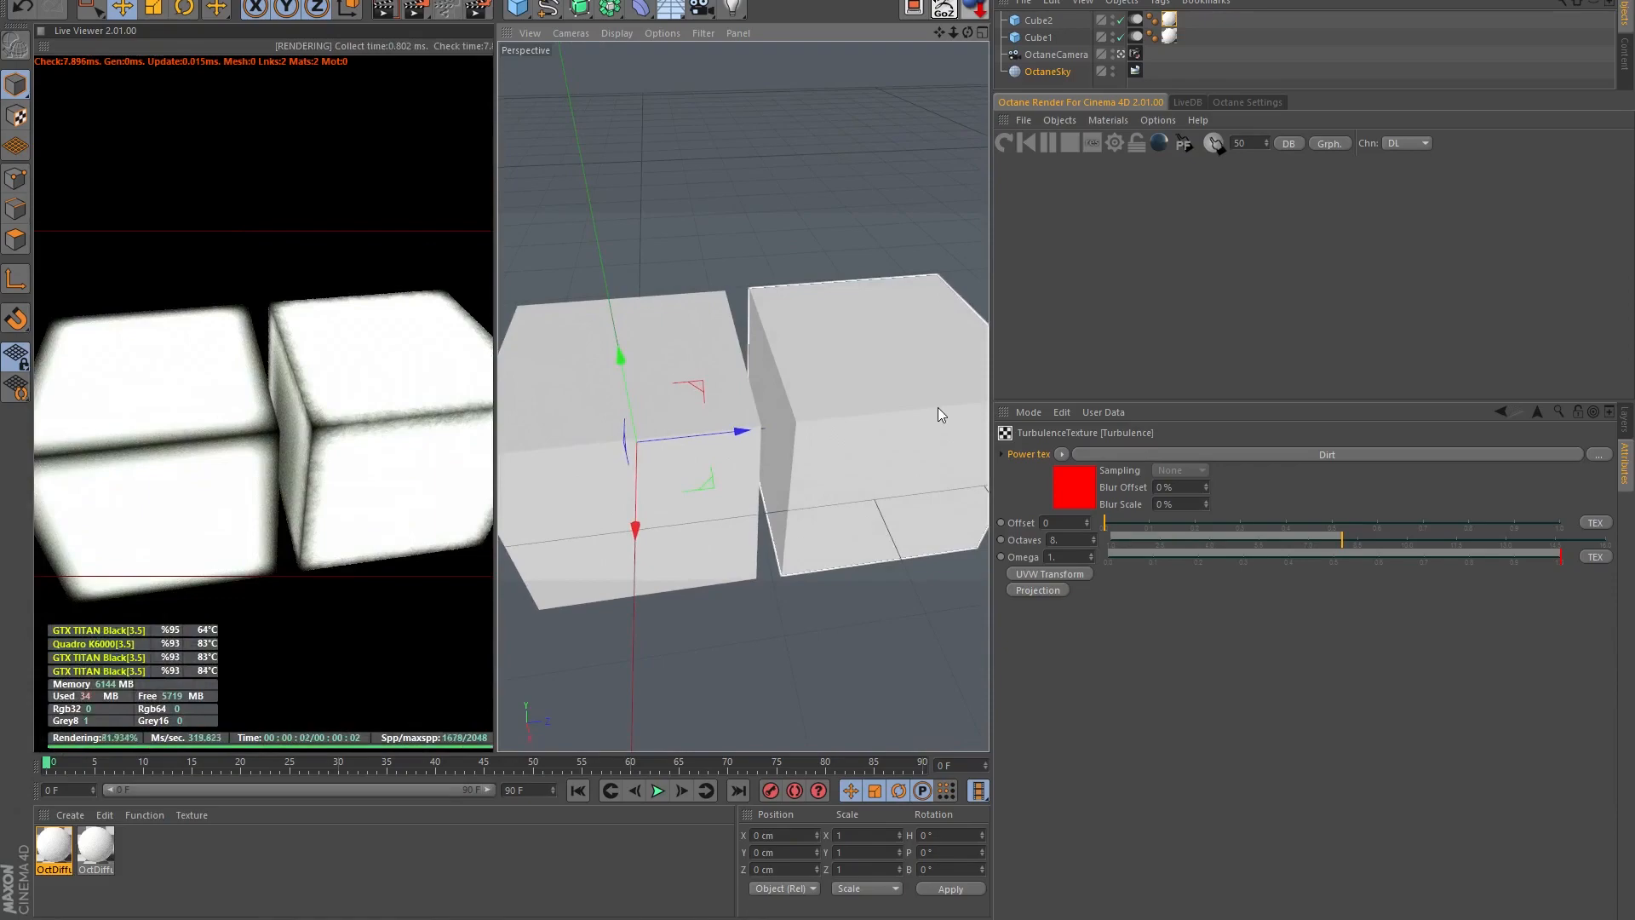
scroll(932, 405, "down", 1)
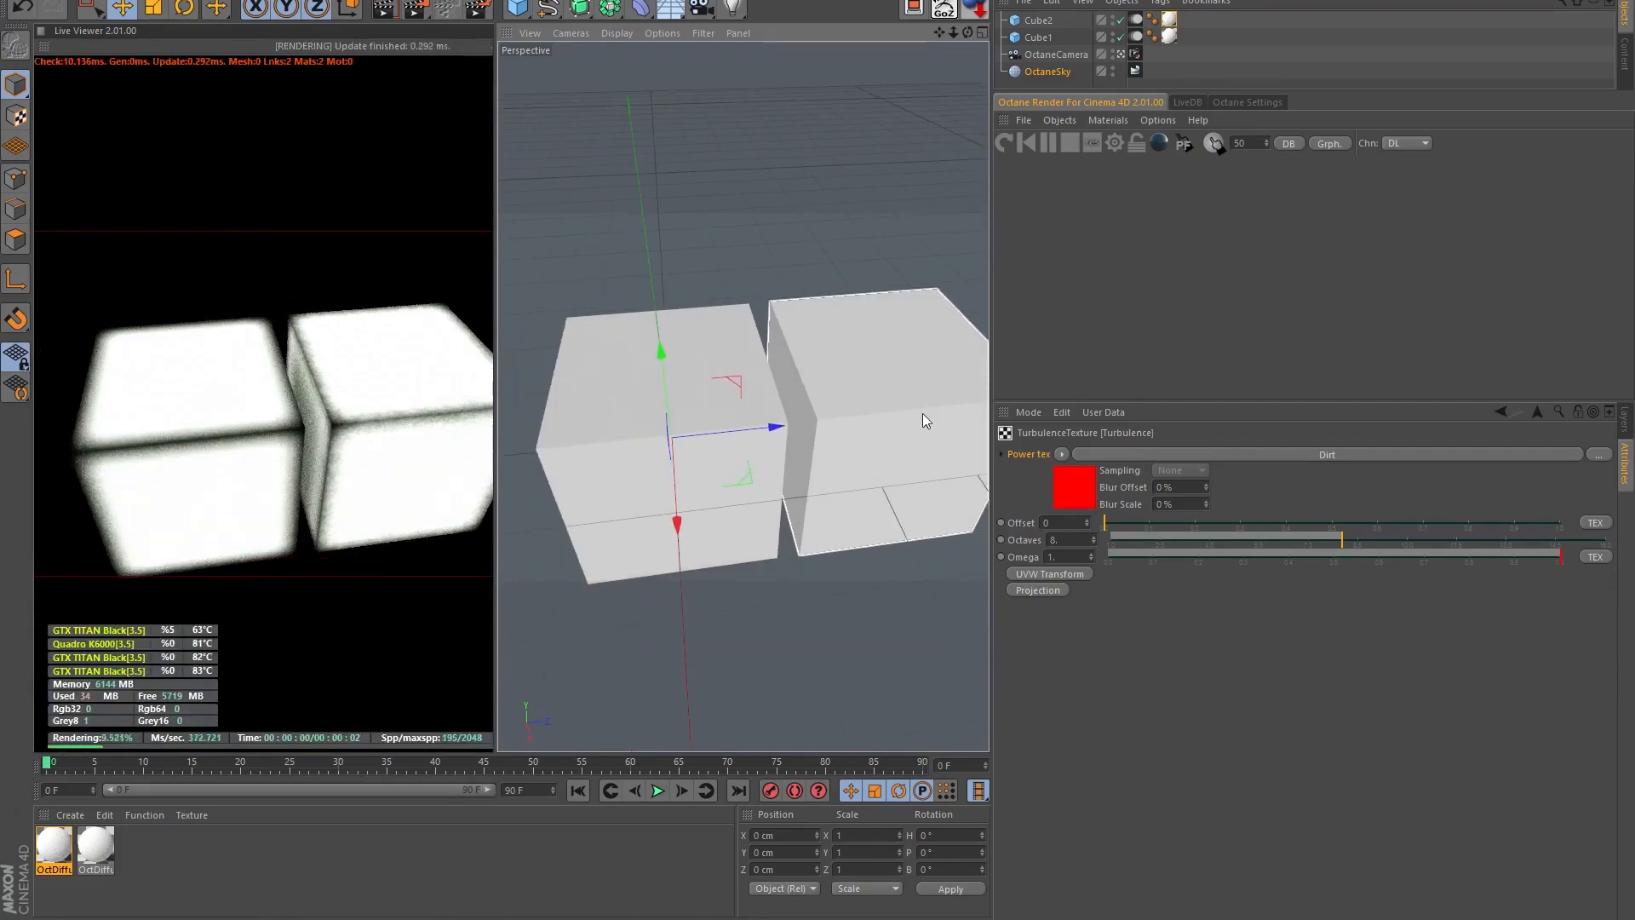
left_click_drag(911, 457, 840, 436, "alt")
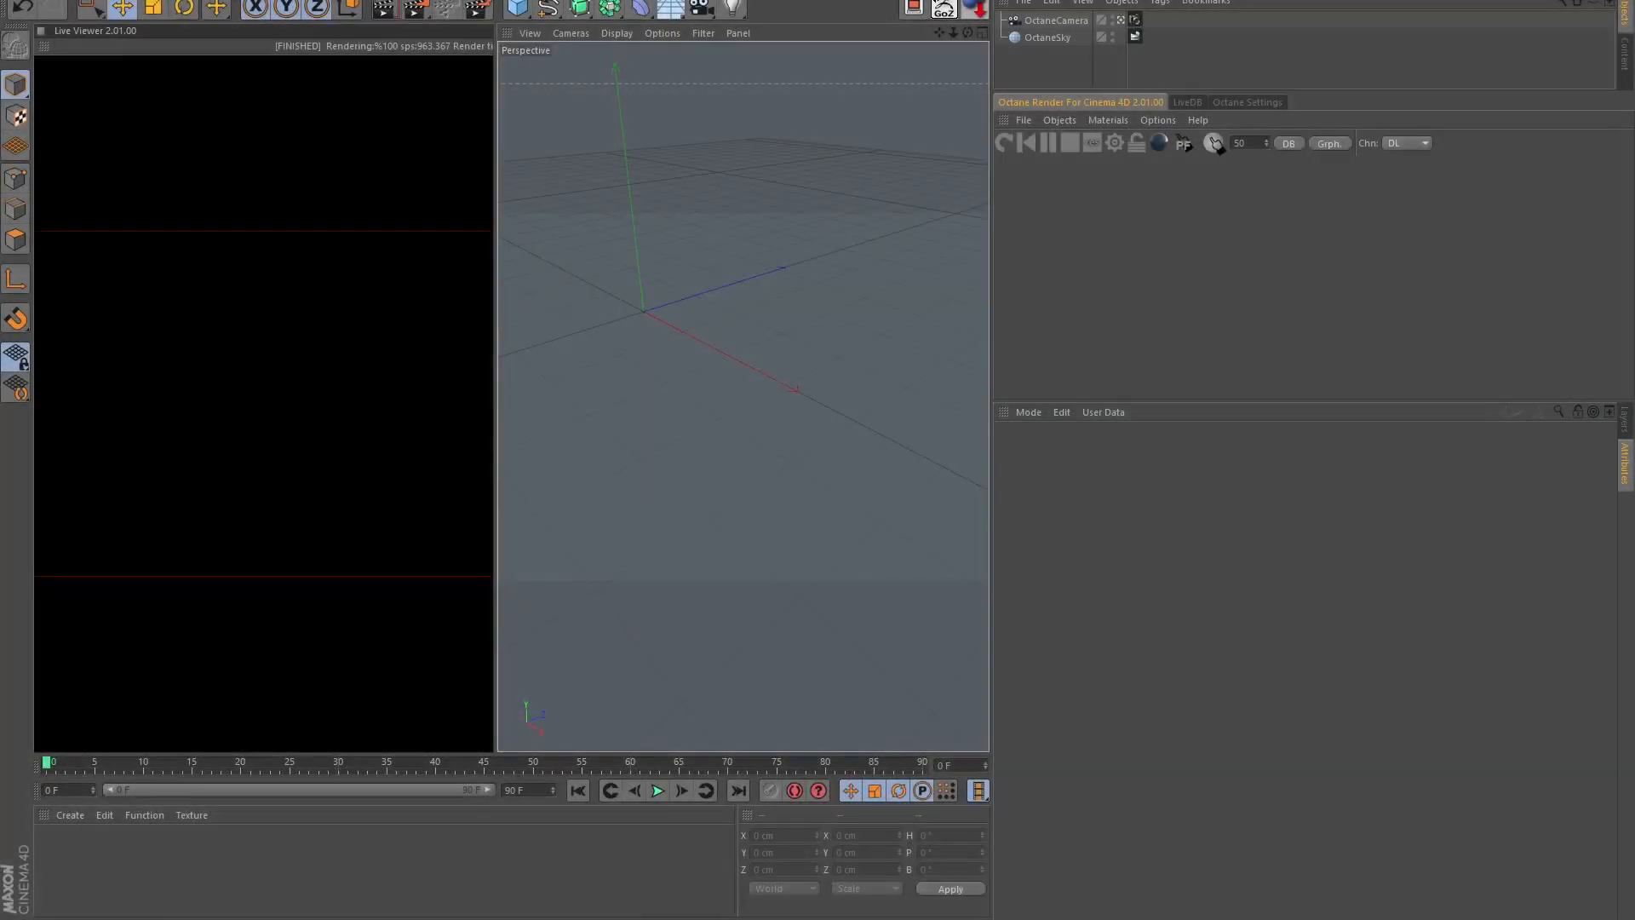
- Add a cube to the empty scene and stretch it along X to about 777.6 cm
left_click(517, 8)
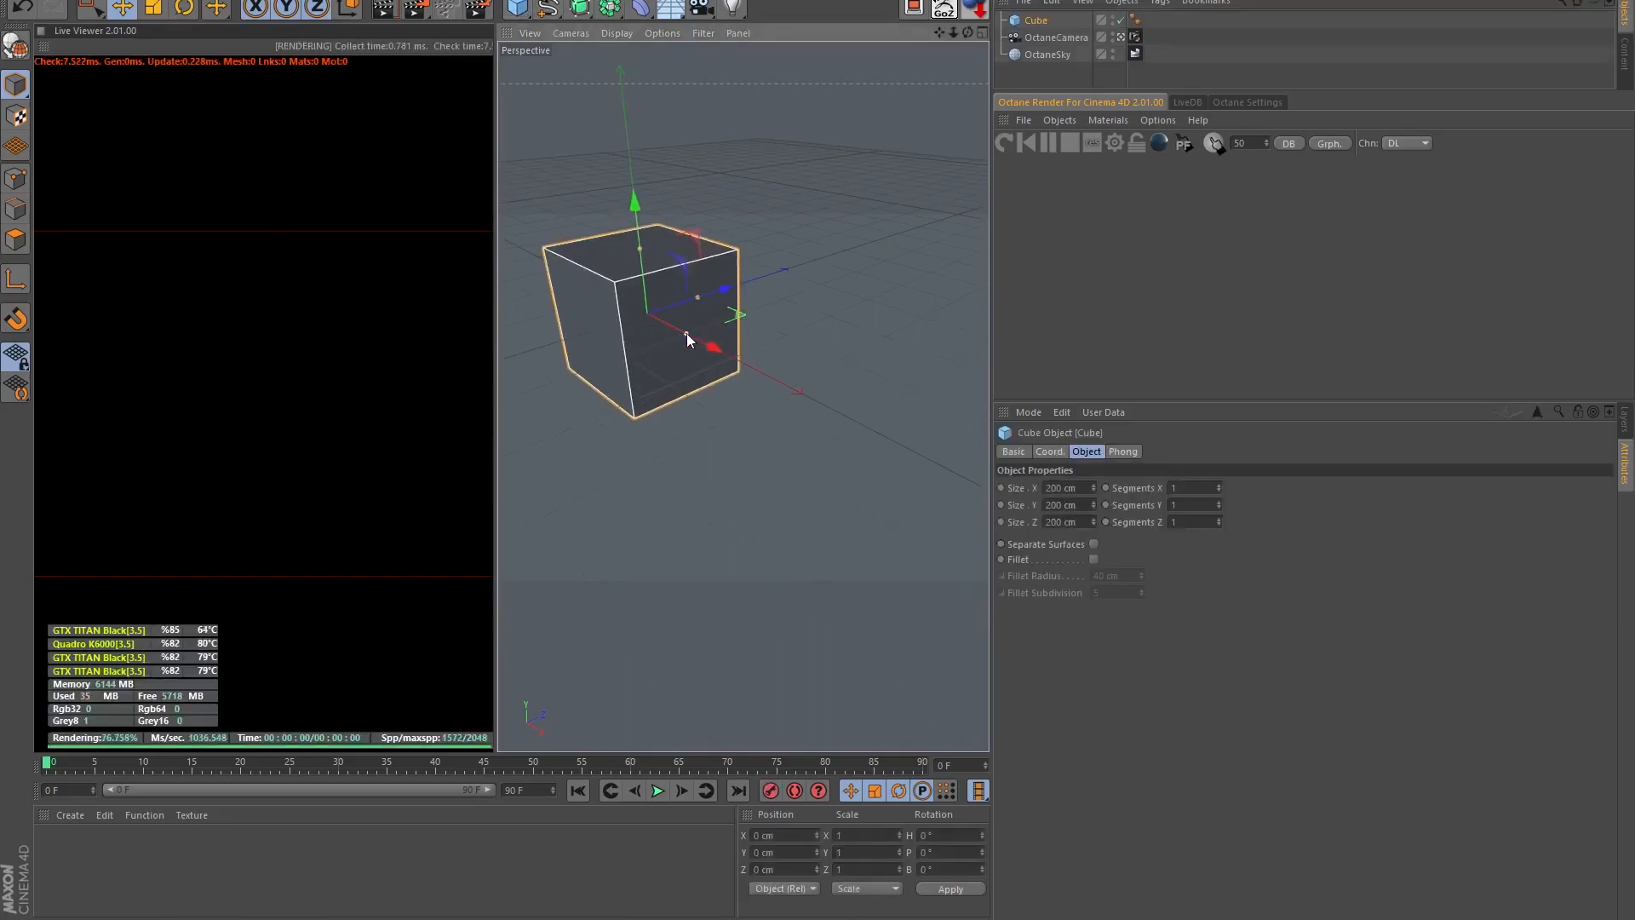
left_click_drag(685, 333, 840, 443)
middle_click_drag(792, 412, 857, 443, "alt")
left_click_drag(856, 442, 850, 410, "alt")
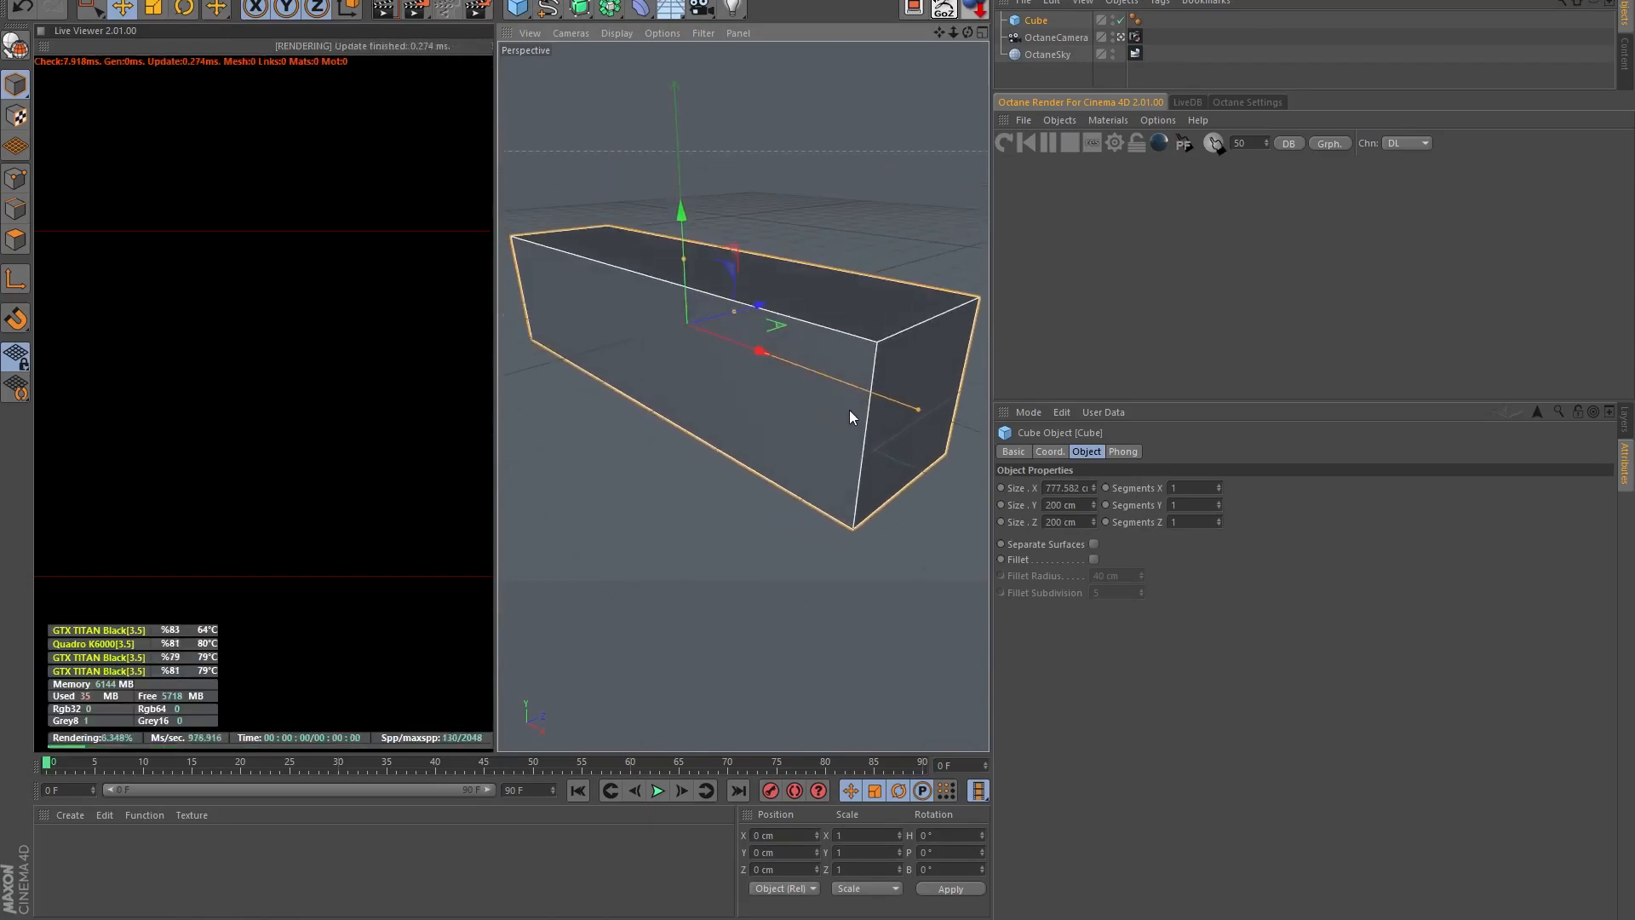
- Add a C4dOctane Octane ObjectTag to the stretched cube
right_click(1036, 21)
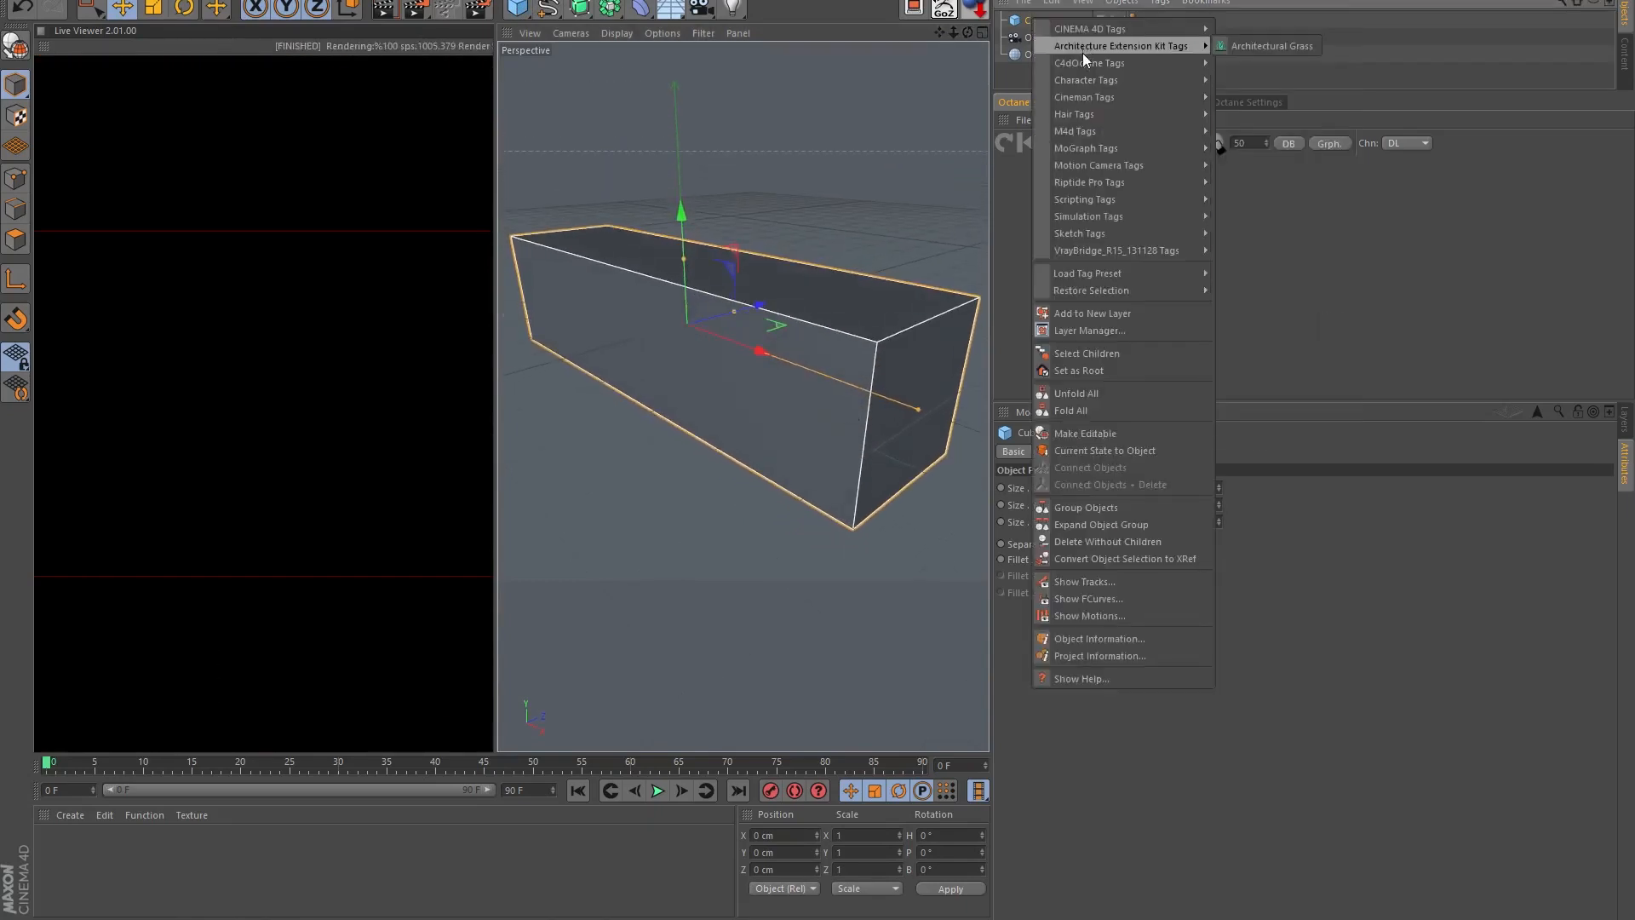
mouse_move(1084, 60)
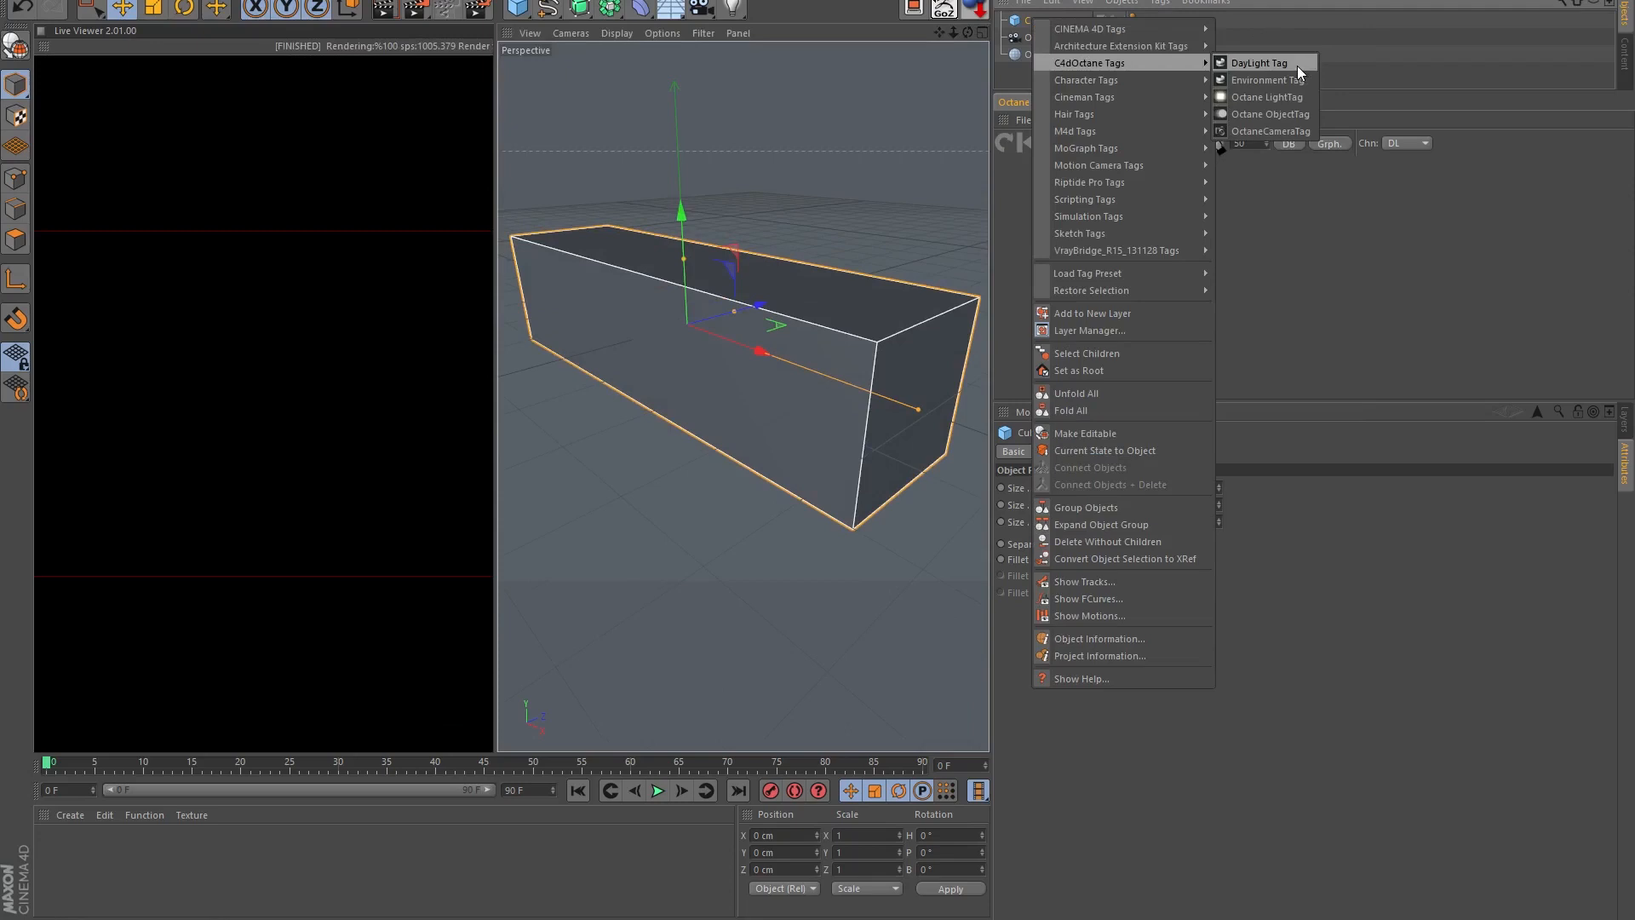
left_click(1283, 116)
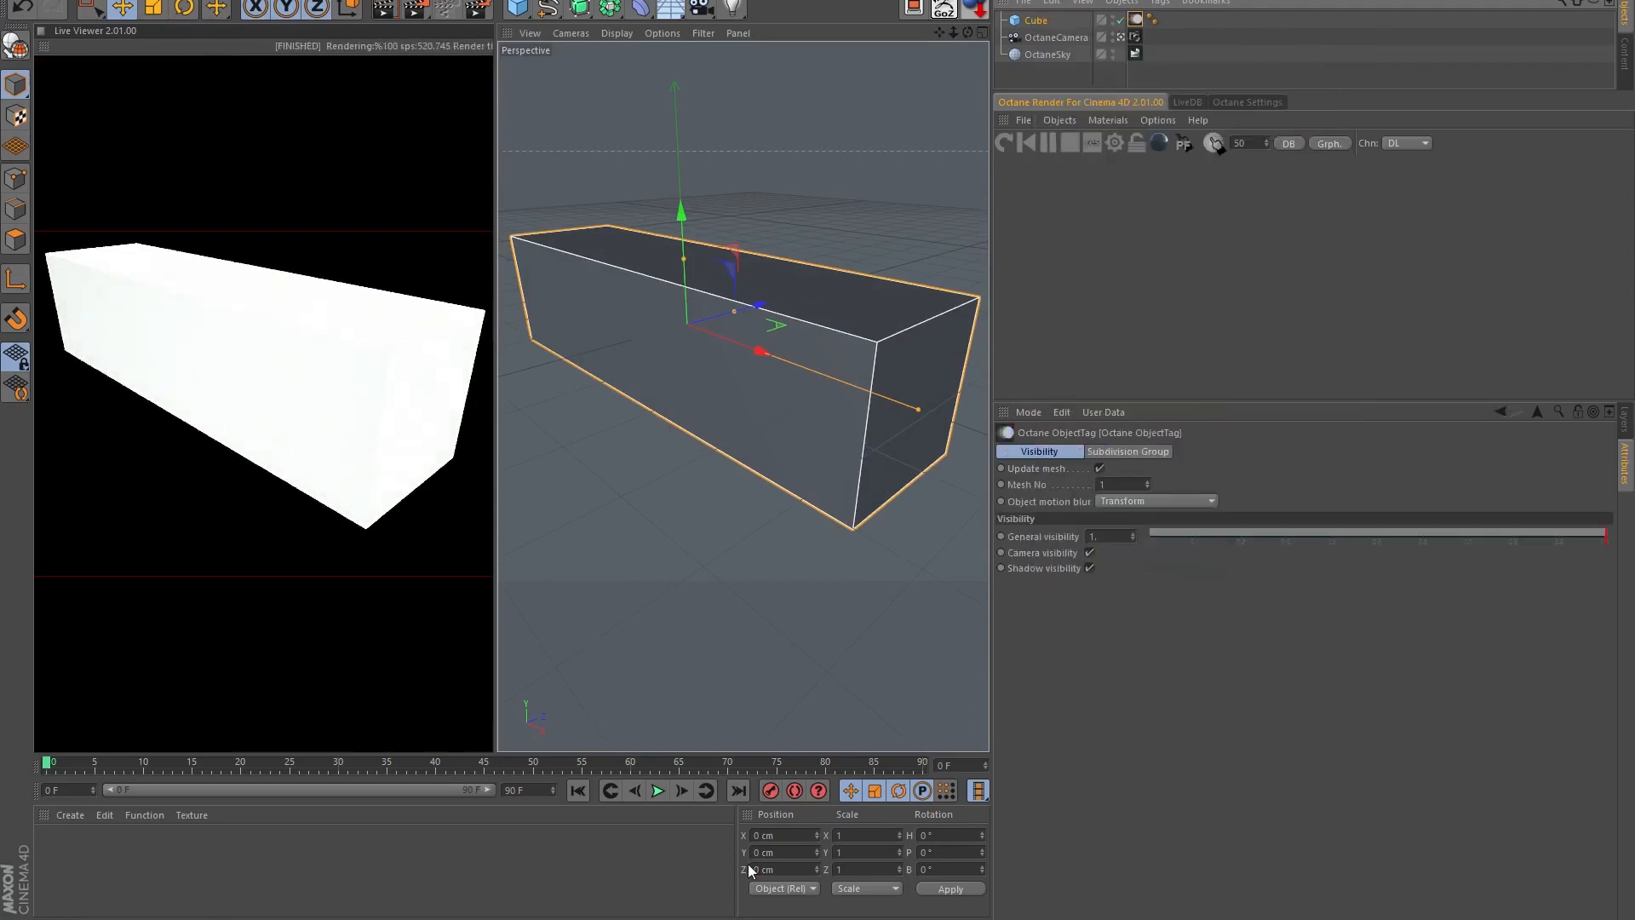
- Create an Octane Diffuse Material and assign it to the stretched cube
left_click(1105, 120)
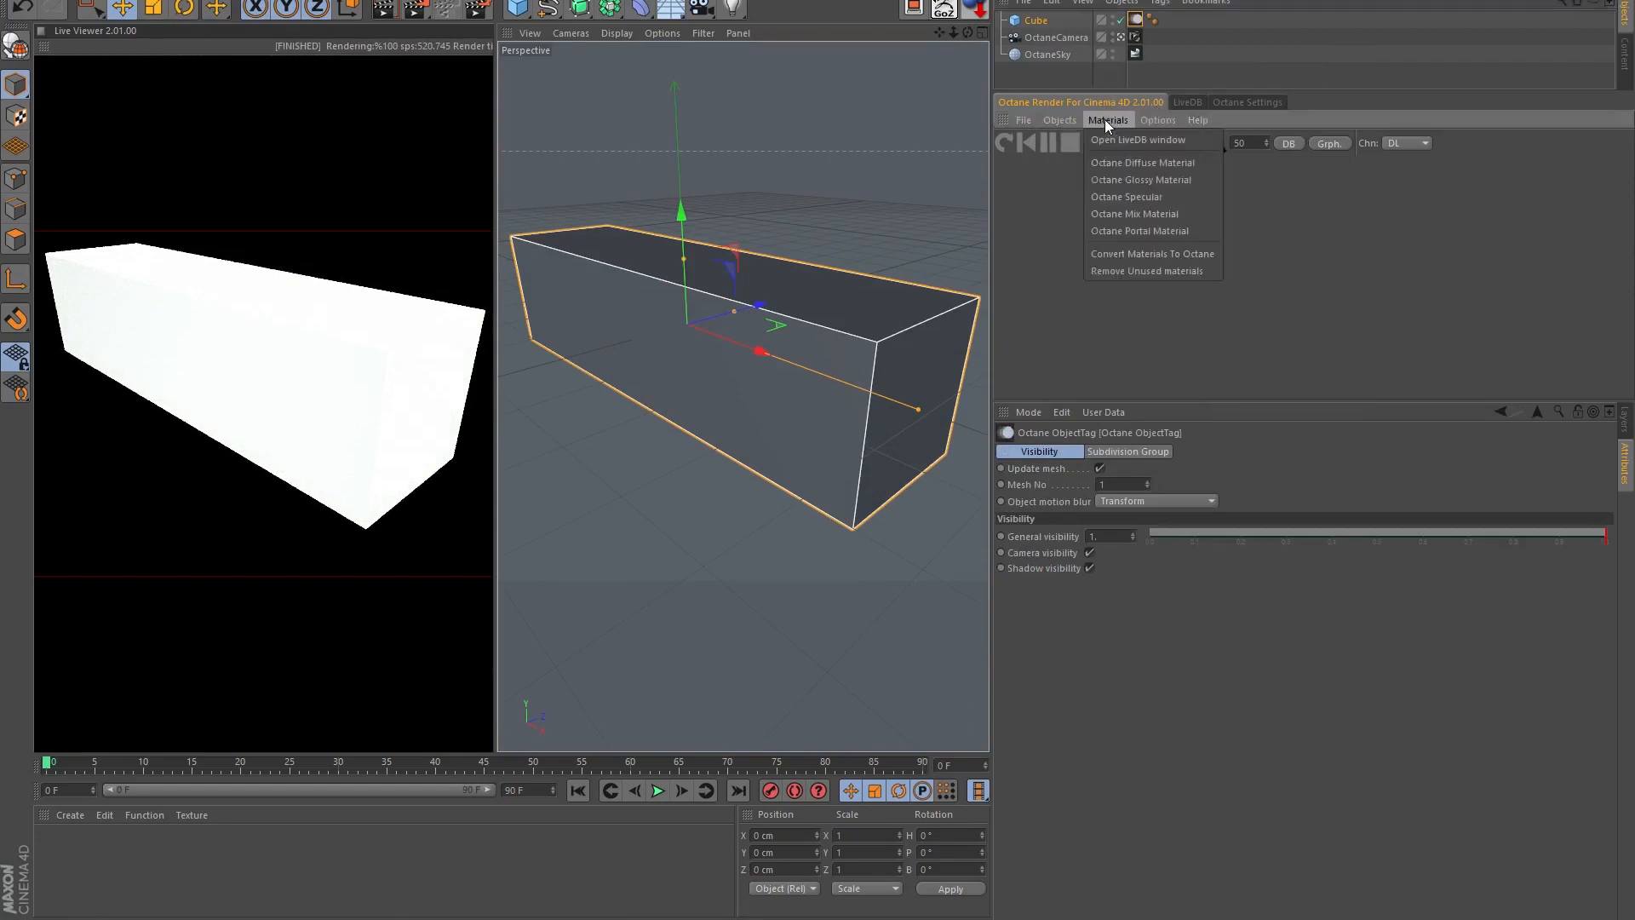
left_click(1160, 160)
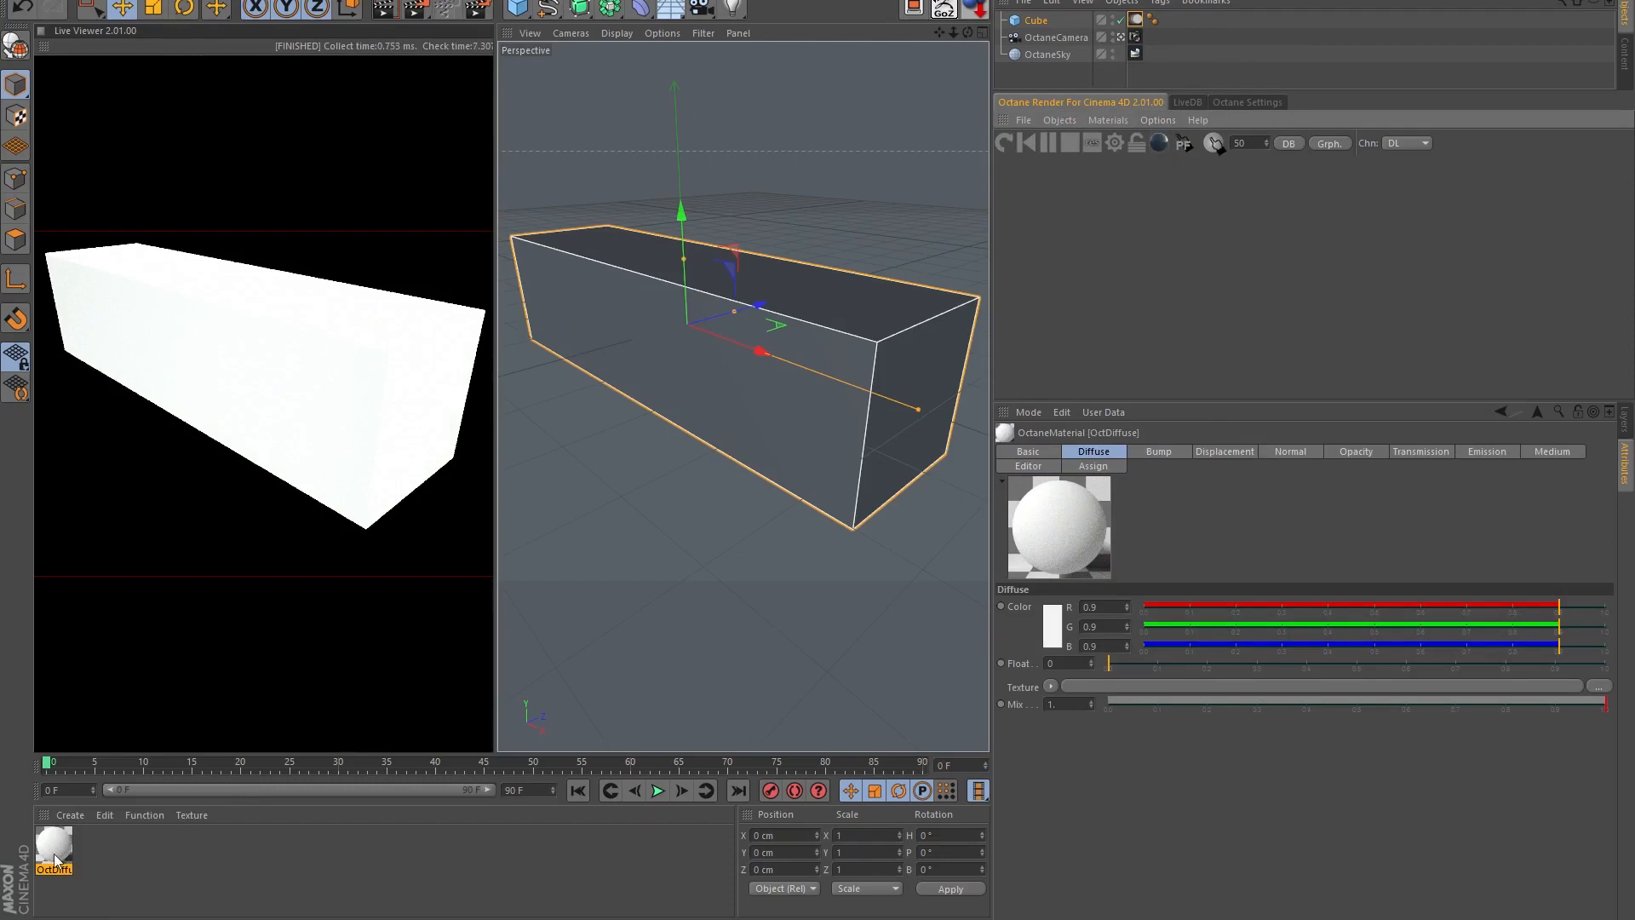
left_click_drag(55, 860, 1214, 19)
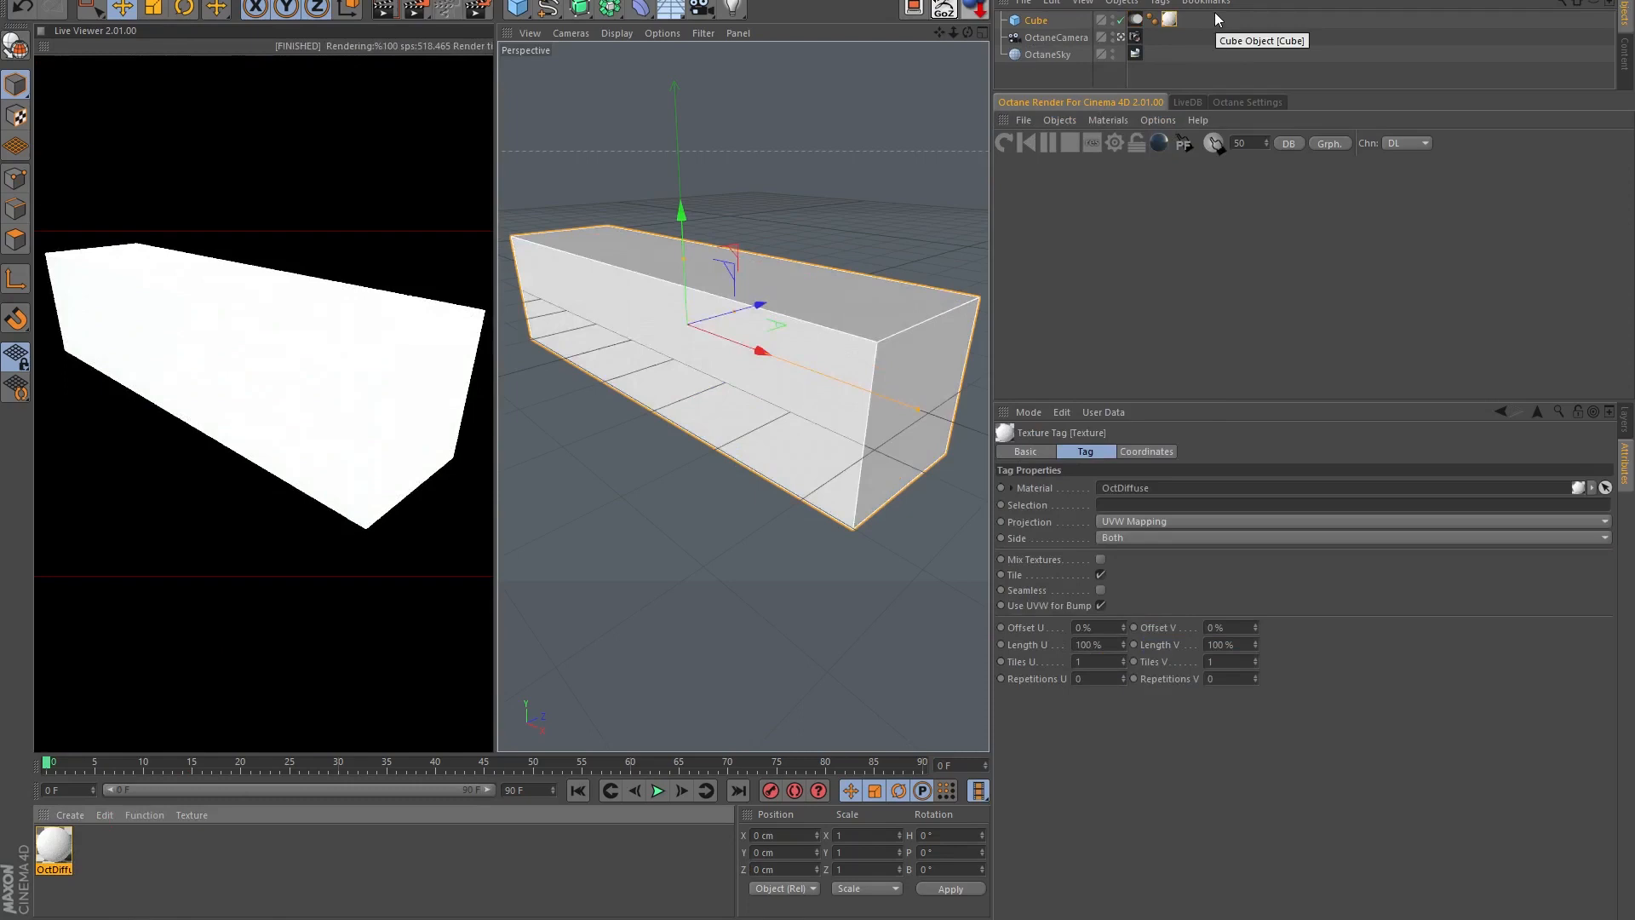
- Load a C4dOctane MixTexture into the diffuse channel of the cube's material and open its settings
double_click(1169, 21)
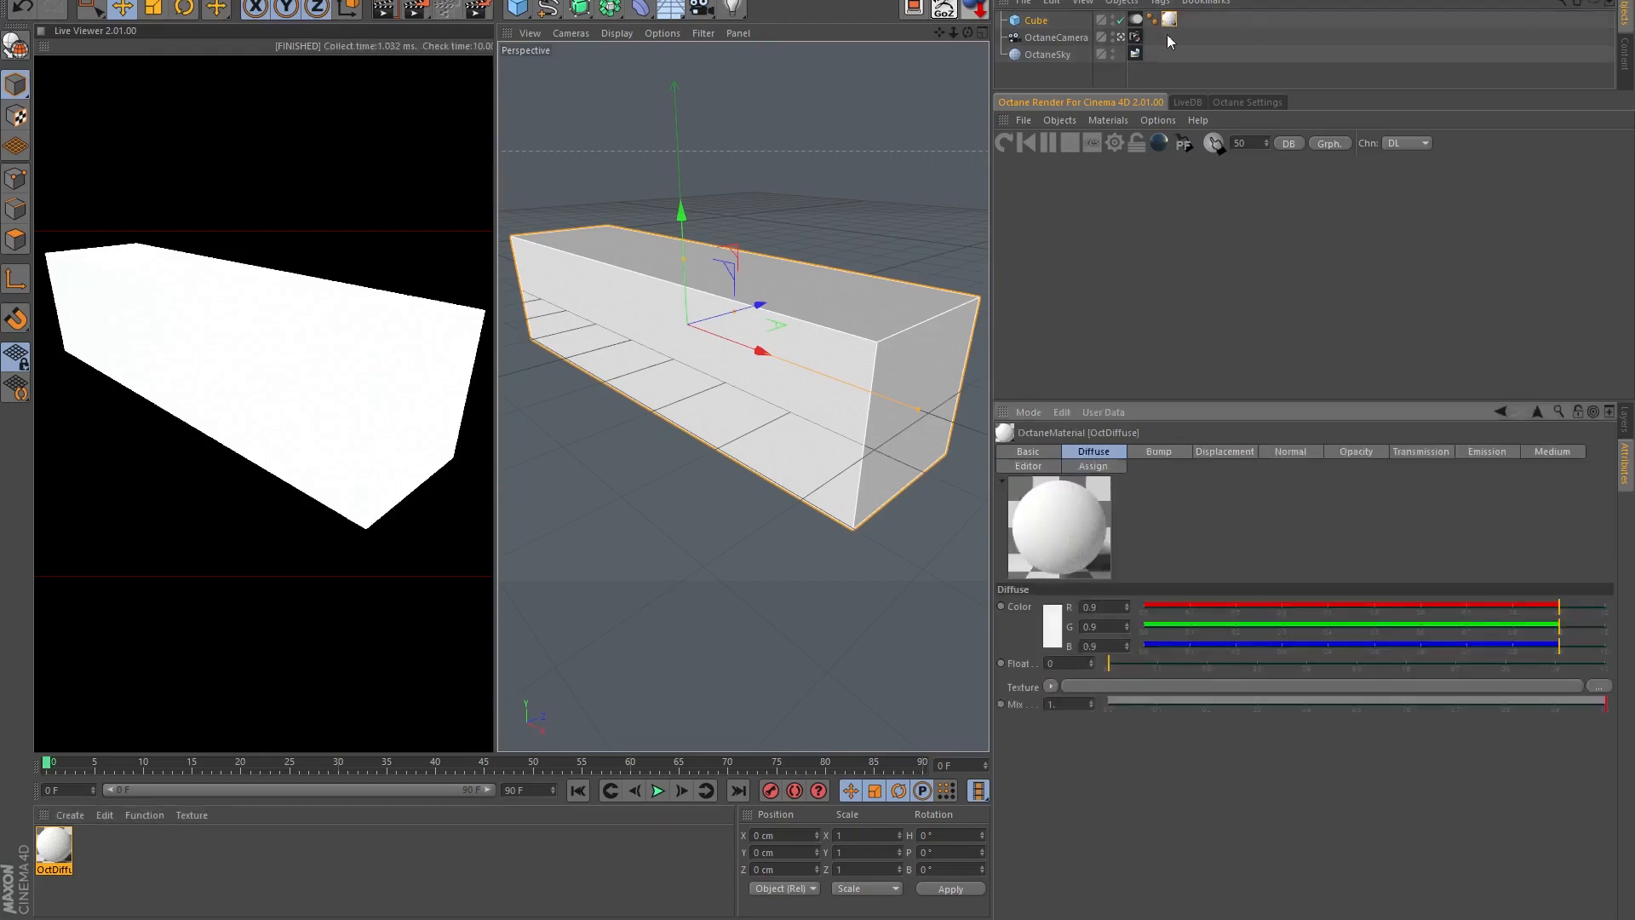
left_click(1050, 685)
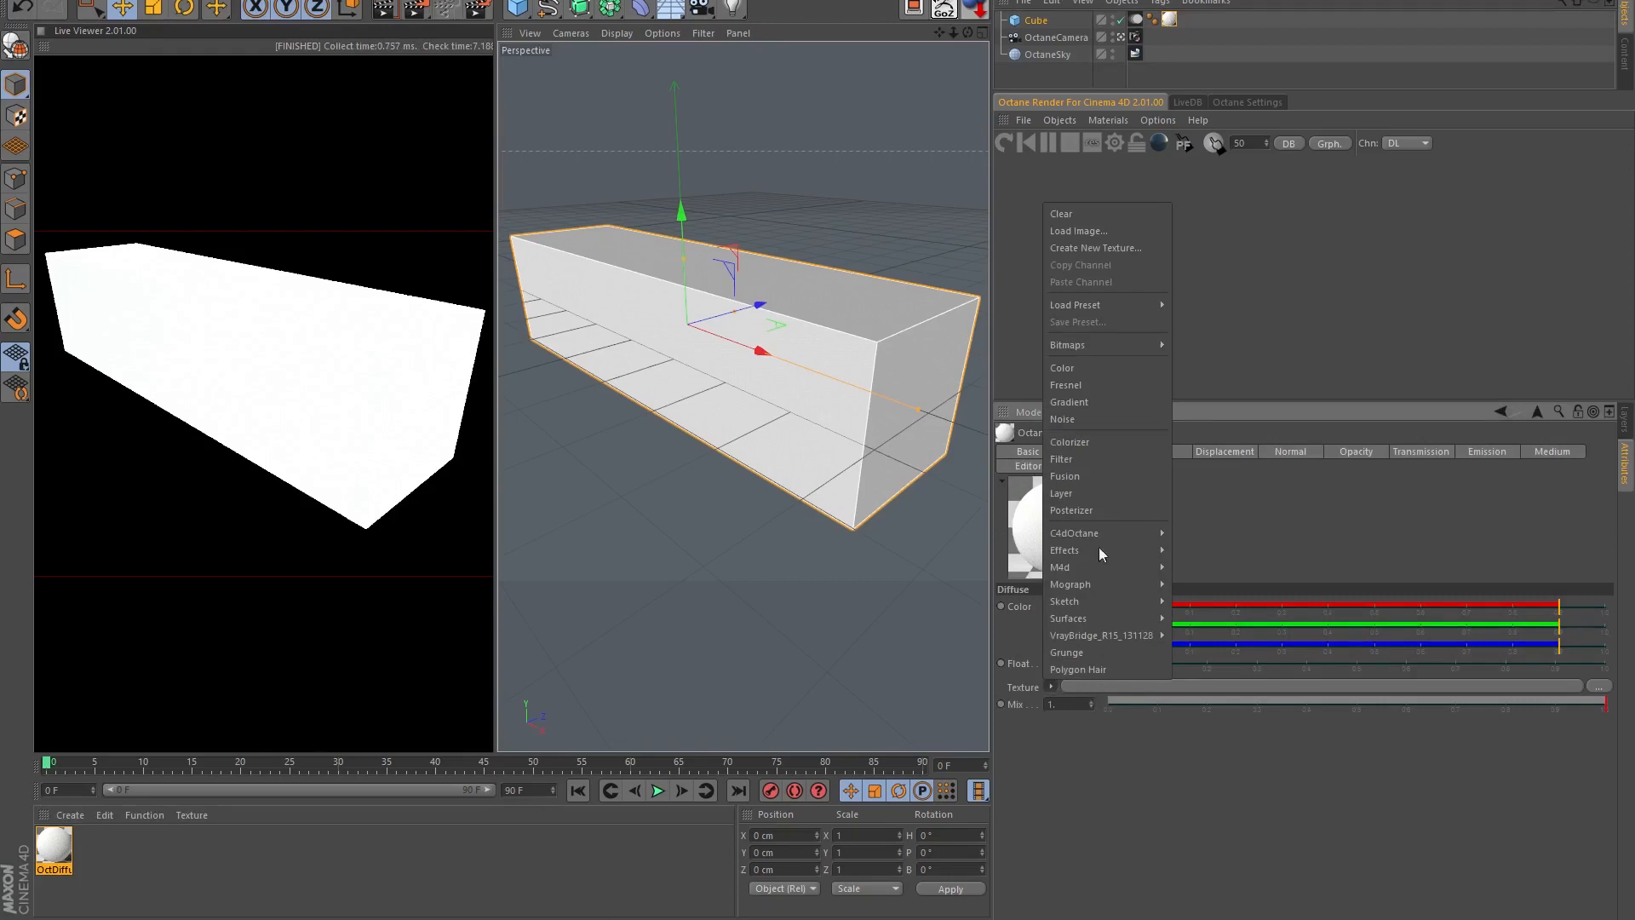
mouse_move(1115, 564)
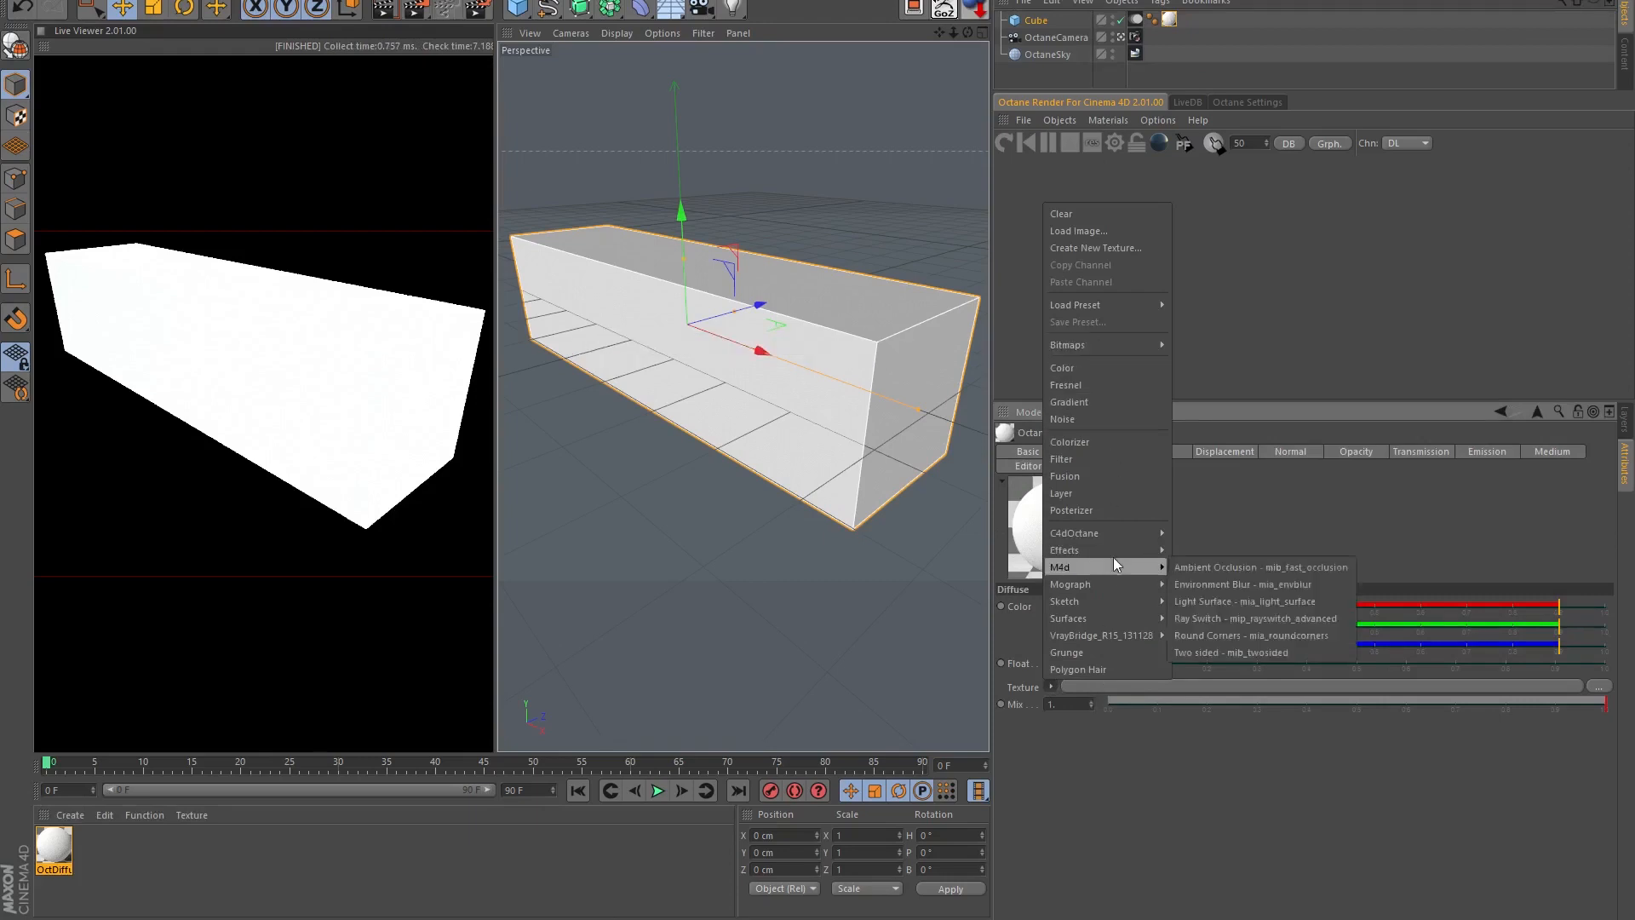
mouse_move(1121, 532)
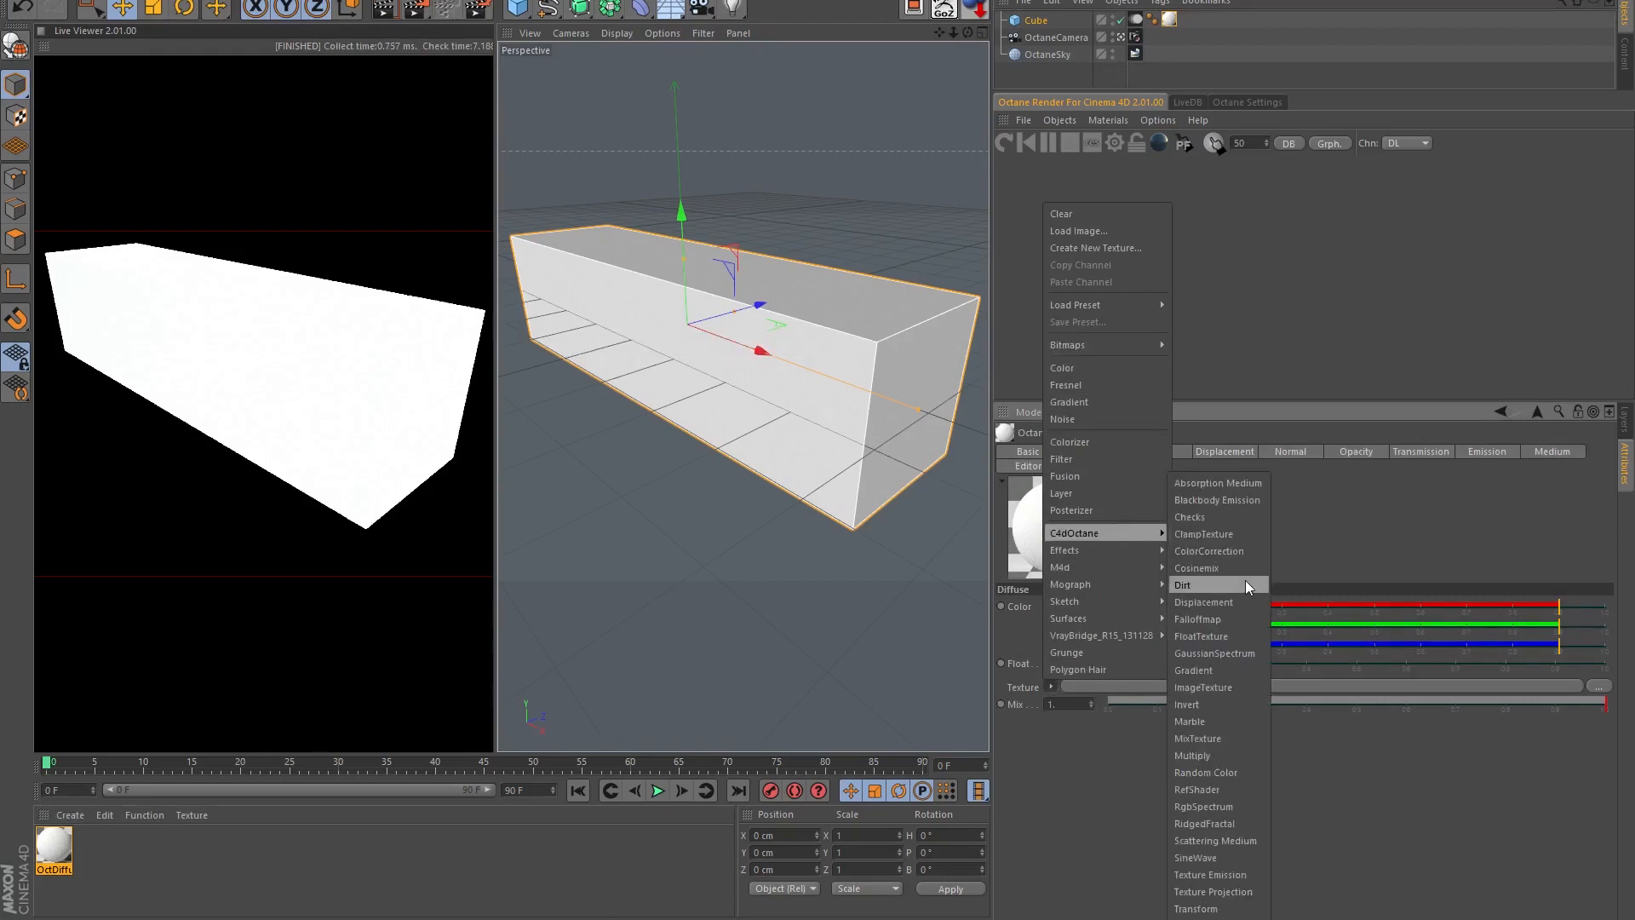
left_click(1228, 739)
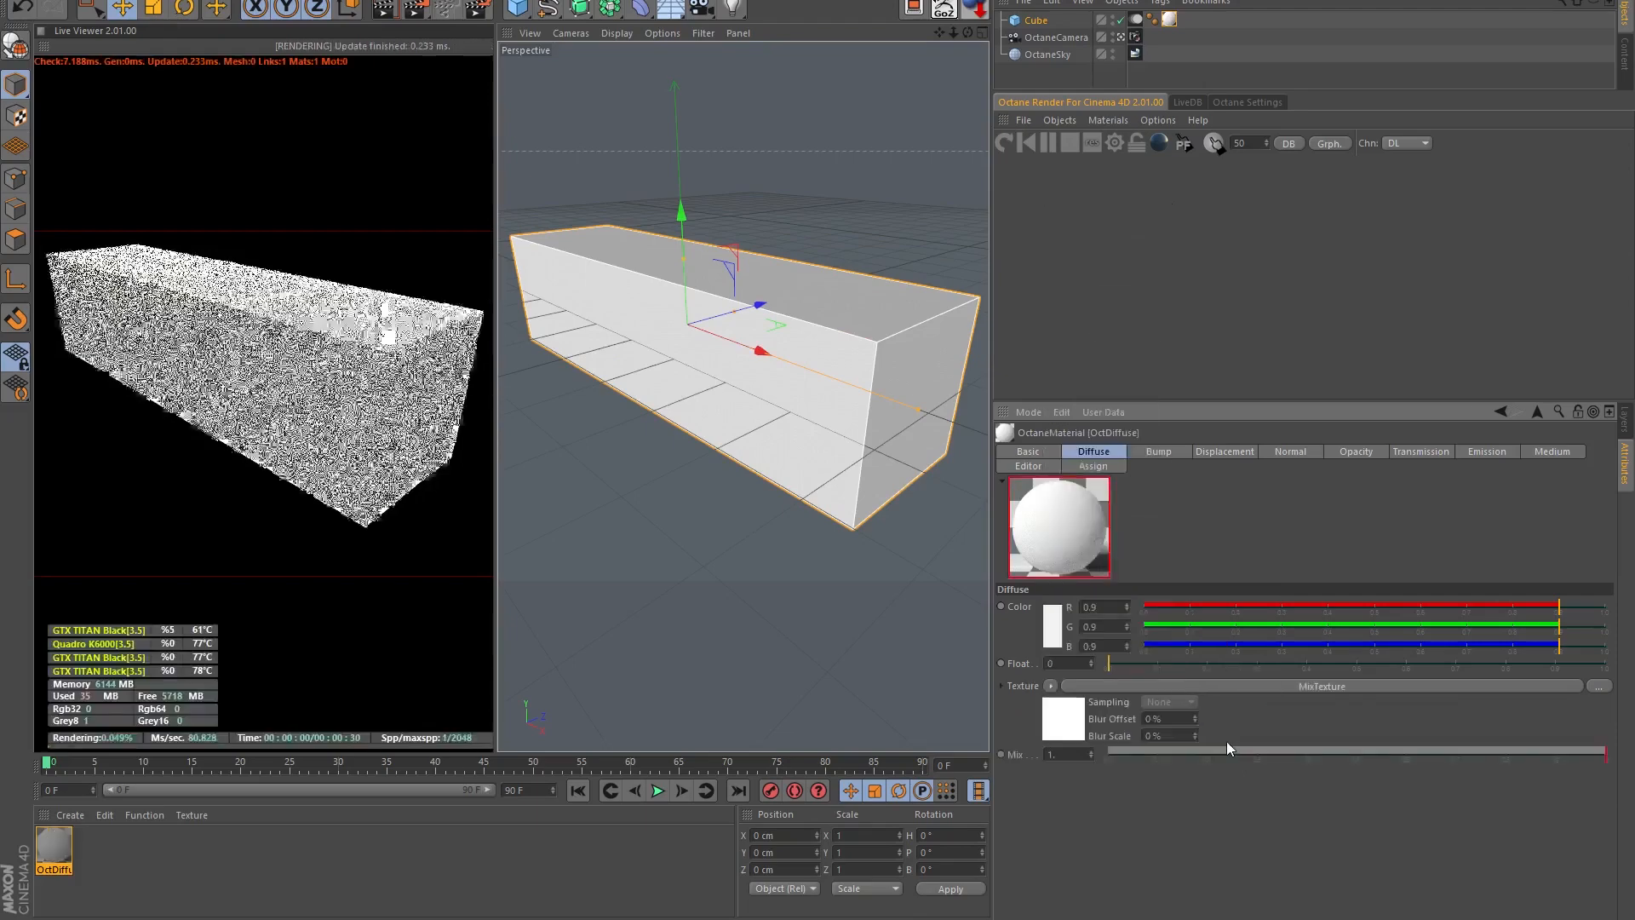
left_click(1182, 687)
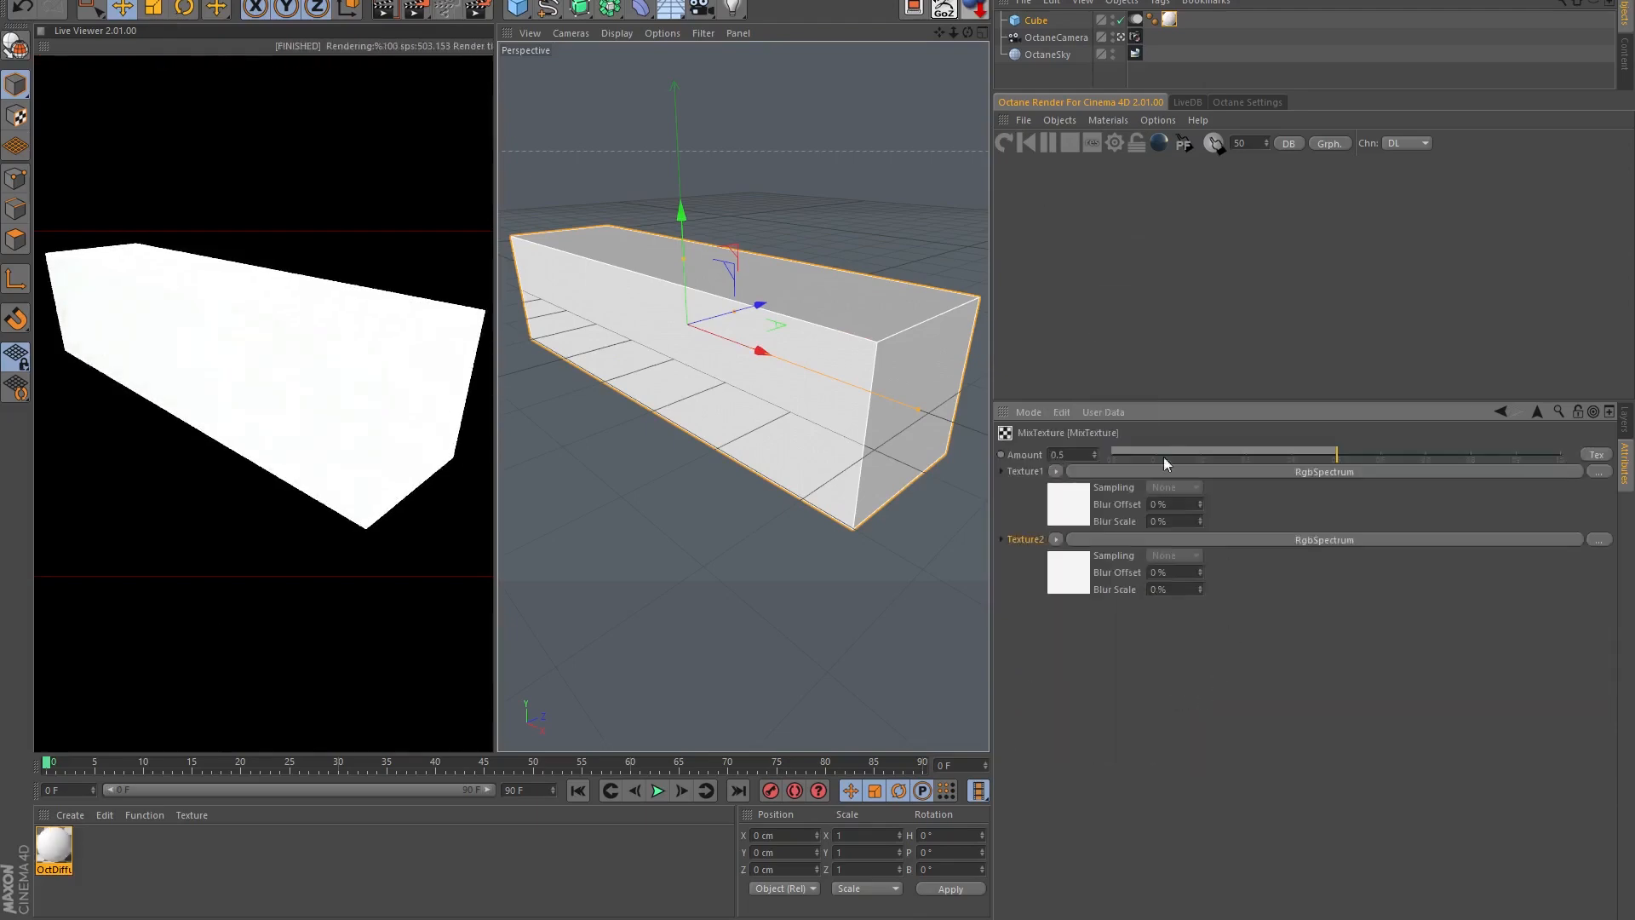
left_click(1056, 471)
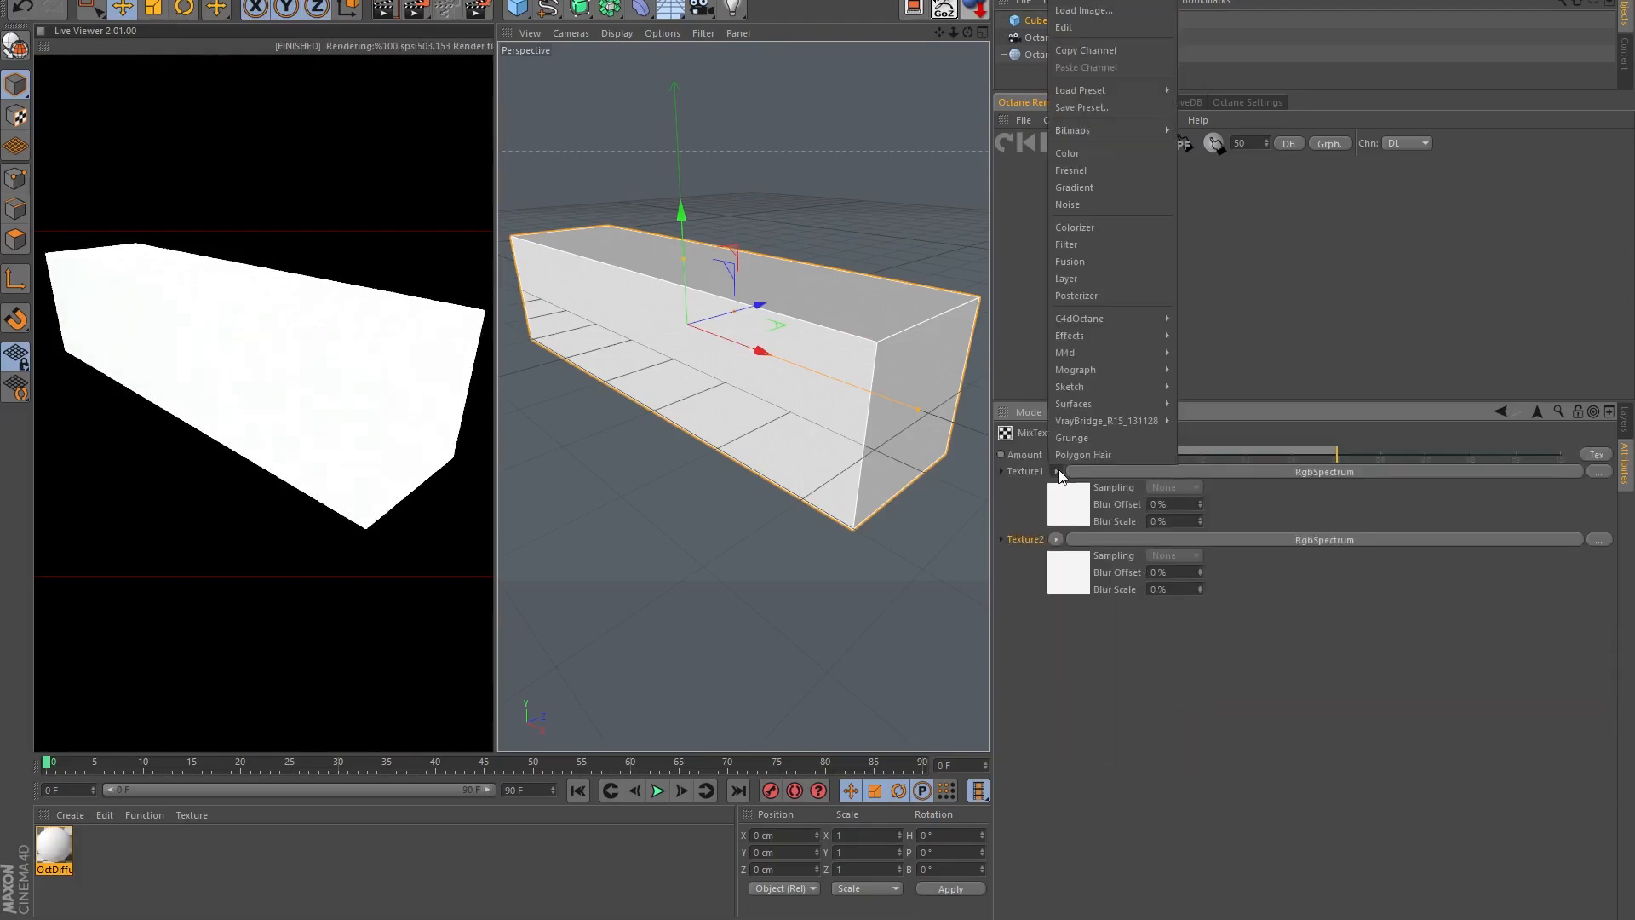
mouse_move(1104, 318)
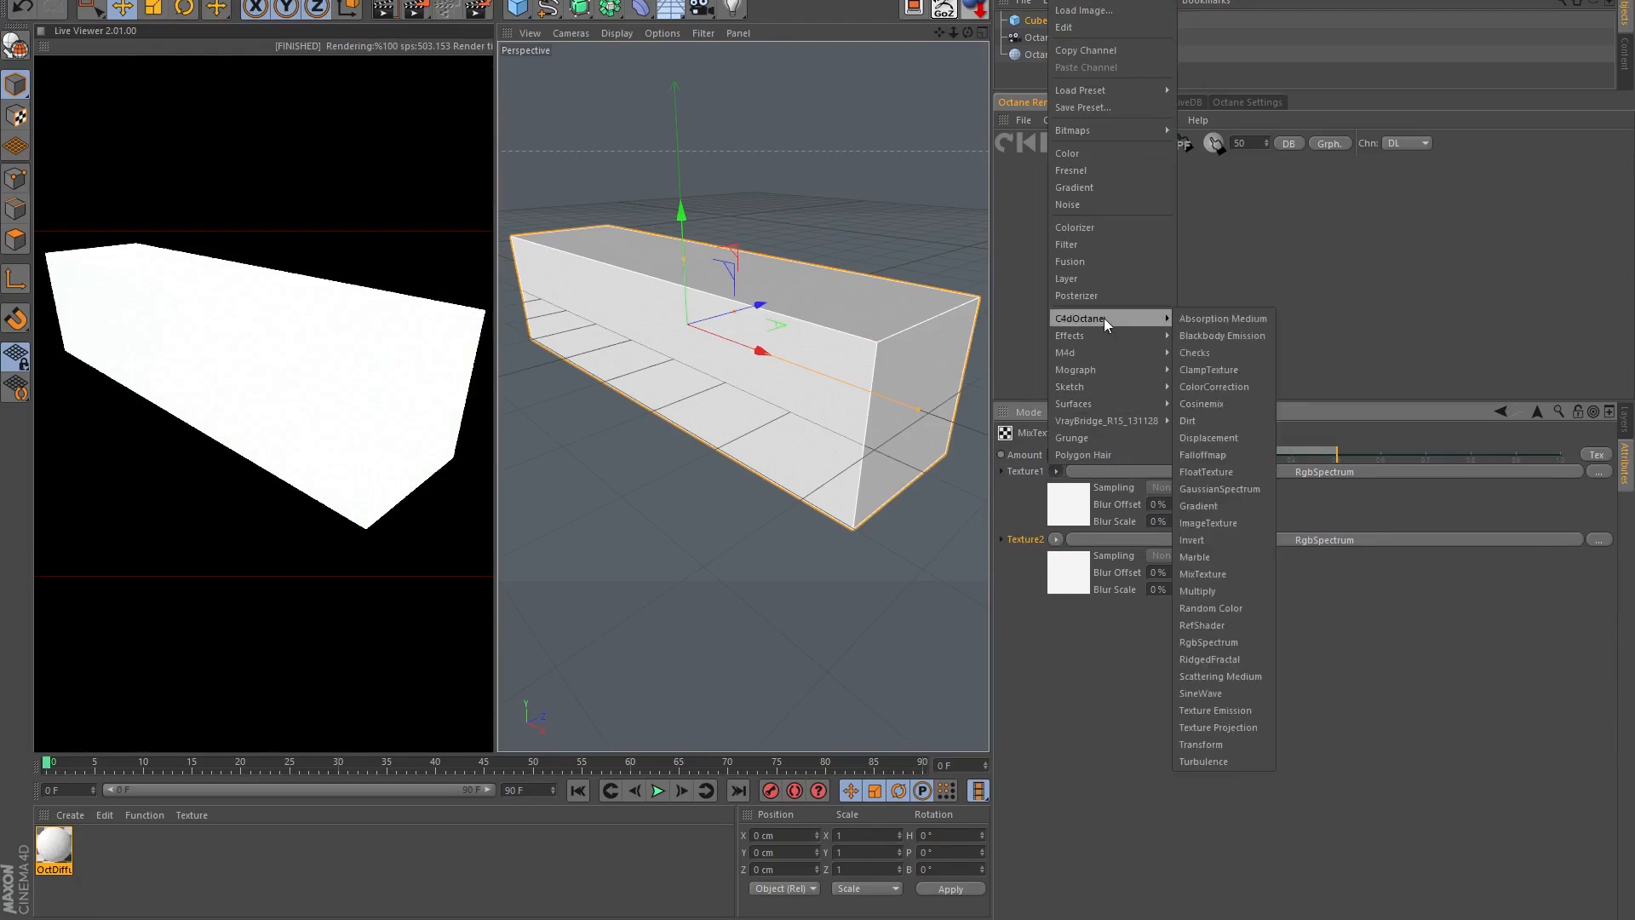
left_click(1227, 572)
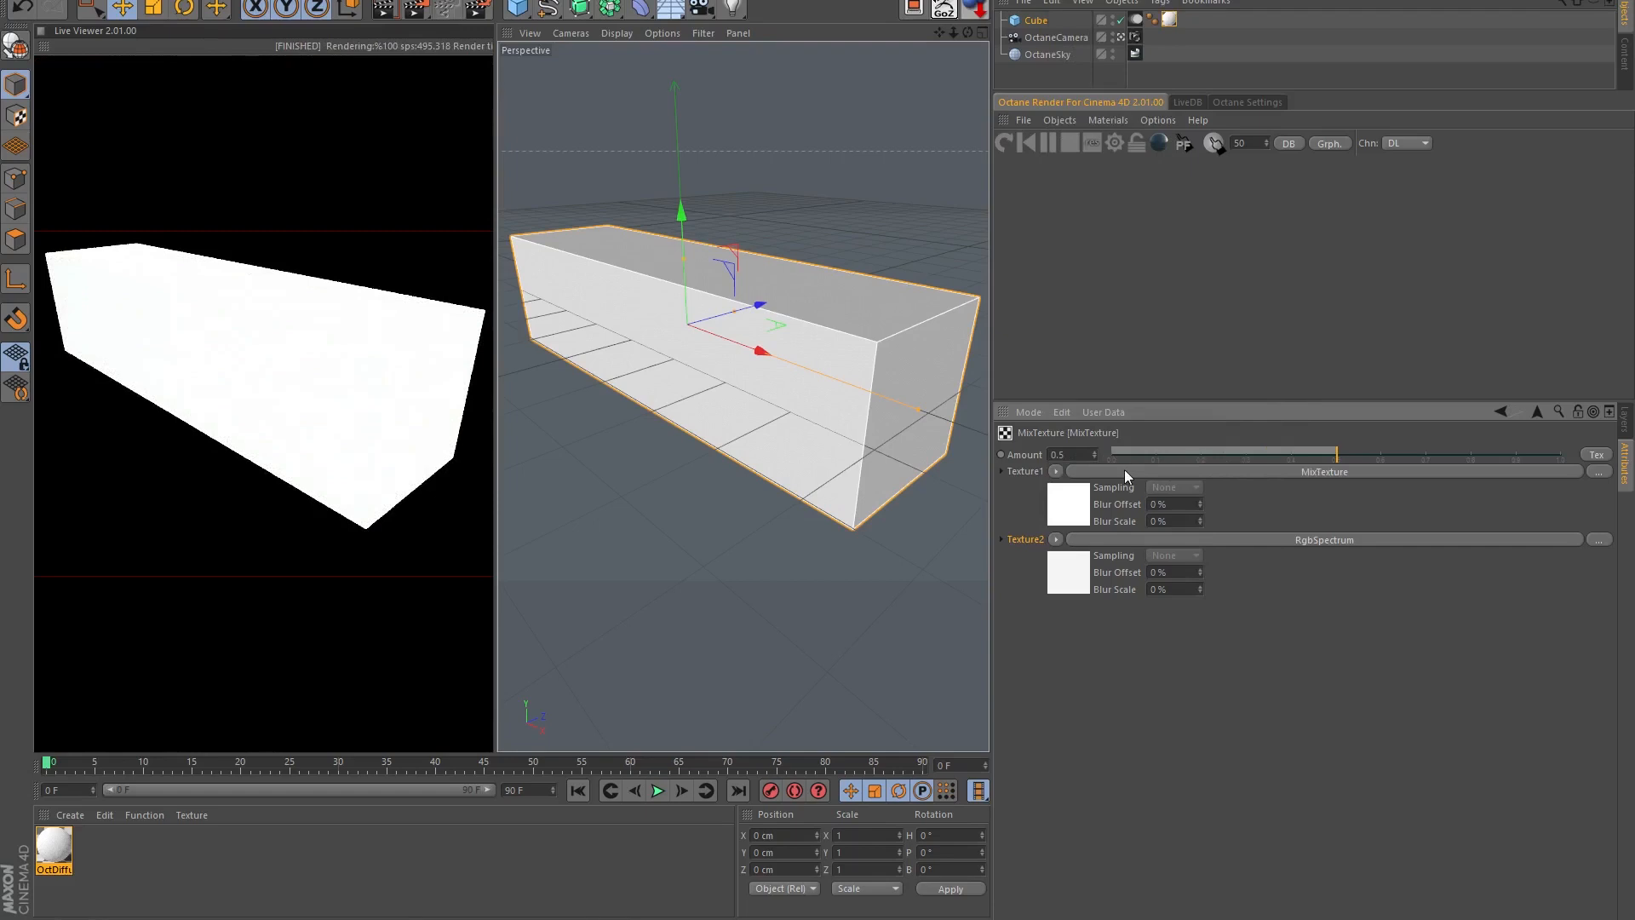
key("ctrl+z")
- Set the MixTexture's Texture1 RgbSpectrum colour to orange with H 23.694°, S 86.264% and V 79%
left_click(1087, 508)
left_click(1044, 469)
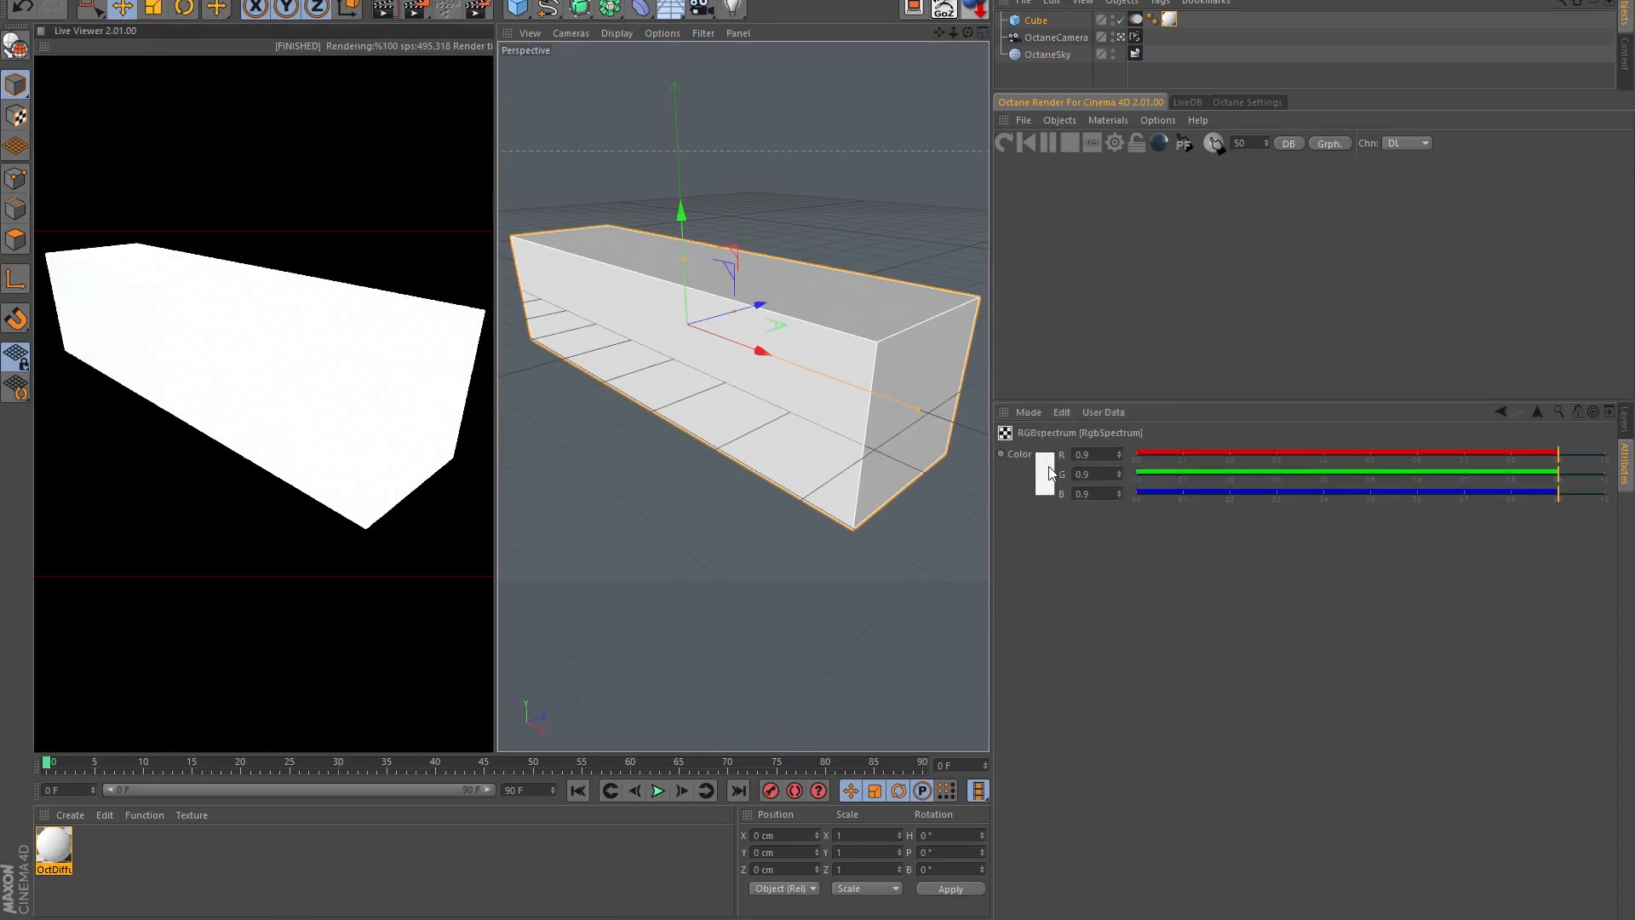
left_click(1041, 468)
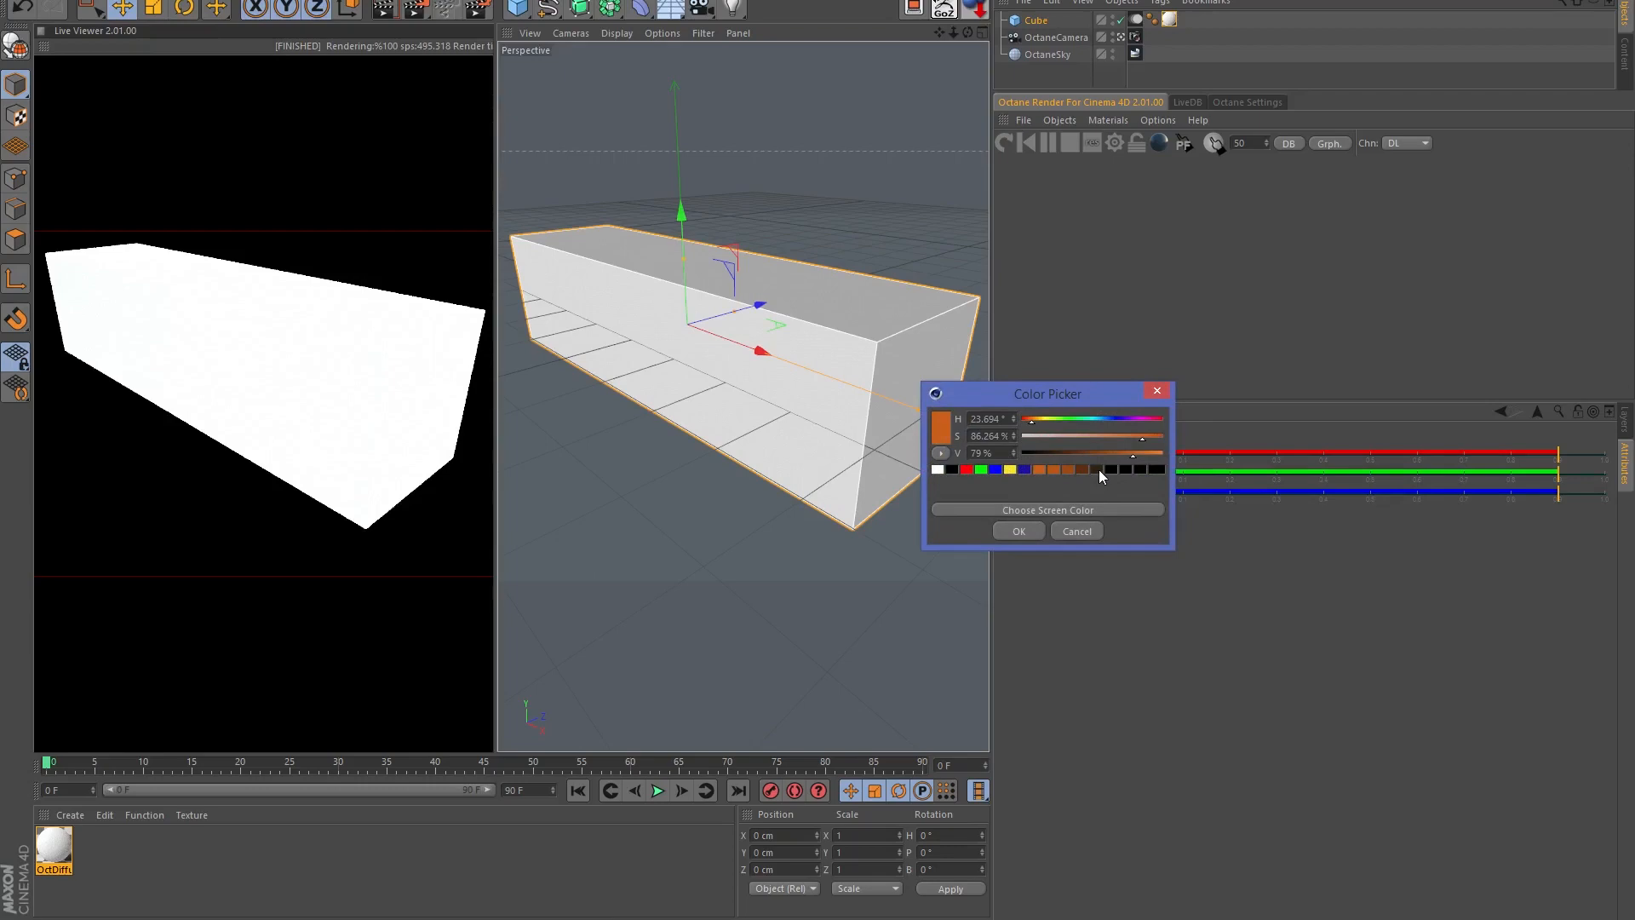
left_click(1027, 529)
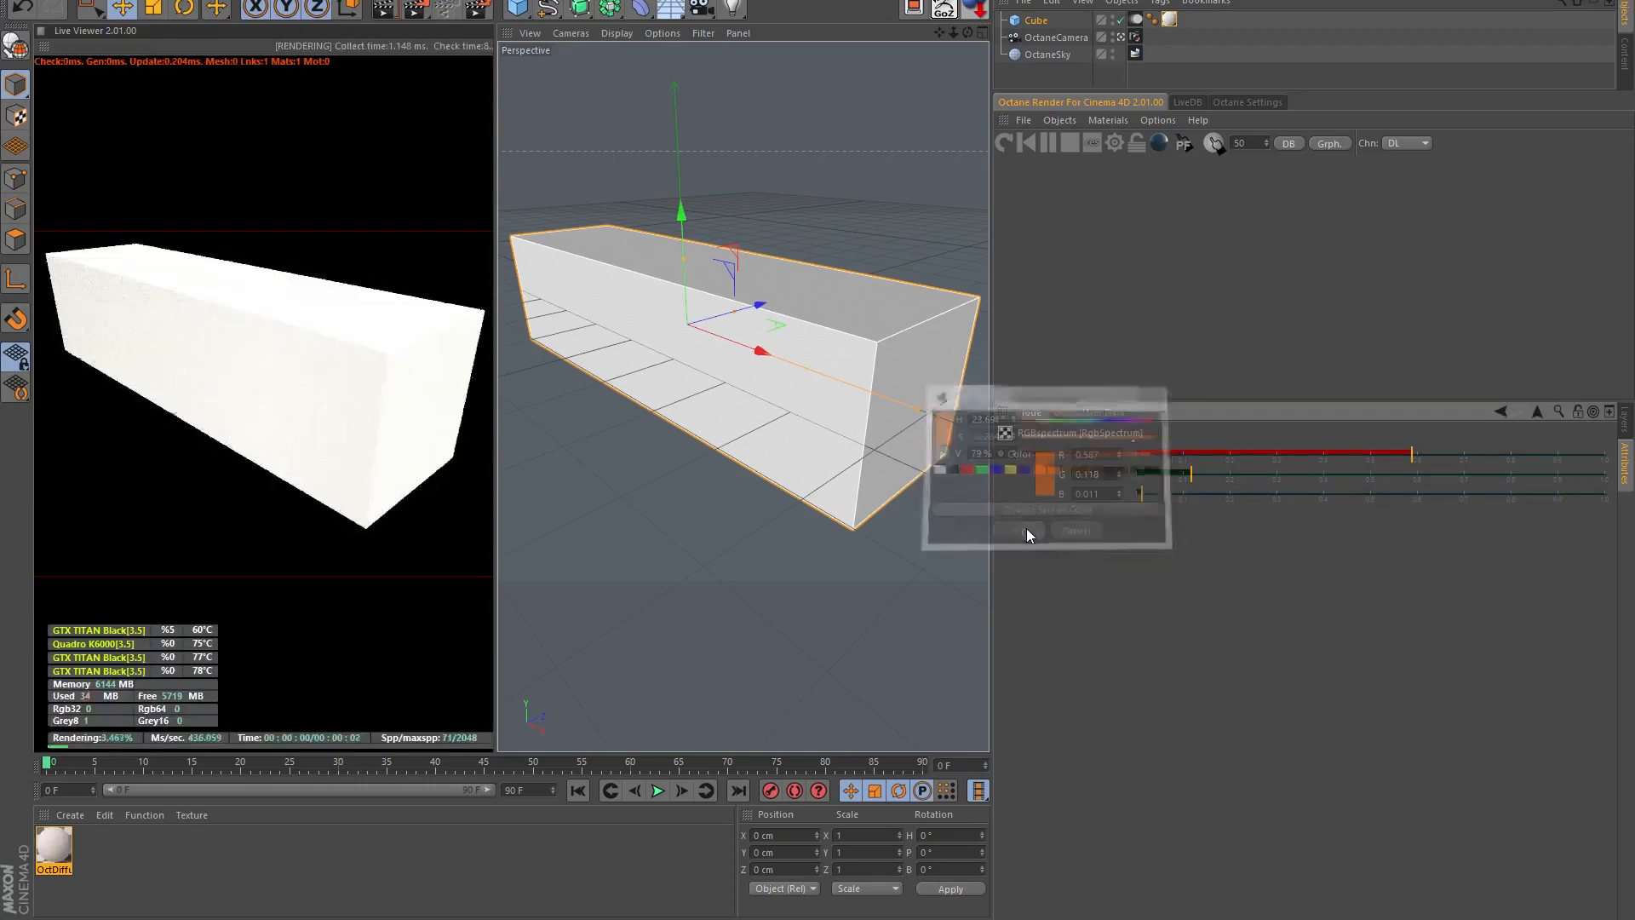
left_click(1538, 412)
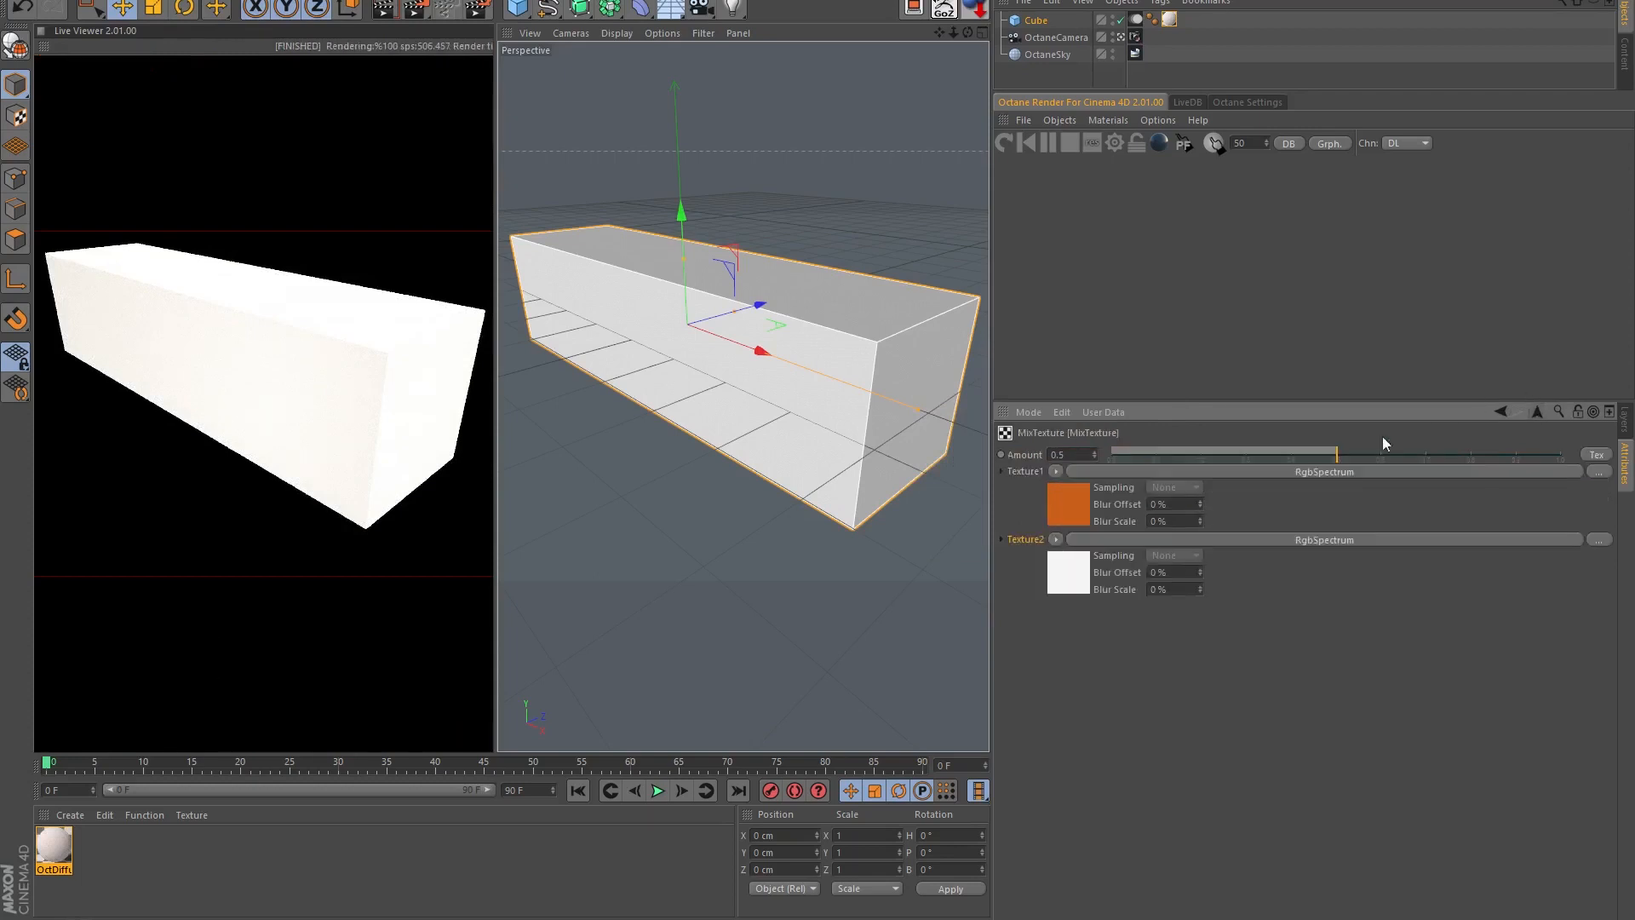
- Set the MixTexture's Texture2 RgbSpectrum colour to a darker orange-brown with H 23.694°, S 86.264% and V 61%
left_click(1071, 564)
left_click(1046, 477)
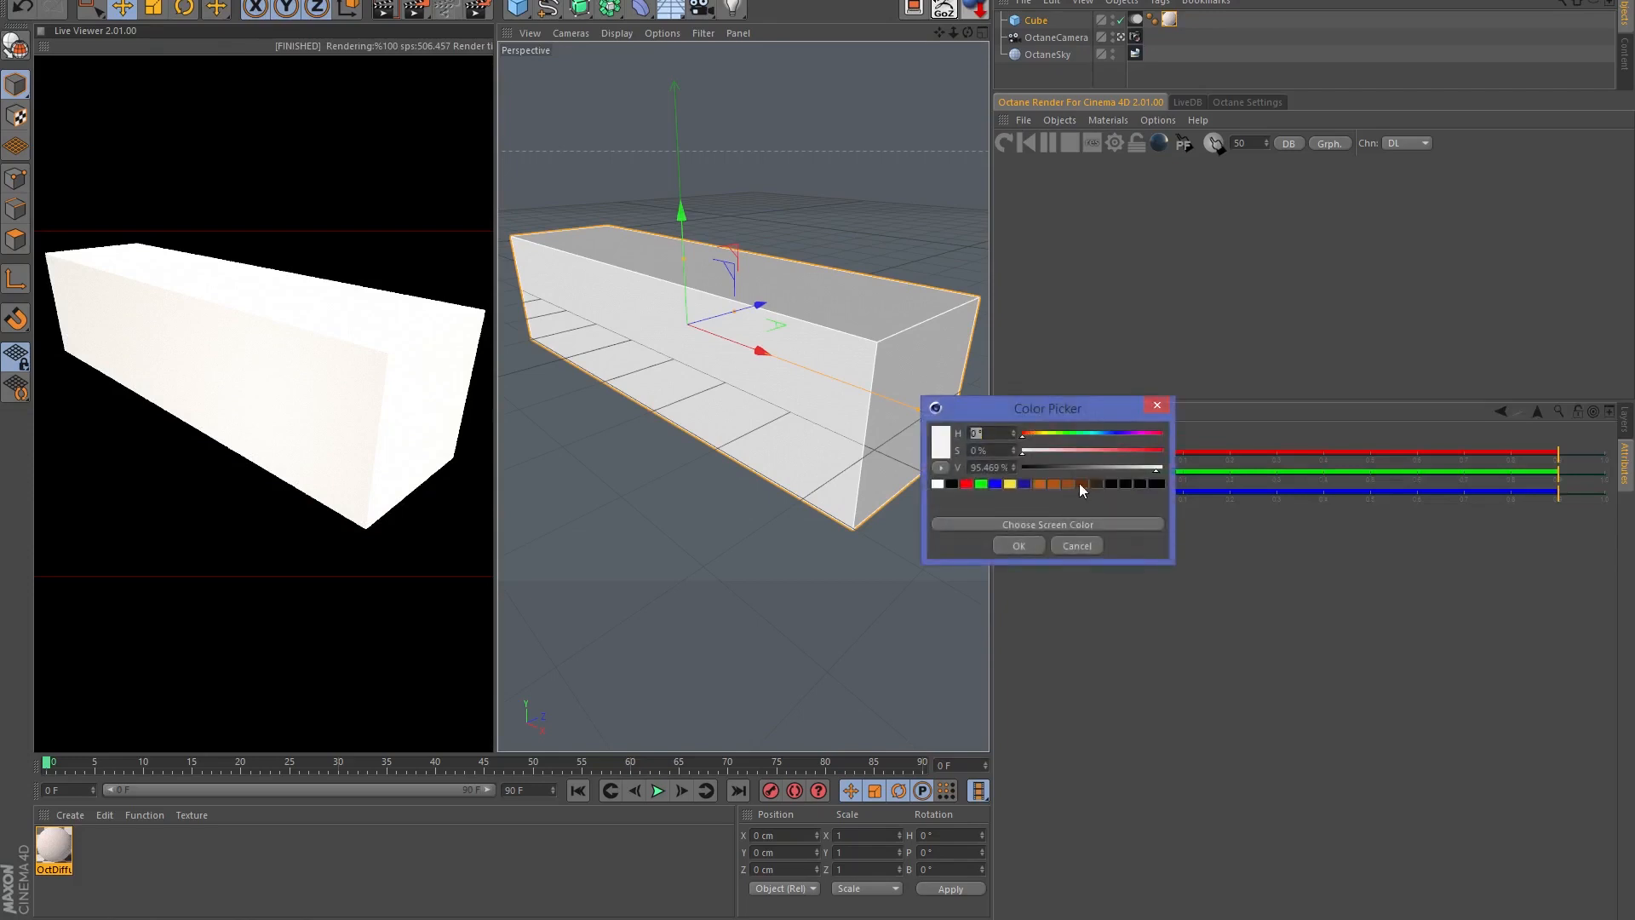
left_click(1072, 483)
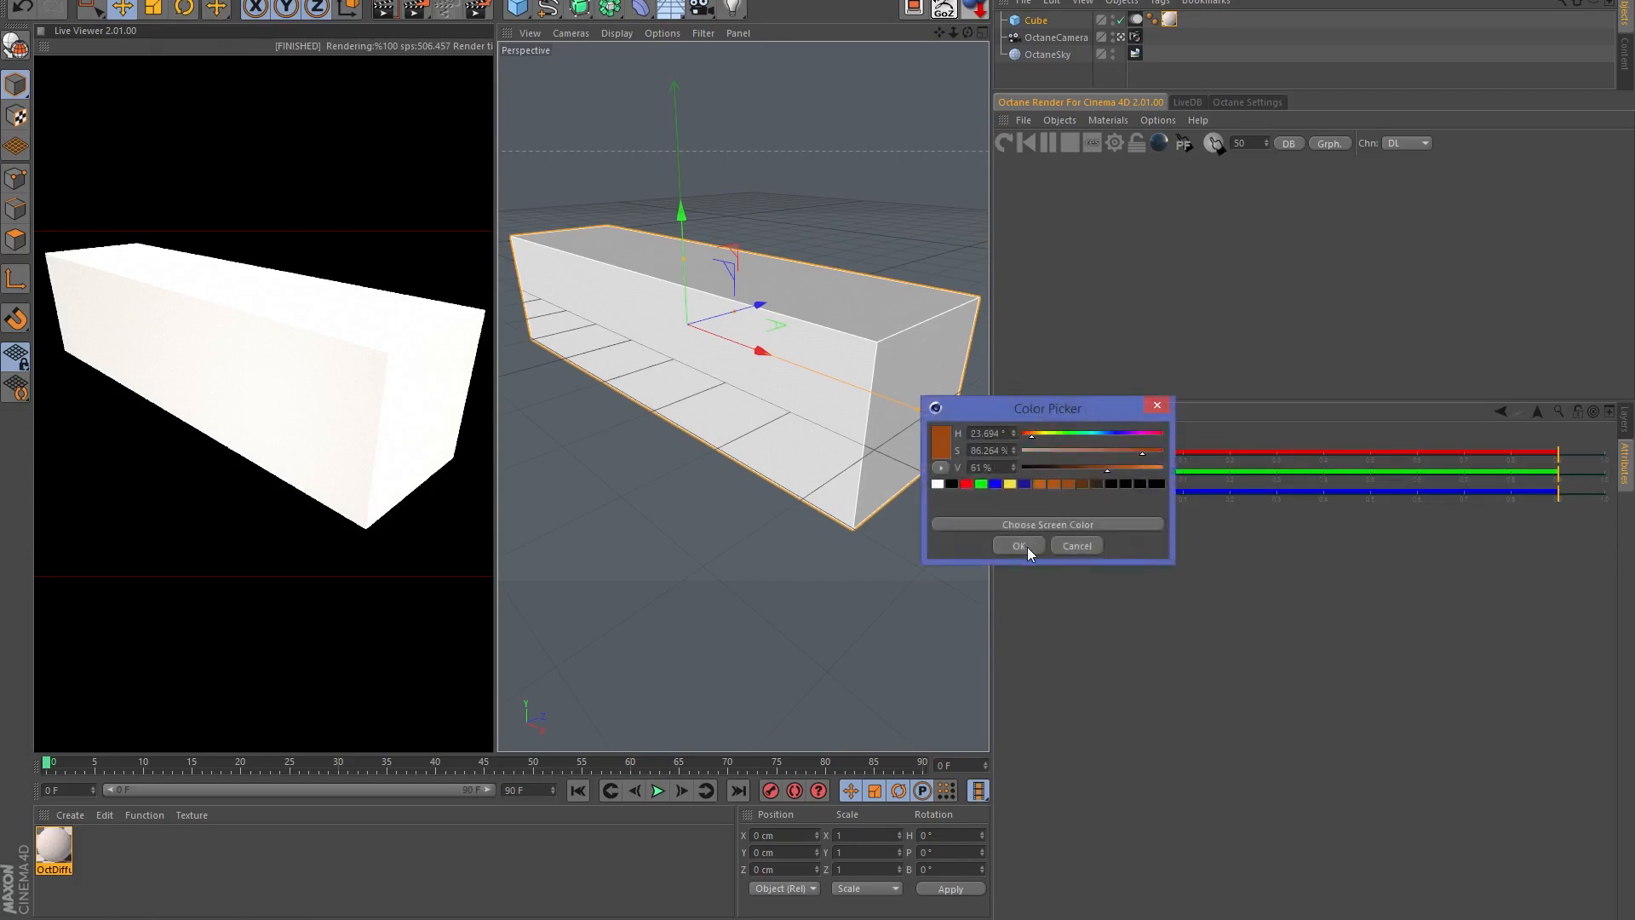
left_click(1028, 547)
left_click(1538, 413)
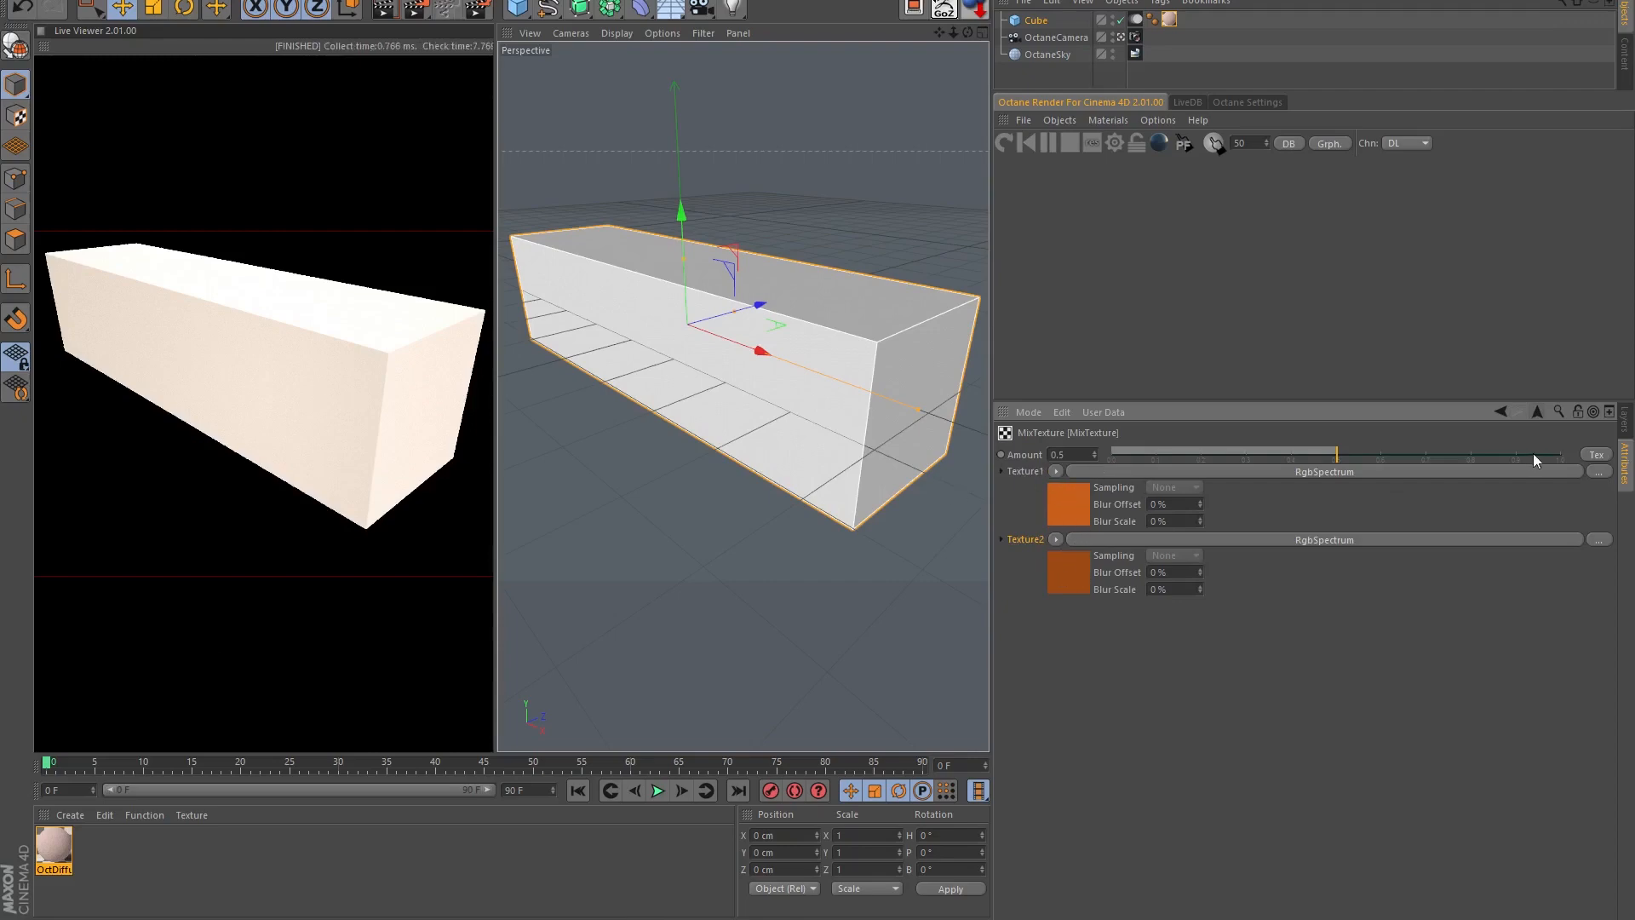
- Make the MixTexture's Amount texture-driven and assign a C4dOctane Turbulence texture to it
left_click(1598, 456)
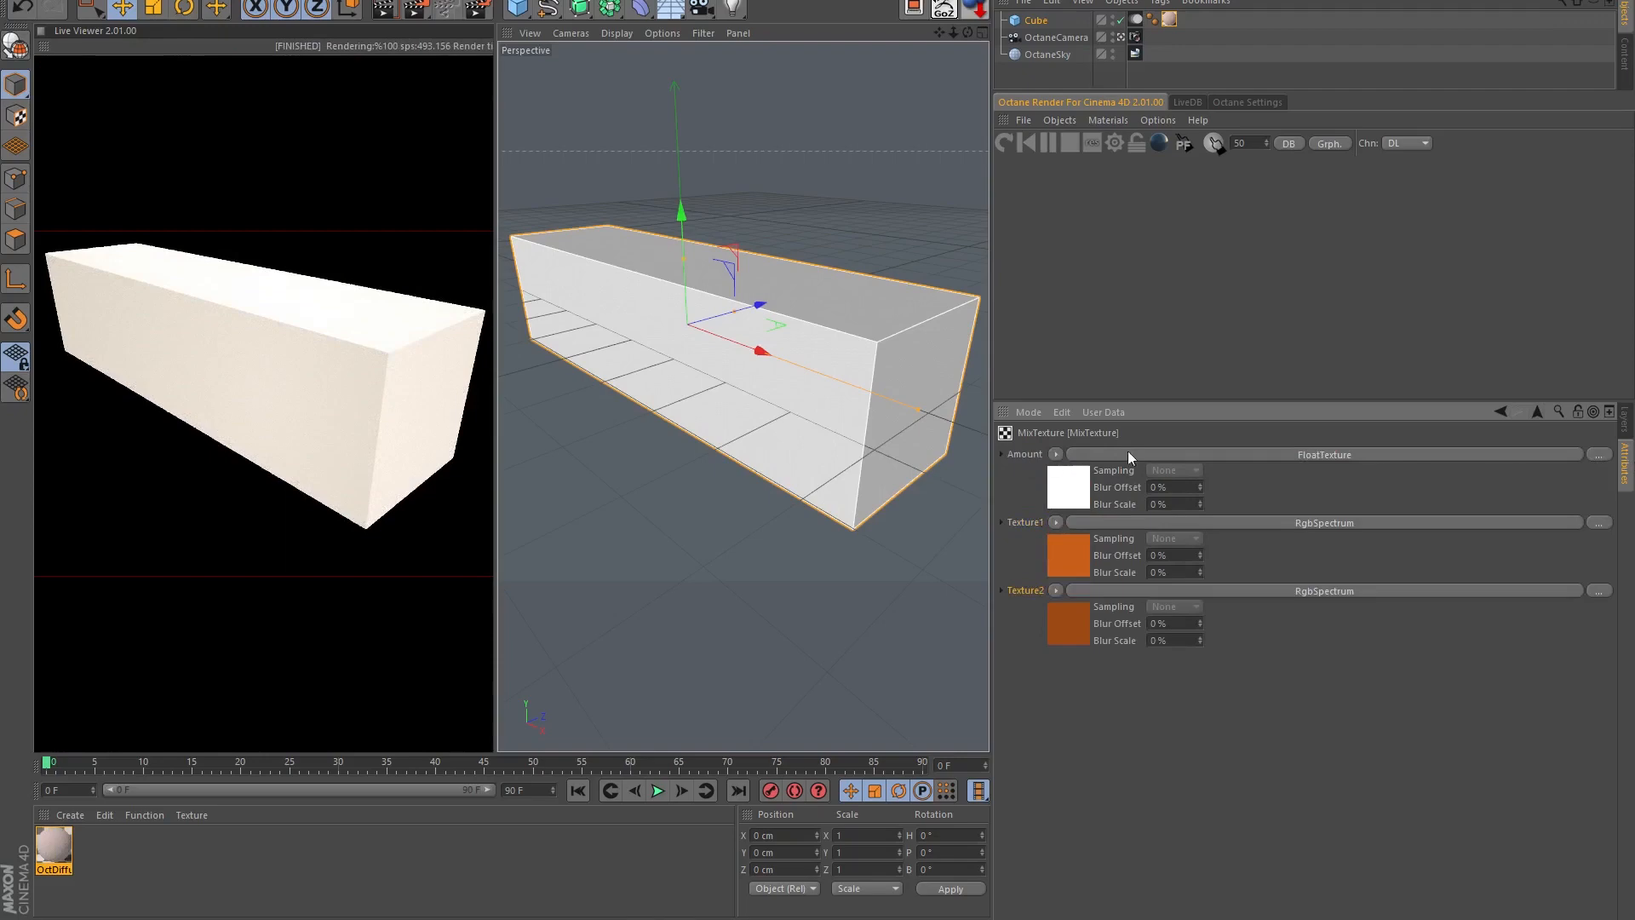
left_click(1058, 454)
mouse_move(1101, 303)
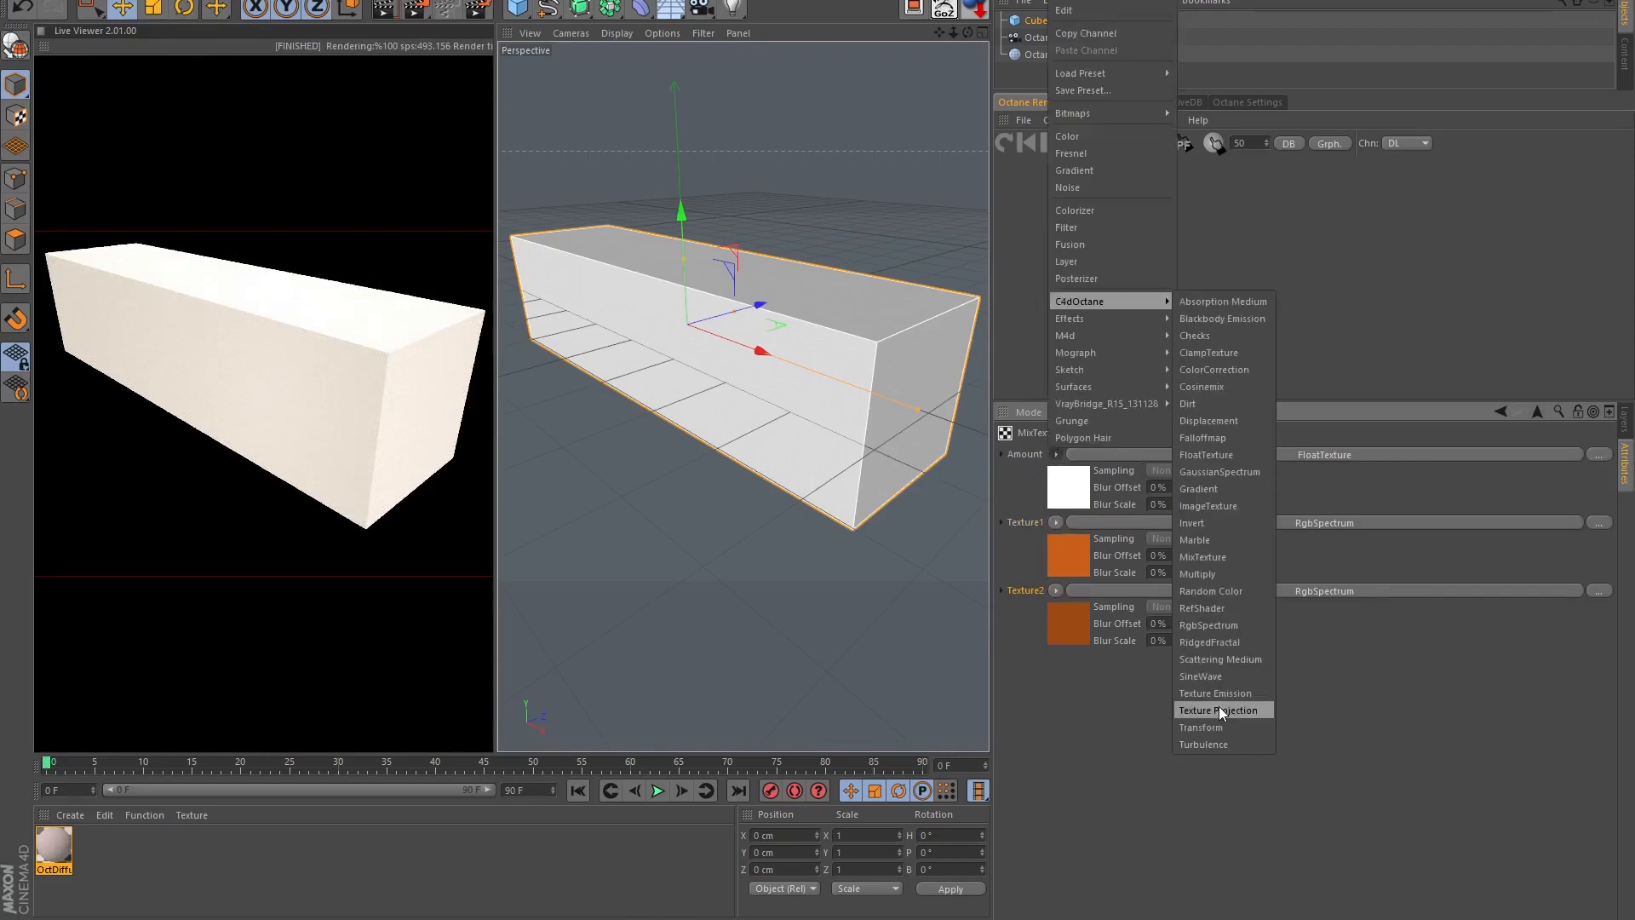
left_click(1210, 743)
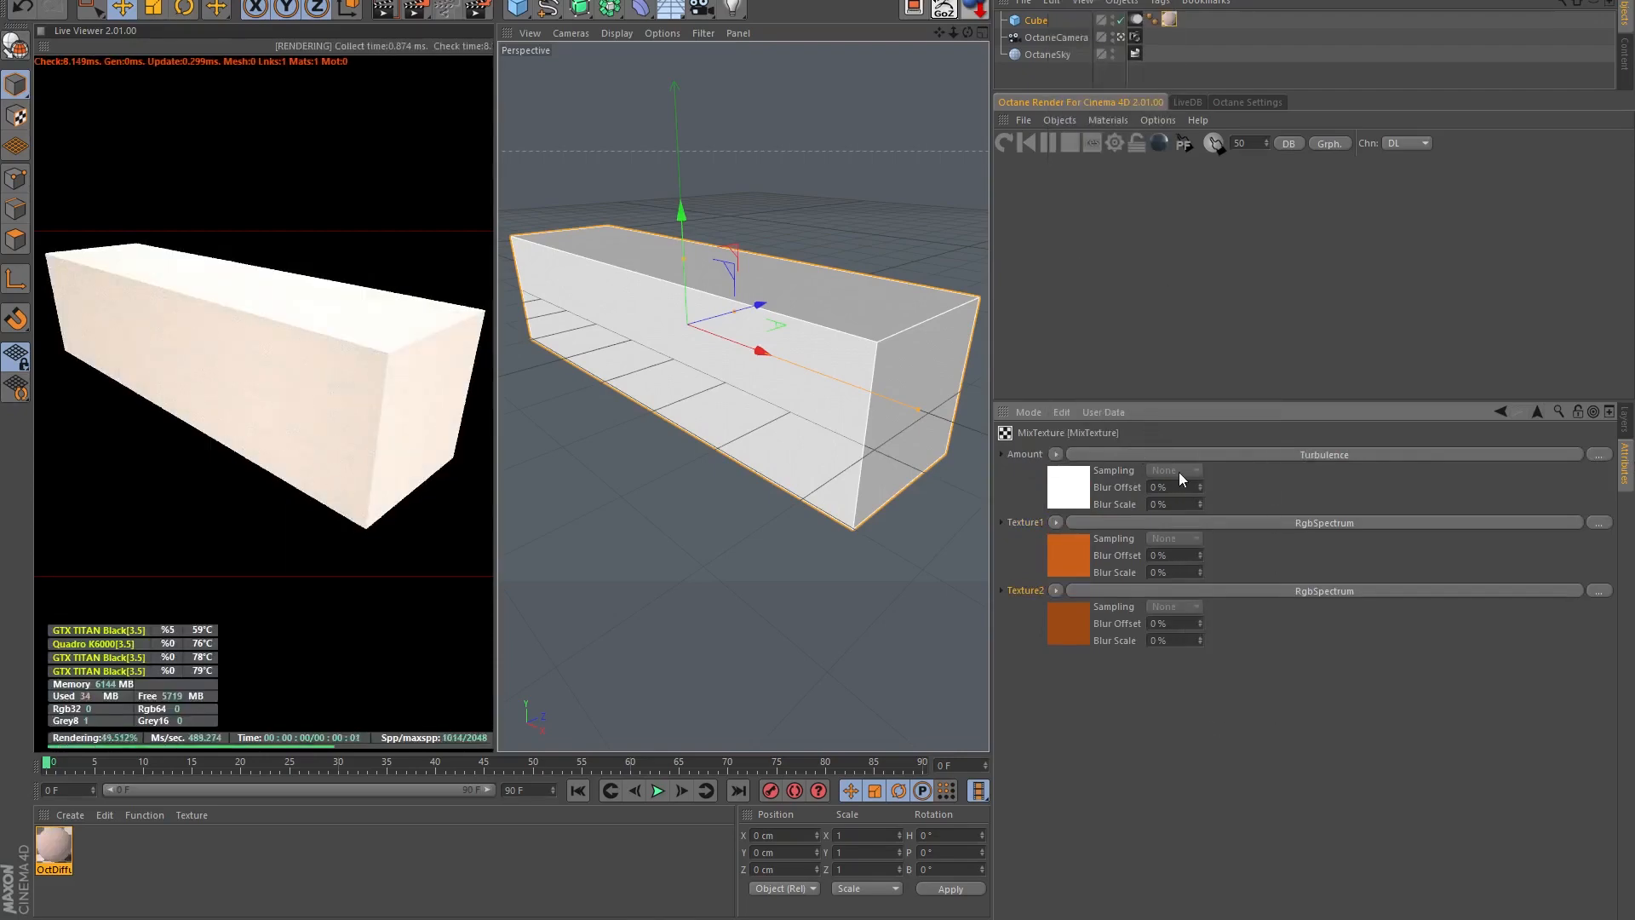
- Set the parent MixTexture's Amount to 0 and switch the projection of the cube's texture tag to Cubic
left_click(1539, 412)
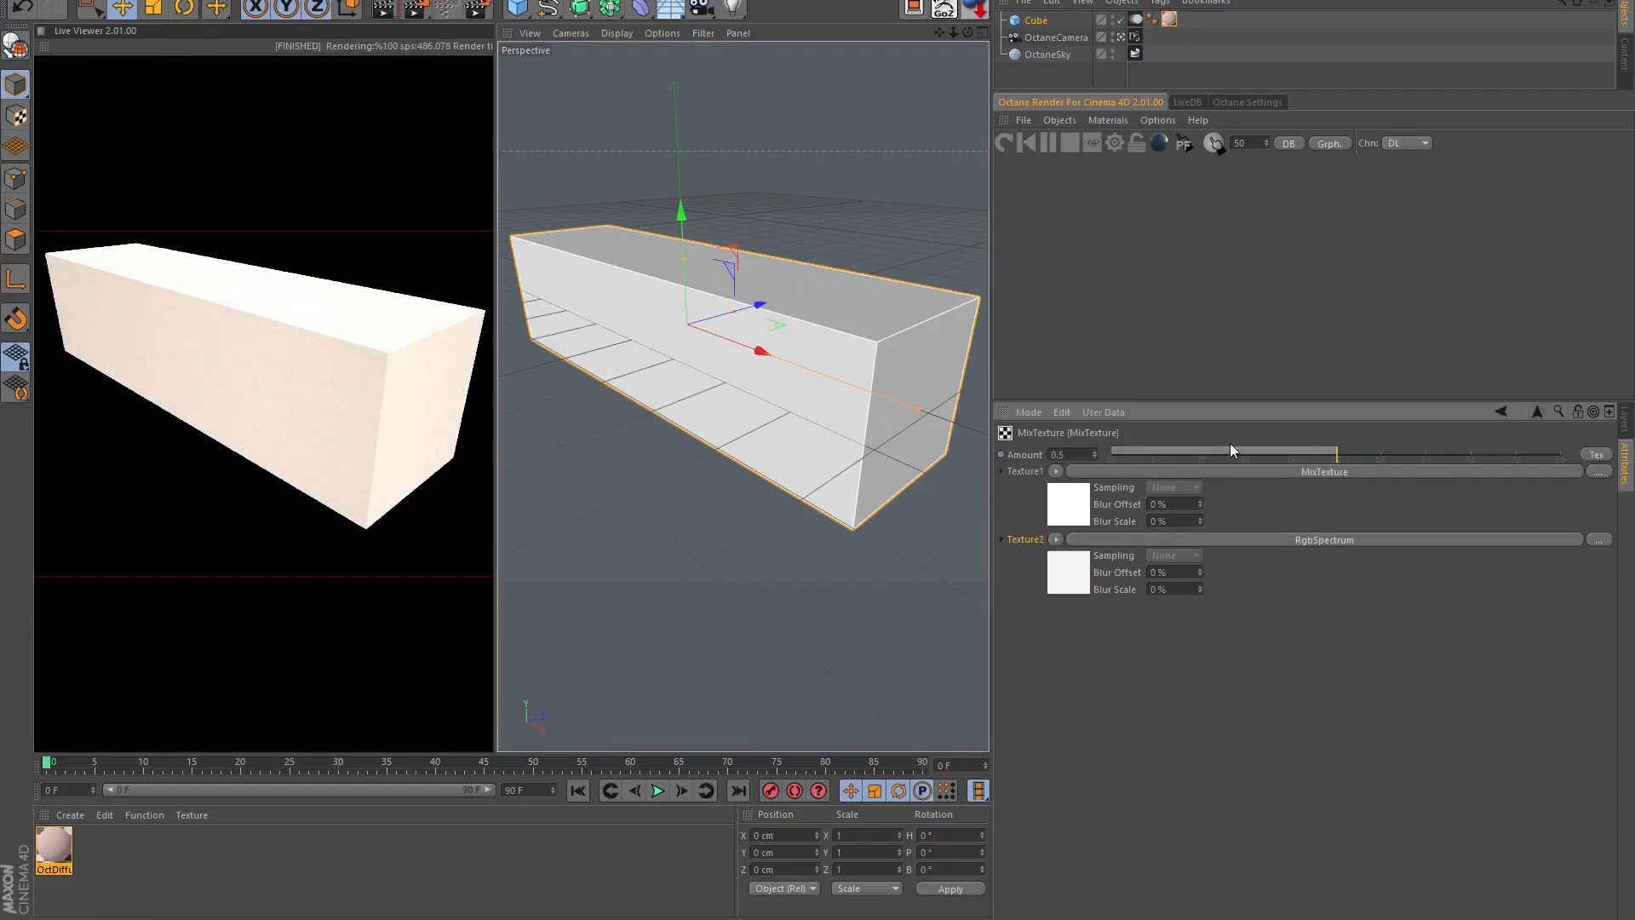
left_click_drag(1231, 447, 964, 465)
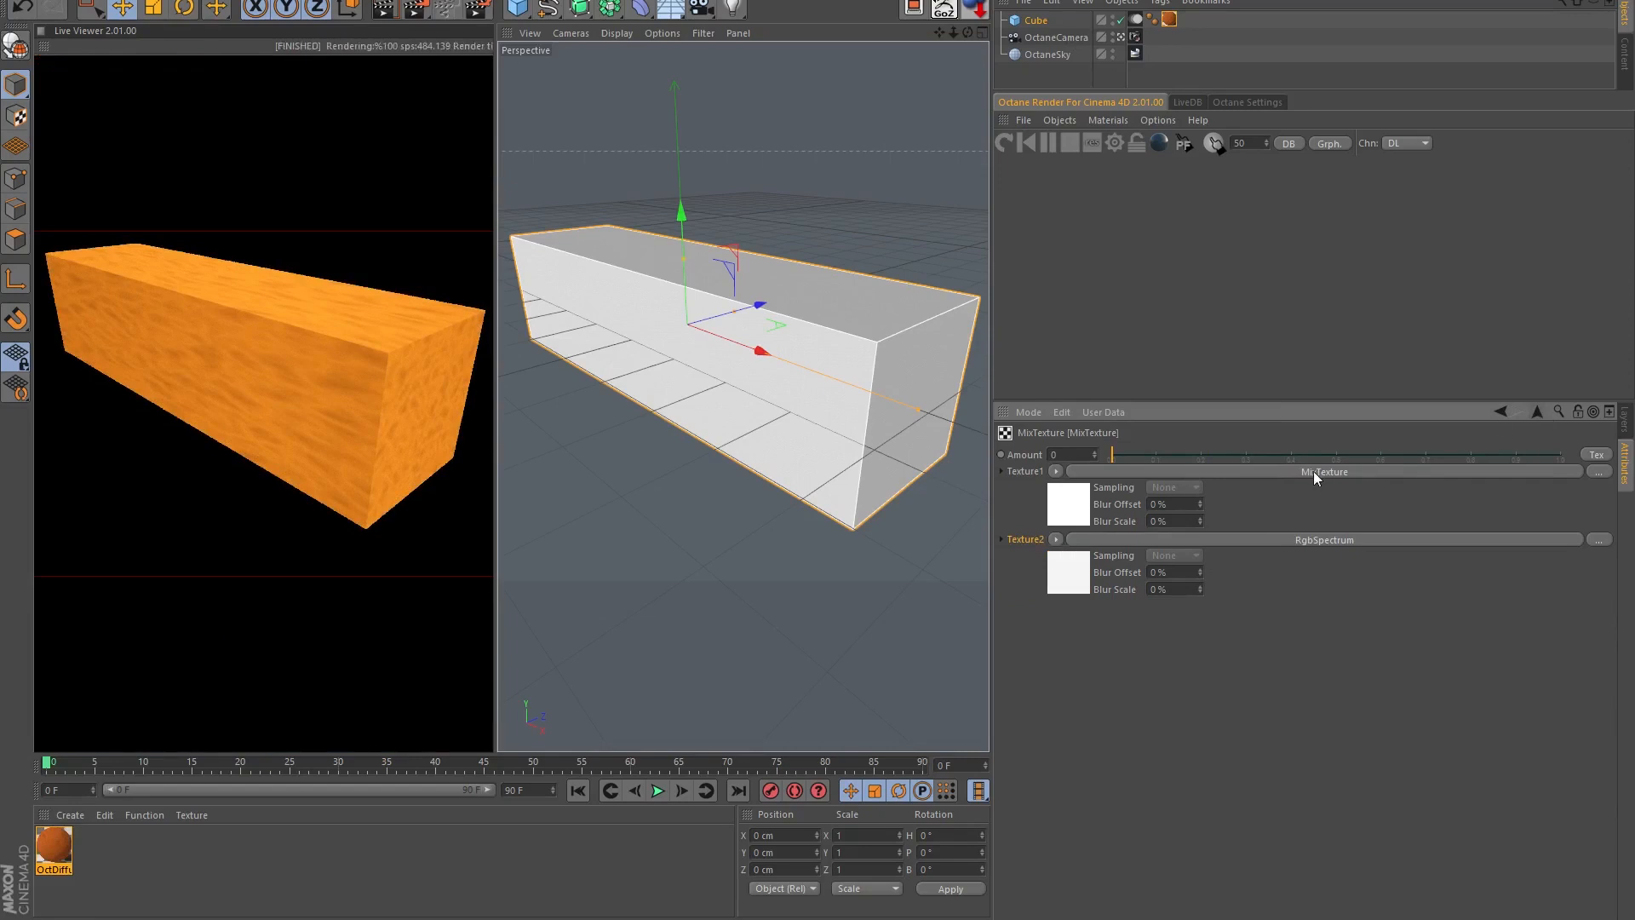
left_click(1169, 20)
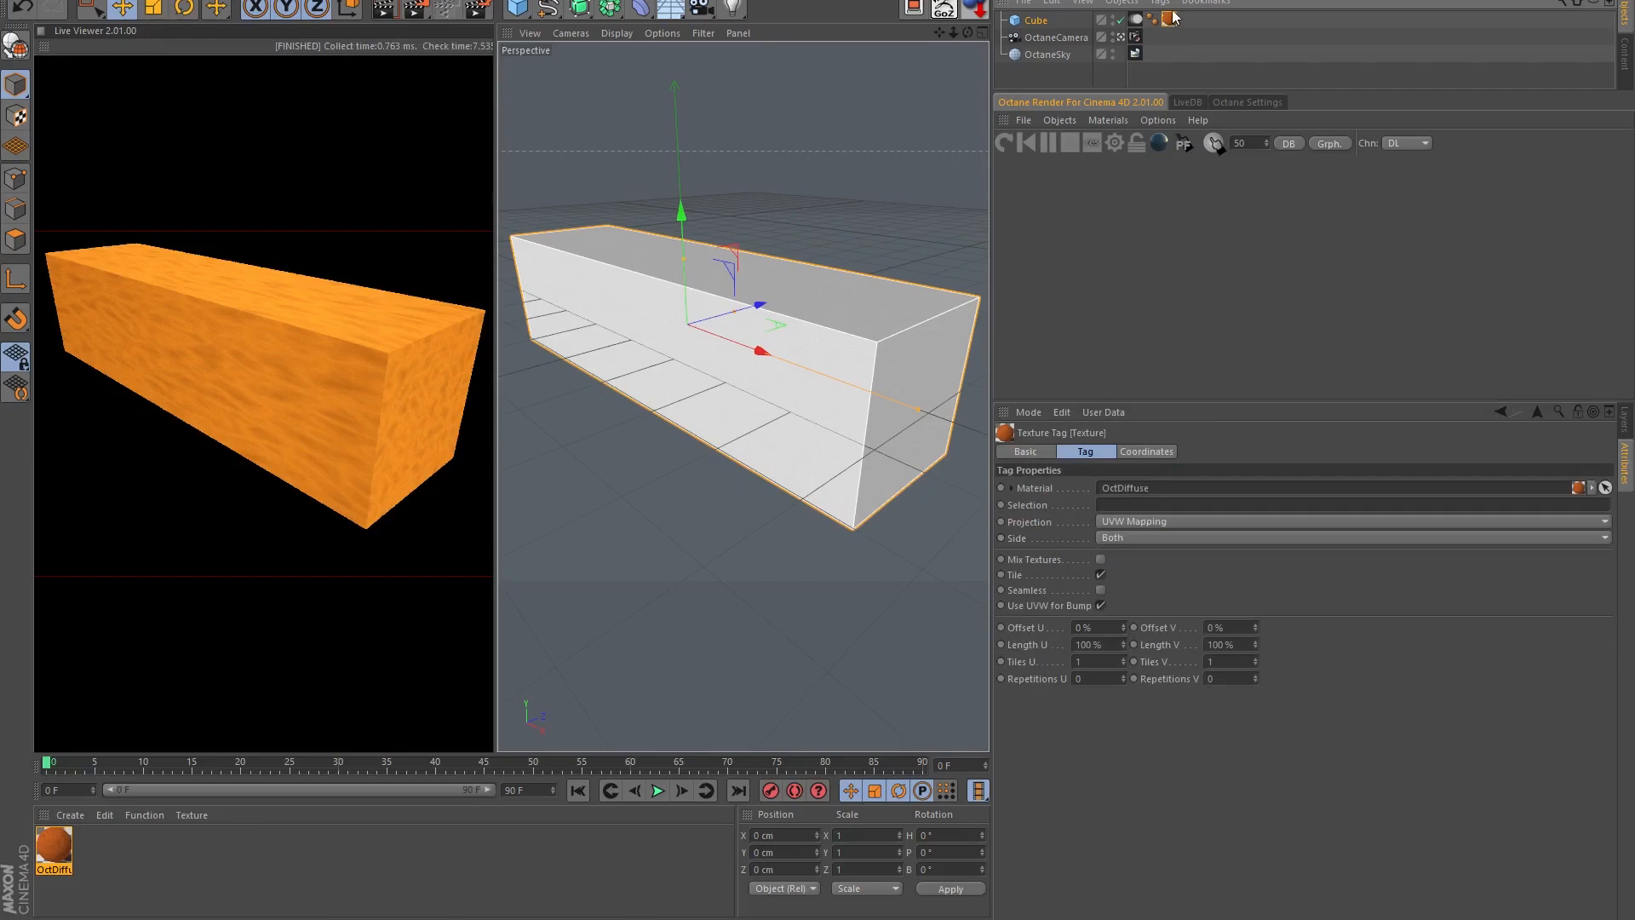
left_click(1177, 522)
left_click(1187, 592)
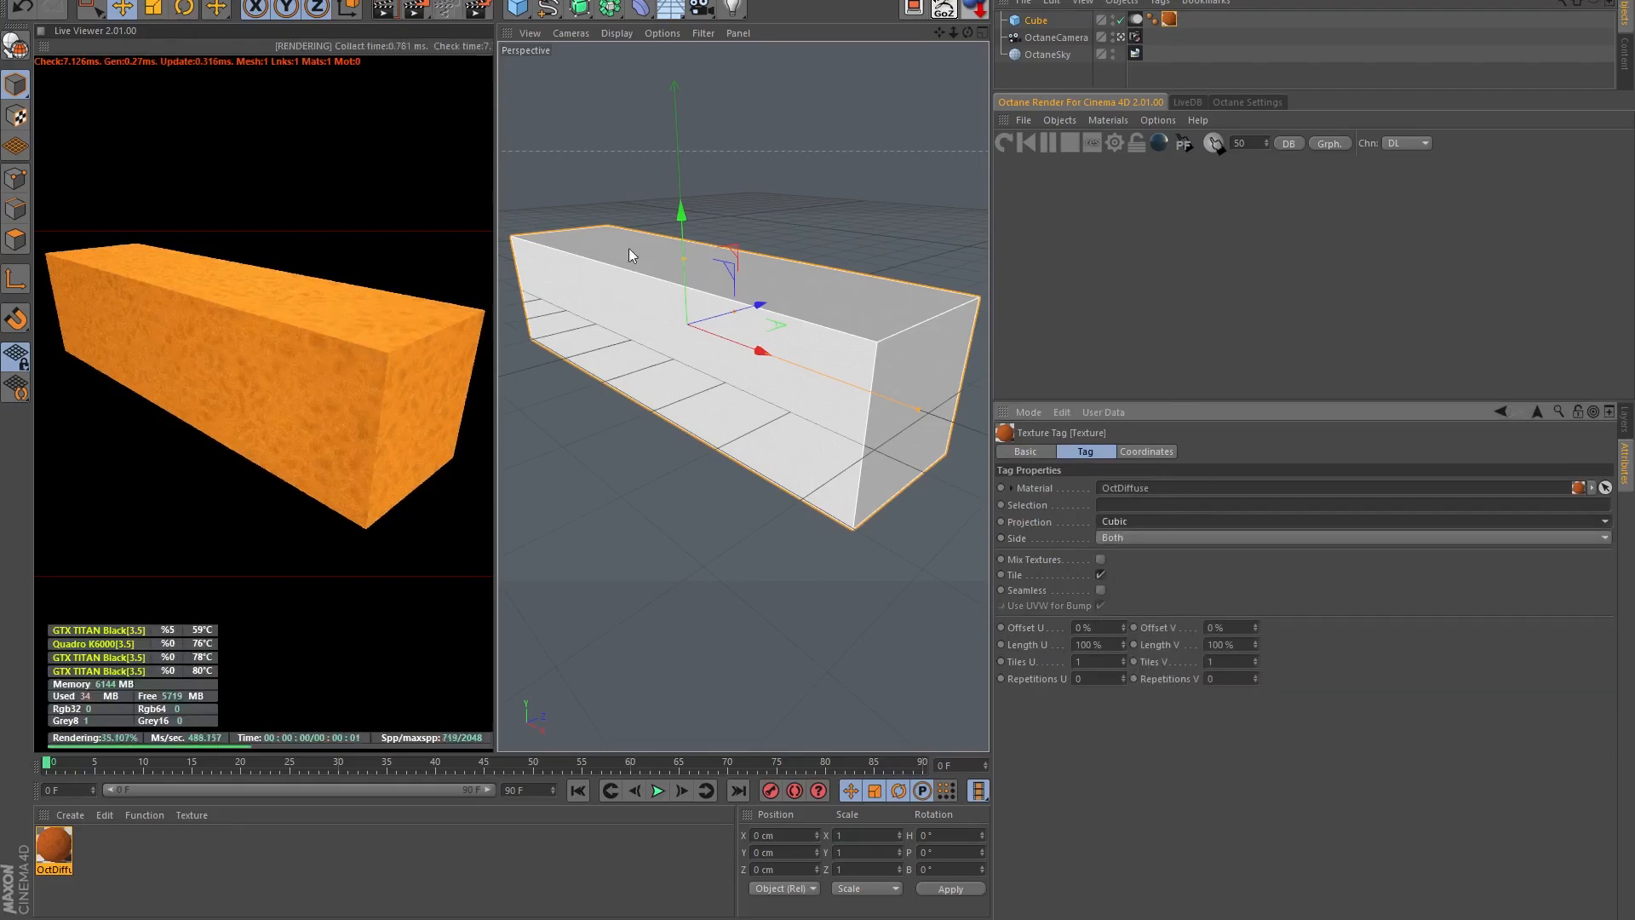
- In the Turbulence texture of the nested Texture1 mix, set Octaves to 16 and Omega to about 0.798
double_click(1170, 21)
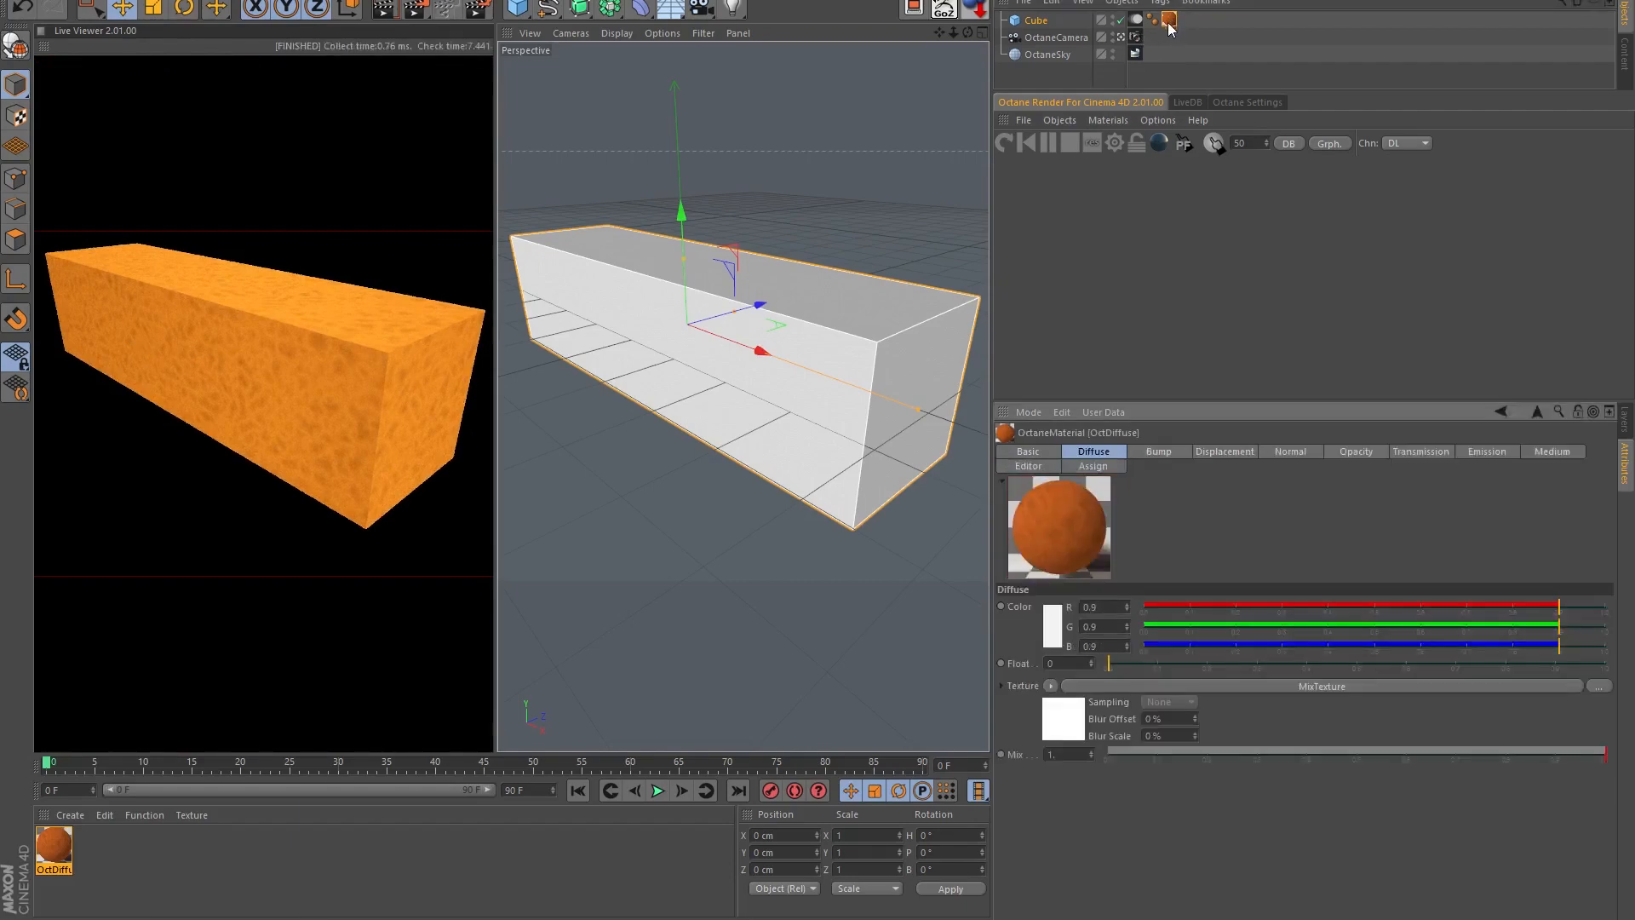
left_click(1240, 683)
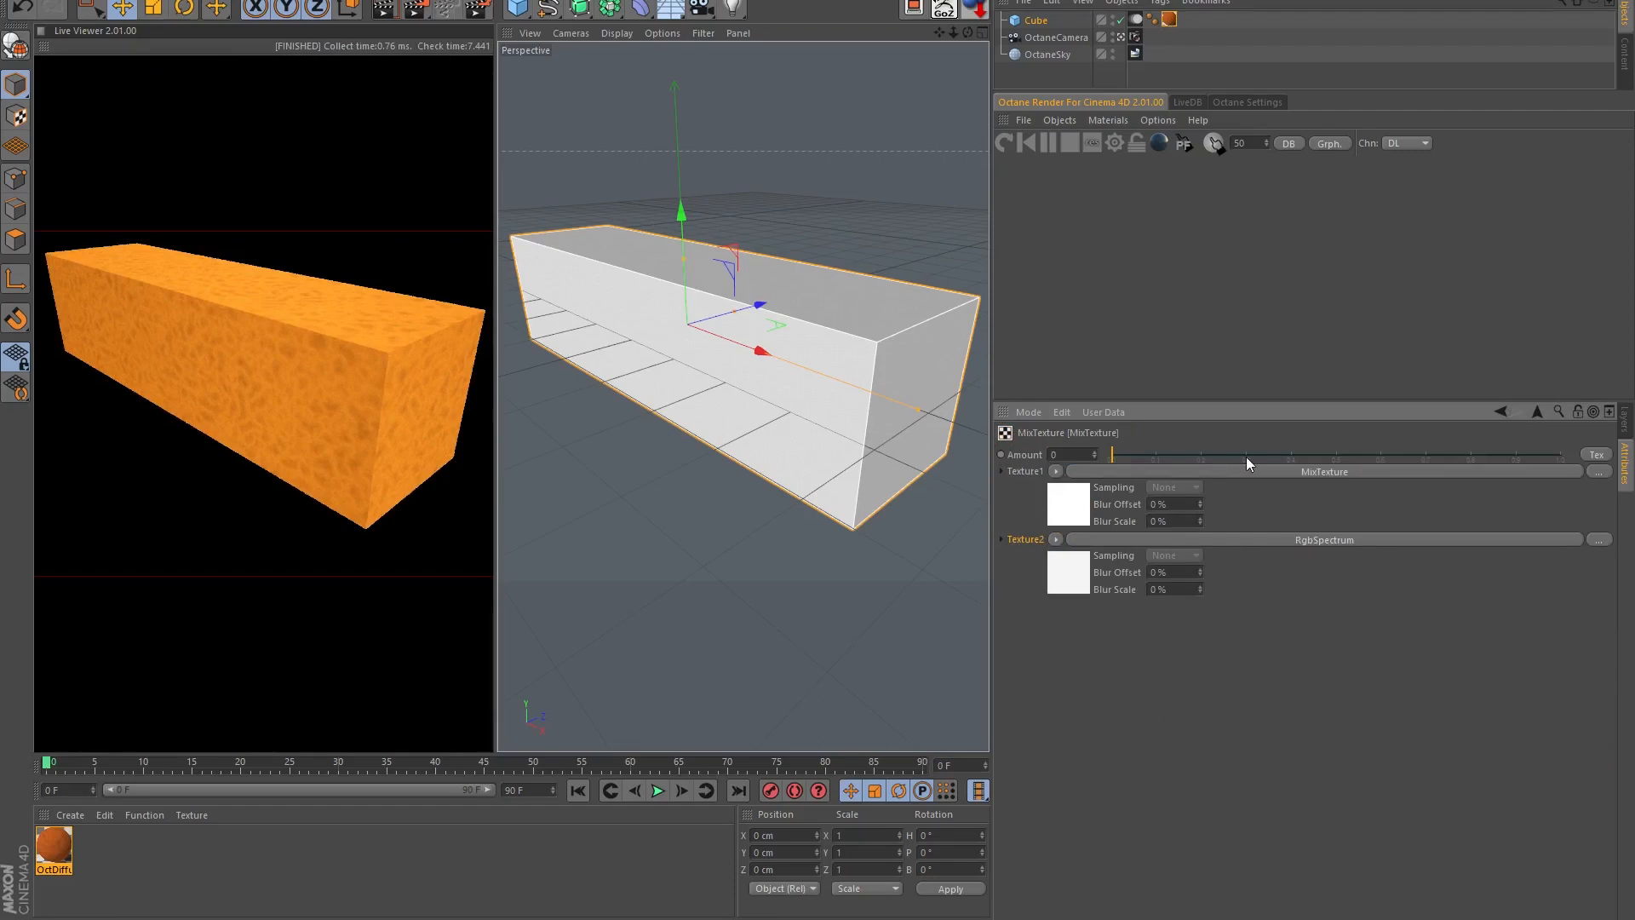
left_click(1257, 471)
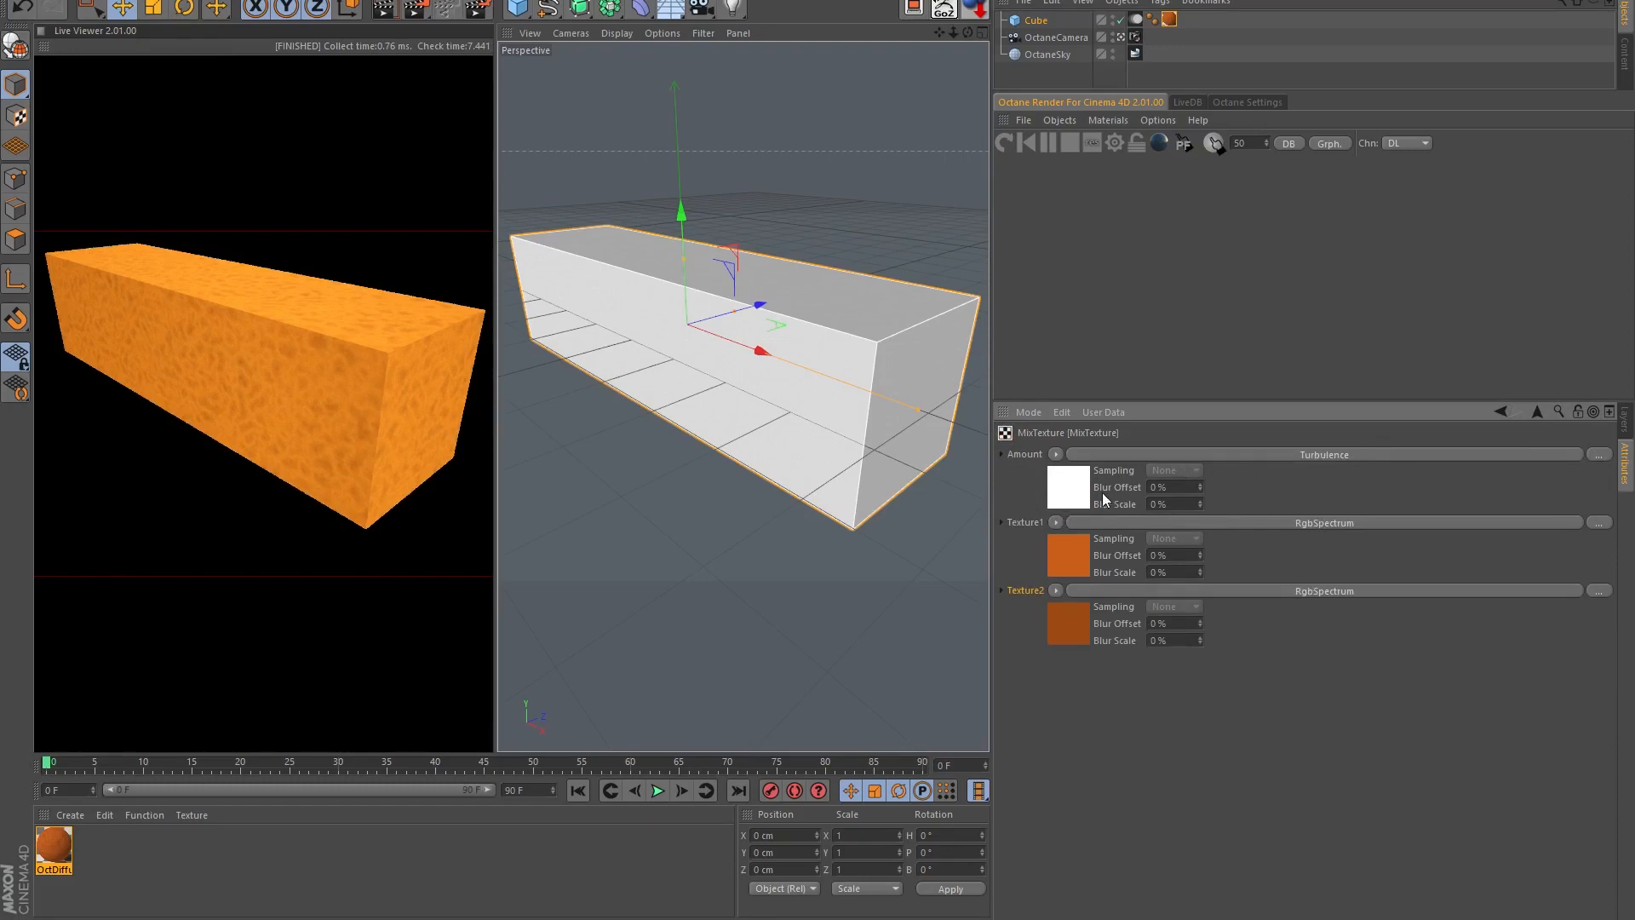
left_click(1183, 455)
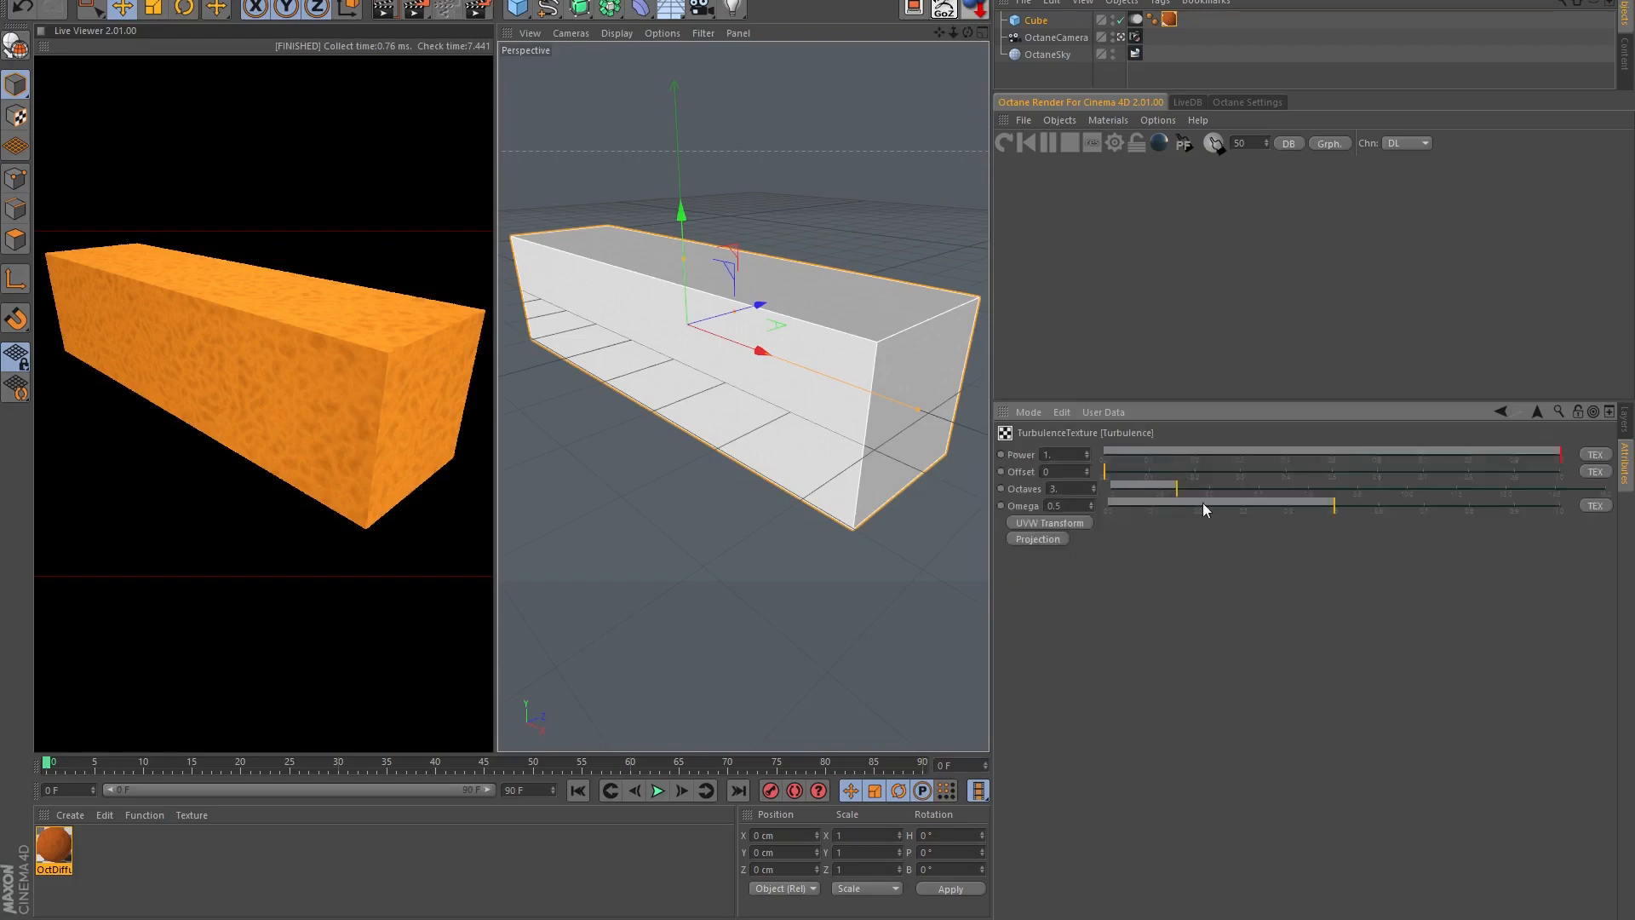
left_click_drag(1088, 488, 998, 447)
type("16")
key("Return")
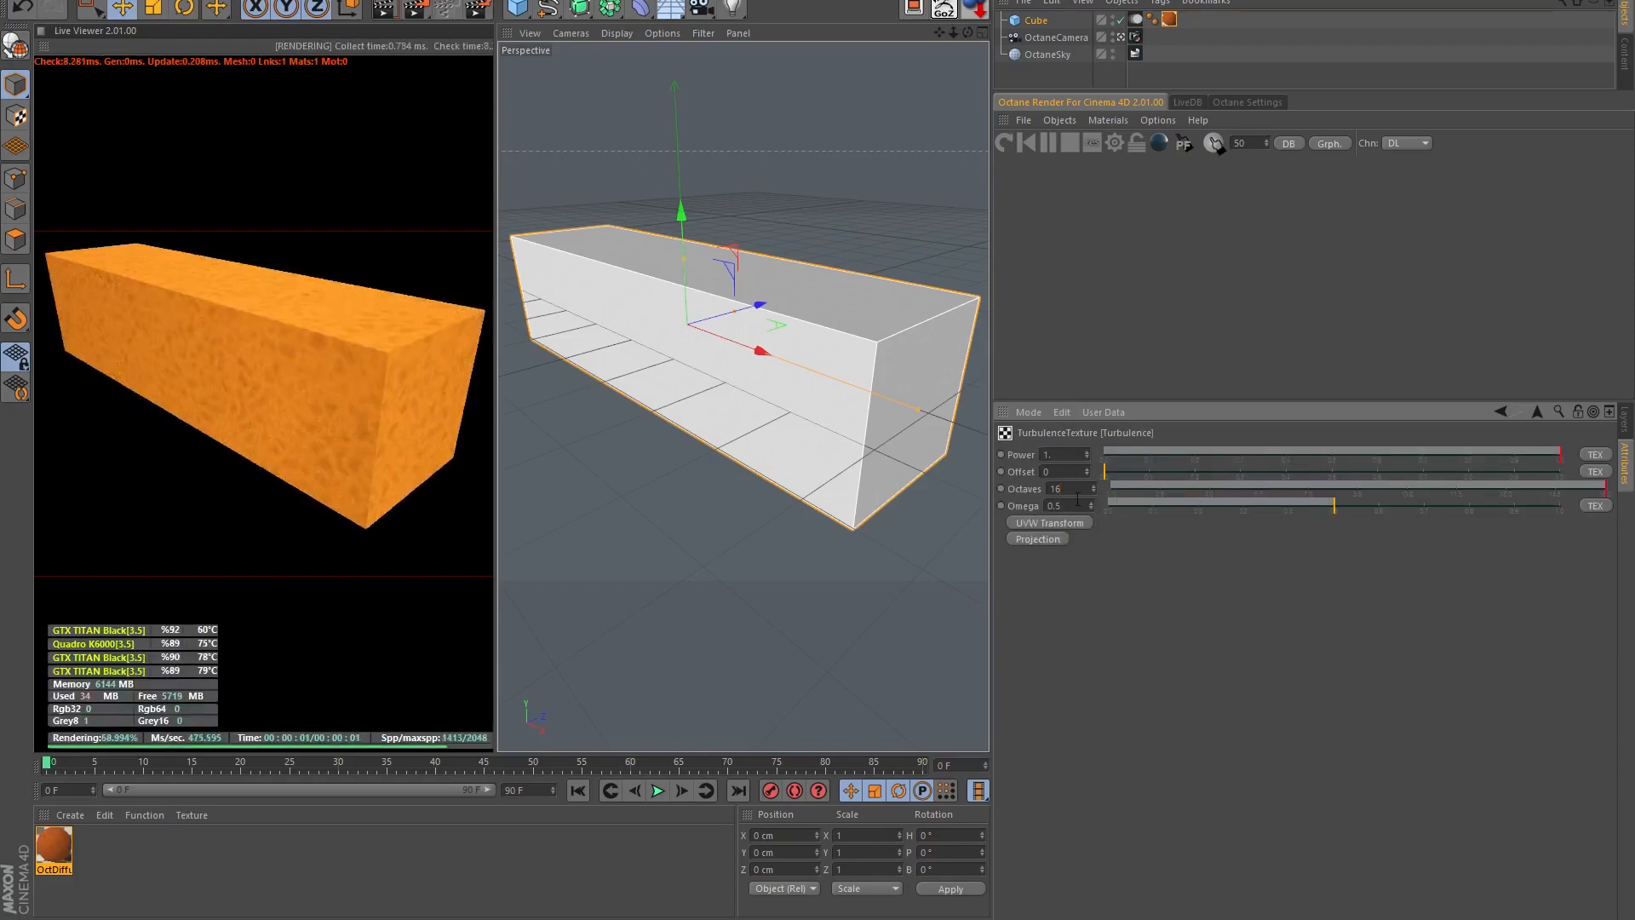
left_click(1471, 503)
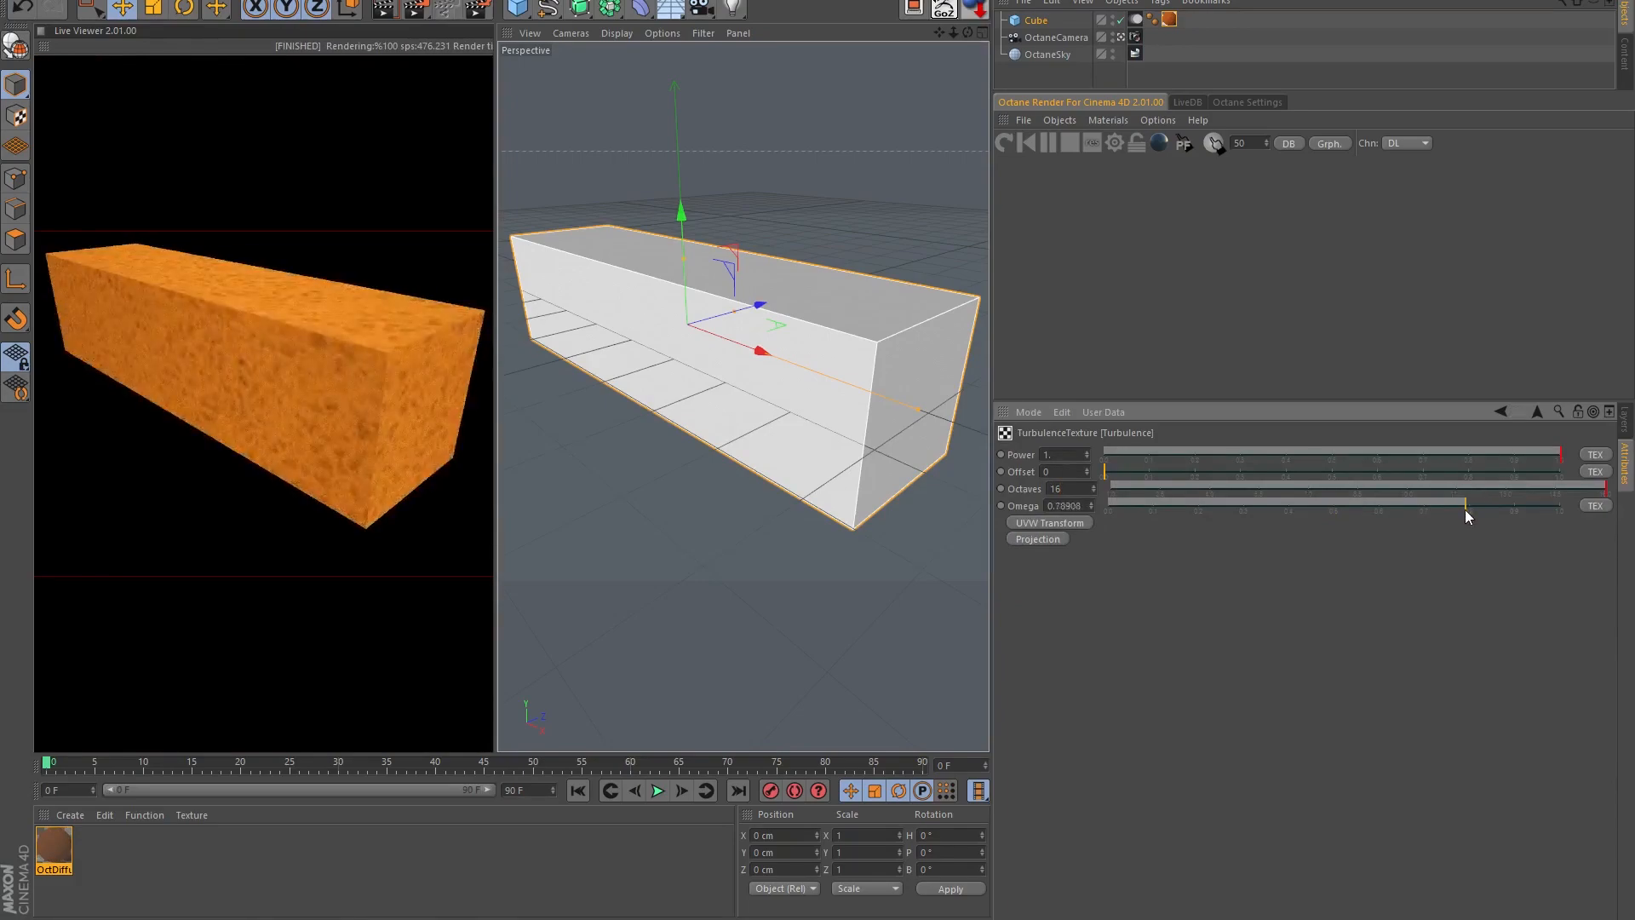
mouse_move(1465, 509)
left_mouse_down()
mouse_move(1528, 504)
mouse_move(1448, 504)
mouse_move(1469, 504)
left_mouse_up()
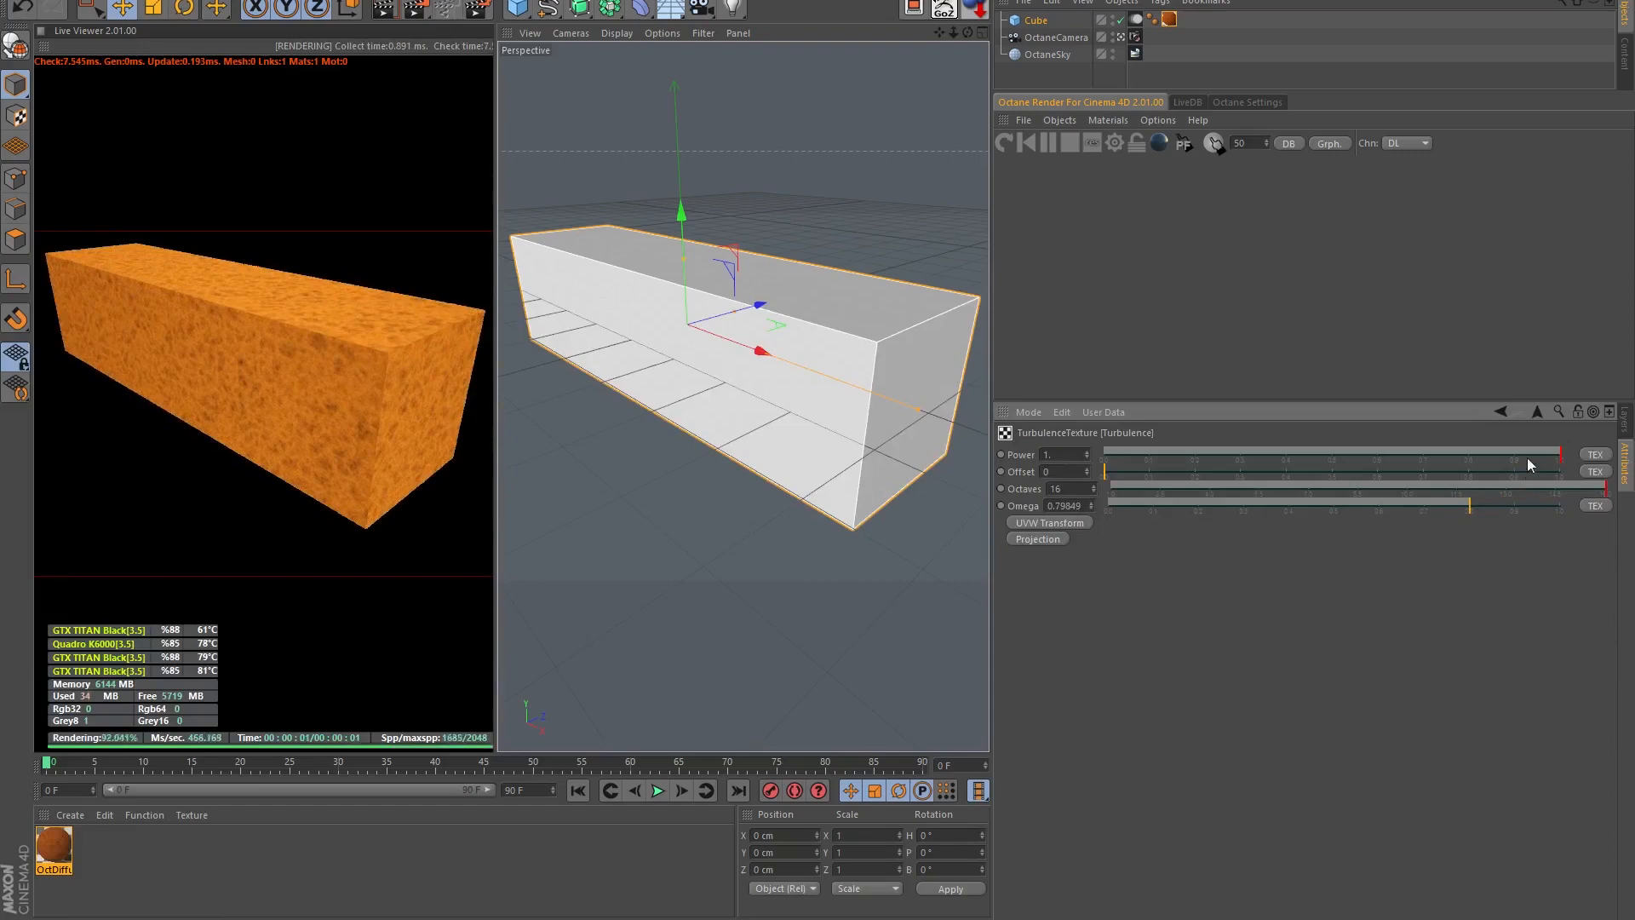
- Set the parent MixTexture's Amount to 1 so that only Texture2 is rendered
left_click(1539, 411)
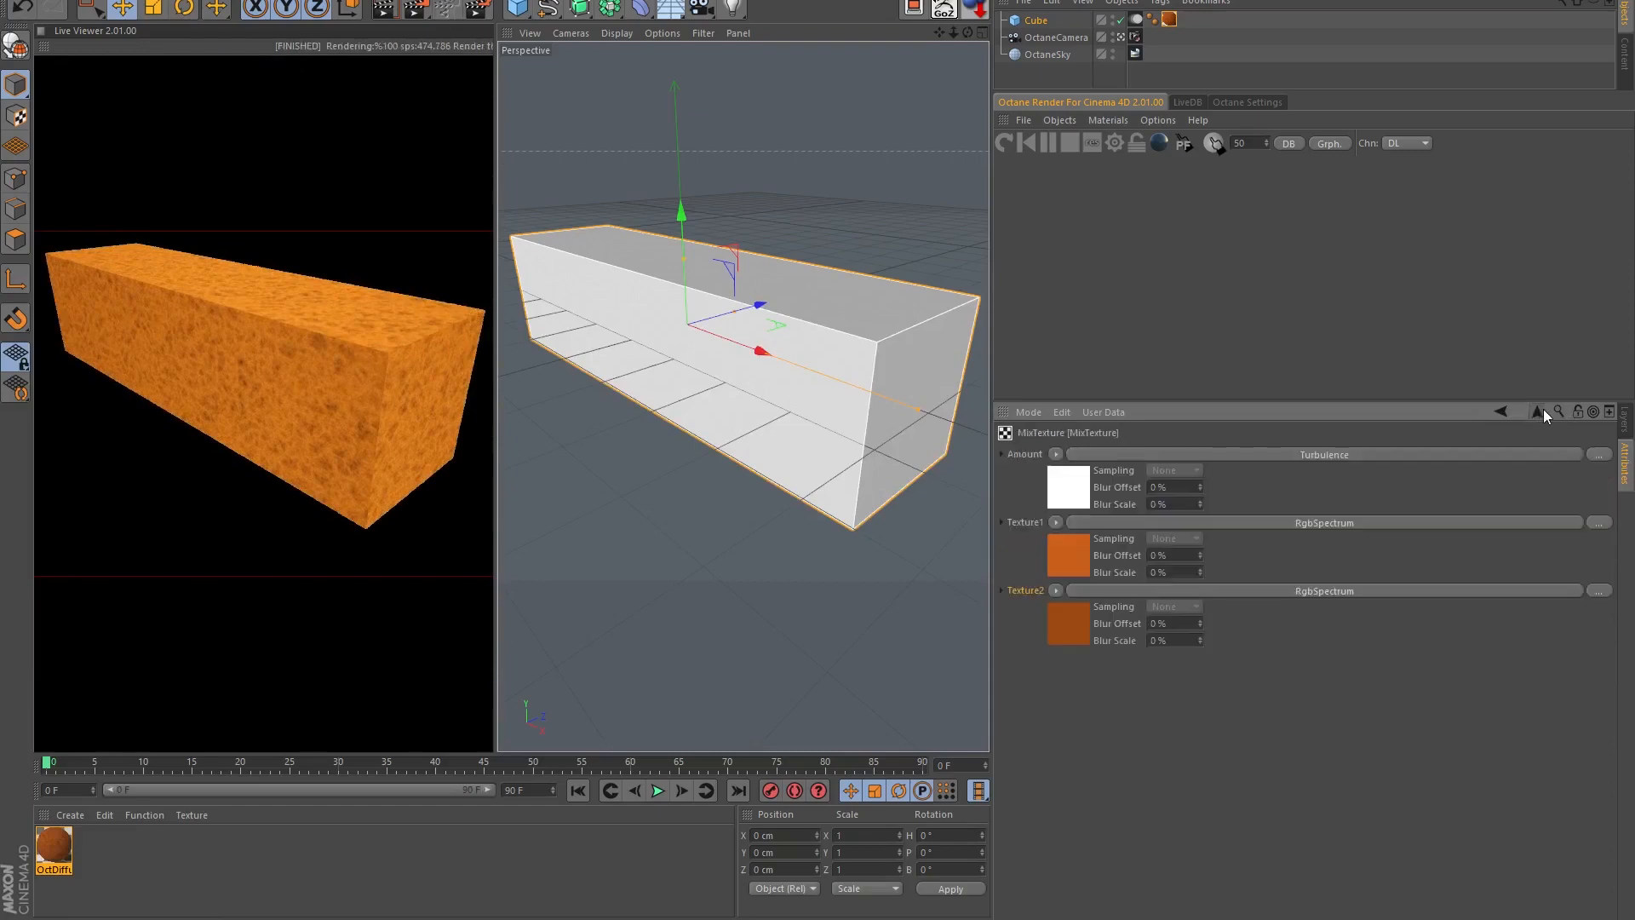
left_click(1540, 412)
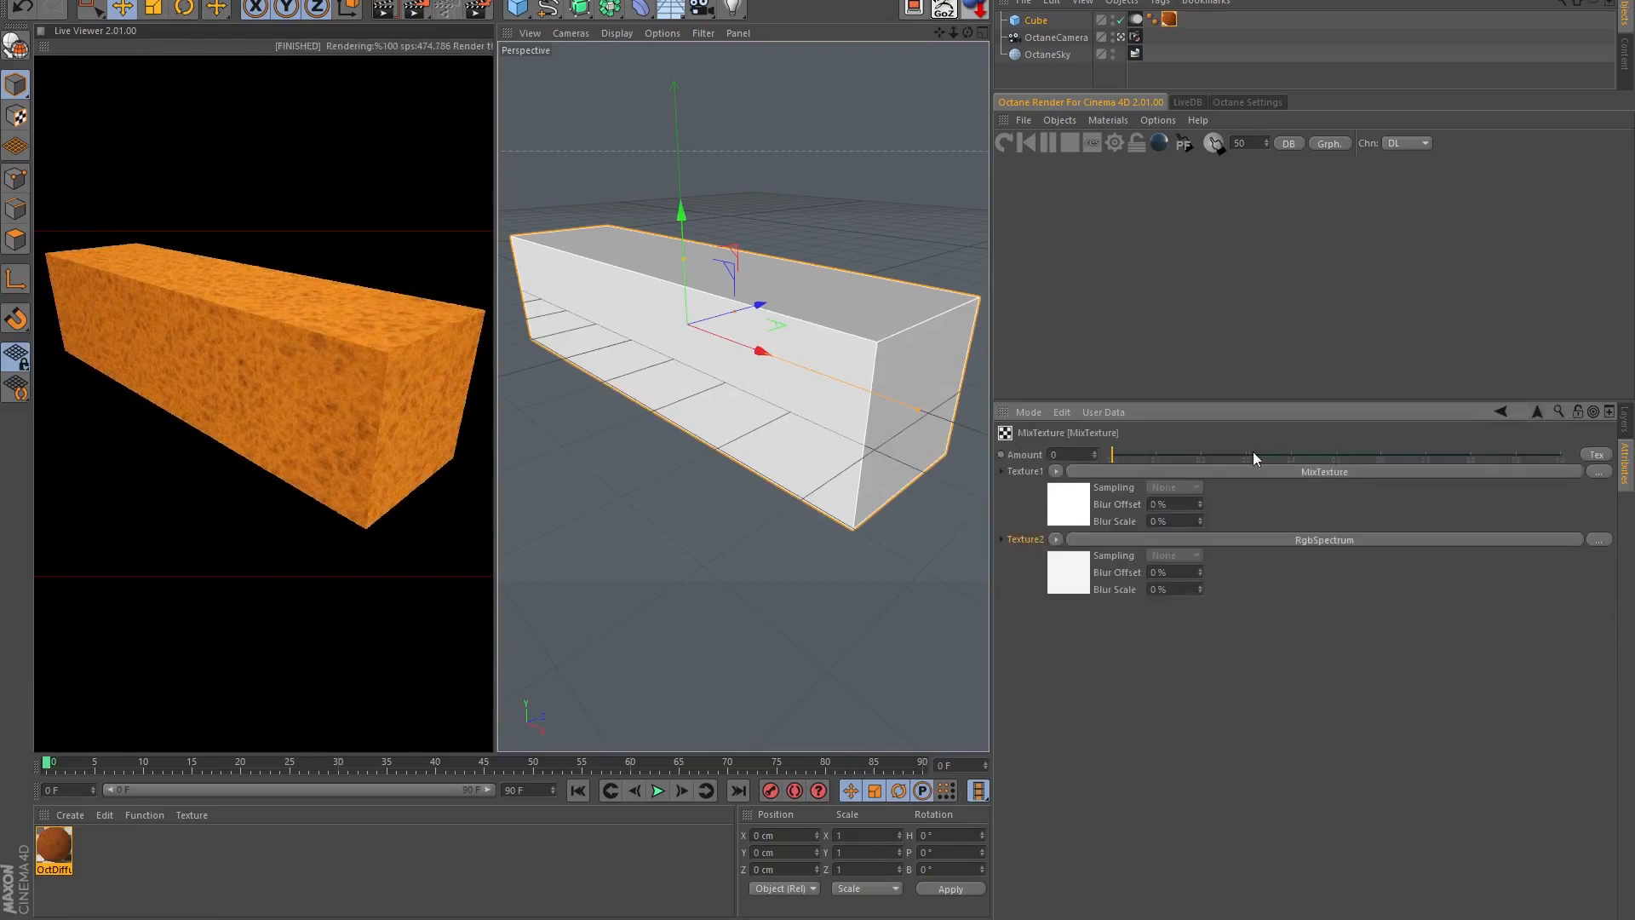
left_click_drag(1126, 452, 1576, 460)
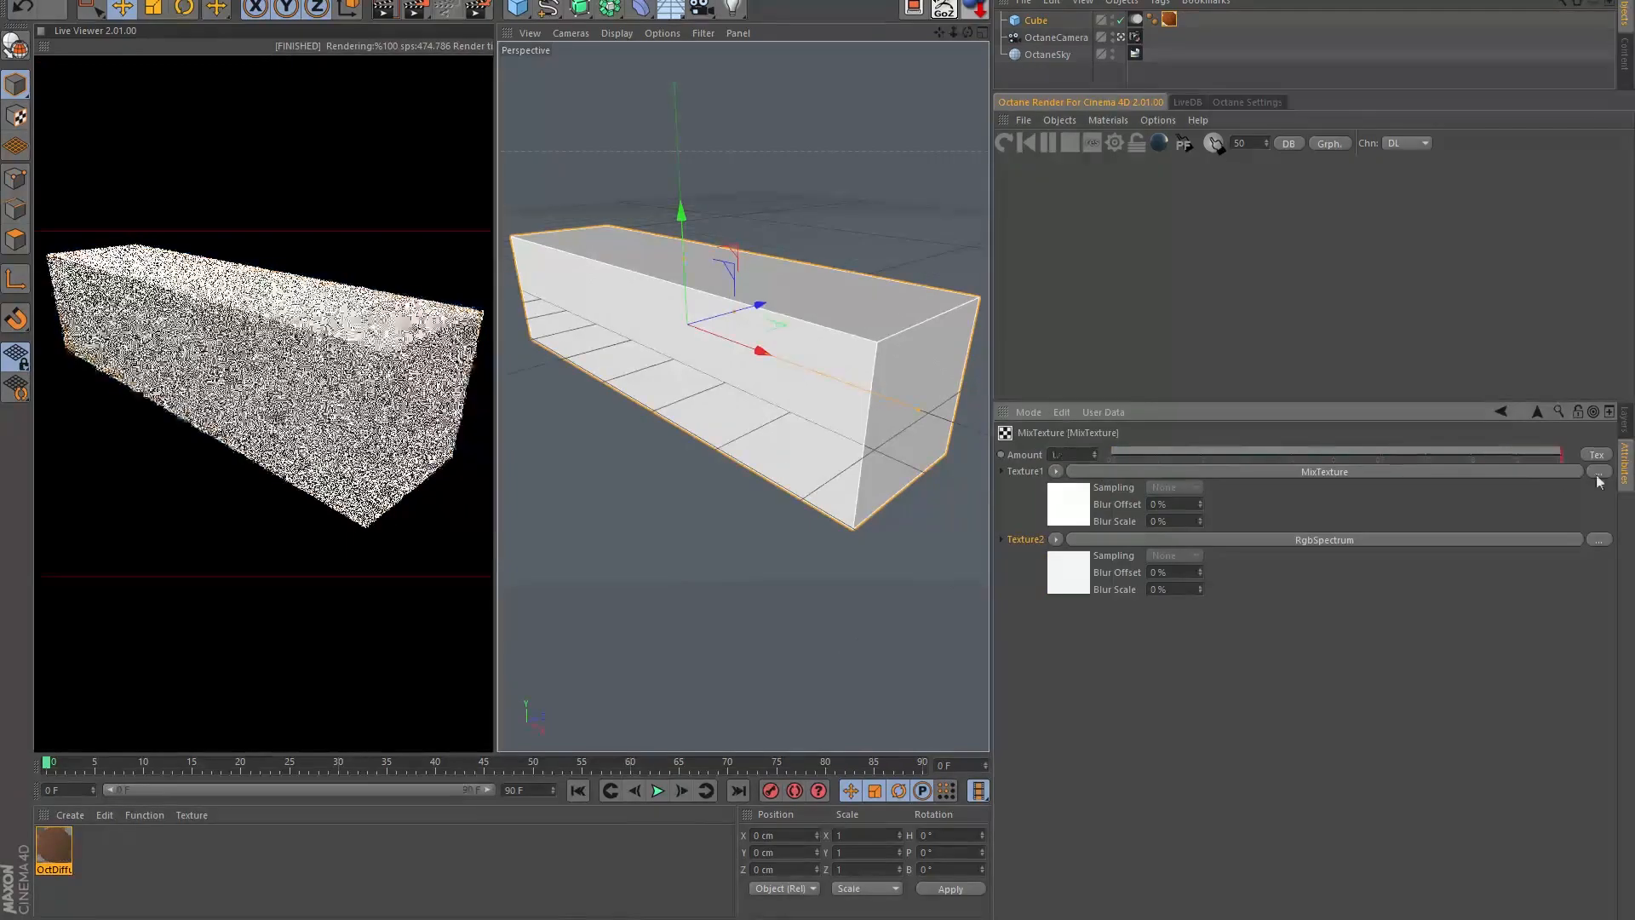
- Copy the nested MixTexture from Texture1 and paste it into the parent mix's Texture2 slot
right_click(1029, 469)
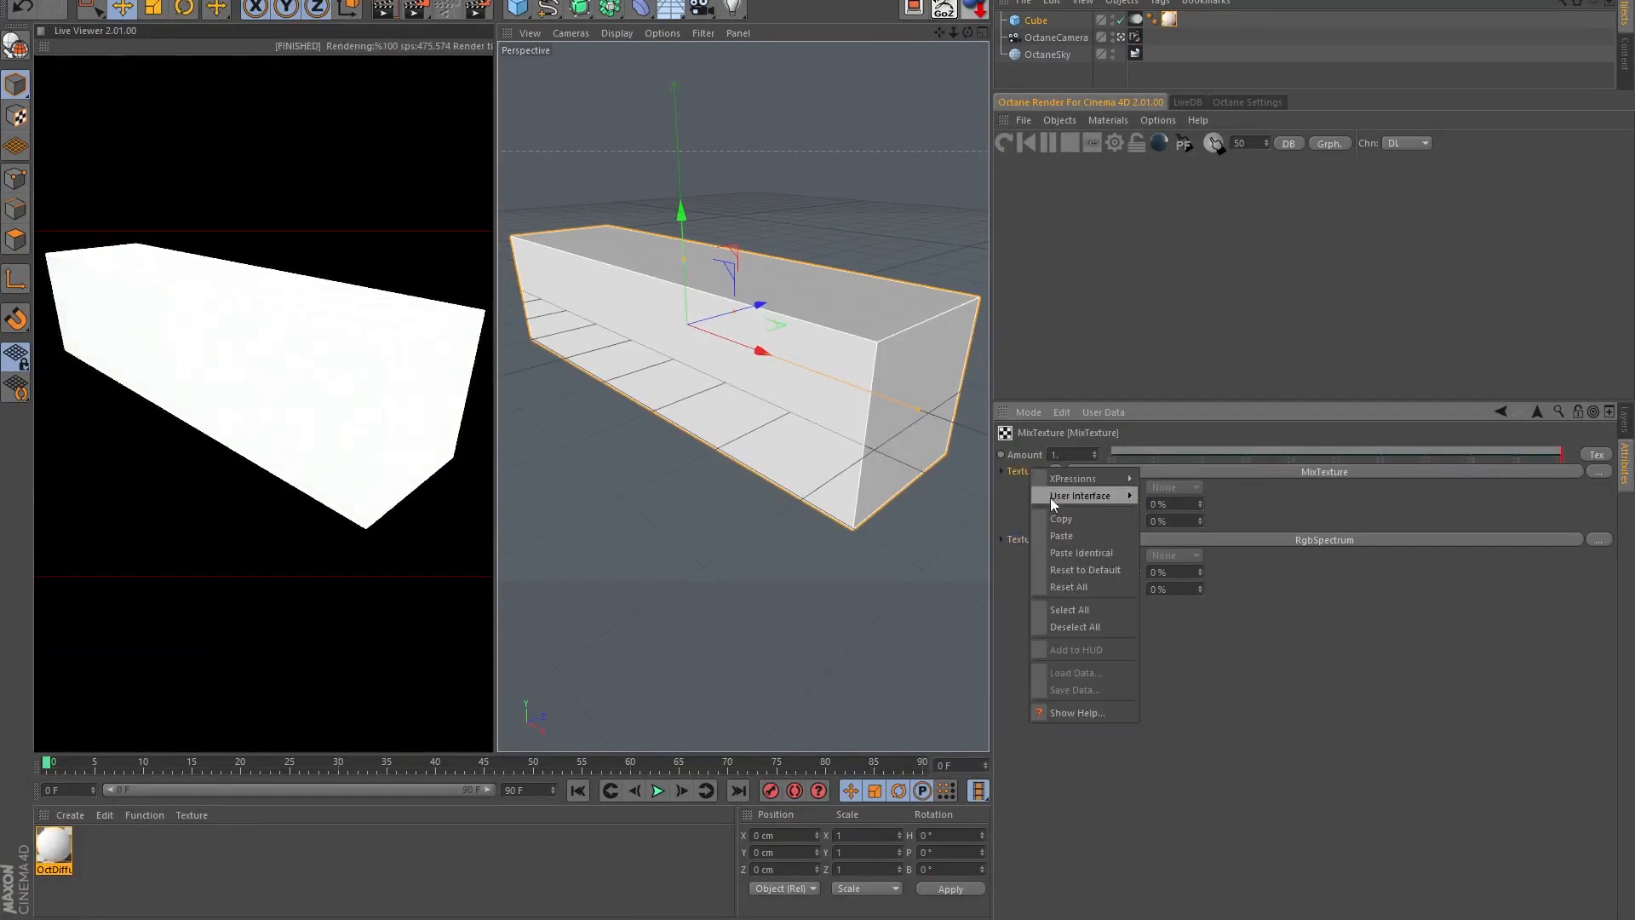
left_click(1056, 514)
right_click(1020, 540)
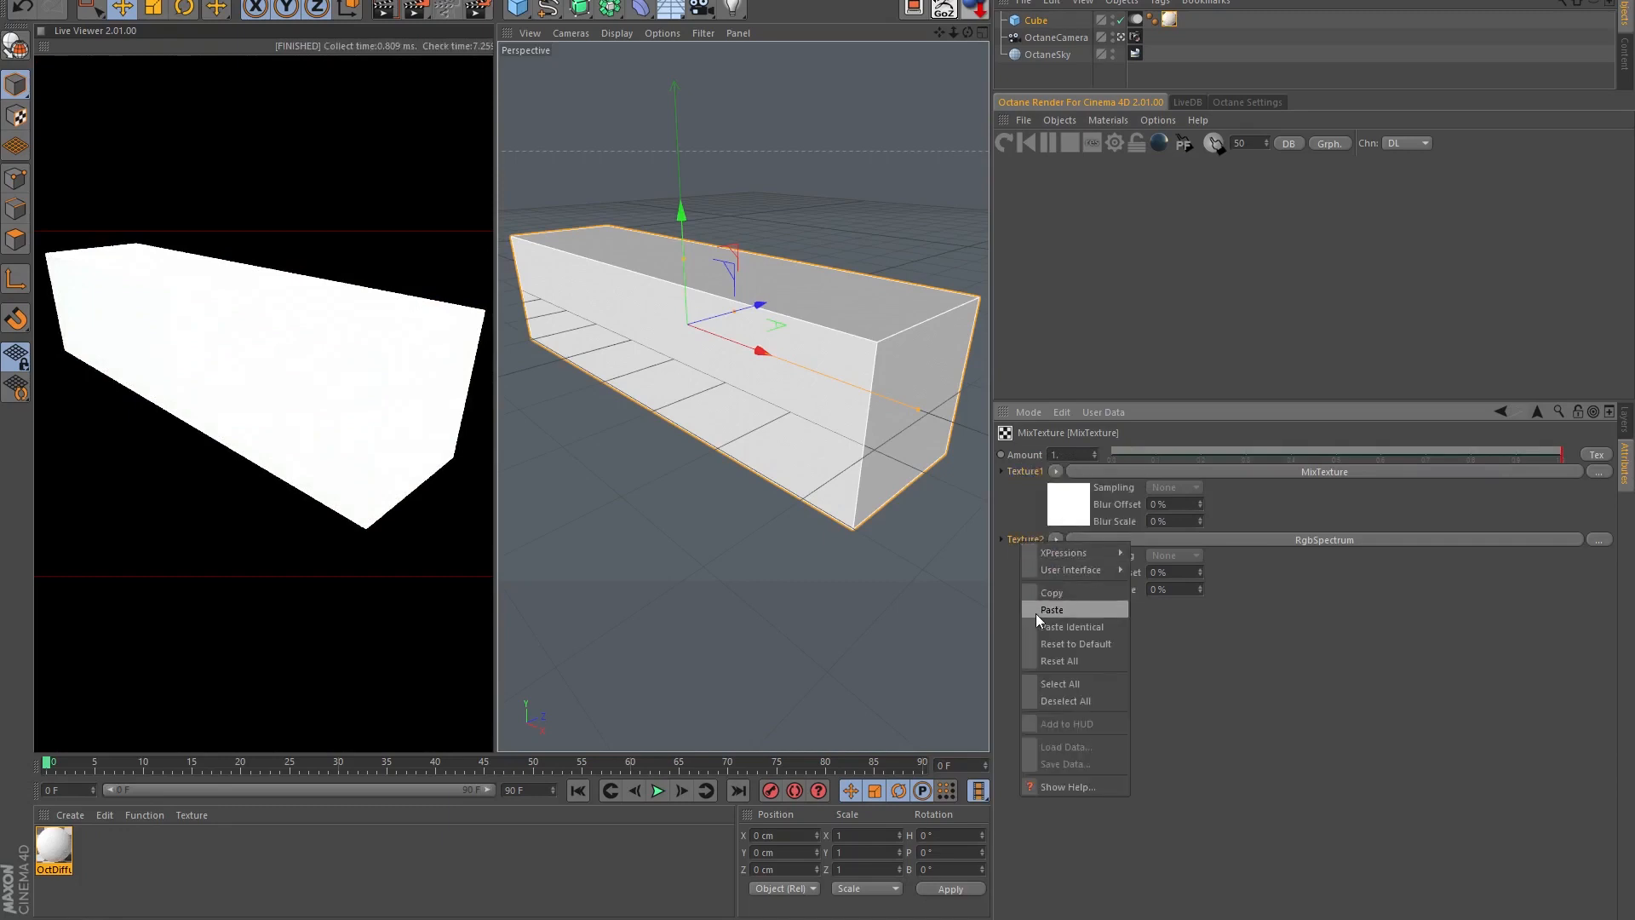
left_click(1035, 614)
- Set Octaves to 1 in the Turbulence texture of the pasted Texture2 mix and return to that mix's settings
left_click(1208, 539)
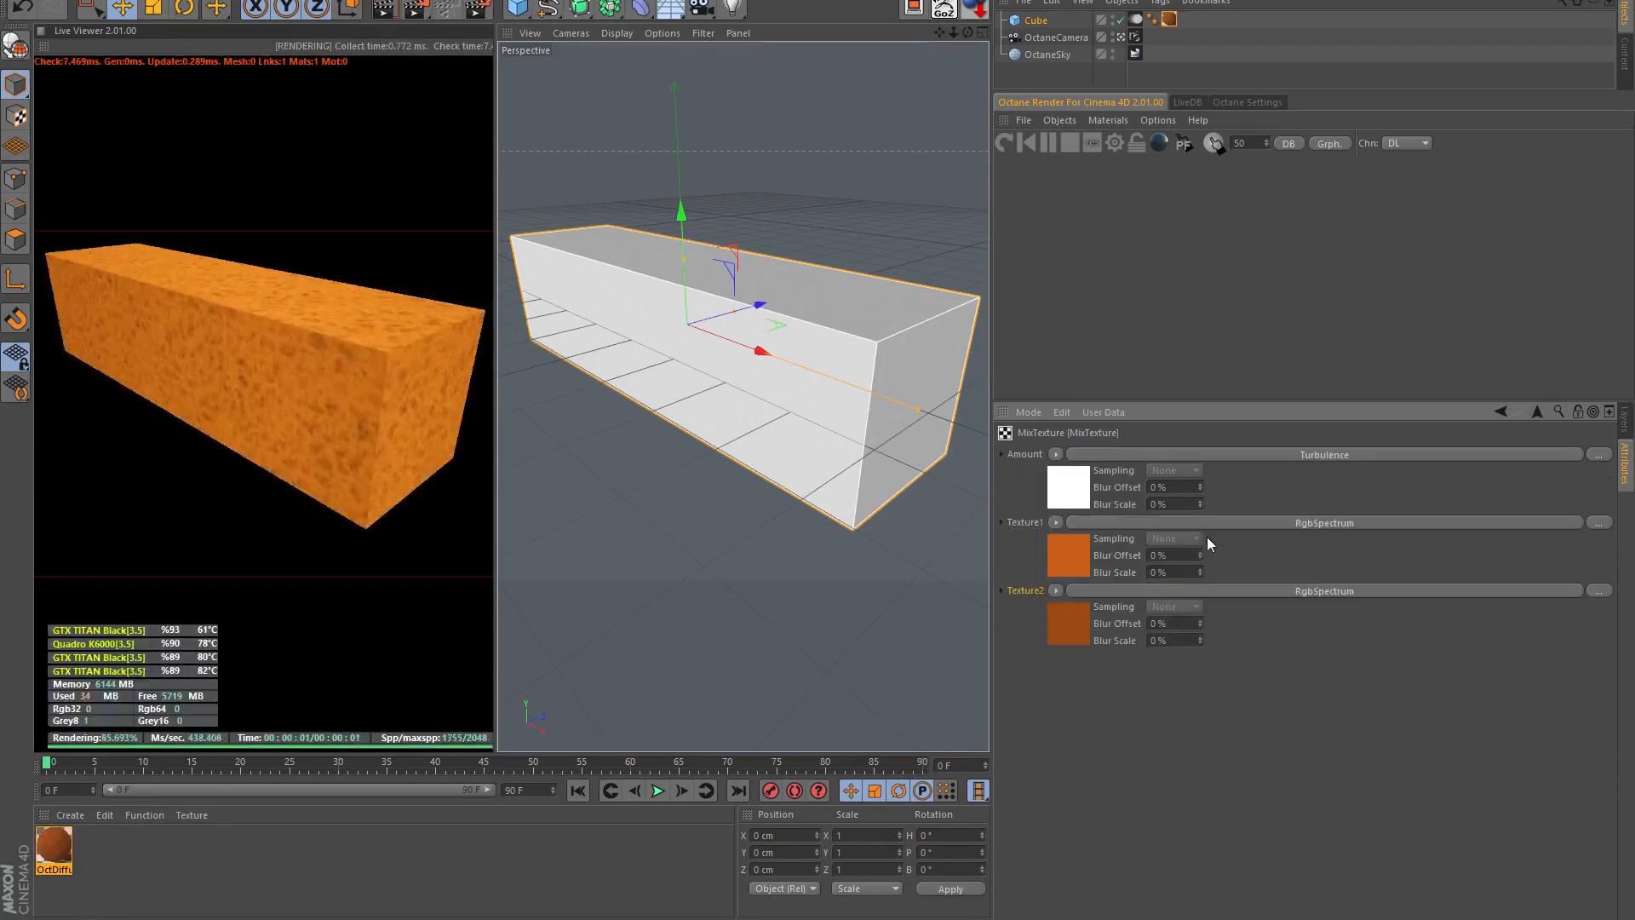
left_click(1218, 452)
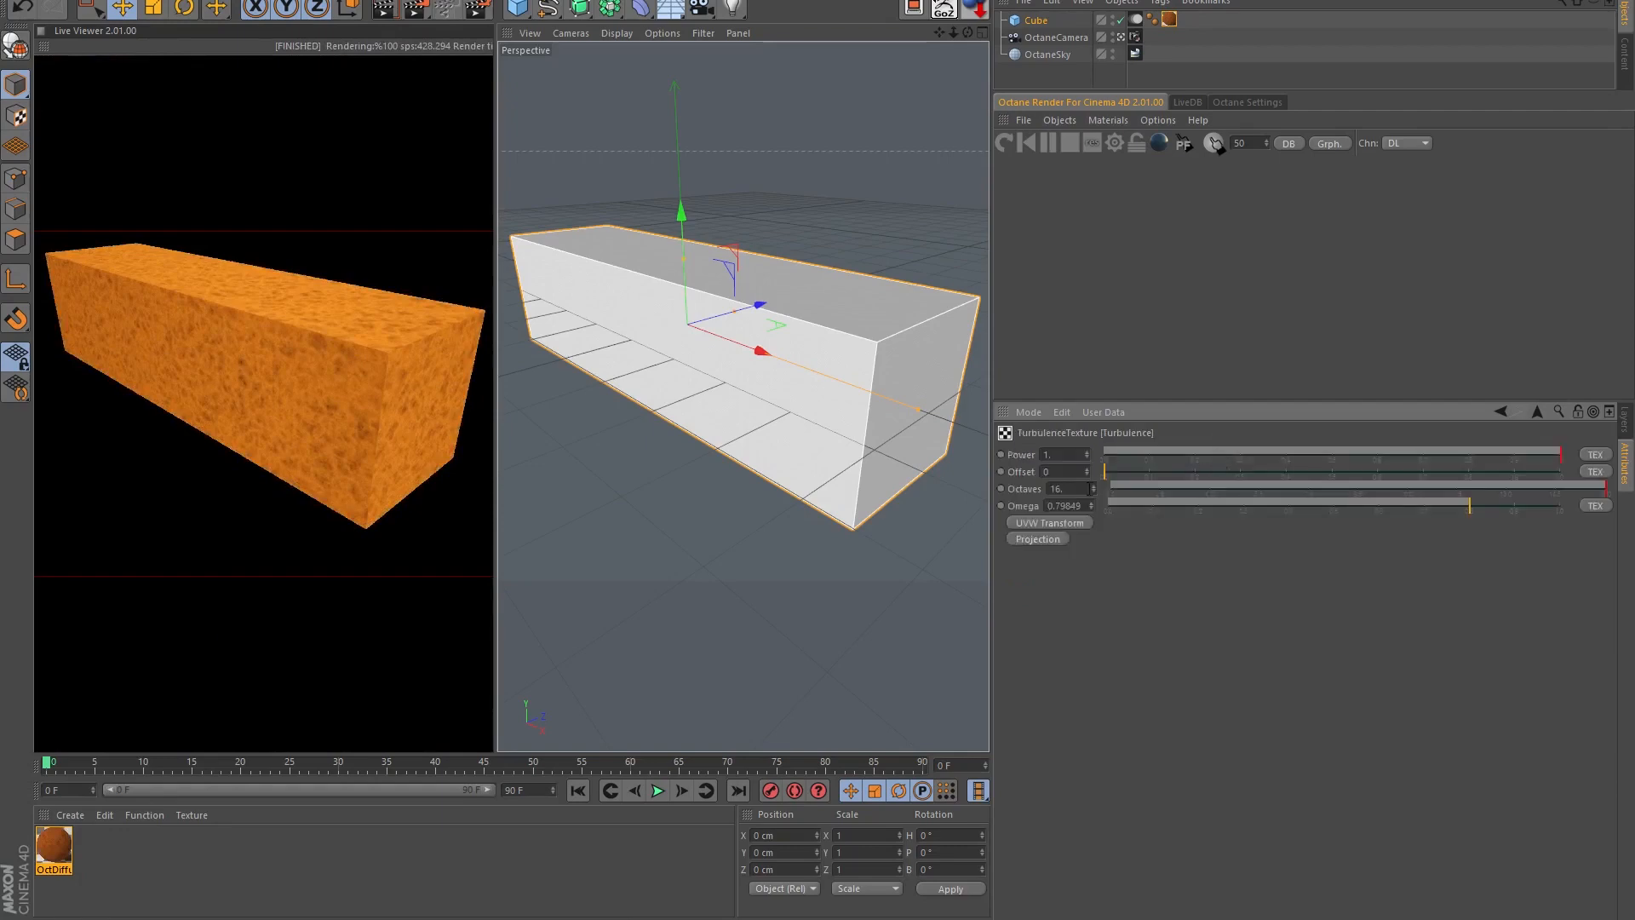
key("Return")
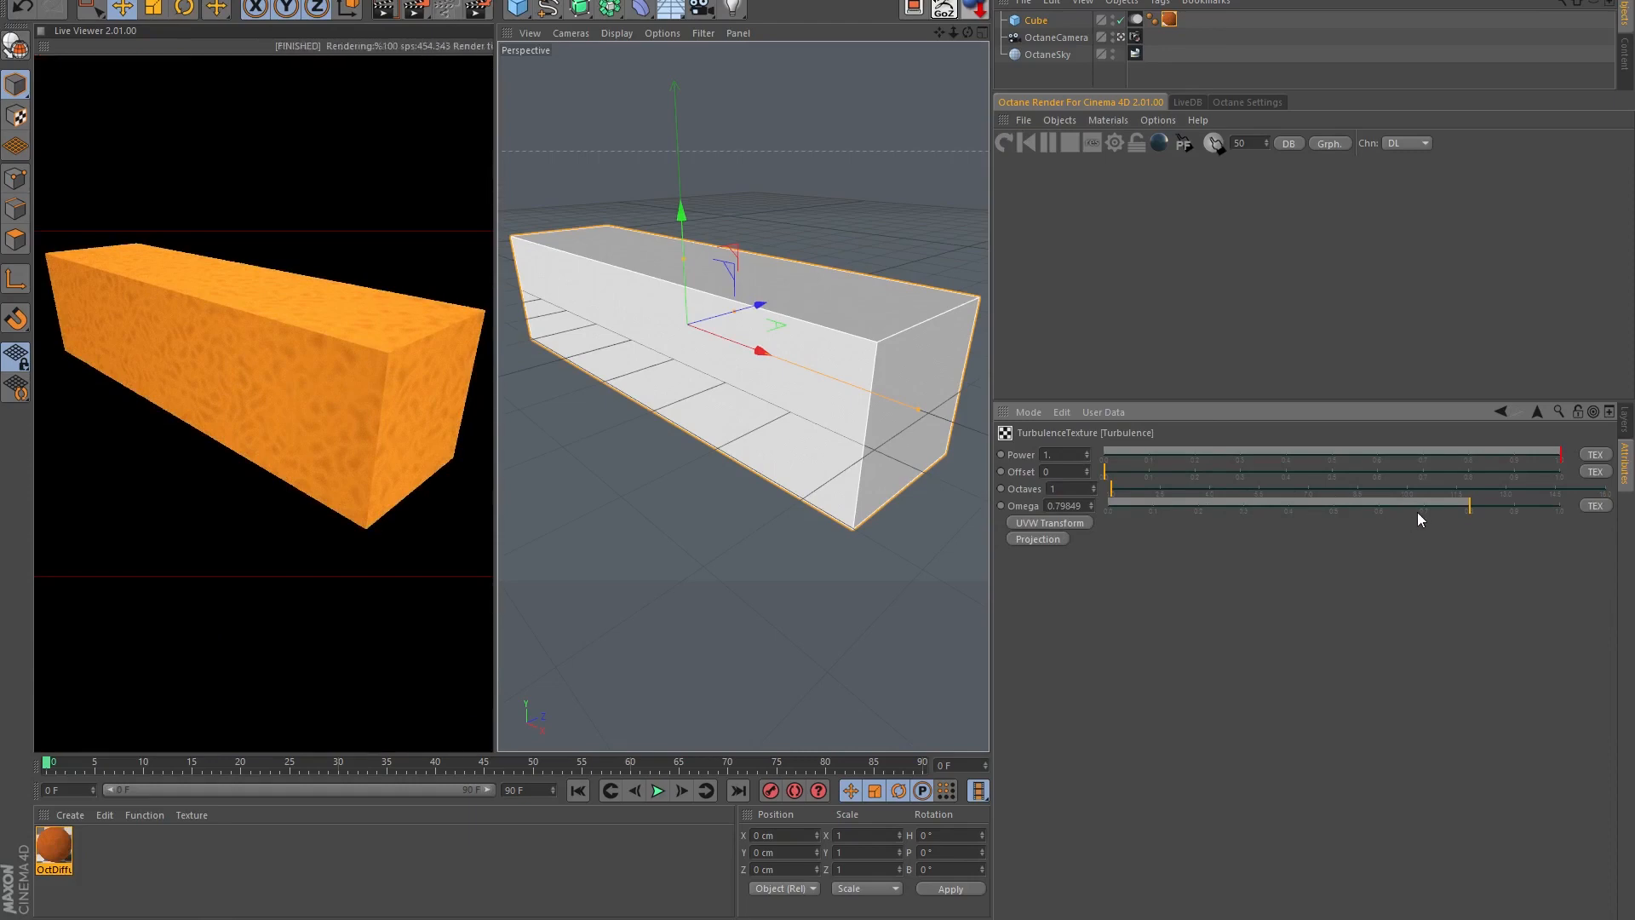
left_click(1538, 412)
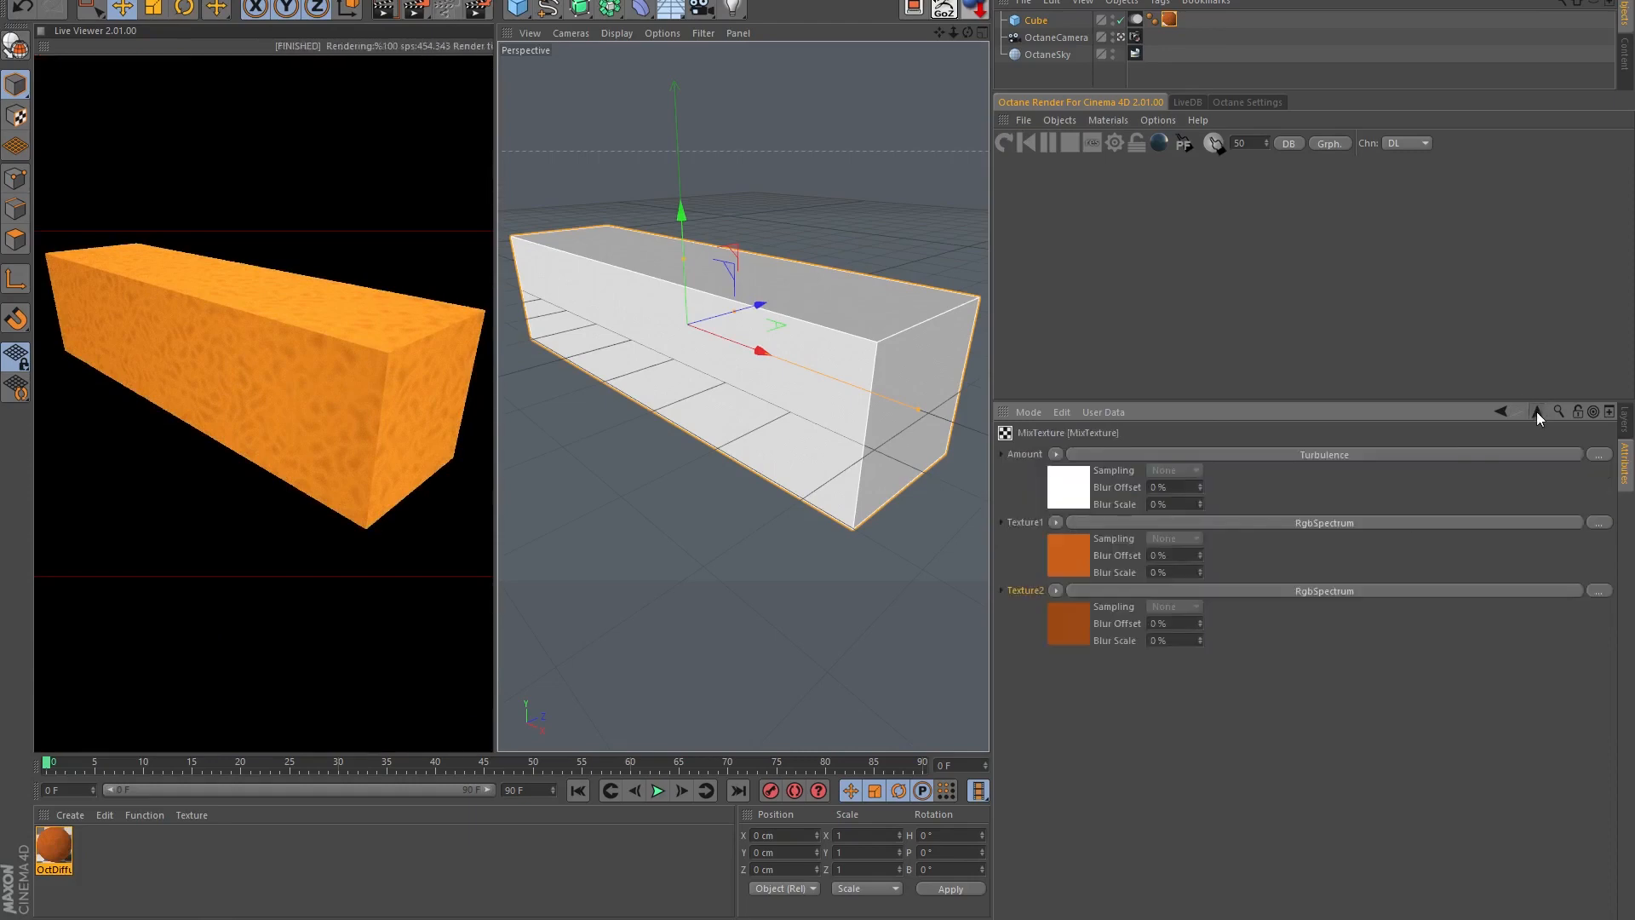
left_click(1319, 453)
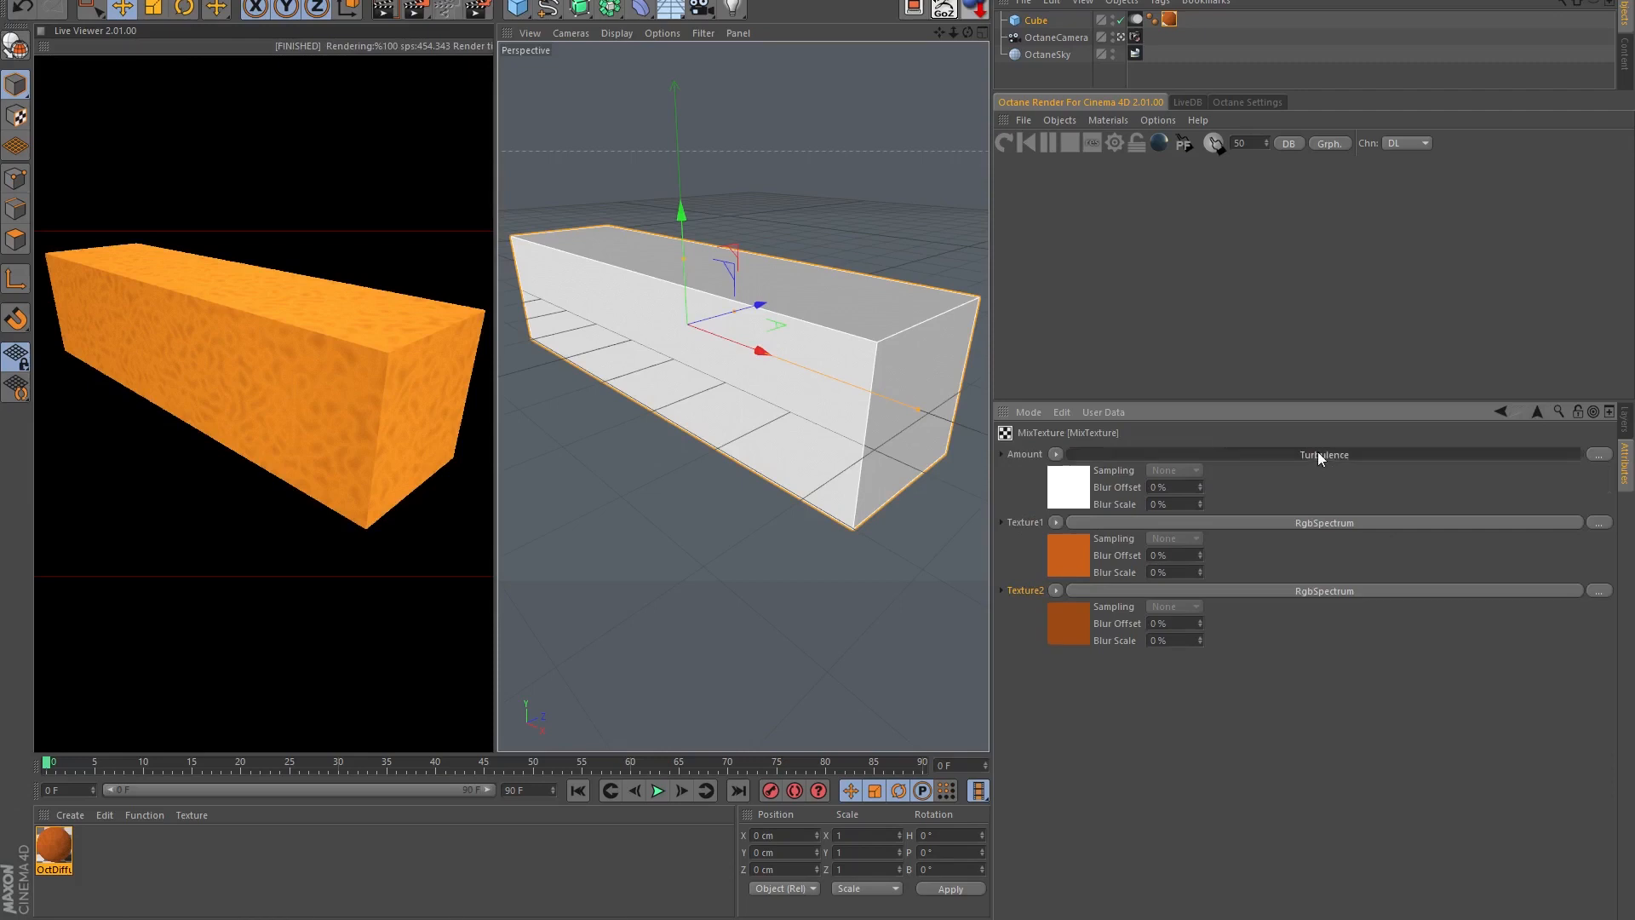
left_click(1538, 412)
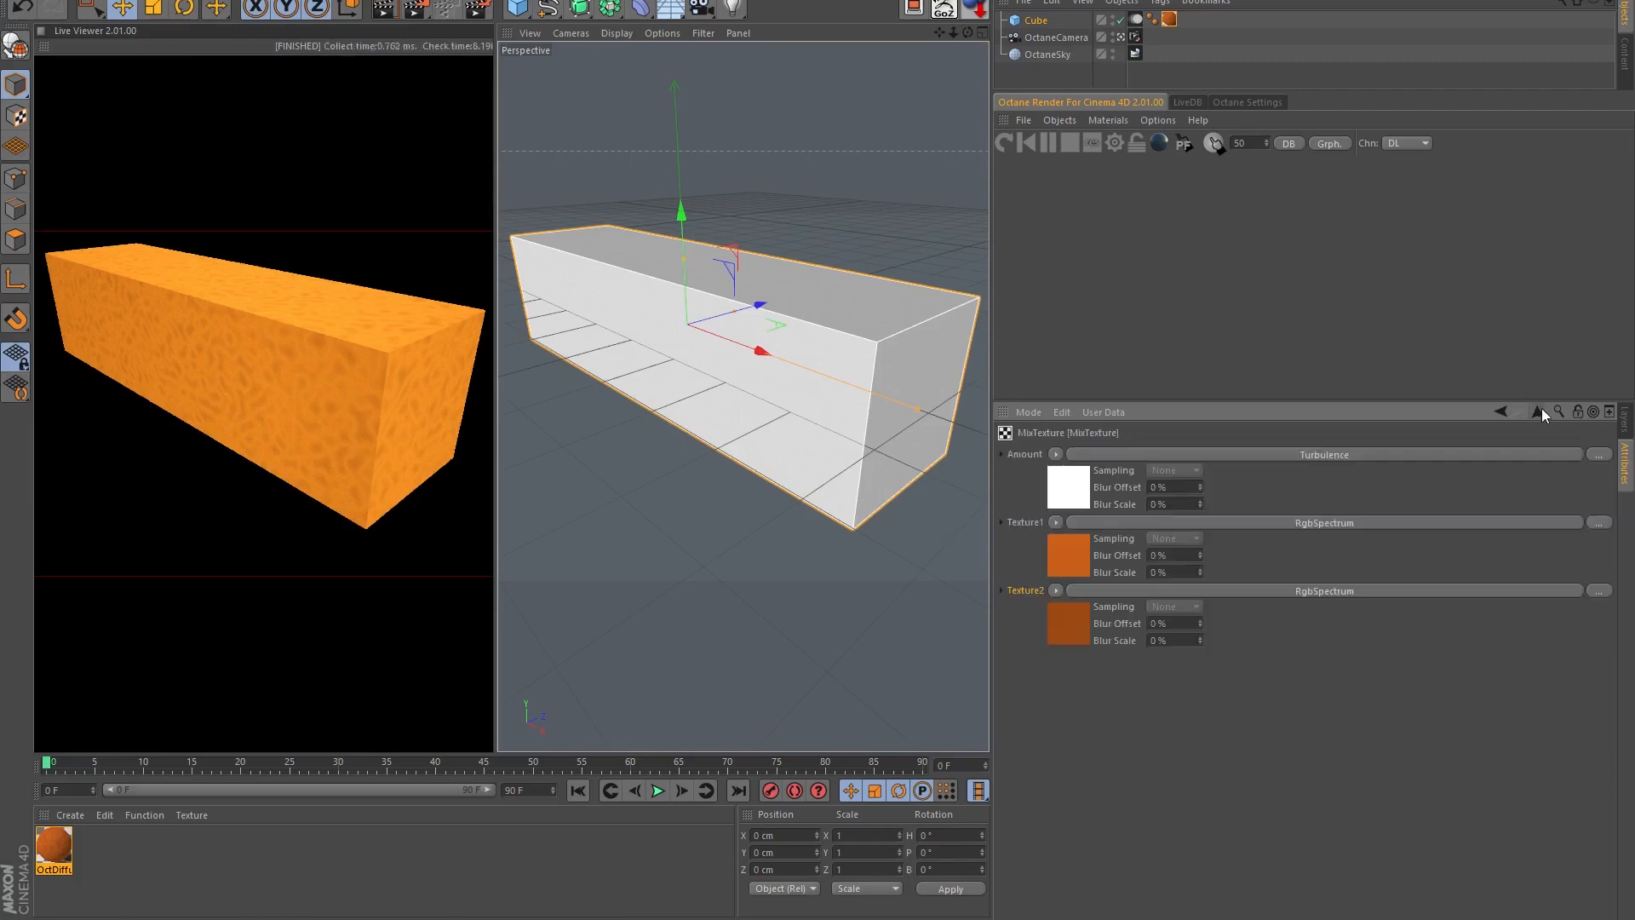
- Set the pasted mix's Texture1 RgbSpectrum colour to the dark red-brown preset with R 0.113, G 0.026 and B 0.004
left_click(1061, 550)
left_click(1044, 473)
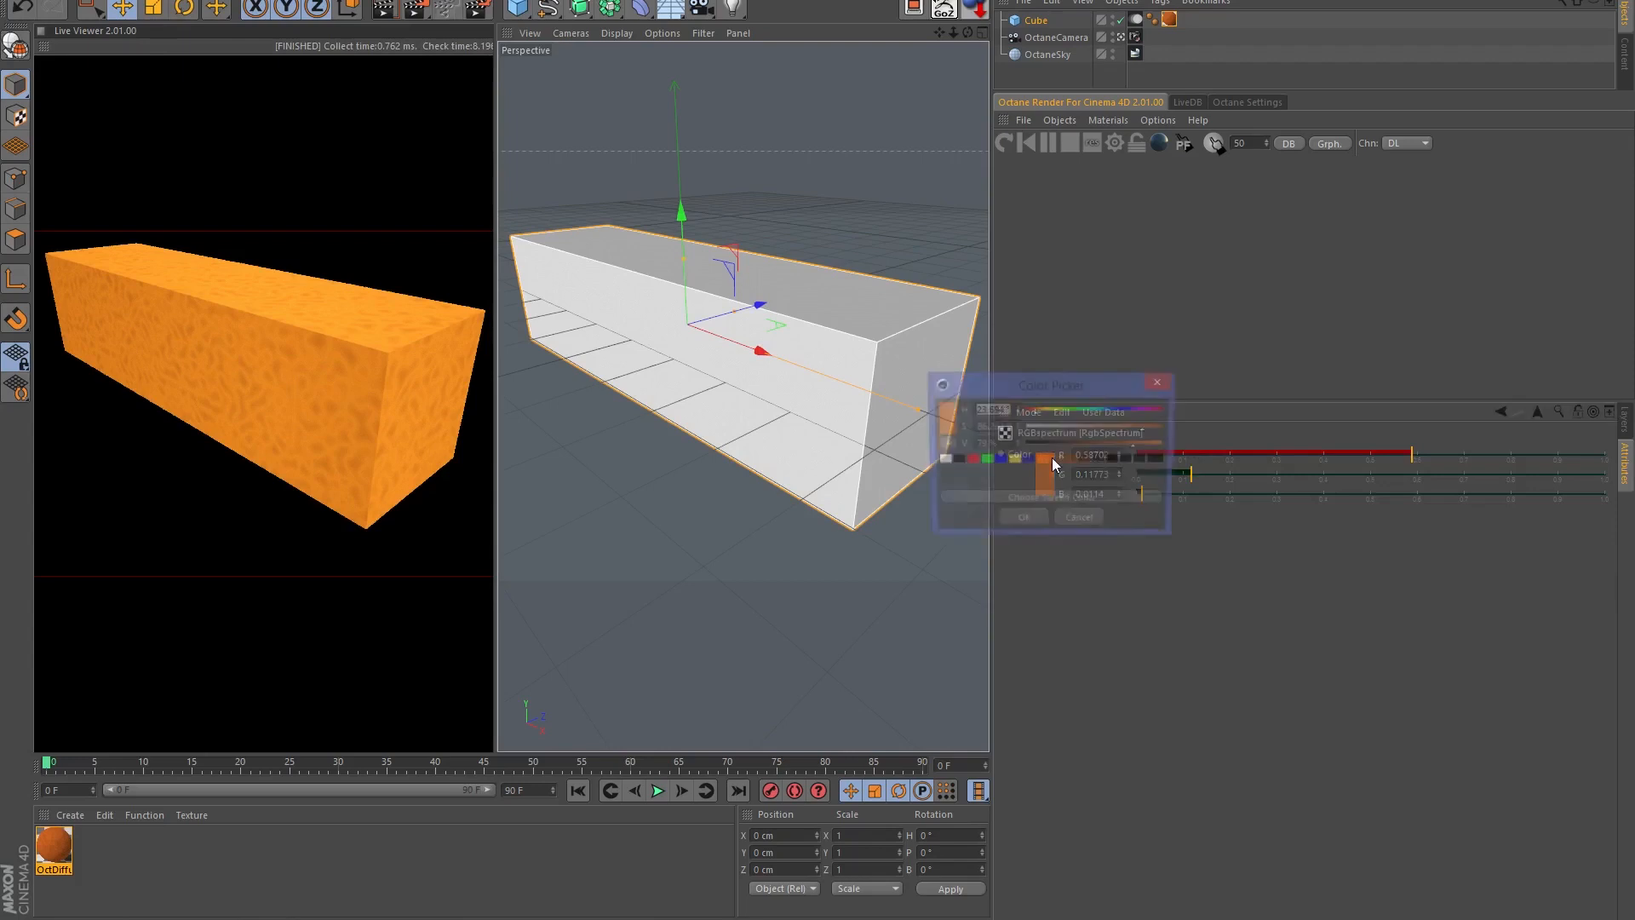
left_click(1072, 461)
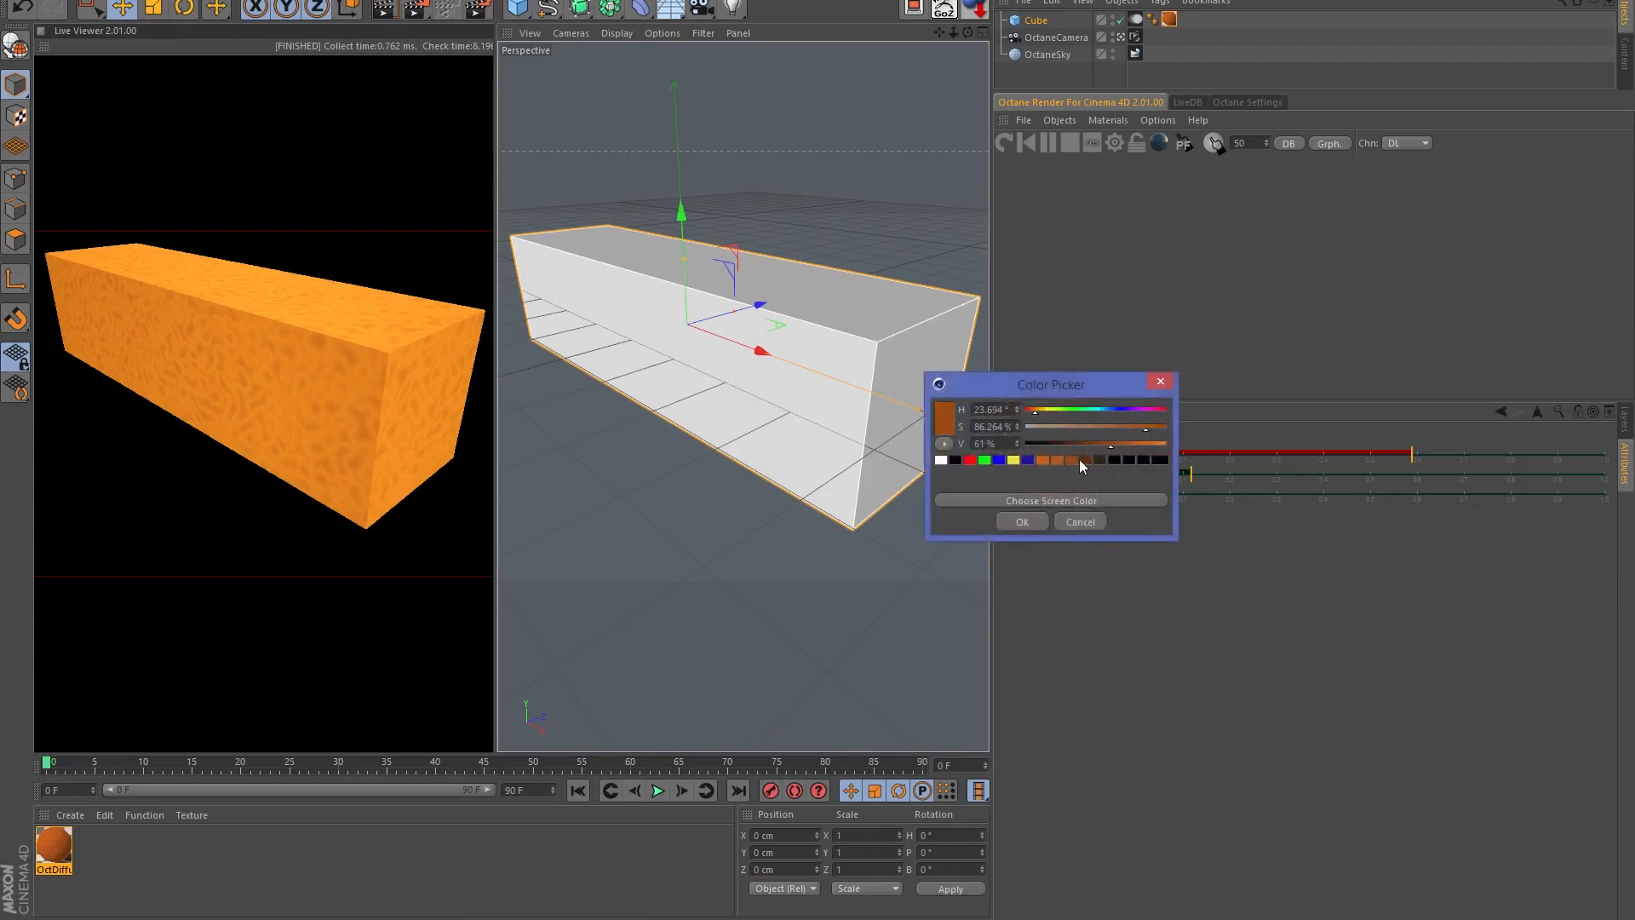
left_click(1085, 461)
left_click(1032, 518)
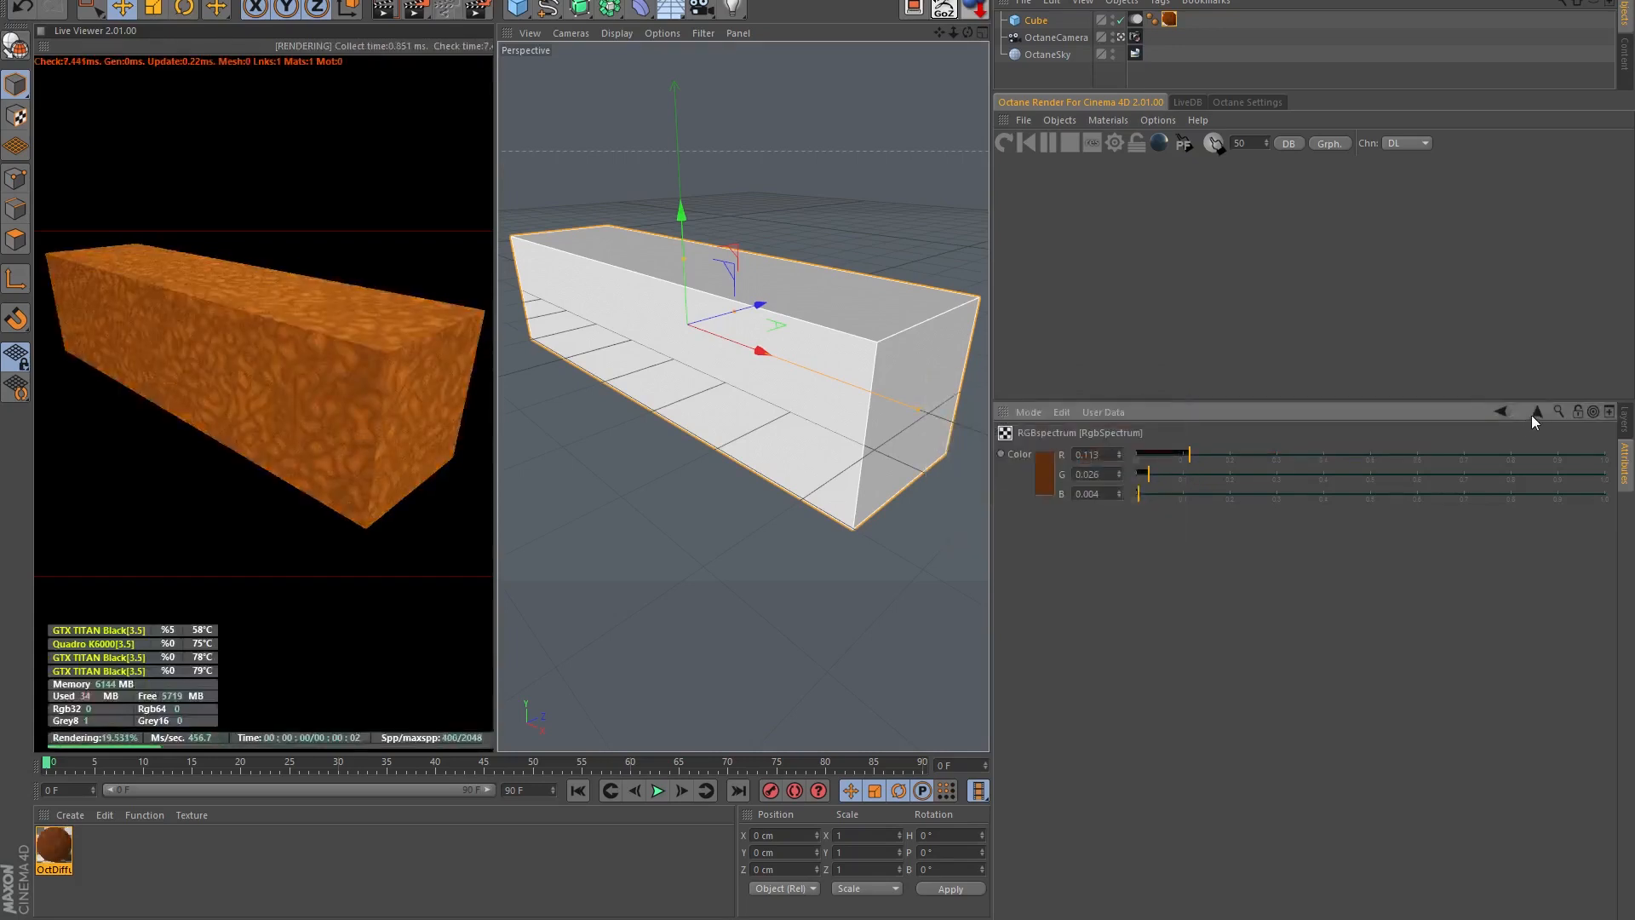
- Set the pasted mix's Texture2 RgbSpectrum colour to the very dark brown preset with H 38°, S 65.217% and V 18.039%
left_click(1063, 621)
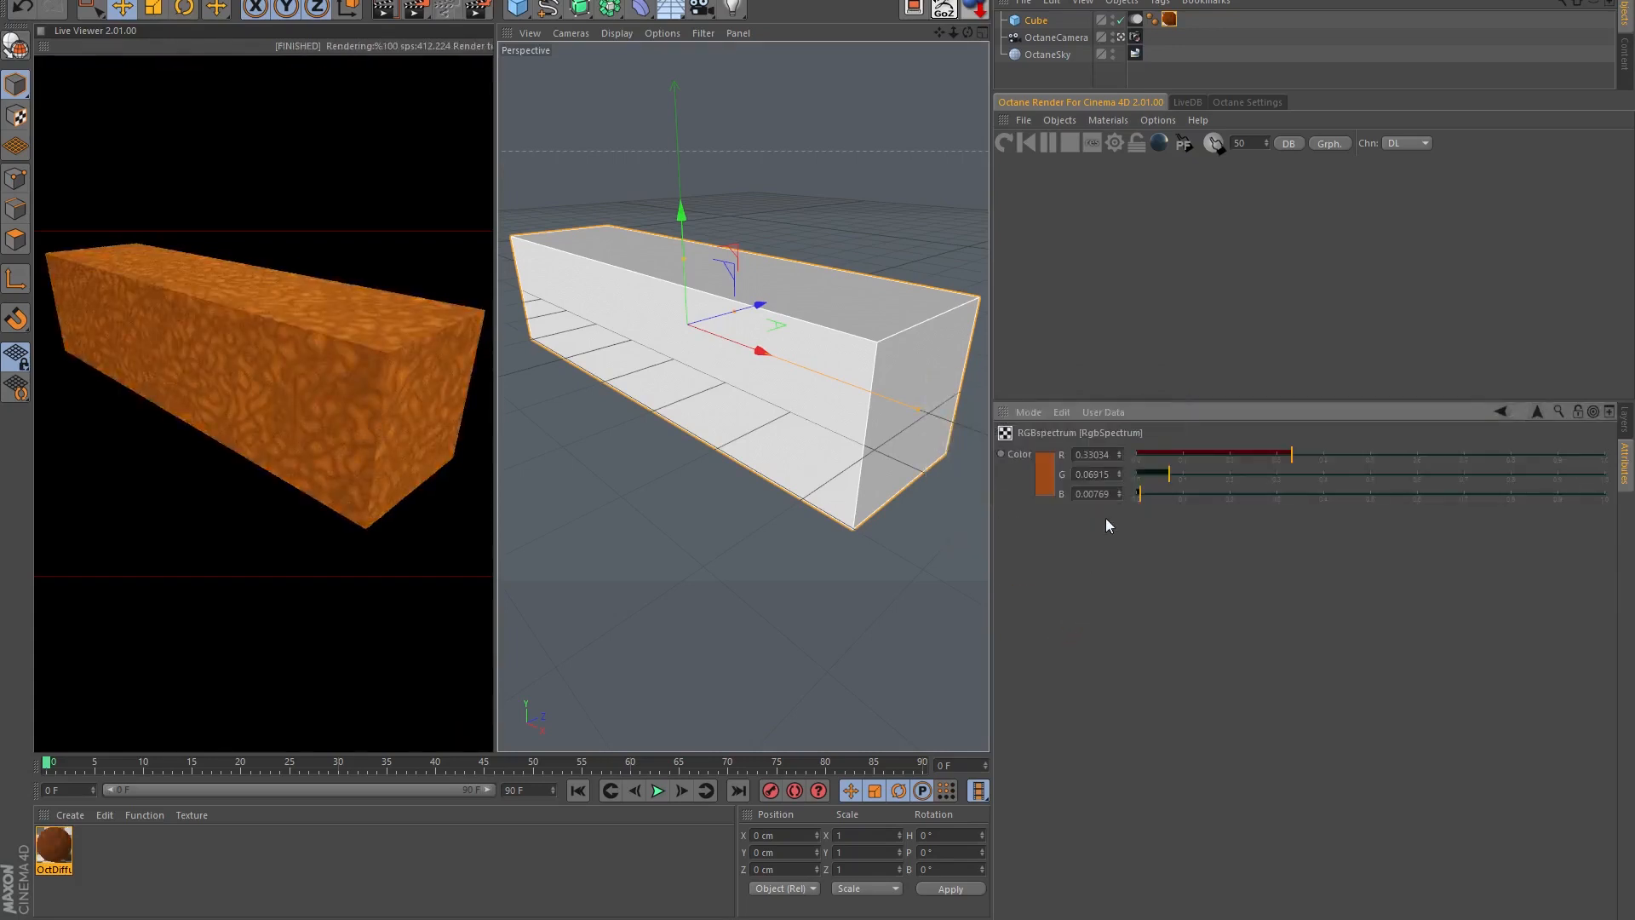
left_click(1053, 467)
left_click(1097, 473)
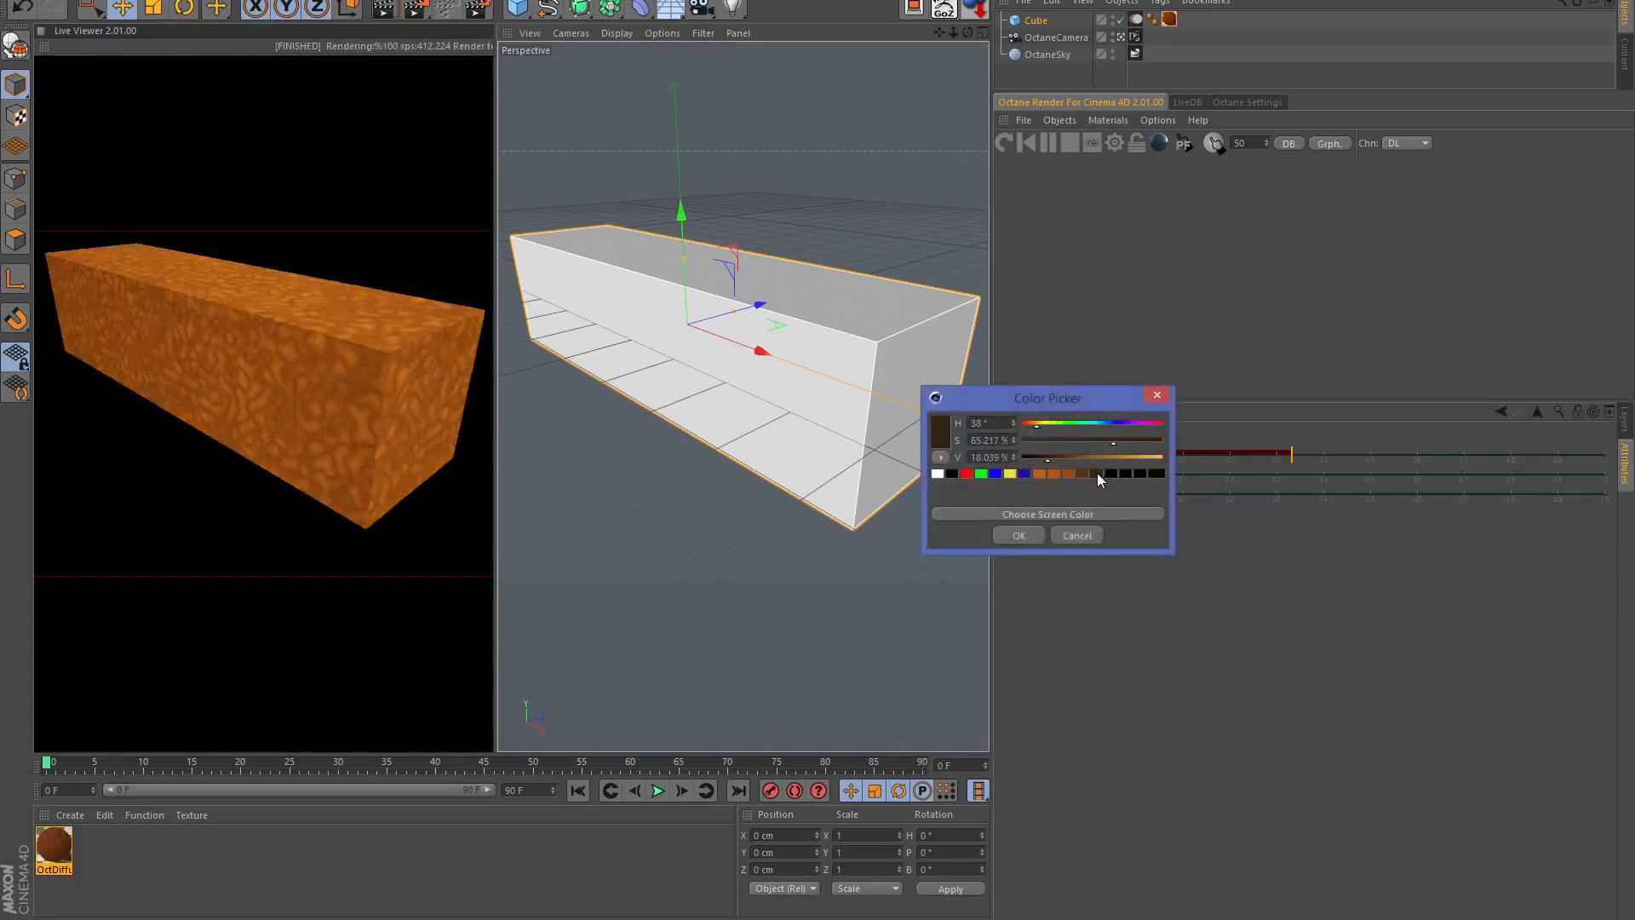
left_click(1025, 537)
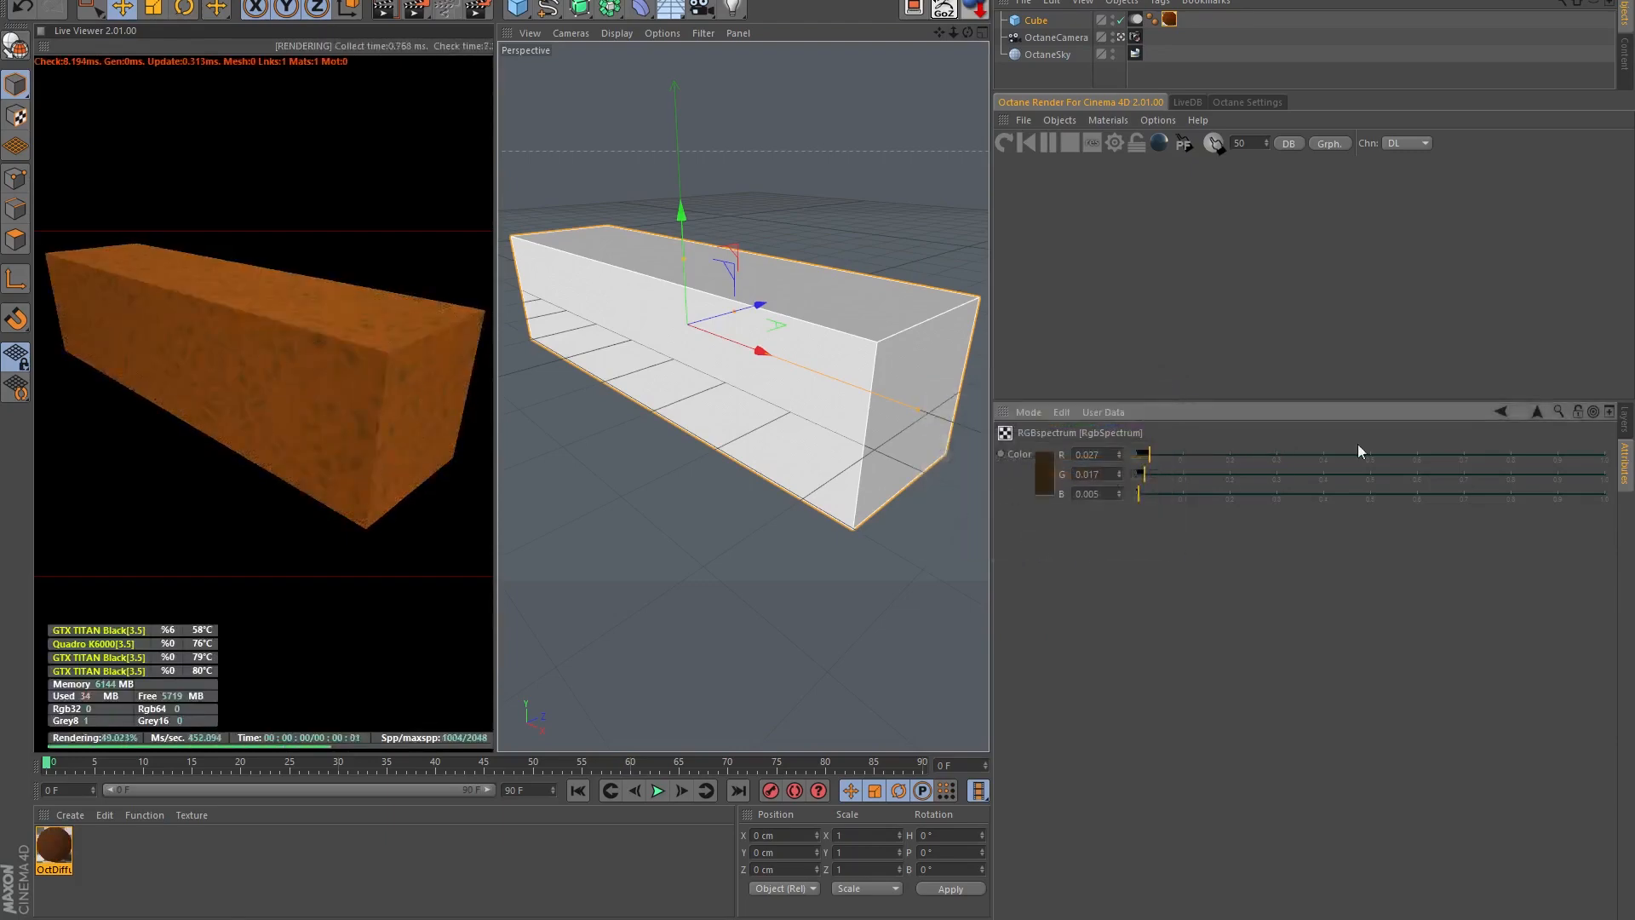
- Blend the two nested mixes by setting the parent MixTexture's Amount to about 0.46, checking the surface detail up close
left_click(1537, 410)
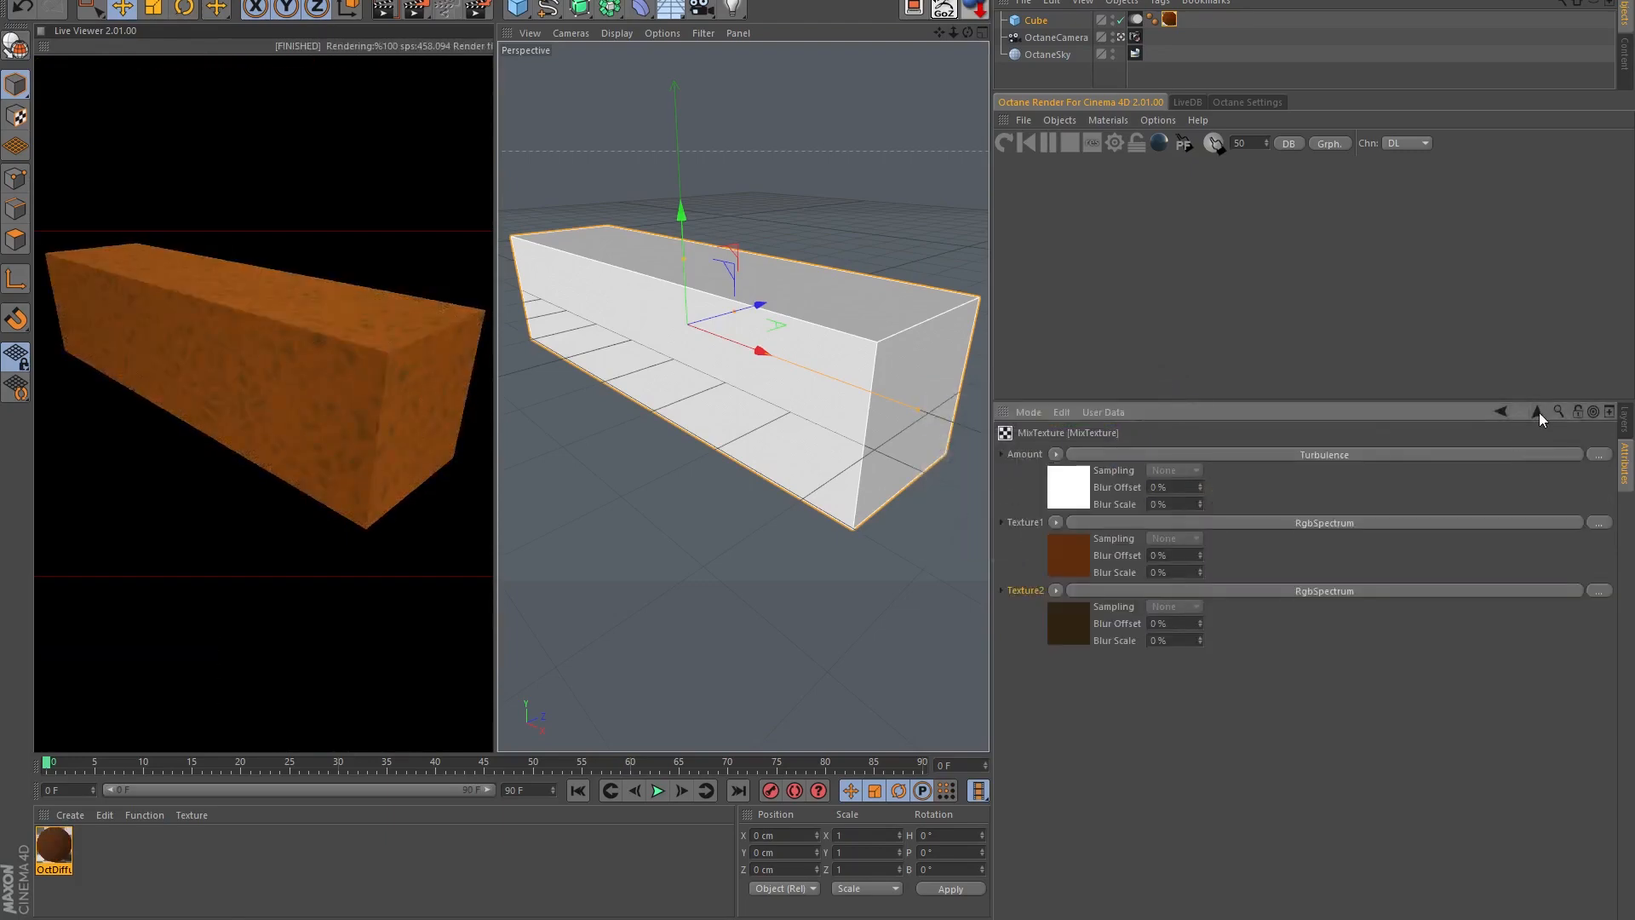
left_click(1538, 413)
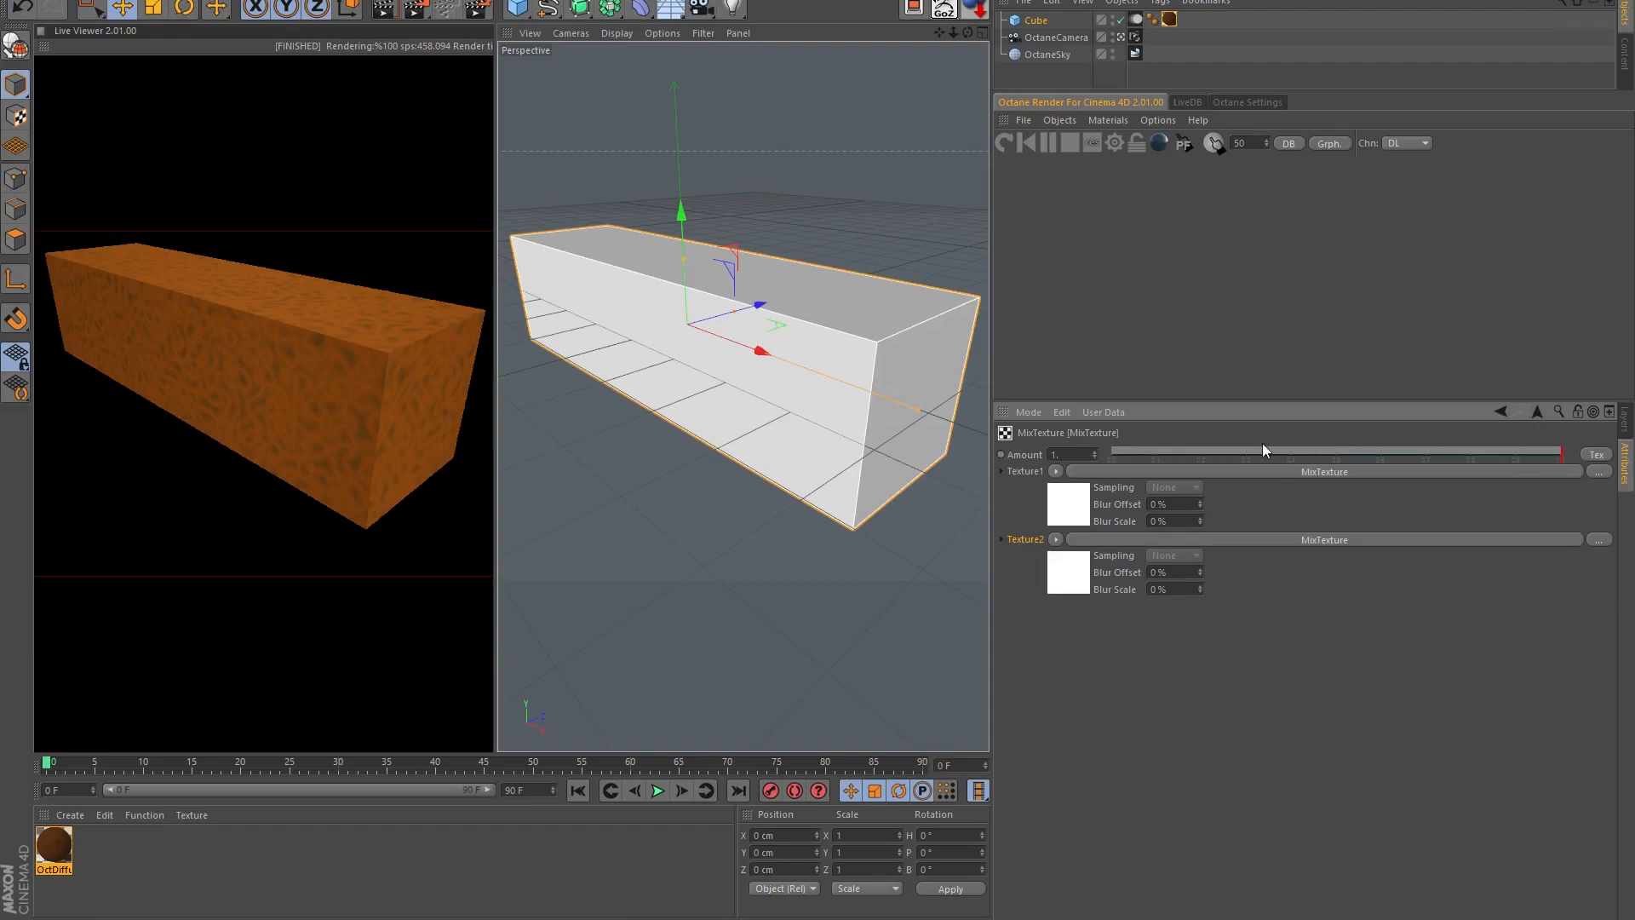
left_click_drag(1257, 450, 1389, 467)
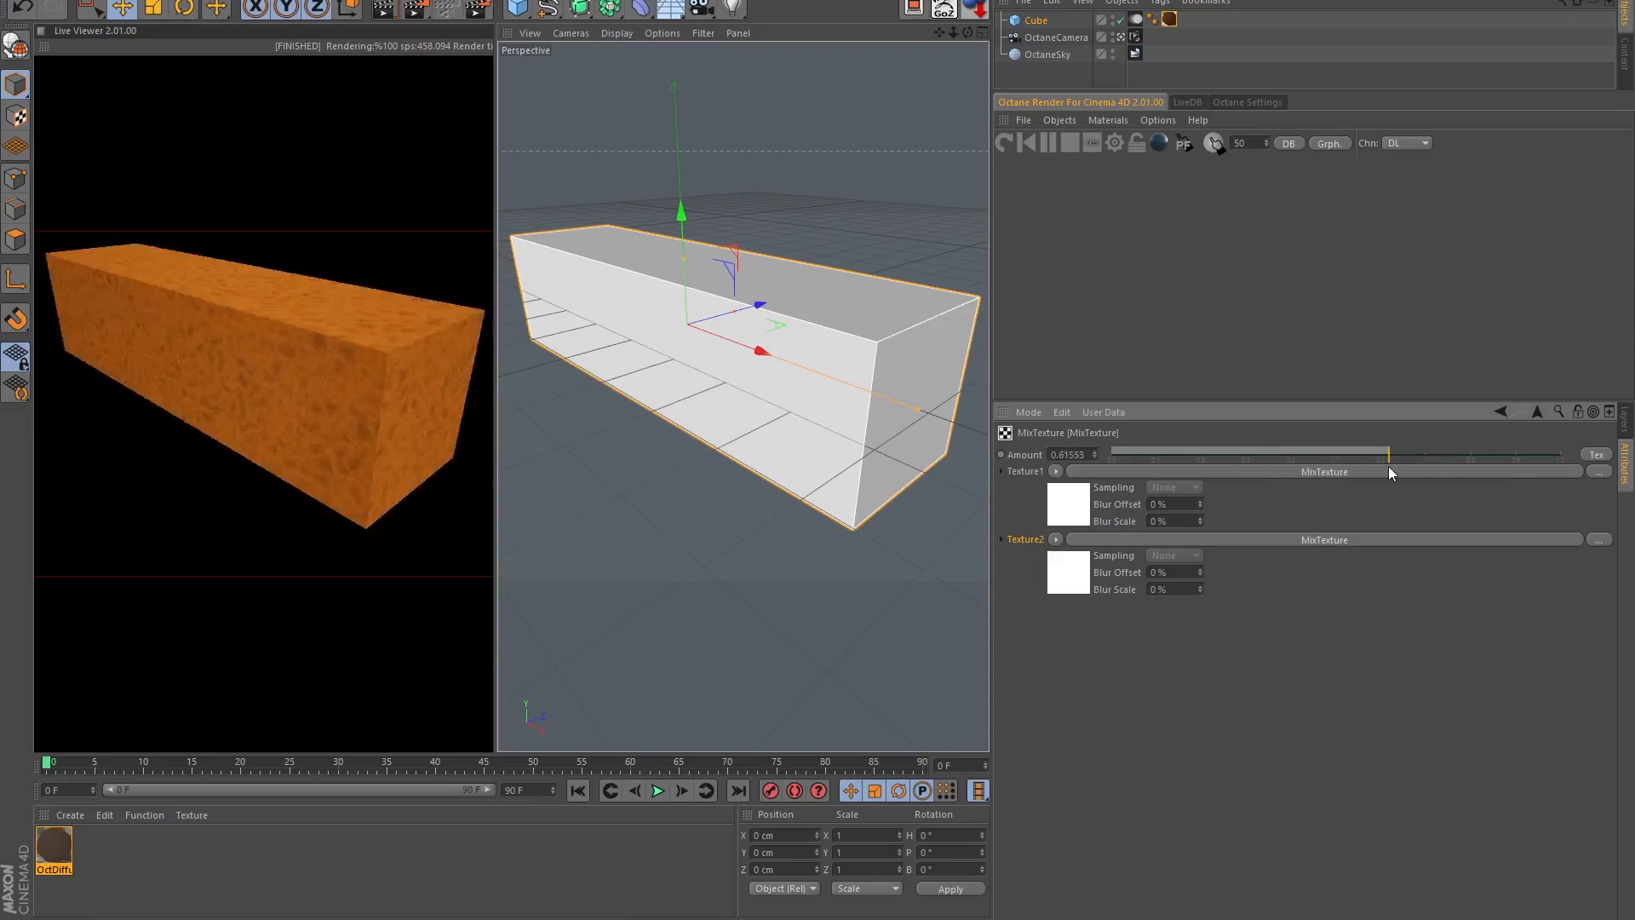
scroll(804, 337, "up", 10)
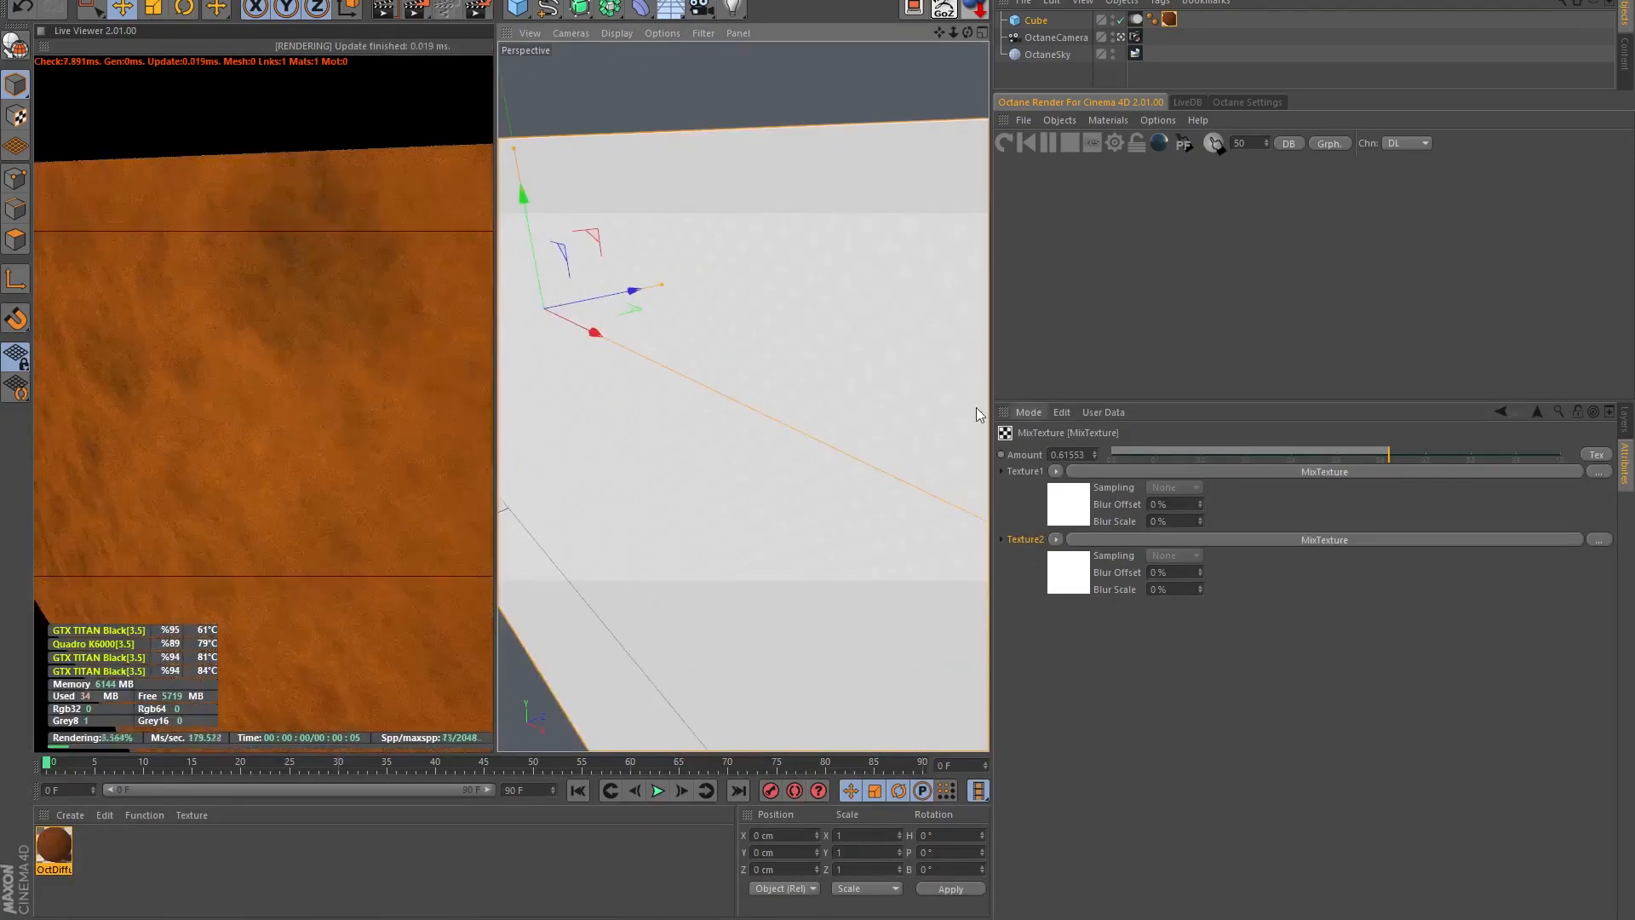
scroll(976, 407, "down", 3)
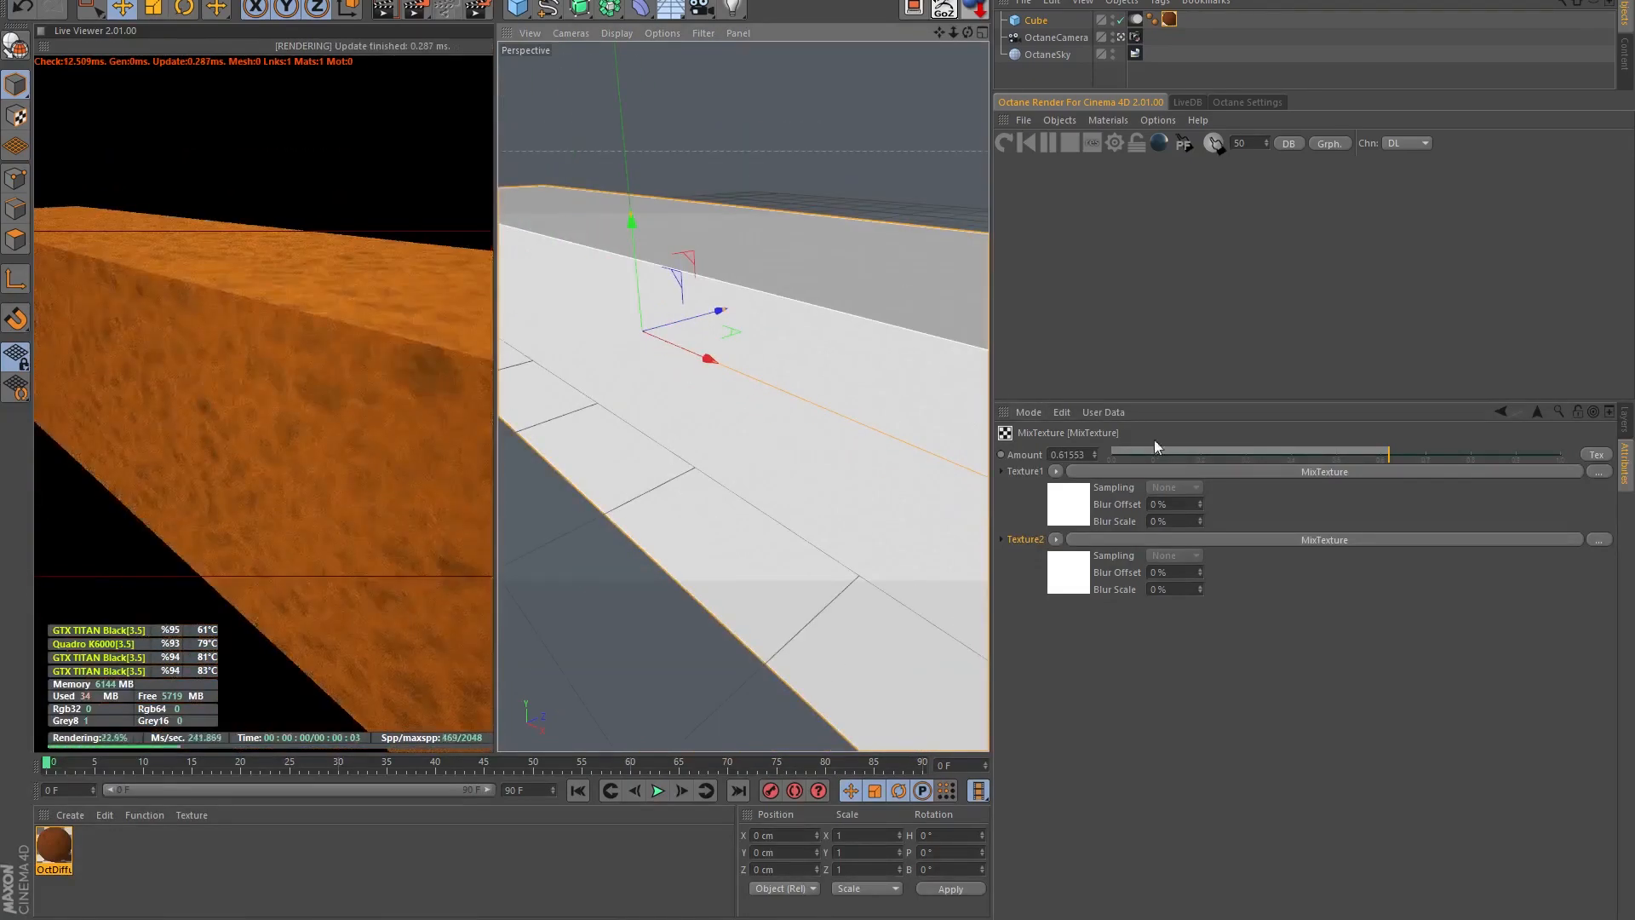
left_click_drag(1322, 454, 1319, 453)
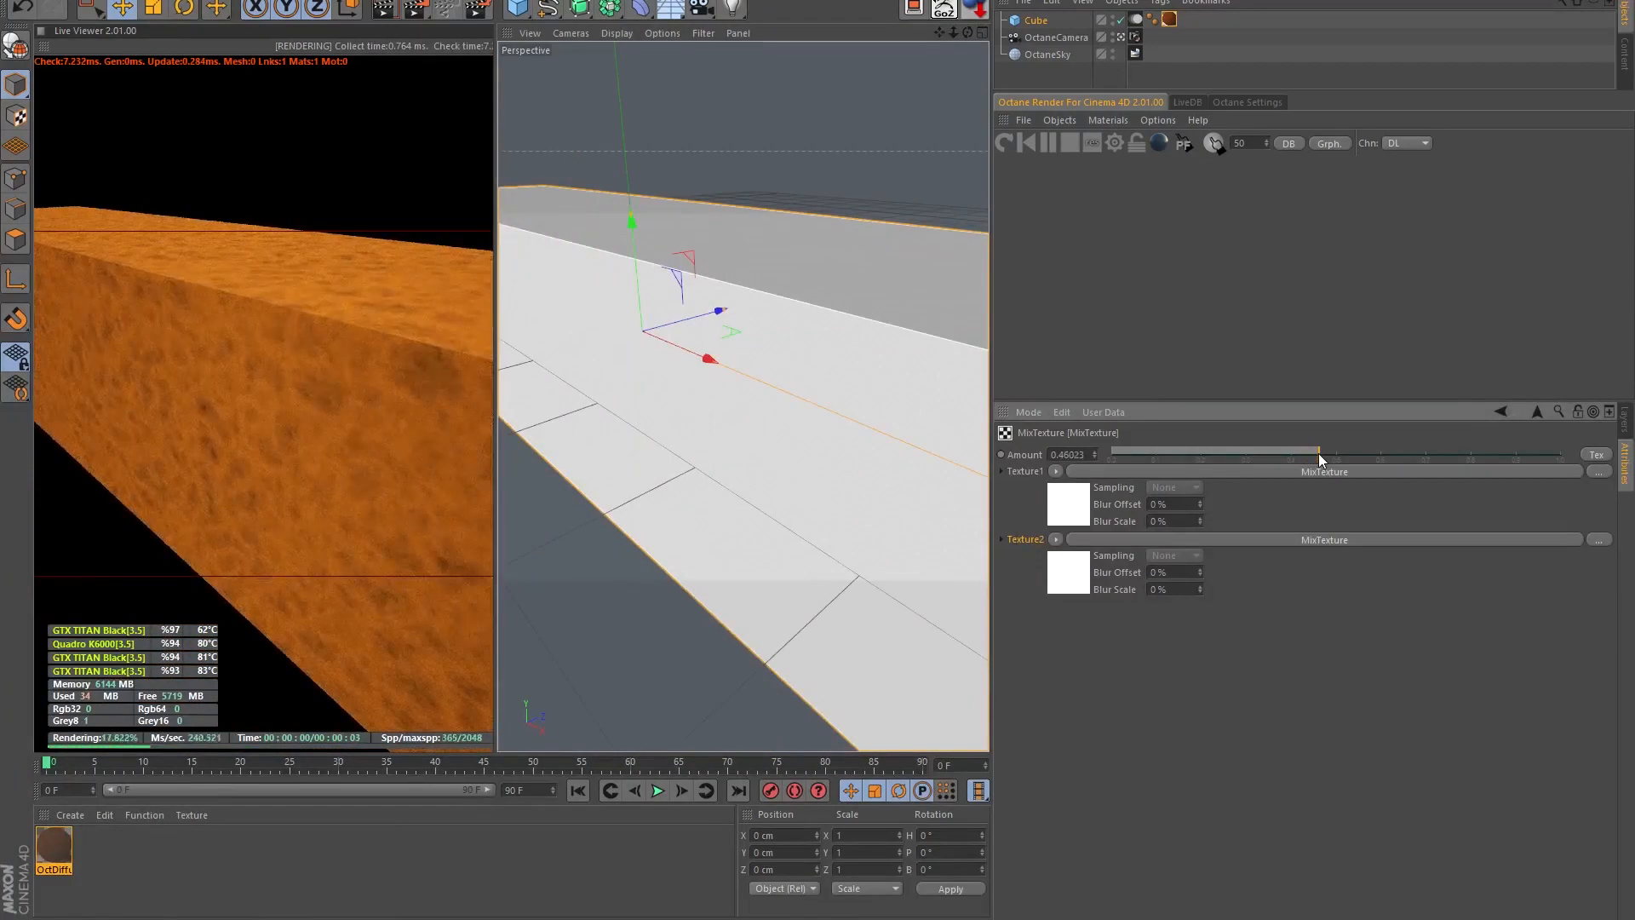
scroll(891, 381, "down", 5)
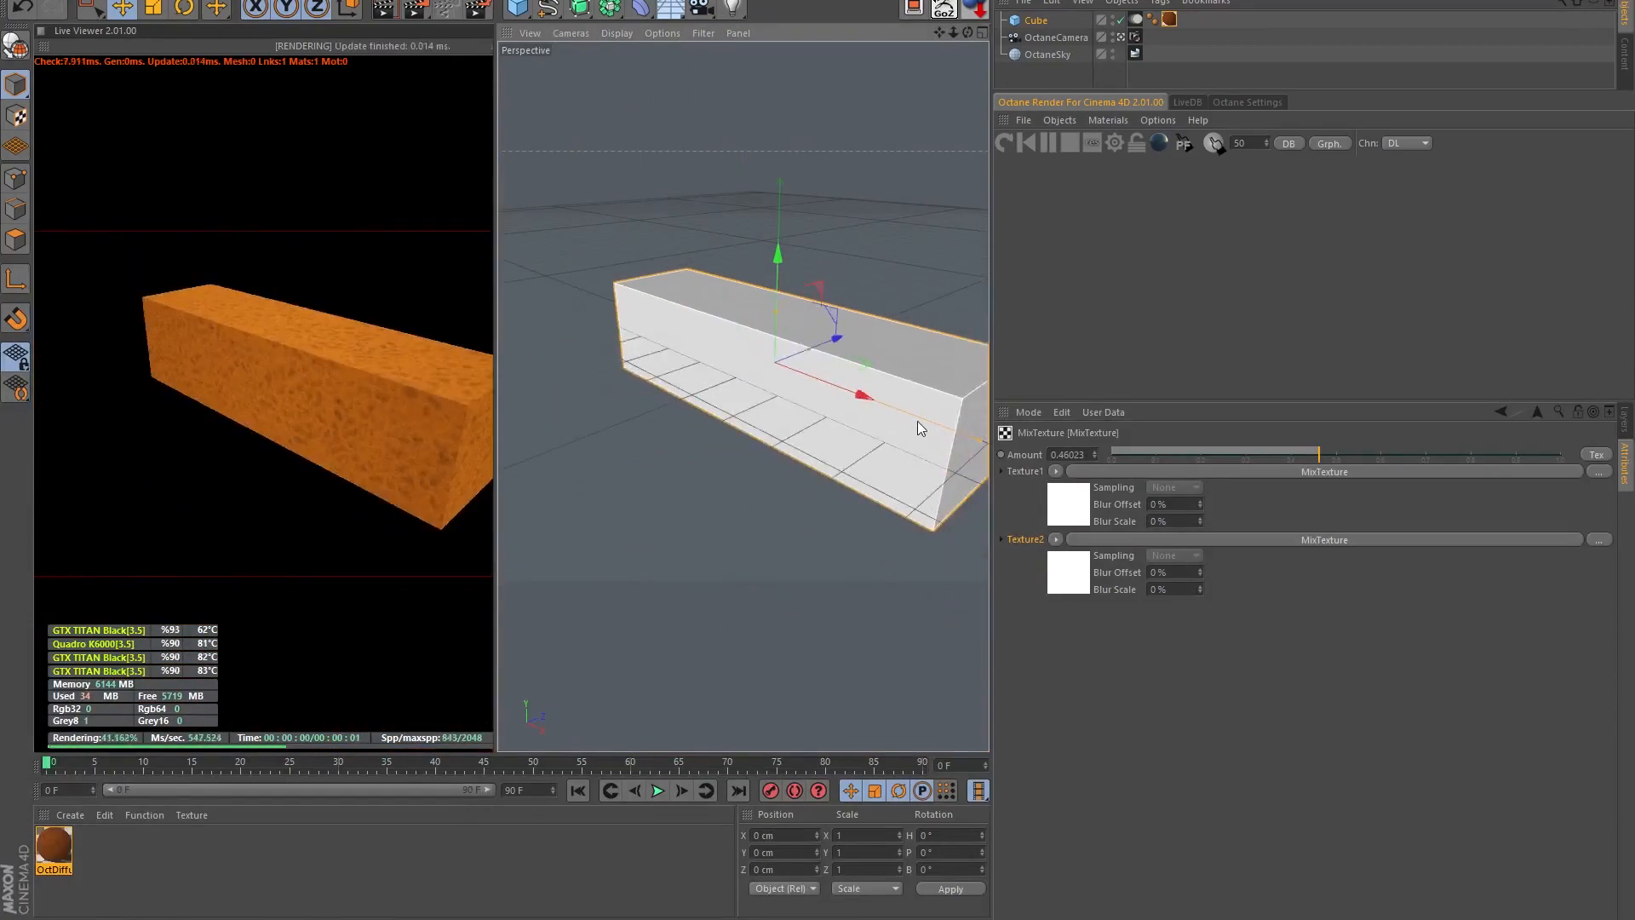
- Shift the parent MixTexture's balance by setting its Amount to about 0.65
scroll(857, 411, "down", 2)
left_click_drag(1349, 453, 1402, 452)
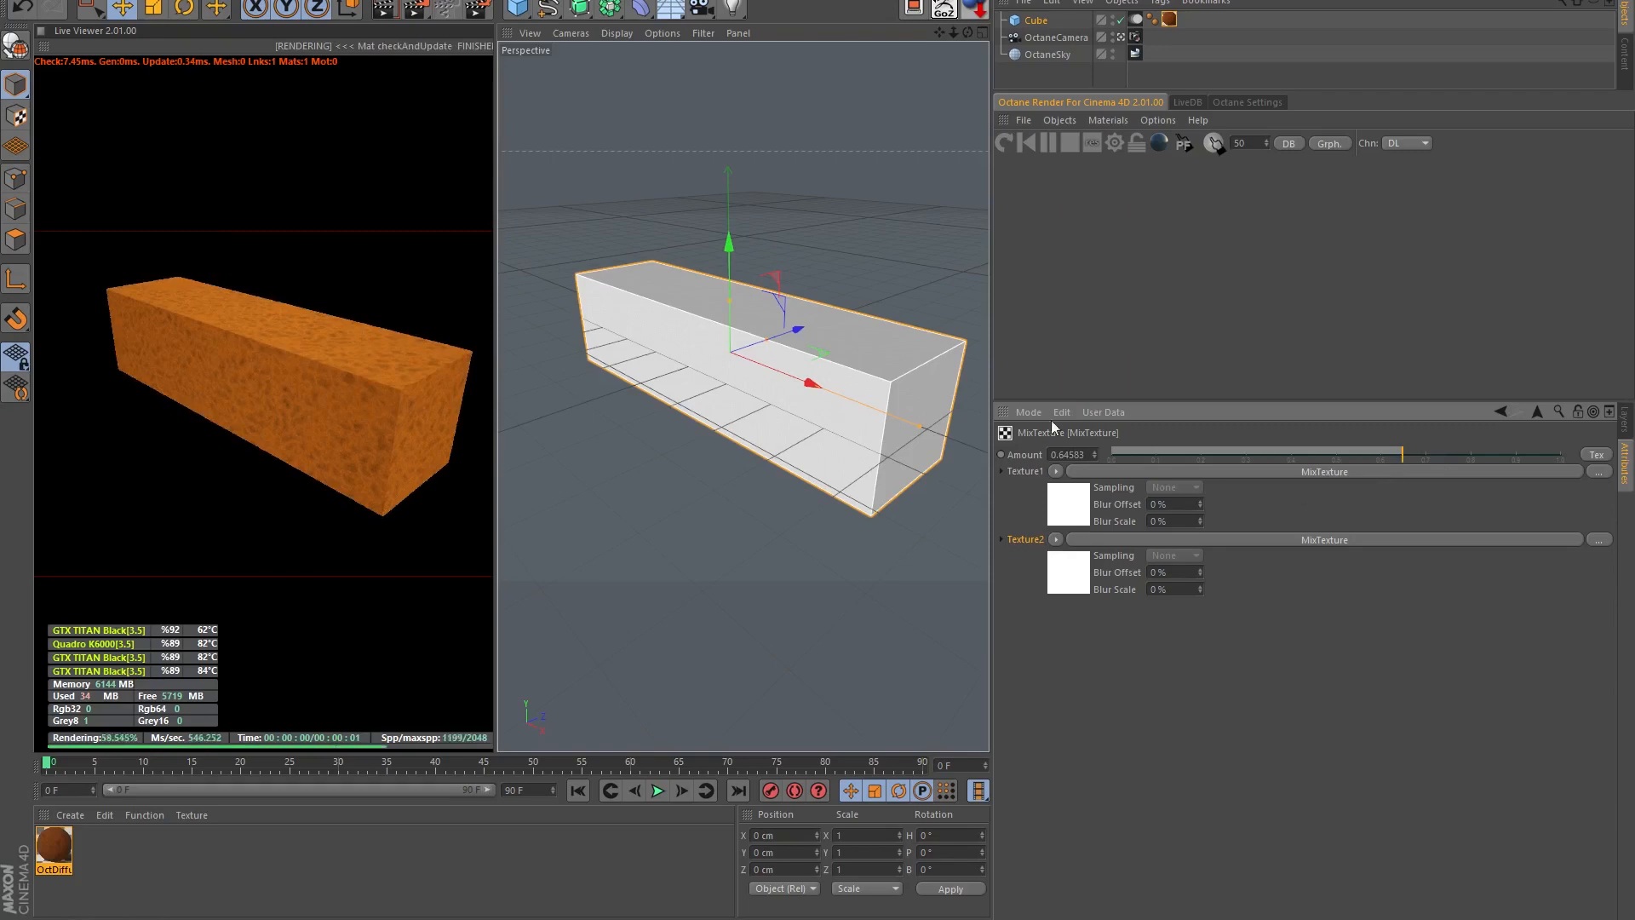
scroll(886, 361, "up", 3)
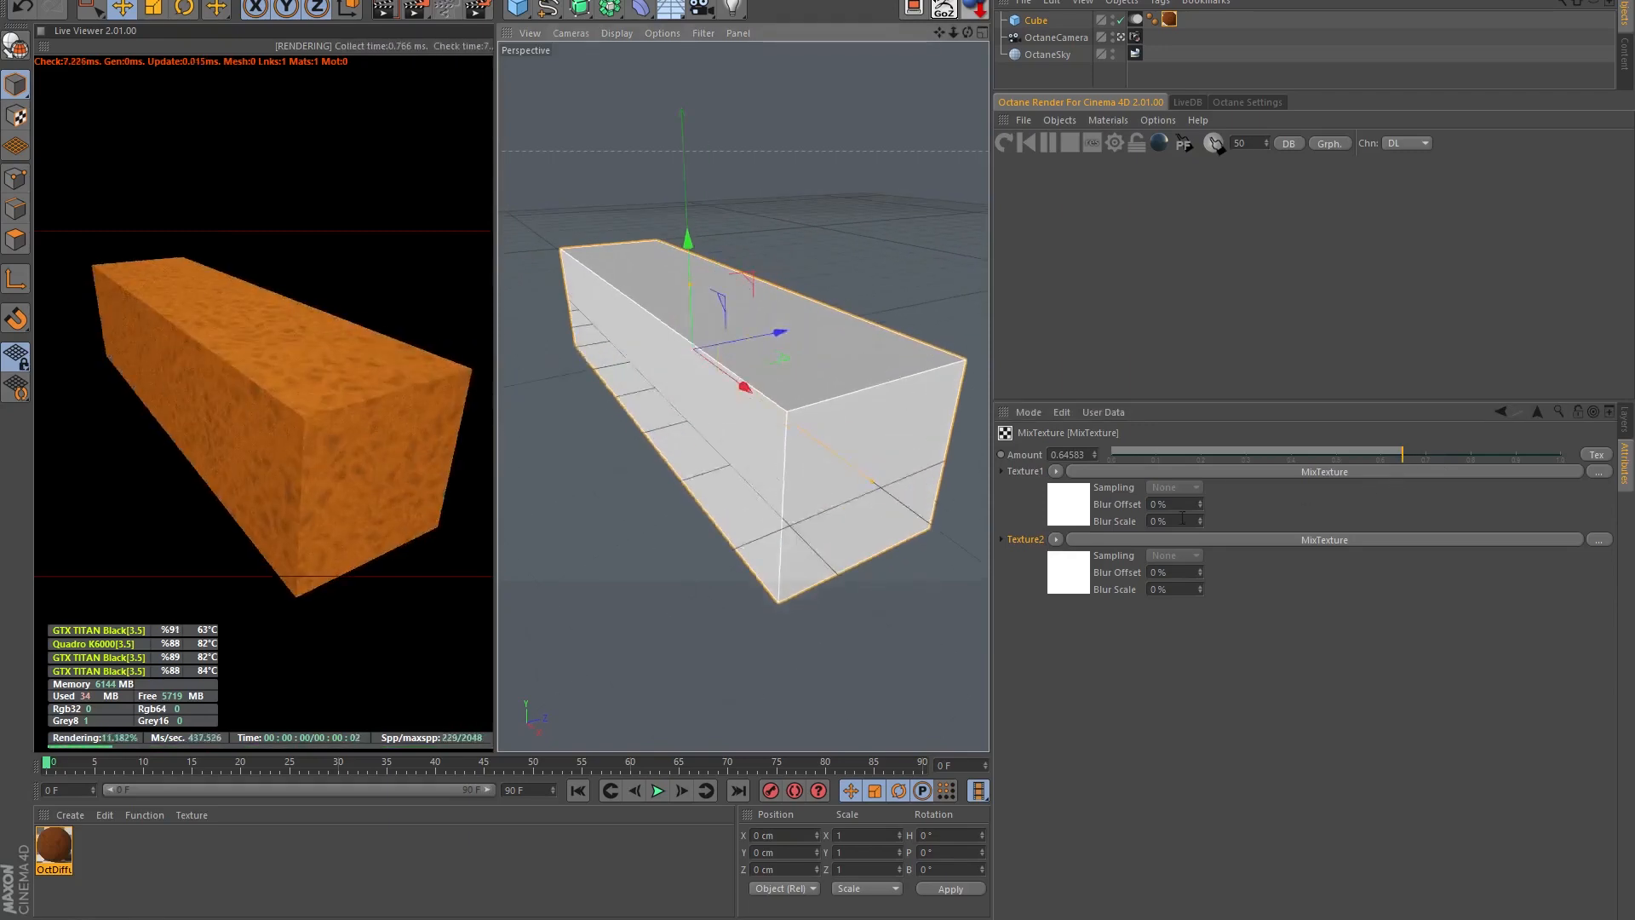
- Set Octaves to 5 in the Turbulence texture of the parent's Texture2 mix and return to that mix's settings
left_click(1293, 540)
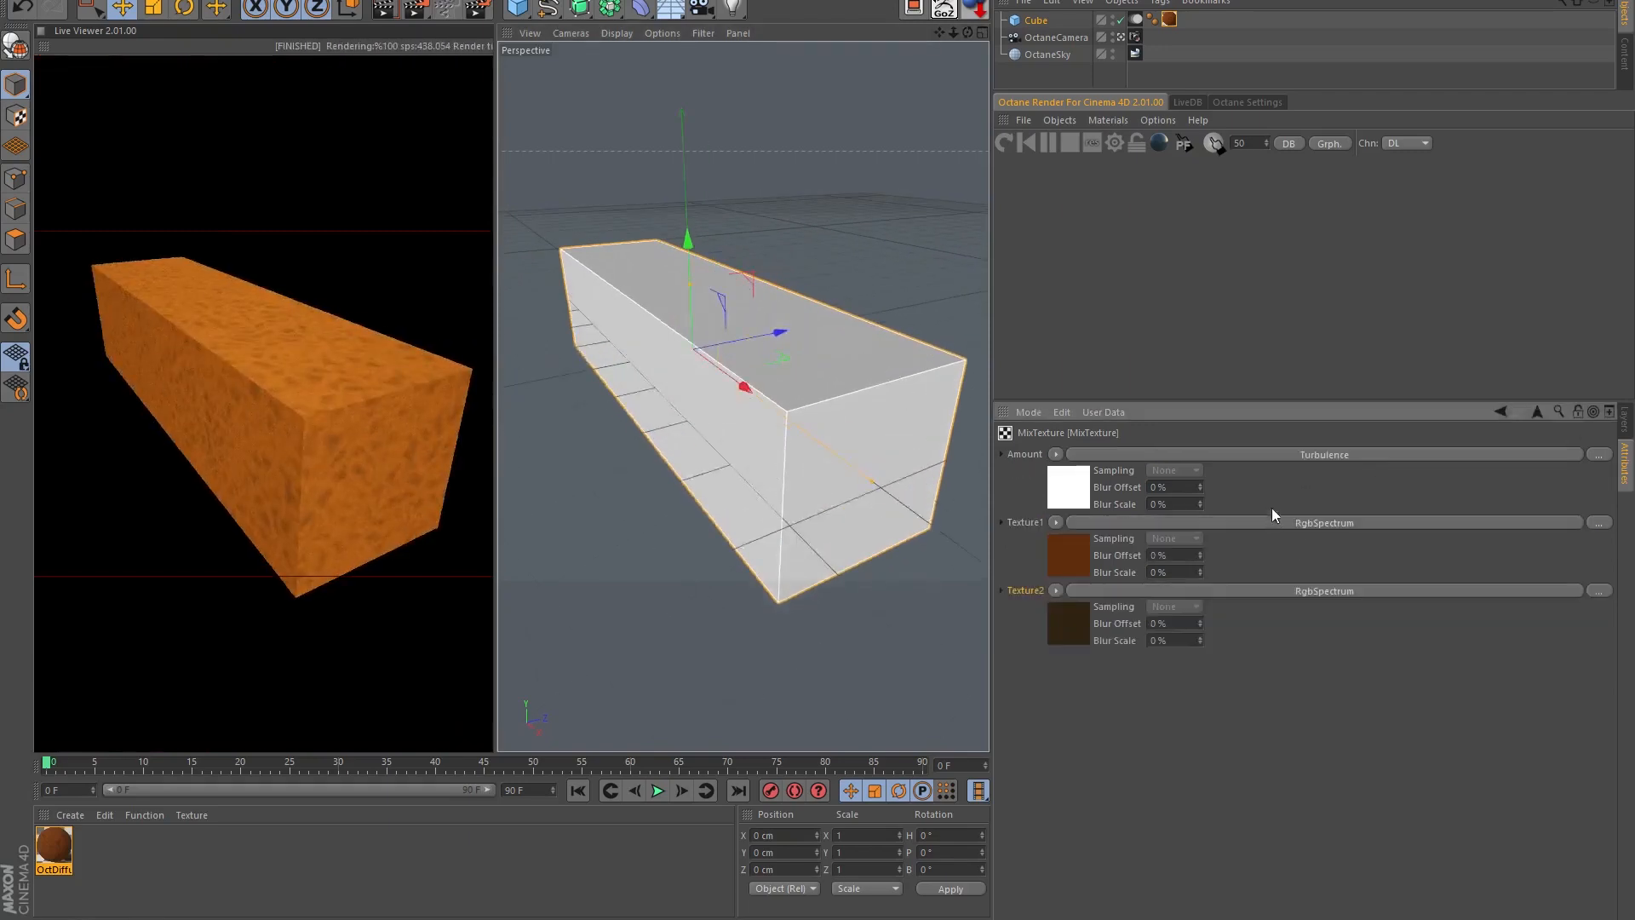
left_click(1285, 457)
left_click_drag(1155, 492, 1326, 495)
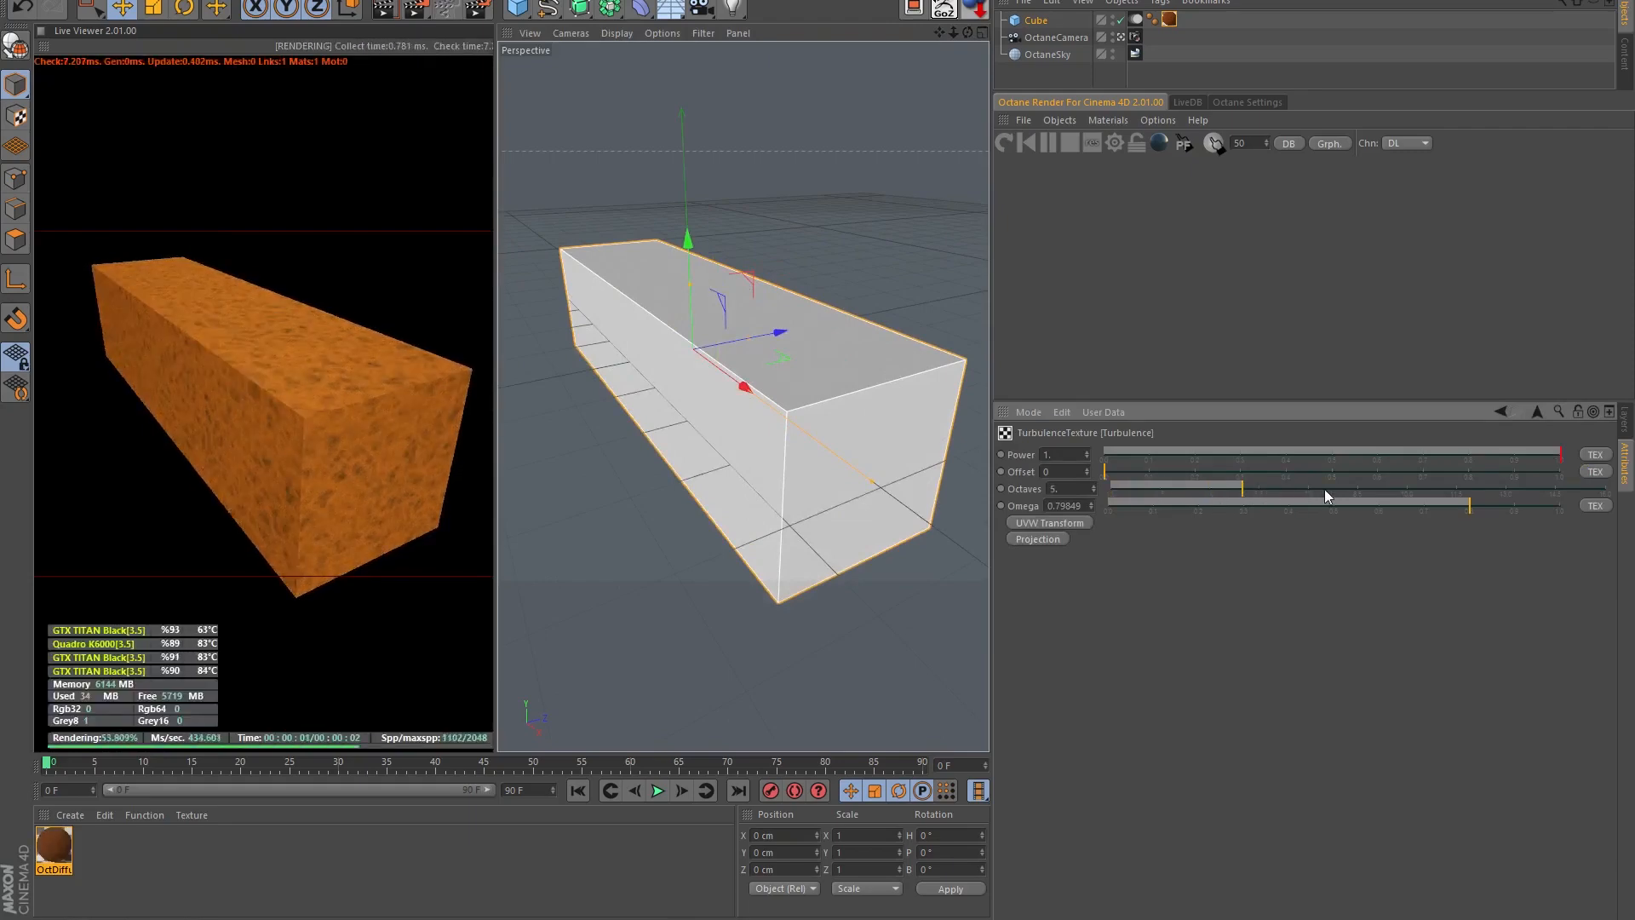
left_click(1536, 409)
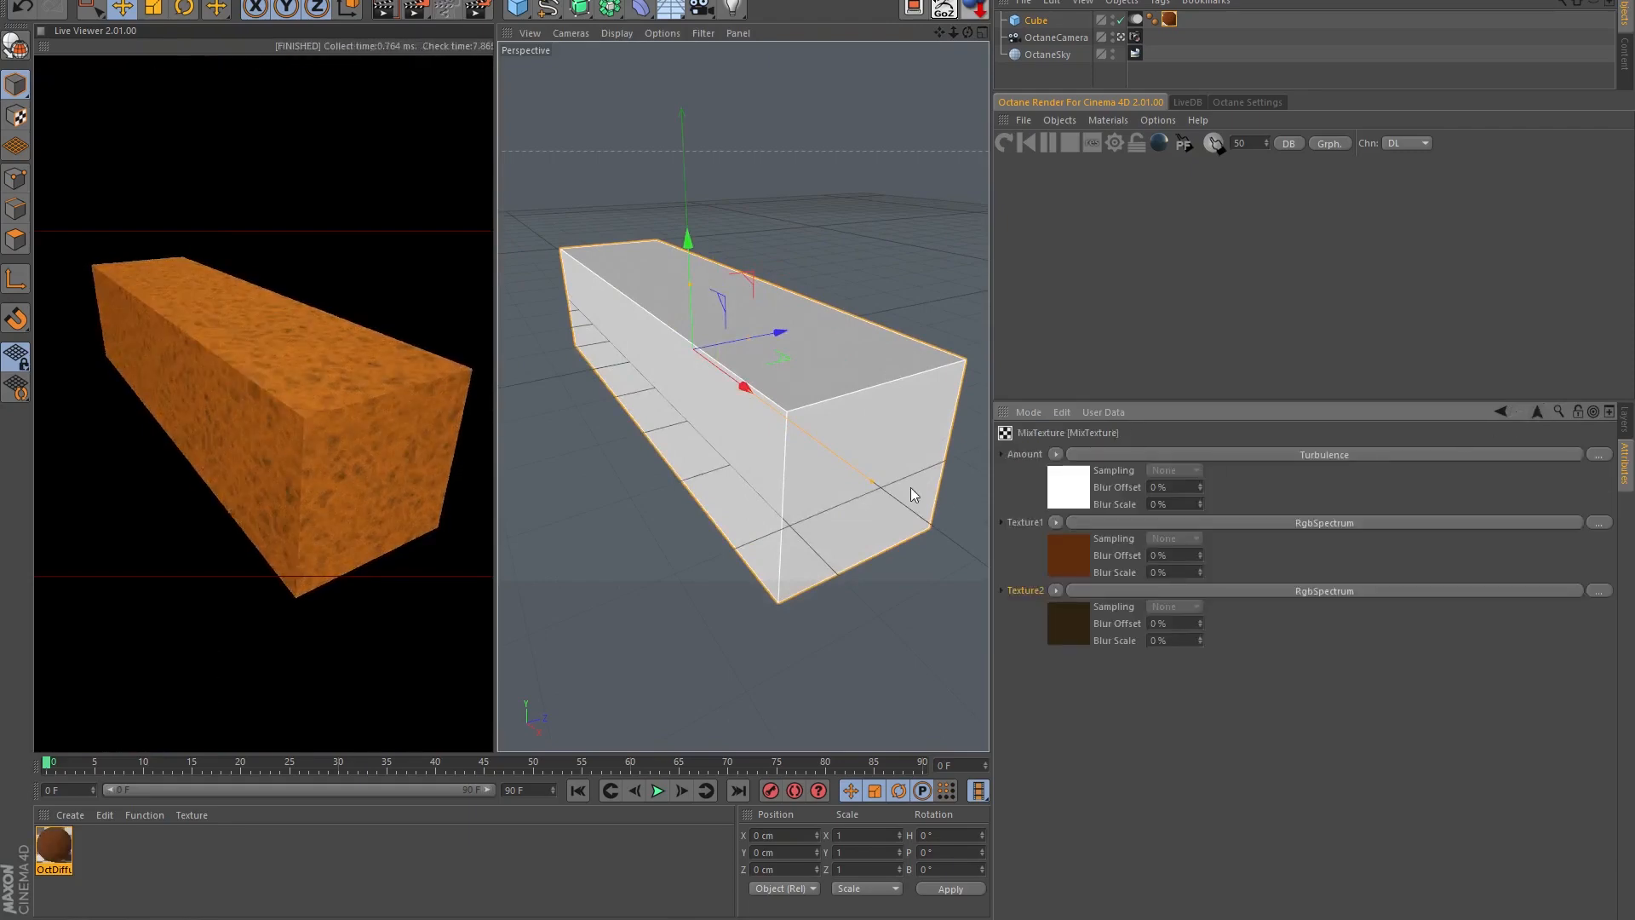
left_click_drag(911, 488, 954, 470, "alt")
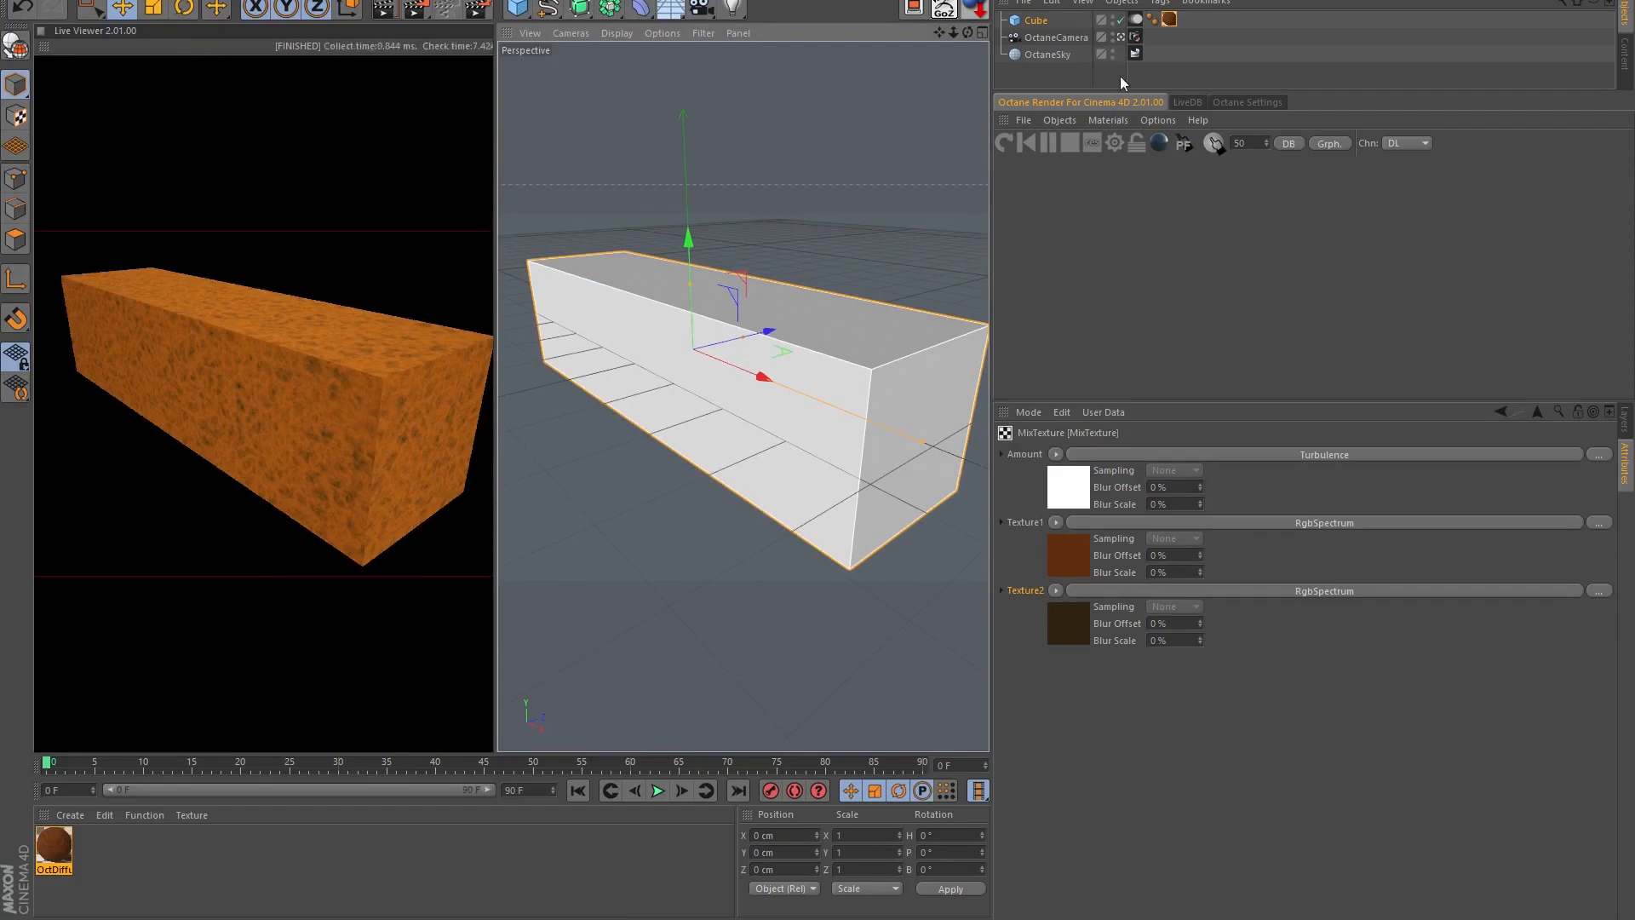
- Rename the cube's diffuse material to Rust
left_click(1170, 20)
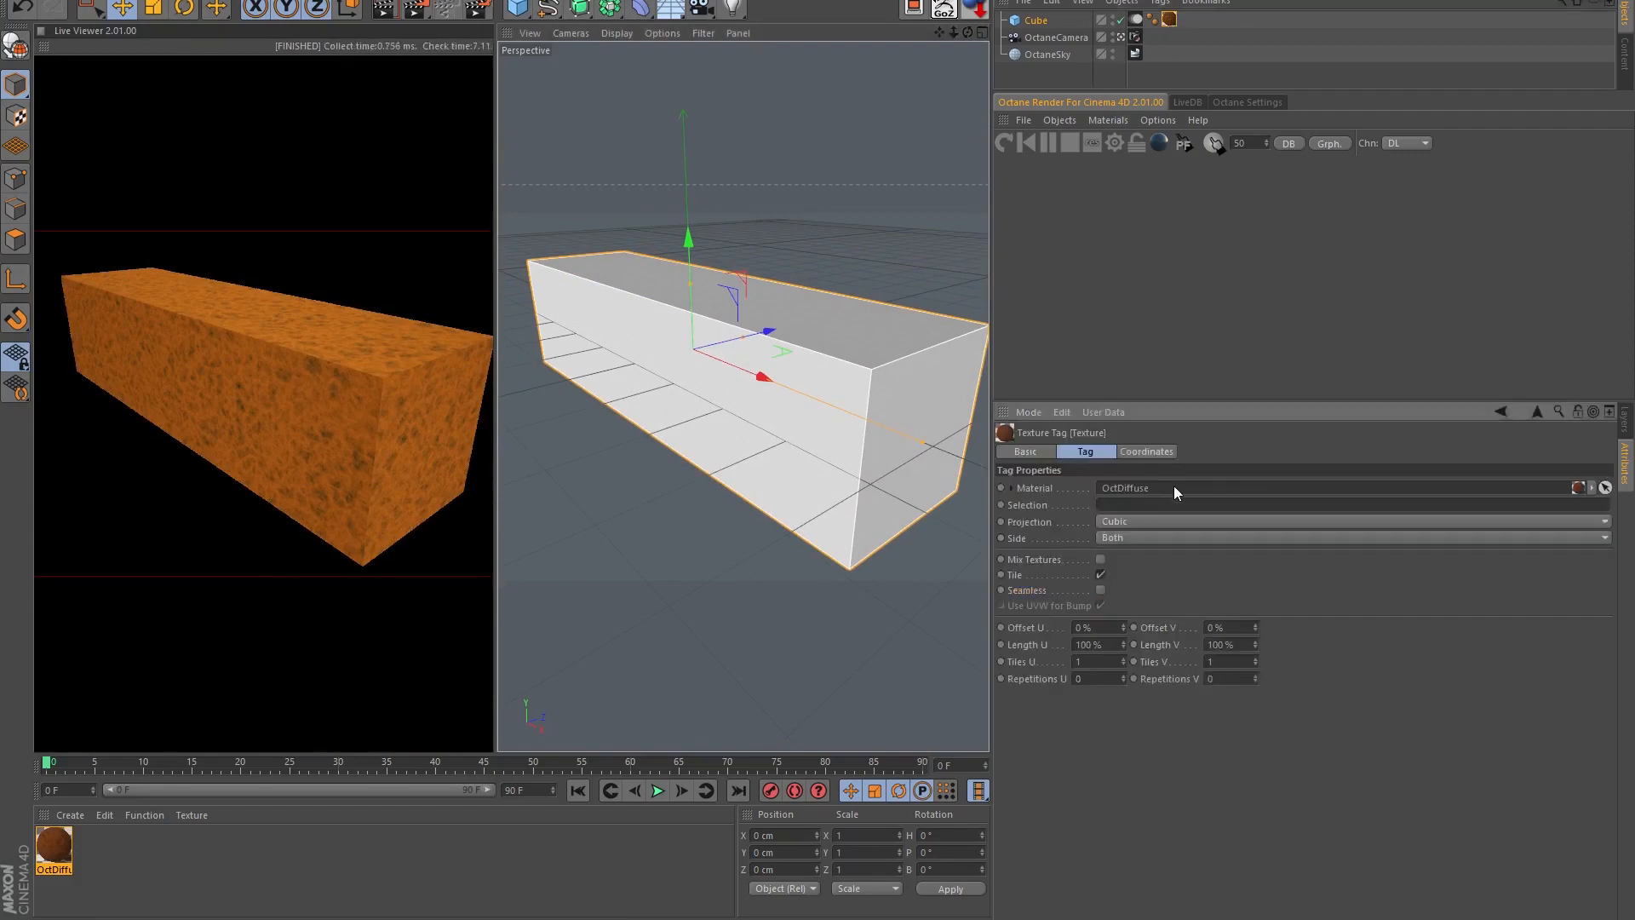
double_click(60, 848)
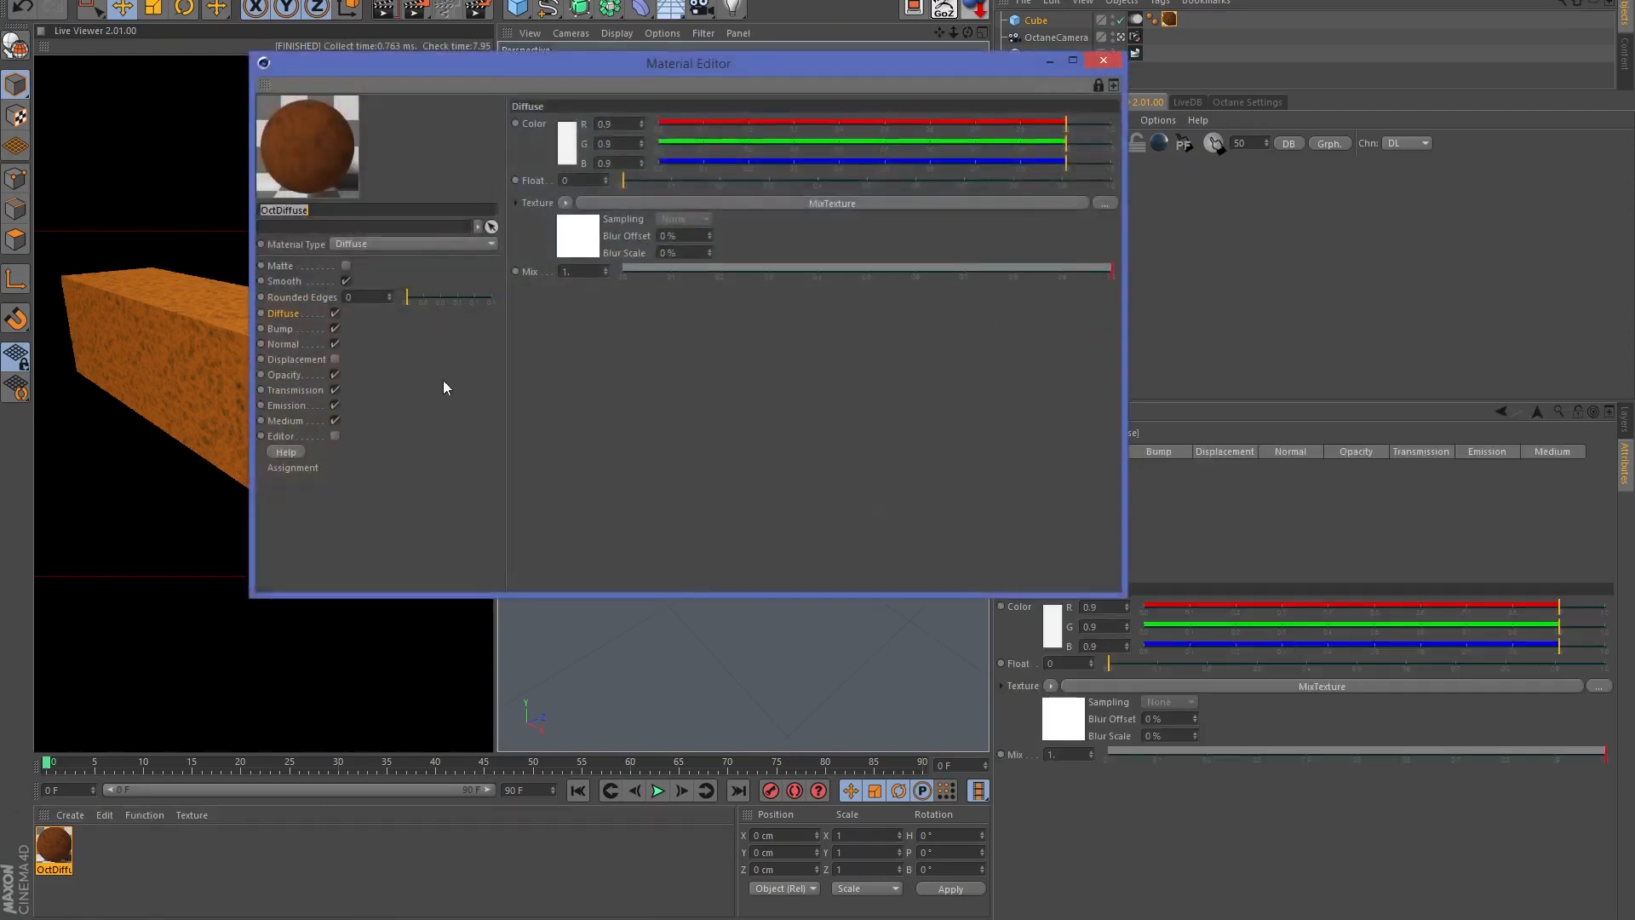
type("Rust")
key("Return")
left_click(1105, 59)
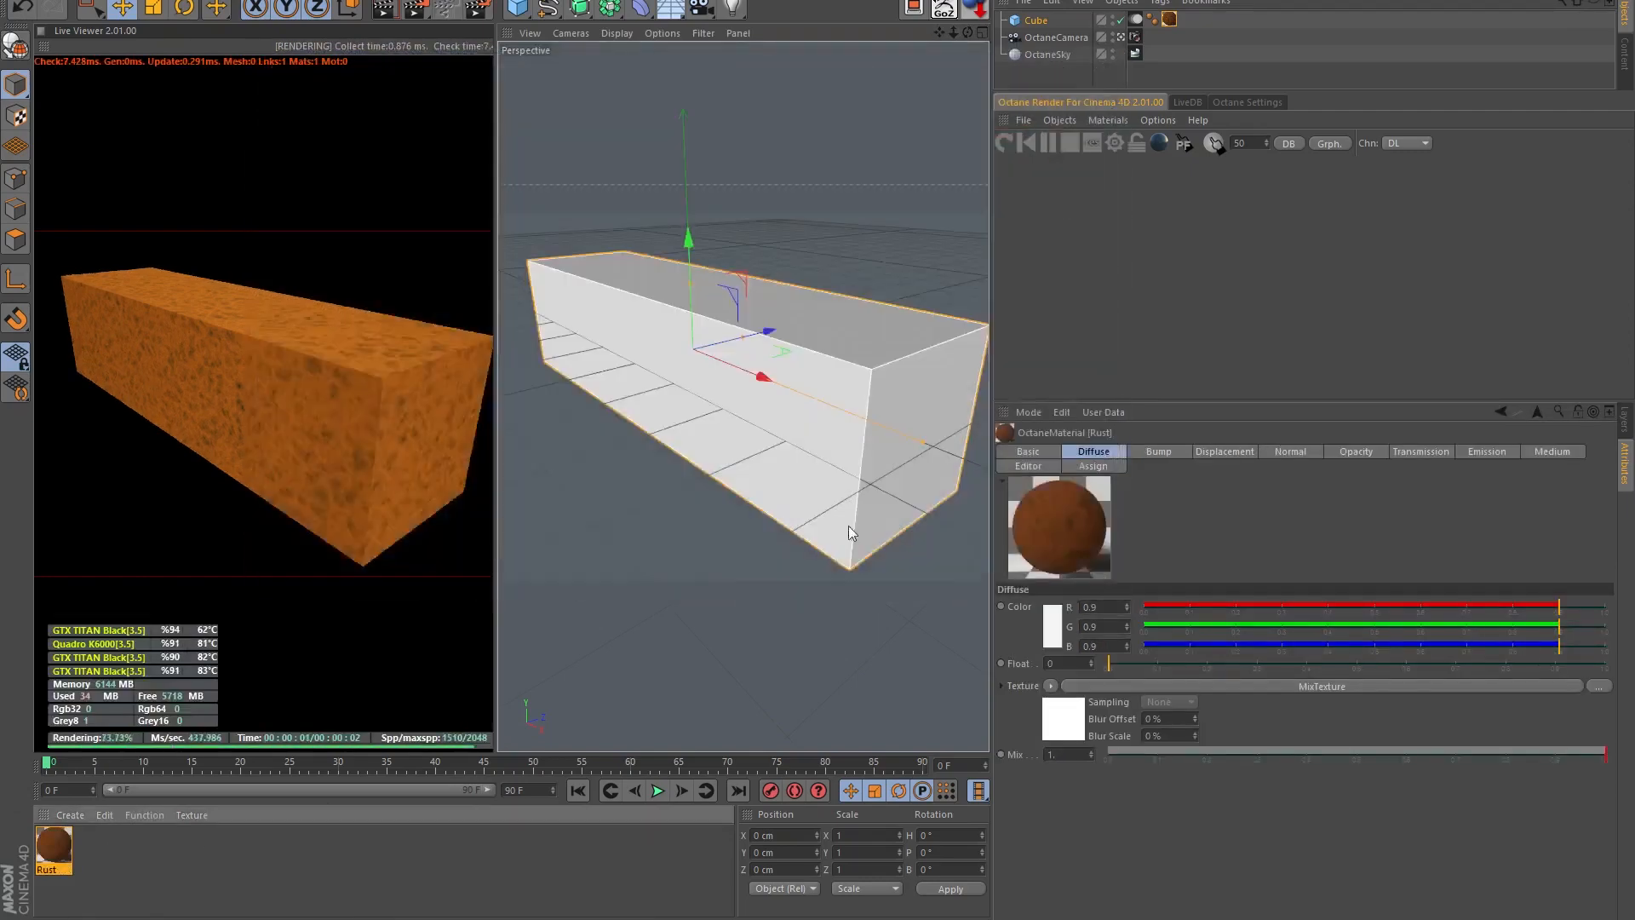
- Create an Octane Glossy material and name it Metal
left_click(1104, 121)
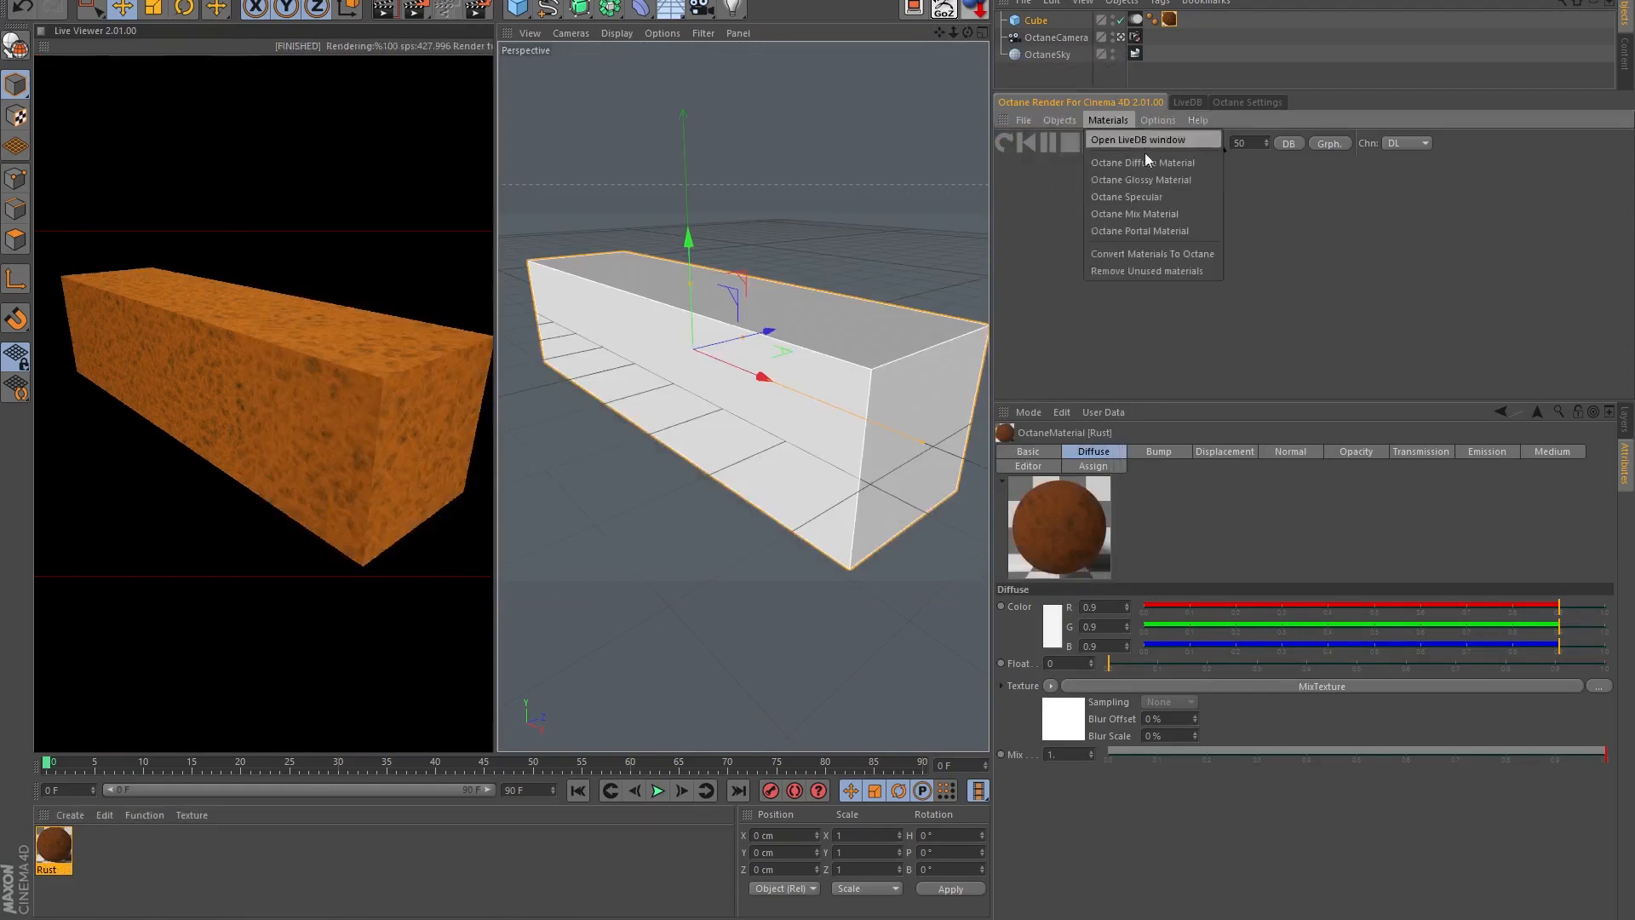
left_click(1157, 179)
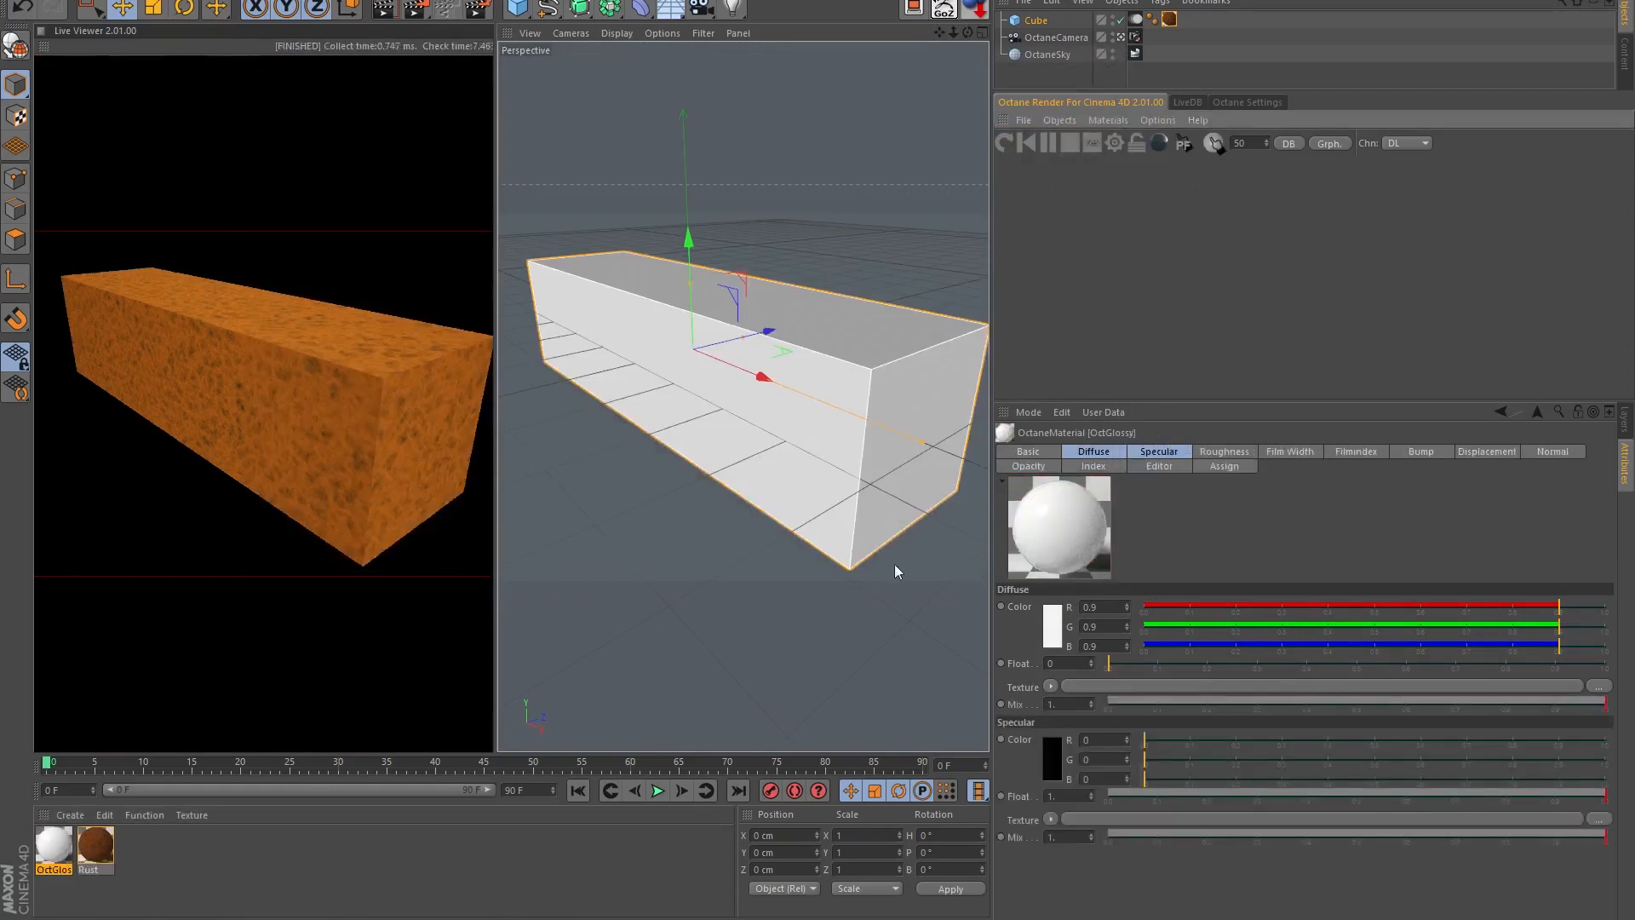
left_click(1036, 455)
double_click(1102, 605)
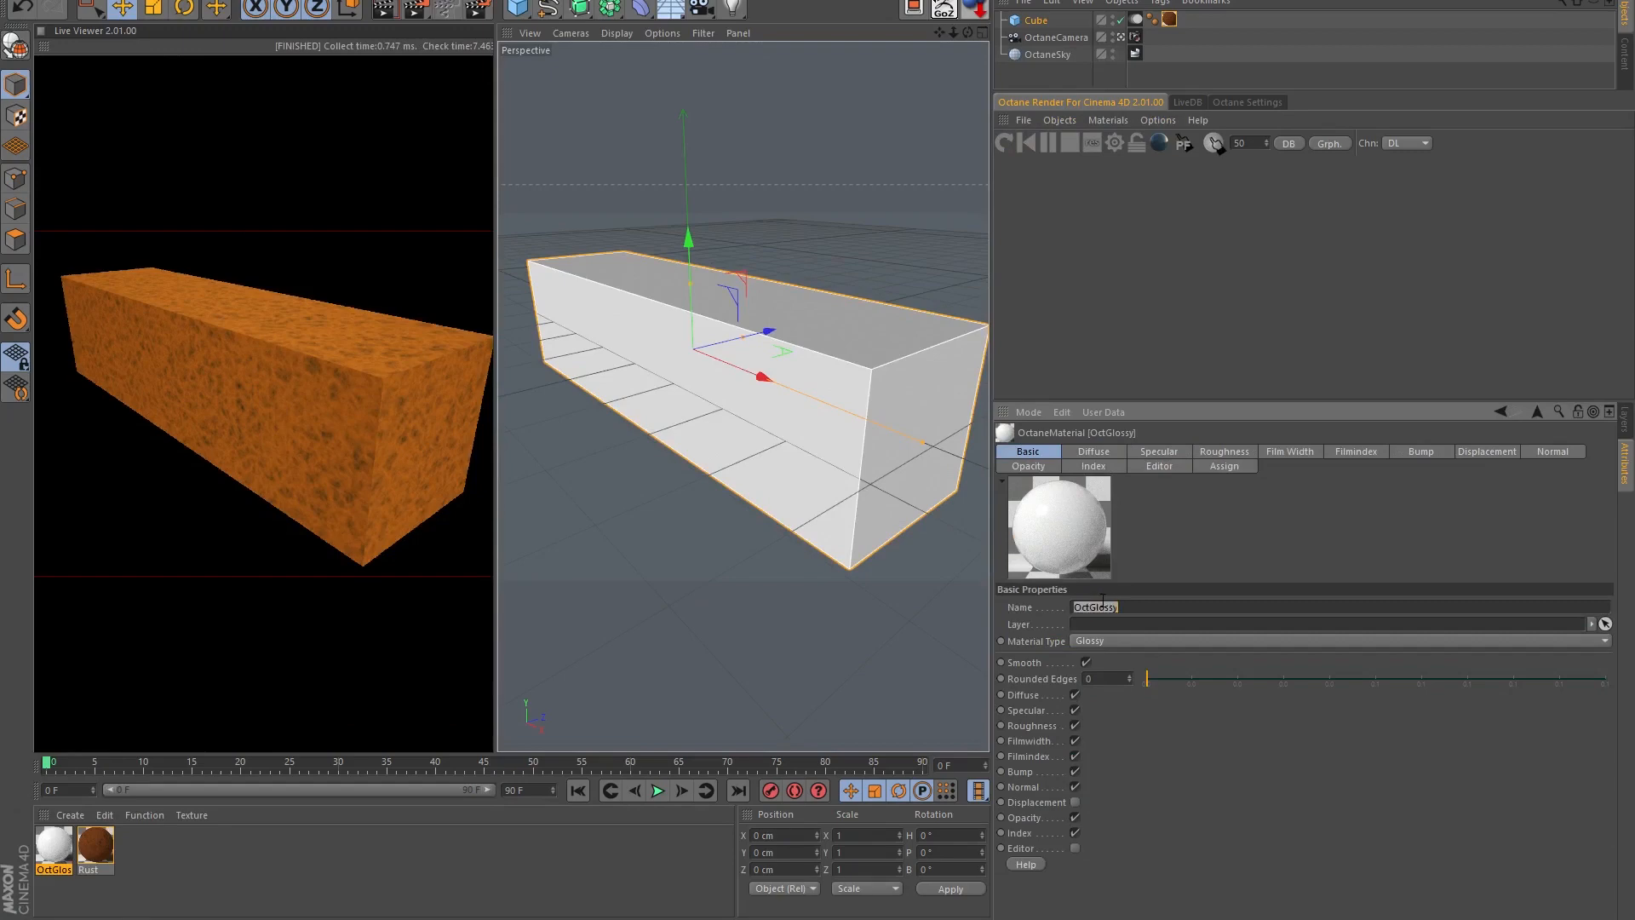
type("Metal")
key("Return")
- Set the Metal material's Index to 1 and its Diffuse colour to the black preset
left_click(1099, 469)
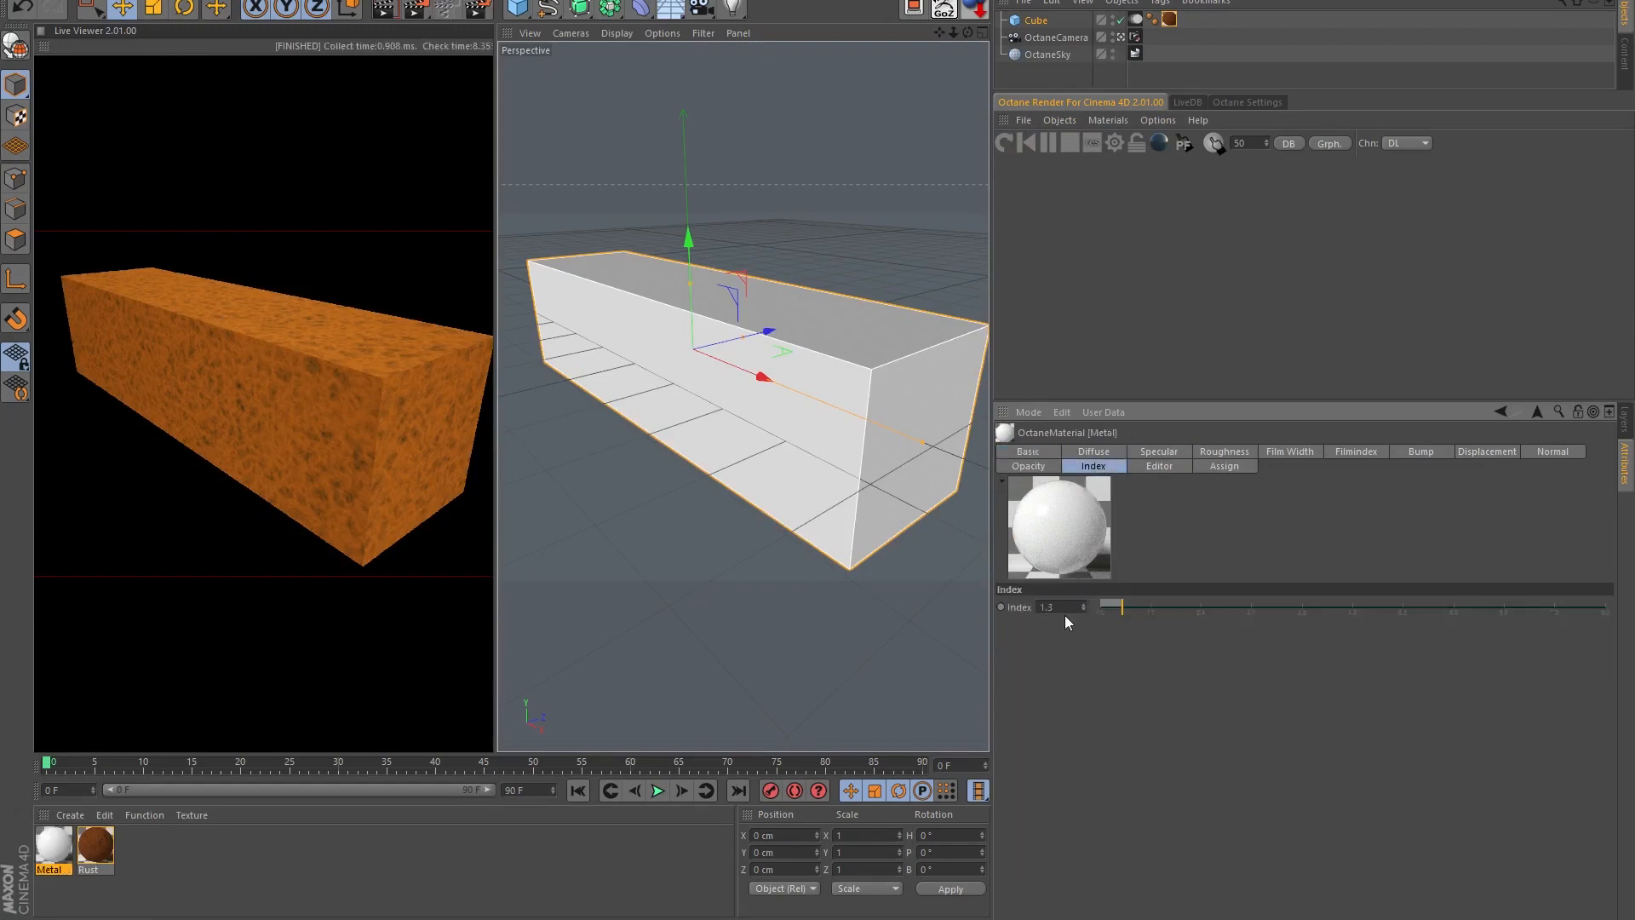
type("1")
key("Return")
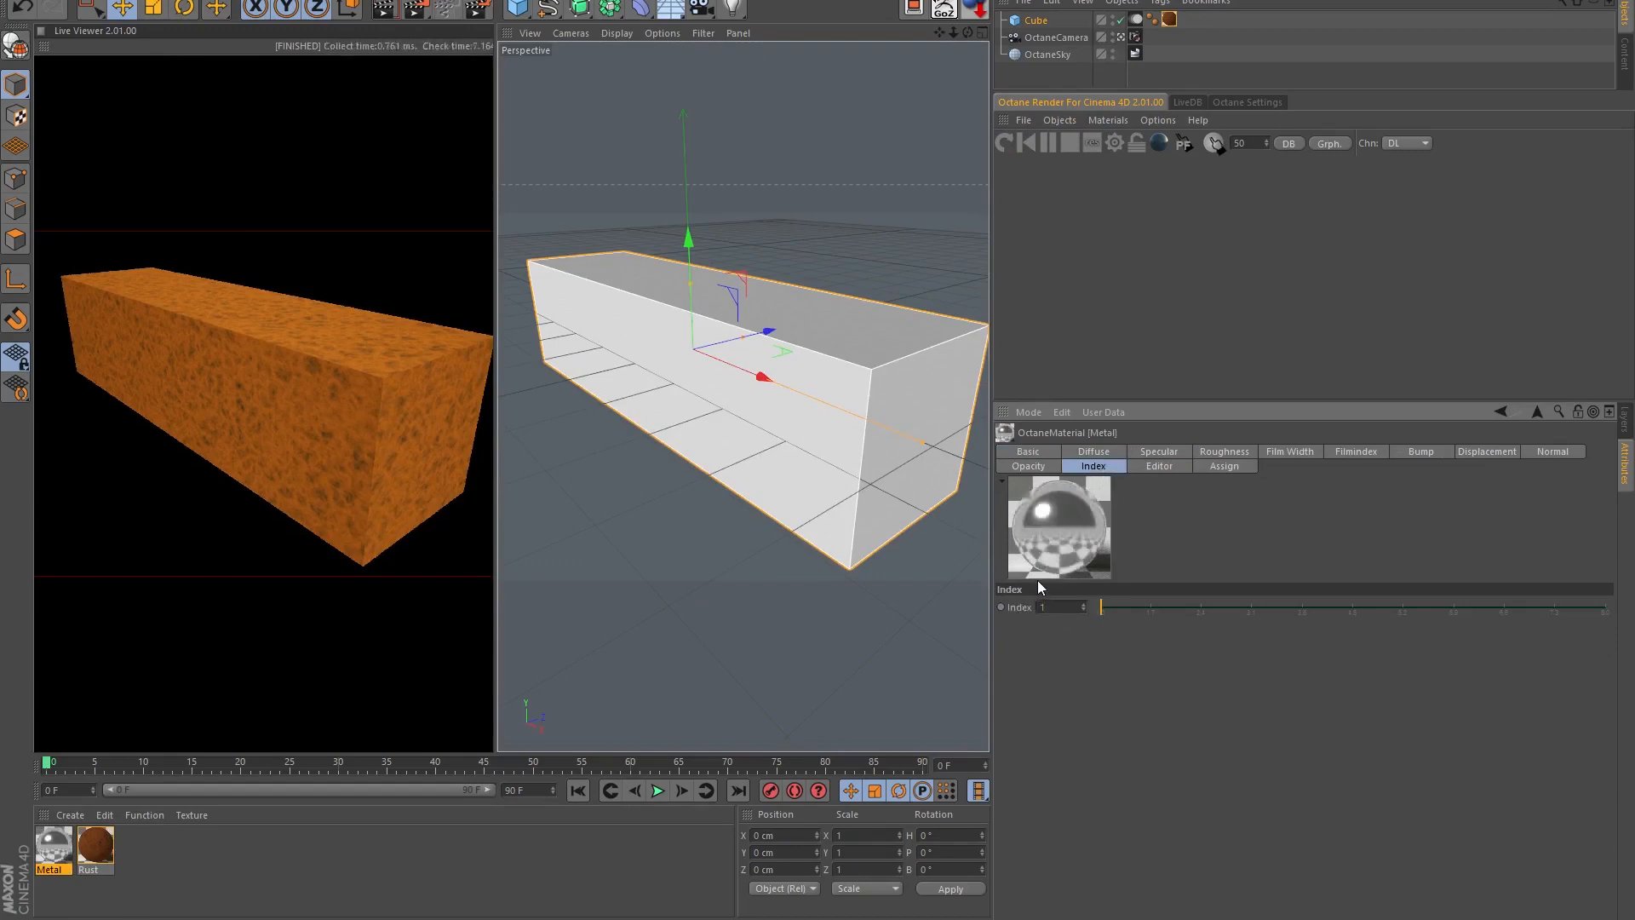
left_click(1115, 448)
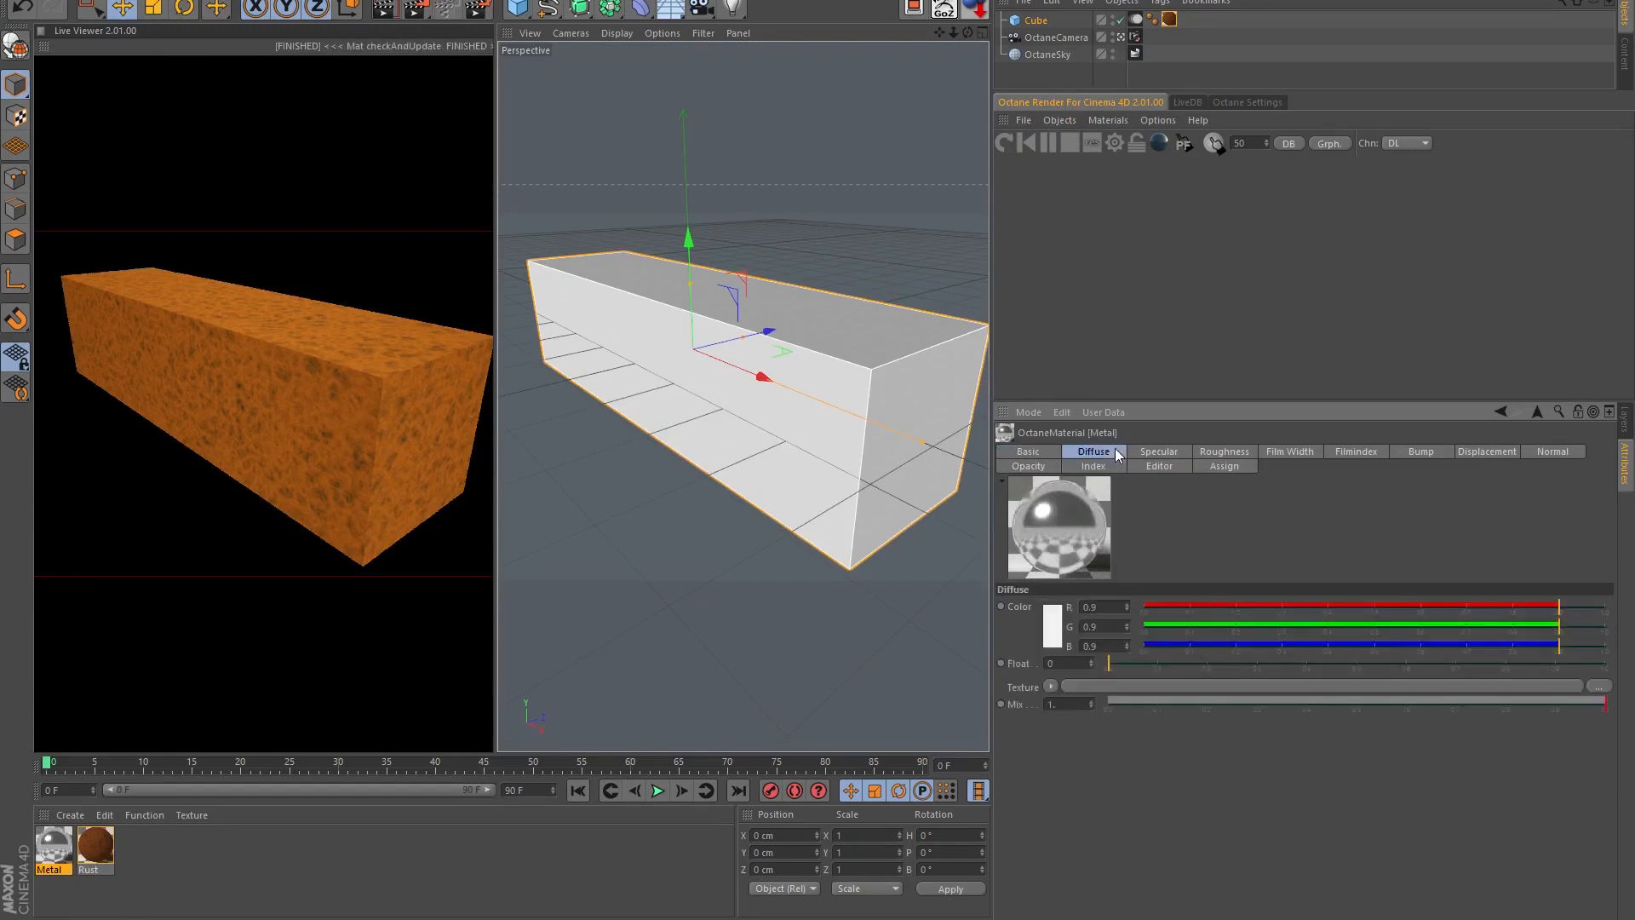
left_click(1055, 627)
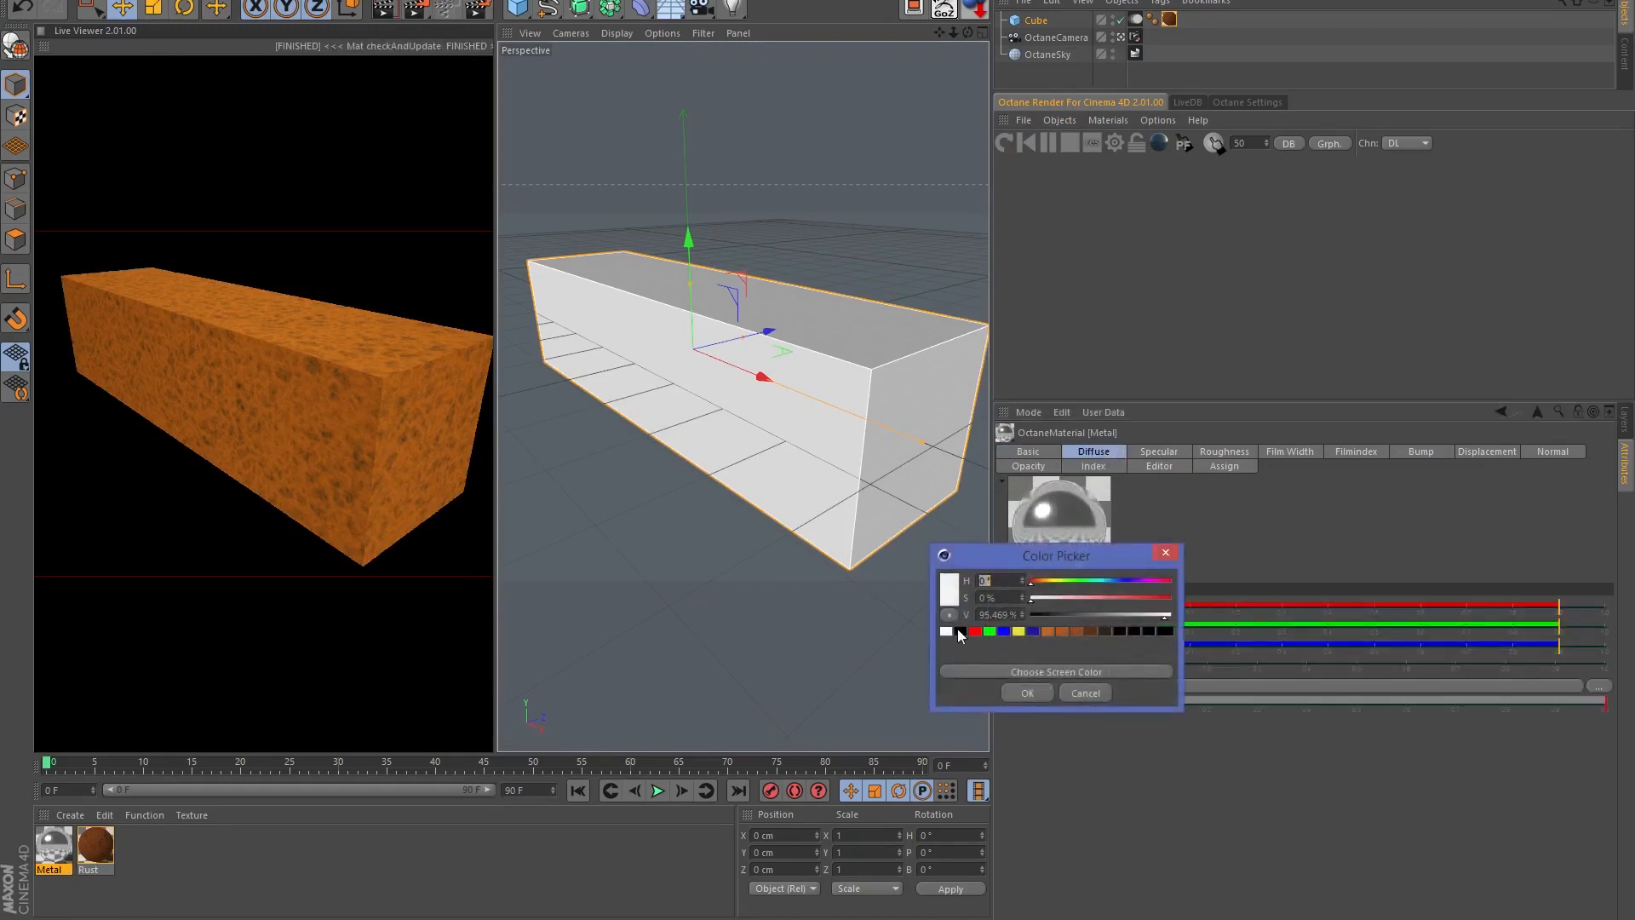
left_click(959, 630)
left_click(1028, 693)
- Set the Metal material's Specular colour to a neutral grey with V 55%
left_click(1173, 452)
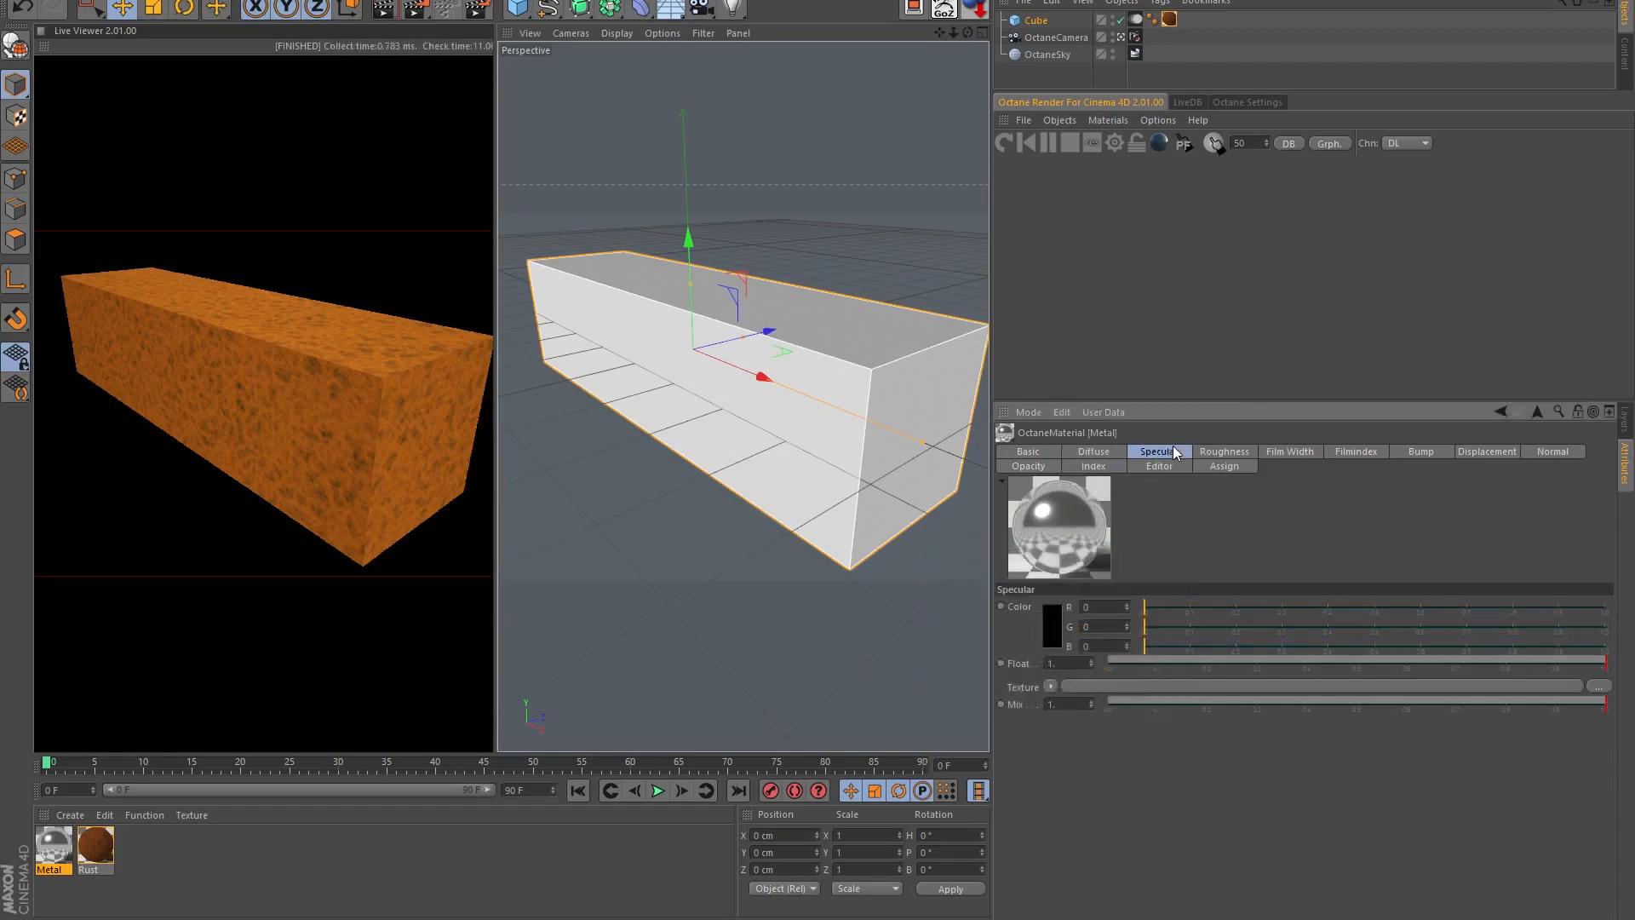
left_click(1053, 641)
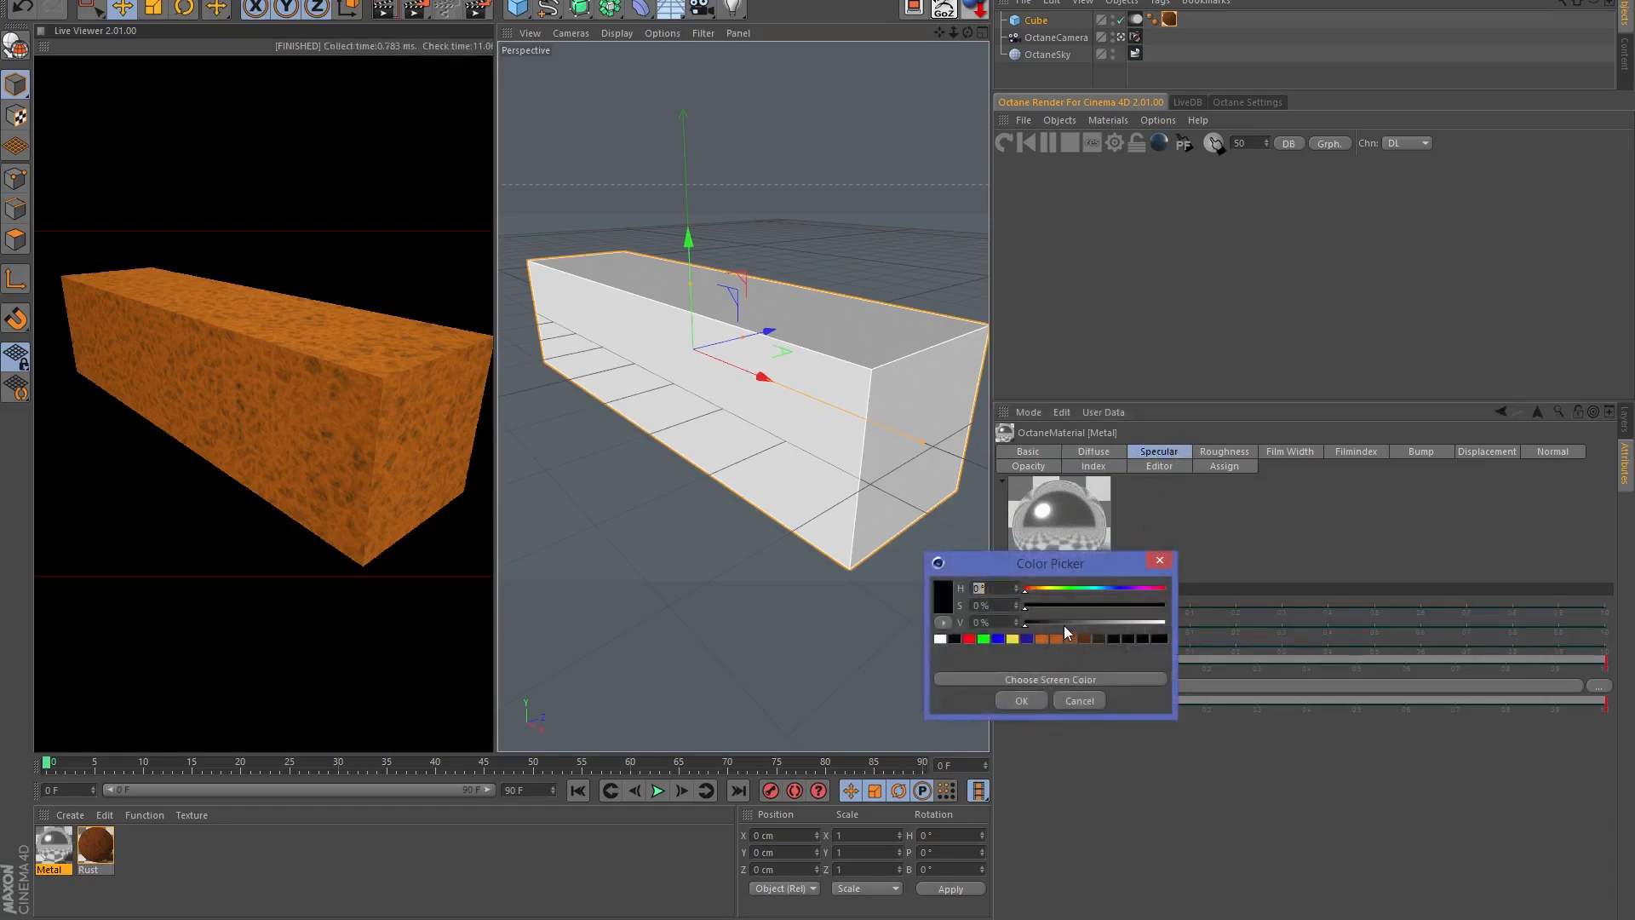
left_click(1095, 626)
left_click_drag(1092, 625, 1101, 625)
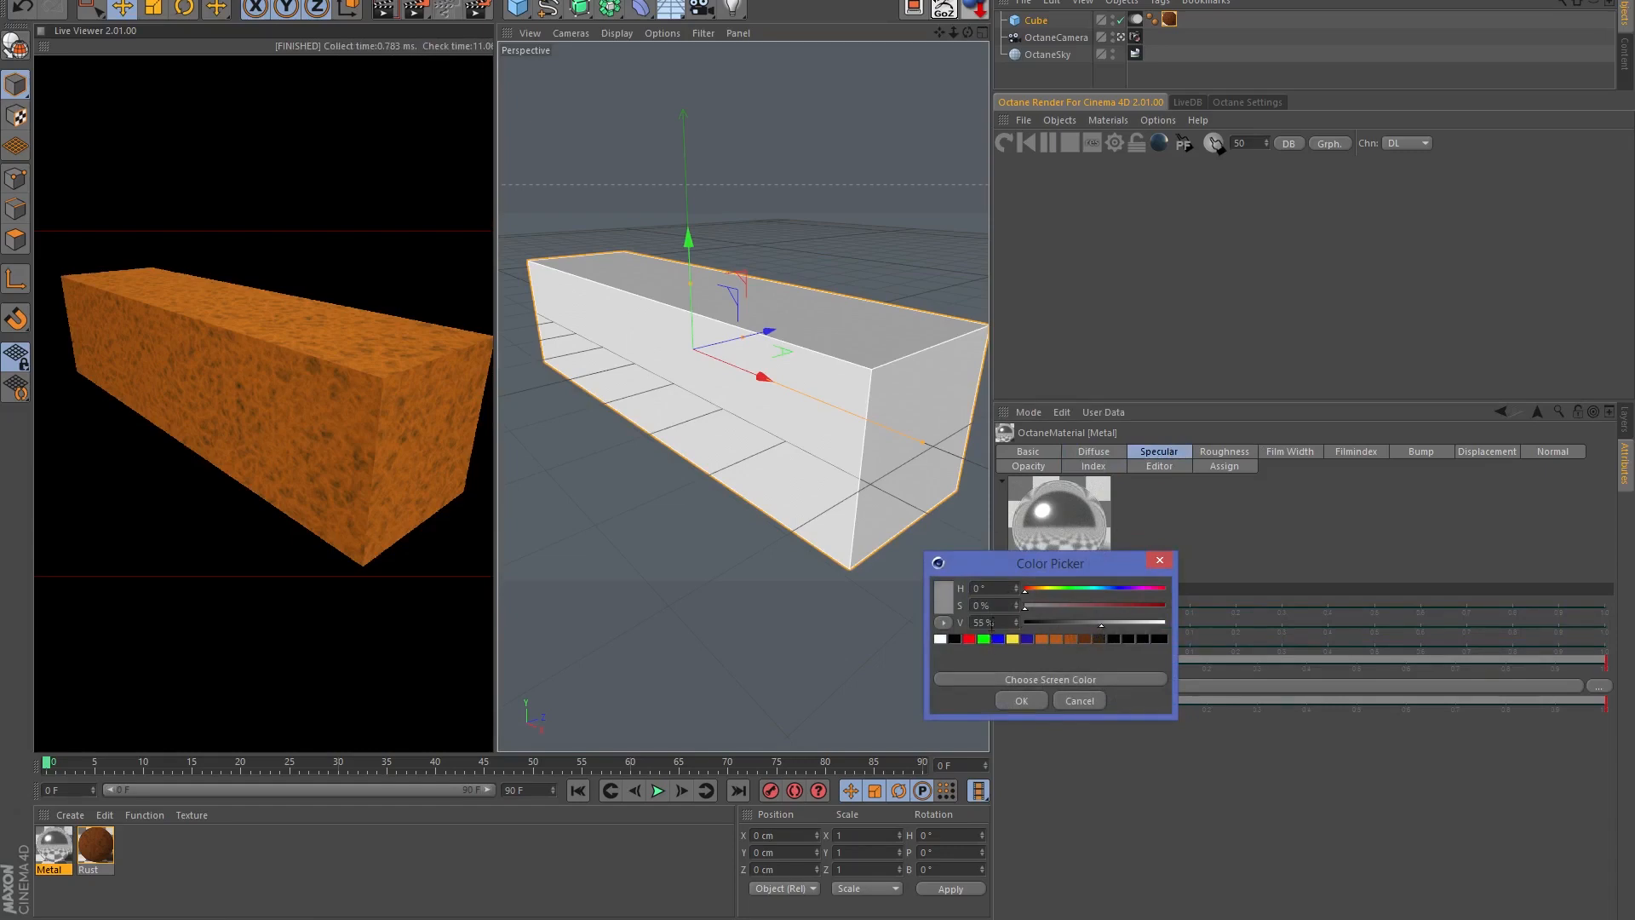
left_click(1005, 700)
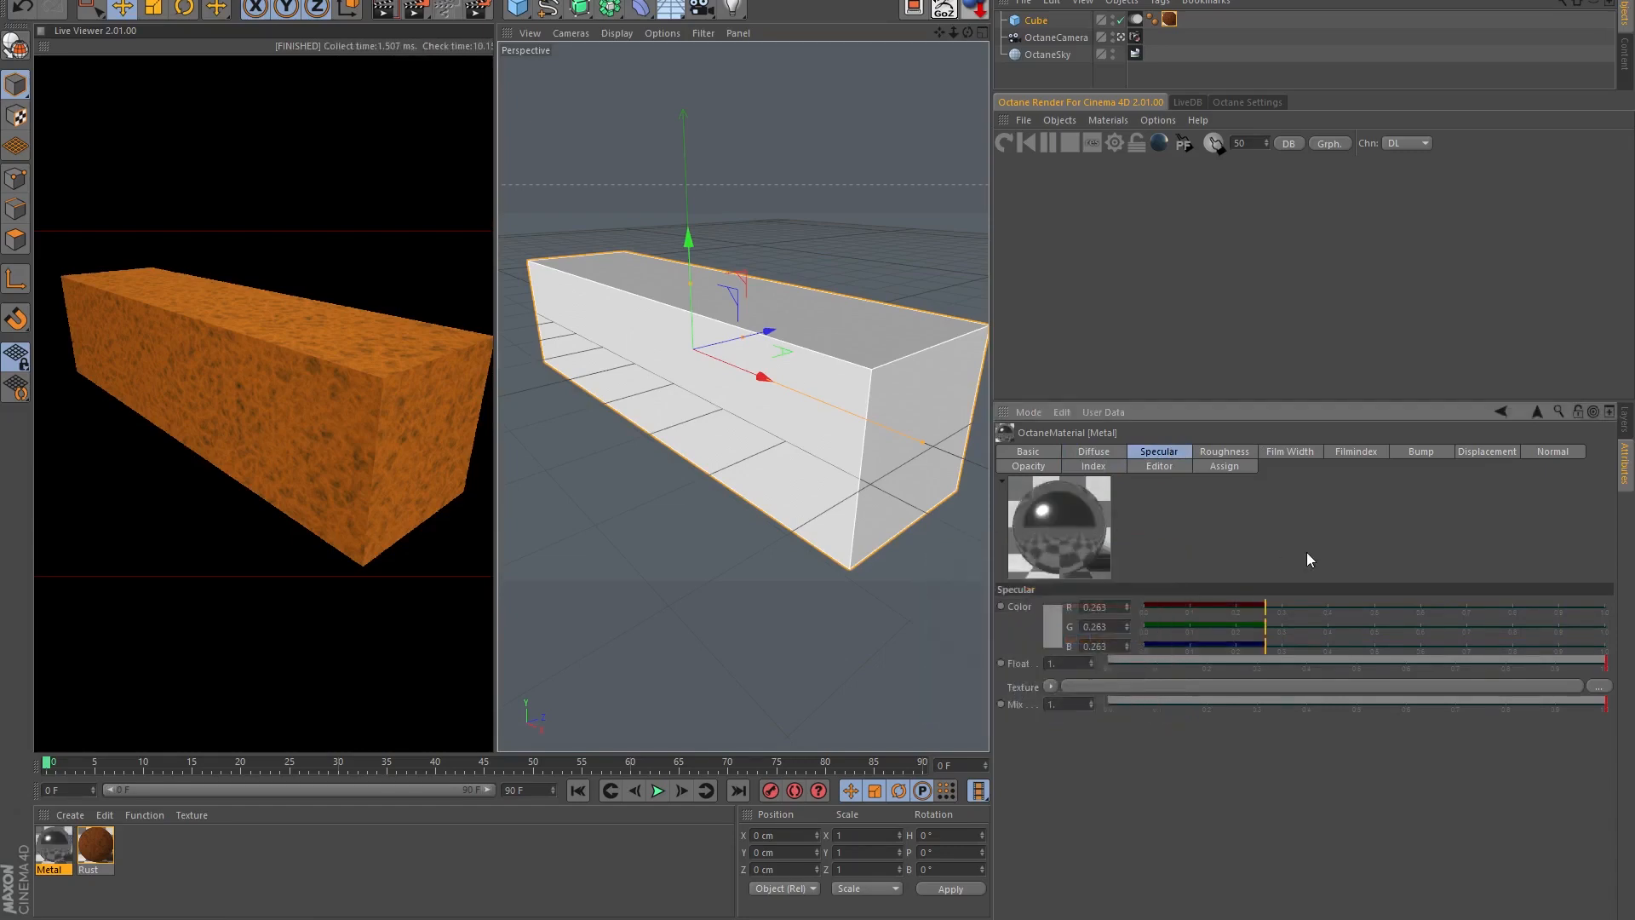
- Adjust the Metal material's Roughness Float value and clear the material selection
left_click(1226, 450)
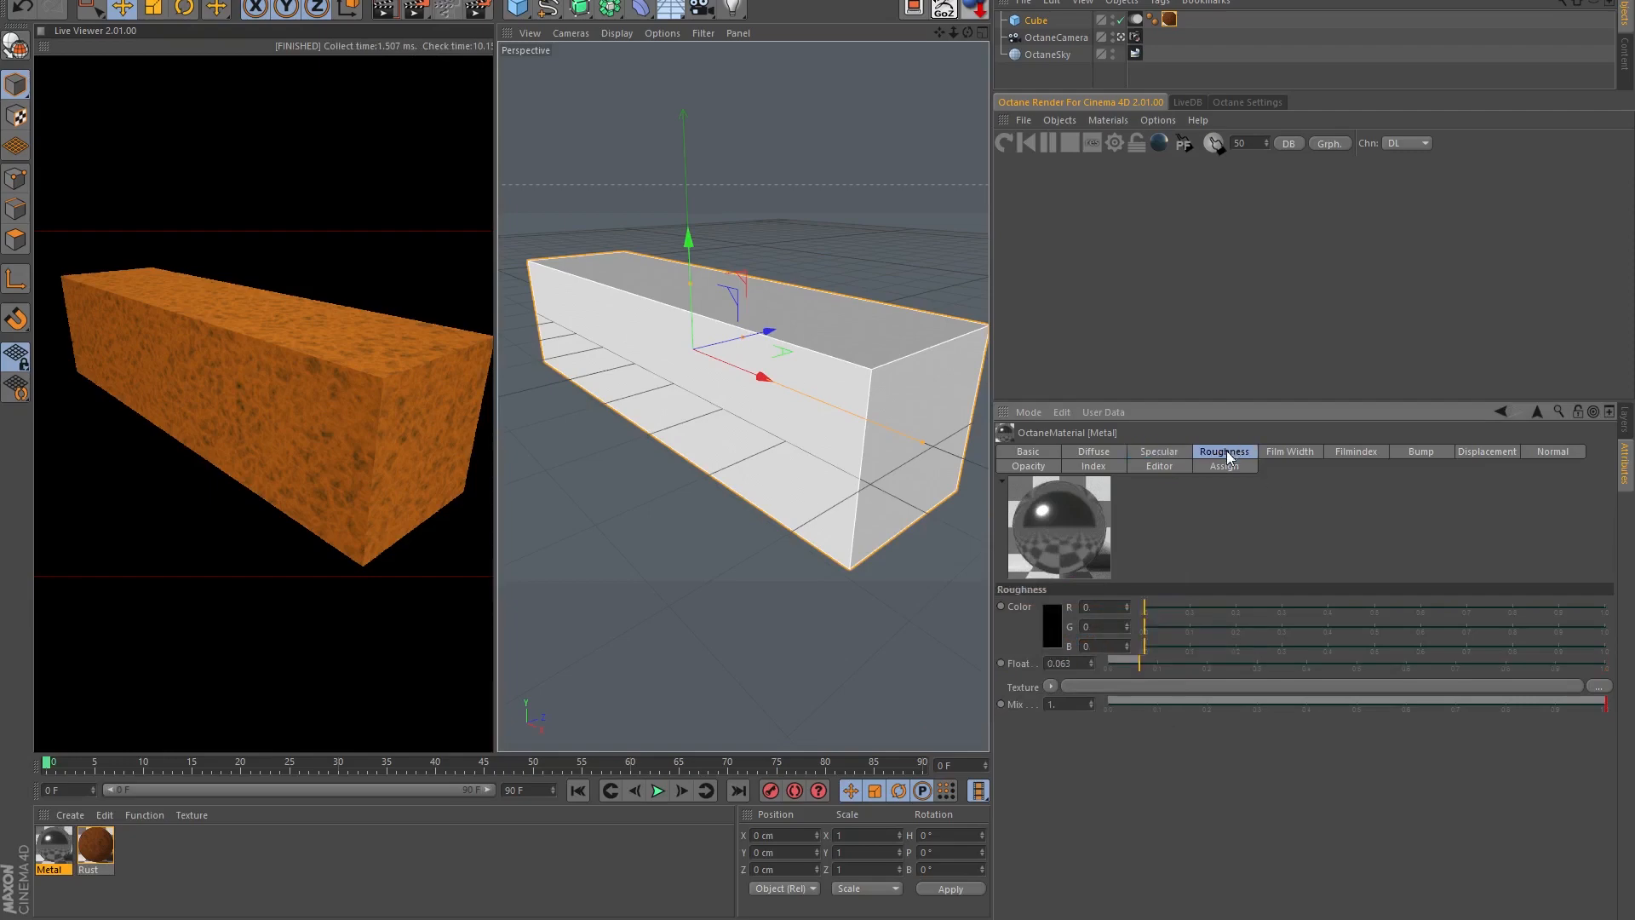
left_click(1135, 661)
left_click(162, 873)
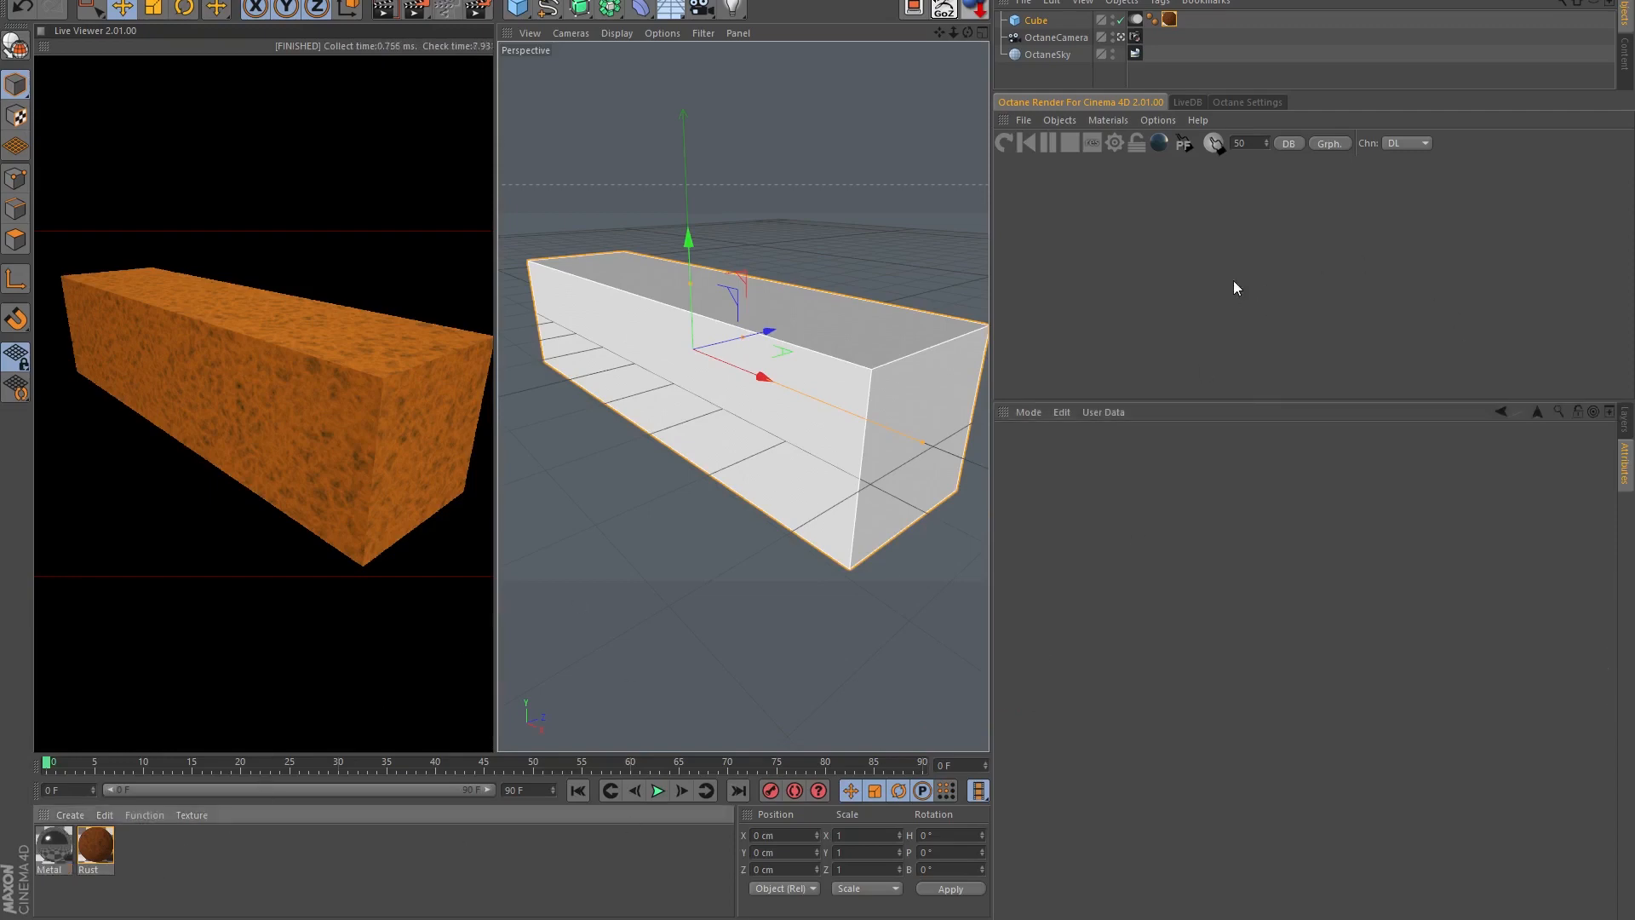
- Create an Octane Mix Material with Metal as Material1 and Rust as Material2, and apply it to the cube in place of Rust
left_click(1107, 120)
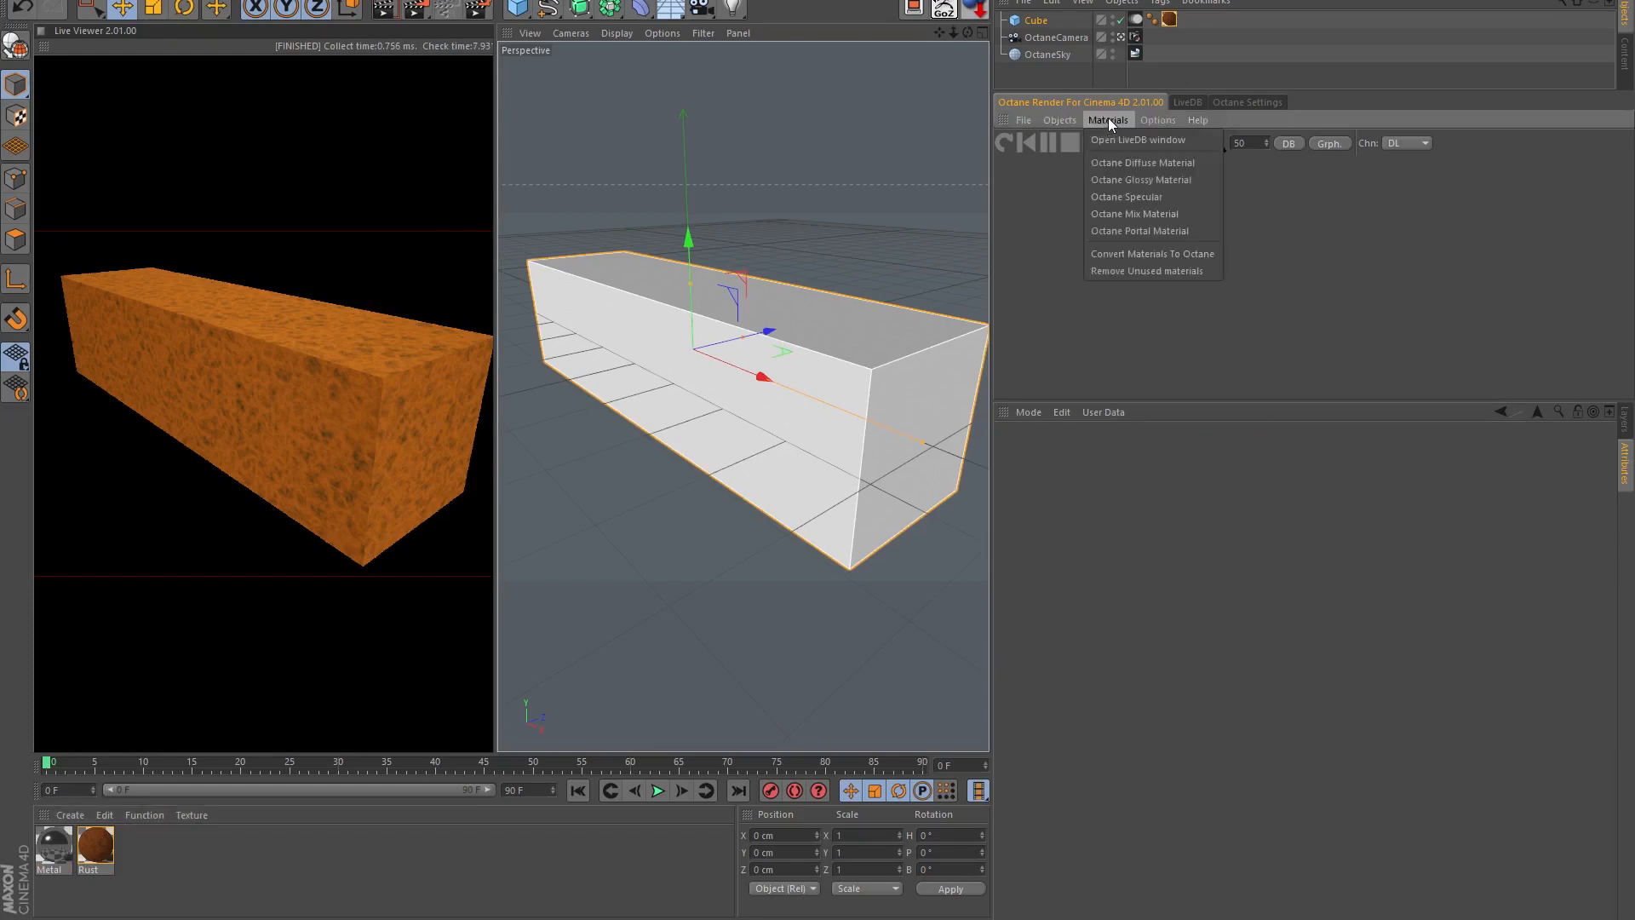
left_click(1153, 213)
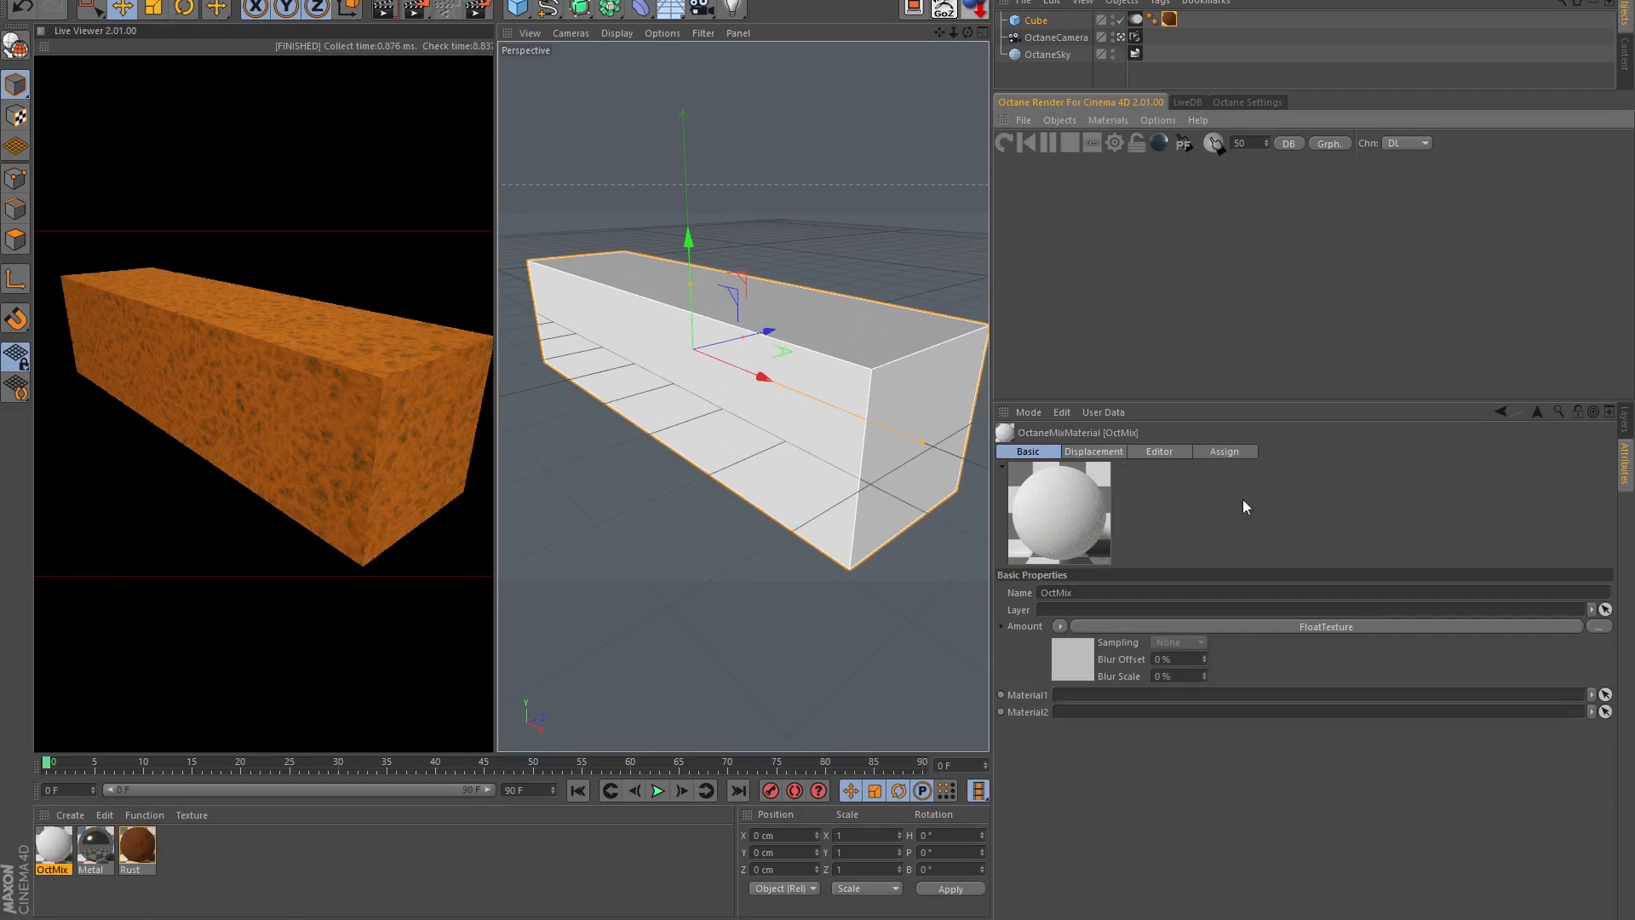
left_click_drag(97, 847, 1066, 700)
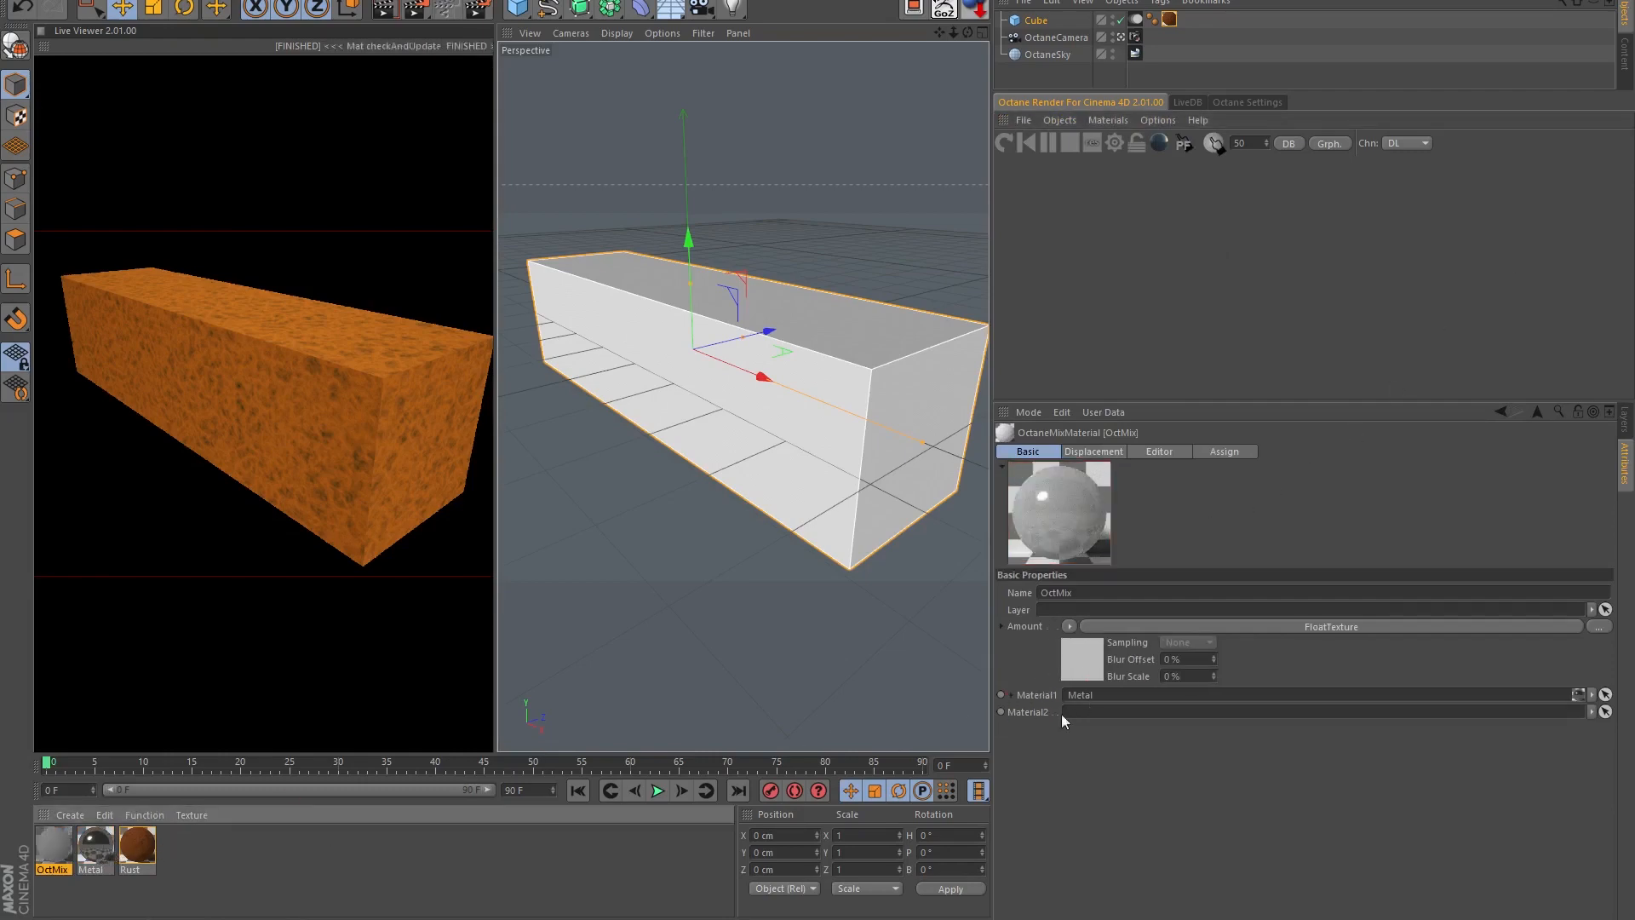
left_click(135, 847)
left_click(54, 843)
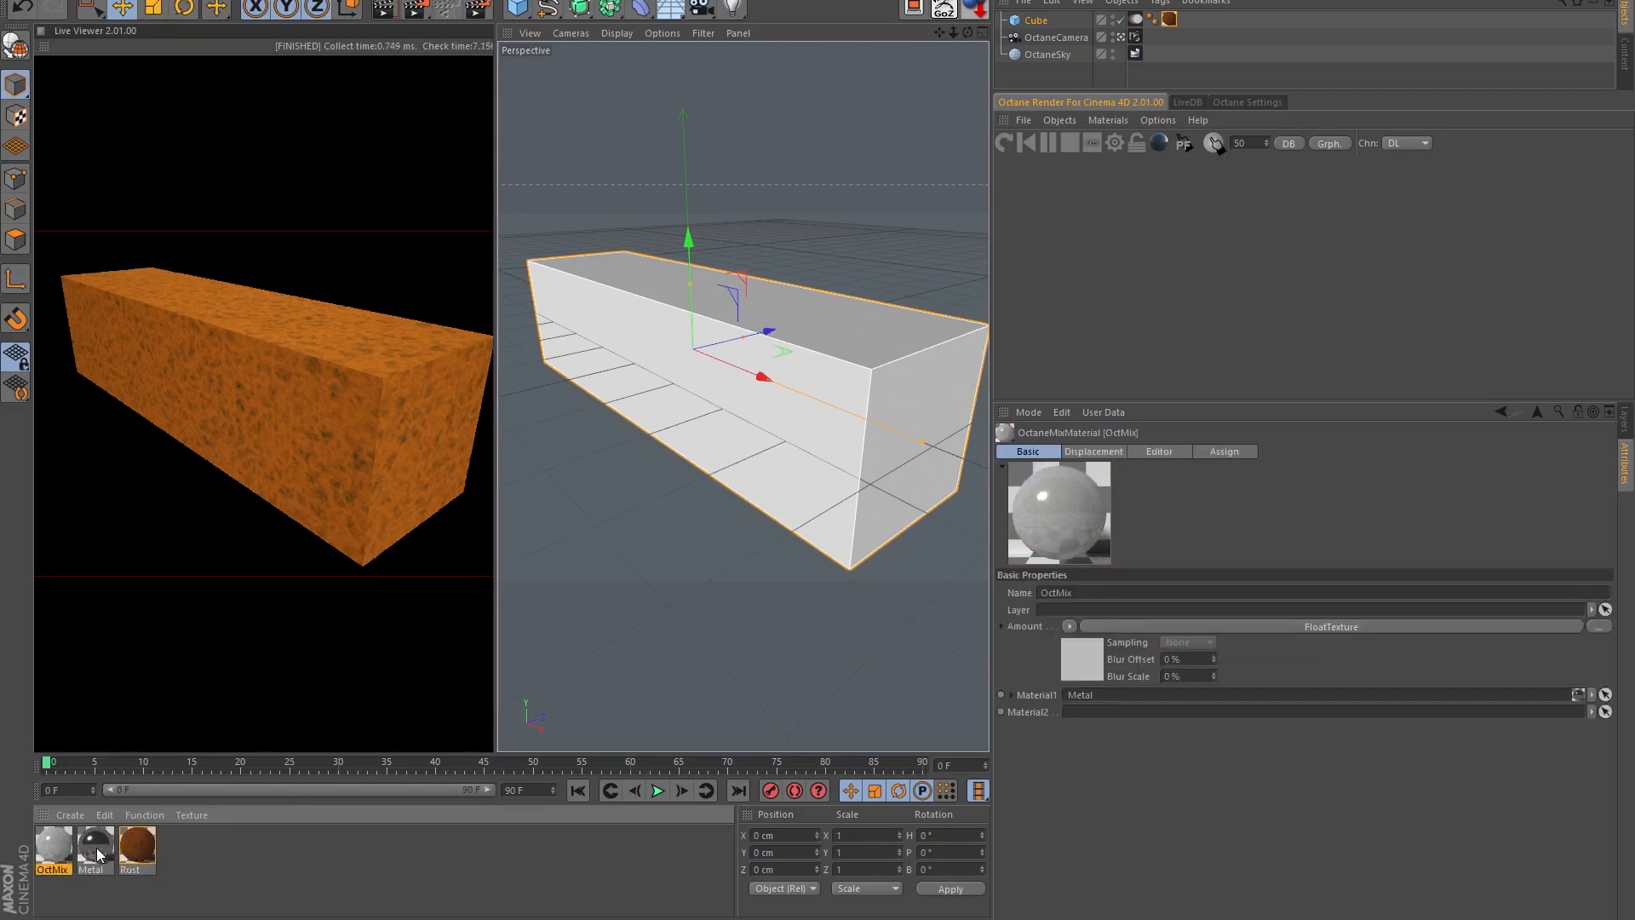
left_click_drag(128, 856, 1146, 714)
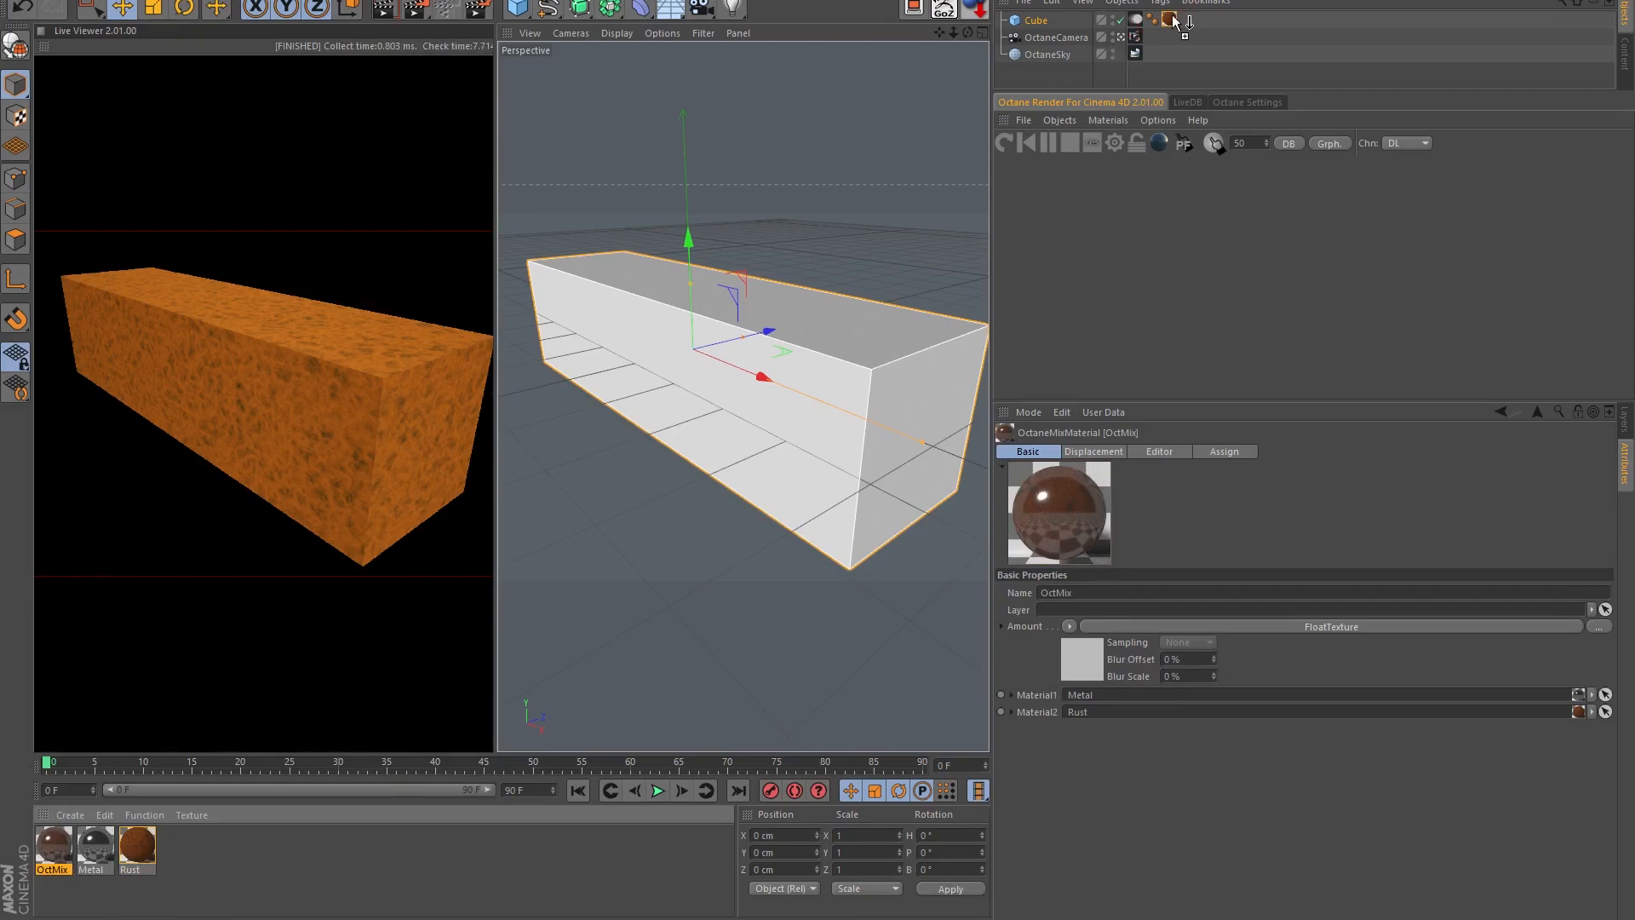
left_click_drag(1173, 21, 1170, 18)
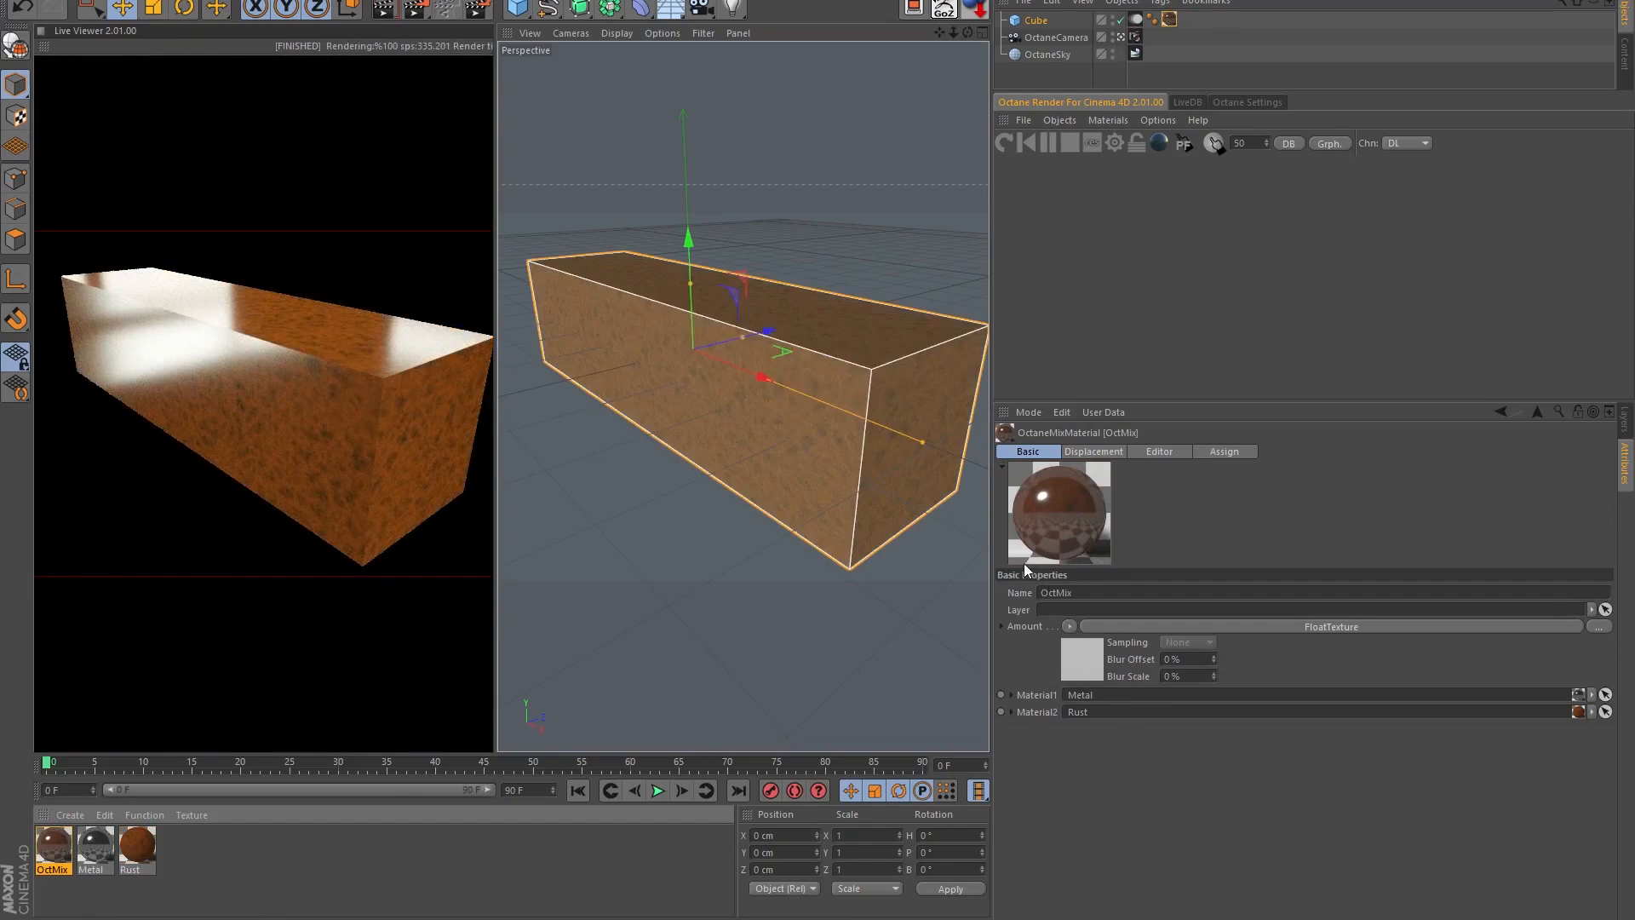
scroll(889, 569, "up", 3)
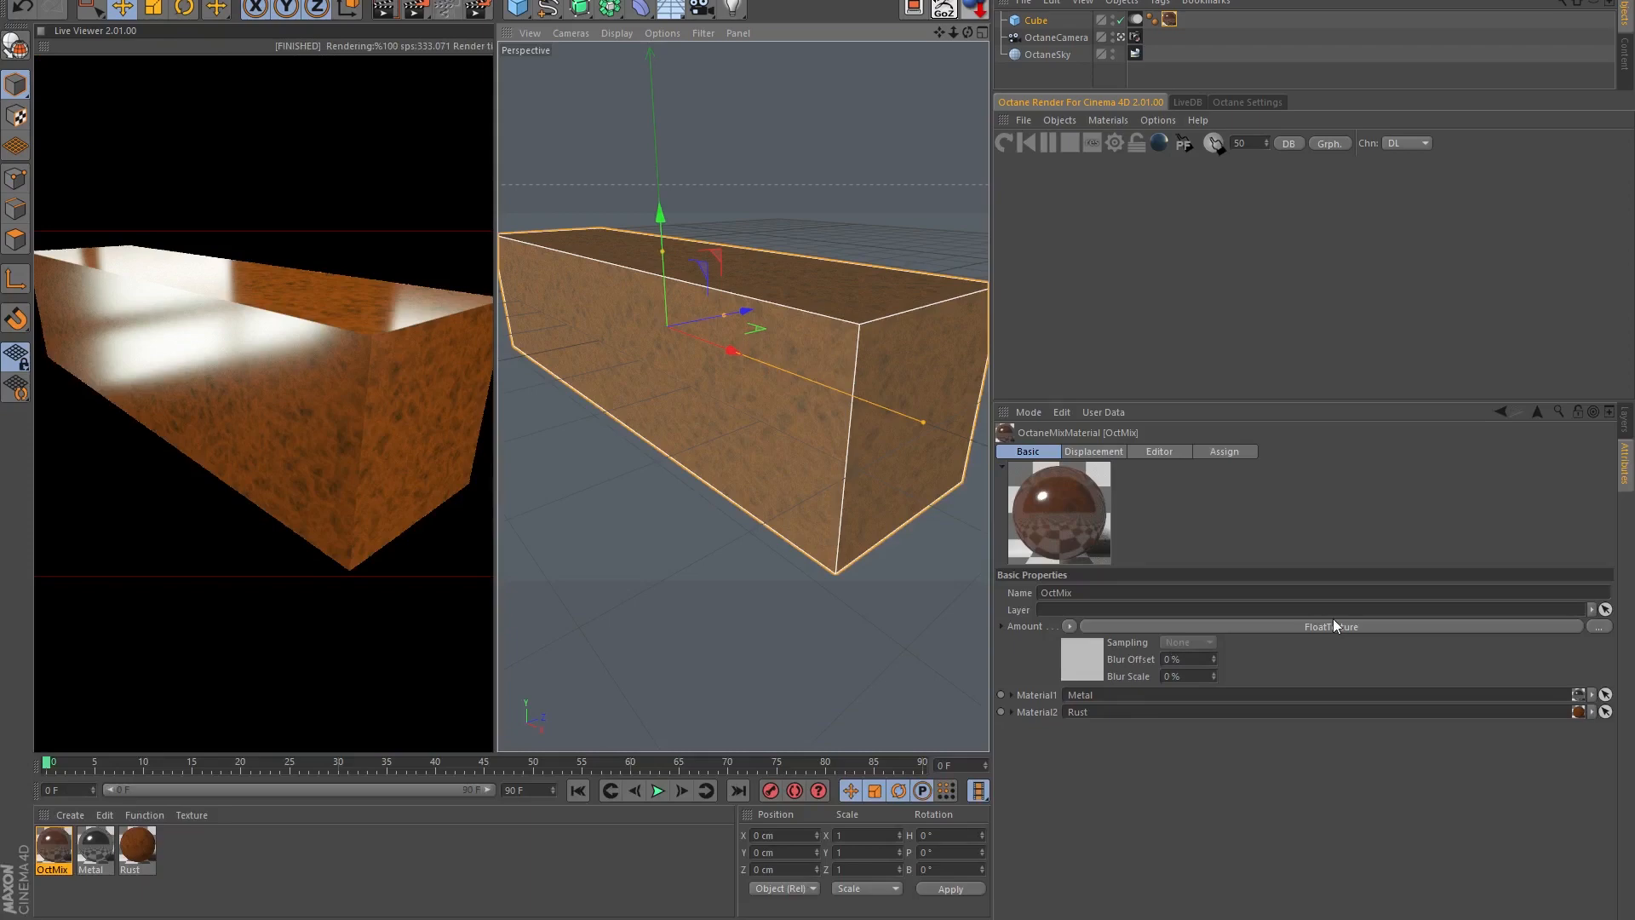
- Load a ColorCorrection texture into the Amount of the OctMix material
left_click(1067, 627)
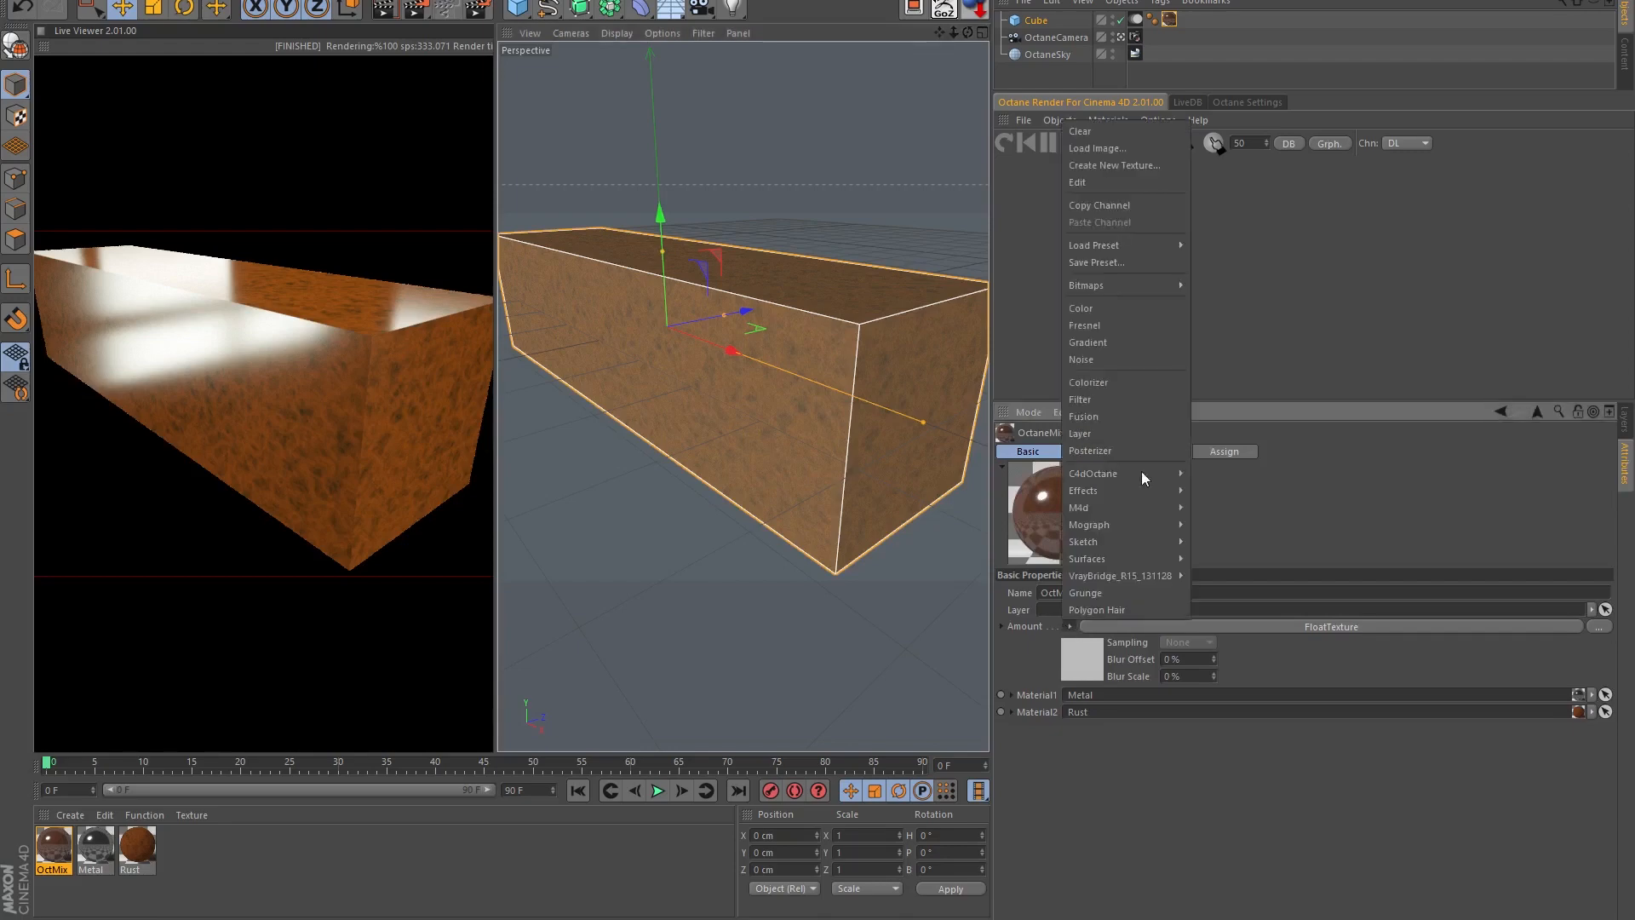
mouse_move(1141, 470)
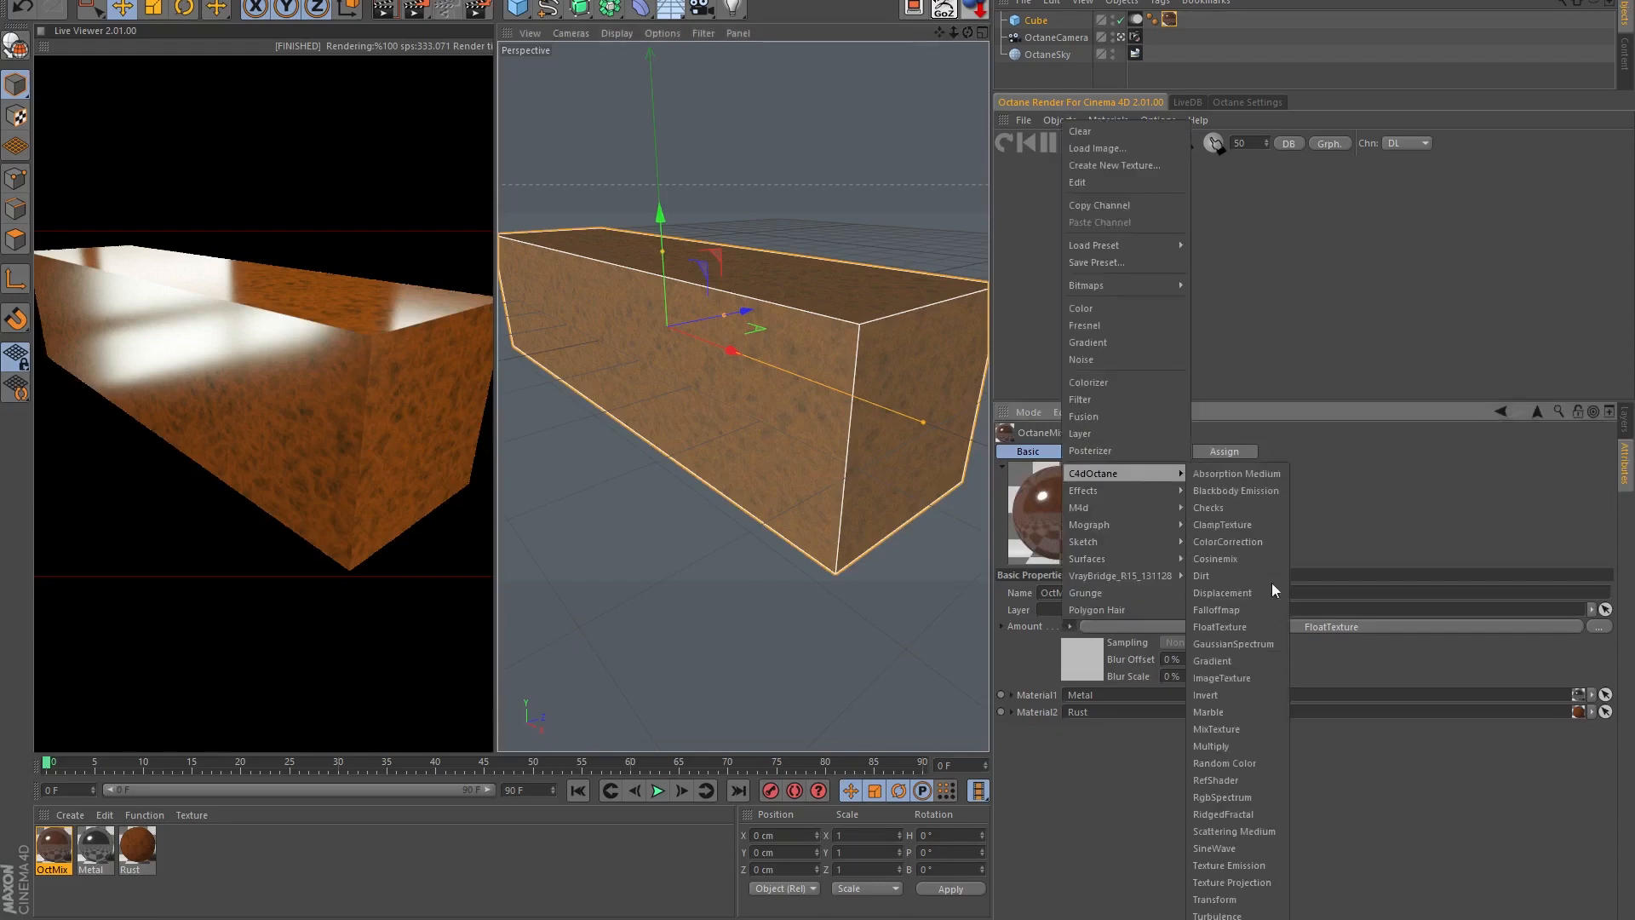
left_click(1264, 537)
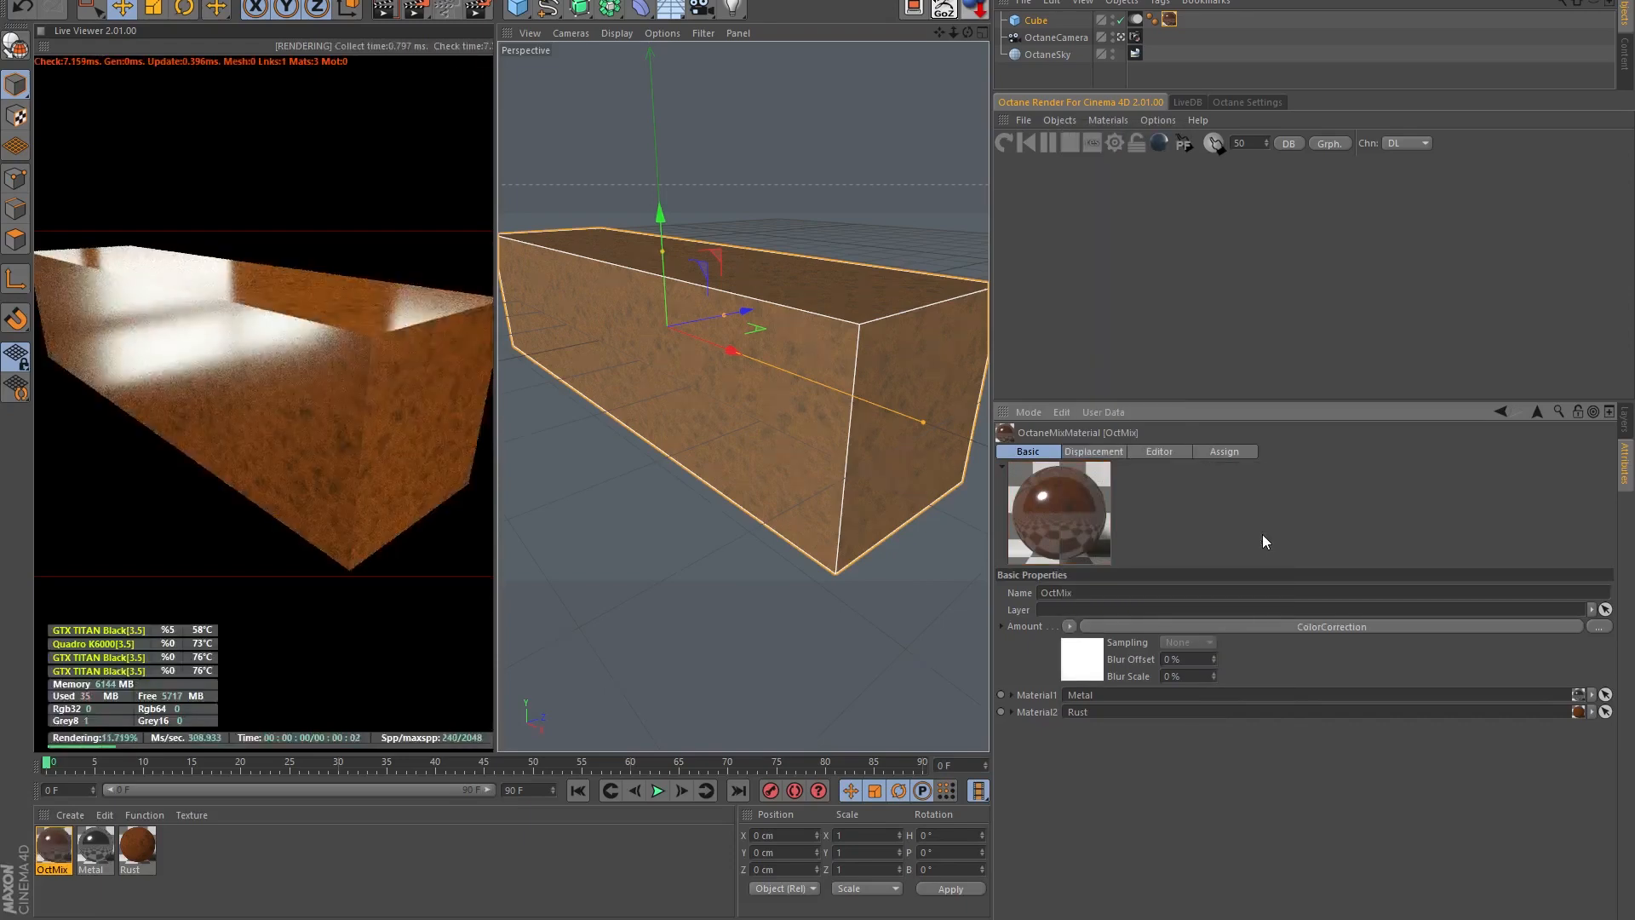
- Replace the FloatTexture inside the OctMix Amount's ColorCorrection with a Multiply texture
left_click(1286, 625)
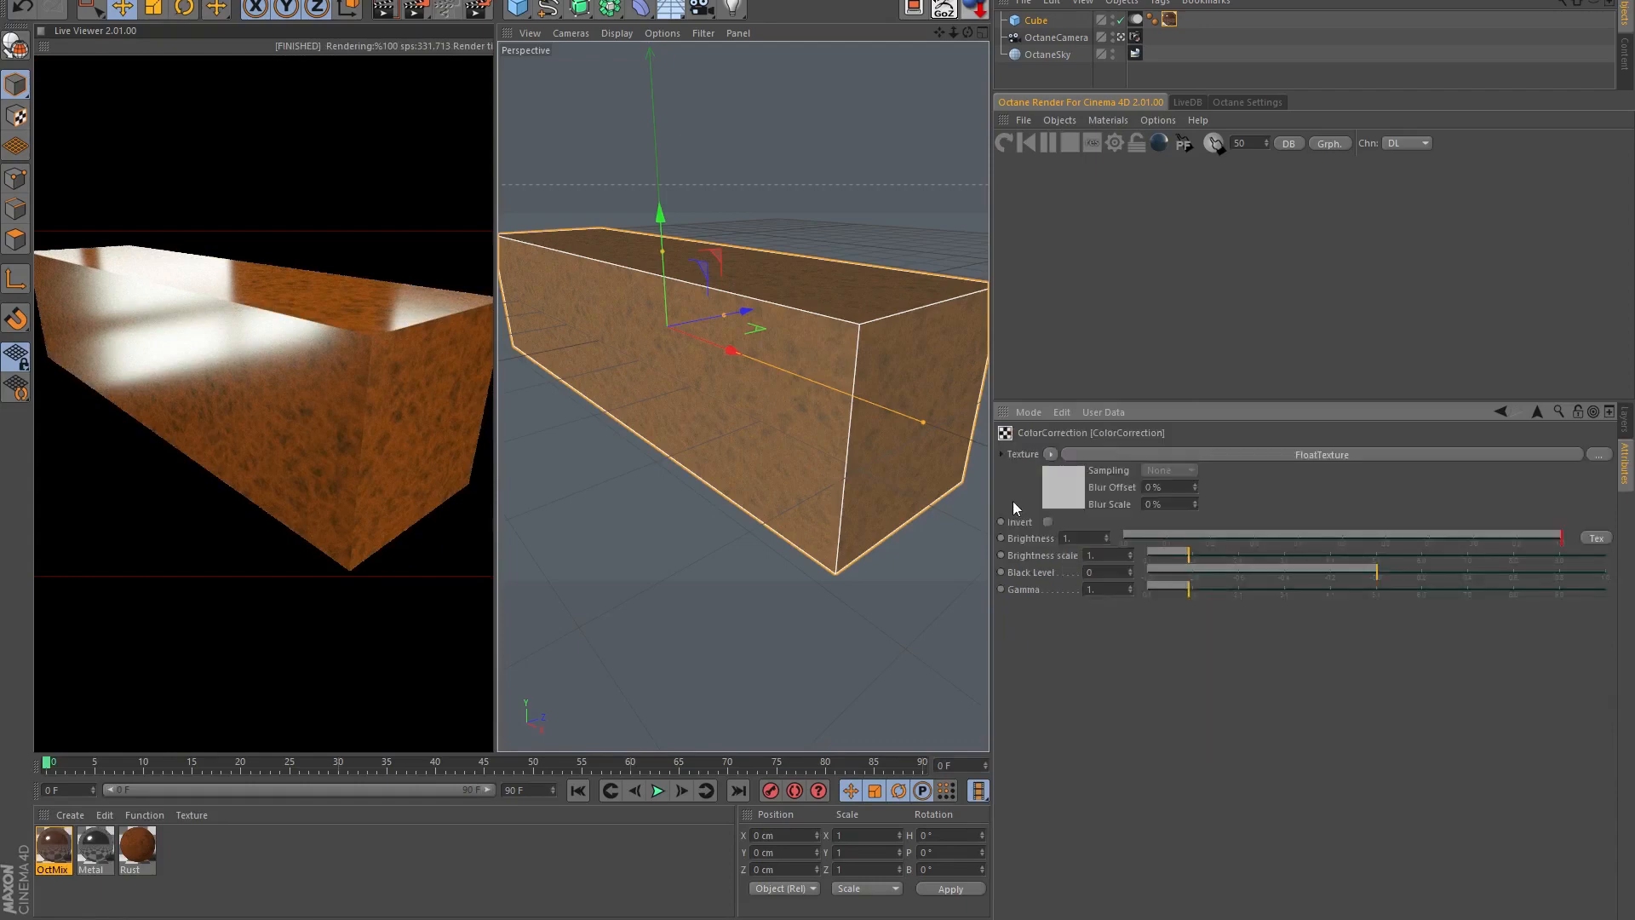
left_click(1051, 455)
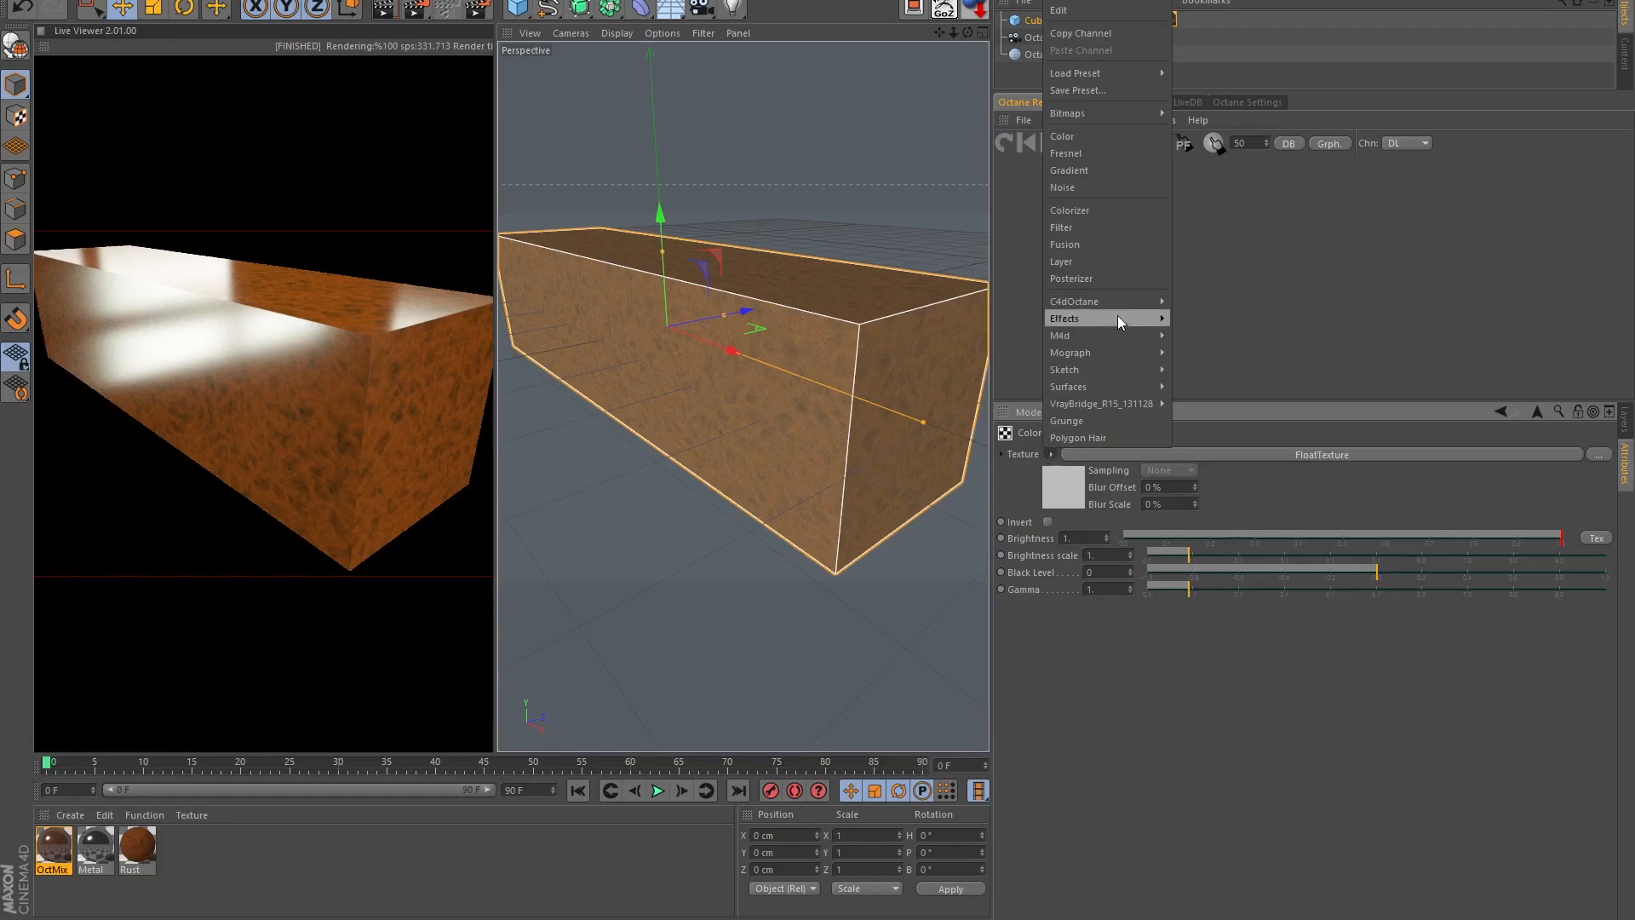
mouse_move(1118, 300)
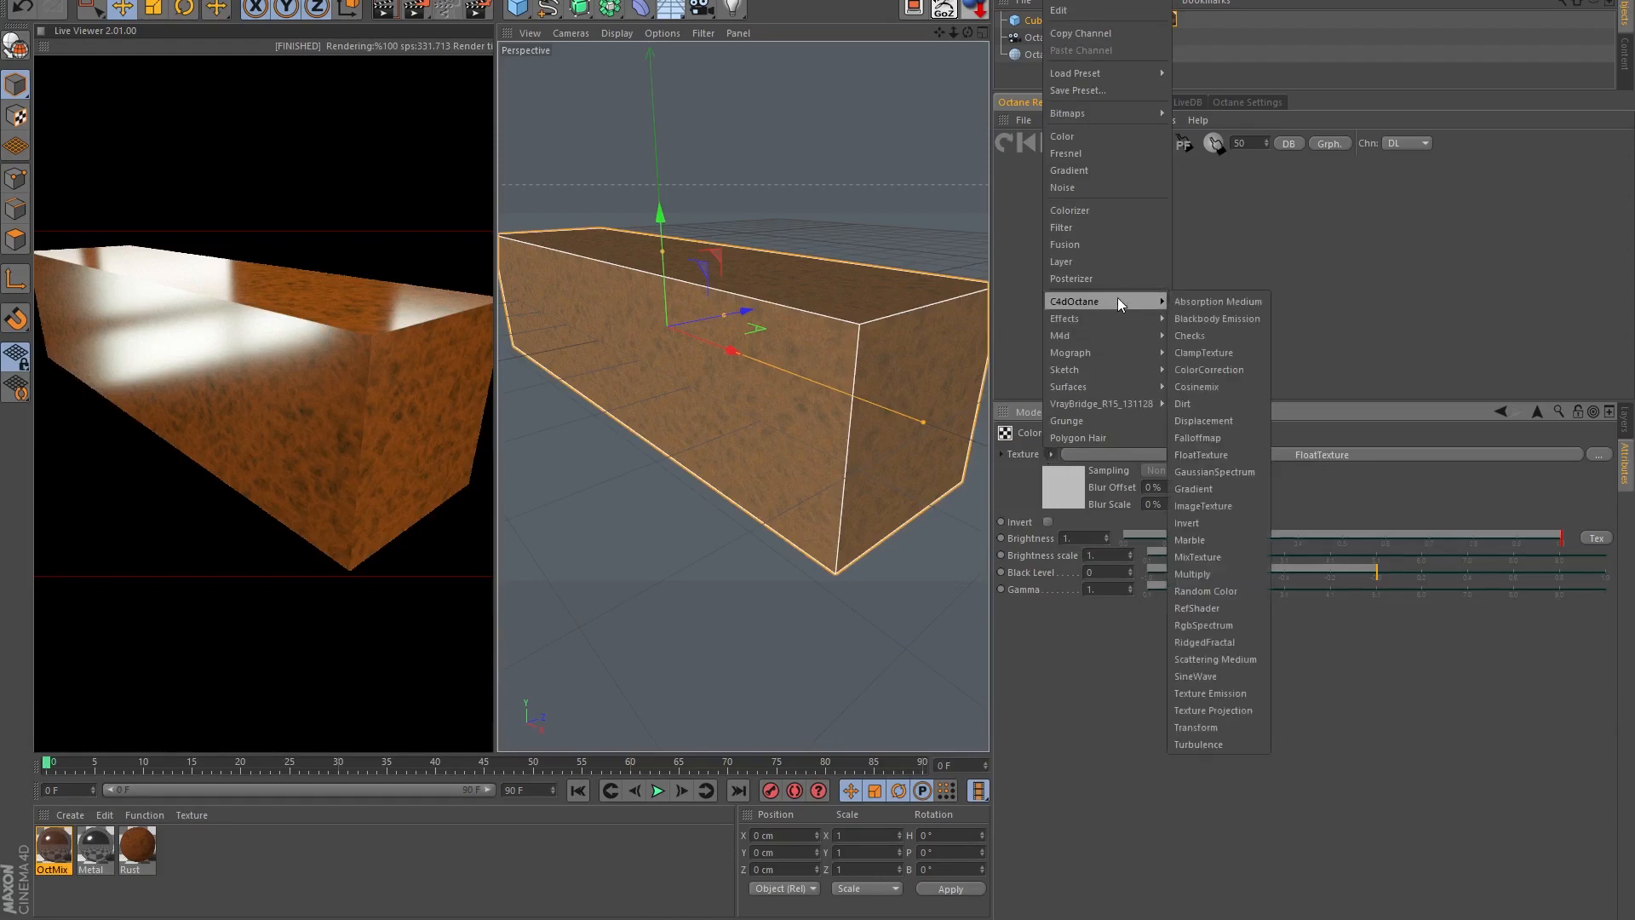
left_click(1210, 576)
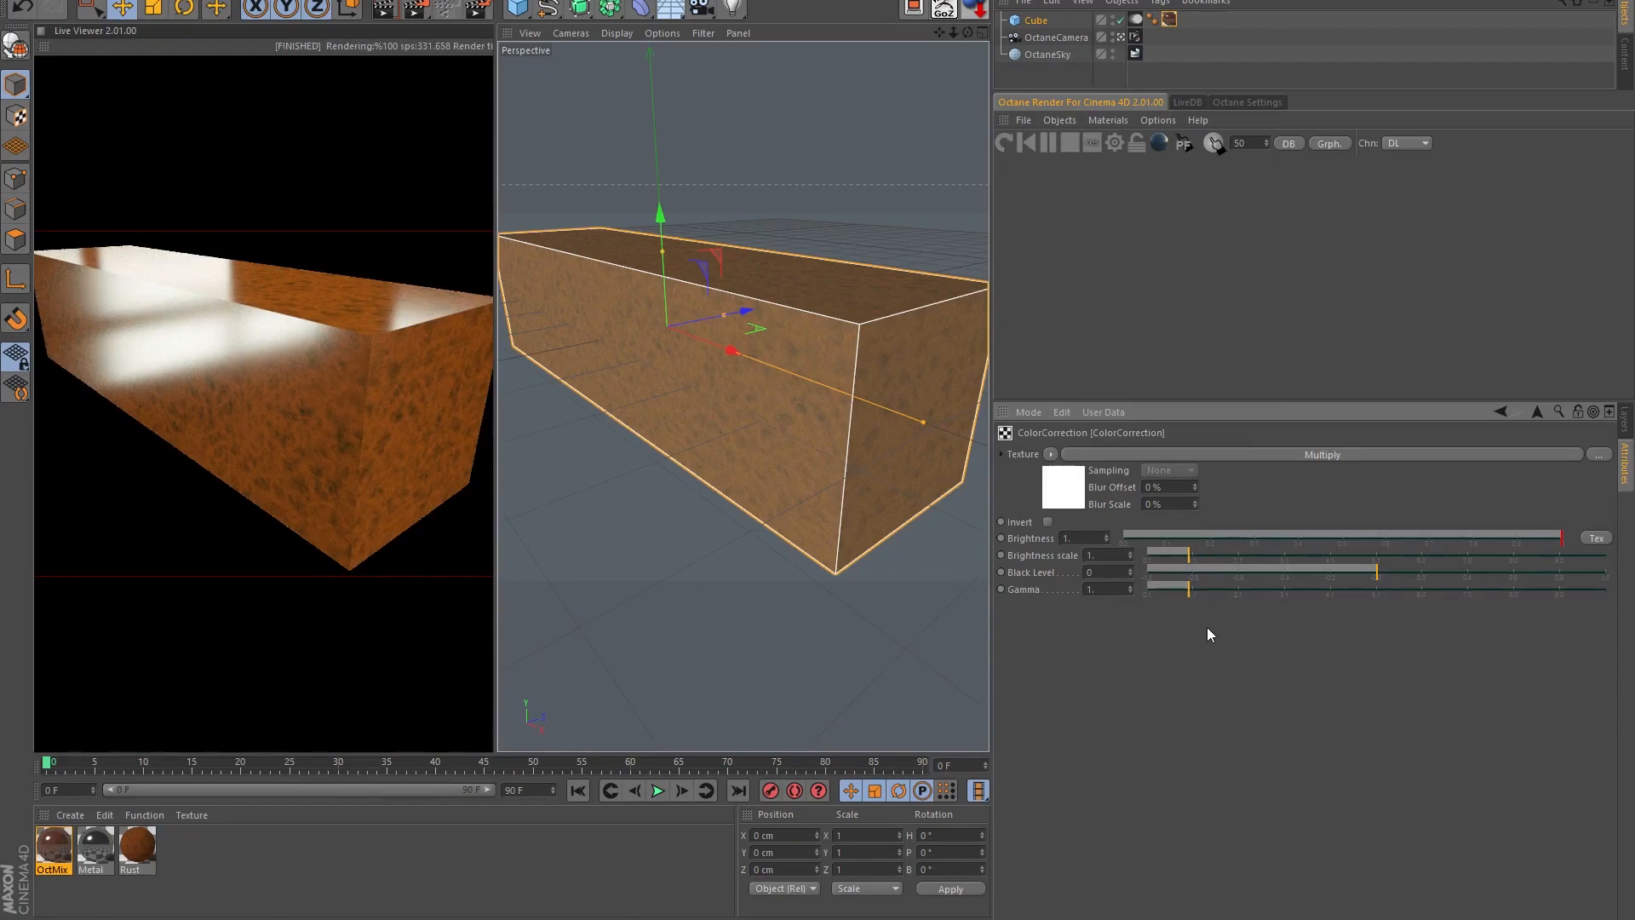
- Load a Turbulence texture into Texture1 of the Multiply texture in place of the FloatTexture
left_click(1249, 457)
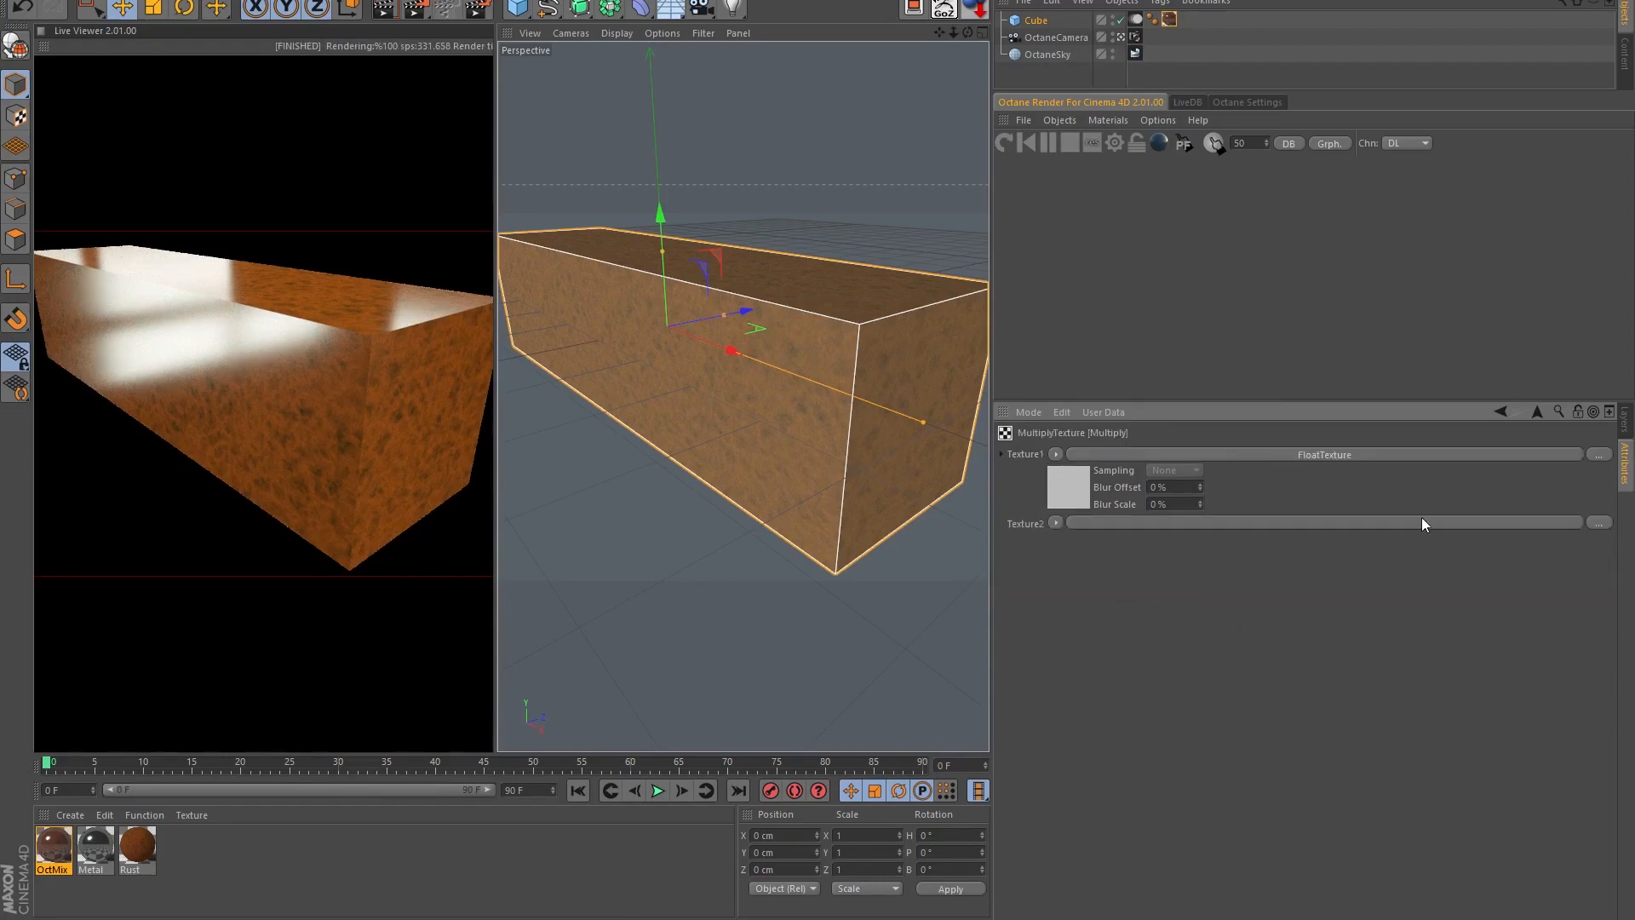
left_click(1056, 454)
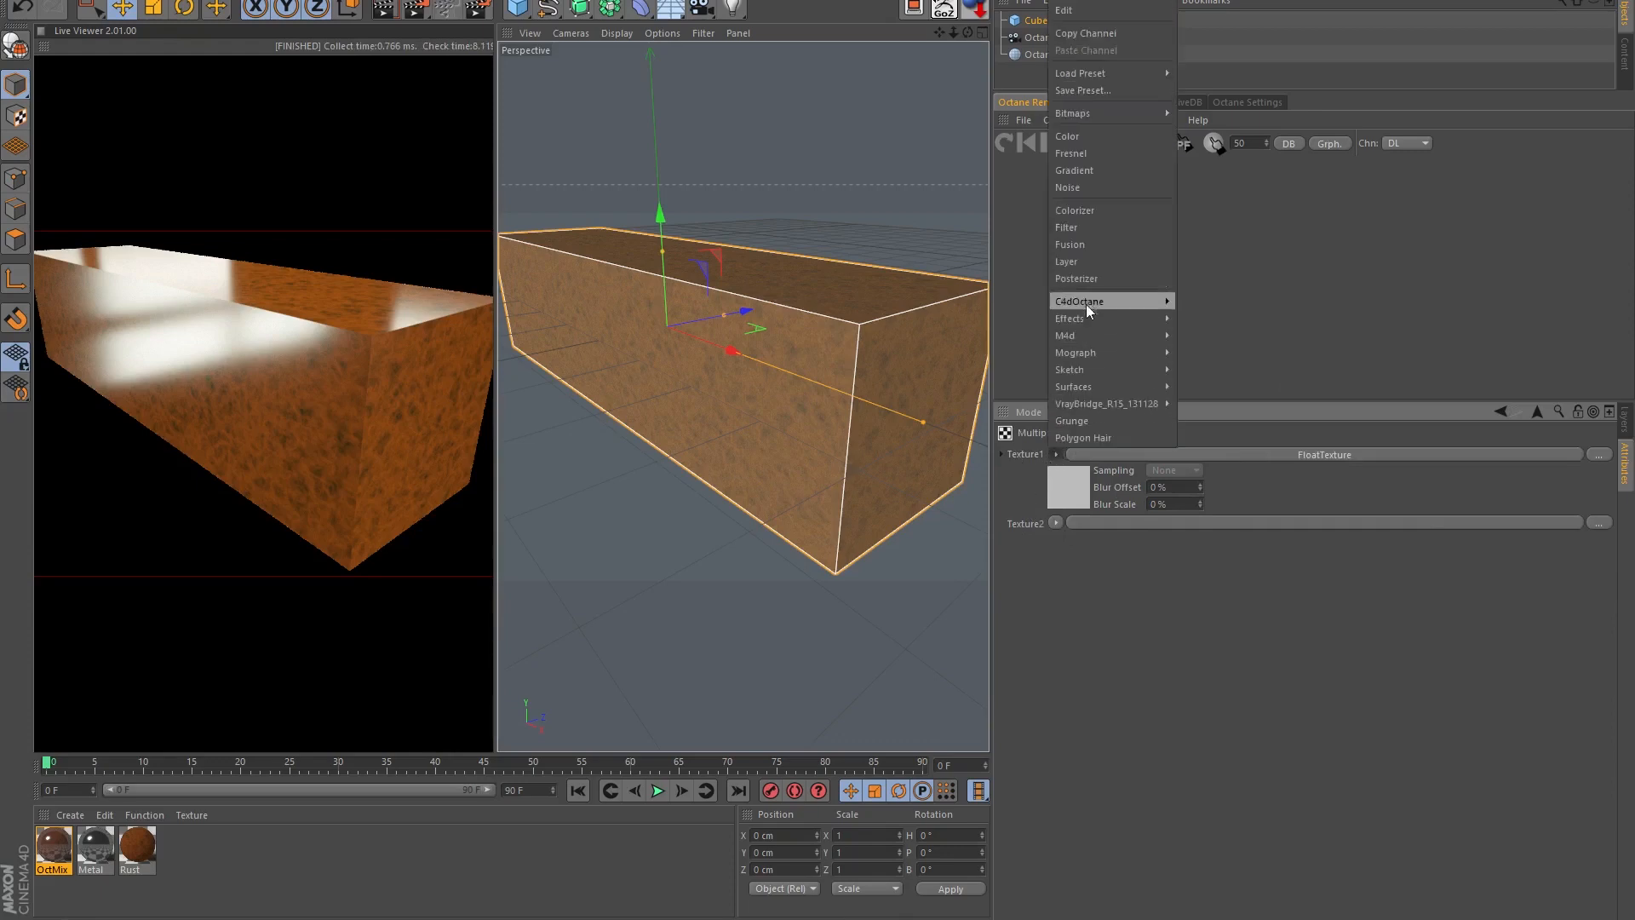
mouse_move(1082, 300)
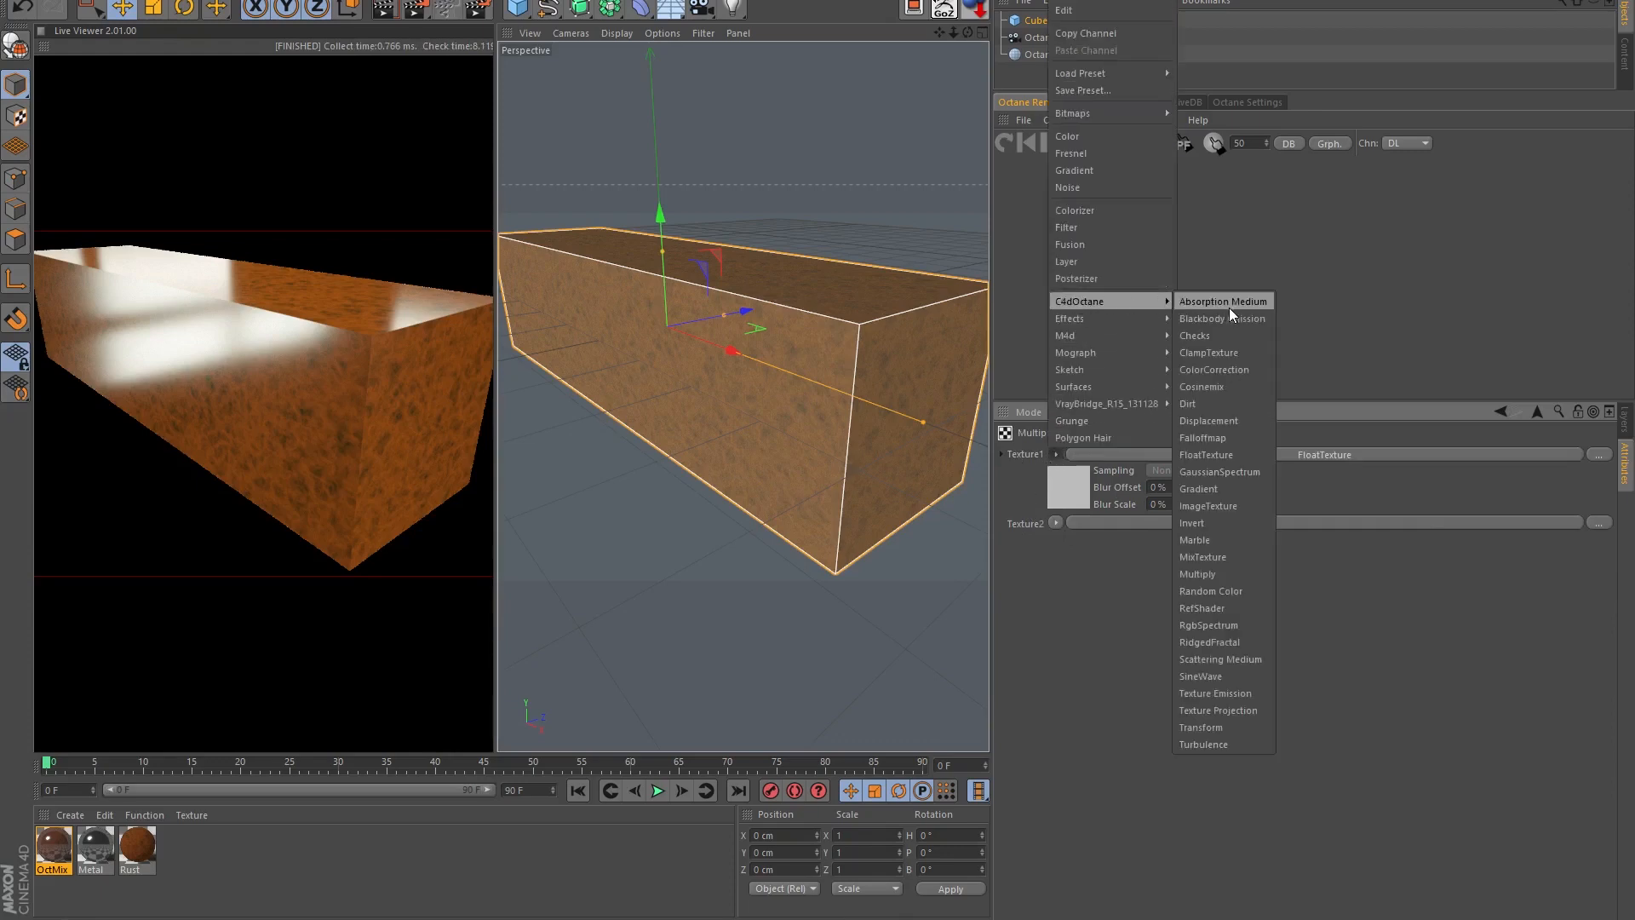
left_click(1213, 743)
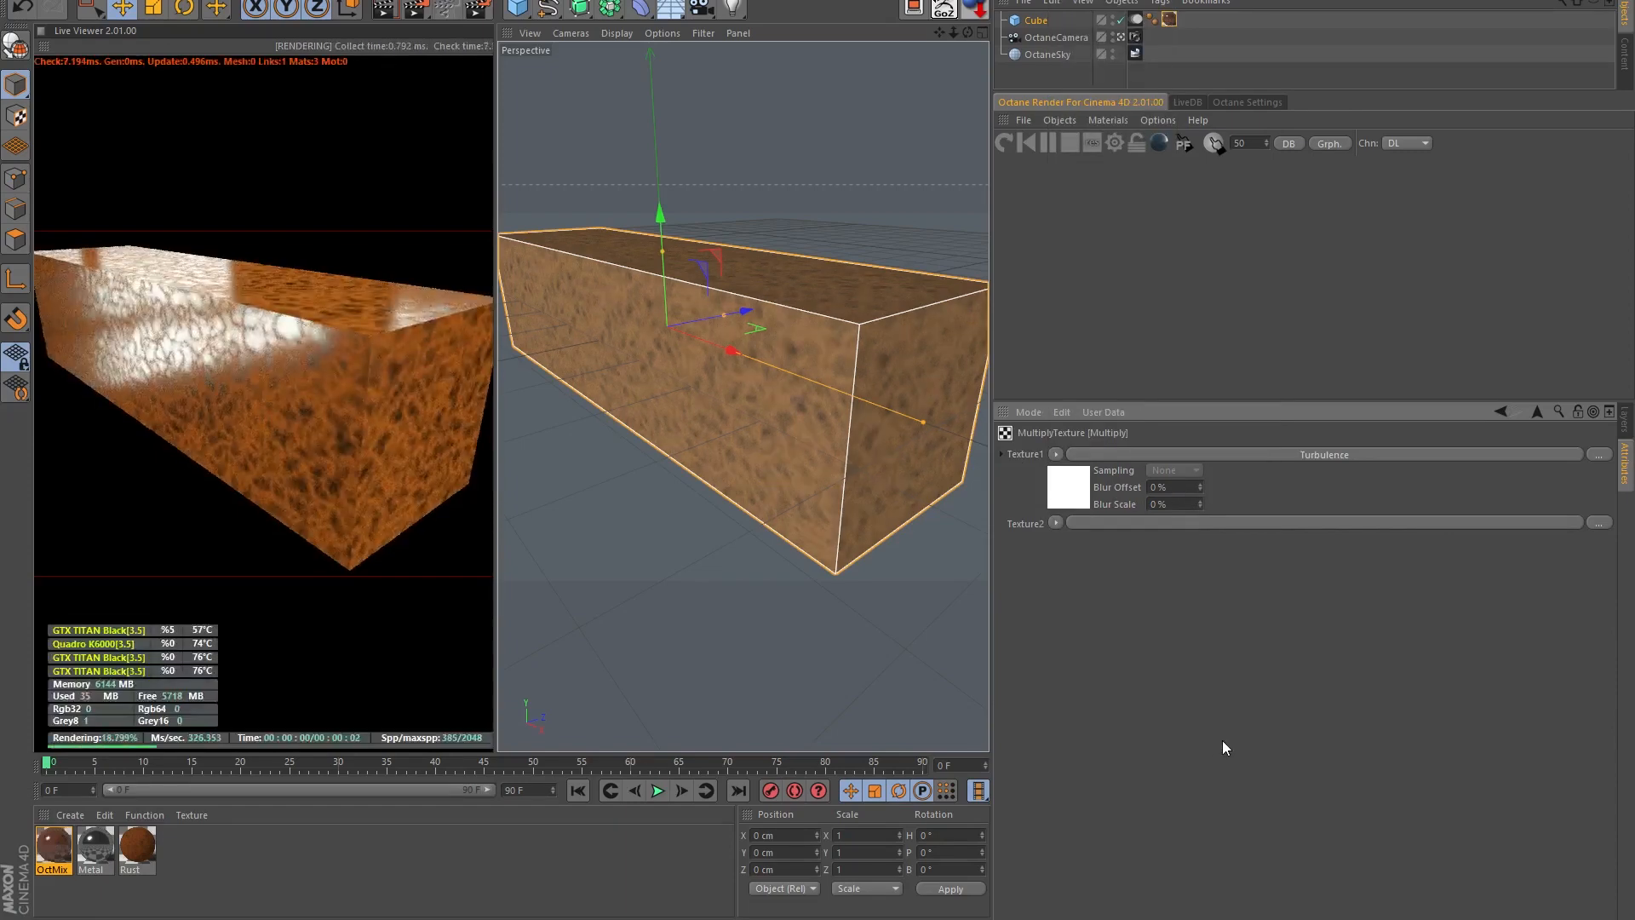
- Switch the Turbulence texture's Power to a texture input and load a Dirt texture into it
left_click(1290, 455)
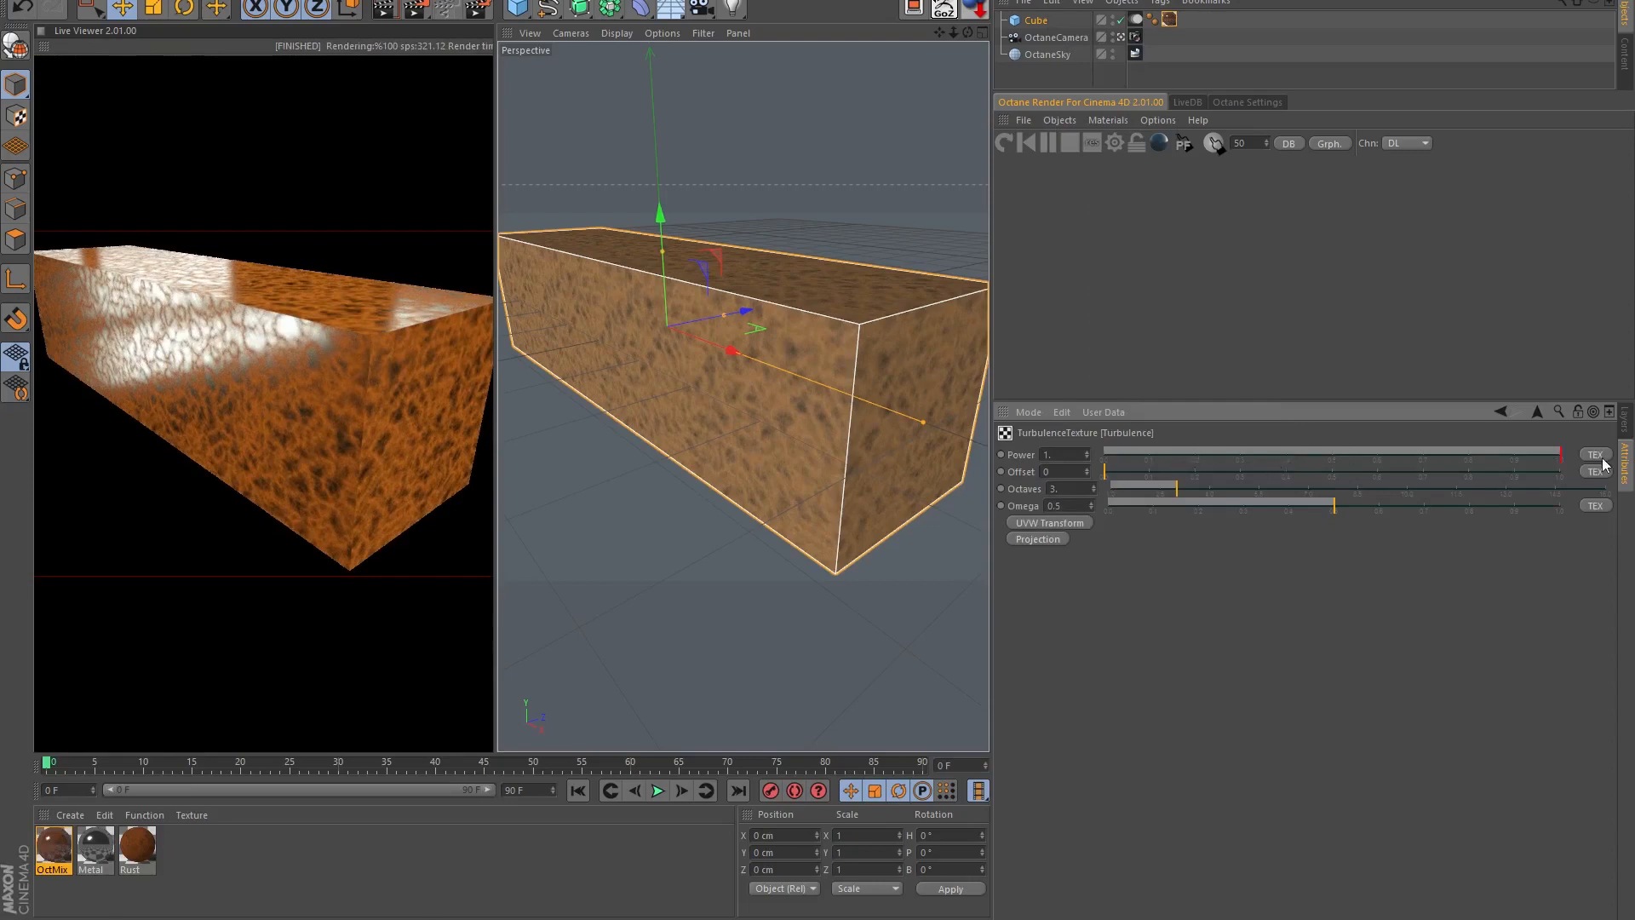
left_click(1602, 459)
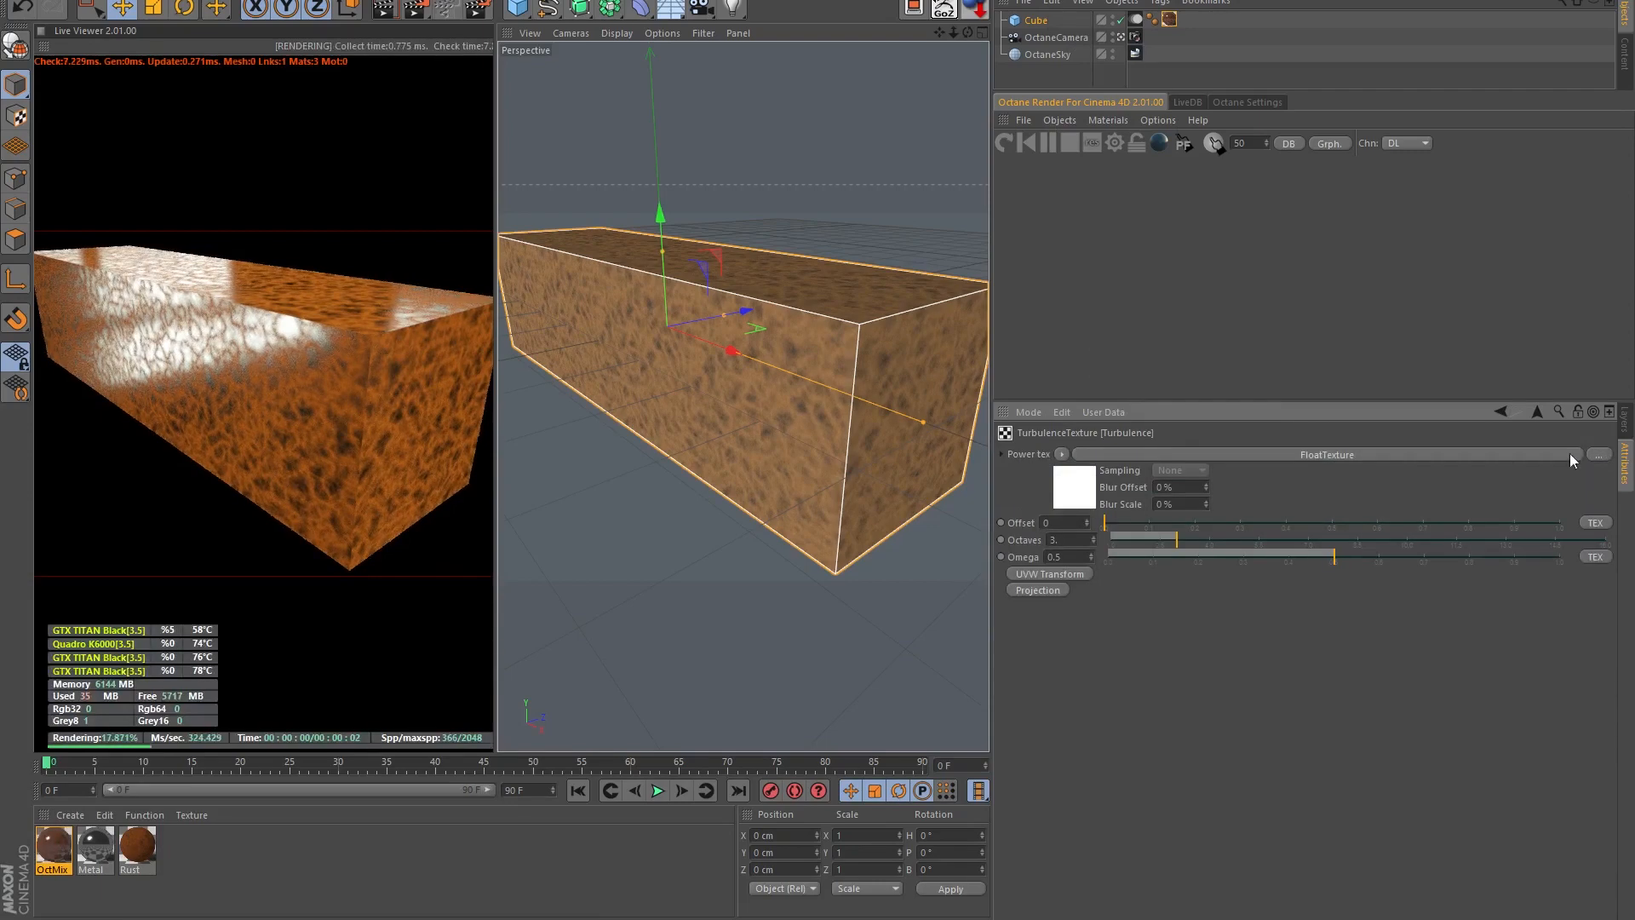
left_click(1060, 454)
mouse_move(1114, 306)
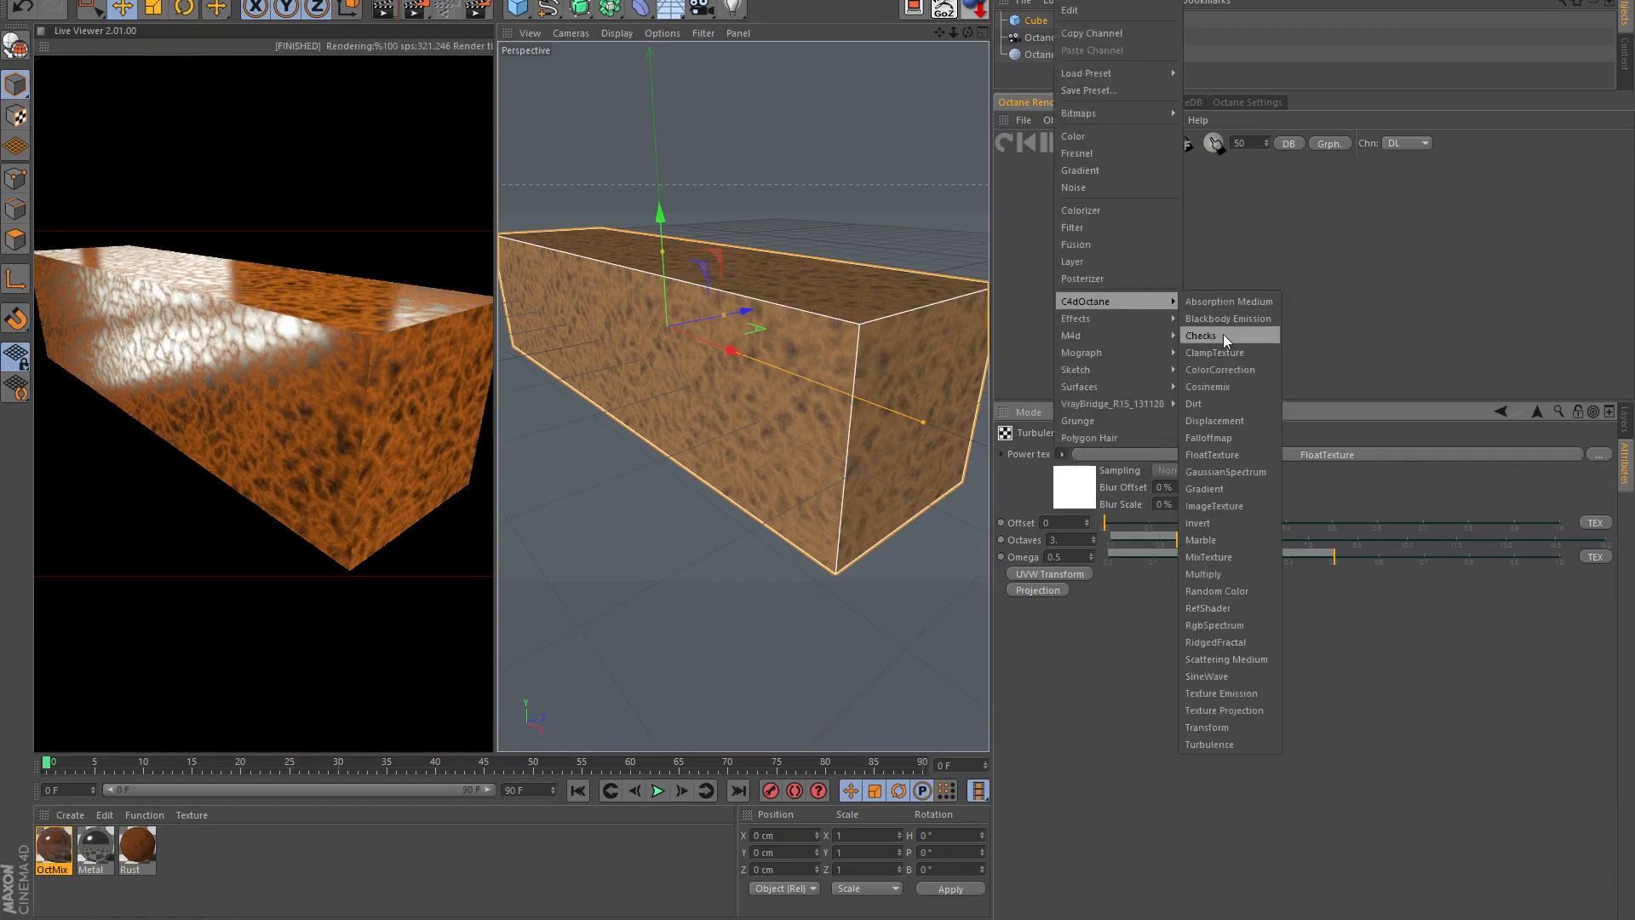
left_click(1215, 405)
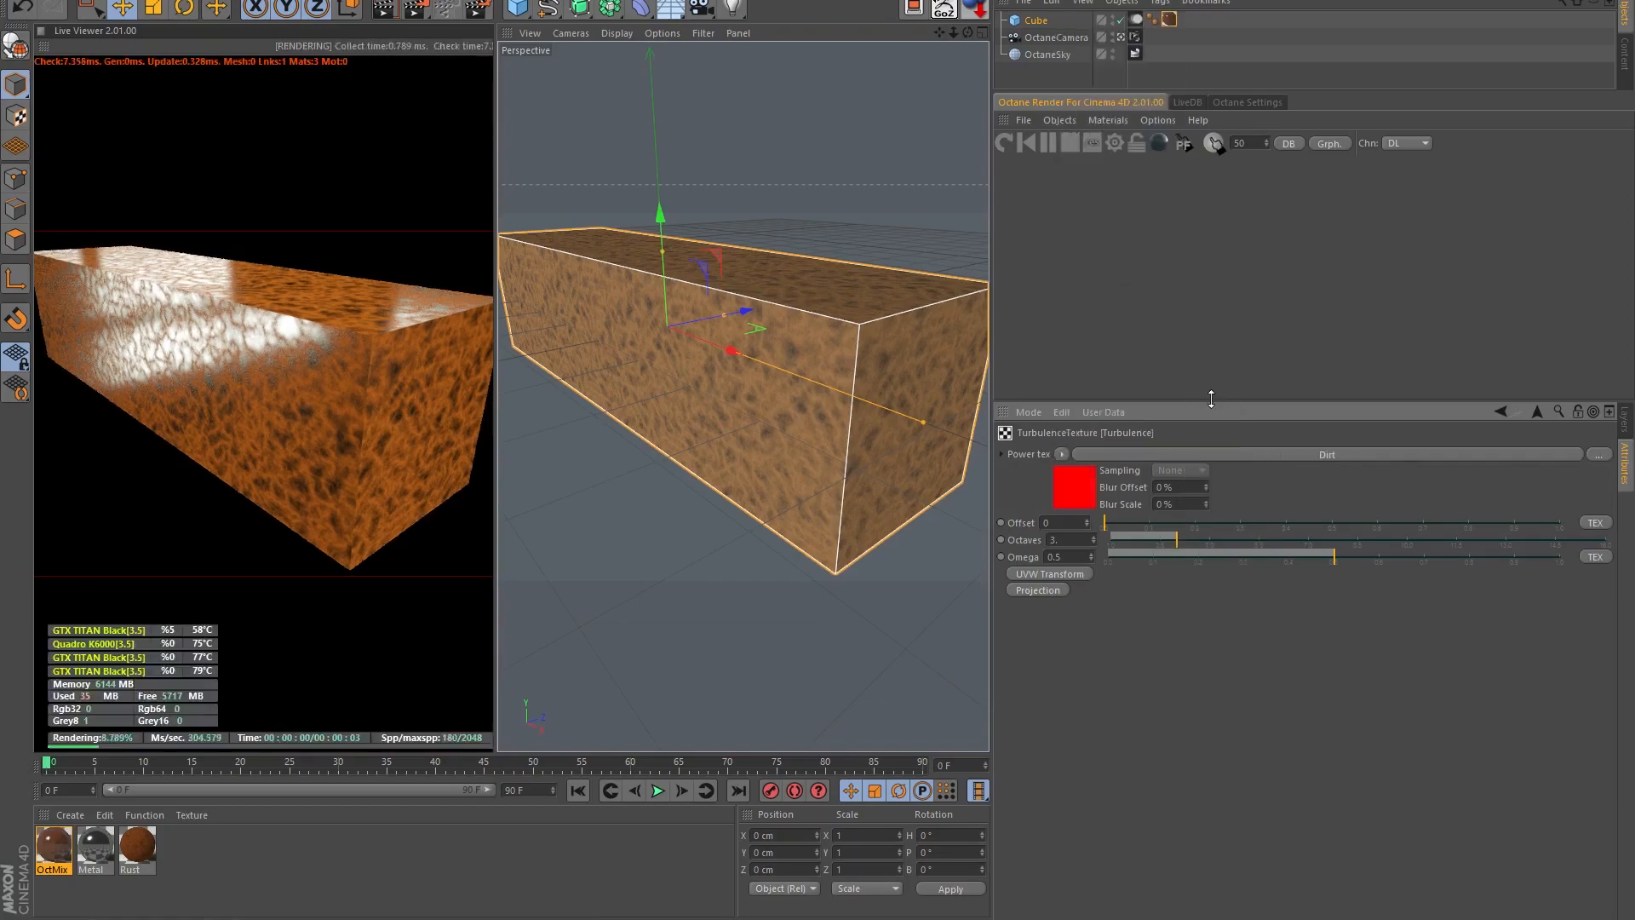
- Enable Invert Normal on the Dirt texture, and set its Strength to 10 and Radius to about 0.47
left_click(1224, 457)
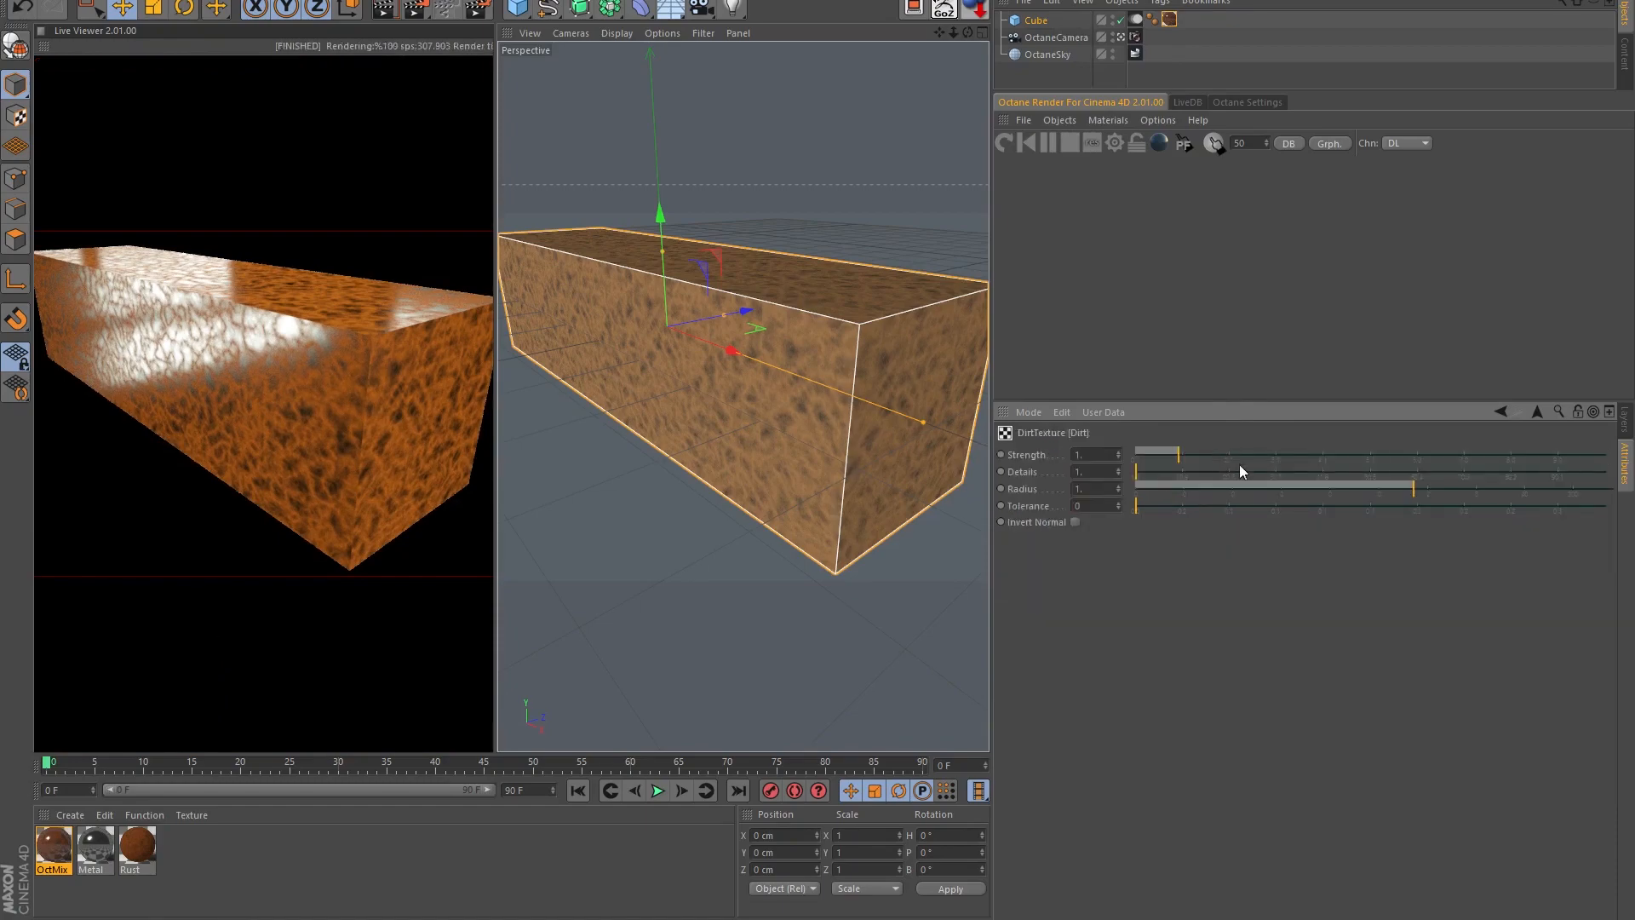
left_click(1075, 523)
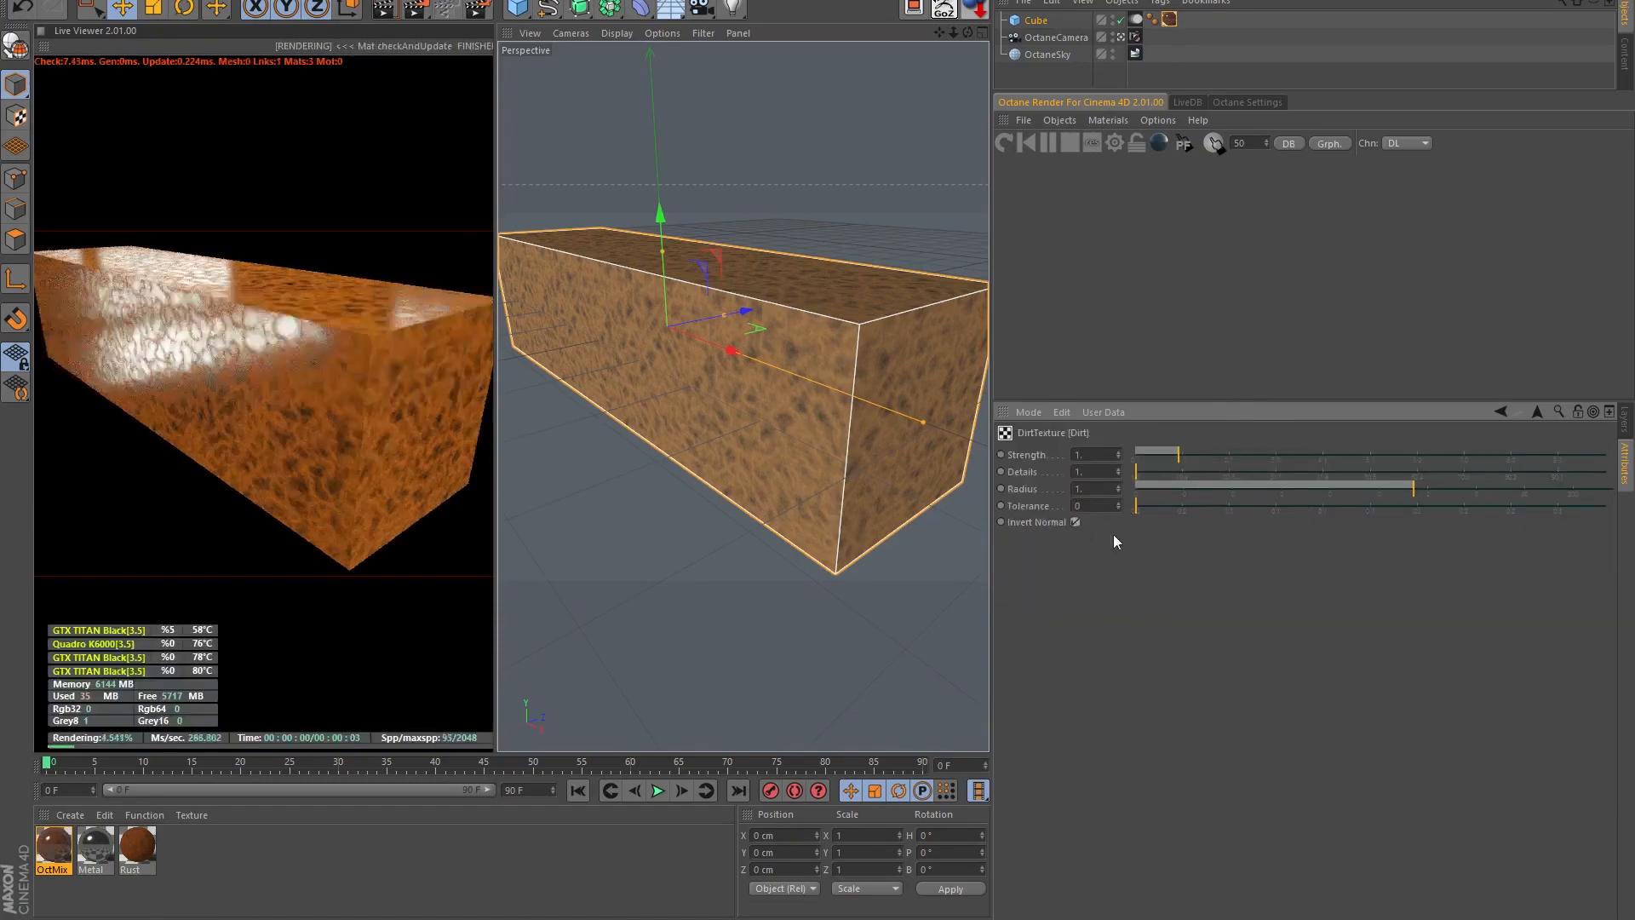
left_click_drag(1189, 450, 1610, 455)
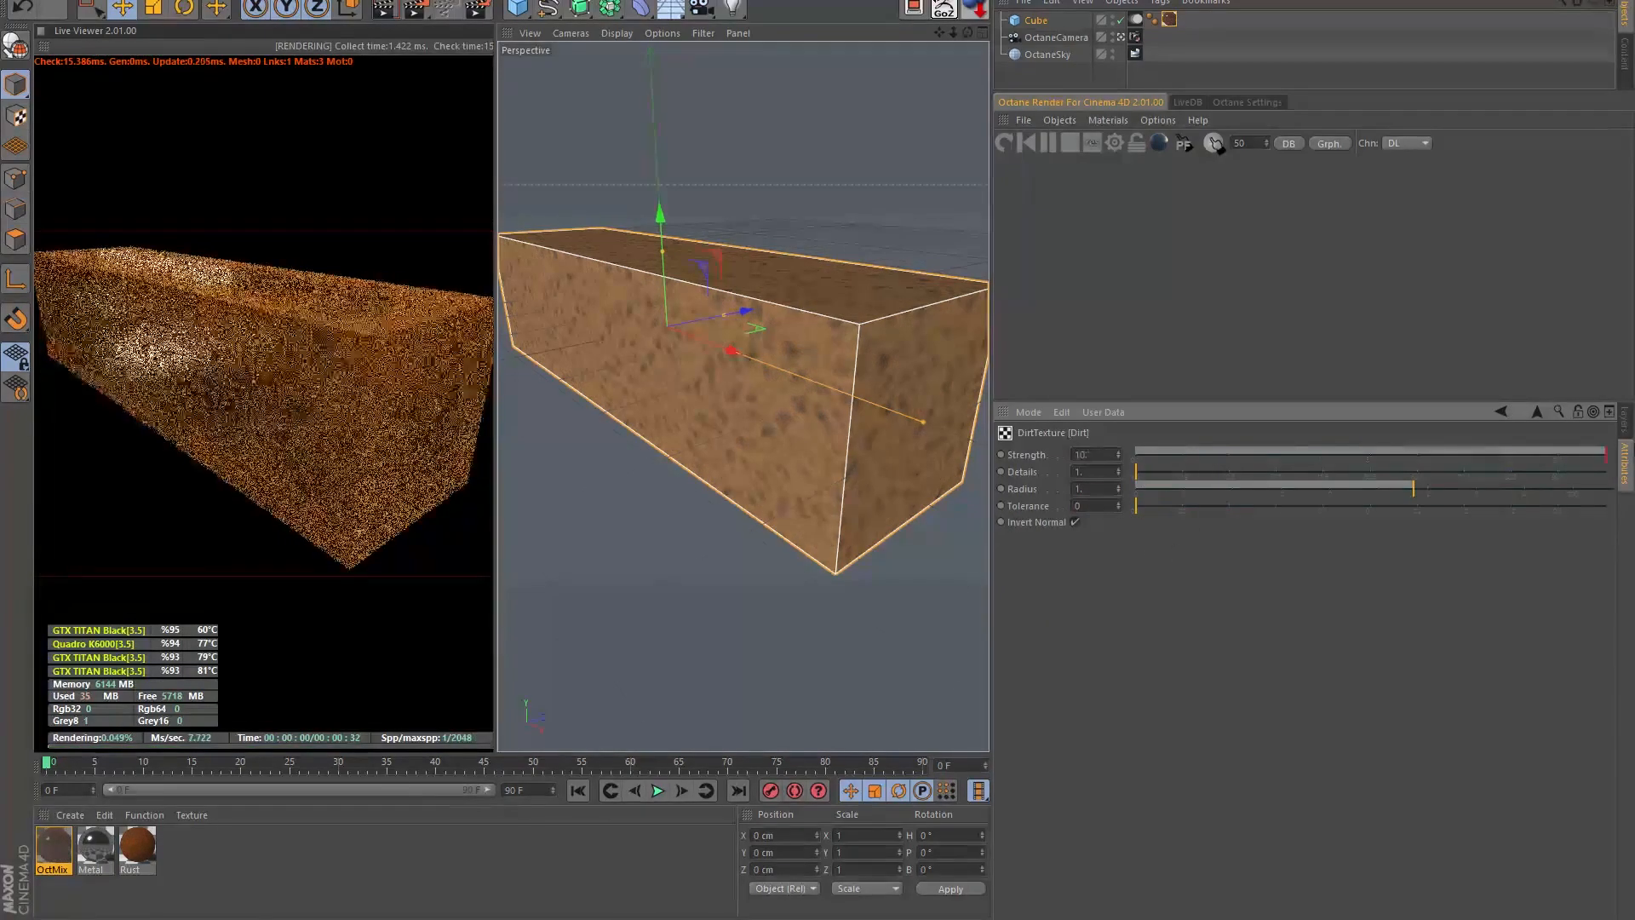
mouse_move(1372, 483)
left_mouse_down()
mouse_move(1235, 474)
mouse_move(1357, 472)
left_mouse_up()
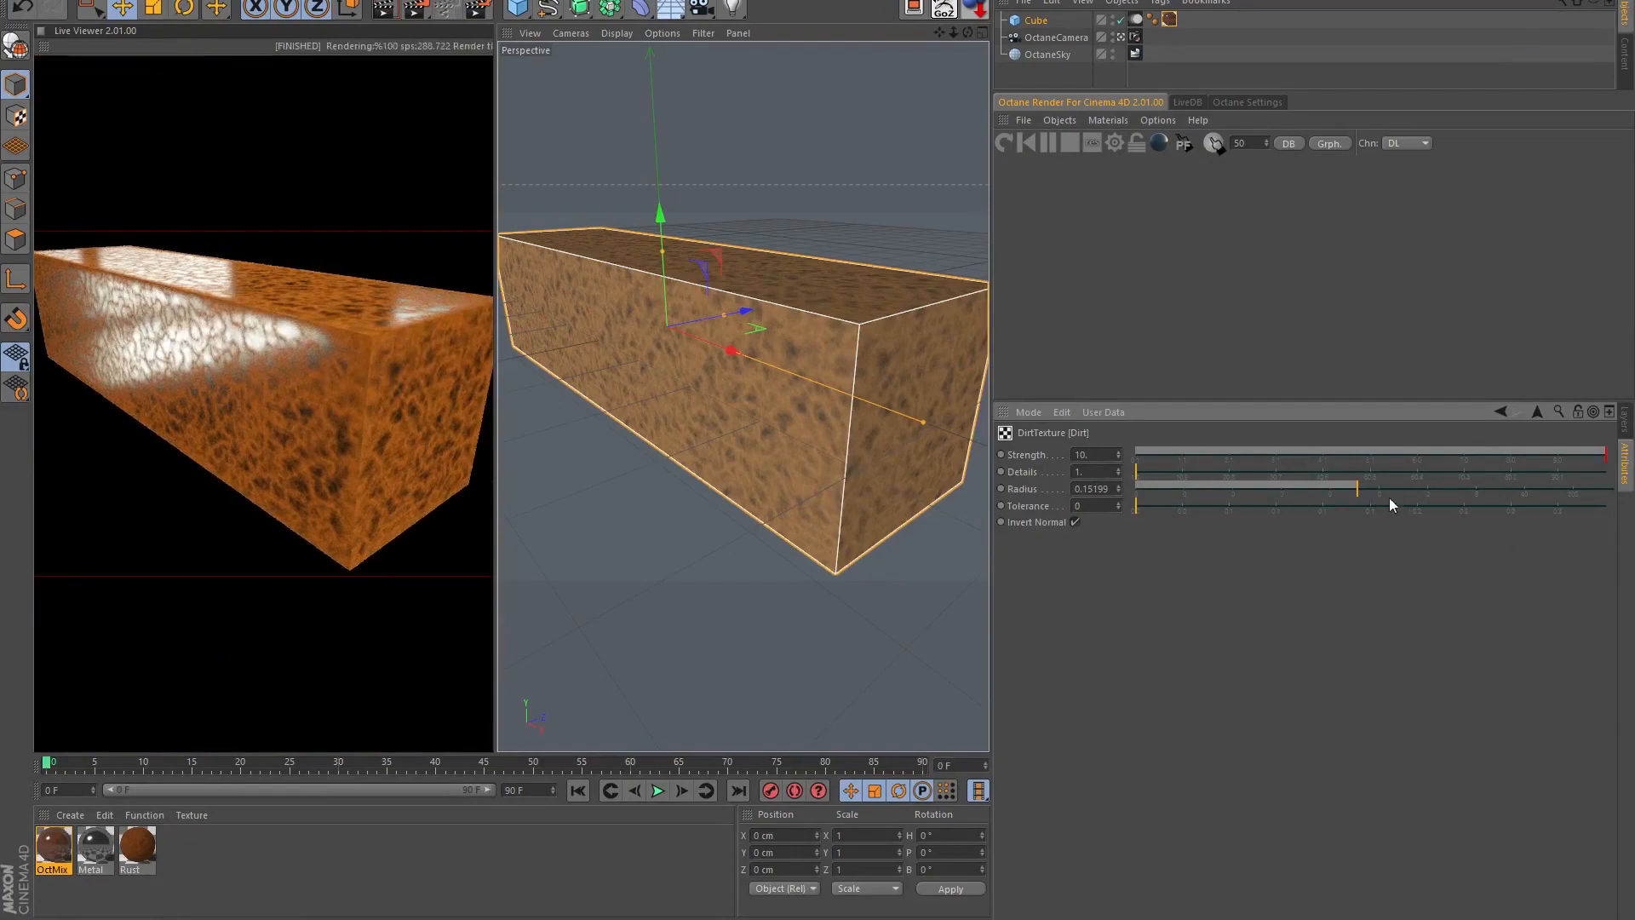
left_click_drag(1340, 484, 1392, 484)
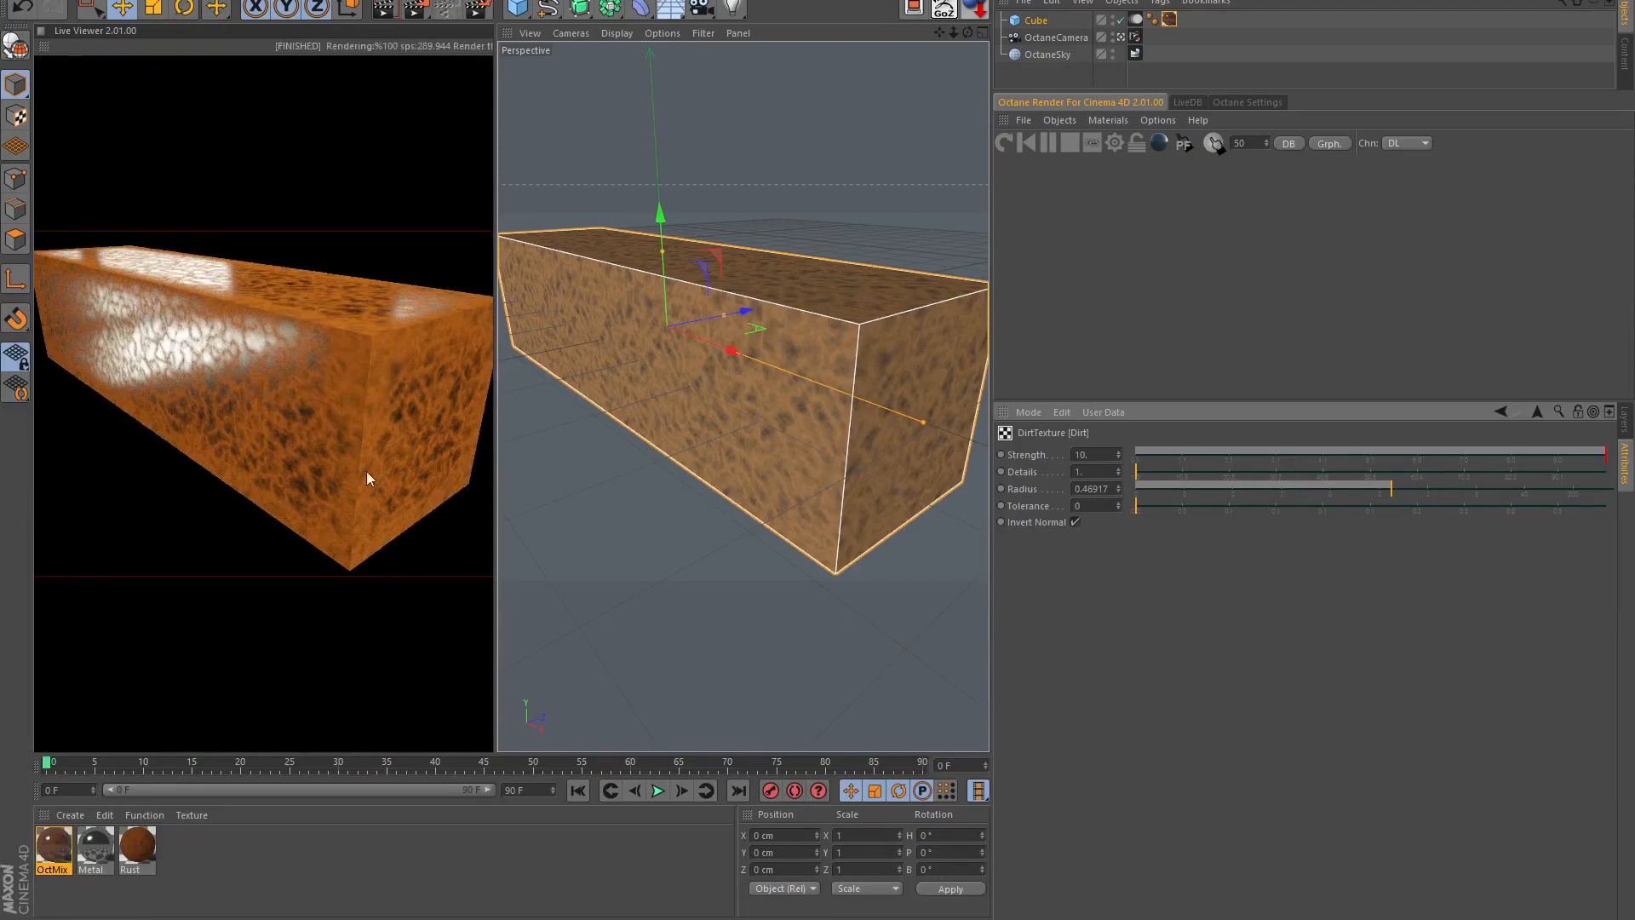
- Set the Turbulence texture's Octaves to 10 and Omega to 1, and inspect the worn edges up close
left_click(1540, 412)
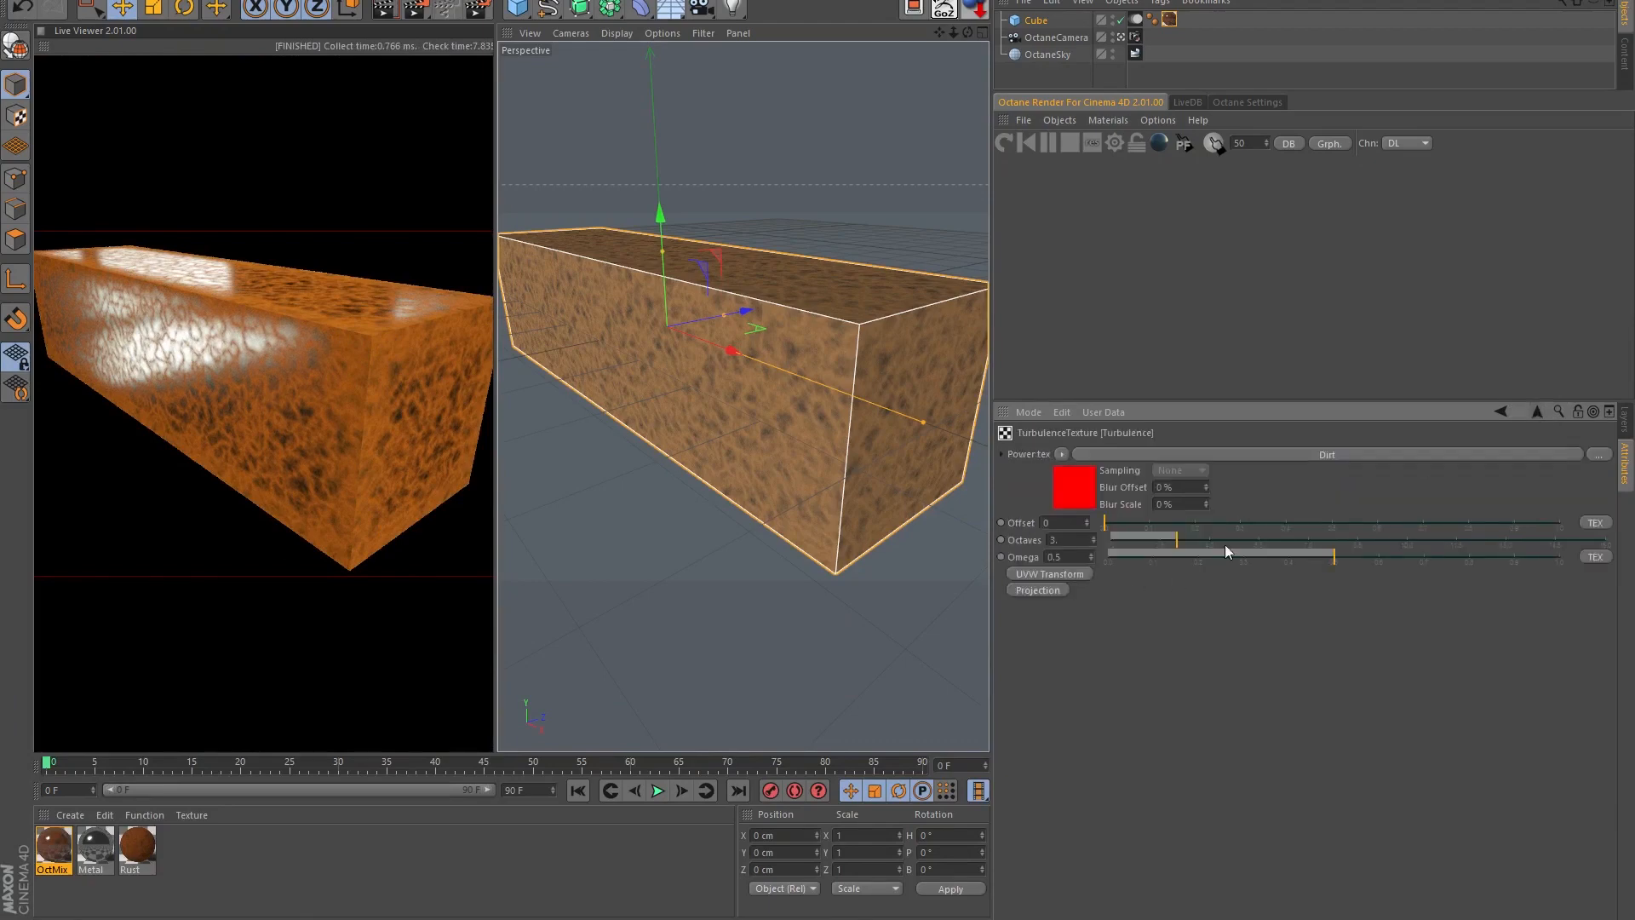
left_click_drag(1254, 538, 1444, 534)
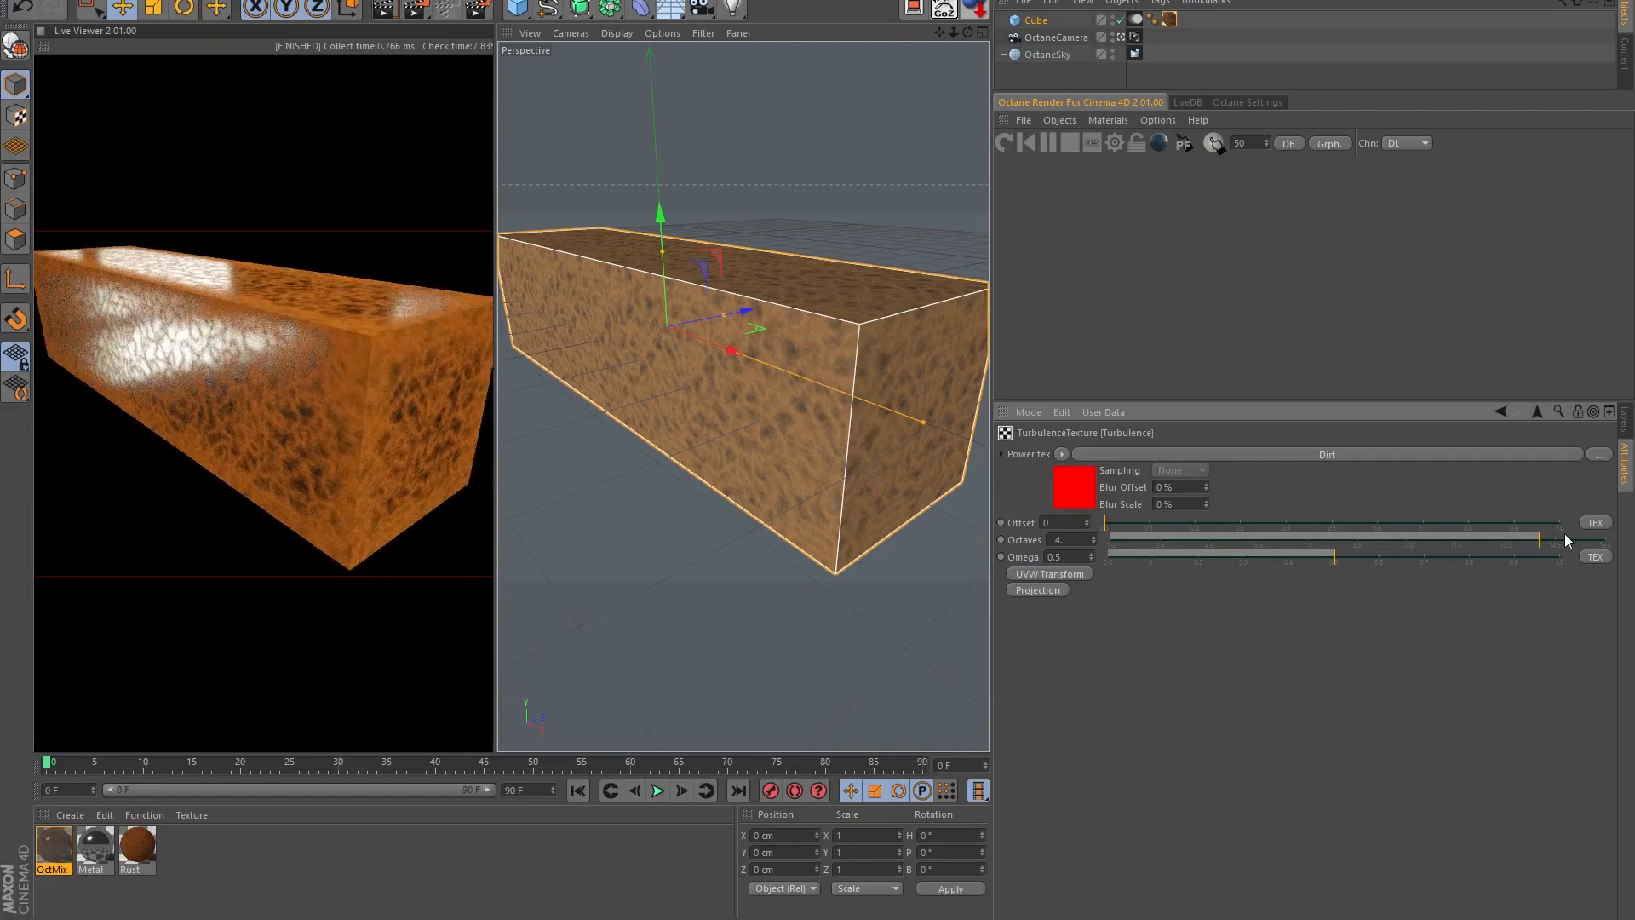
mouse_move(1566, 533)
left_mouse_down()
mouse_move(1387, 534)
mouse_move(1611, 567)
mouse_move(1528, 561)
mouse_move(1566, 560)
left_mouse_up()
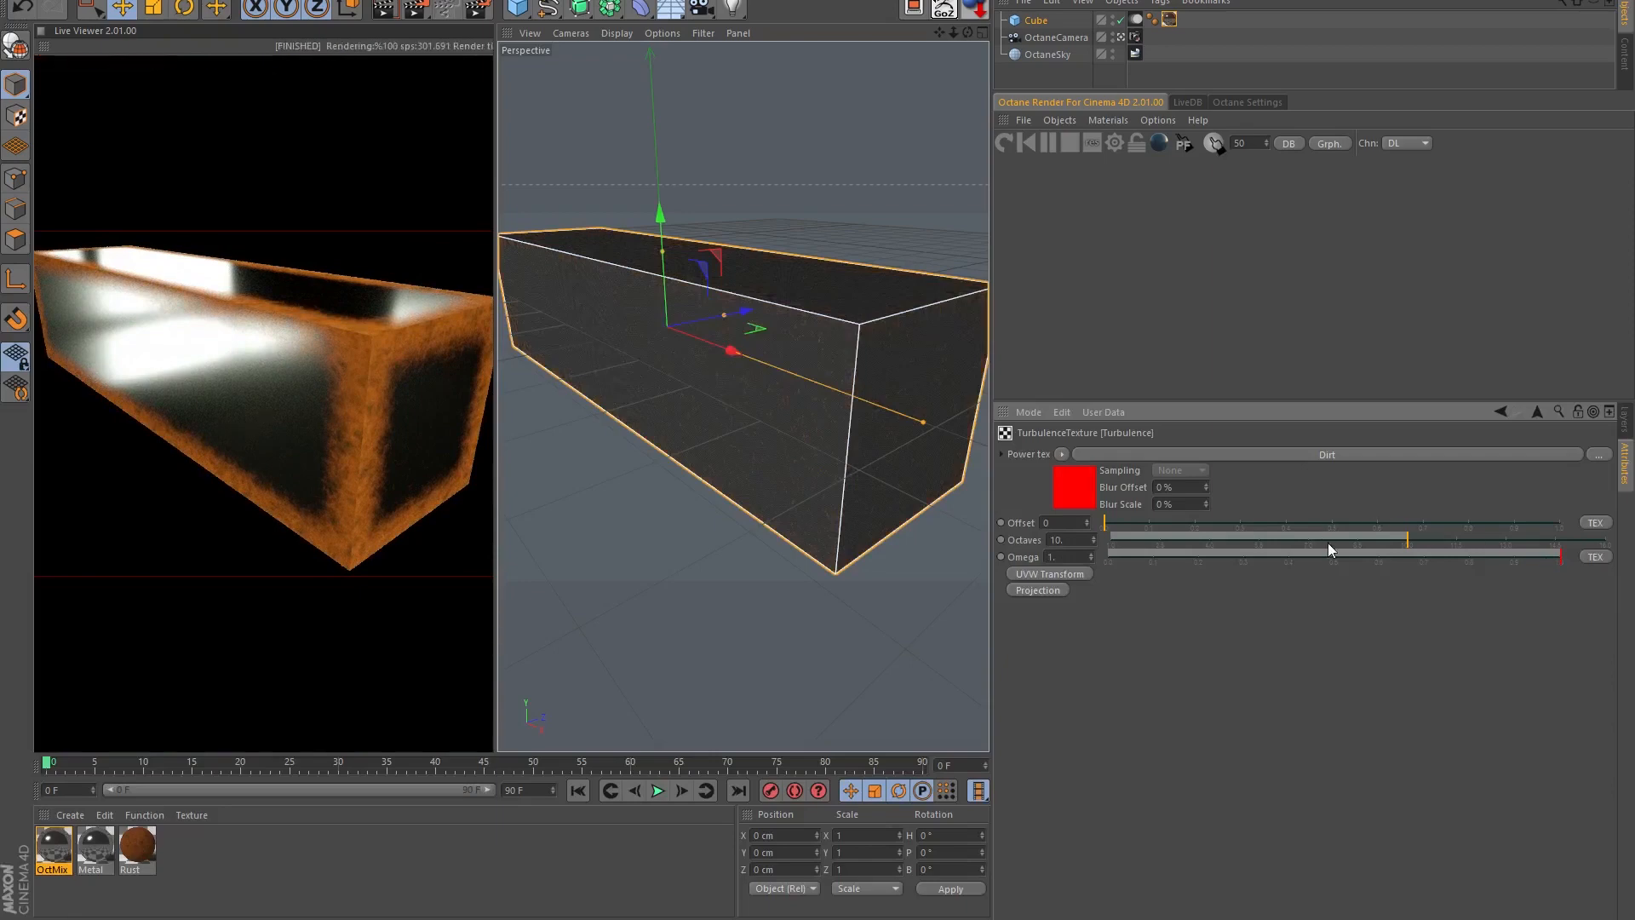
scroll(912, 446, "up", 5)
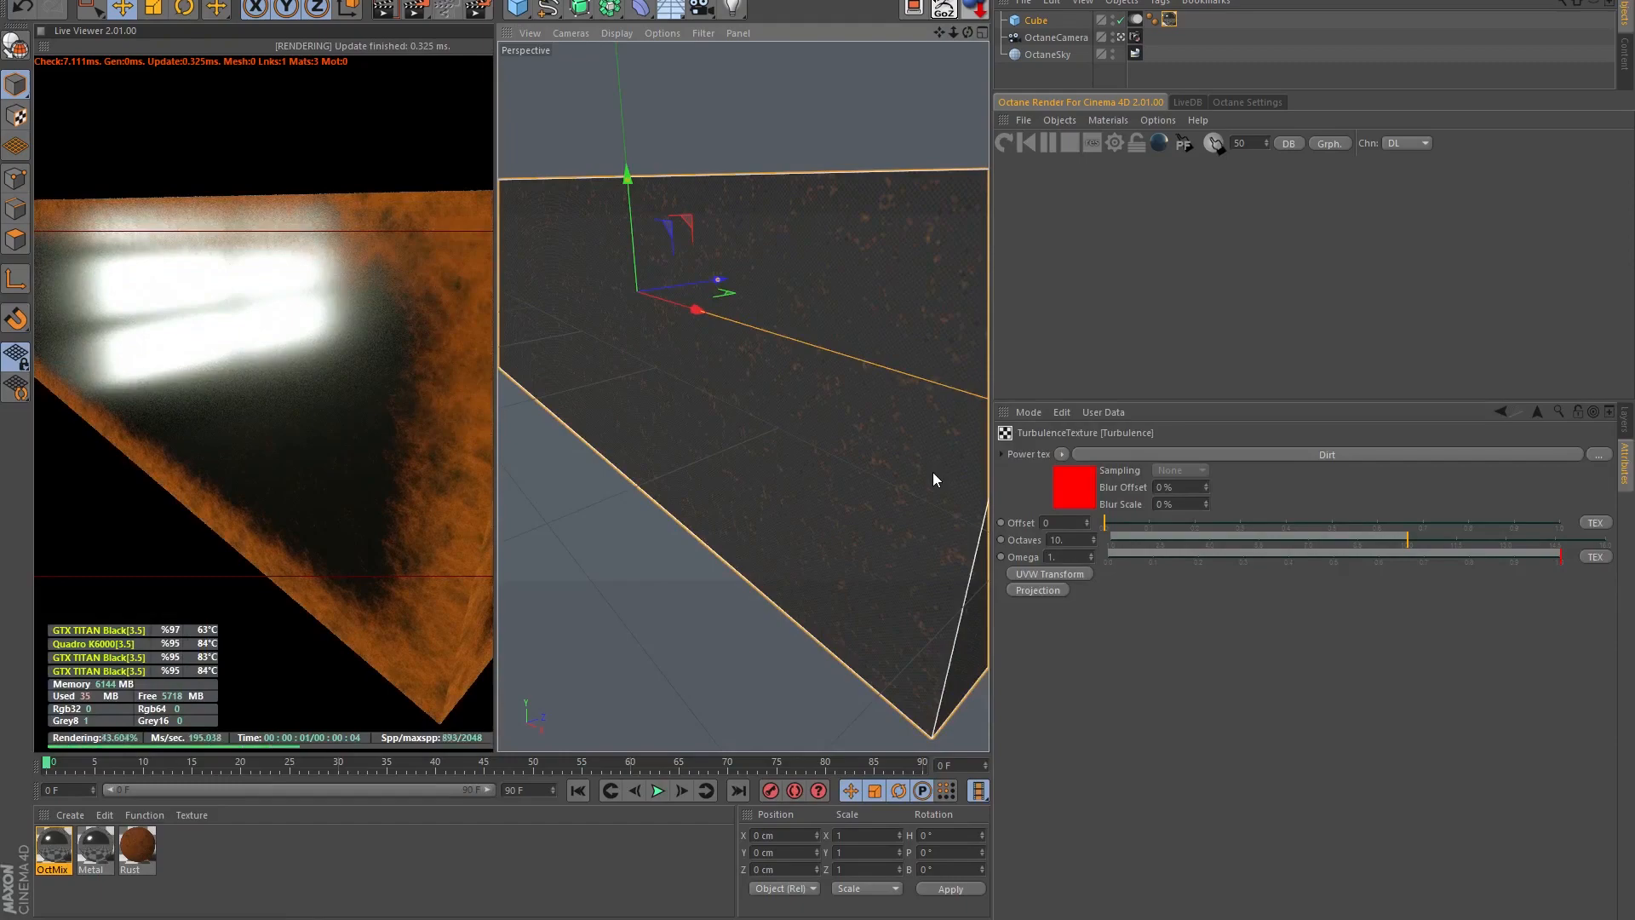
left_click_drag(900, 472, 852, 483, "alt")
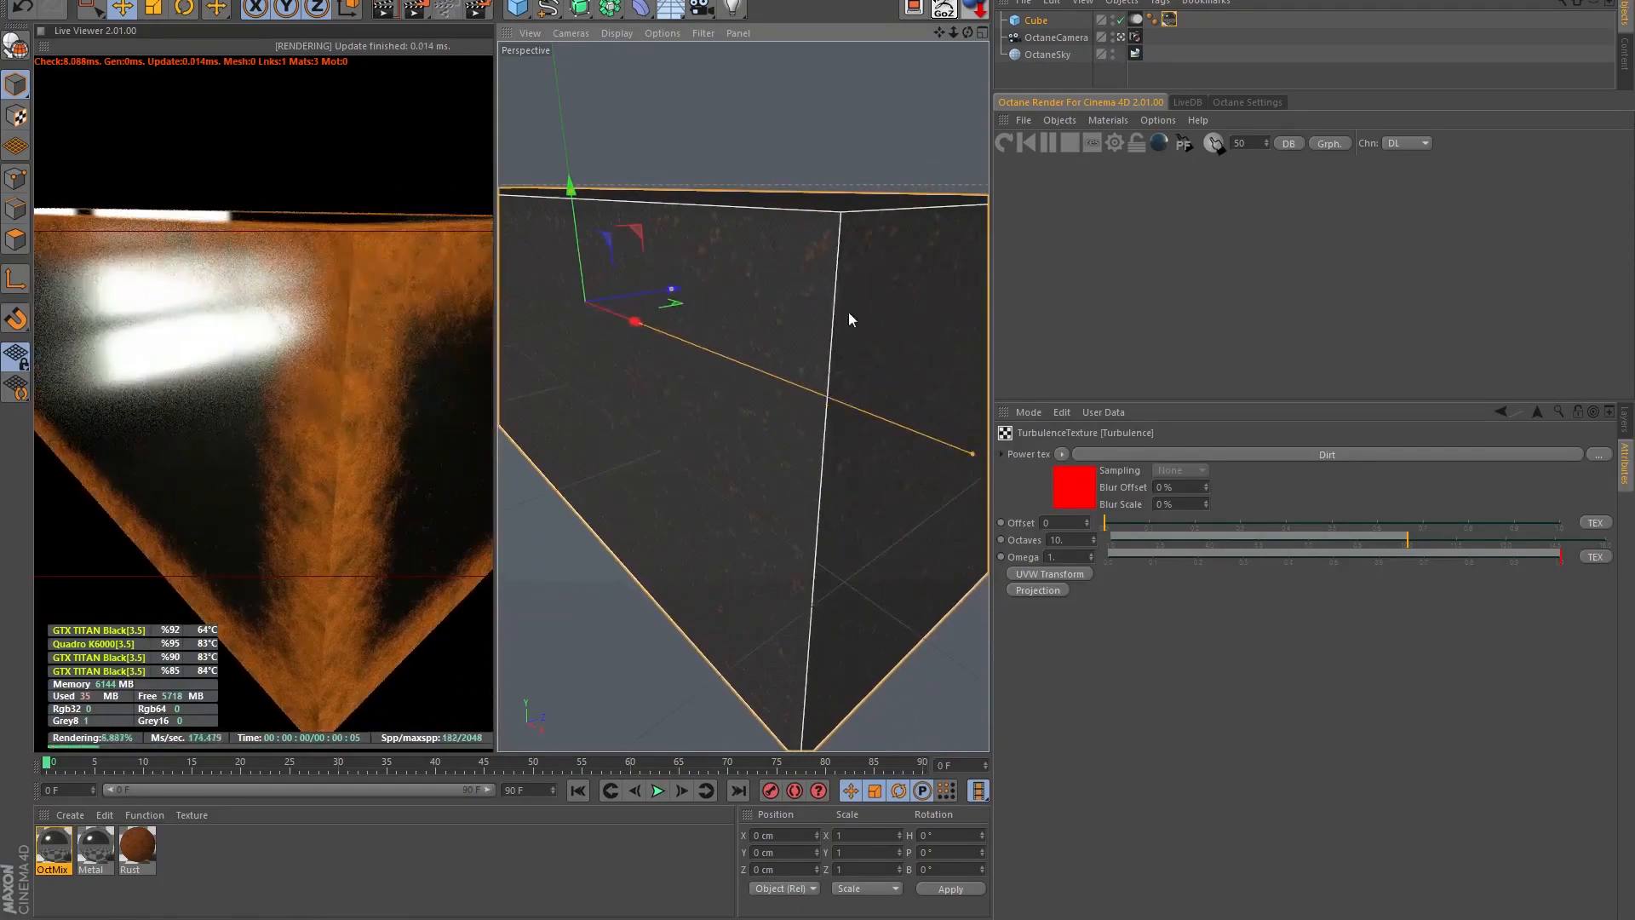
scroll(890, 472, "down", 3)
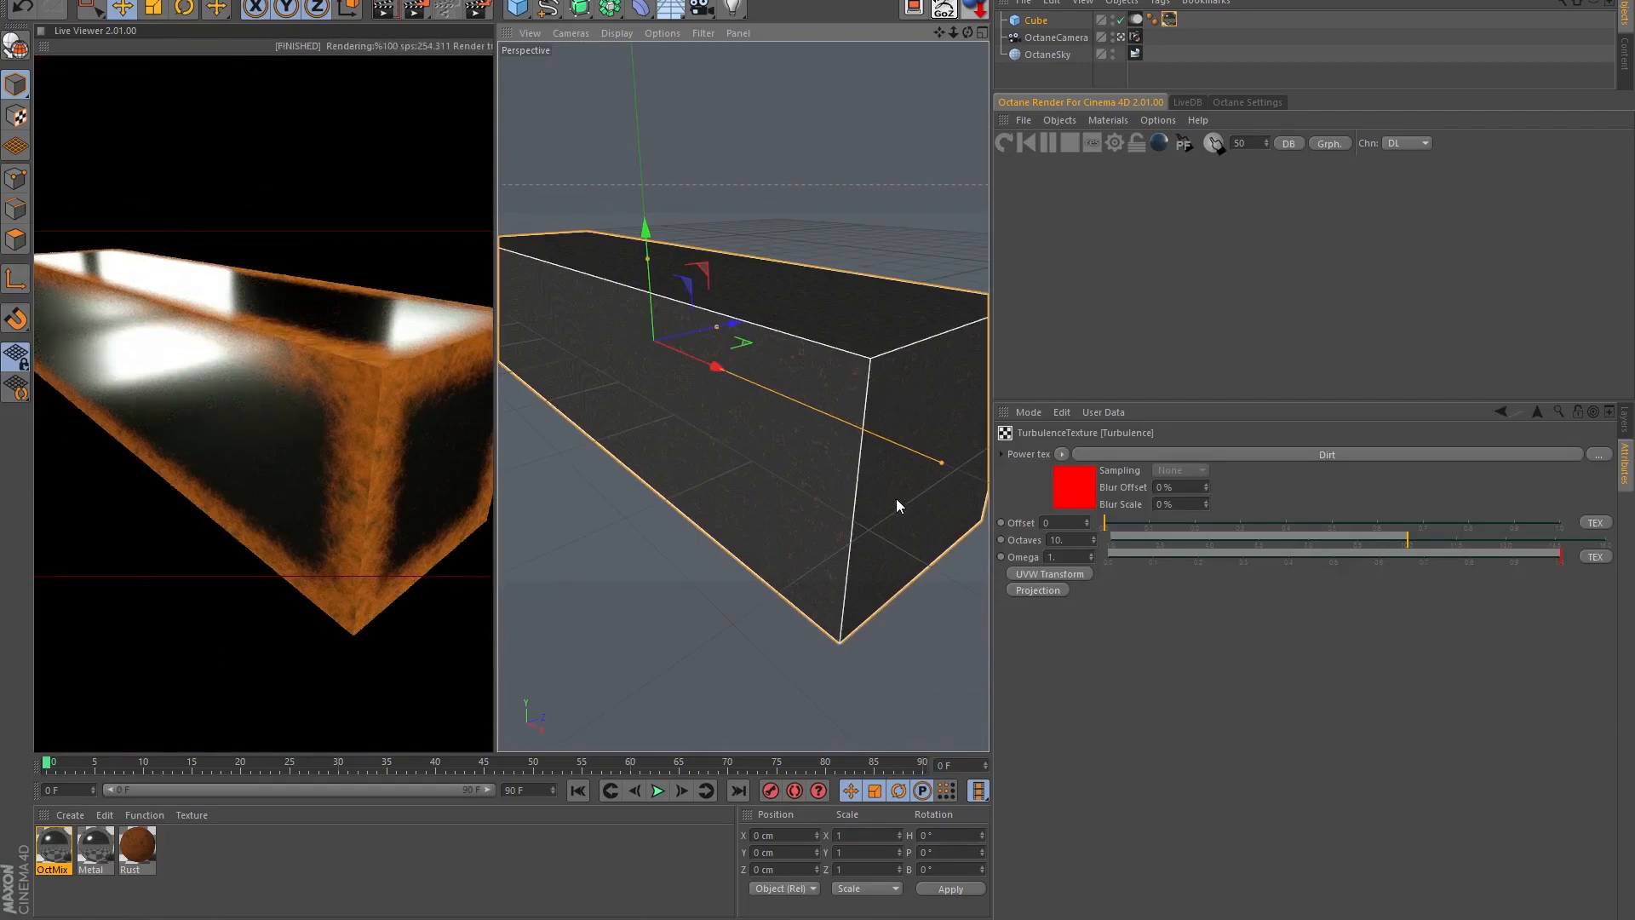
- Load a Marble texture into Texture2 of the Multiply texture
left_click(1537, 412)
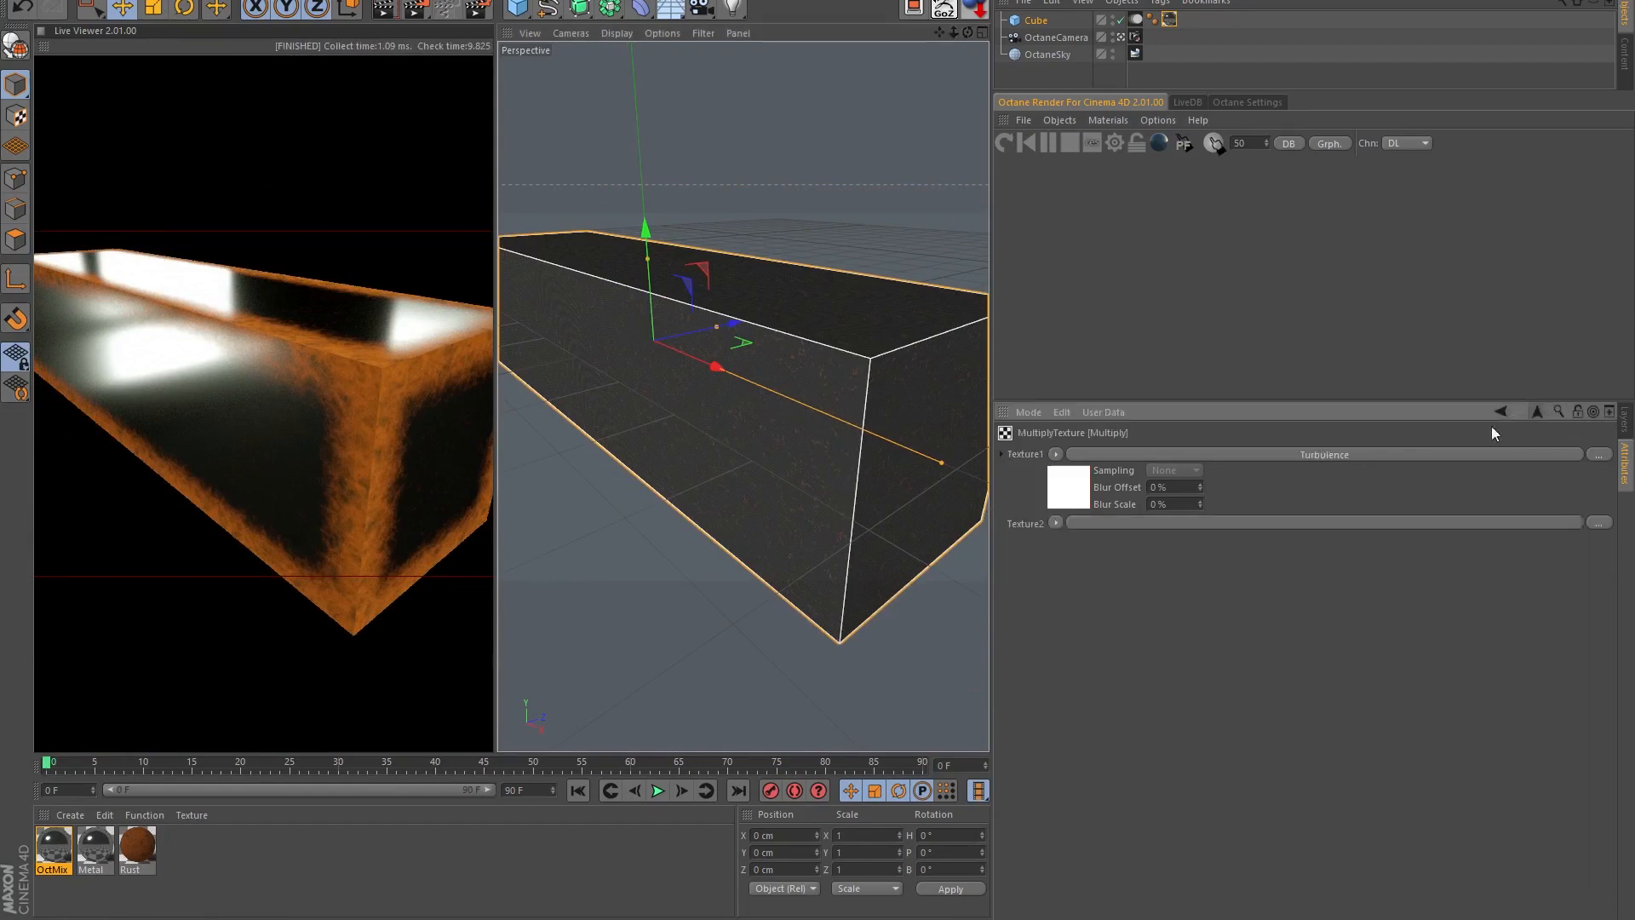
left_click(1053, 523)
mouse_move(1092, 369)
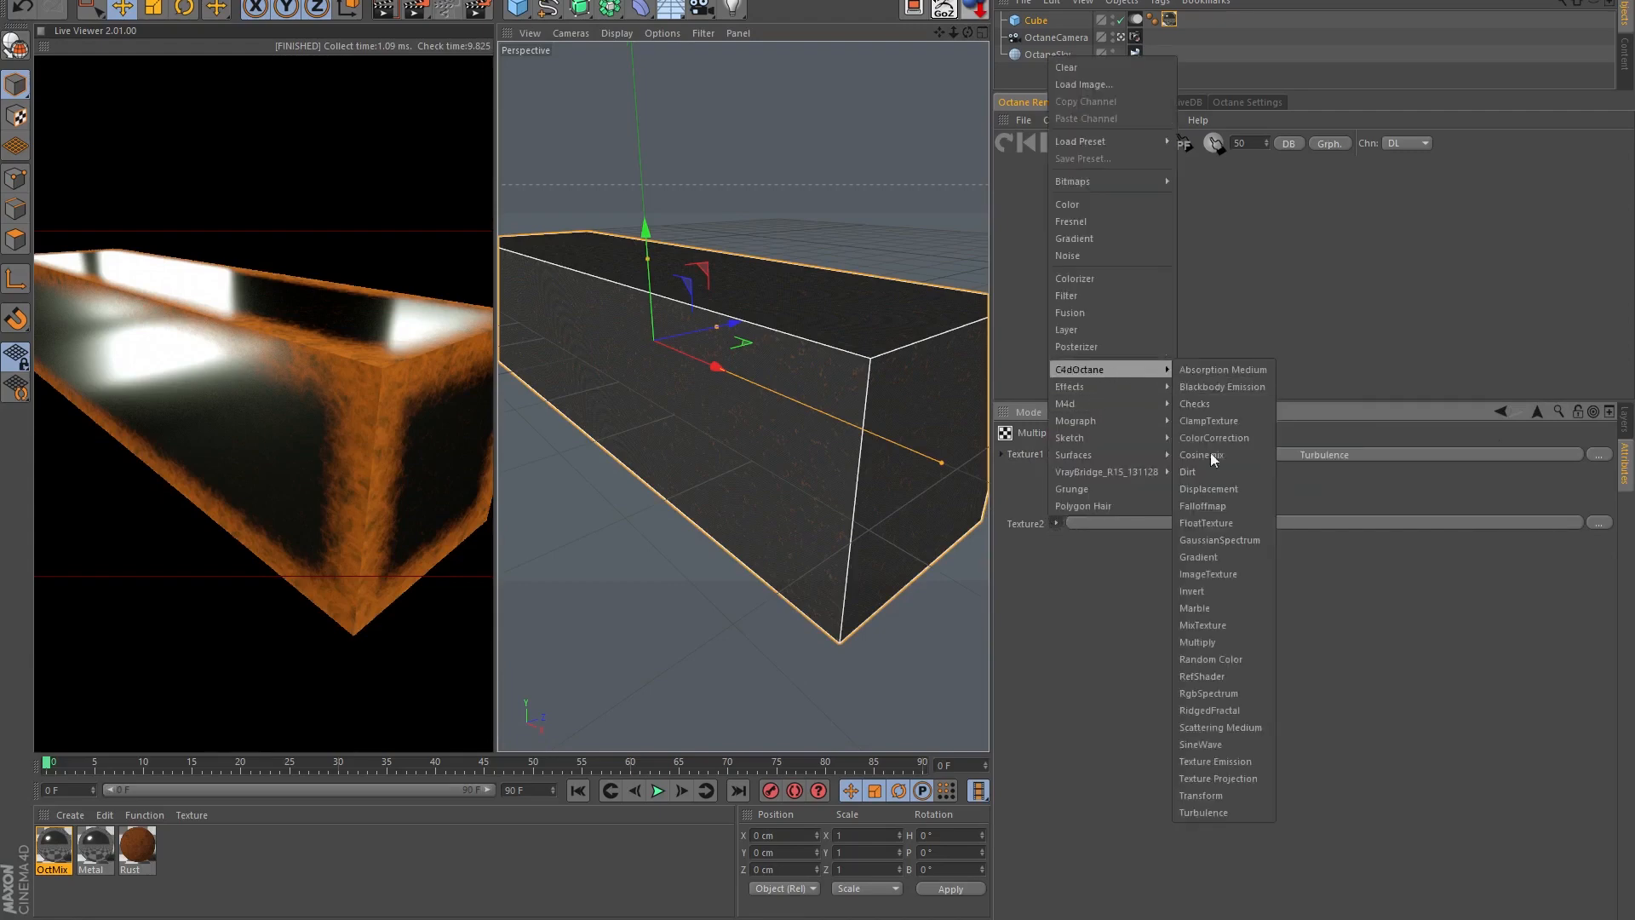
left_click(1208, 610)
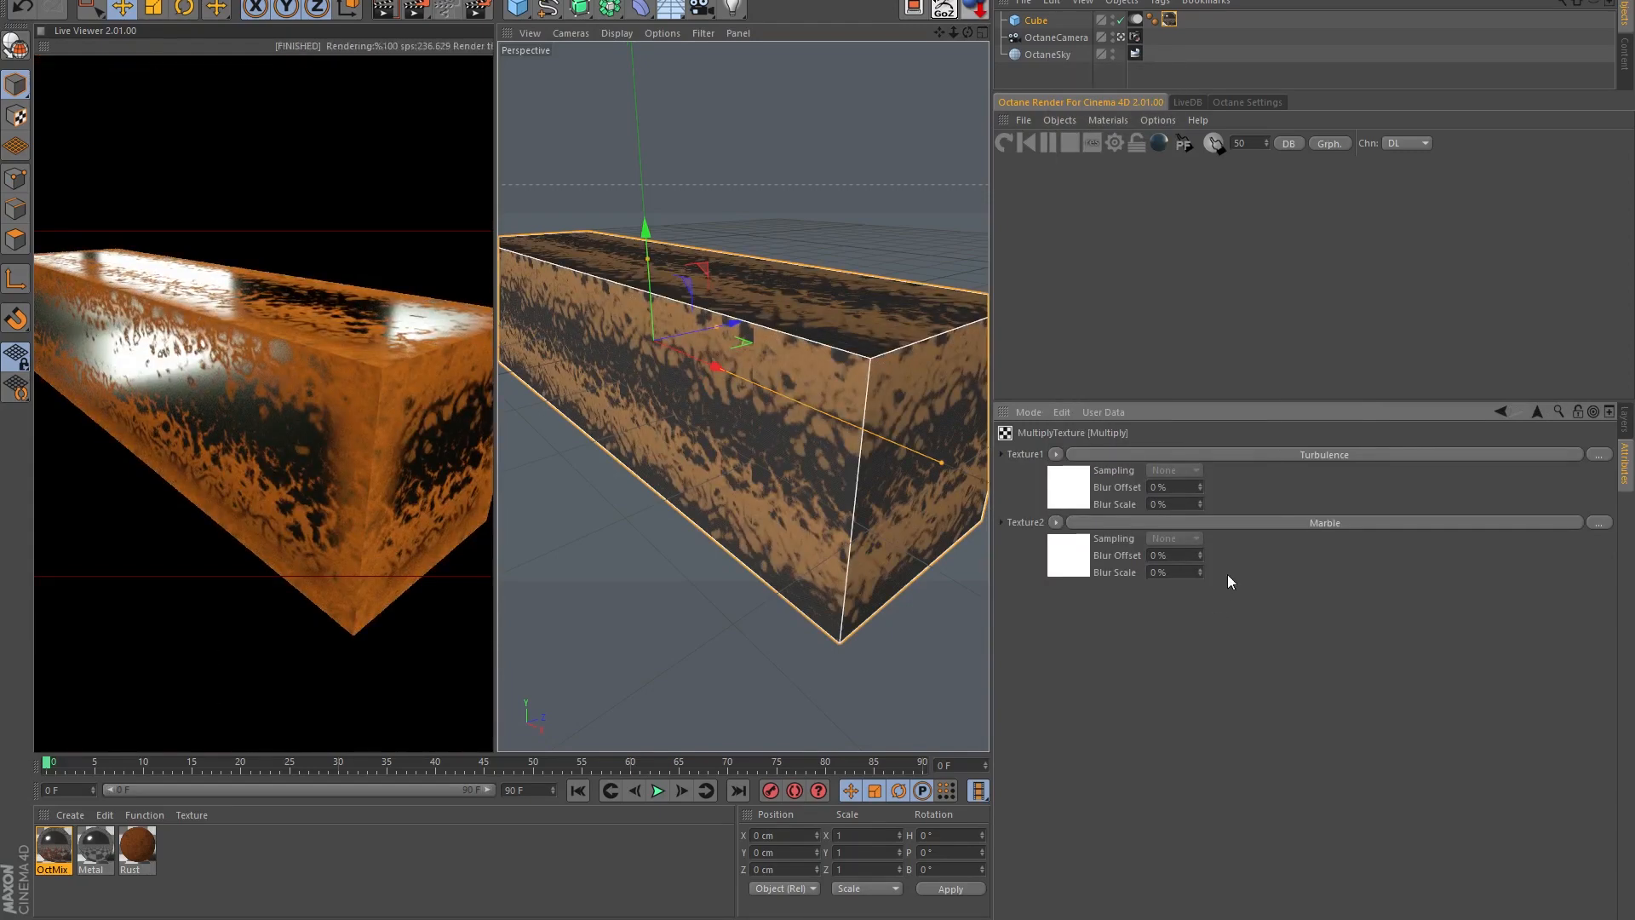
- Set the Marble texture's Power to 0.77
left_click(1265, 523)
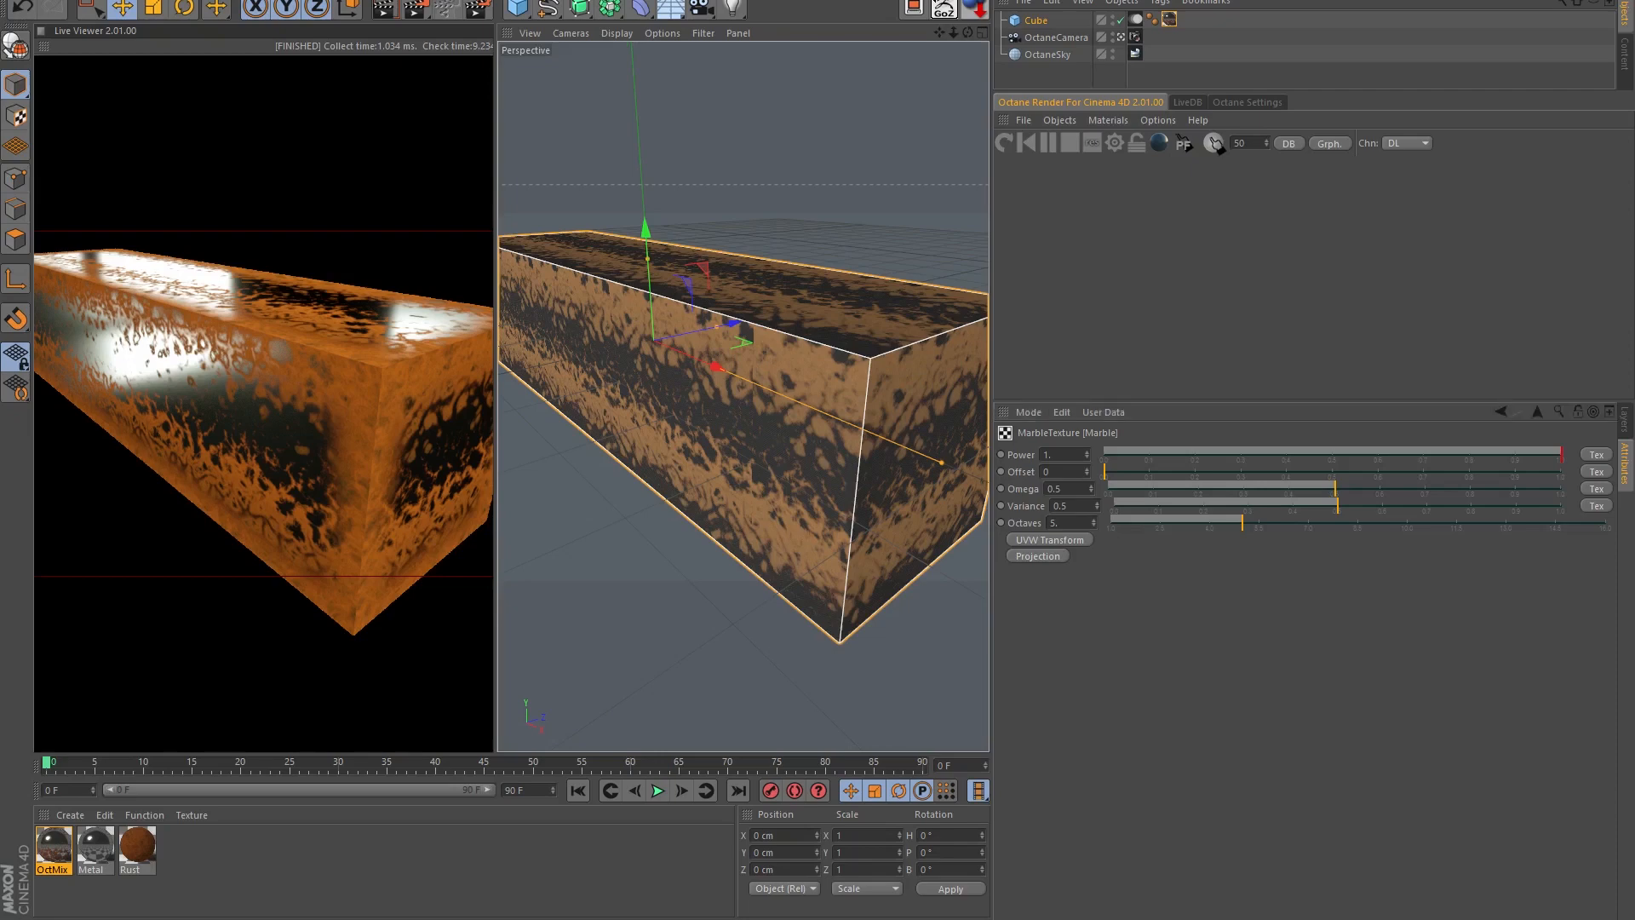
left_click(1062, 458)
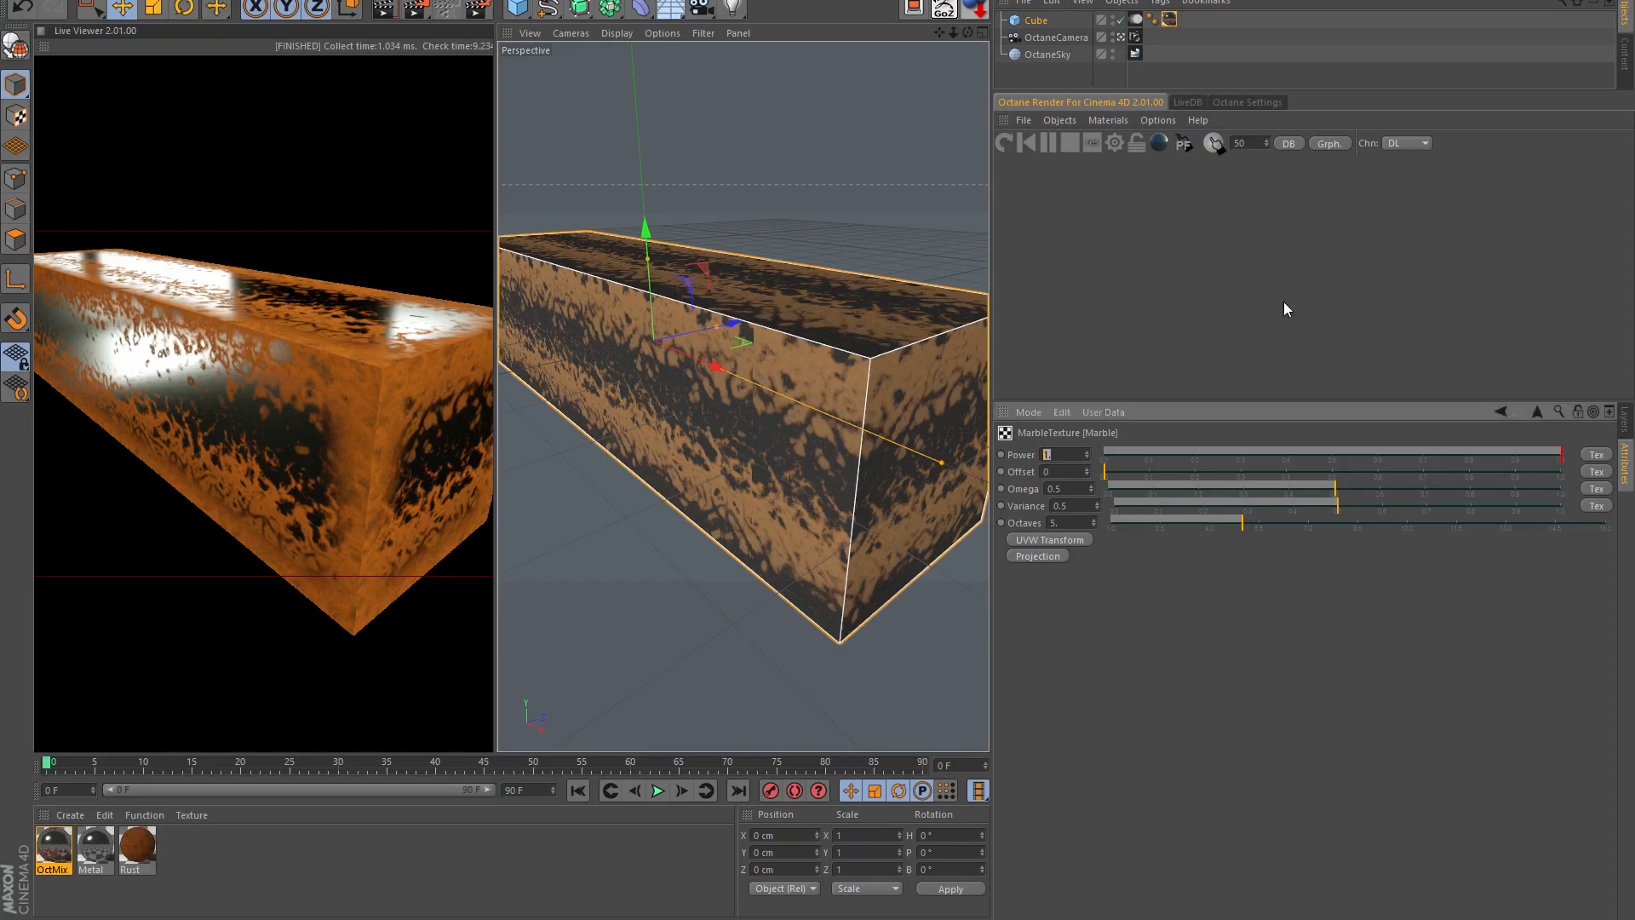
type("0.77")
key("Return")
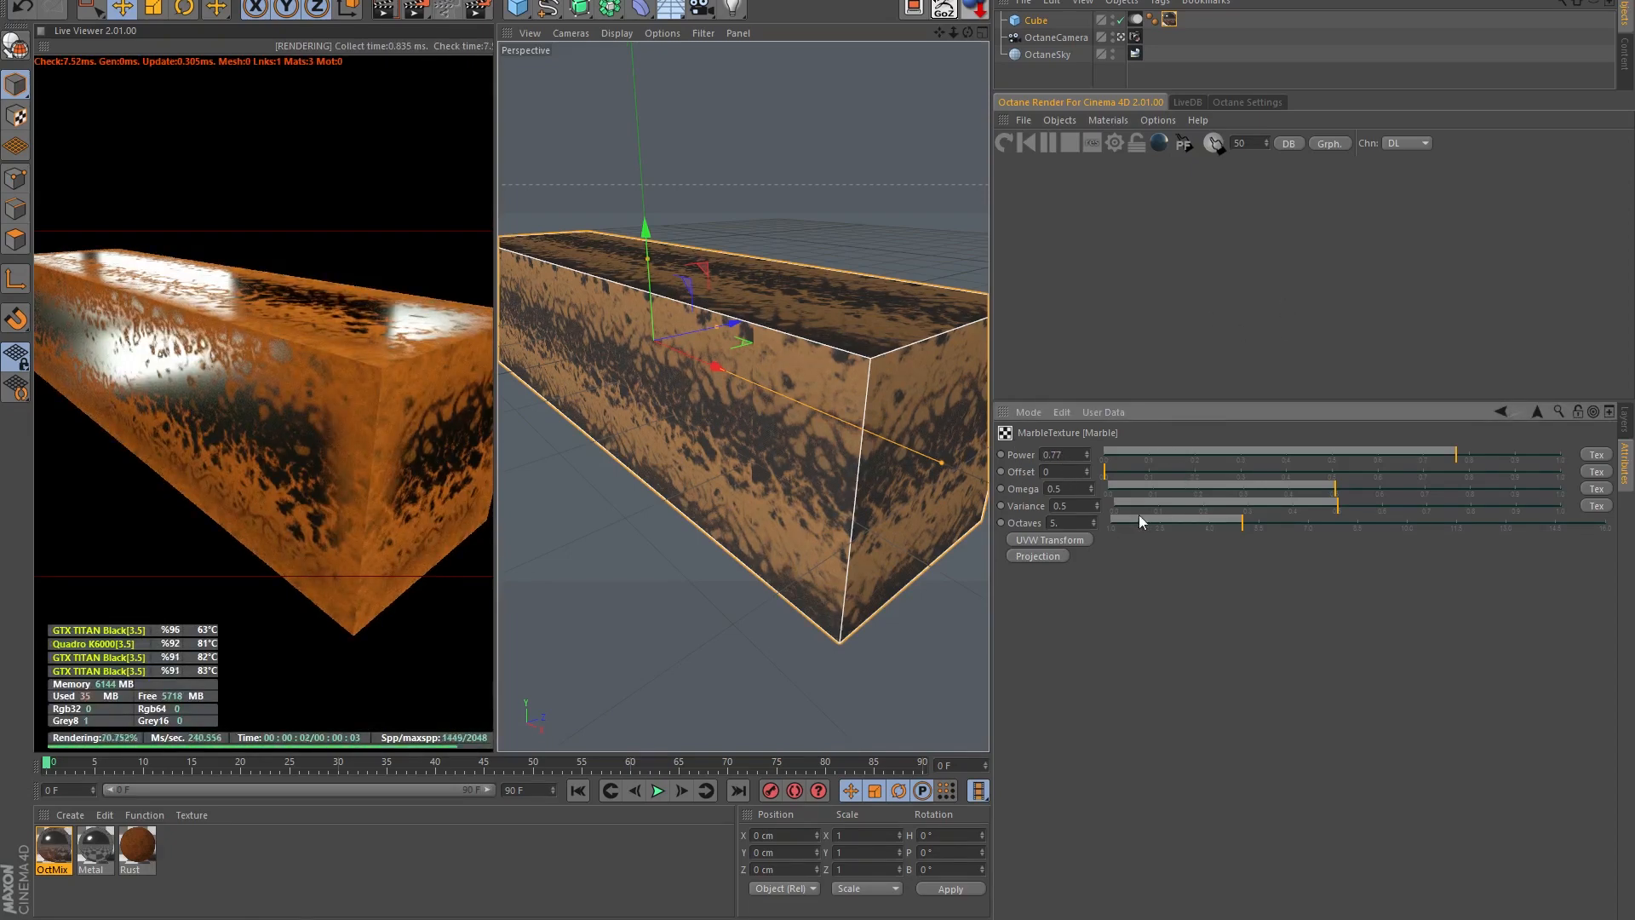
- Set the Marble texture's Omega to 0.7 and its Octaves to 3
left_click(1075, 489)
key("BackSpace")
type("7")
key("Return")
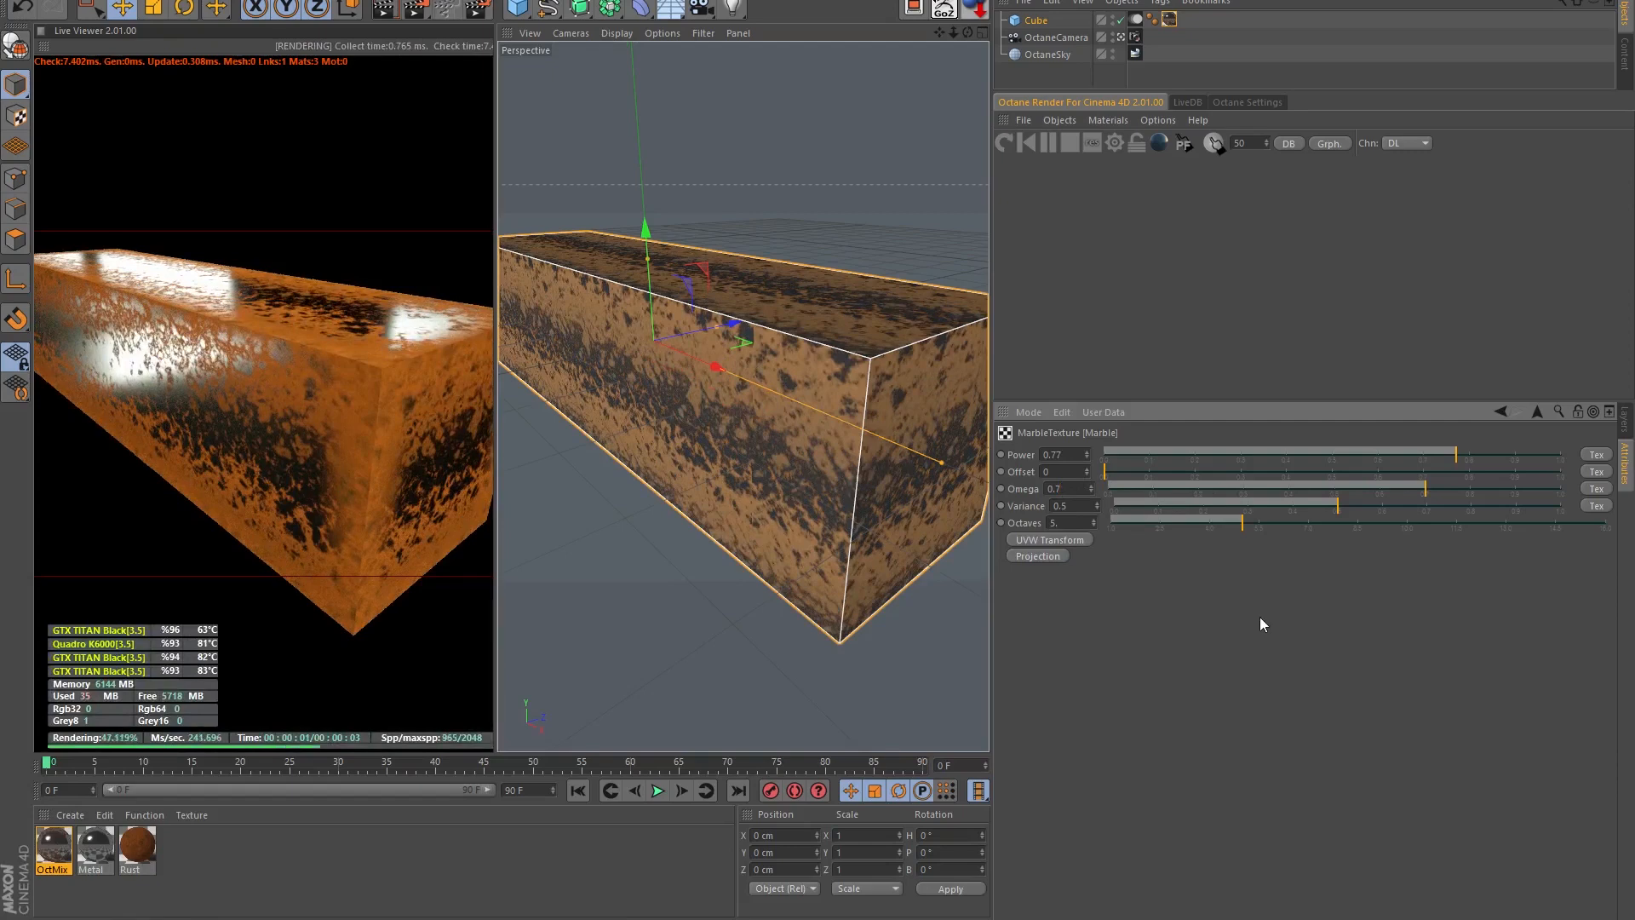
left_click(1062, 522)
type("3")
key("Return")
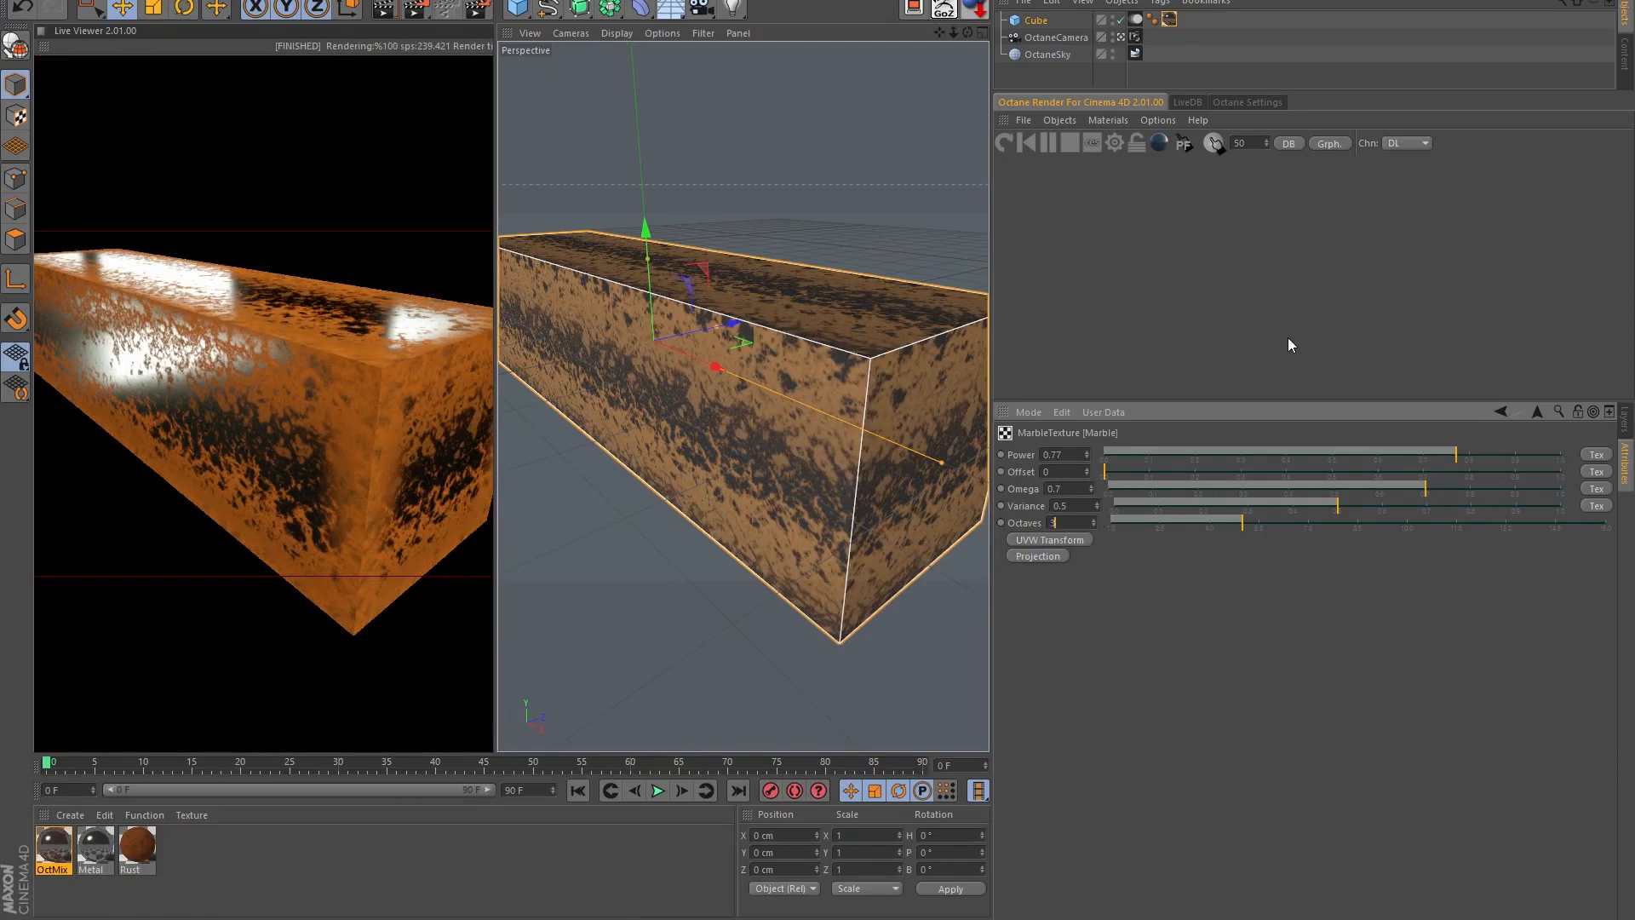
- Add a UVW Transform to the Marble texture and set its X, Y and Z scale to 8
left_click(1047, 543)
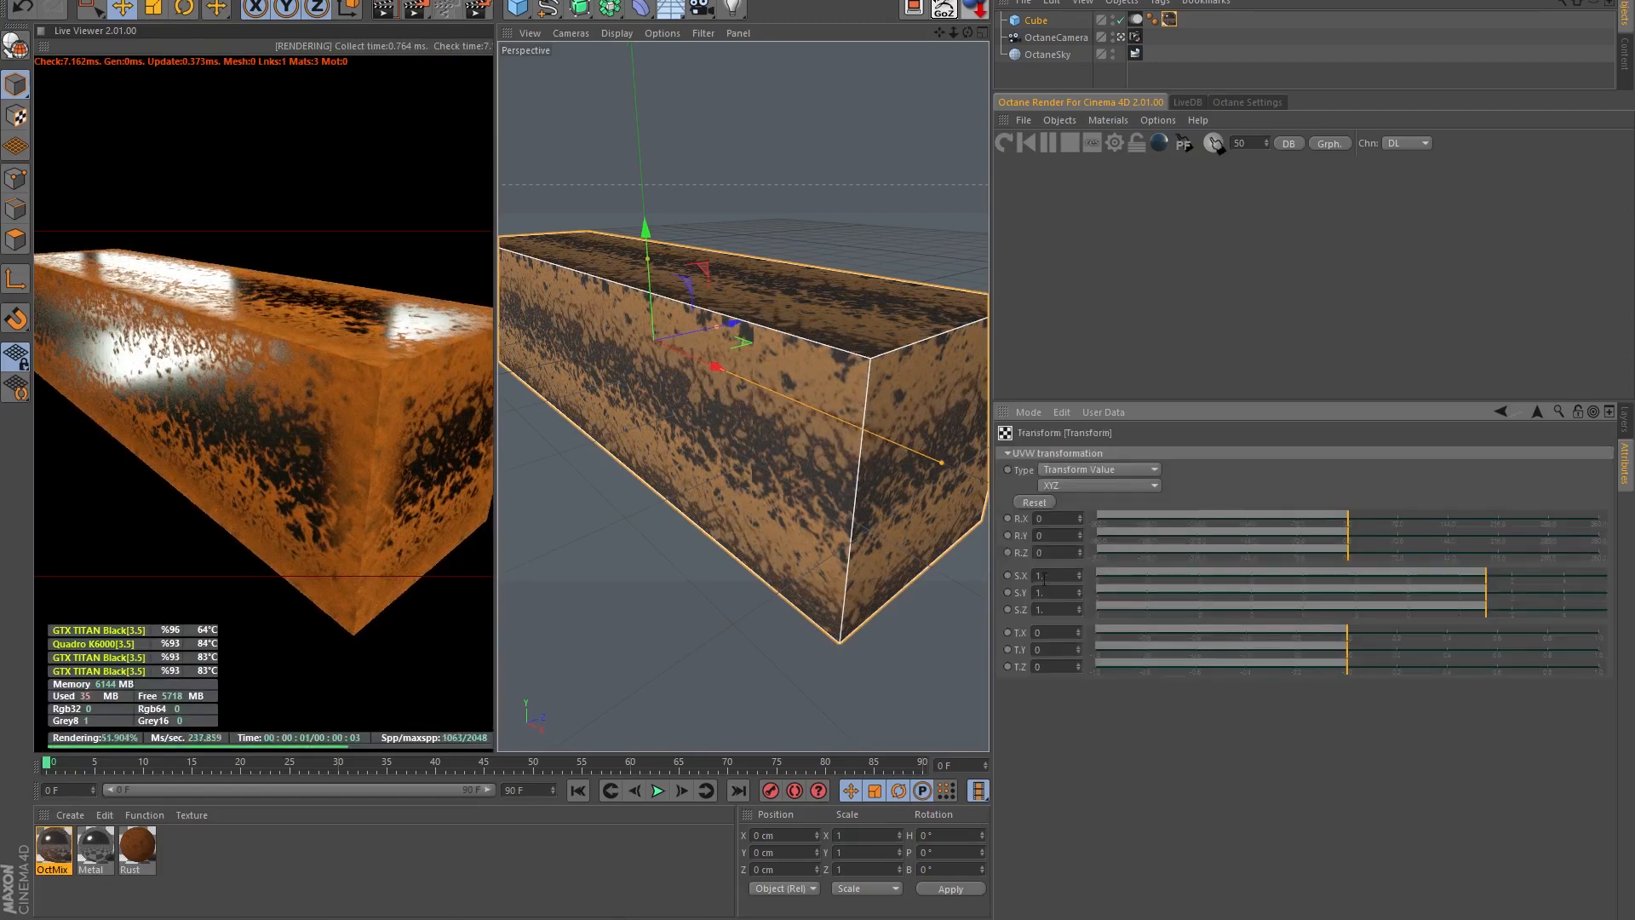
left_click(1041, 575)
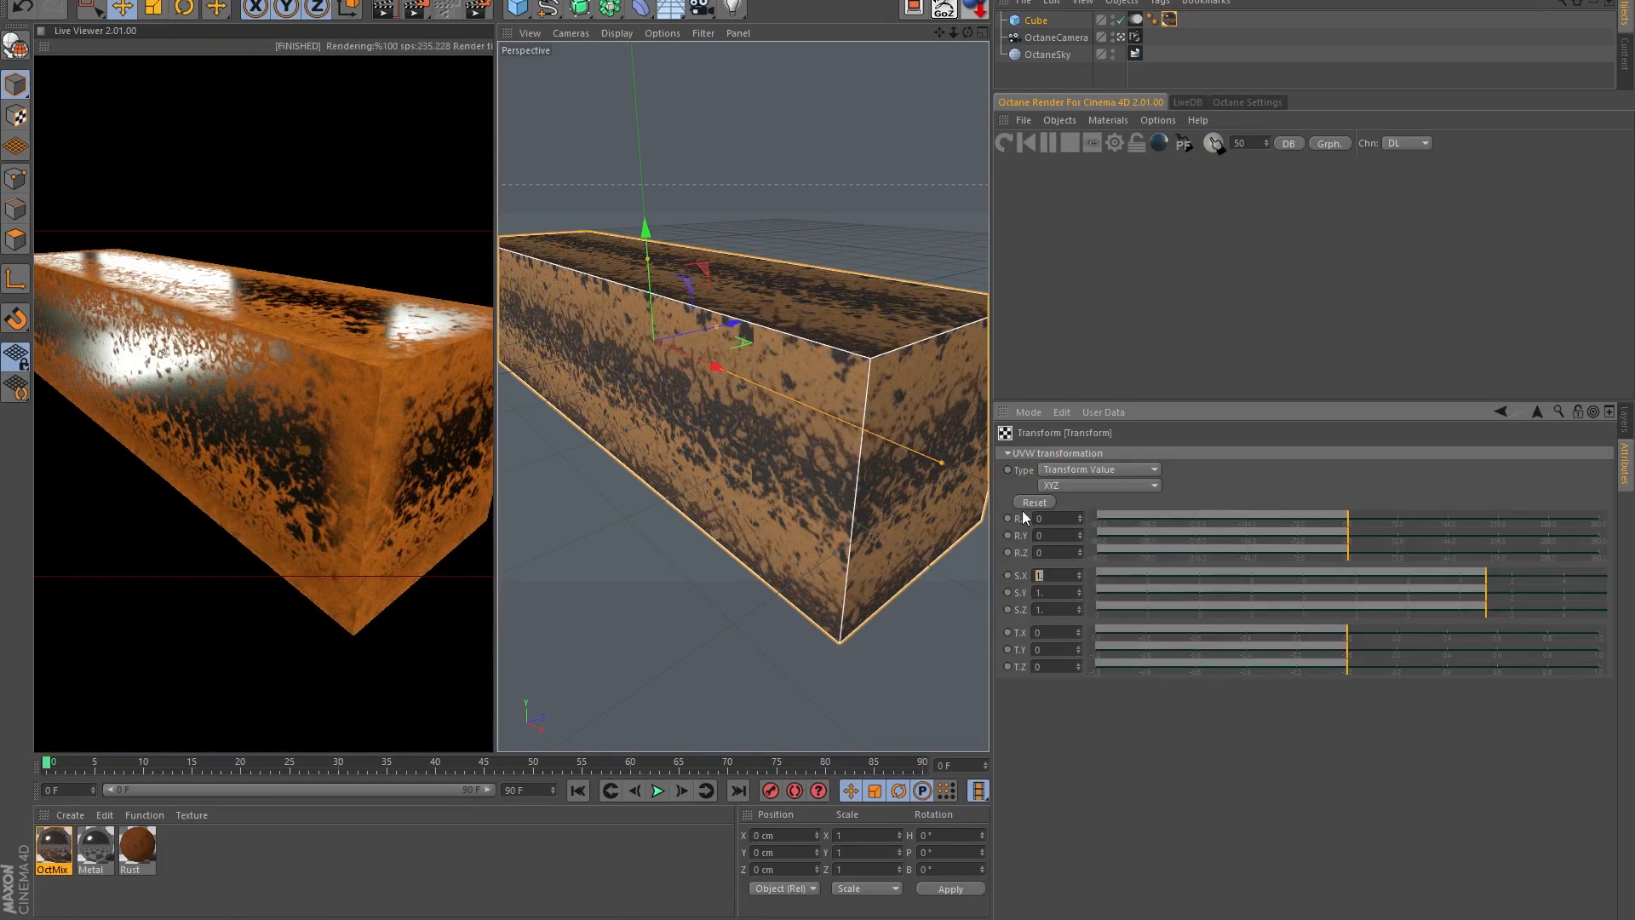
type("8")
key("Tab")
type("8")
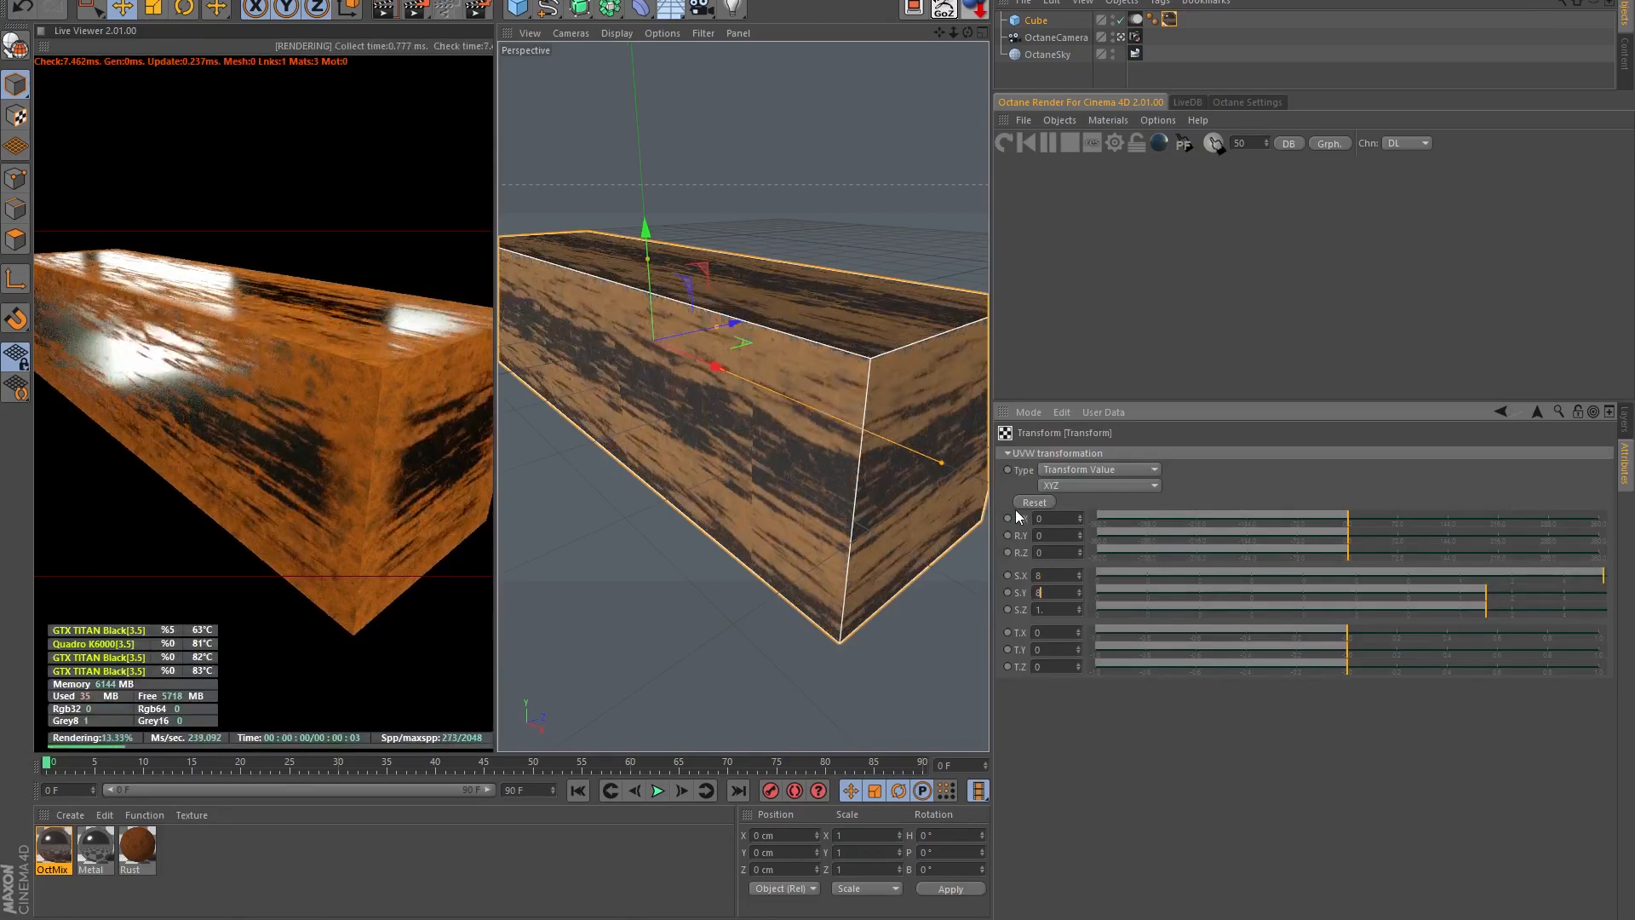
key("Tab")
type("8")
key("Return")
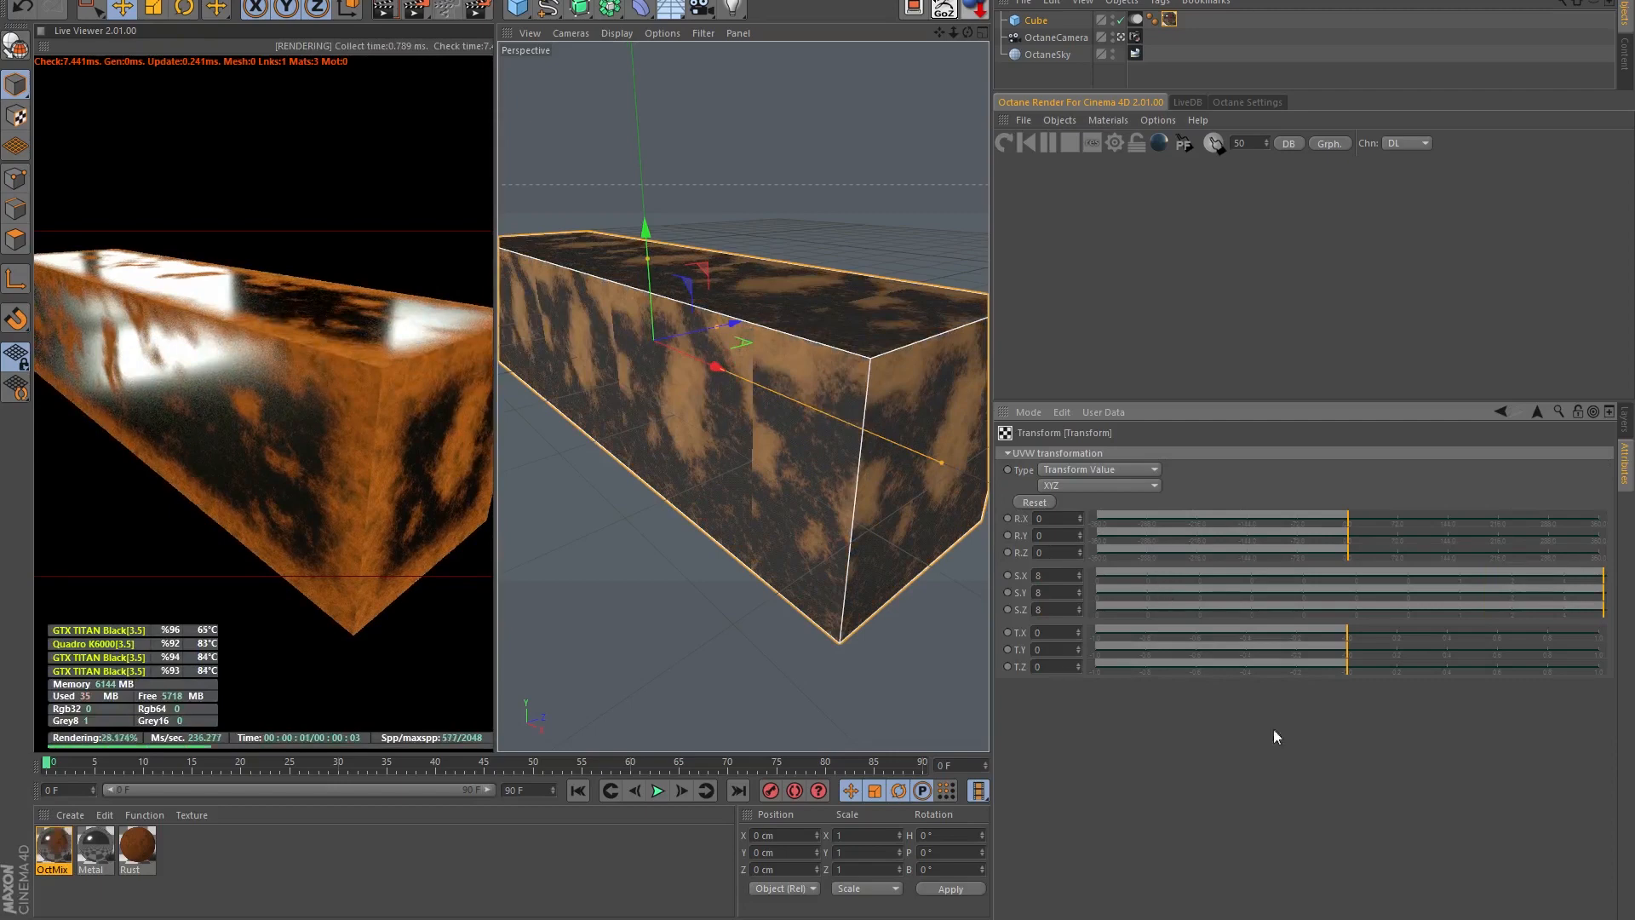
- Set the Black Level of the mix material's ColorCorrection to about 0.4 and its Gamma to about 5.53
left_click(1540, 408)
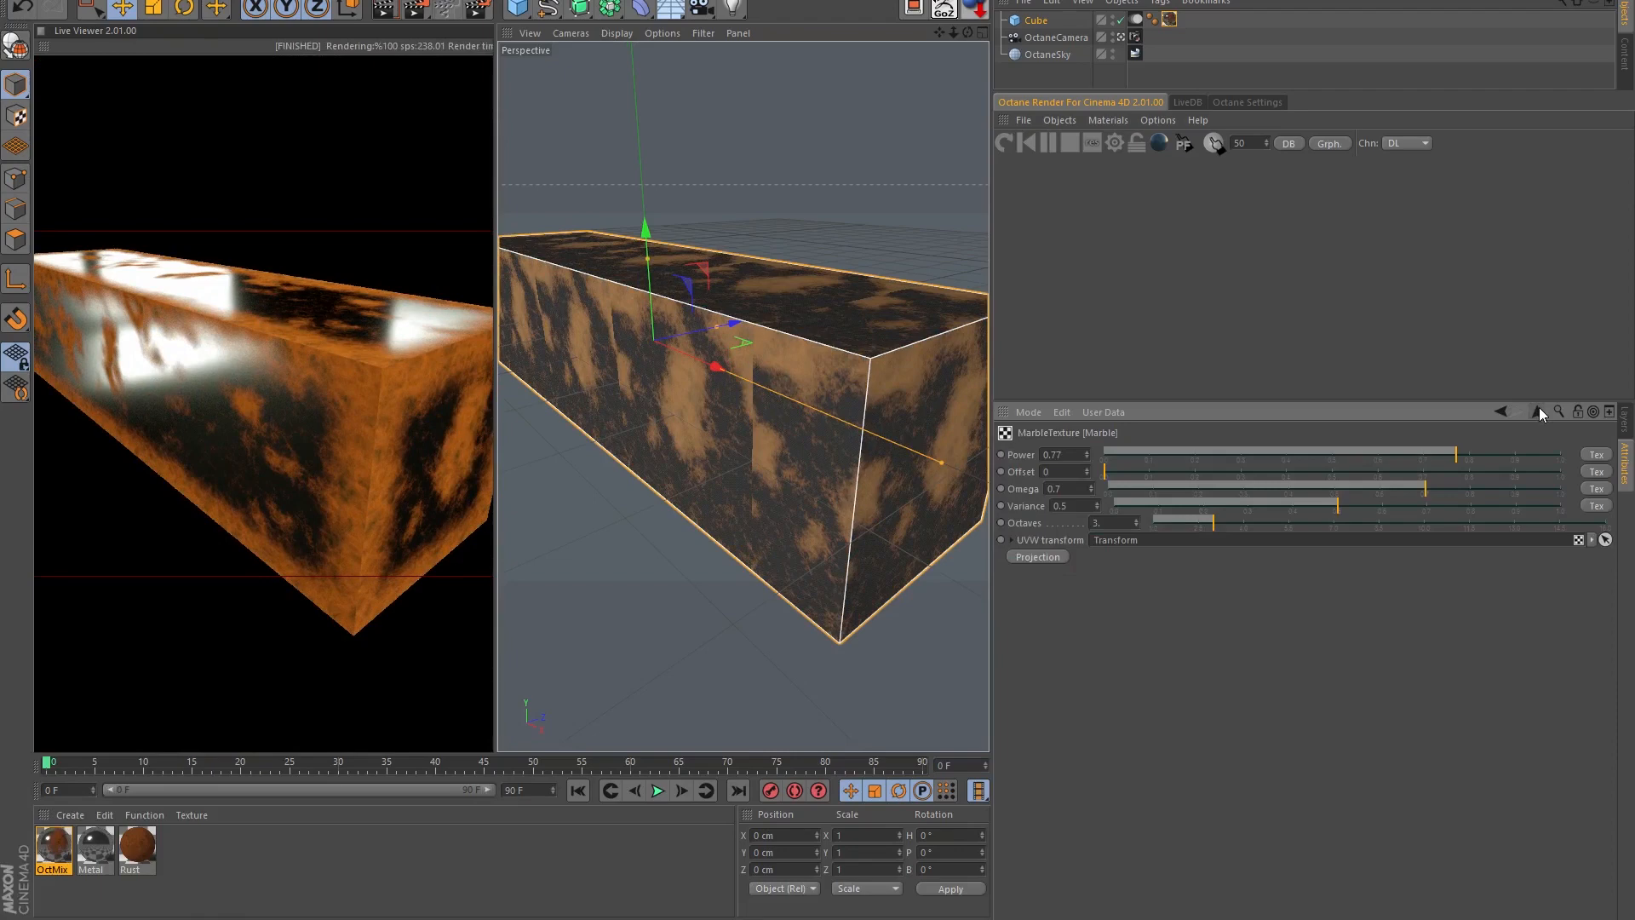
left_click(1540, 410)
left_click(1538, 413)
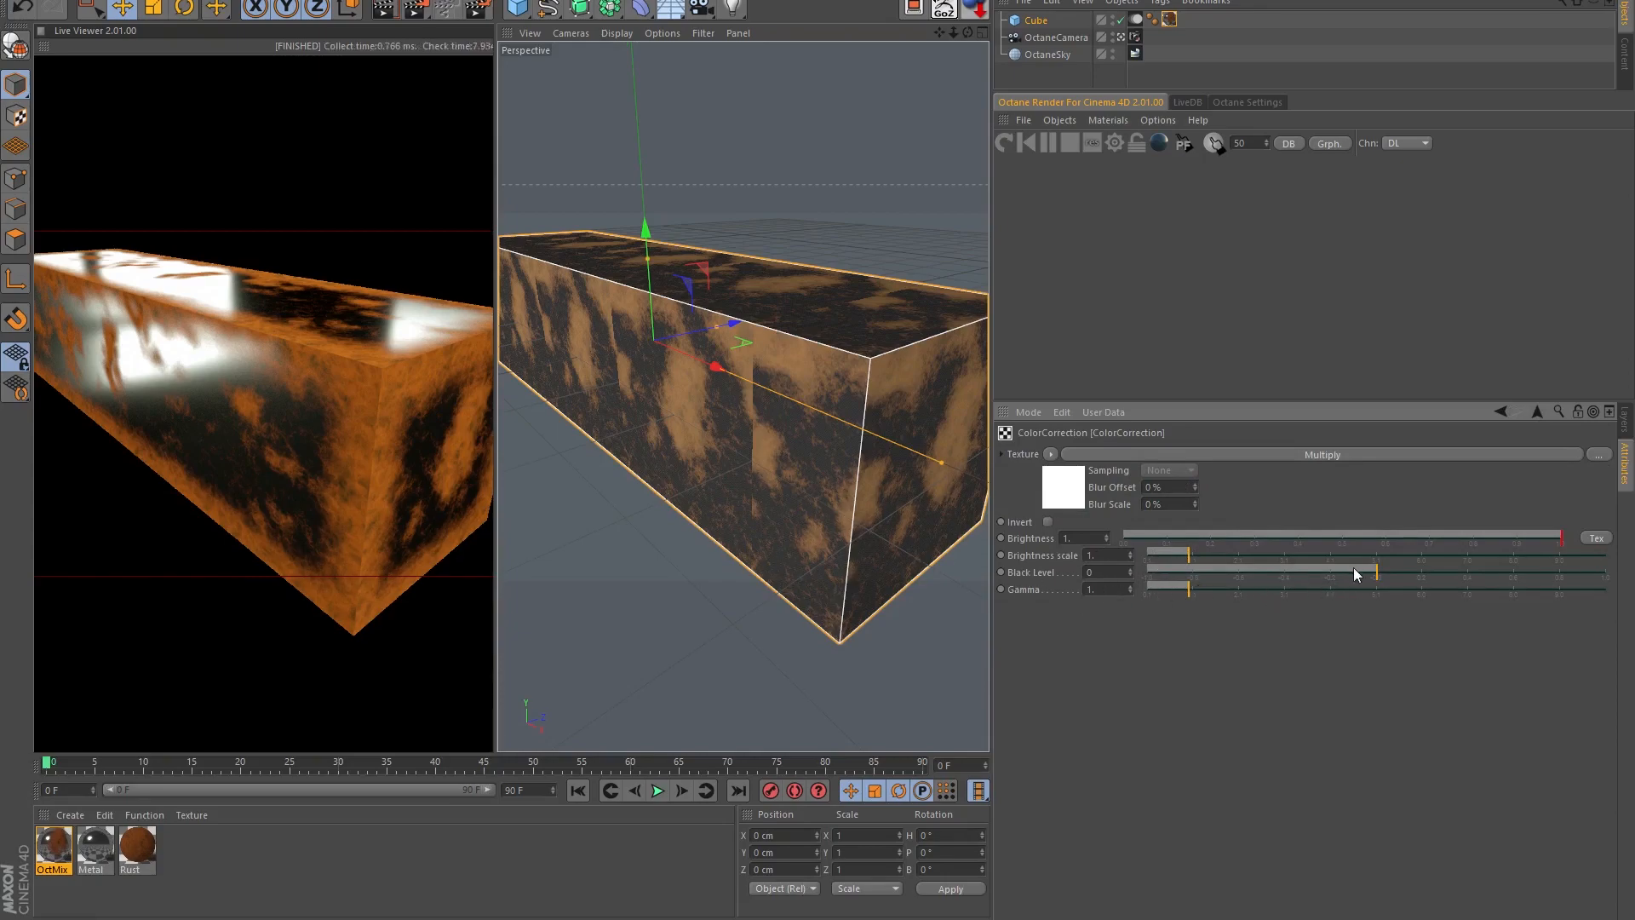
left_click_drag(1354, 569, 1458, 579)
mouse_move(1252, 589)
left_mouse_down()
mouse_move(1363, 595)
mouse_move(1245, 596)
left_mouse_up()
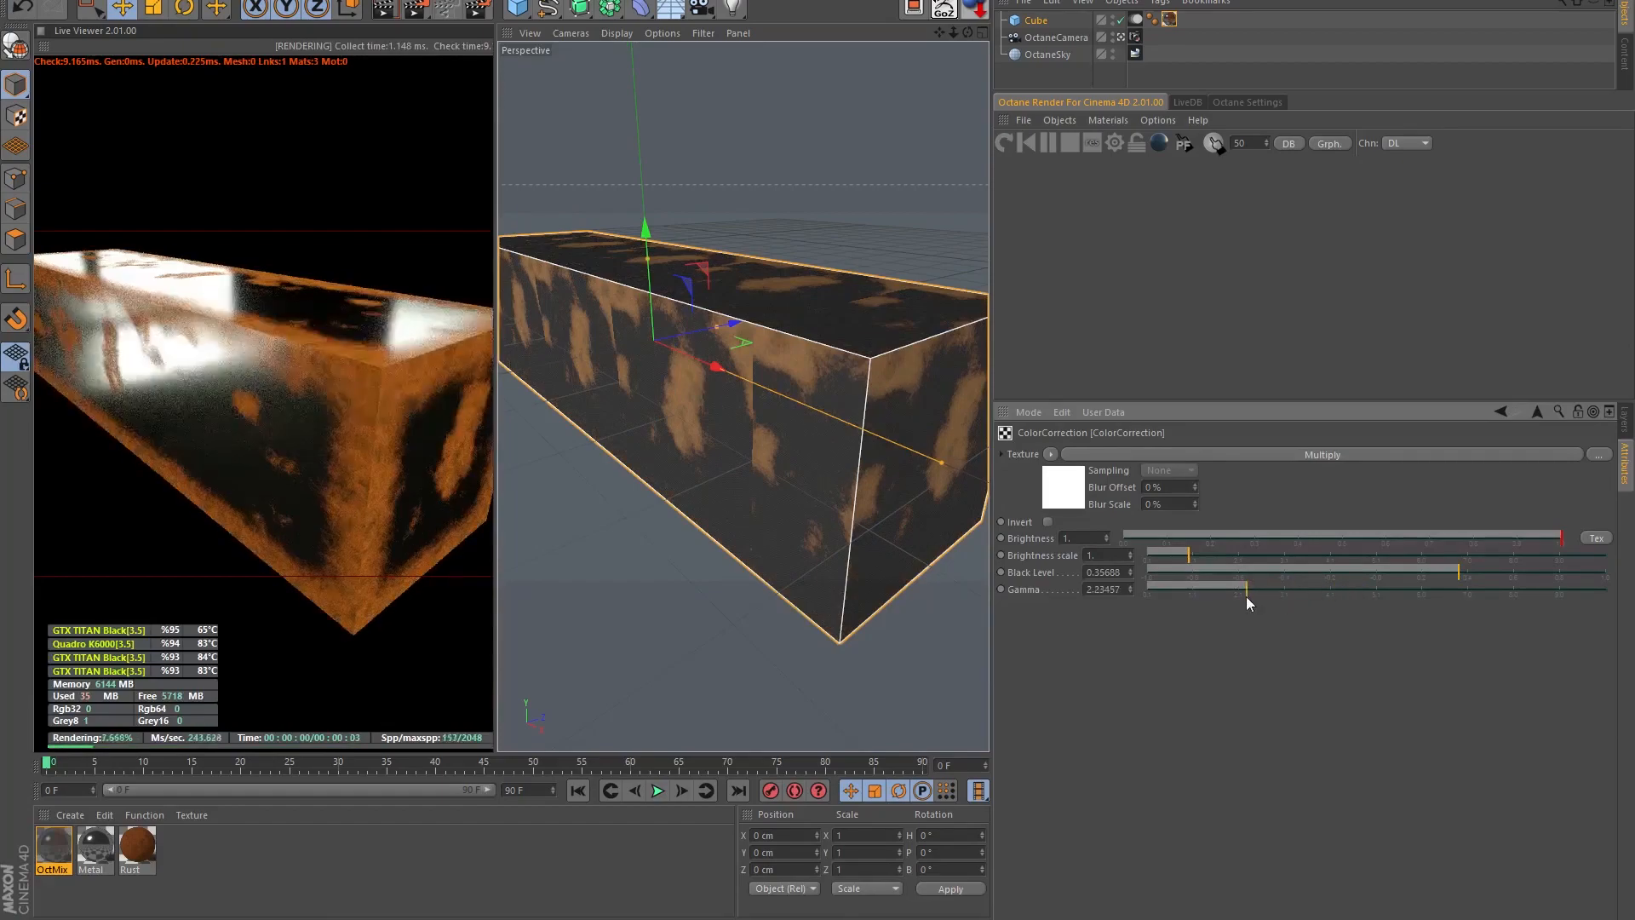
left_click_drag(881, 431, 839, 485, "alt")
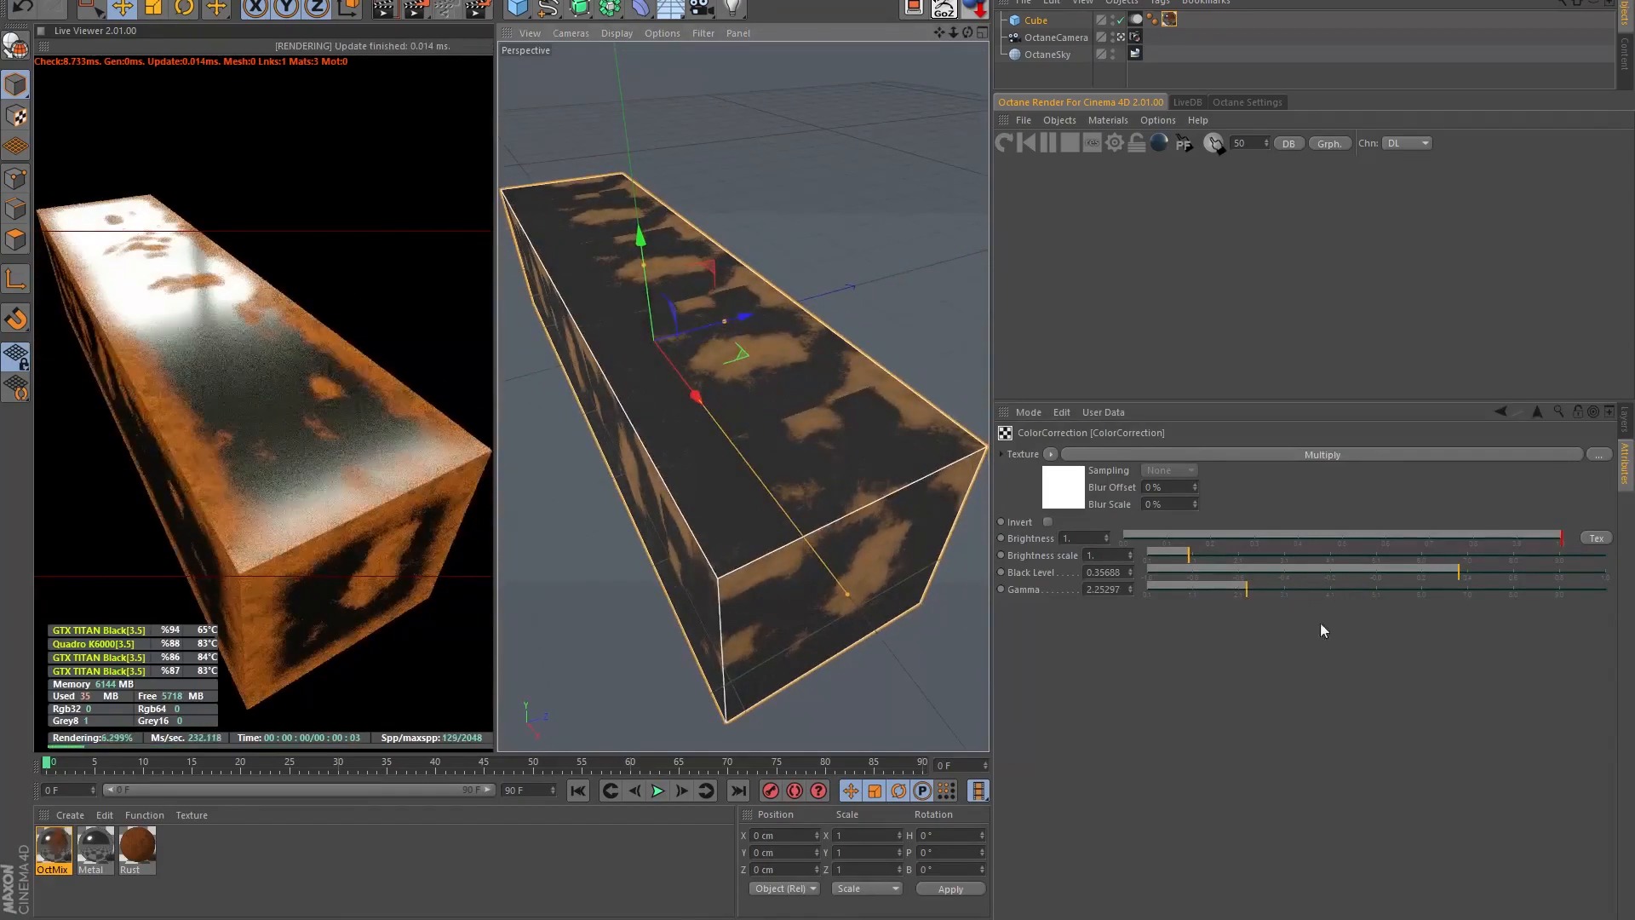
left_click_drag(1296, 573, 1477, 567)
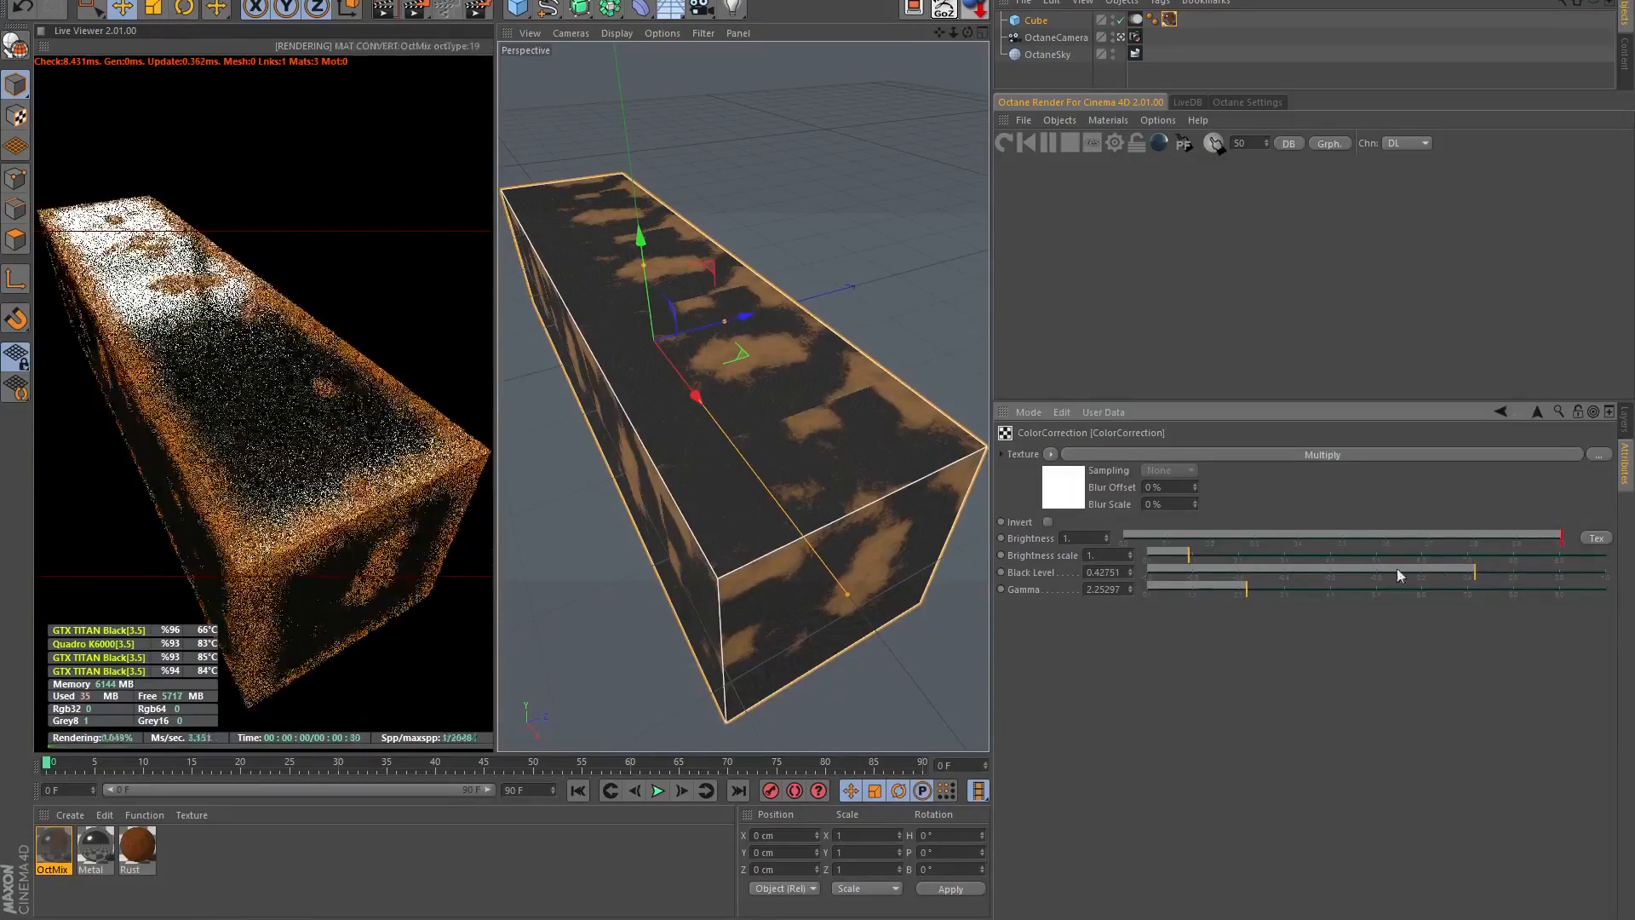
left_click_drag(1269, 586, 1469, 565)
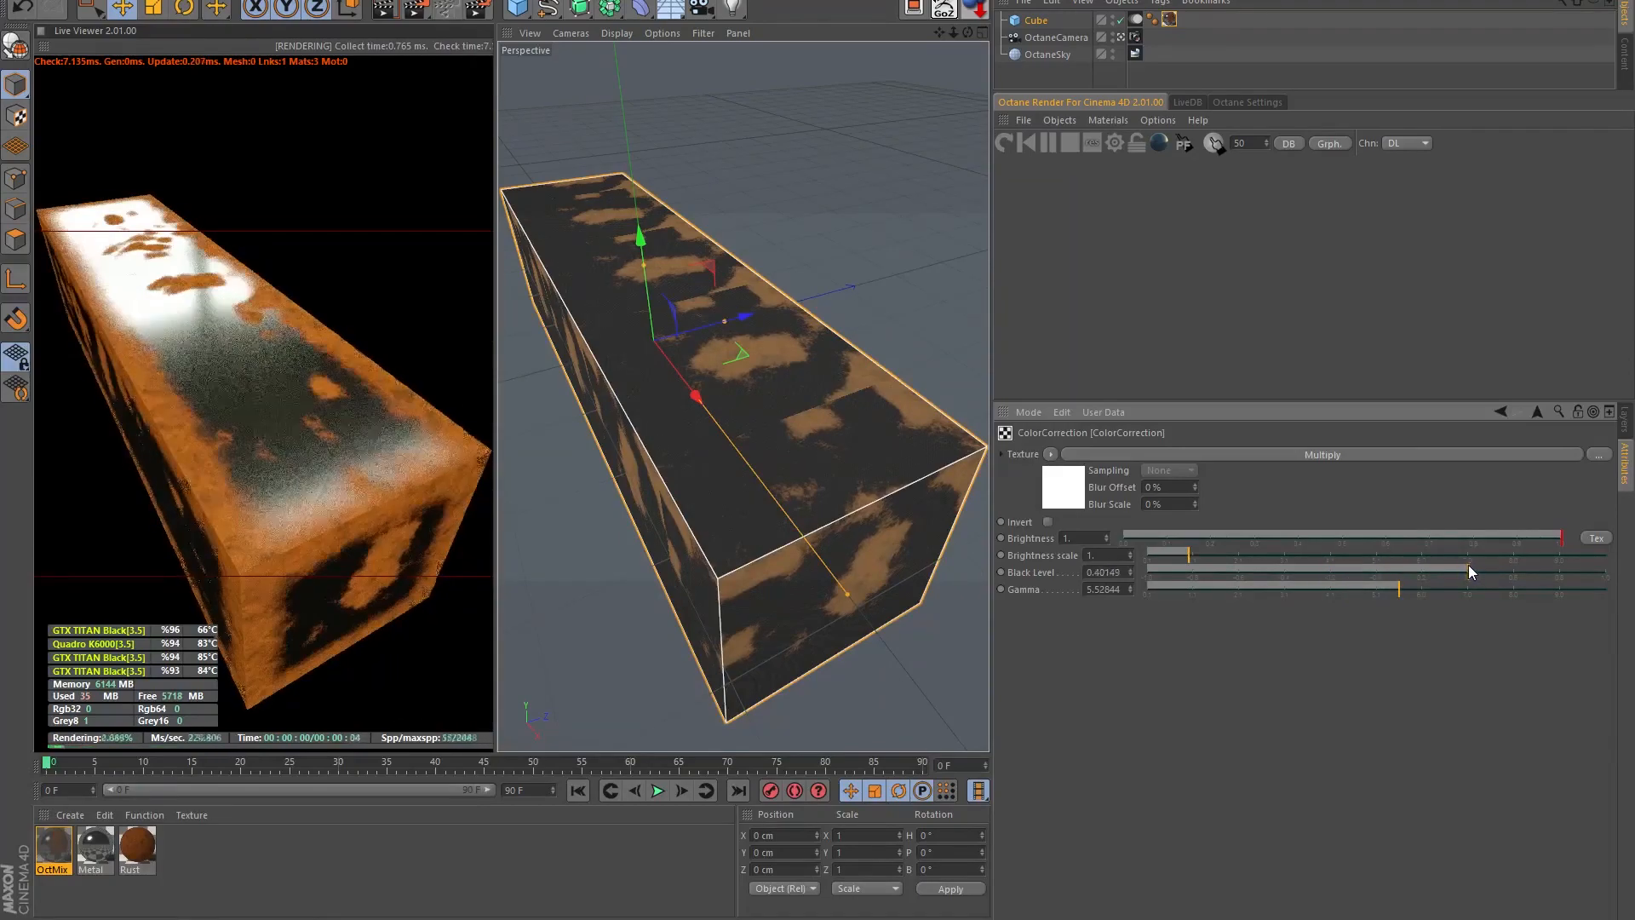
left_click_drag(718, 492, 789, 412, "alt")
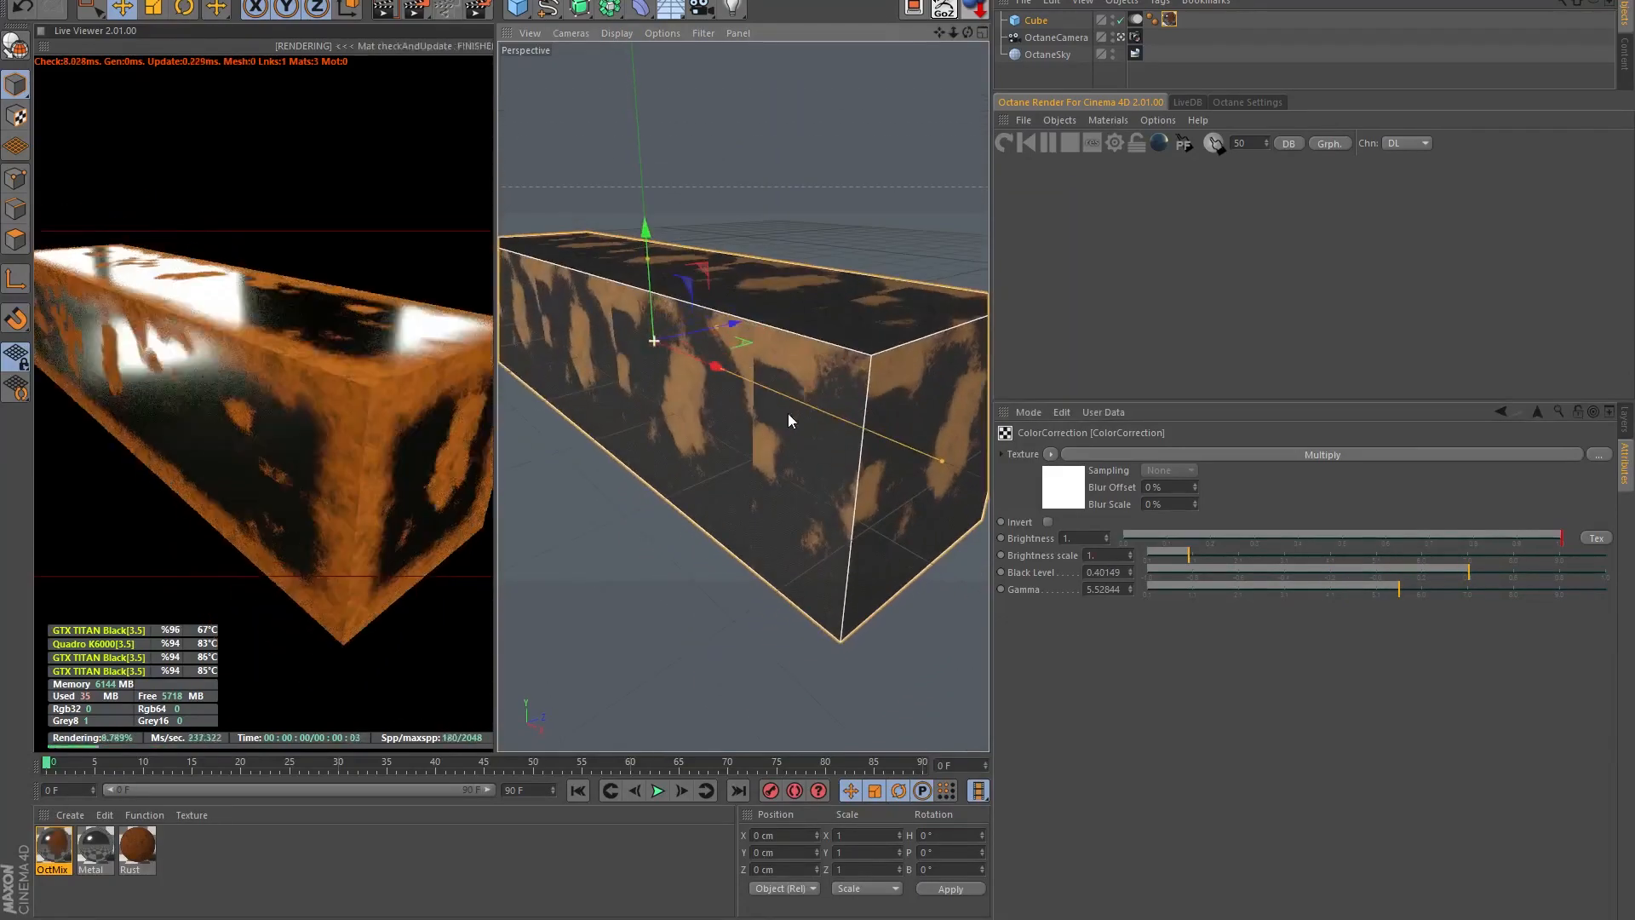
- Set the Radius of the Dirt texture inside the Turbulence texture to about 0.26 and its Strength to about 4.2
left_click(1536, 416)
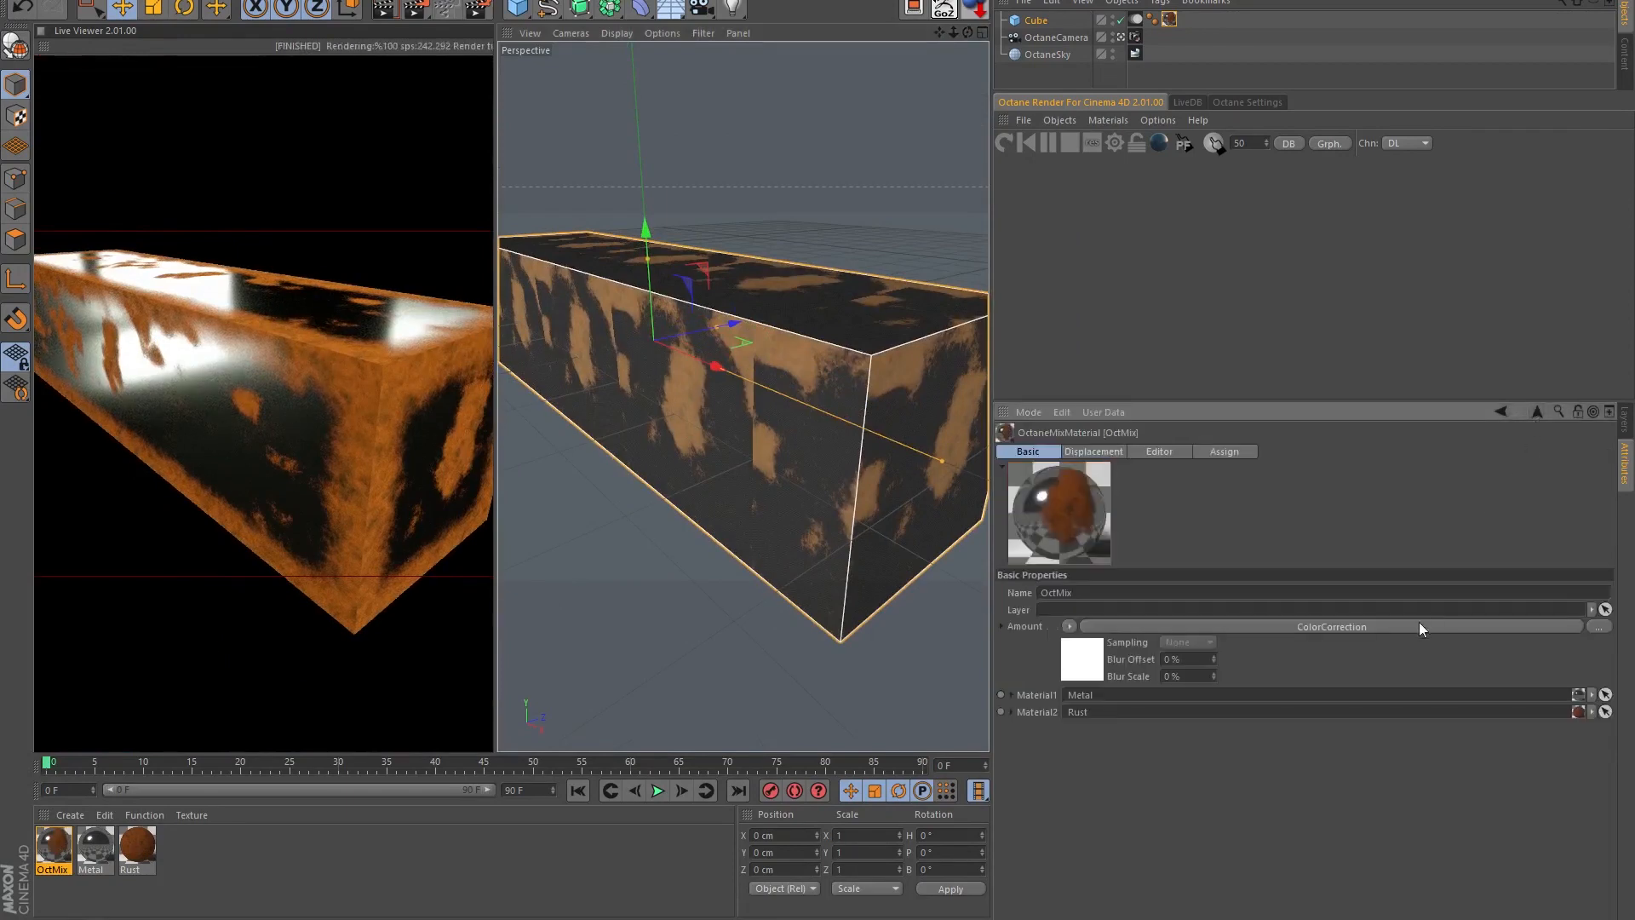
left_click(1382, 630)
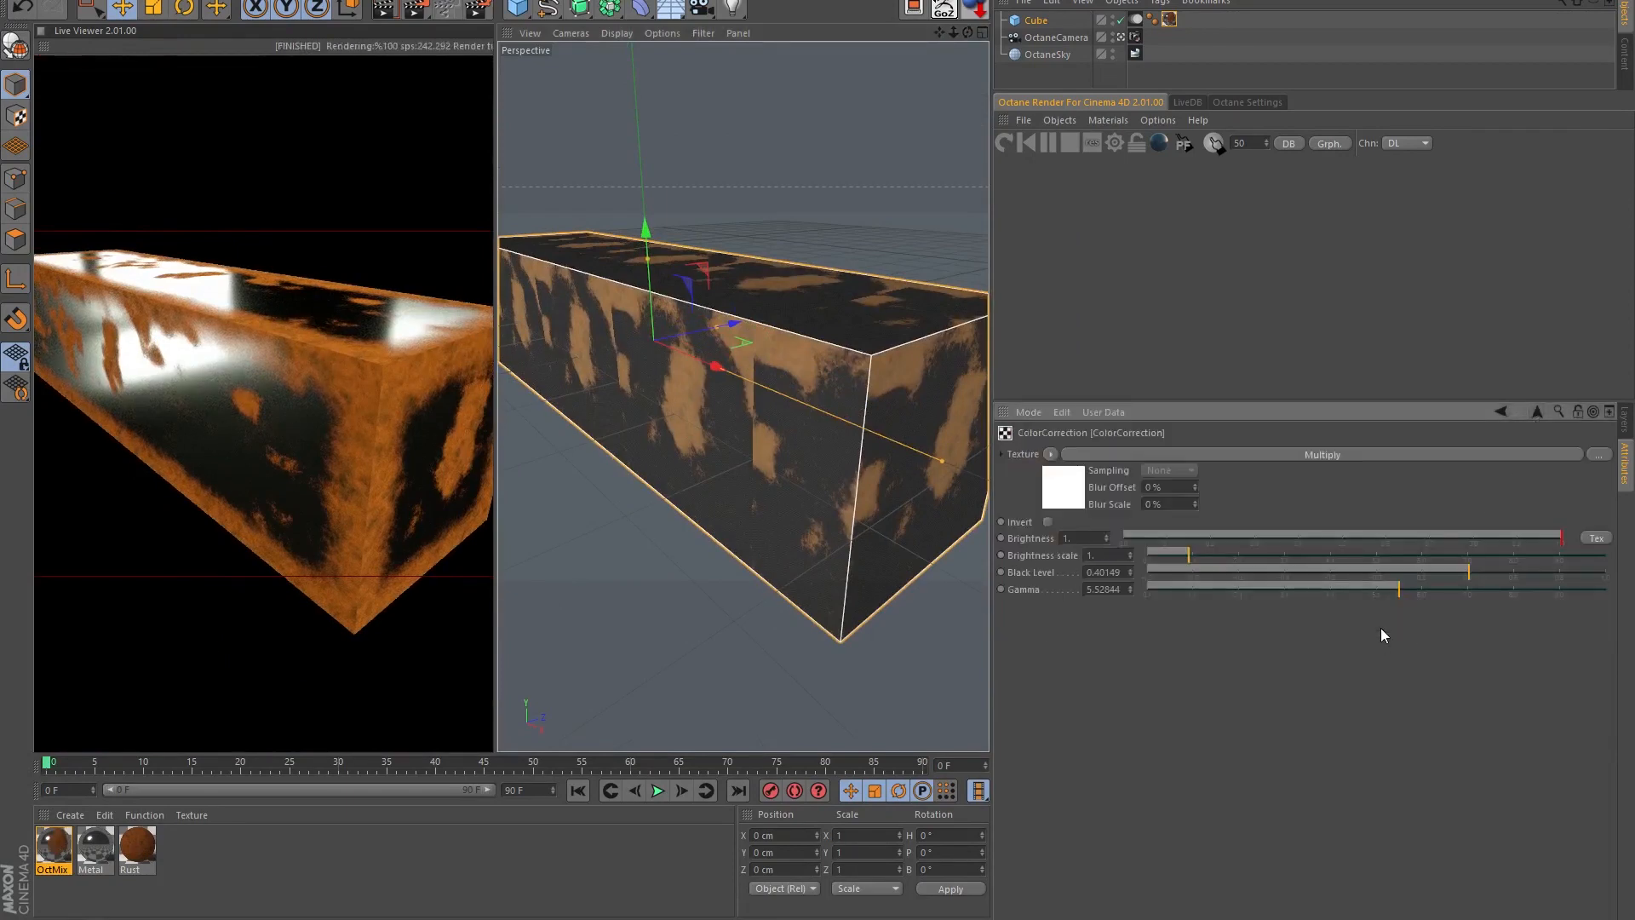
left_click(1375, 453)
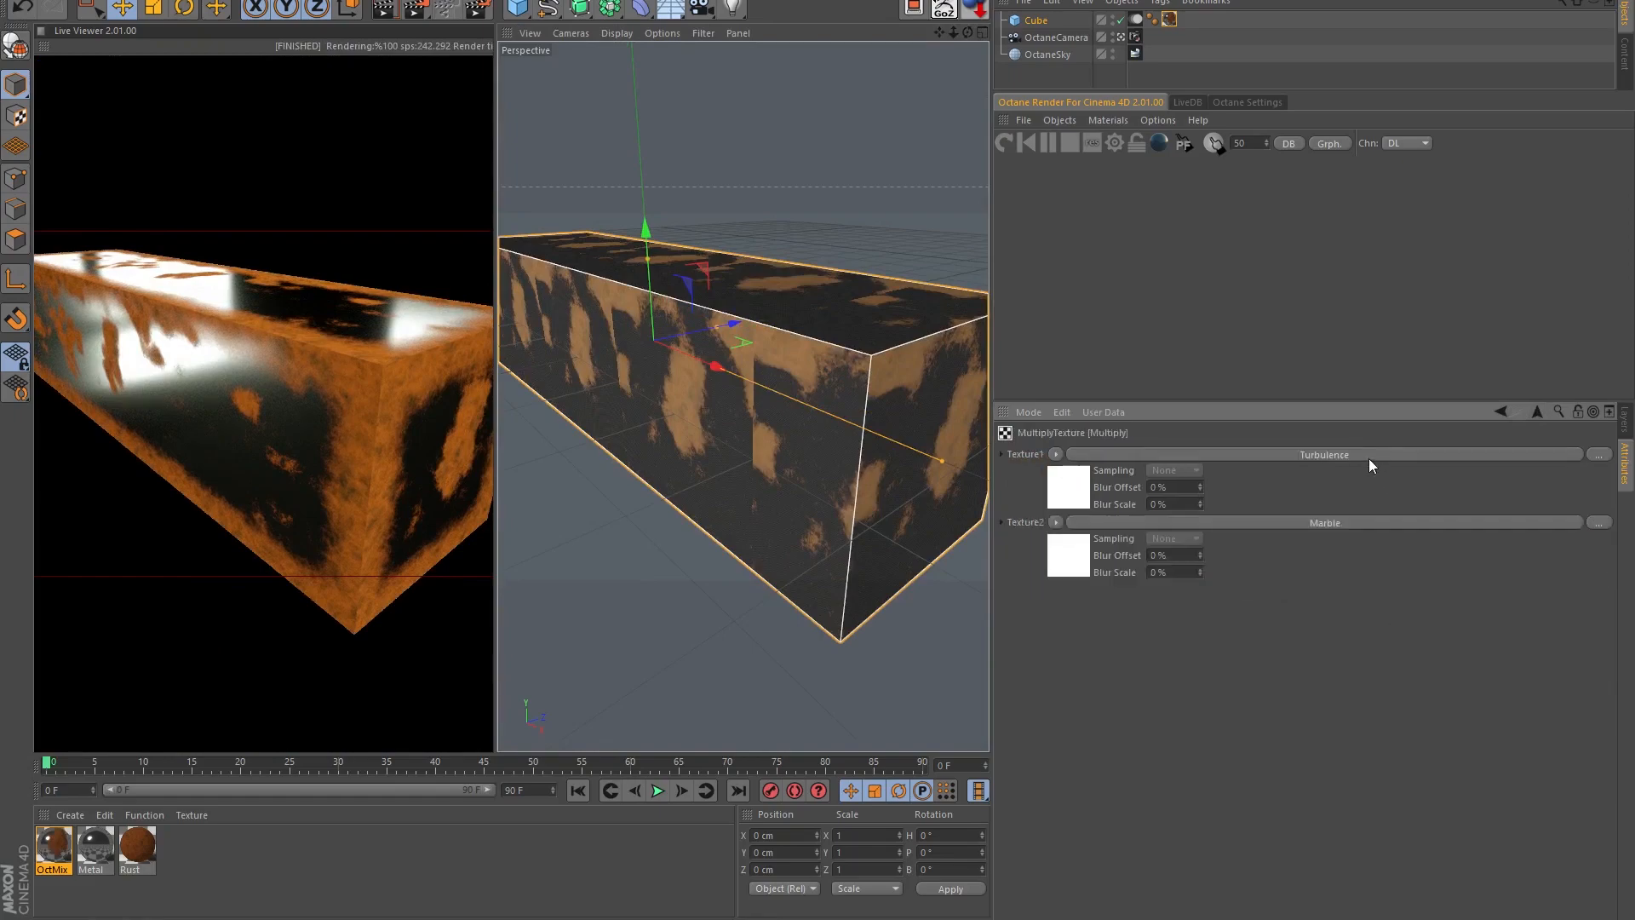
left_click(1370, 458)
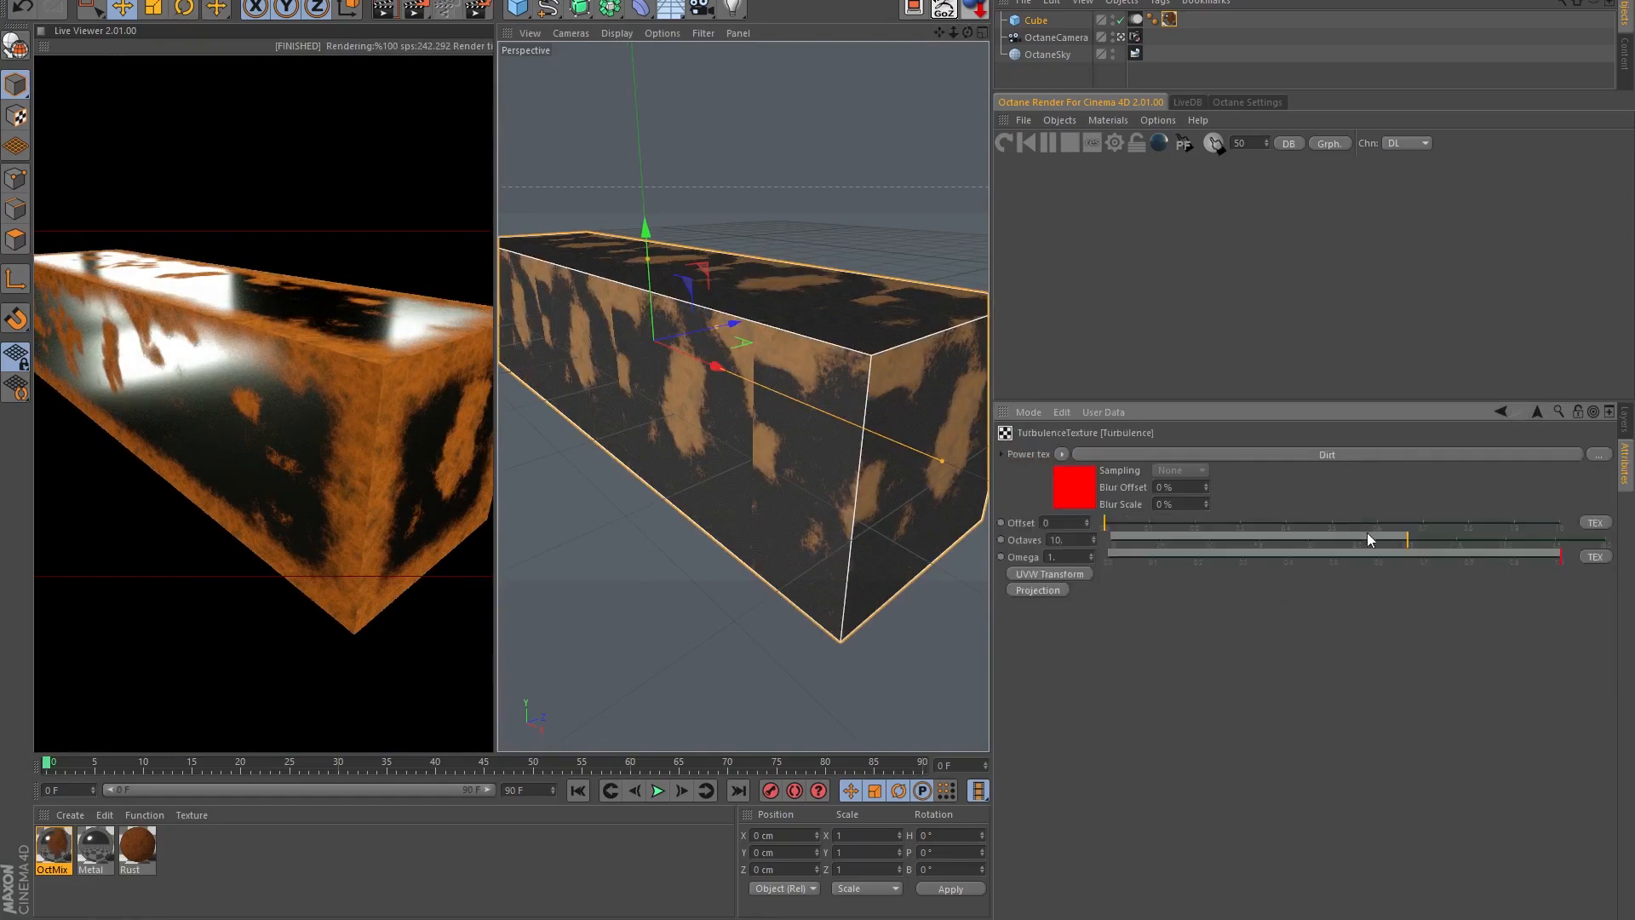
left_click_drag(1367, 535, 1572, 531)
key("ctrl+z")
left_click(1402, 453)
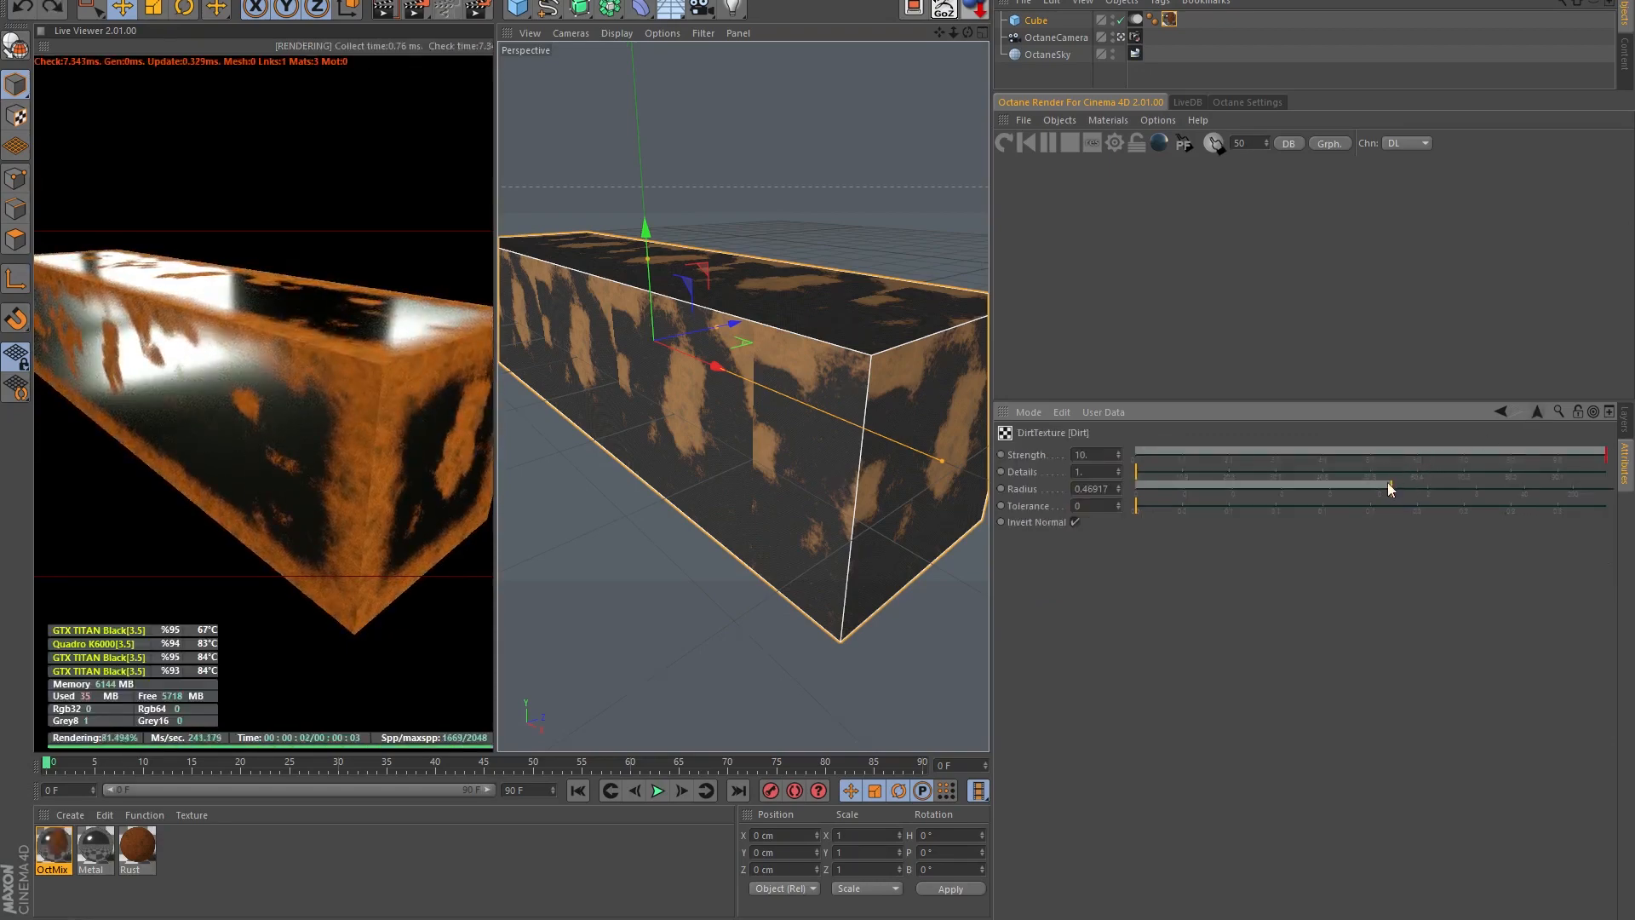
mouse_move(1385, 484)
left_mouse_down()
mouse_move(1310, 491)
mouse_move(1373, 493)
left_mouse_up()
mouse_move(1487, 455)
left_mouse_down()
mouse_move(1213, 488)
mouse_move(1332, 483)
left_mouse_up()
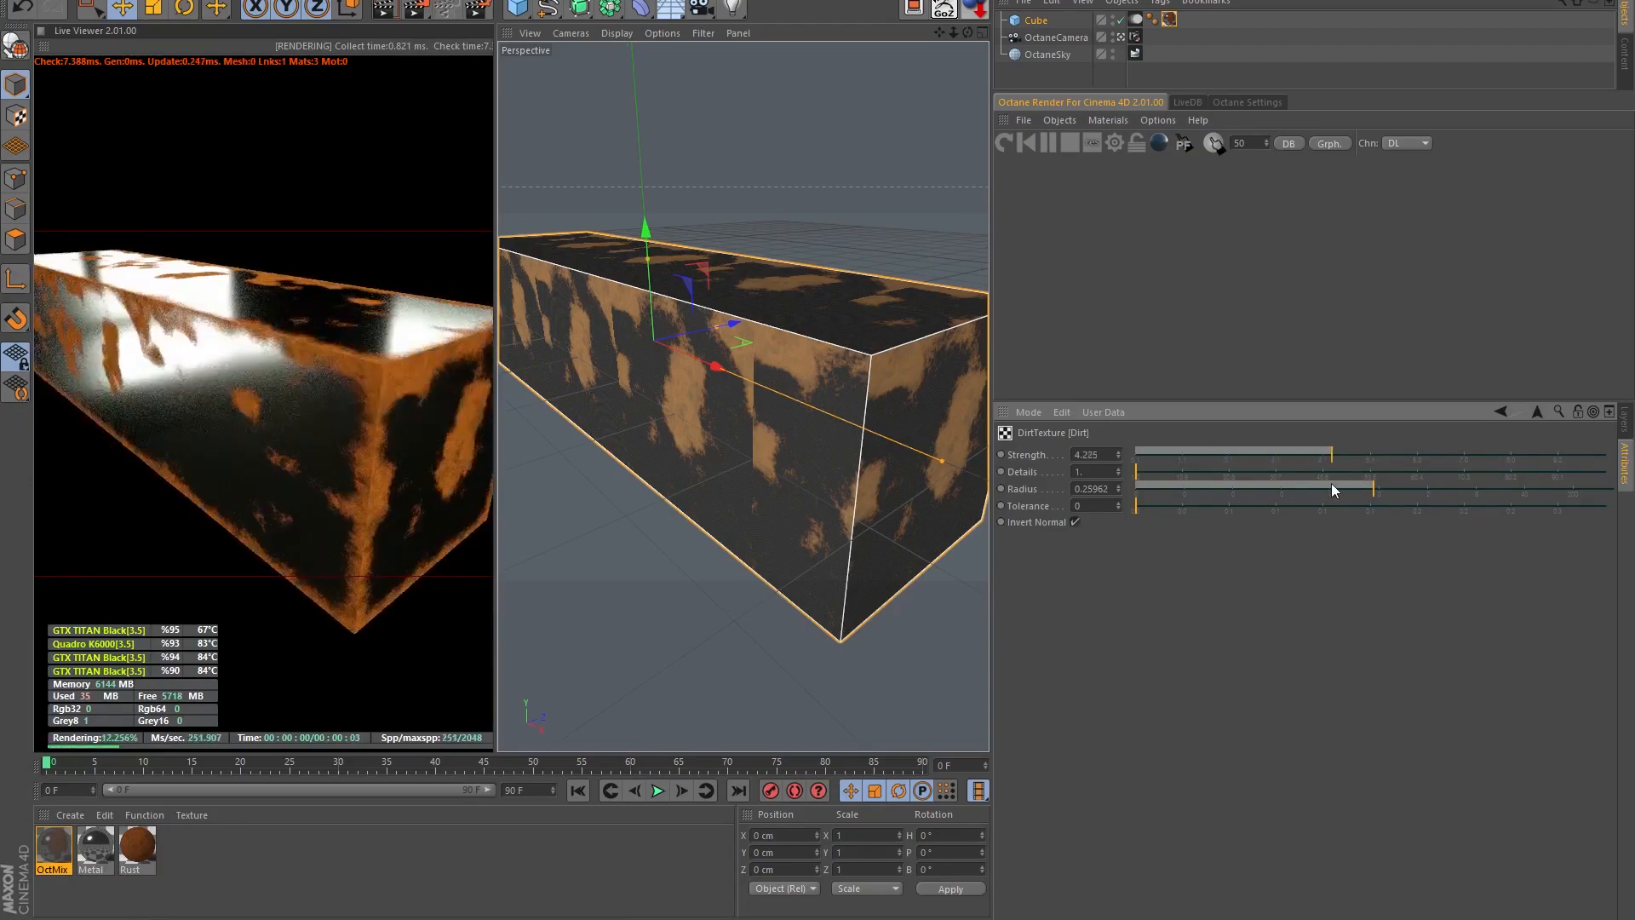
left_click_drag(918, 412, 892, 453, "alt")
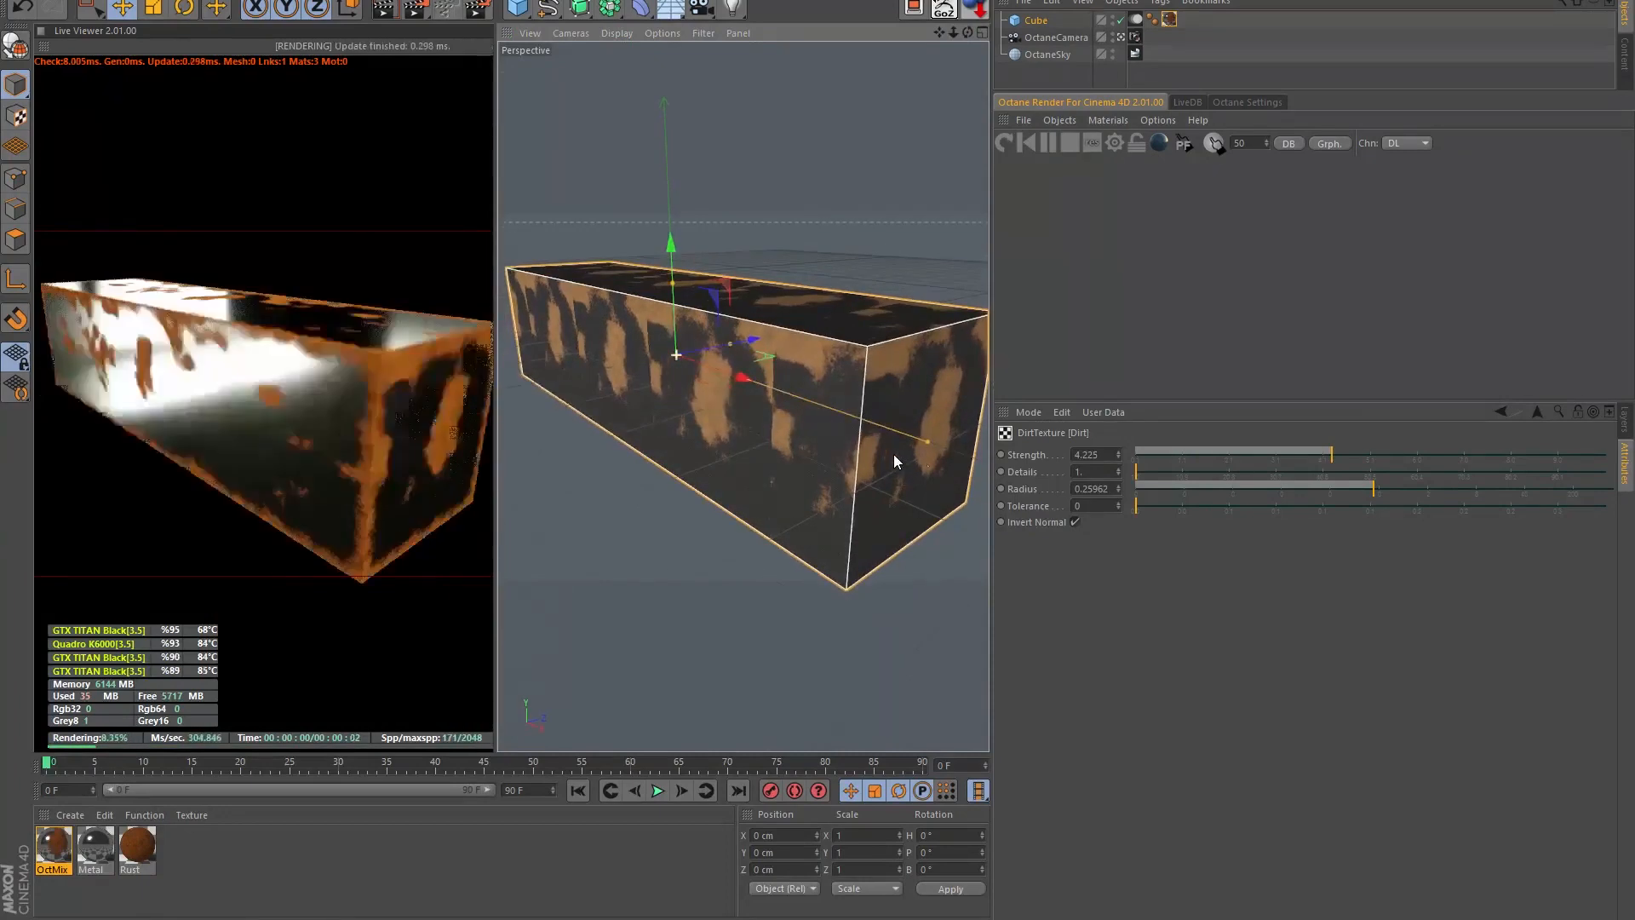
- Offset the Marble texture's UVW Transform by about -1.26 in X and about 0.7 in Y
left_click(1519, 418)
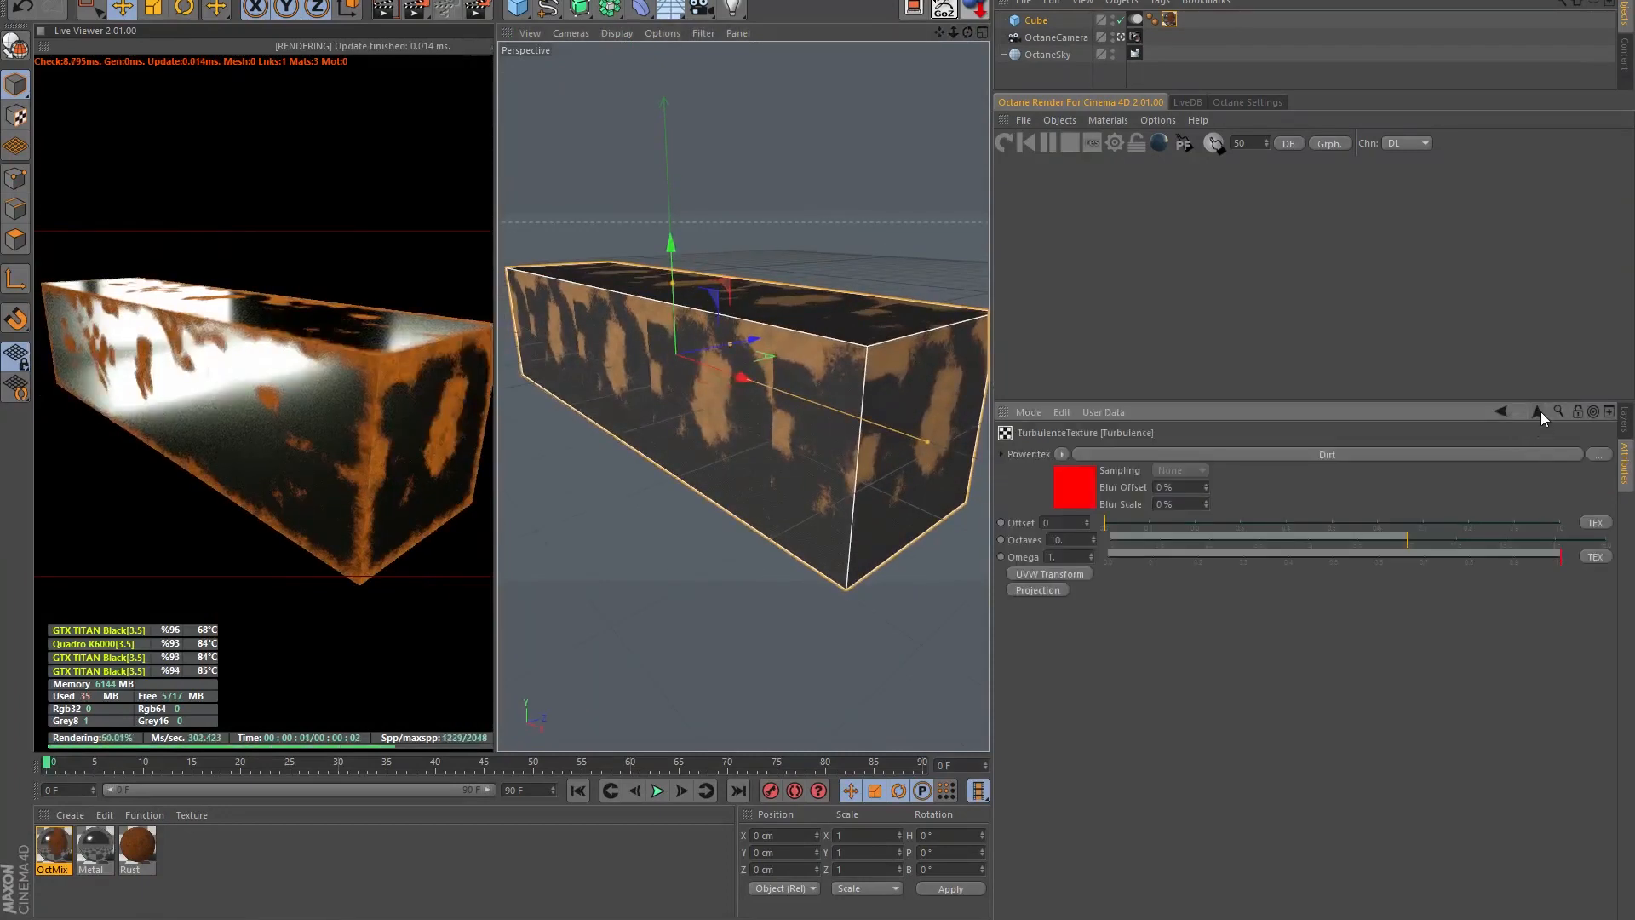
left_click(1538, 414)
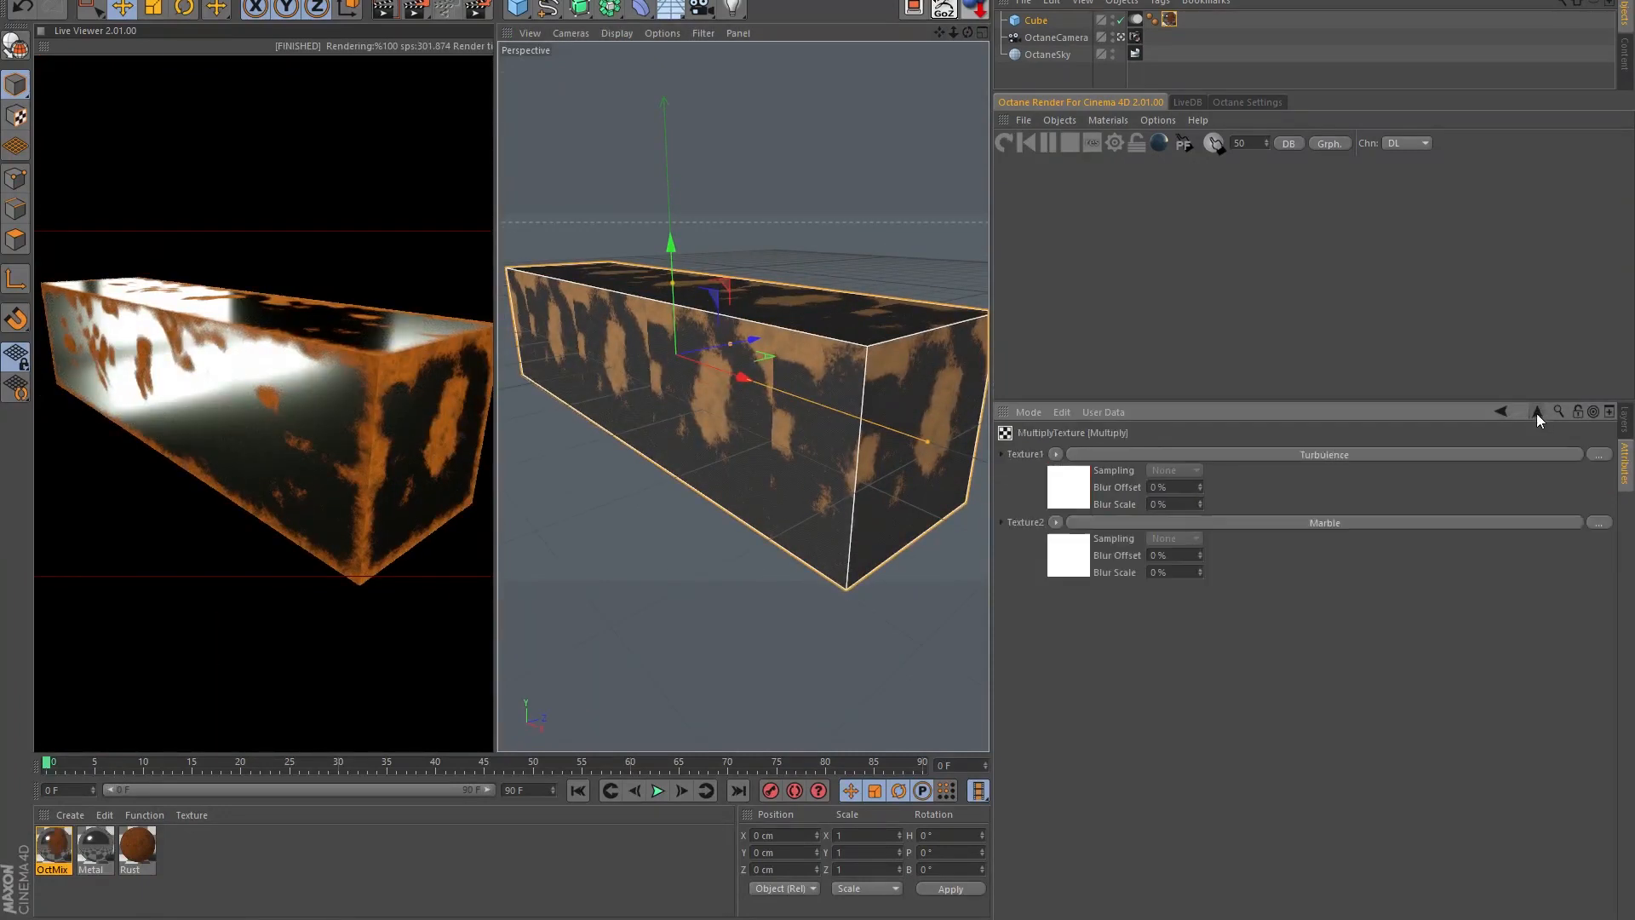
left_click(1298, 522)
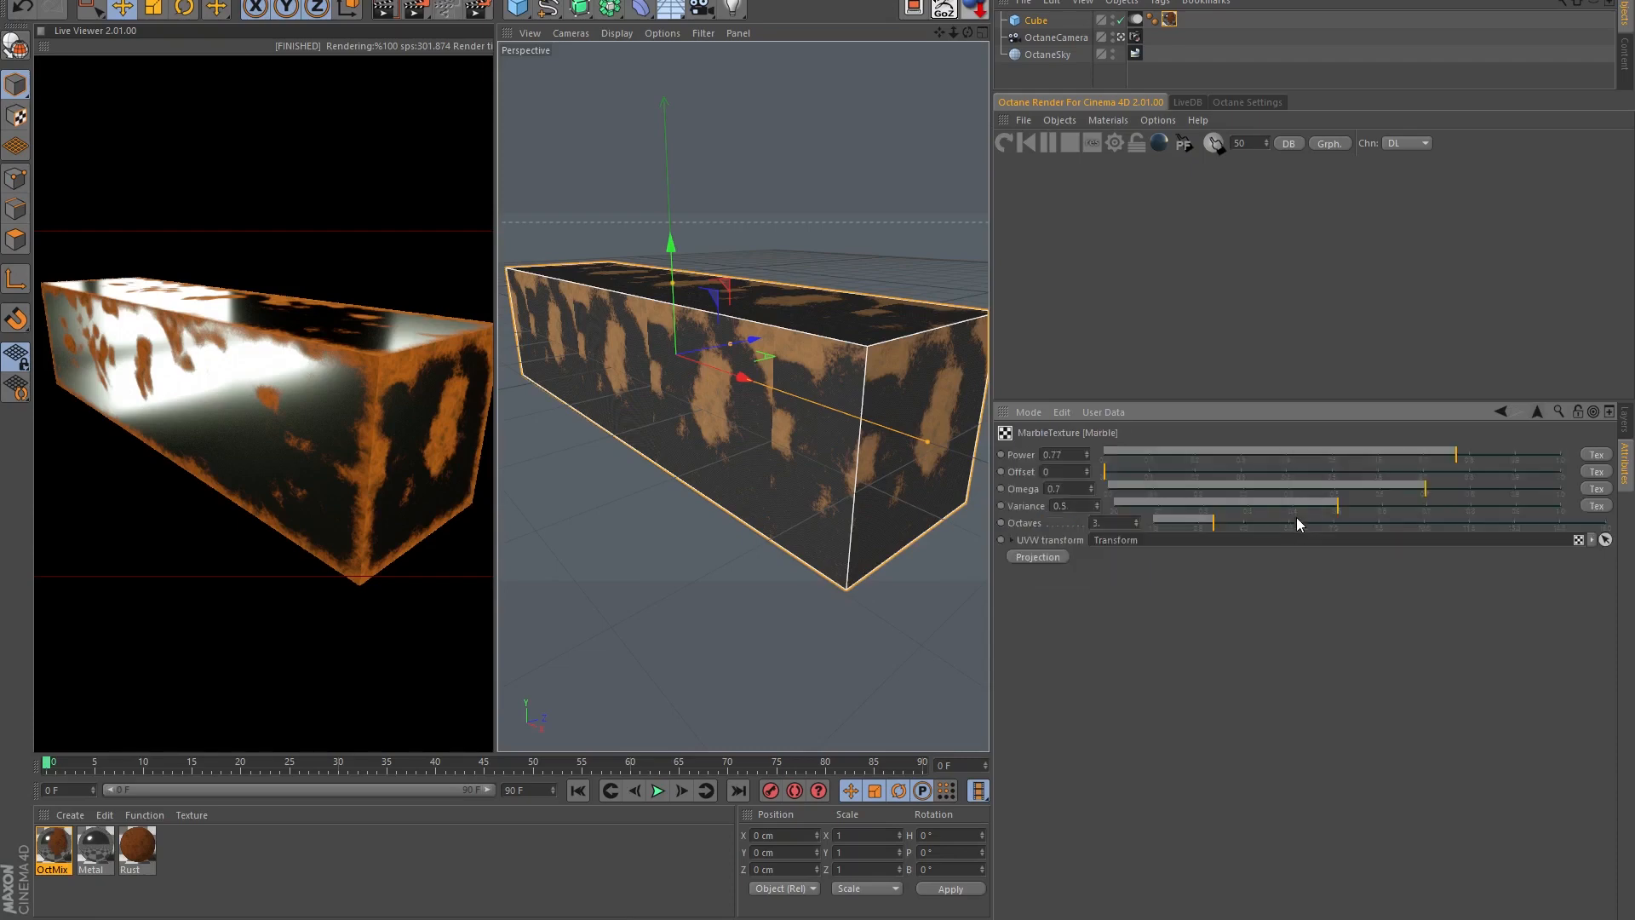
left_click(1119, 539)
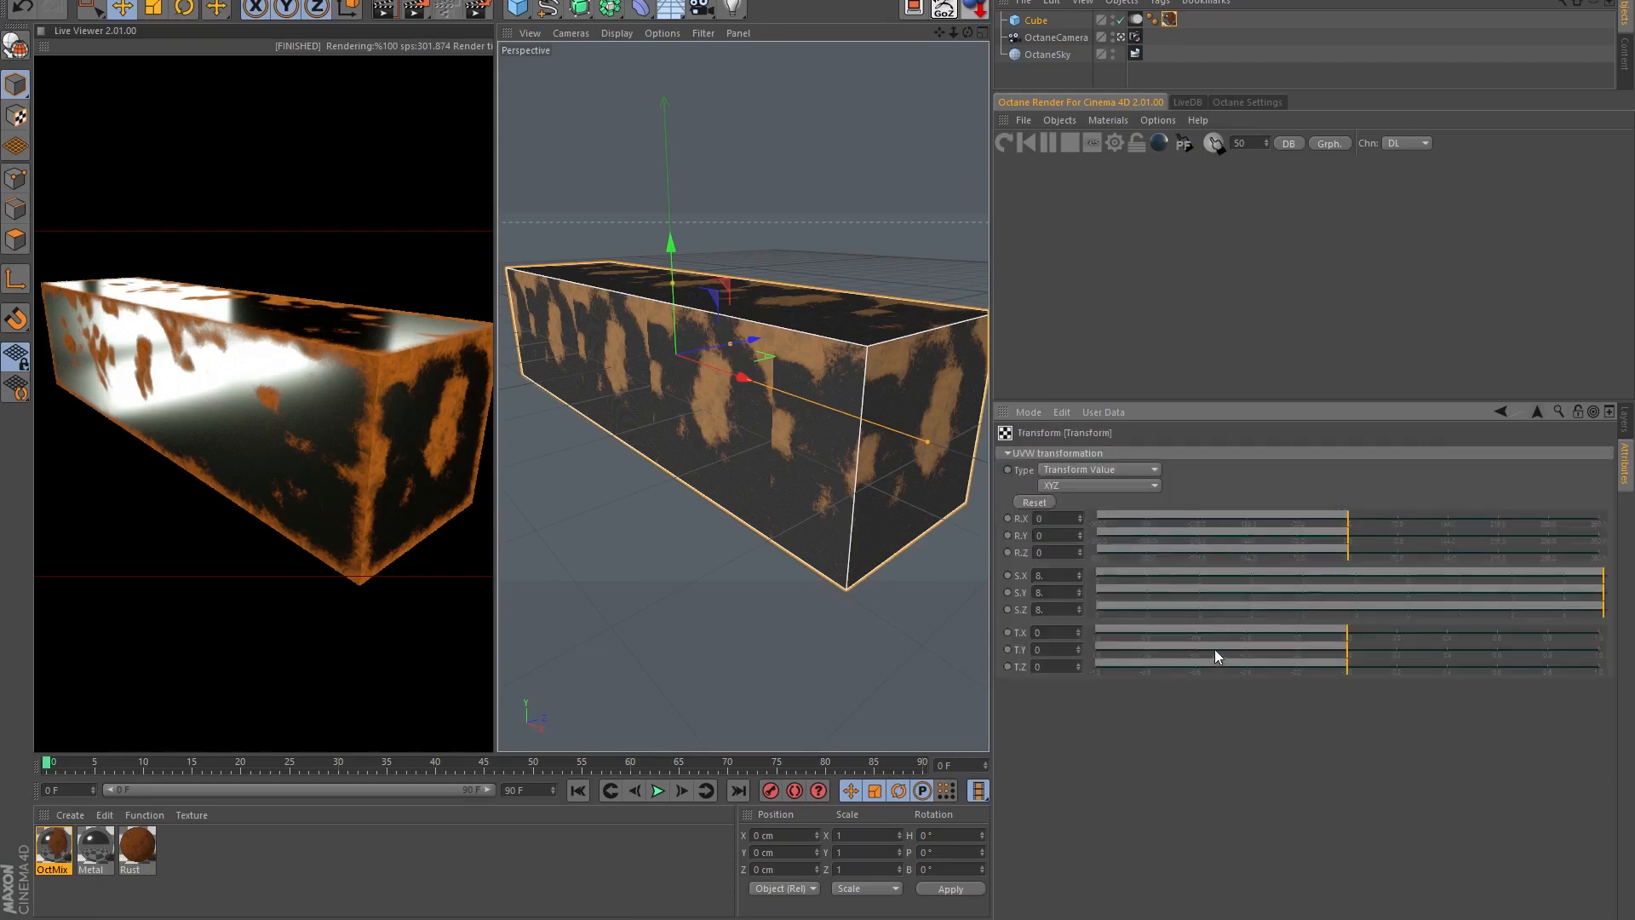
left_click_drag(1214, 649, 1365, 649)
left_click_drag(1348, 632, 1029, 666)
left_click_drag(860, 523, 779, 506, "alt")
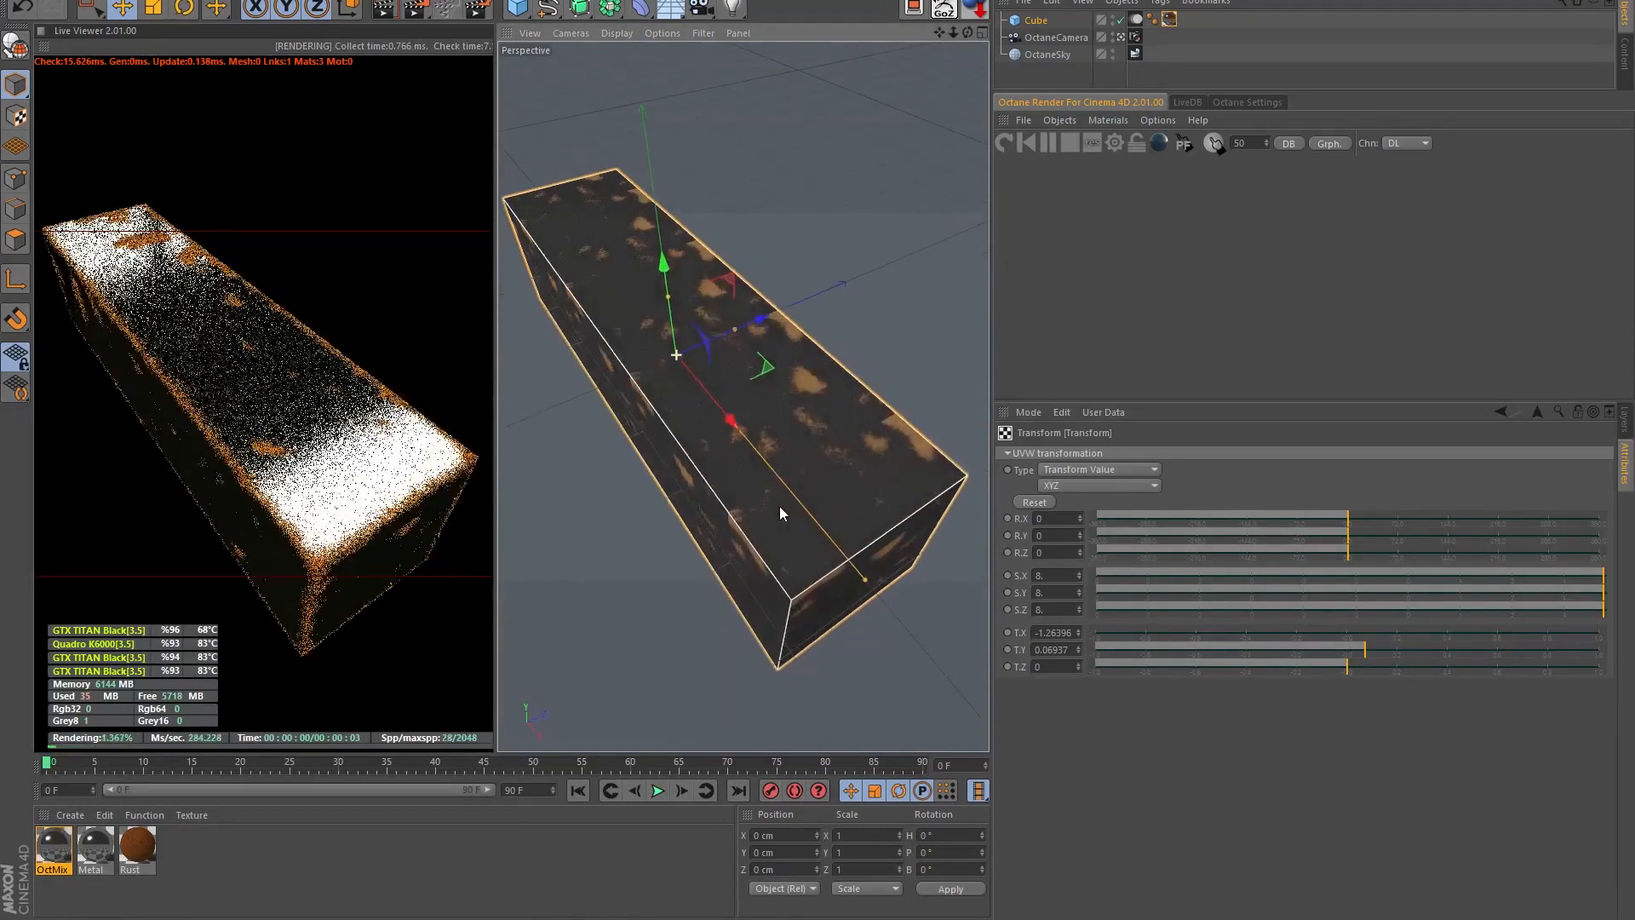
left_click_drag(1347, 648, 1522, 661)
left_click_drag(841, 419, 875, 372, "alt")
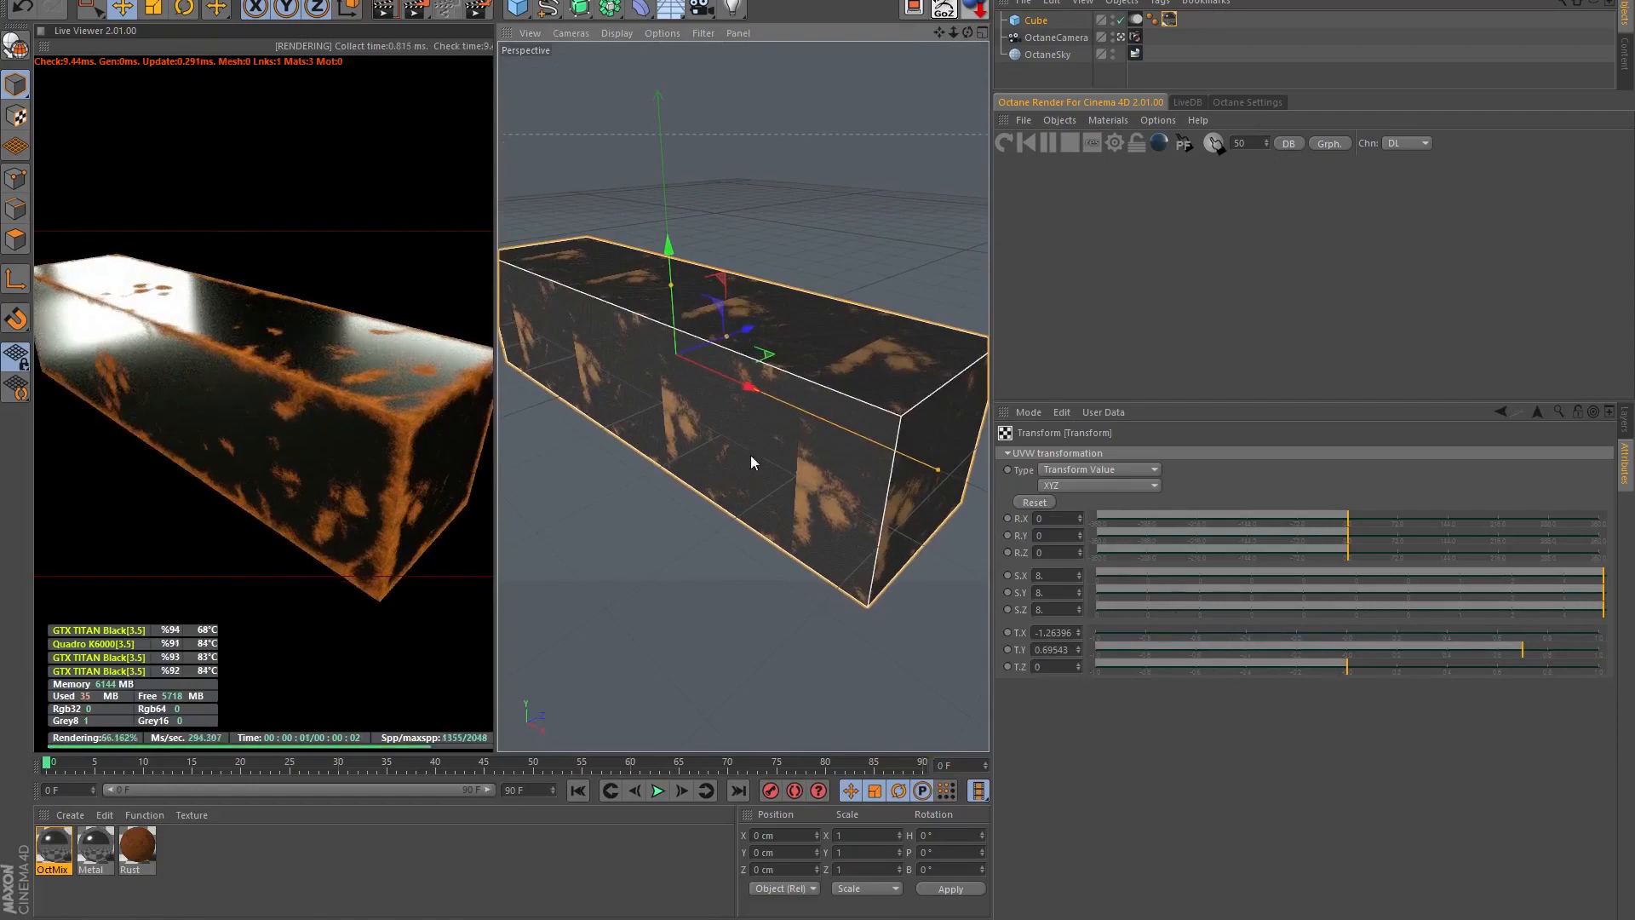
- Duplicate the stretched cube and place the copy beside the original at about 267 cm along the Z axis
left_click_drag(751, 462, 820, 443, "alt")
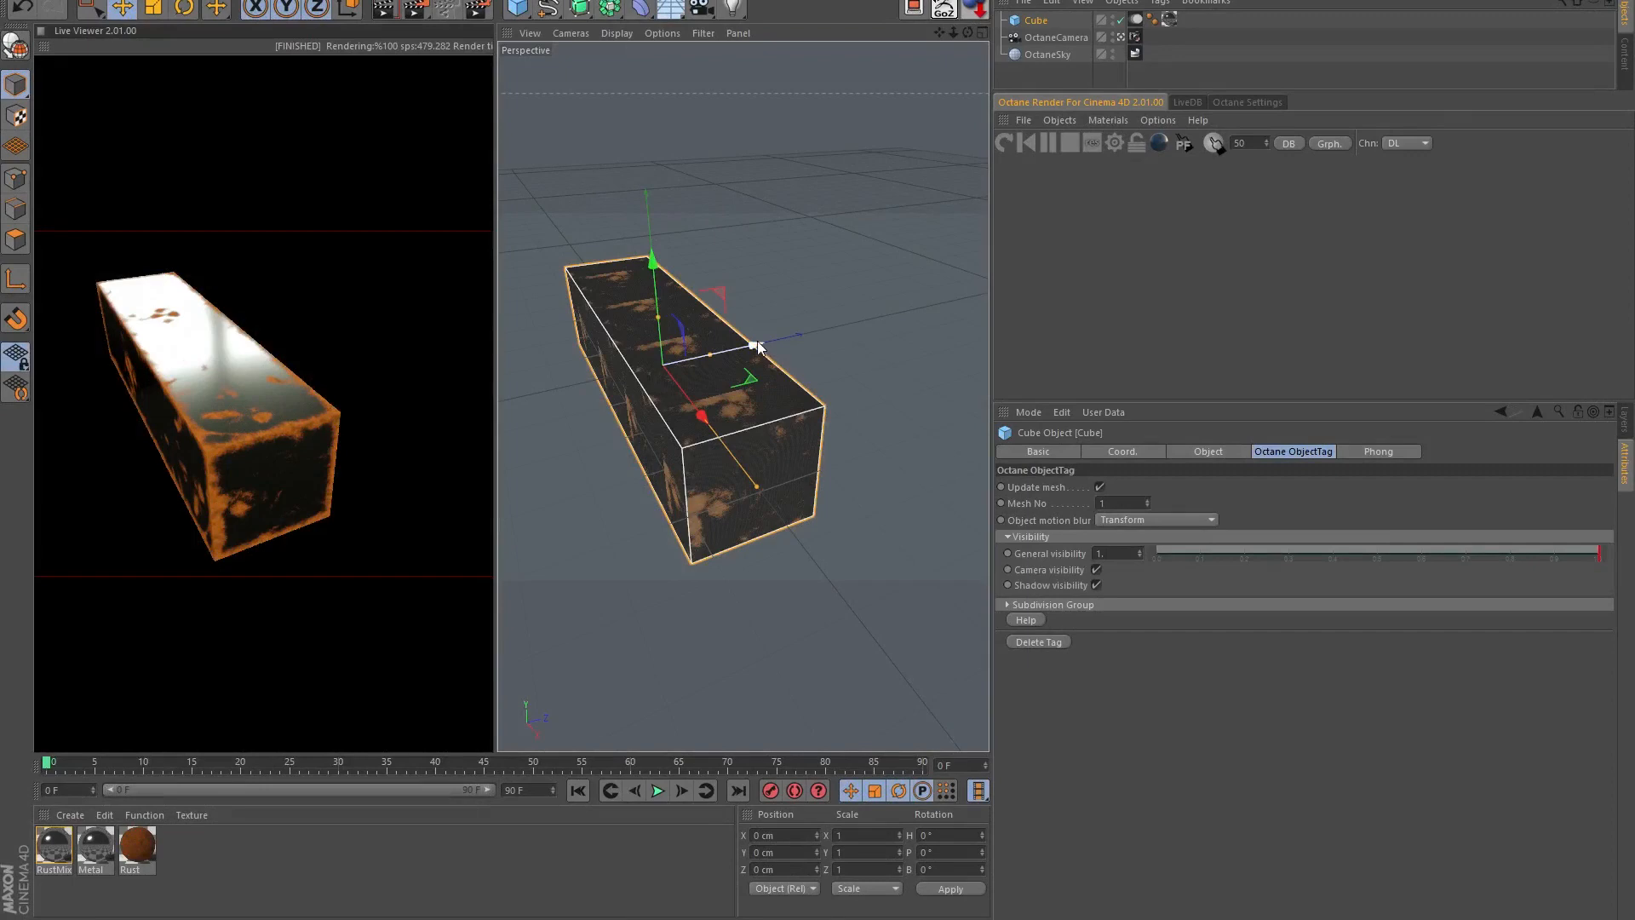
left_click_drag(758, 345, 855, 334, "ctrl")
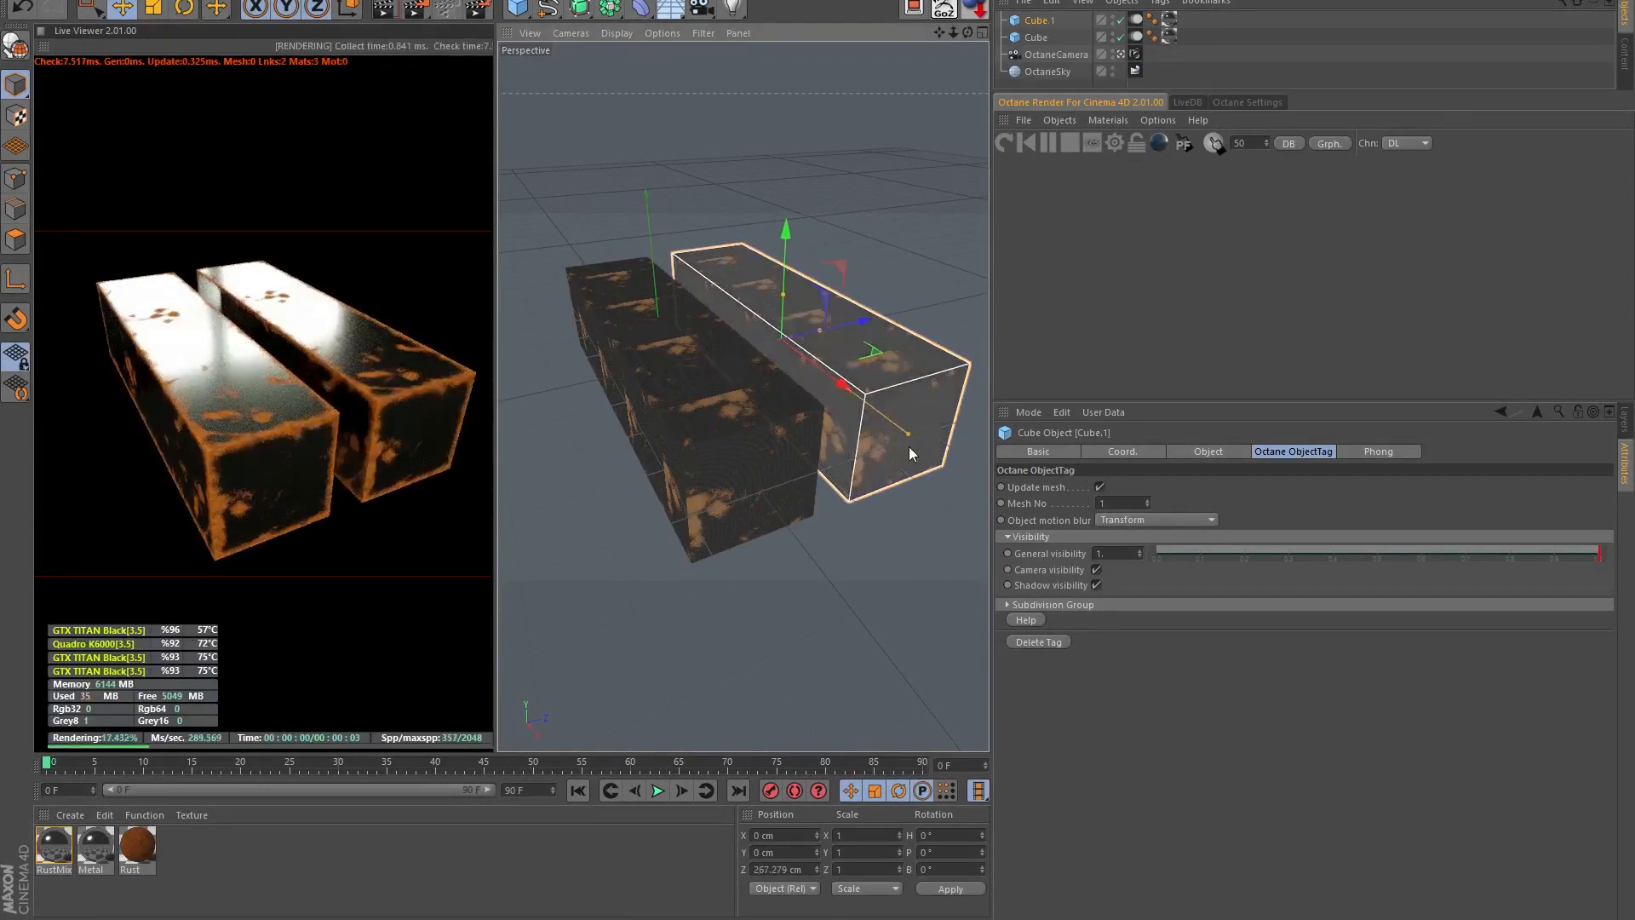
left_click_drag(909, 448, 835, 472, "alt")
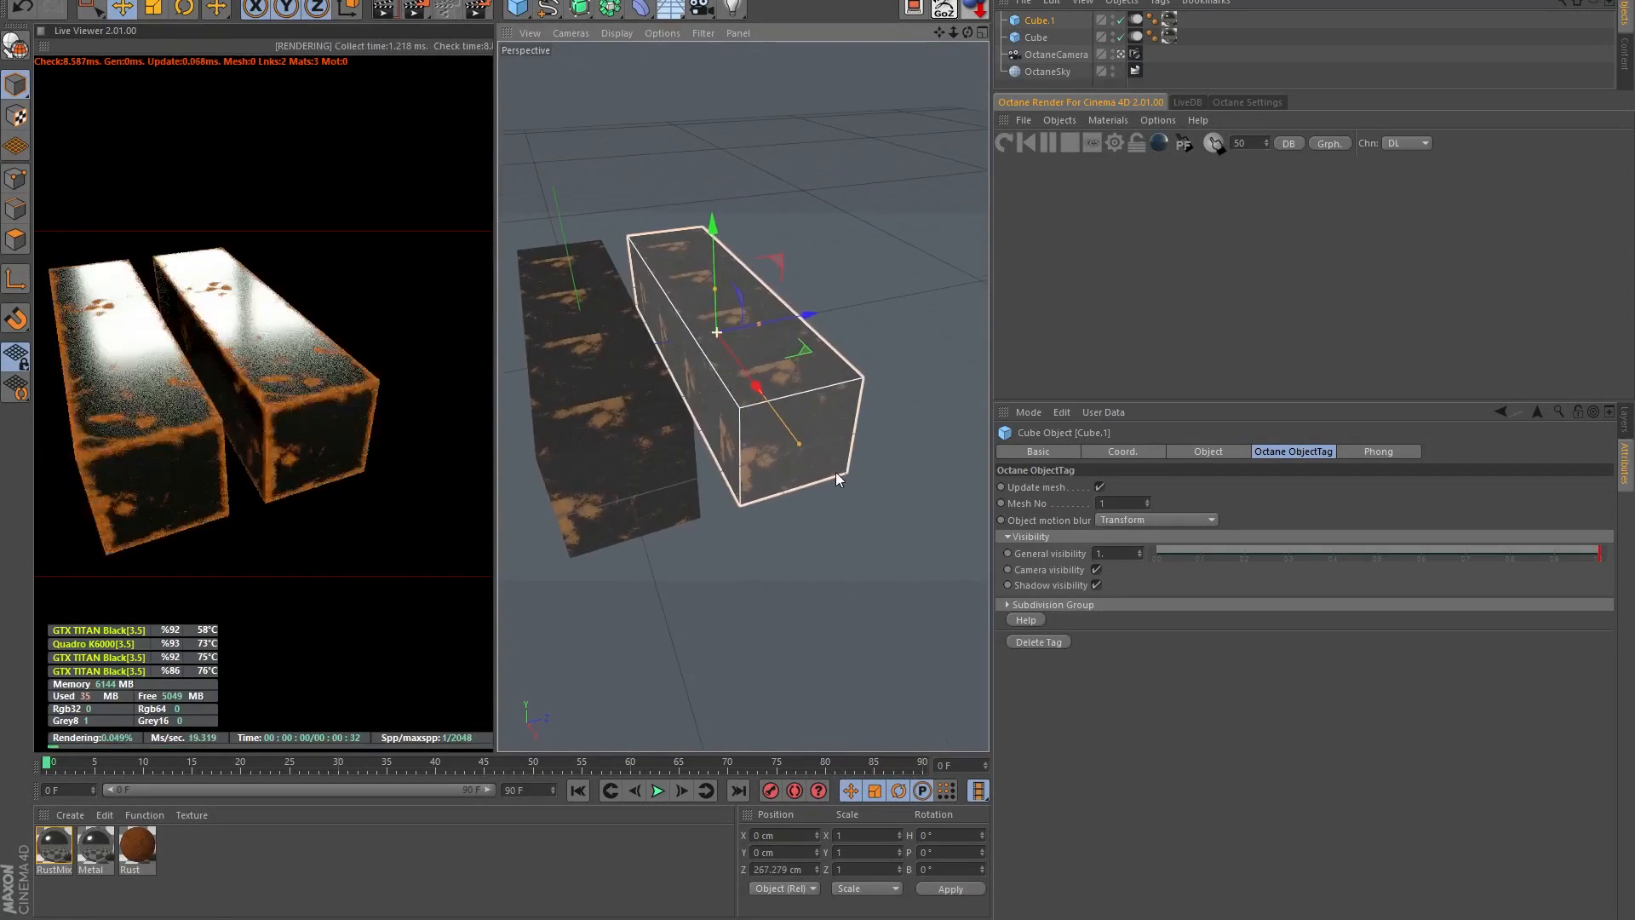
- Create an Octane Diffuse material and set its diffuse color to pure red
left_click(1110, 120)
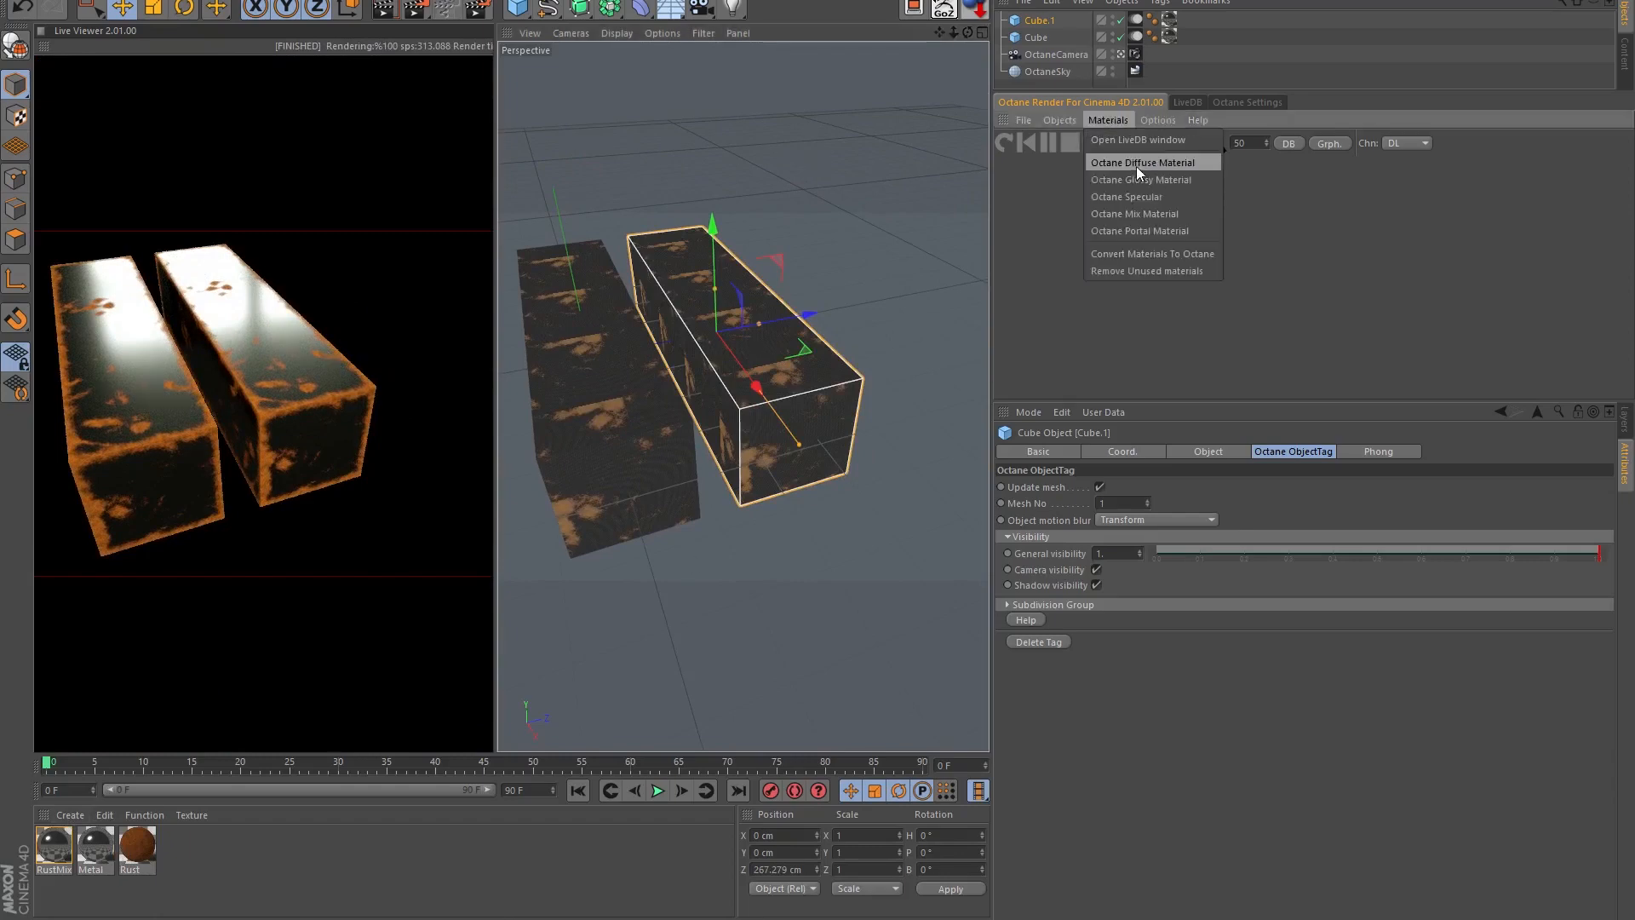
left_click(1136, 163)
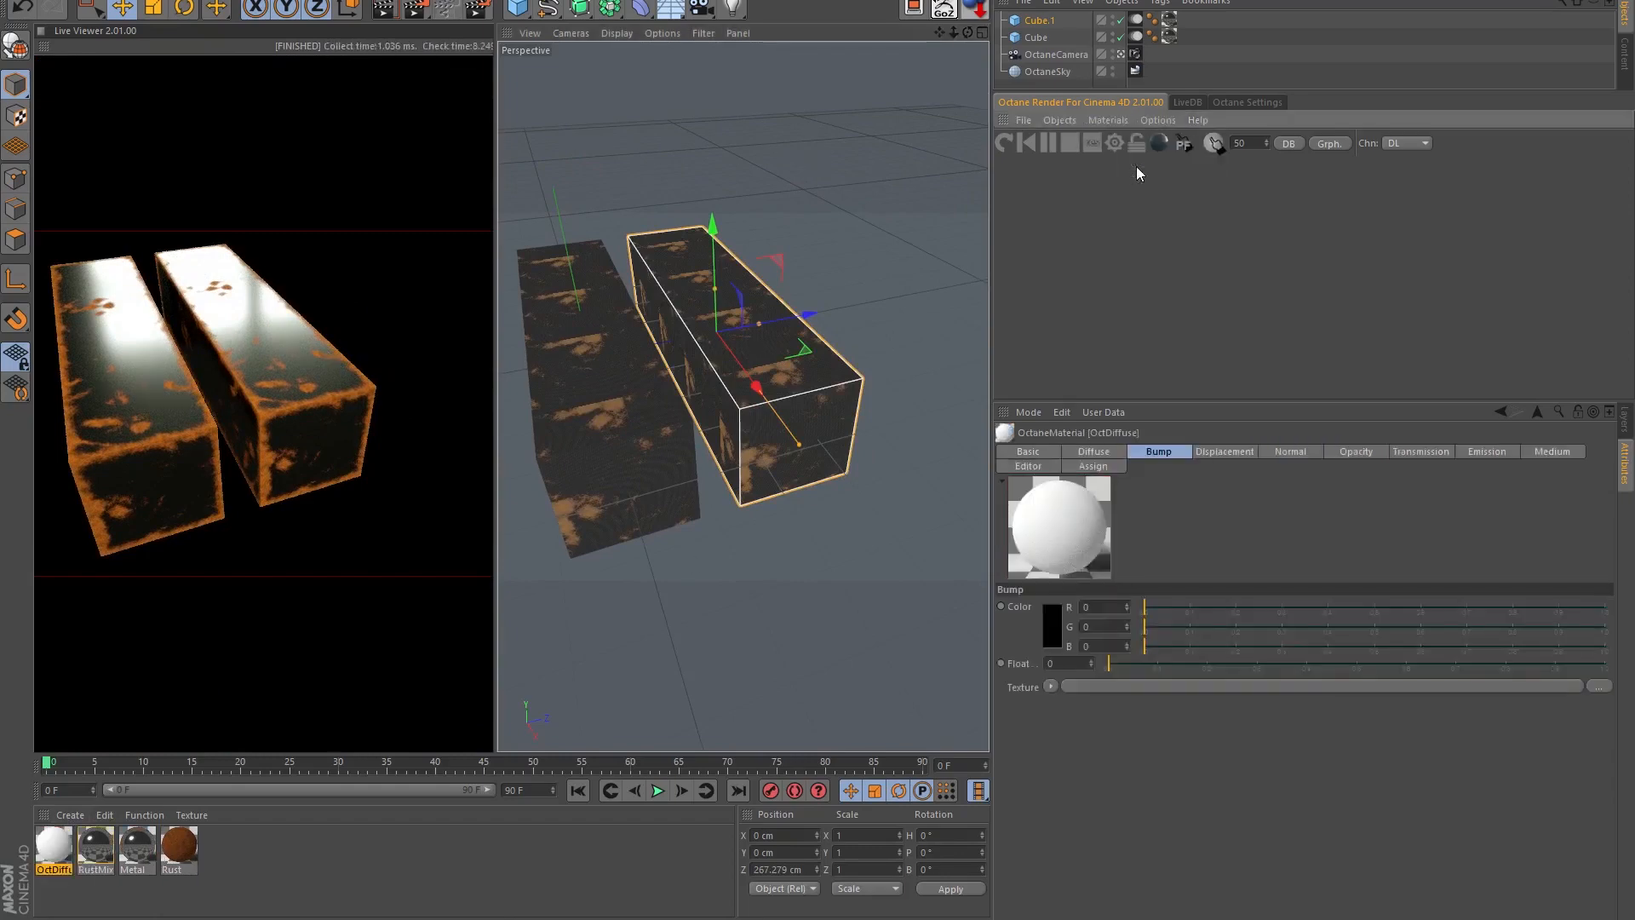
double_click(64, 845)
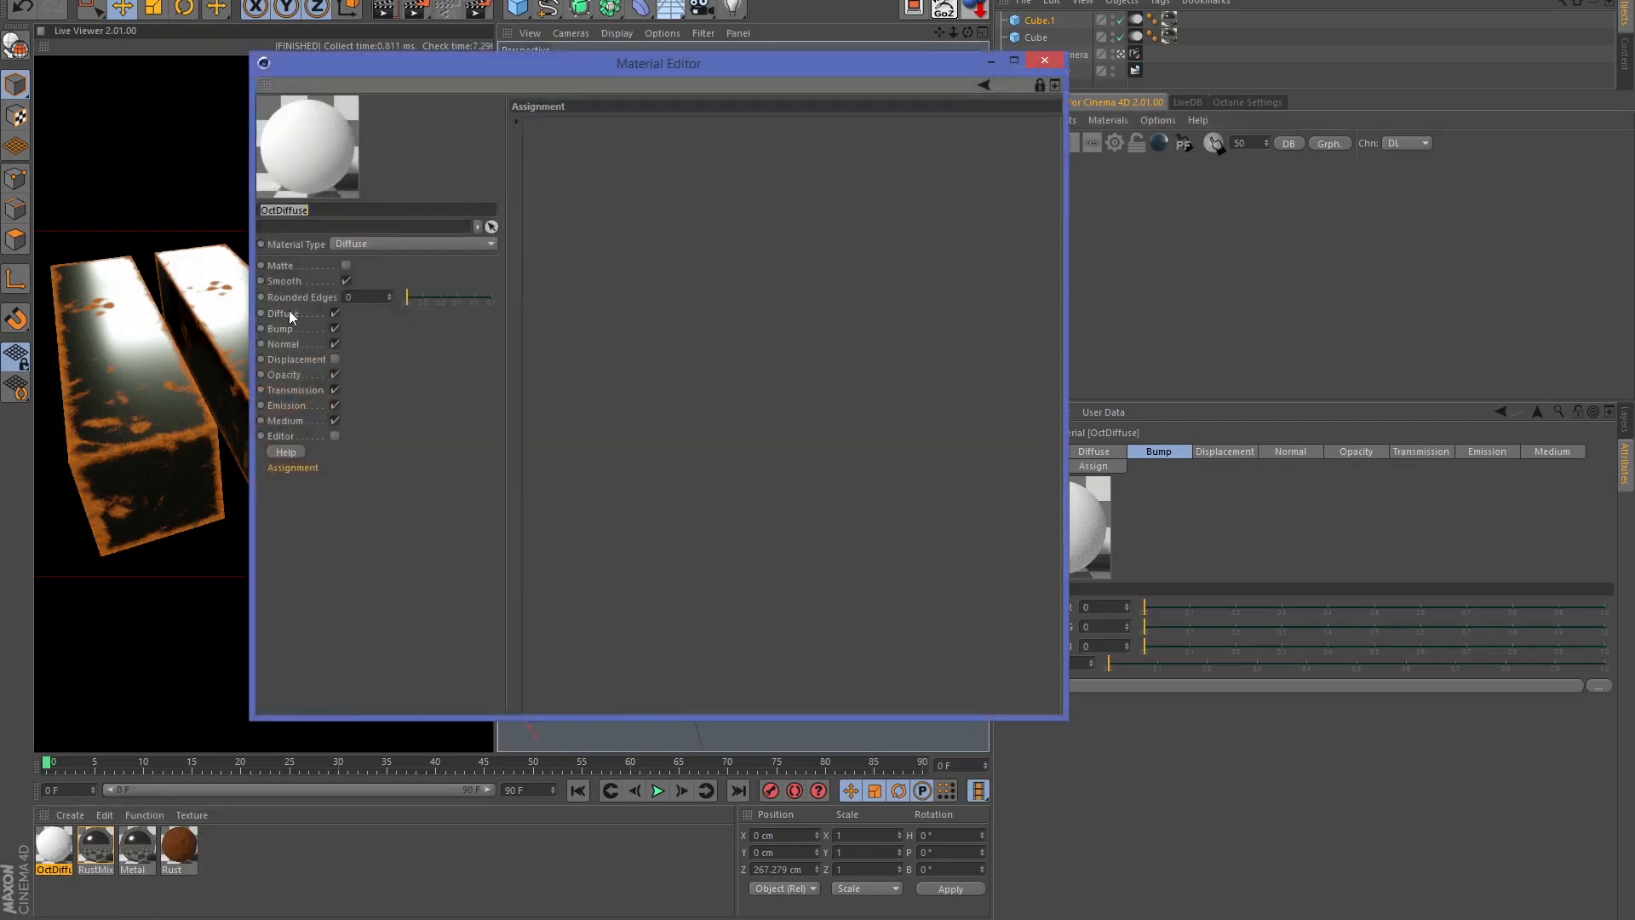
left_click(285, 312)
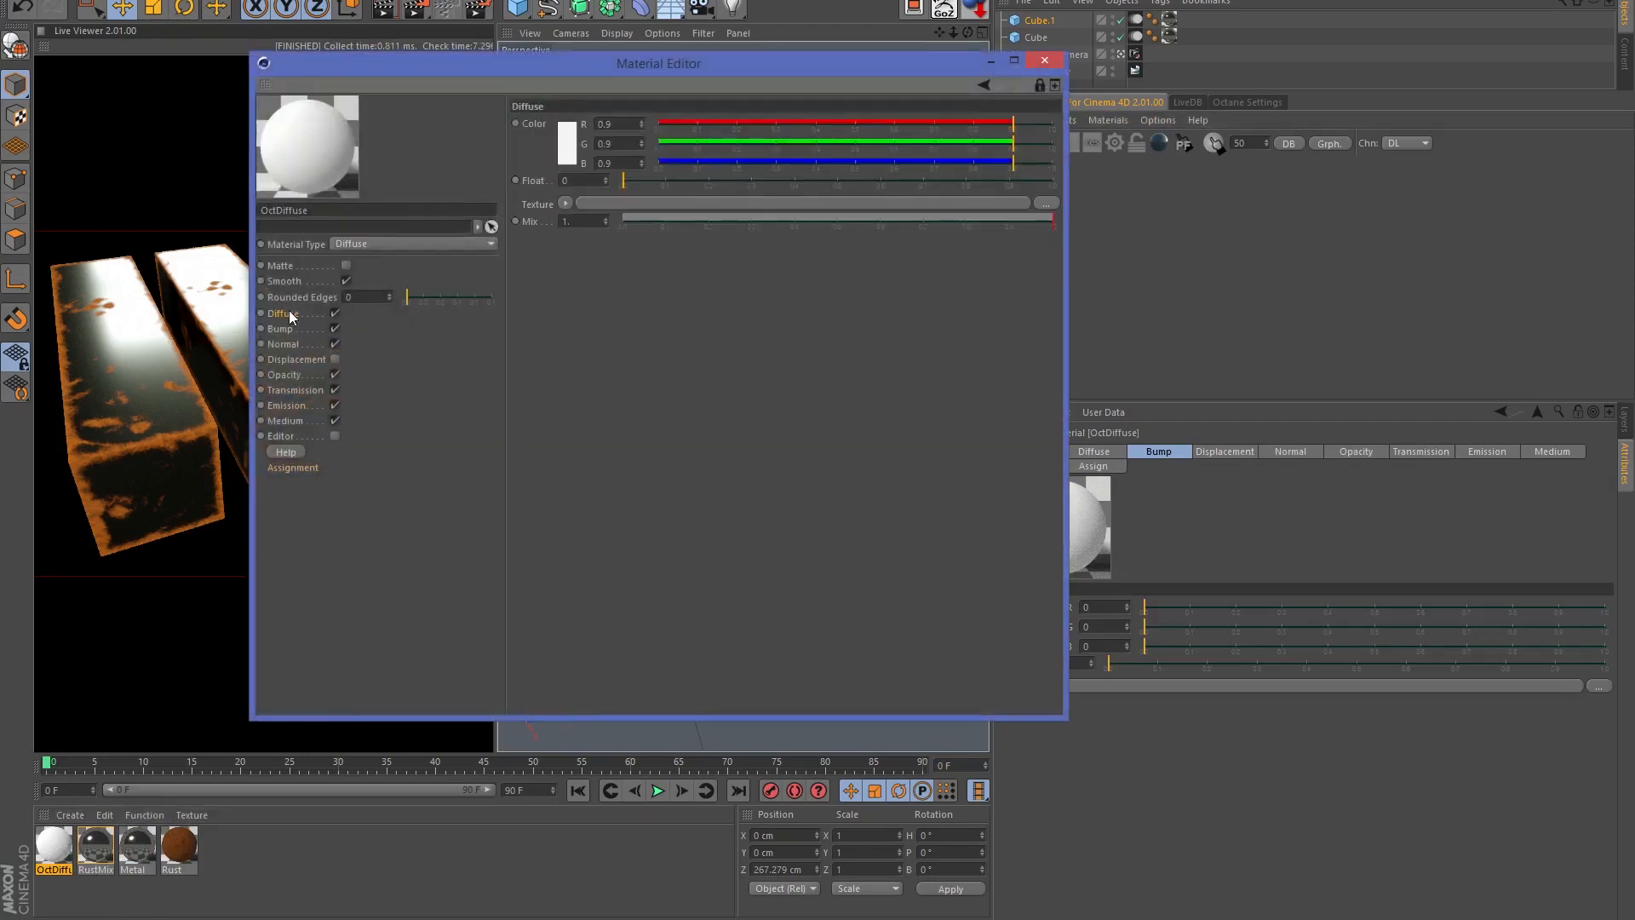
left_click(568, 142)
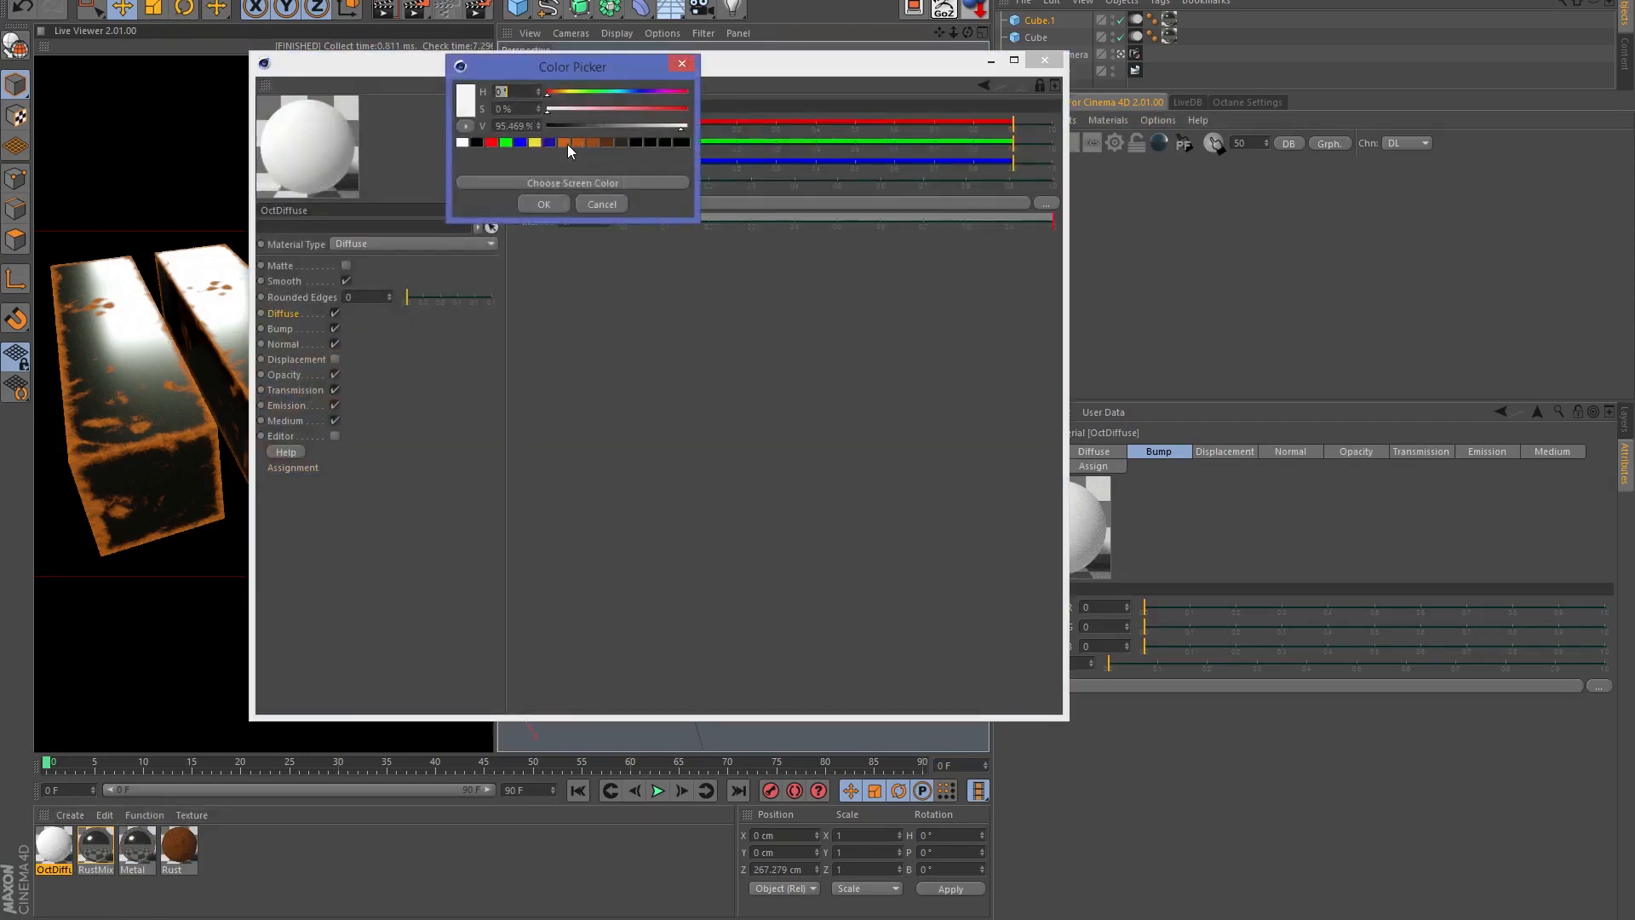
left_click(492, 143)
left_click(543, 205)
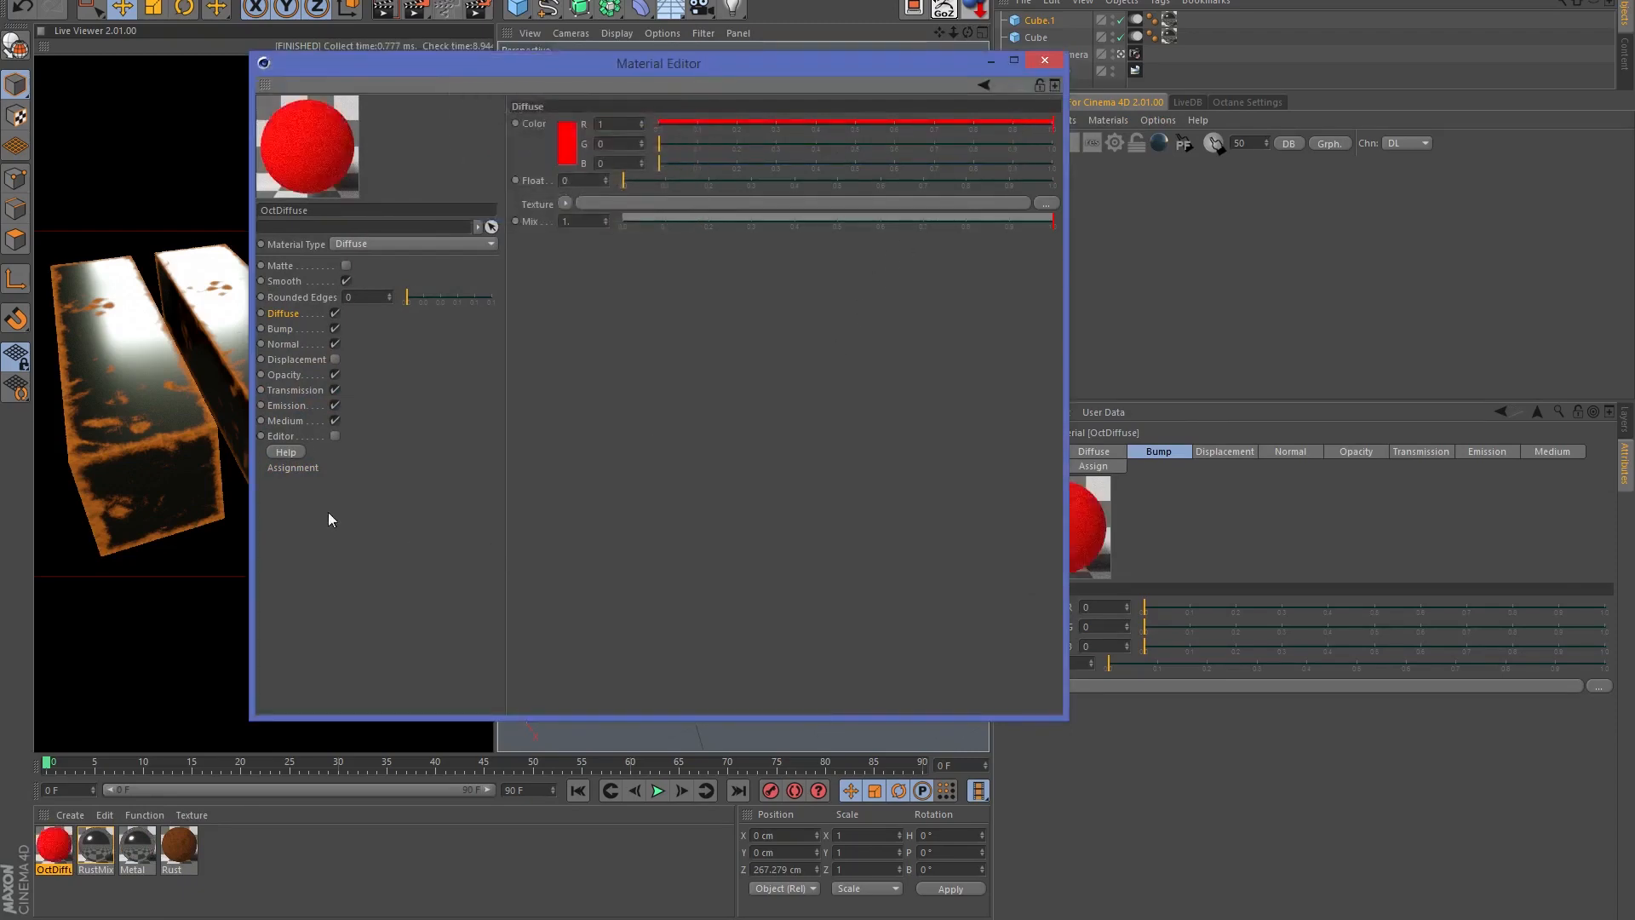
left_click(1045, 61)
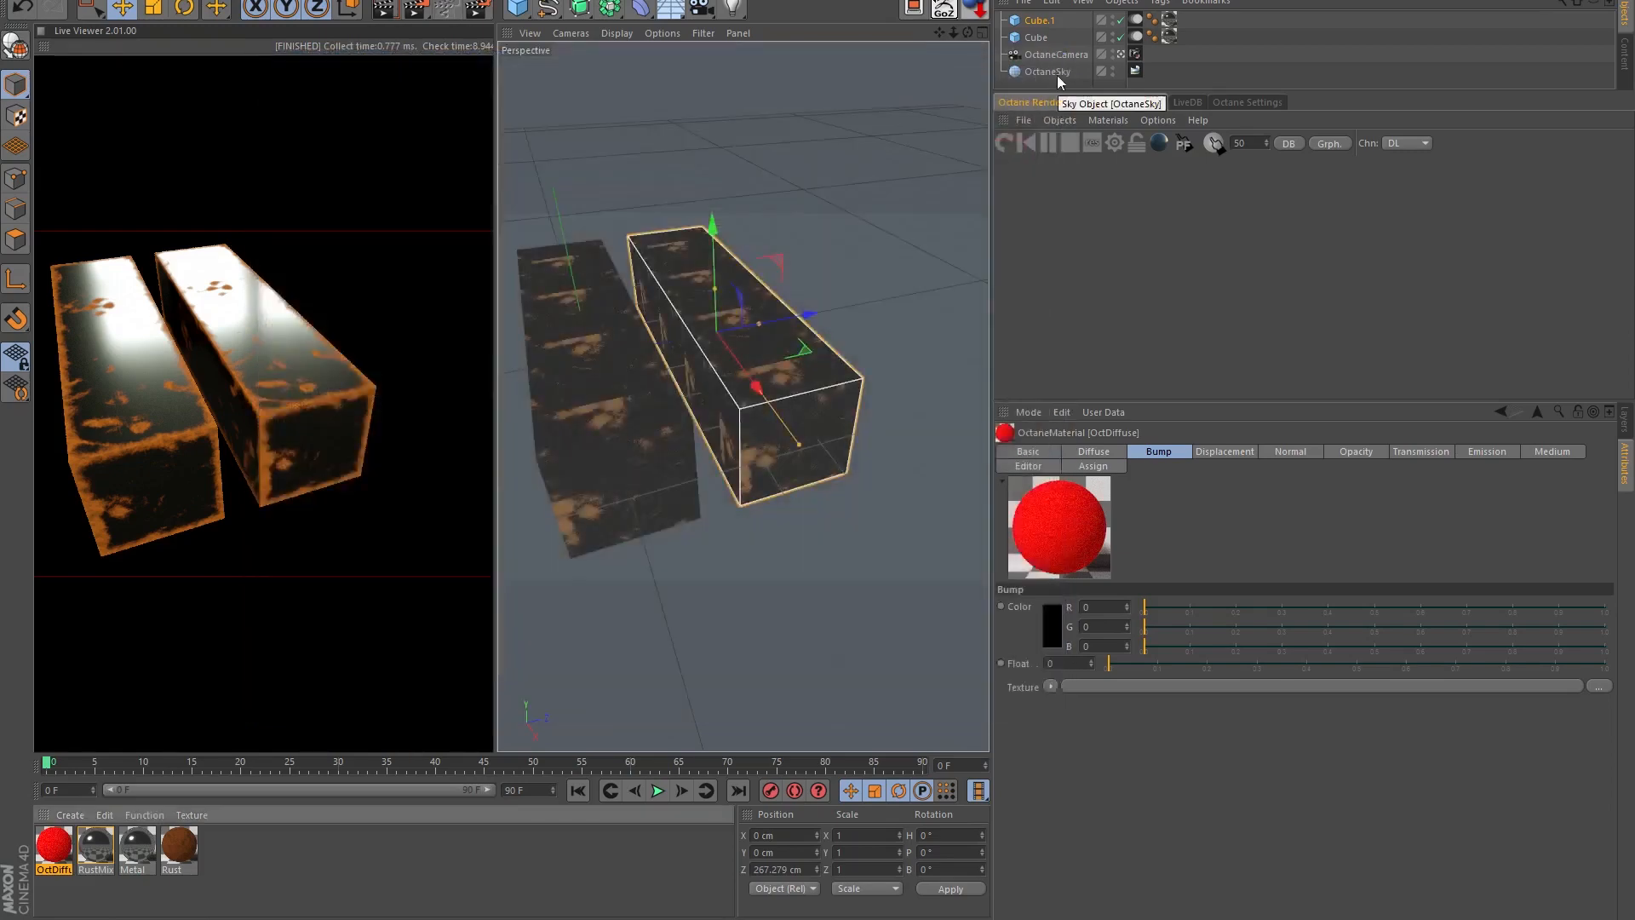
- Create an Octane Mix material and rename the red diffuse material RedPaint
left_click(1113, 120)
left_click(1143, 213)
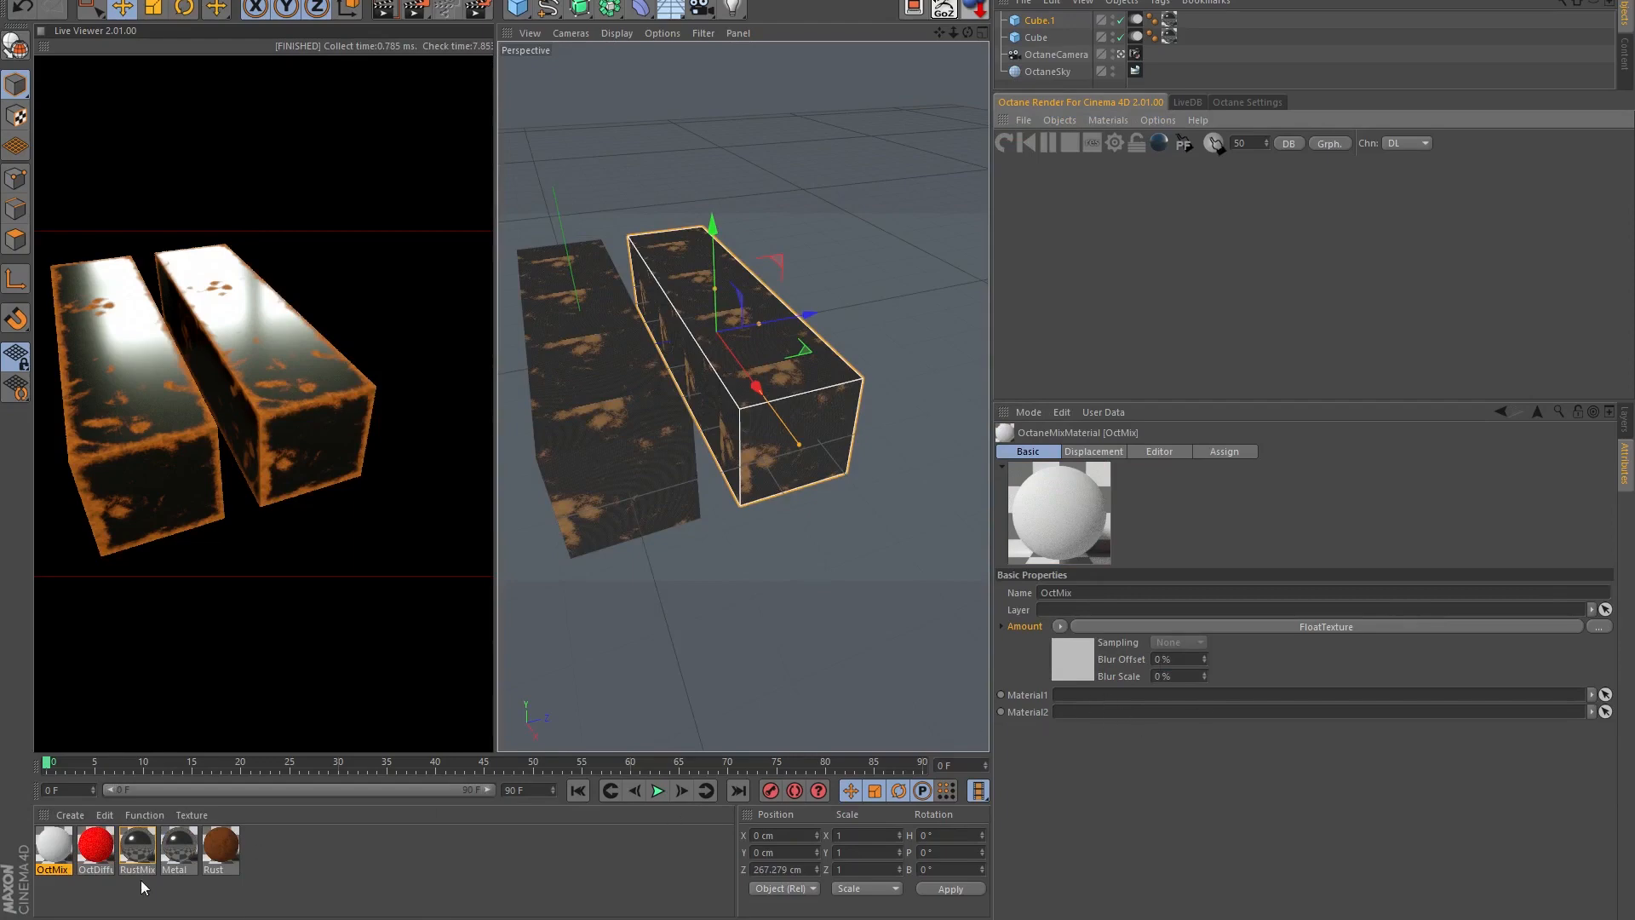
left_click(96, 855)
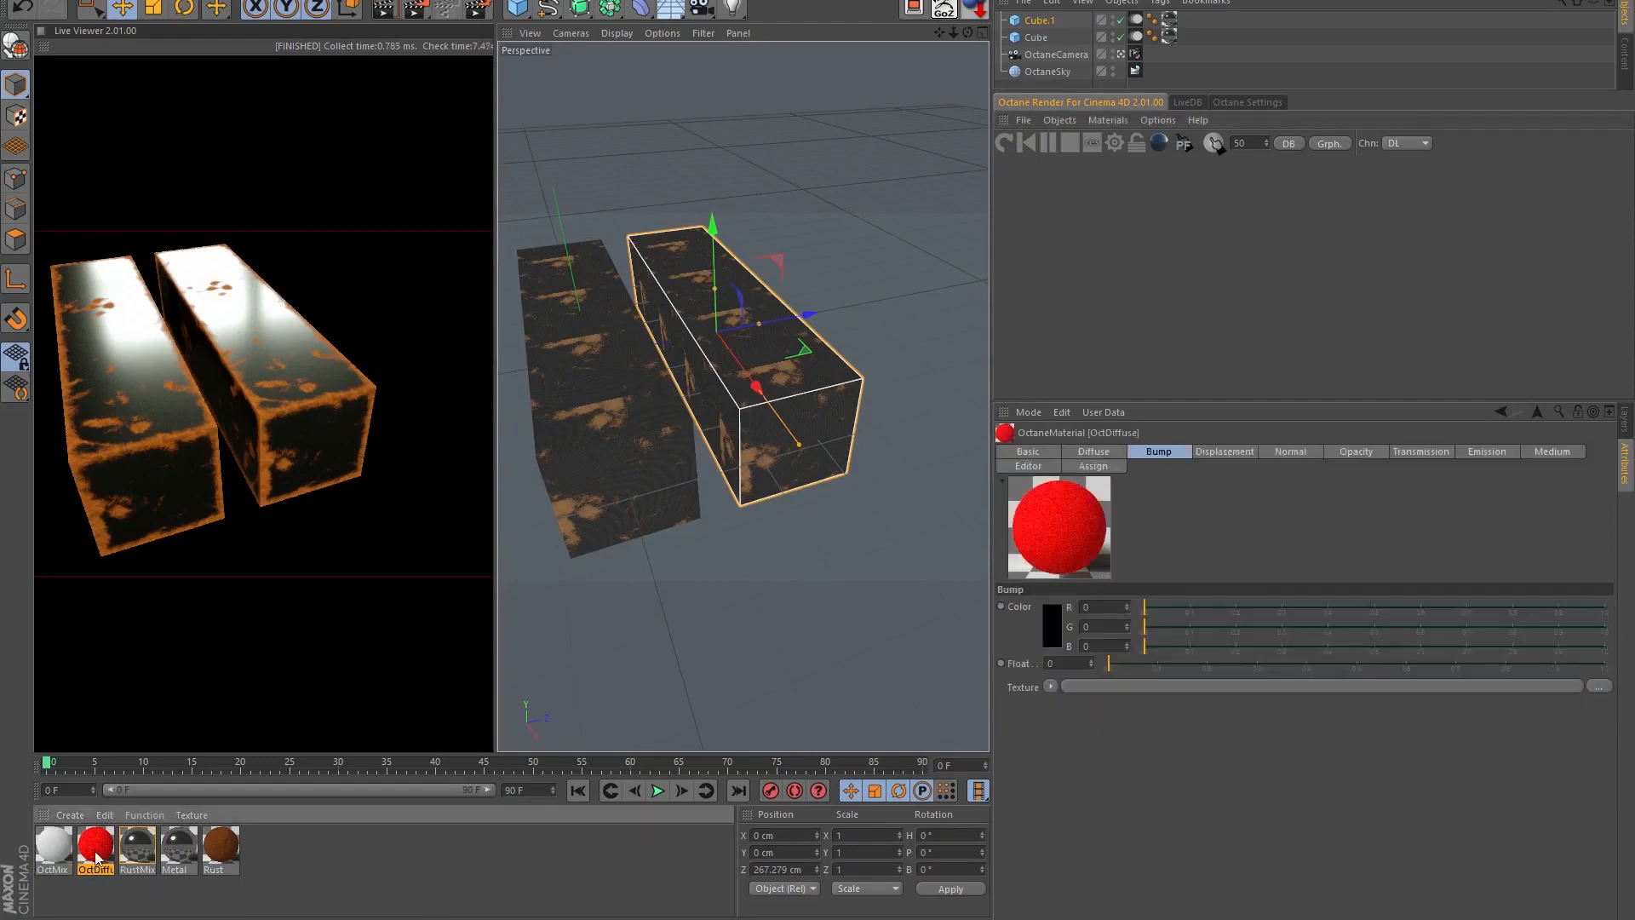
left_click(1027, 452)
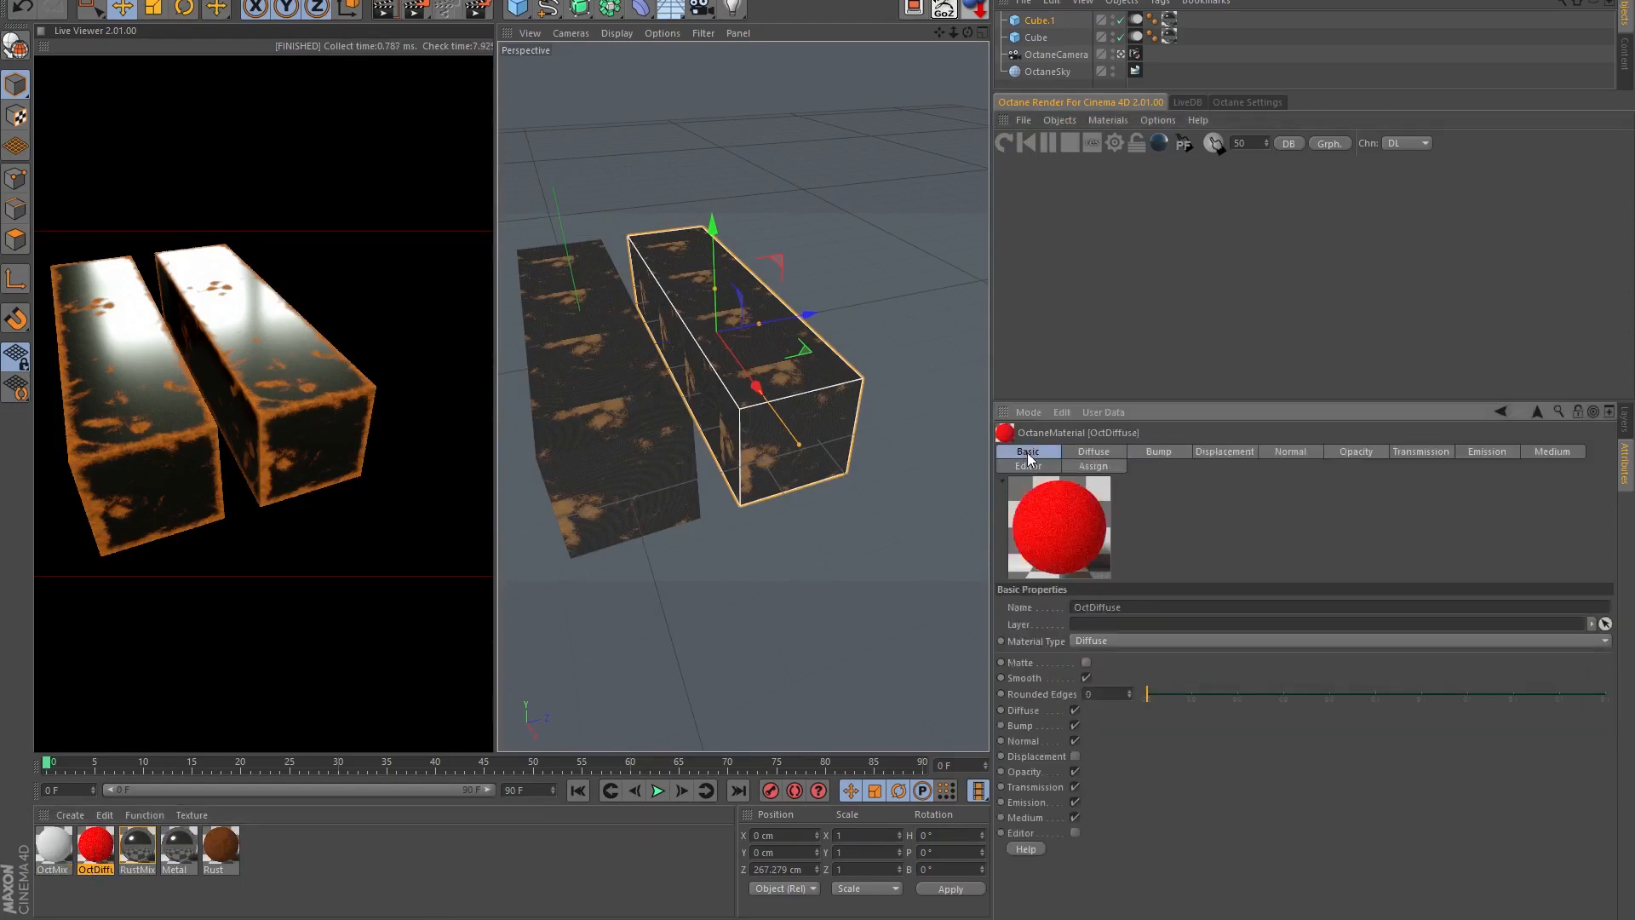
double_click(1137, 608)
type("RedPaint")
key("Return")
- Rename the new mix material WornPaint and assign RedPaint as its Material1
left_click(54, 845)
double_click(1069, 592)
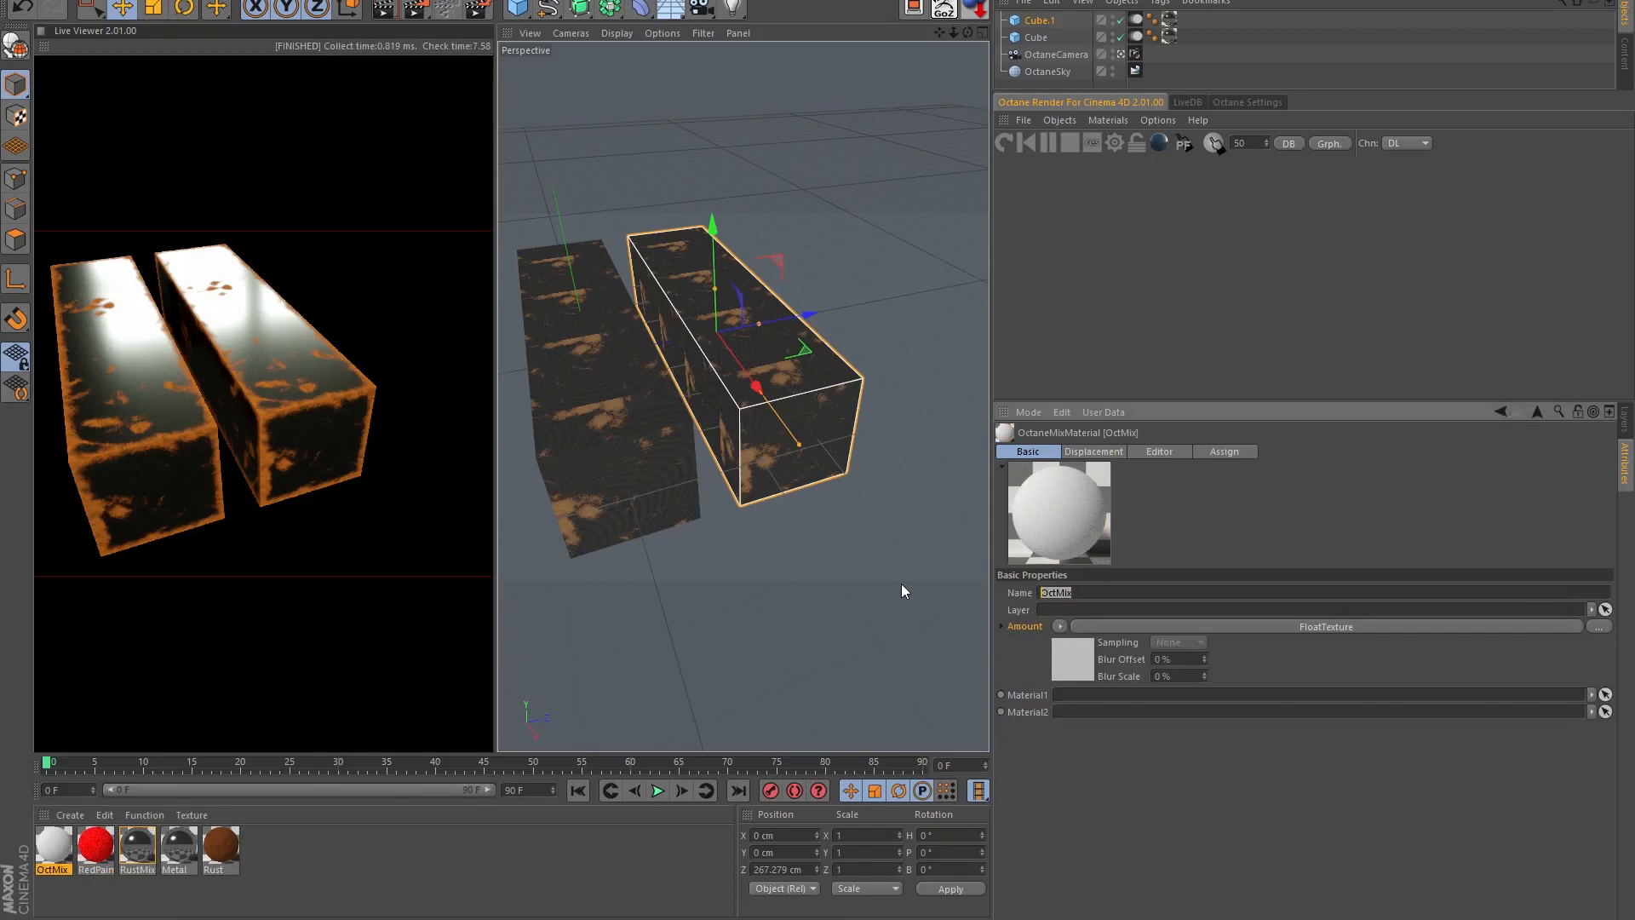
type("WornPaint")
key("Return")
left_click_drag(93, 846, 1116, 697)
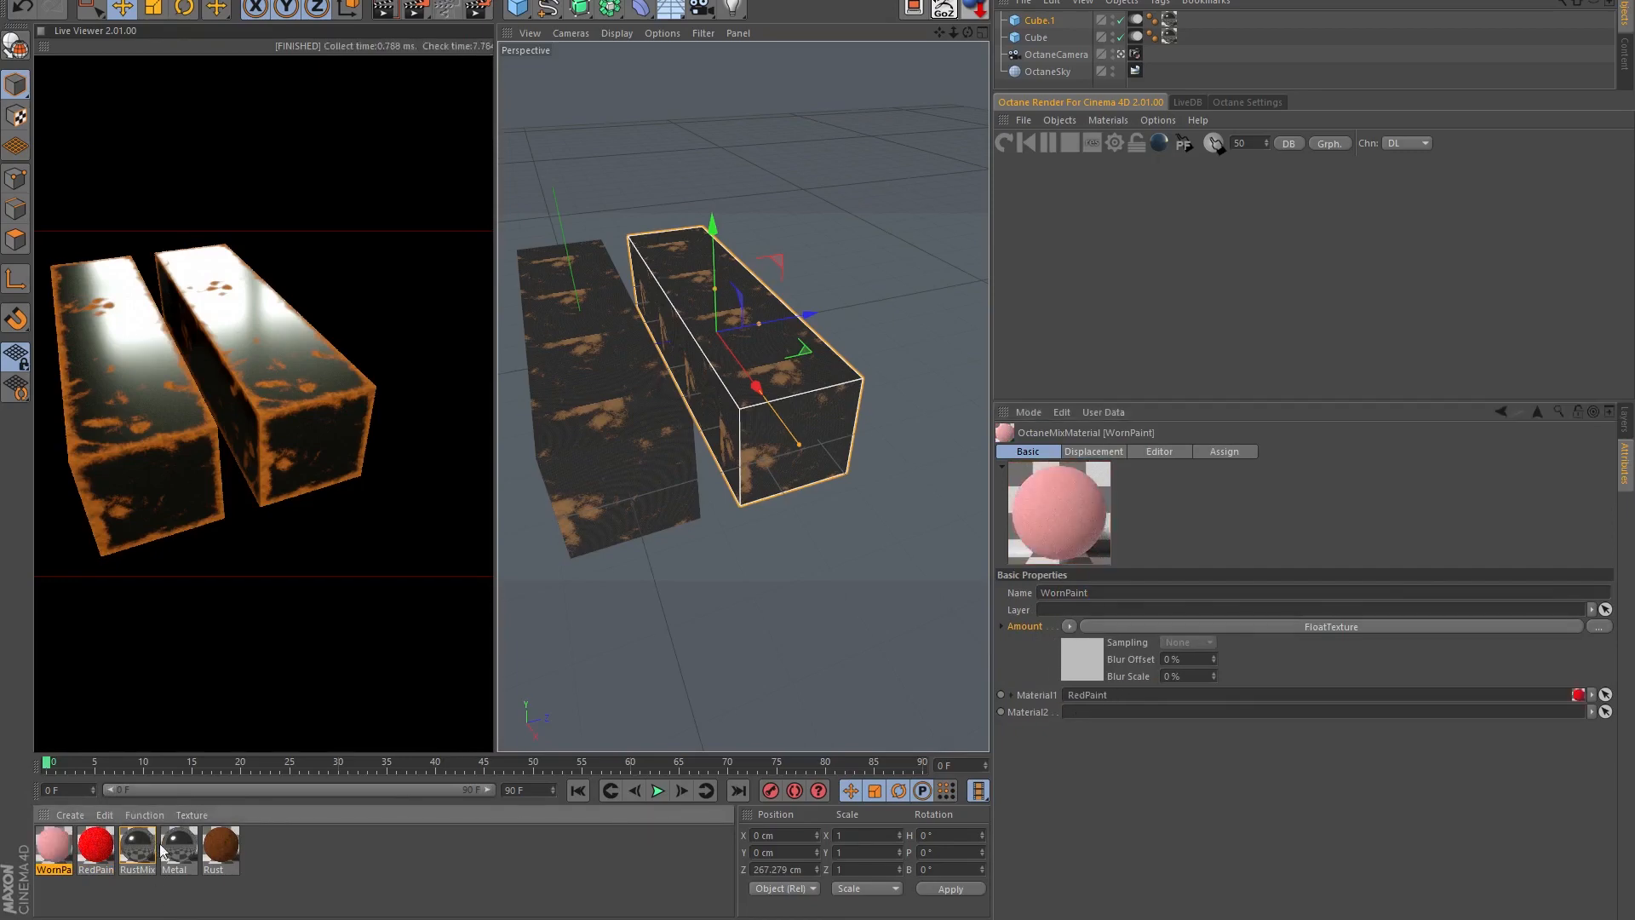
- Assign Metal as WornPaint's Material2 and copy the ColorCorrection Amount texture from RustMix into WornPaint's Amount
left_click_drag(173, 852, 1112, 721)
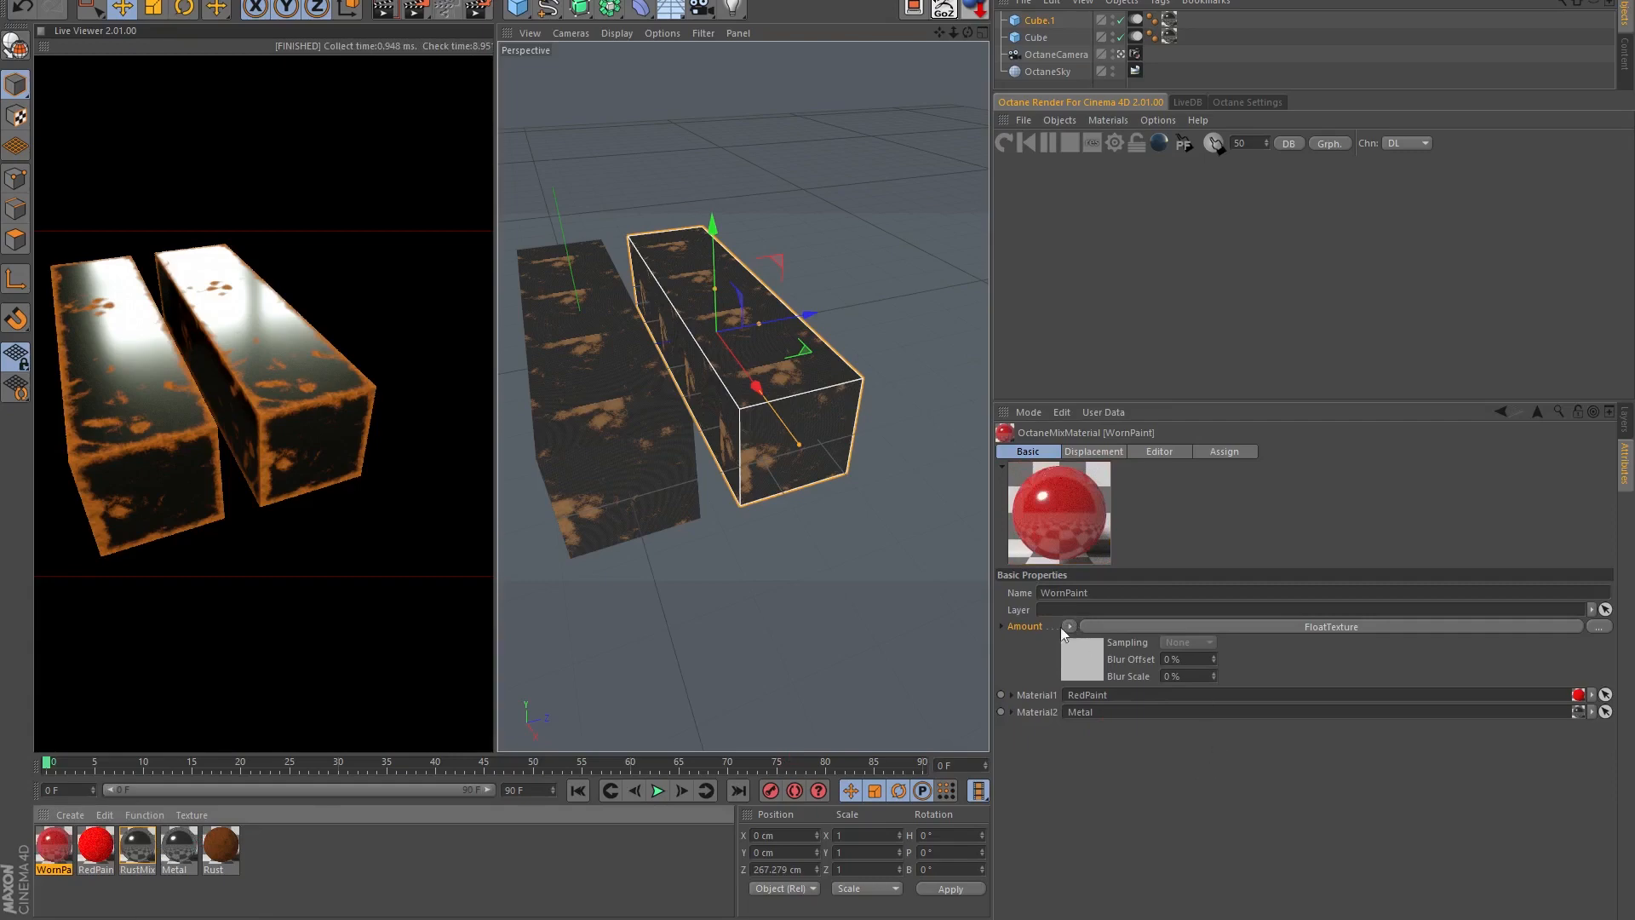
left_click(138, 847)
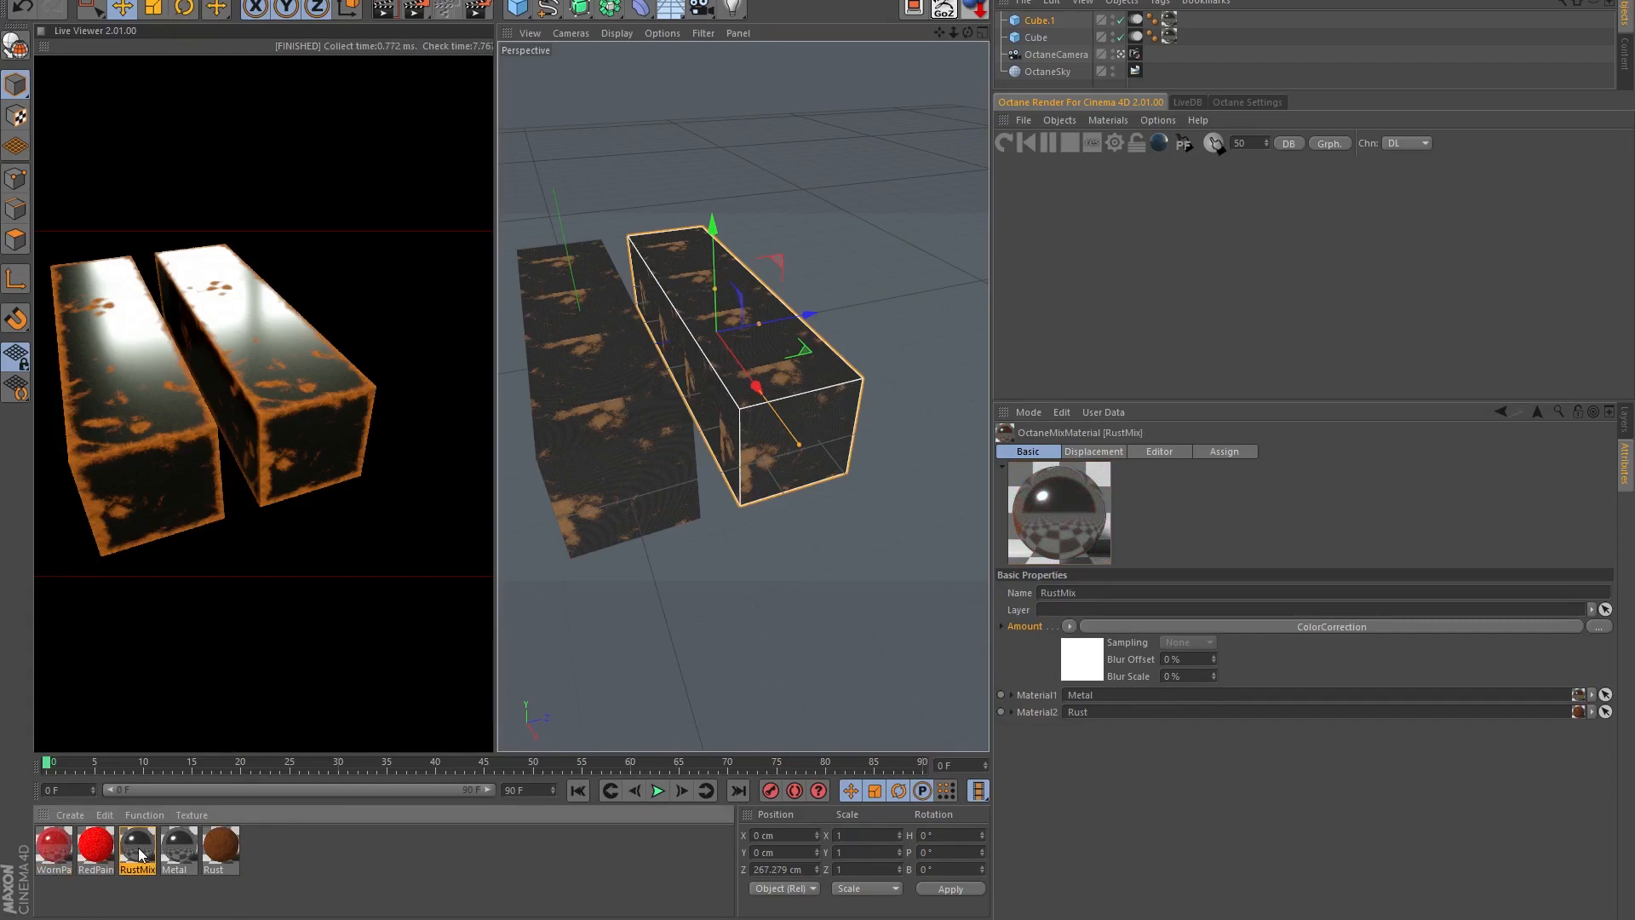
right_click(1030, 626)
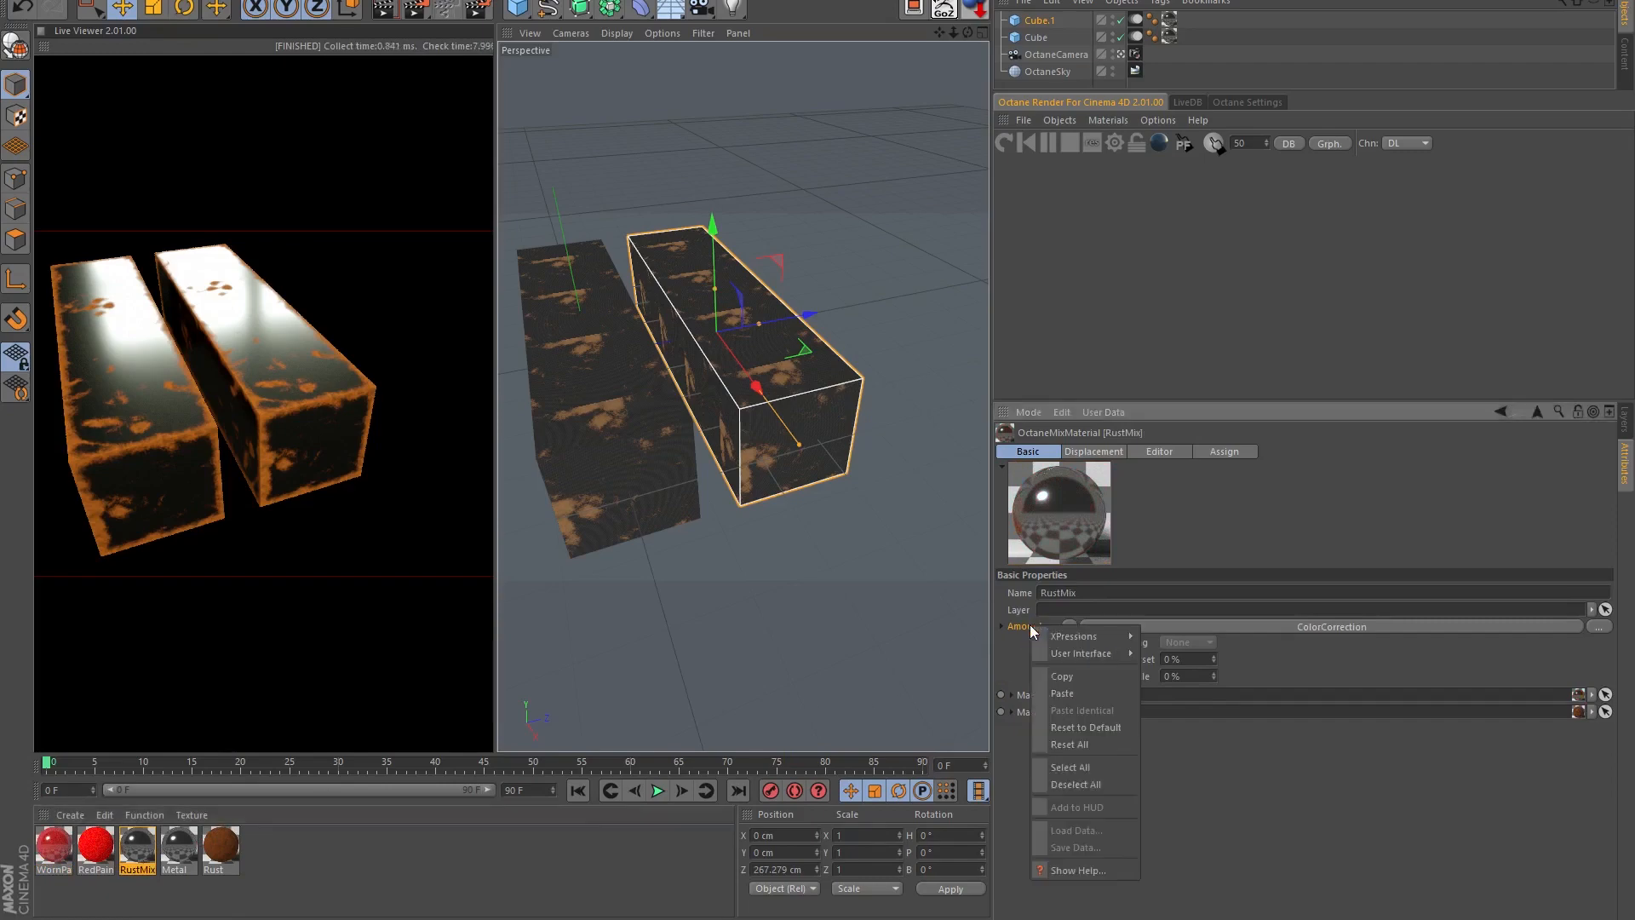
left_click(1064, 675)
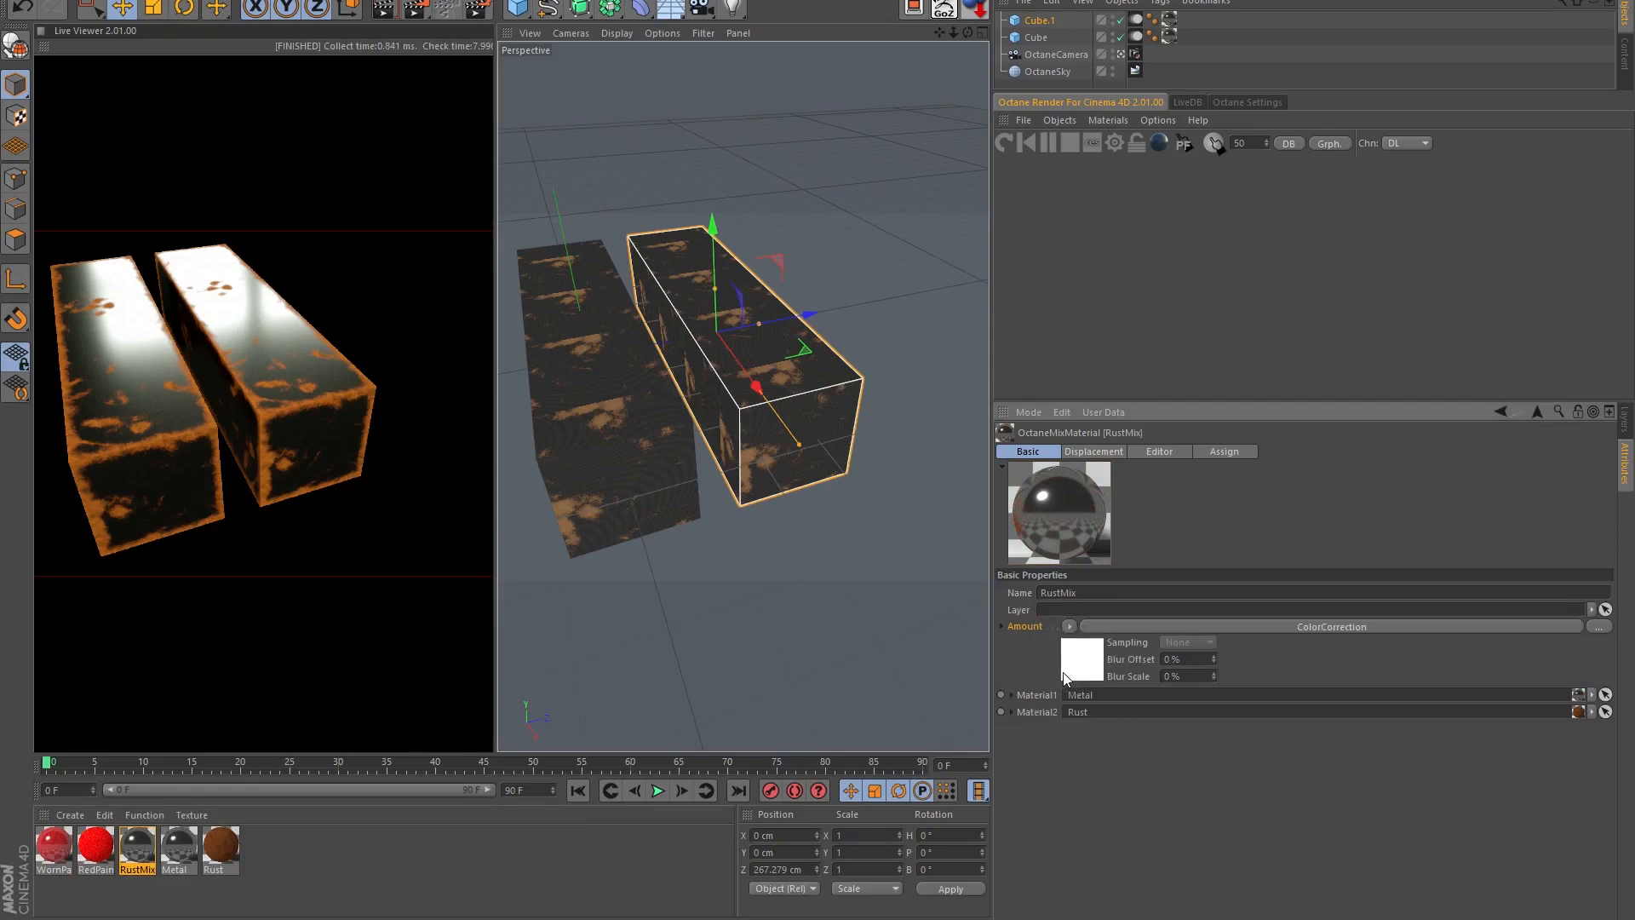
left_click(1128, 627)
left_click(1300, 455)
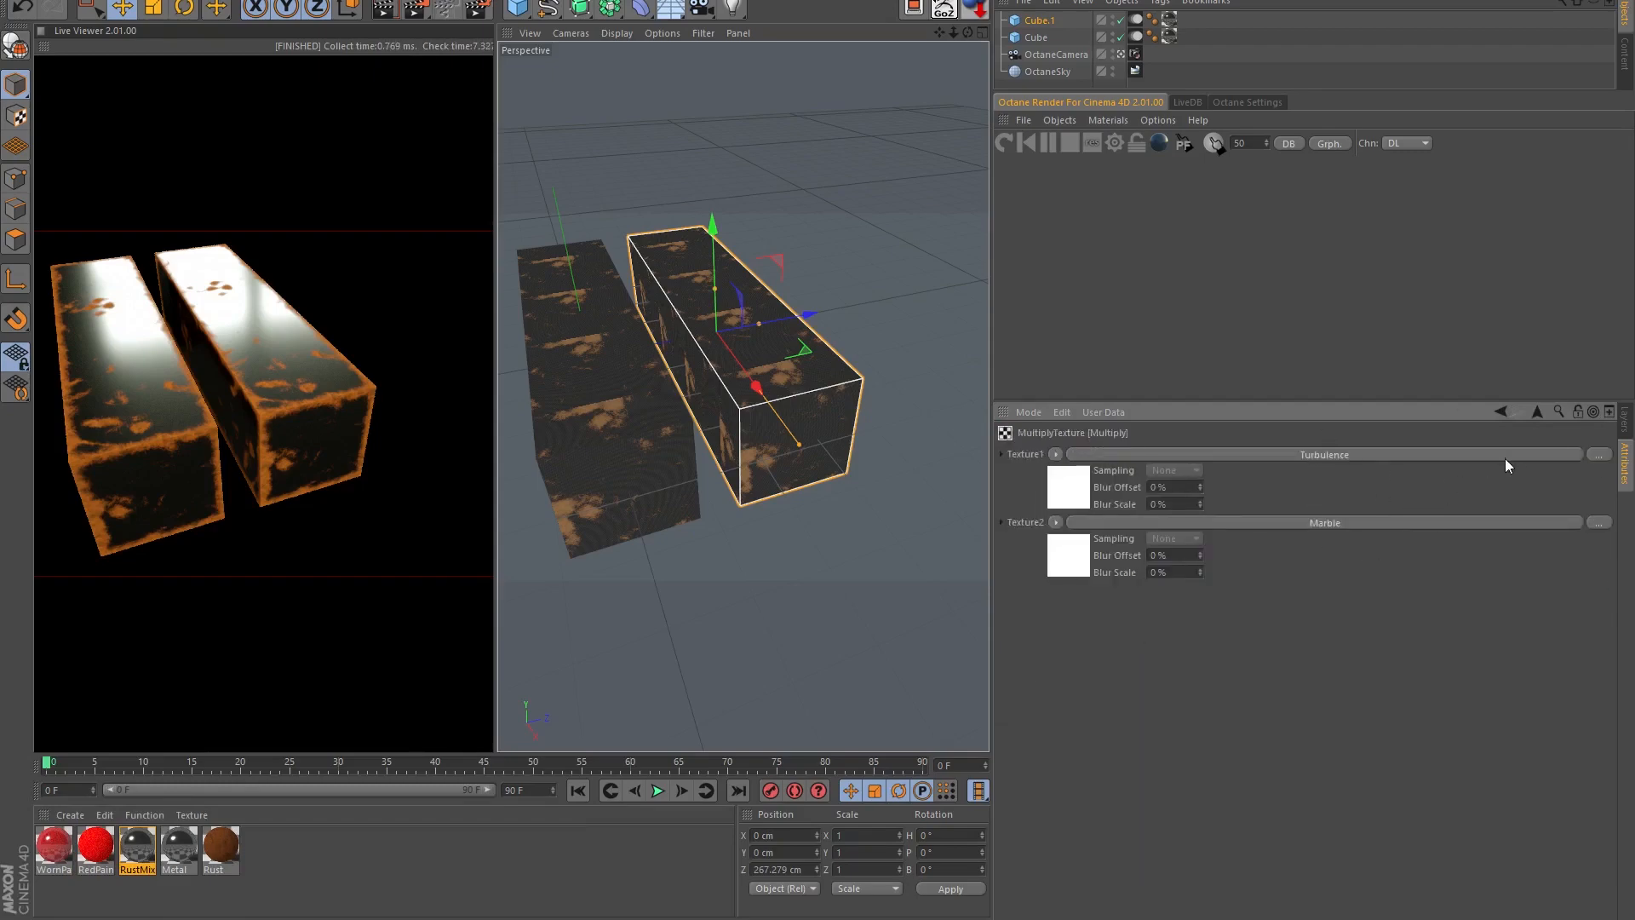
left_click(53, 848)
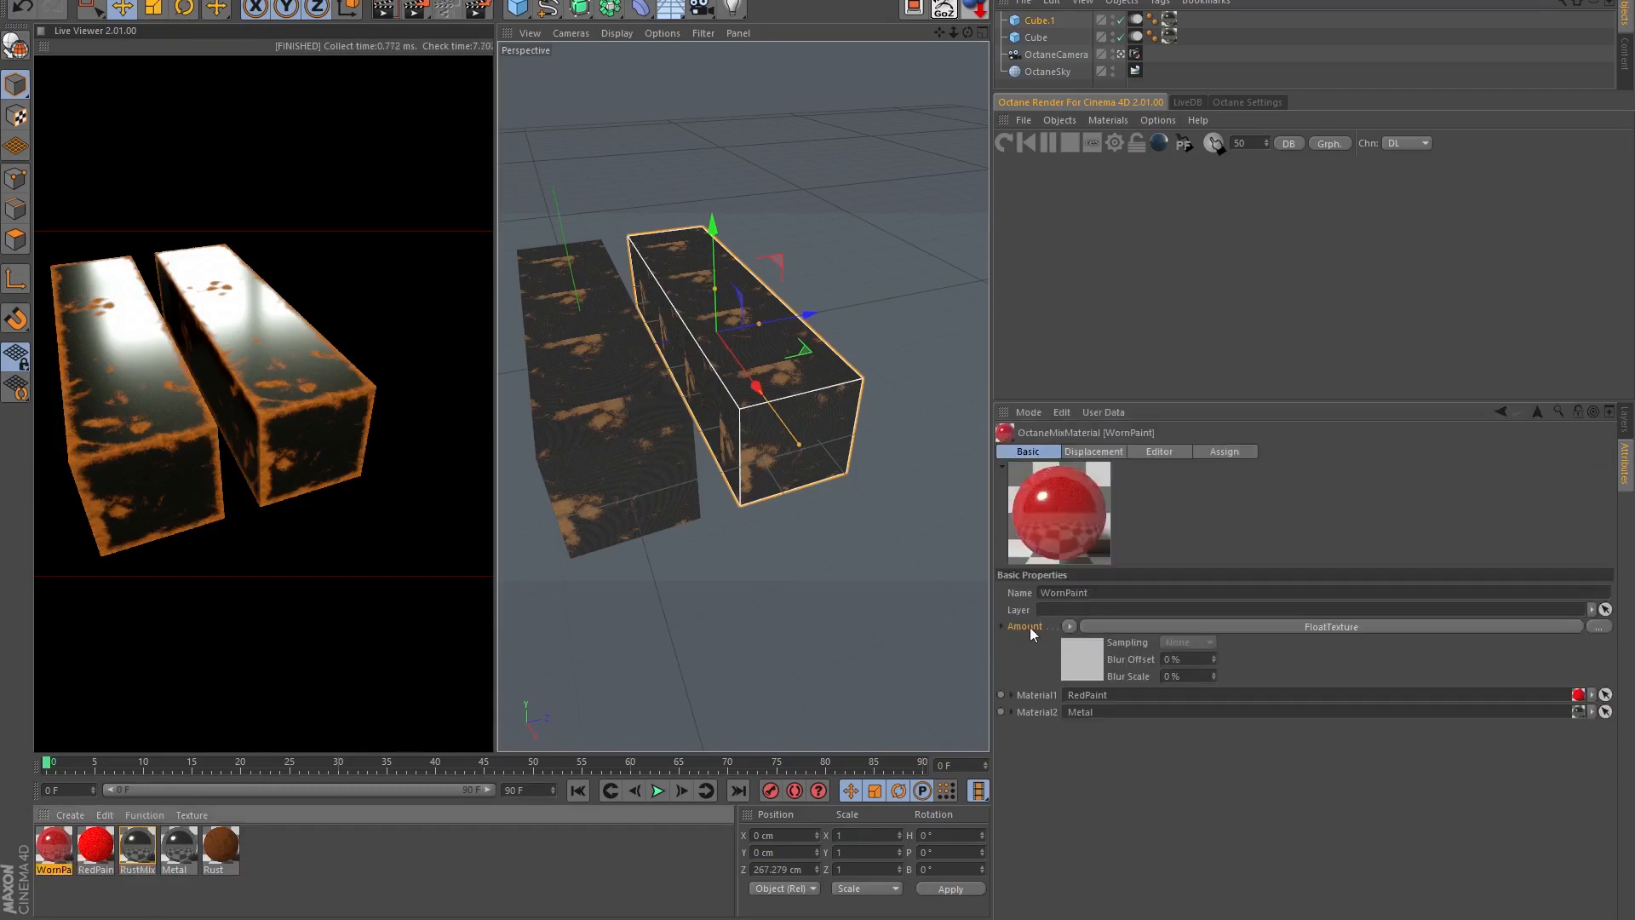
right_click(1030, 627)
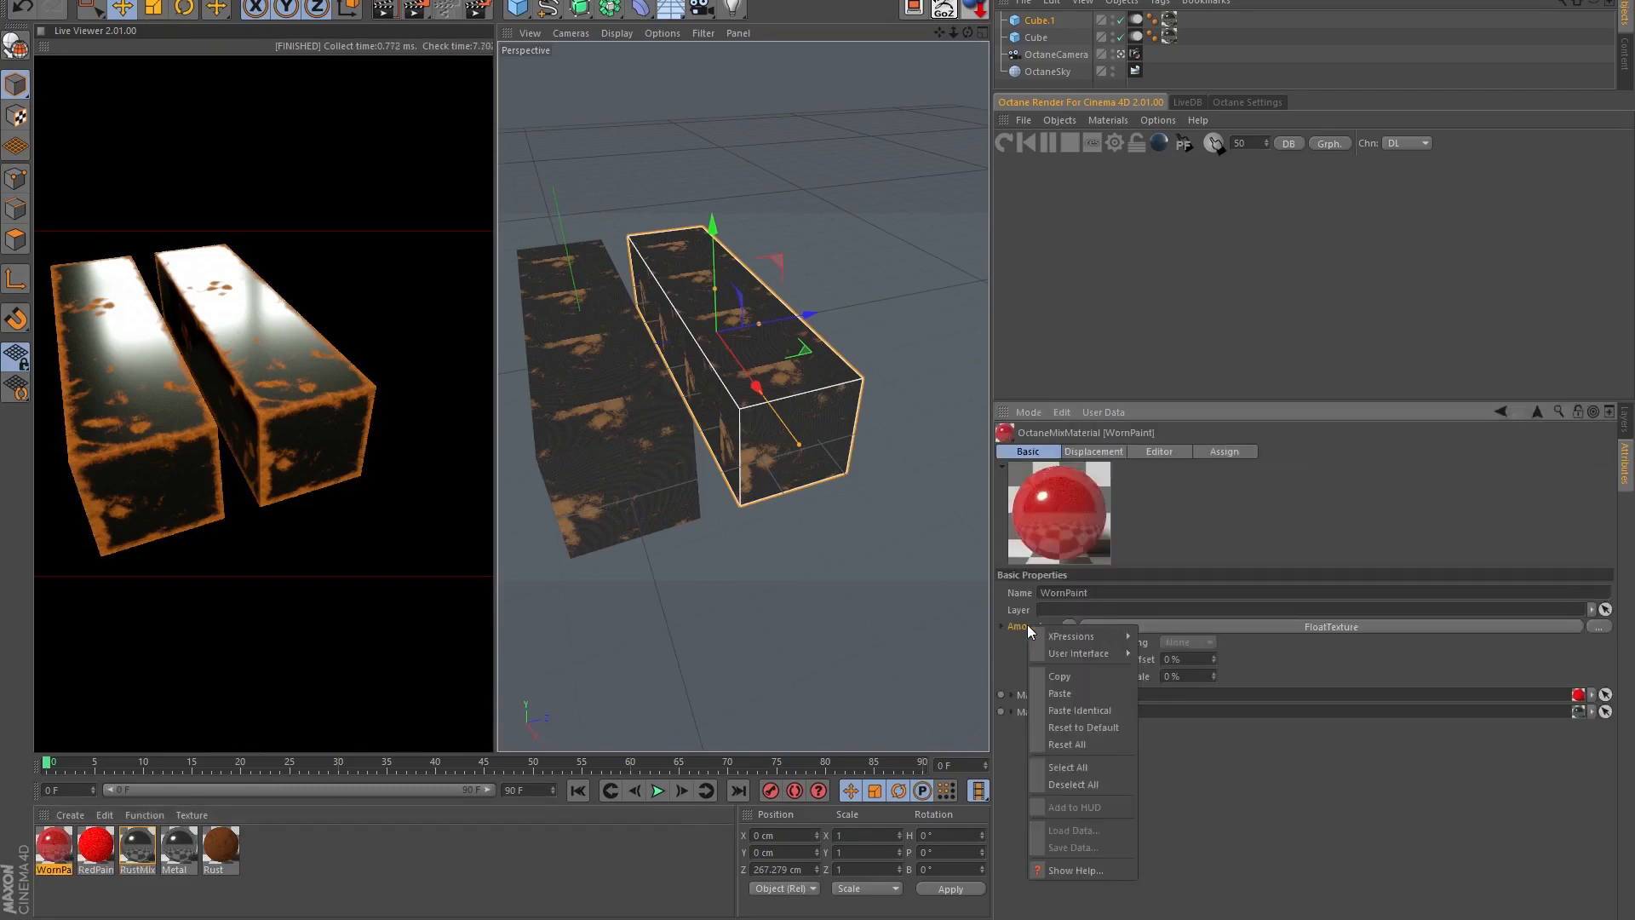
left_click(1065, 693)
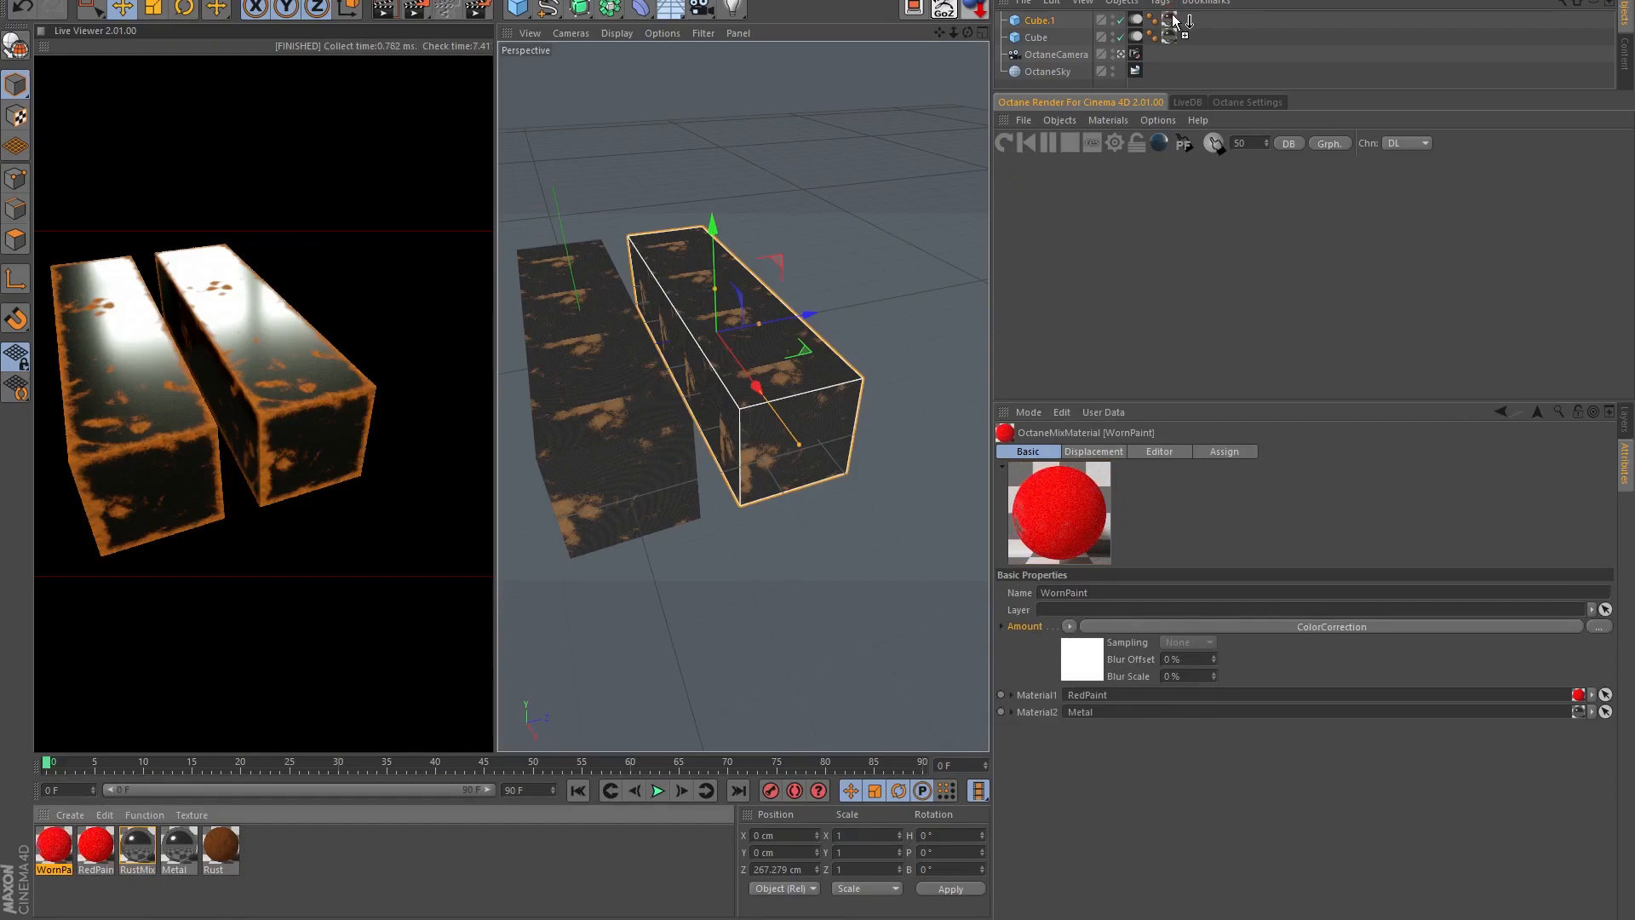
- Replace the material on the duplicate cube Cube.1 with WornPaint
left_click_drag(1174, 24, 1170, 20)
scroll(825, 463, "up", 5)
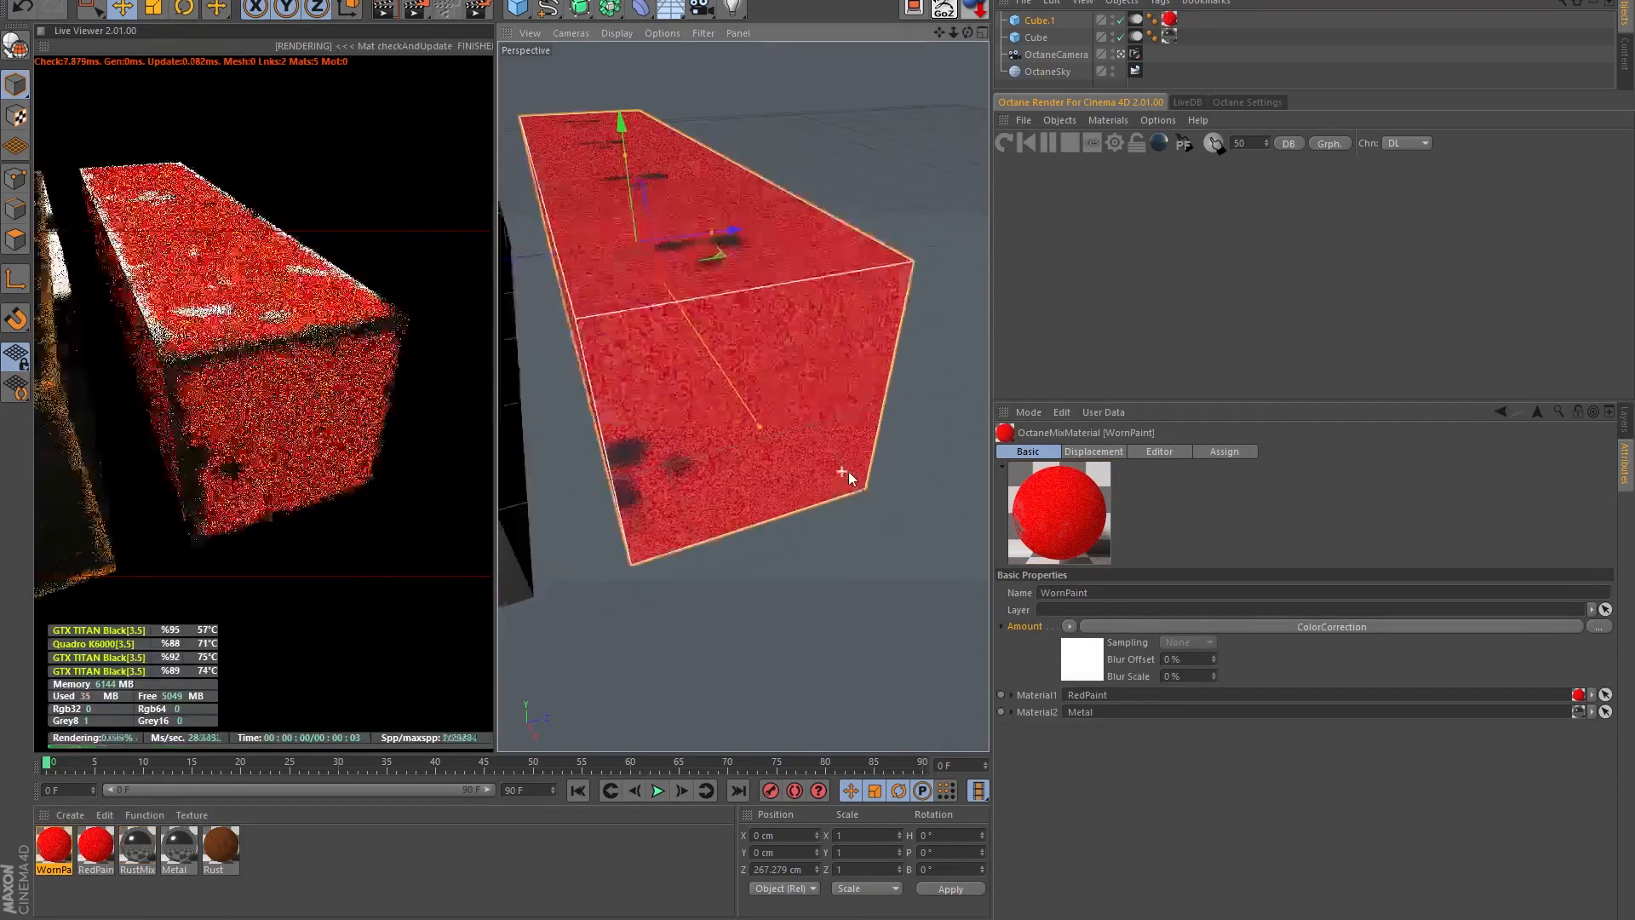
left_click_drag(884, 412, 852, 453, "alt")
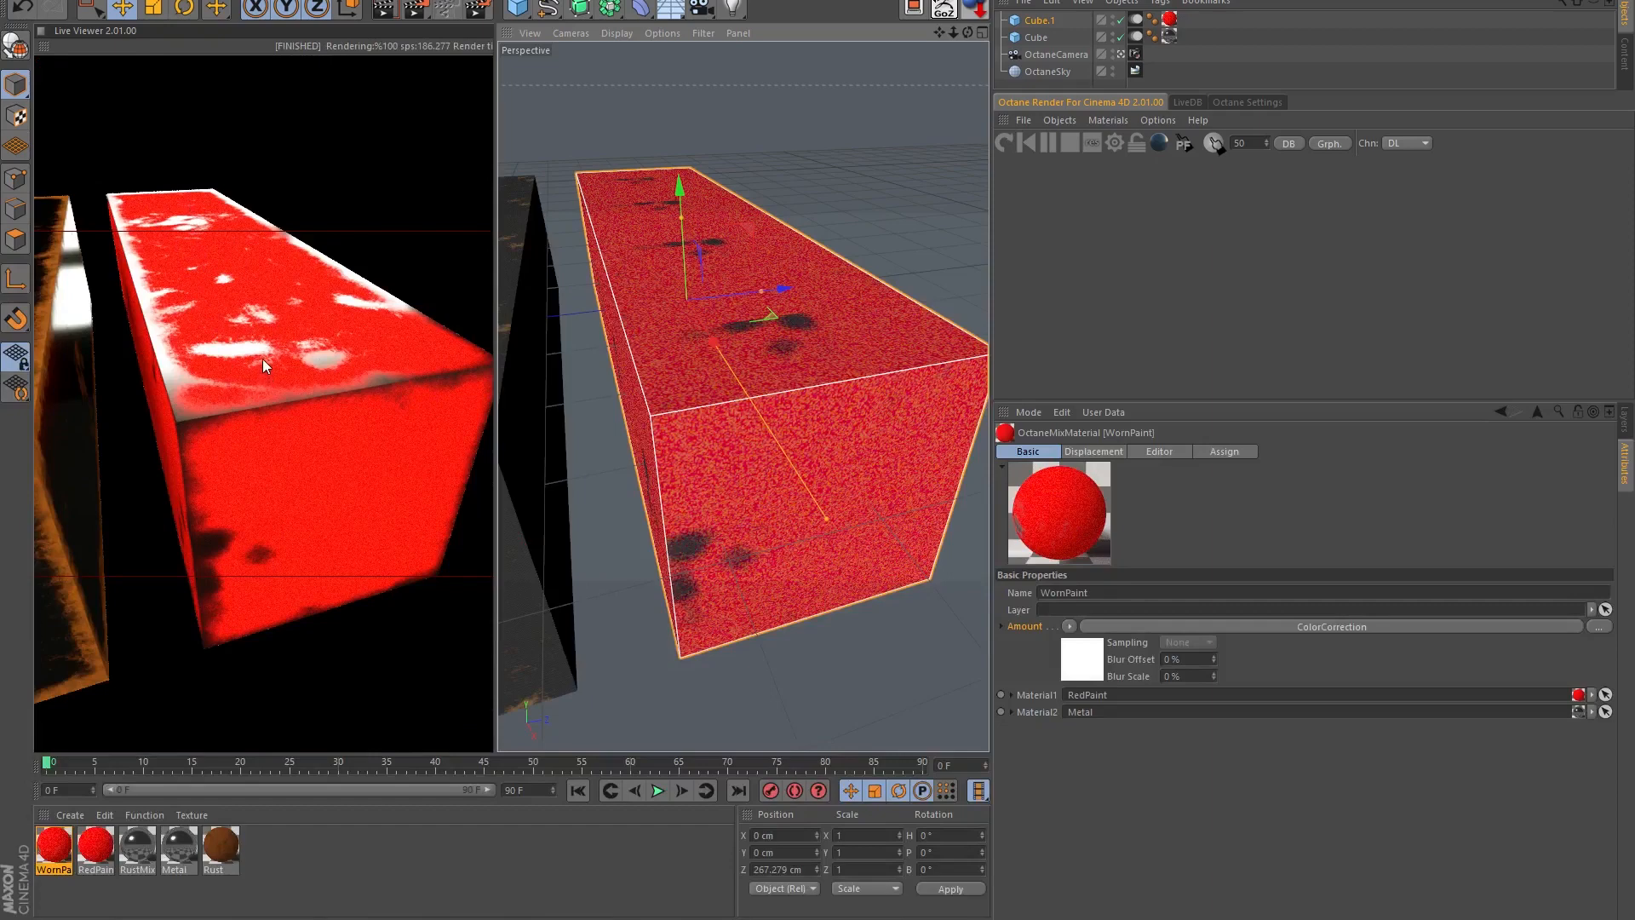
- In WornPaint's Multiply texture, copy the Texture1 Turbulence into Texture2 in place of Marble
left_click(1351, 627)
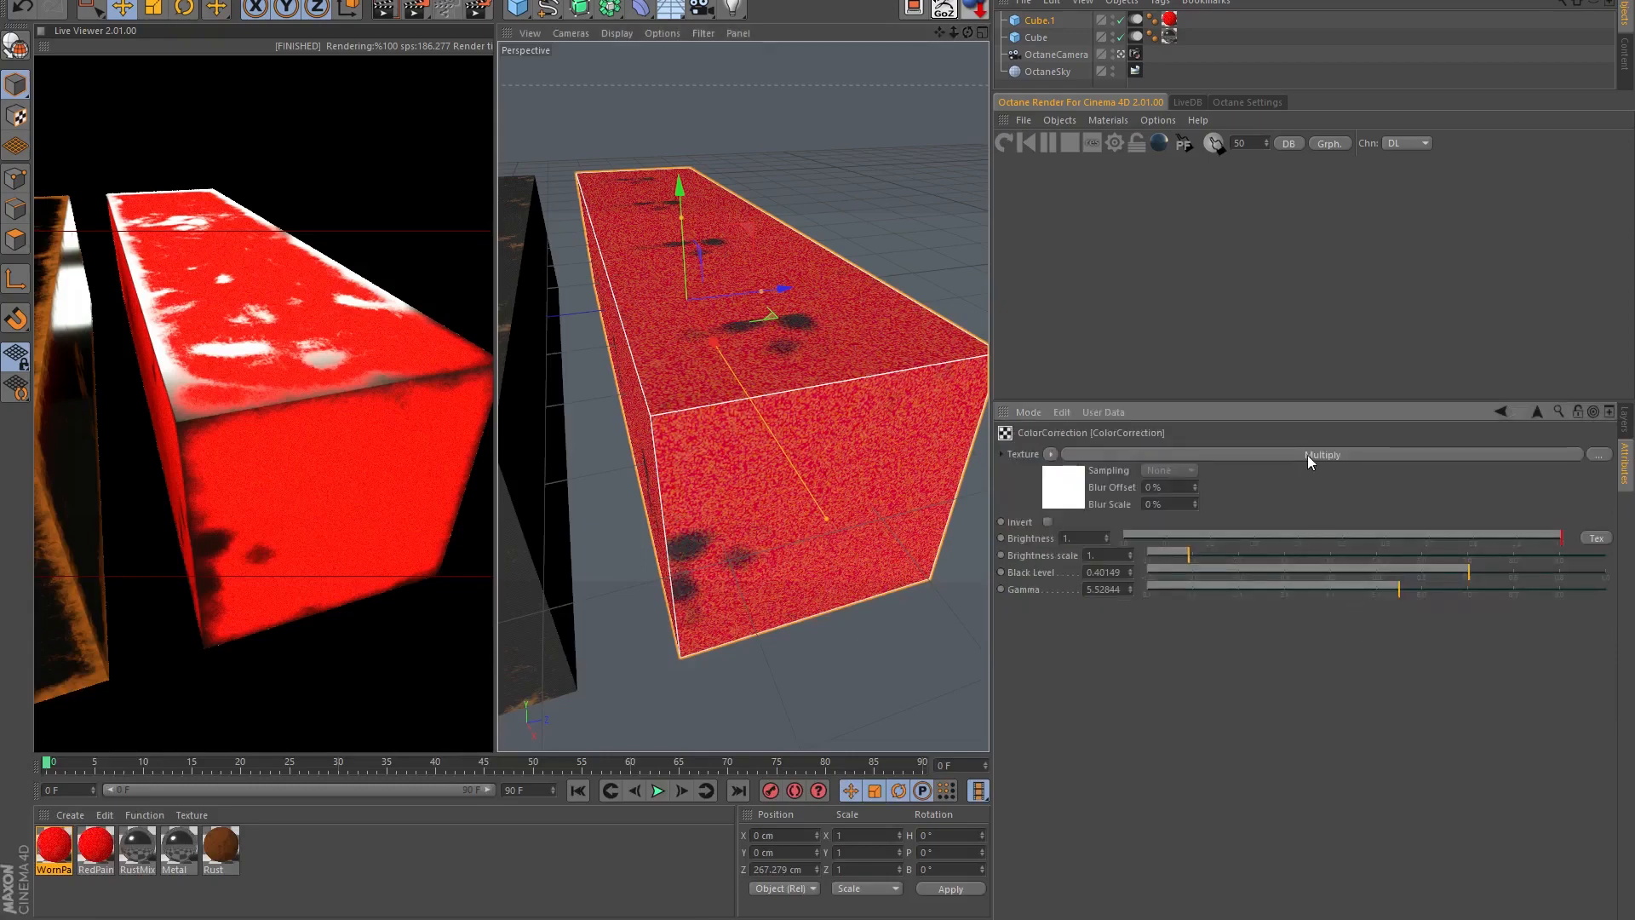
left_click(1307, 454)
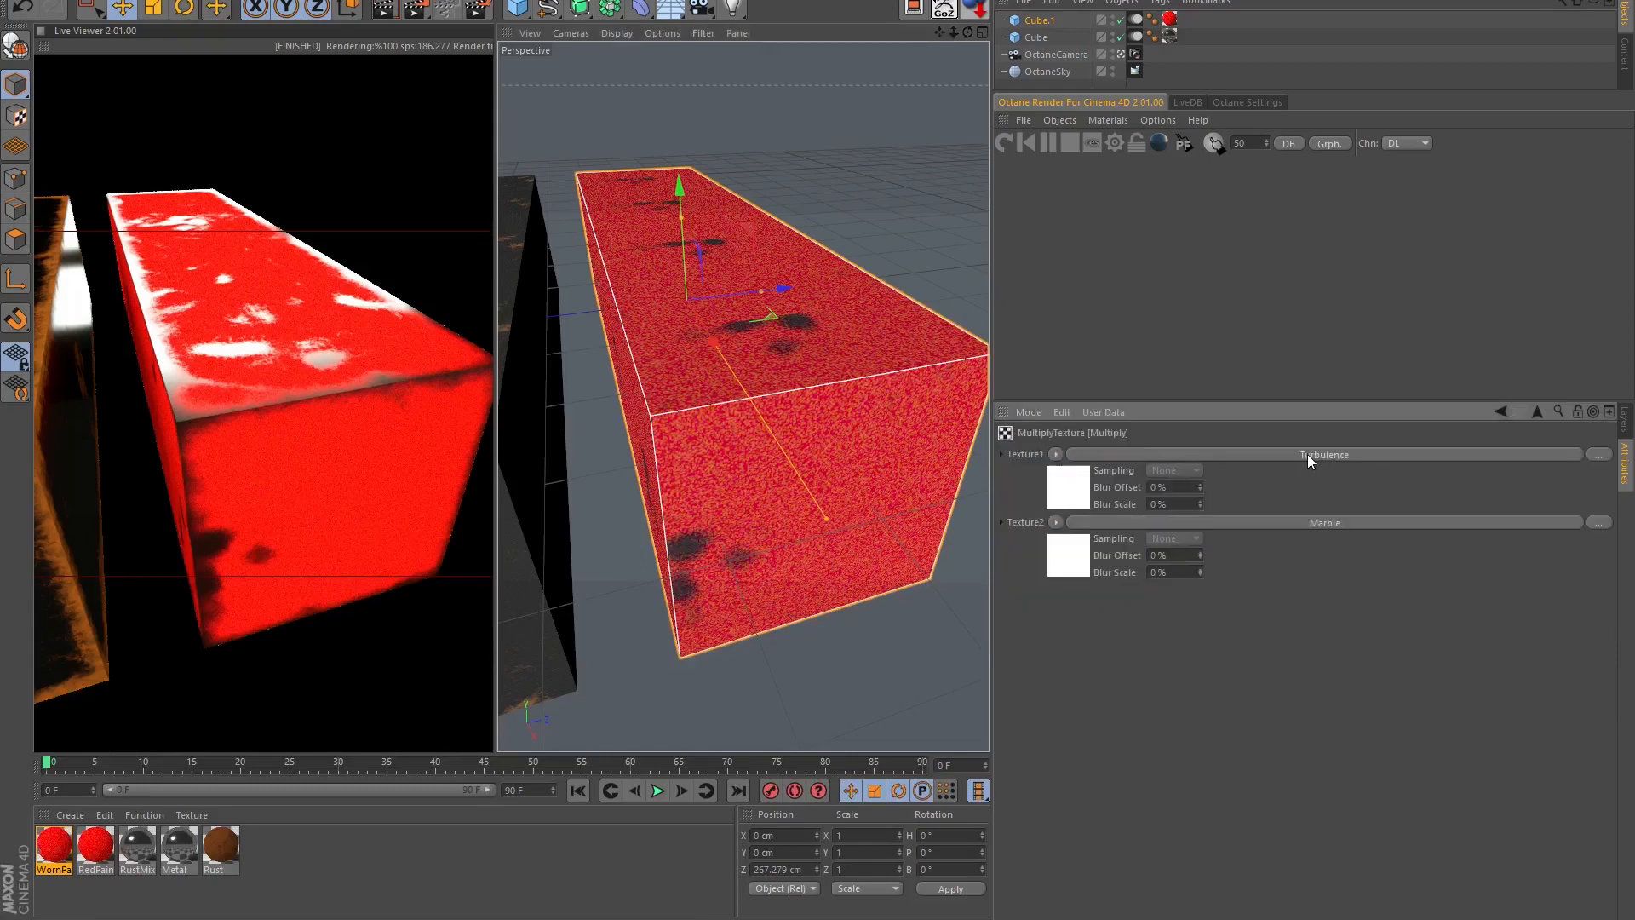
right_click(1027, 454)
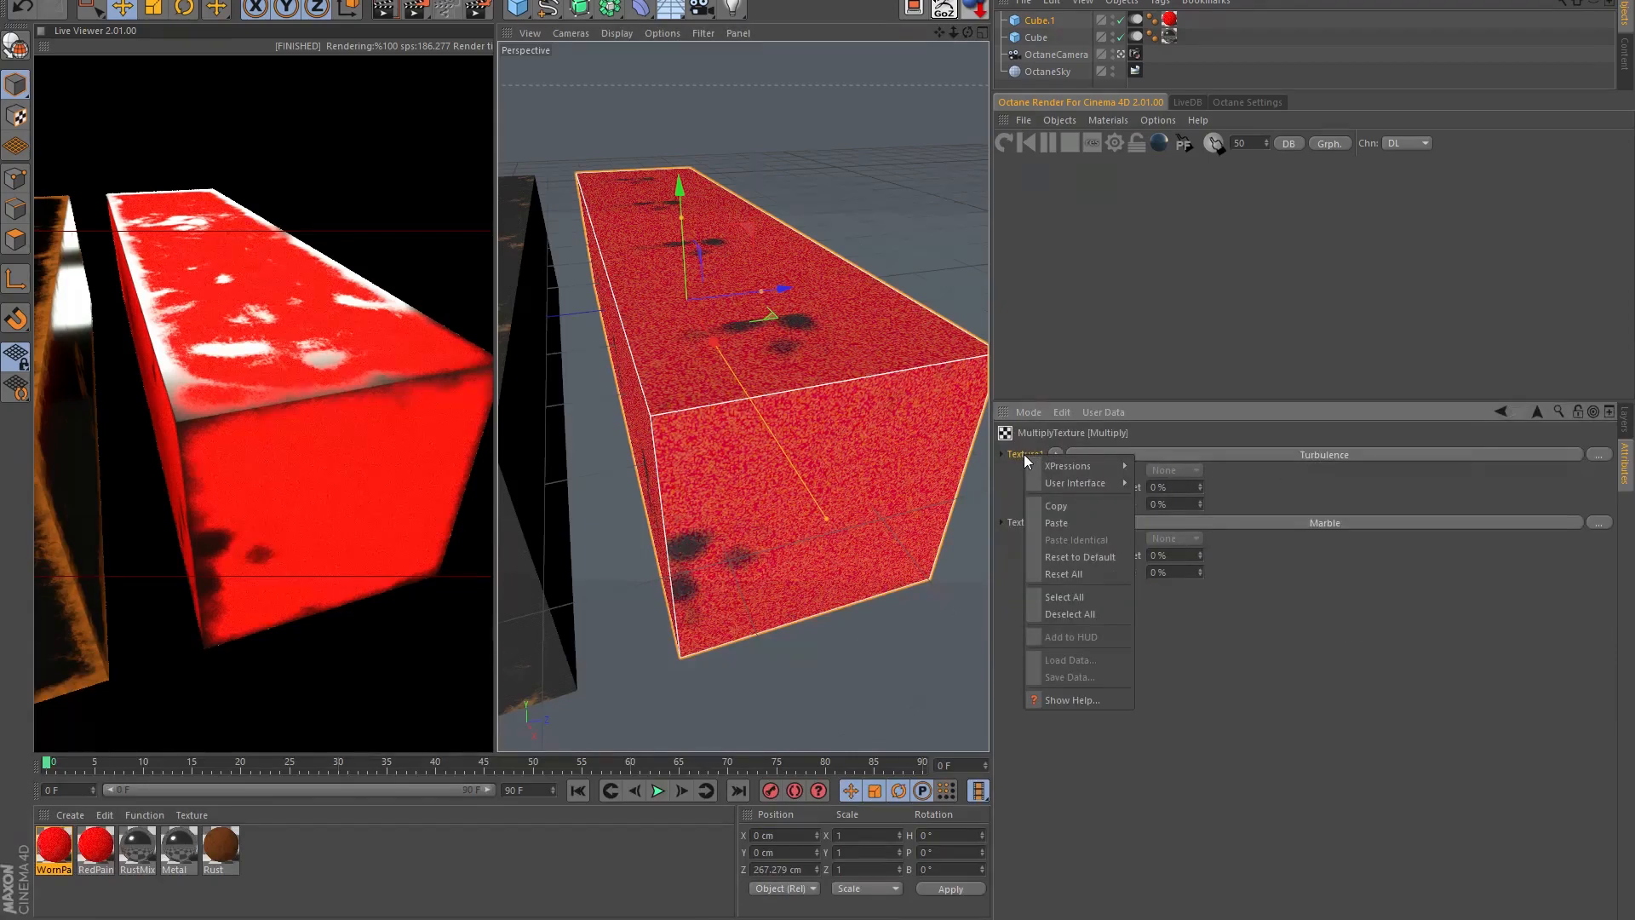
left_click(1066, 509)
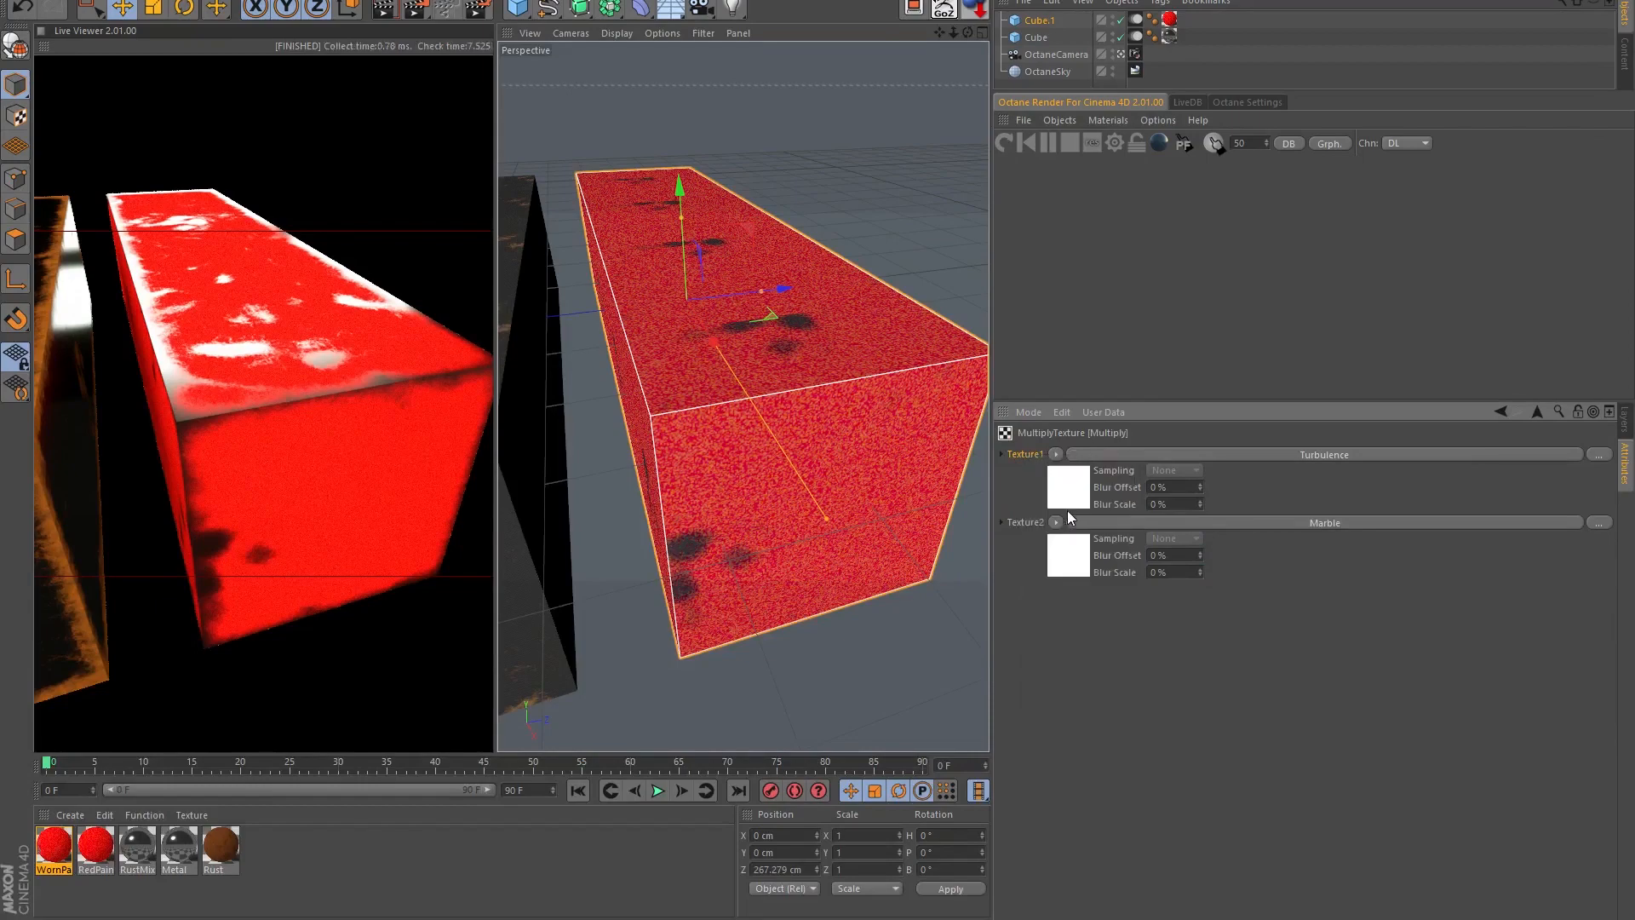
right_click(1017, 524)
left_click(1055, 595)
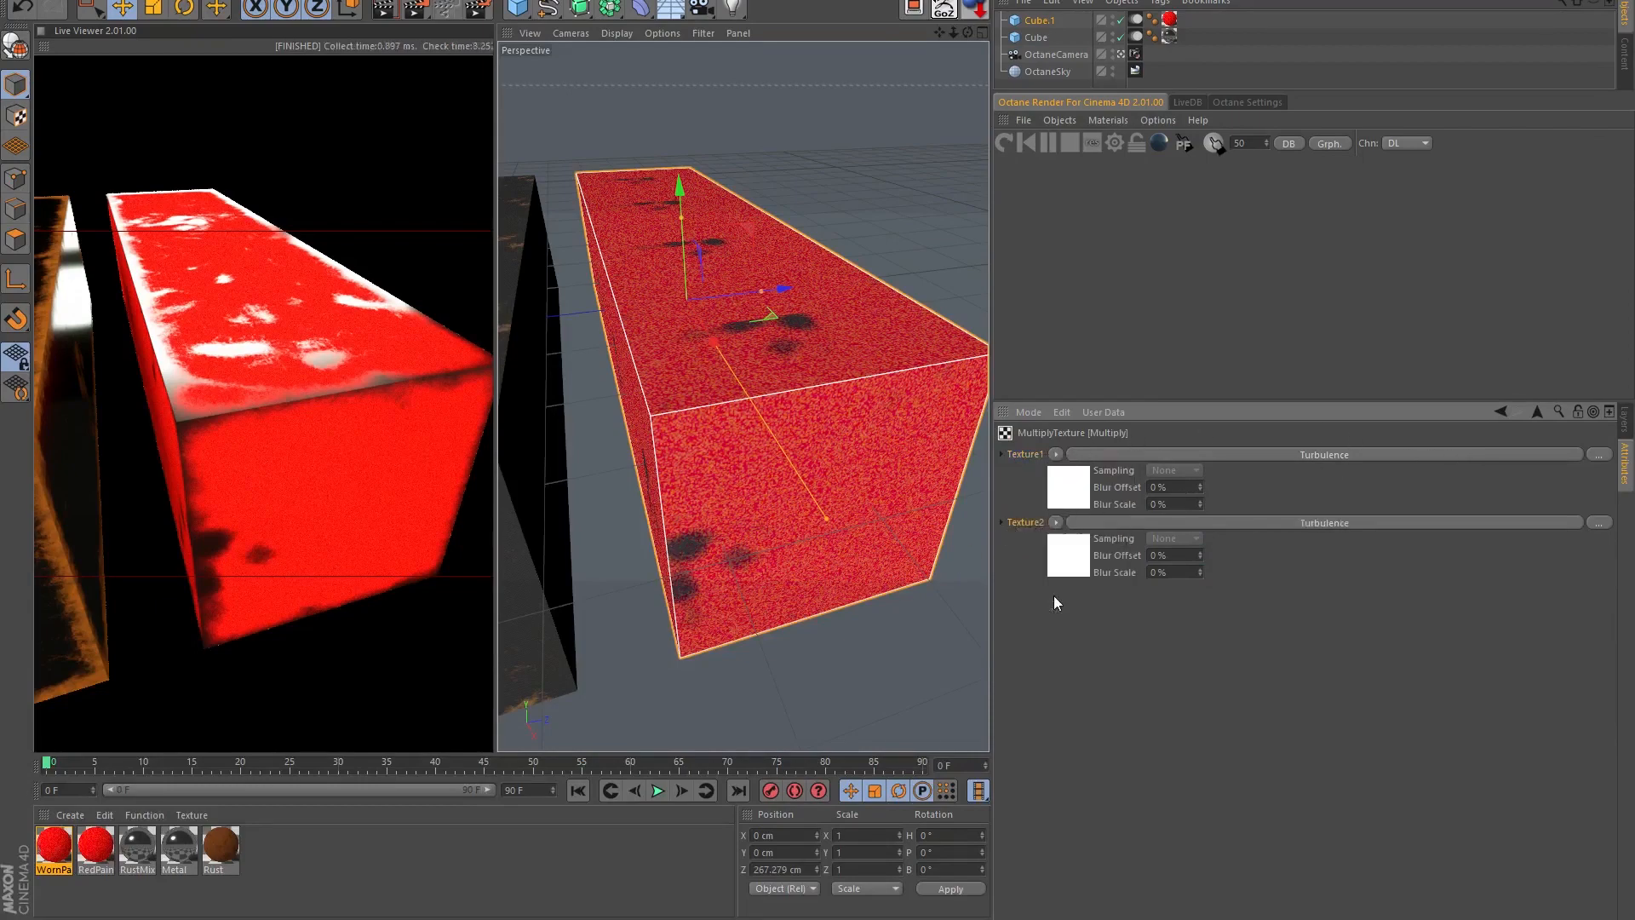
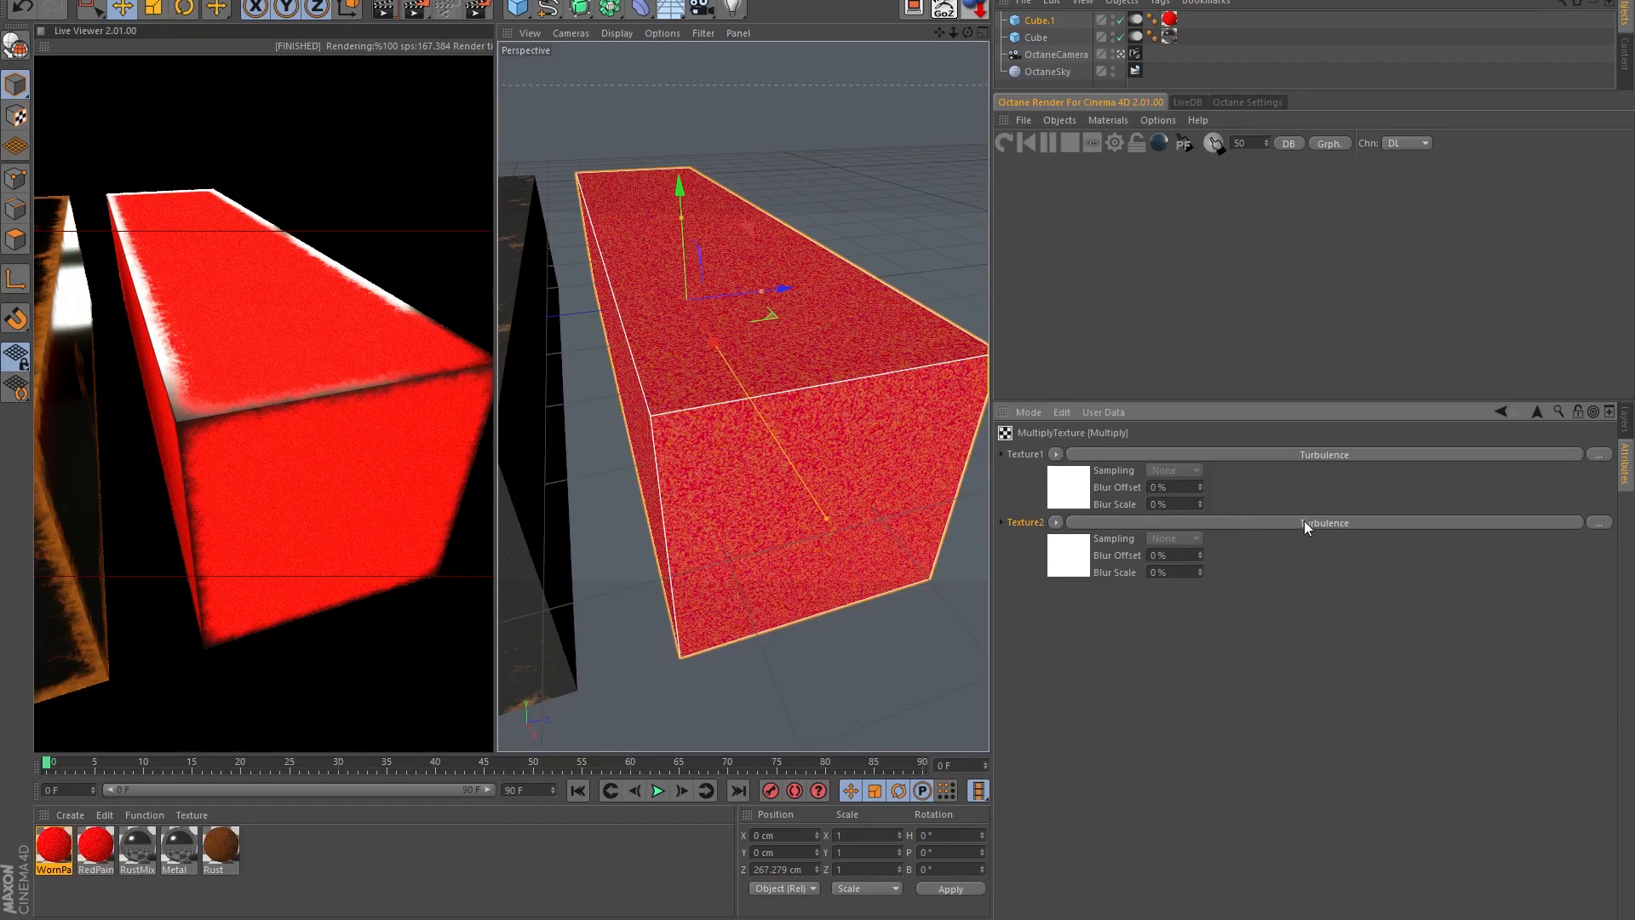
- Clear the Dirt power texture from the Texture2 Turbulence and set its Power to about 0.63
left_click(1303, 521)
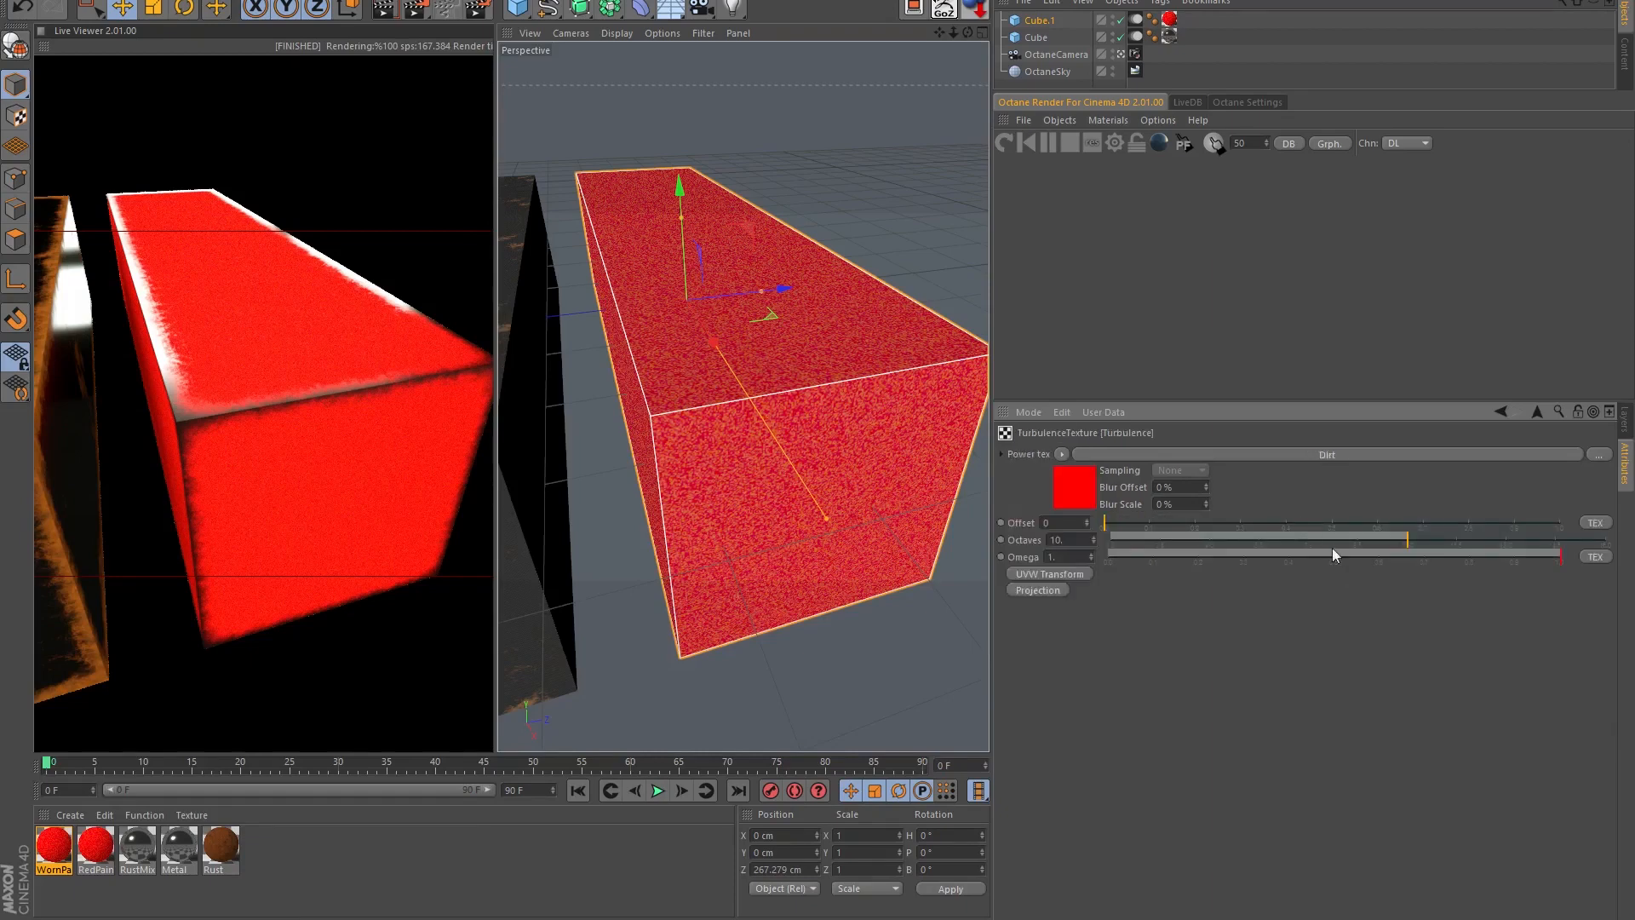
left_click(1062, 454)
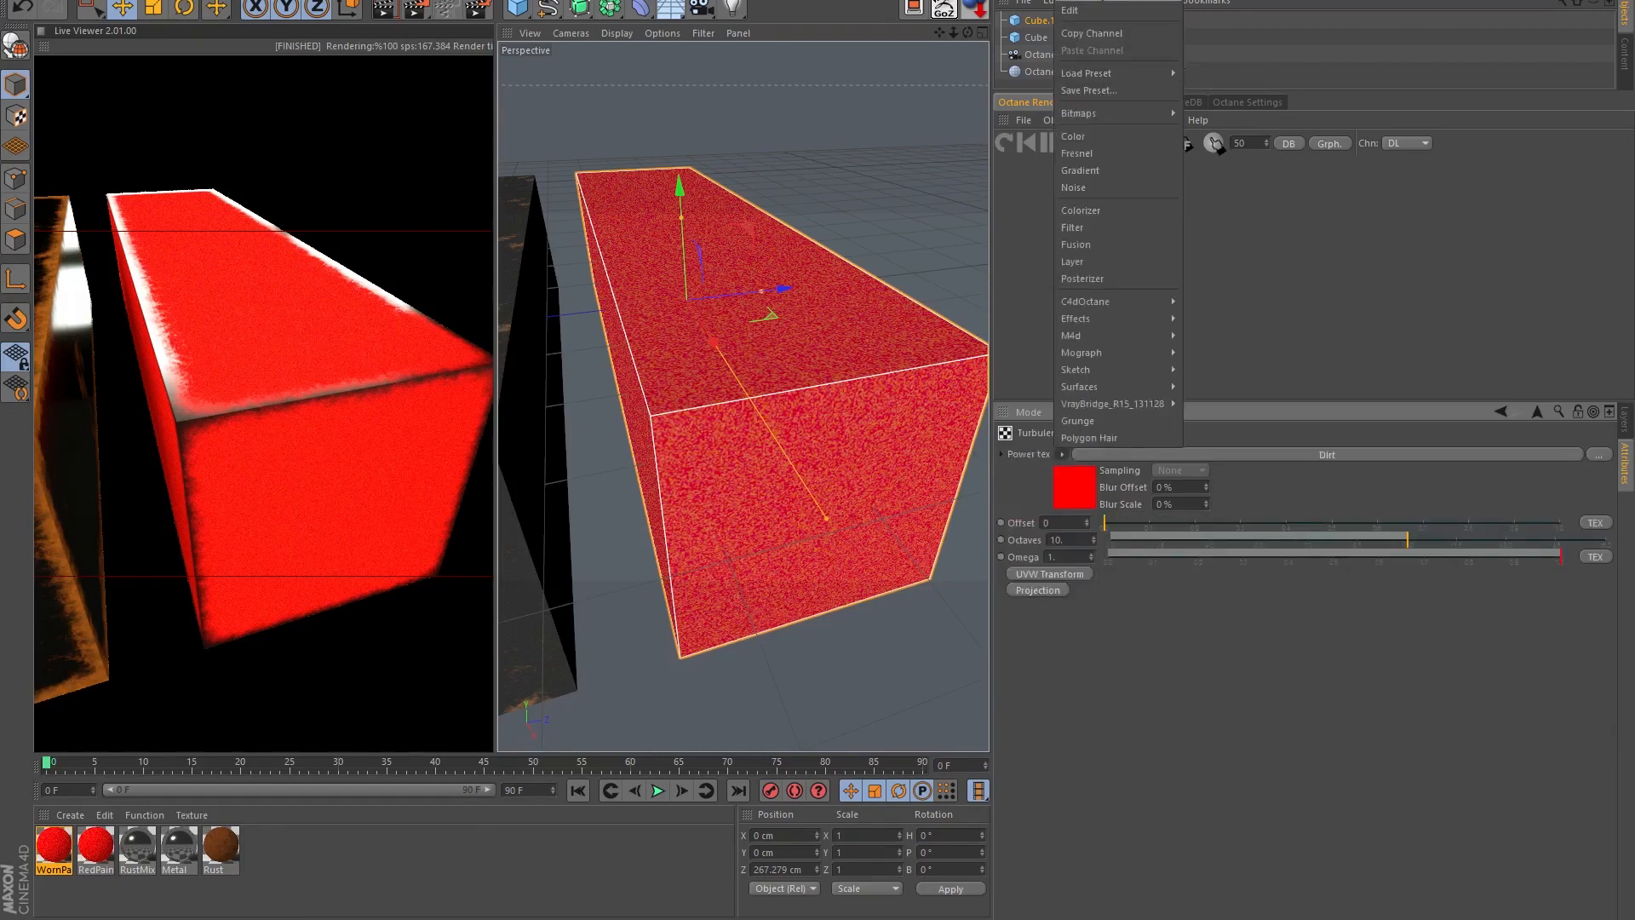
left_click(1101, 55)
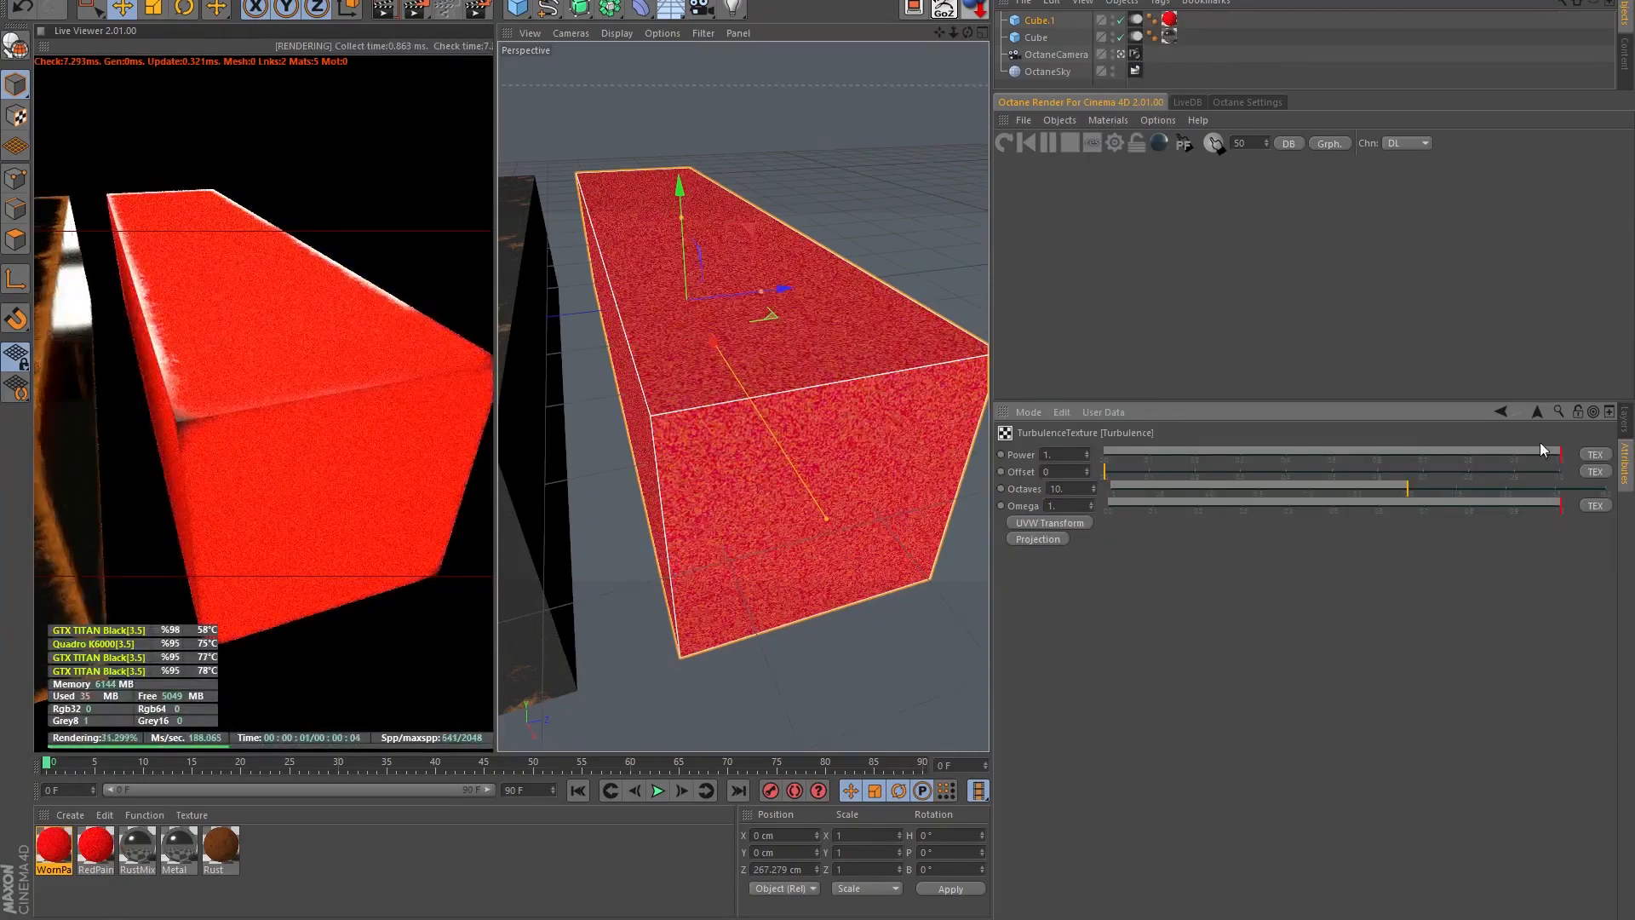
left_click_drag(1540, 449, 1392, 448)
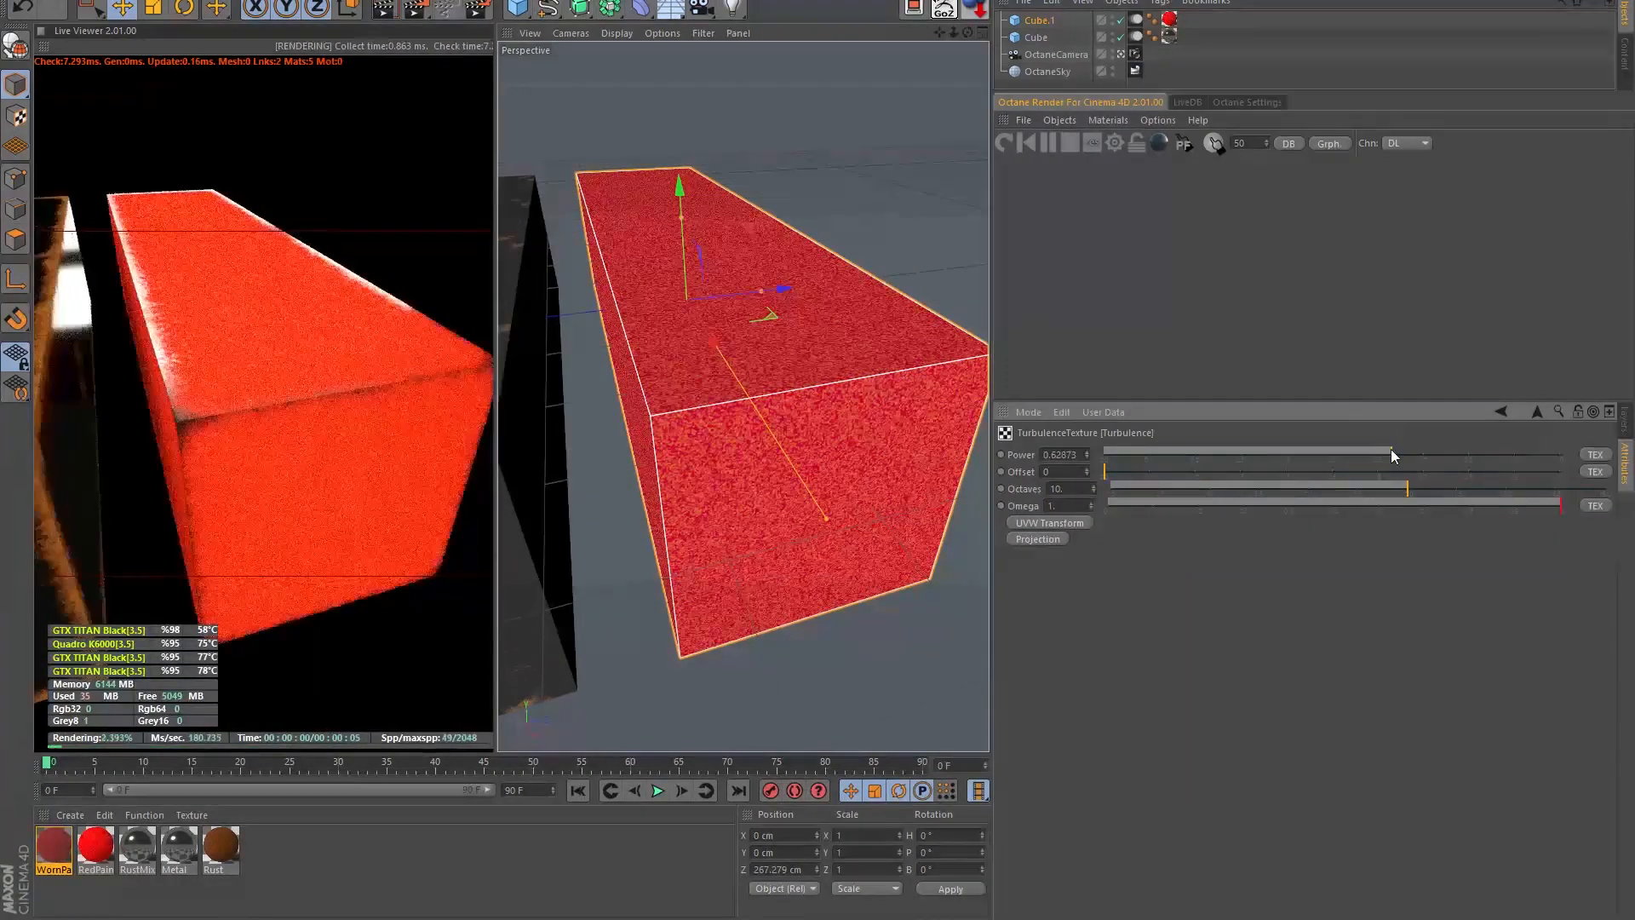
- Add a UVW Transform to the Texture2 Turbulence and set its X, Y and Z scale to 8
left_click(1067, 522)
left_click(1117, 520)
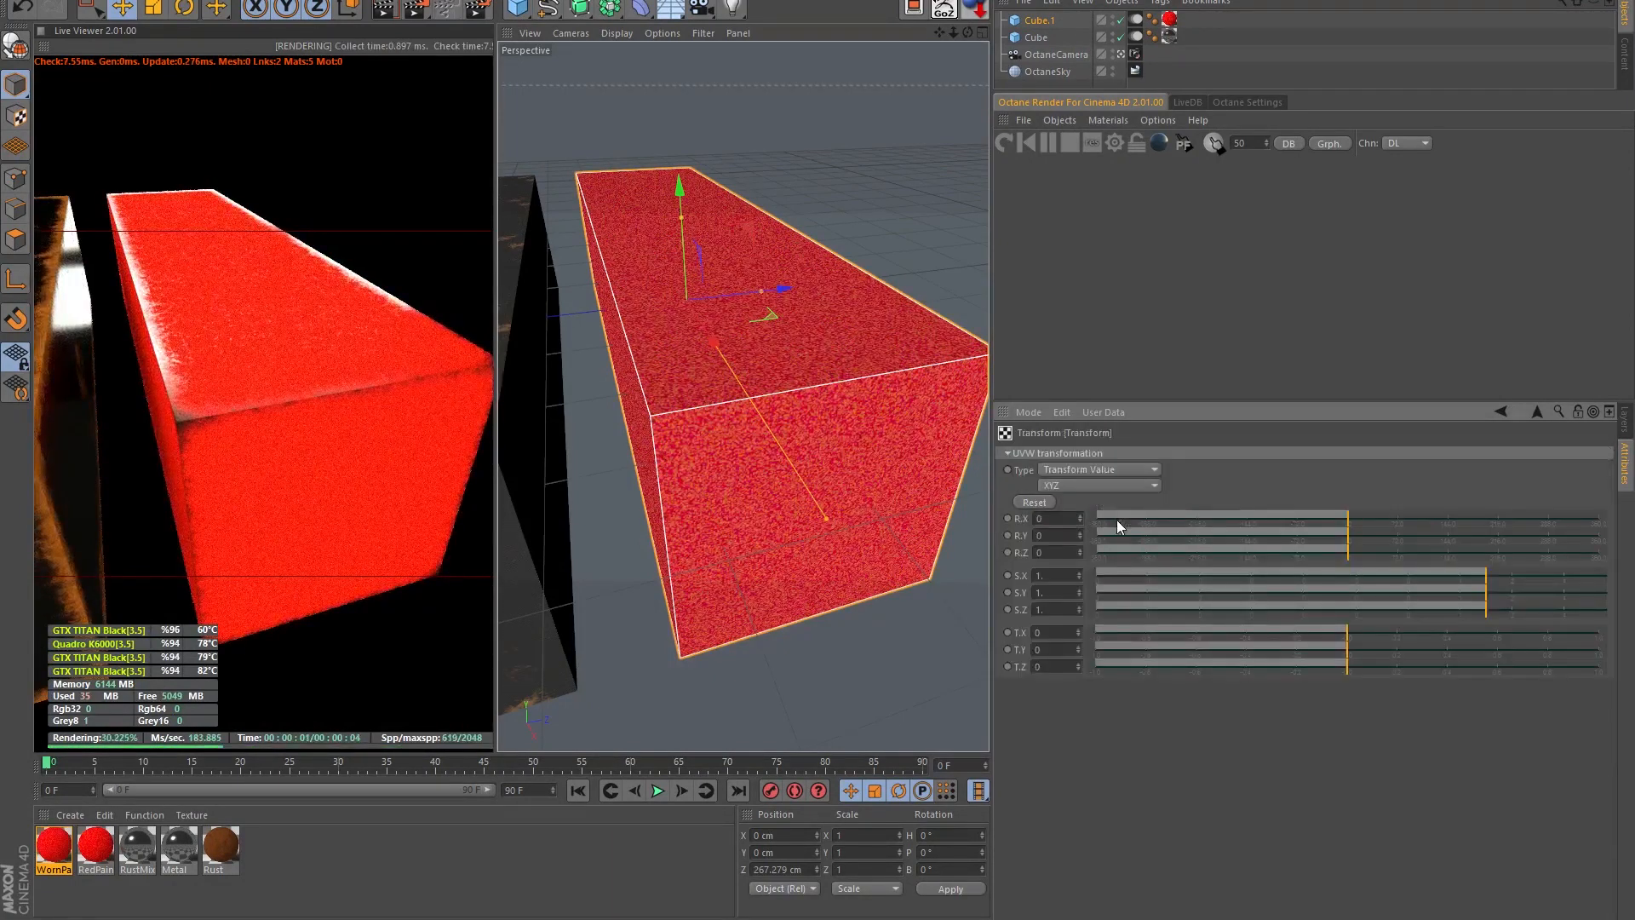
type("8")
key("Tab")
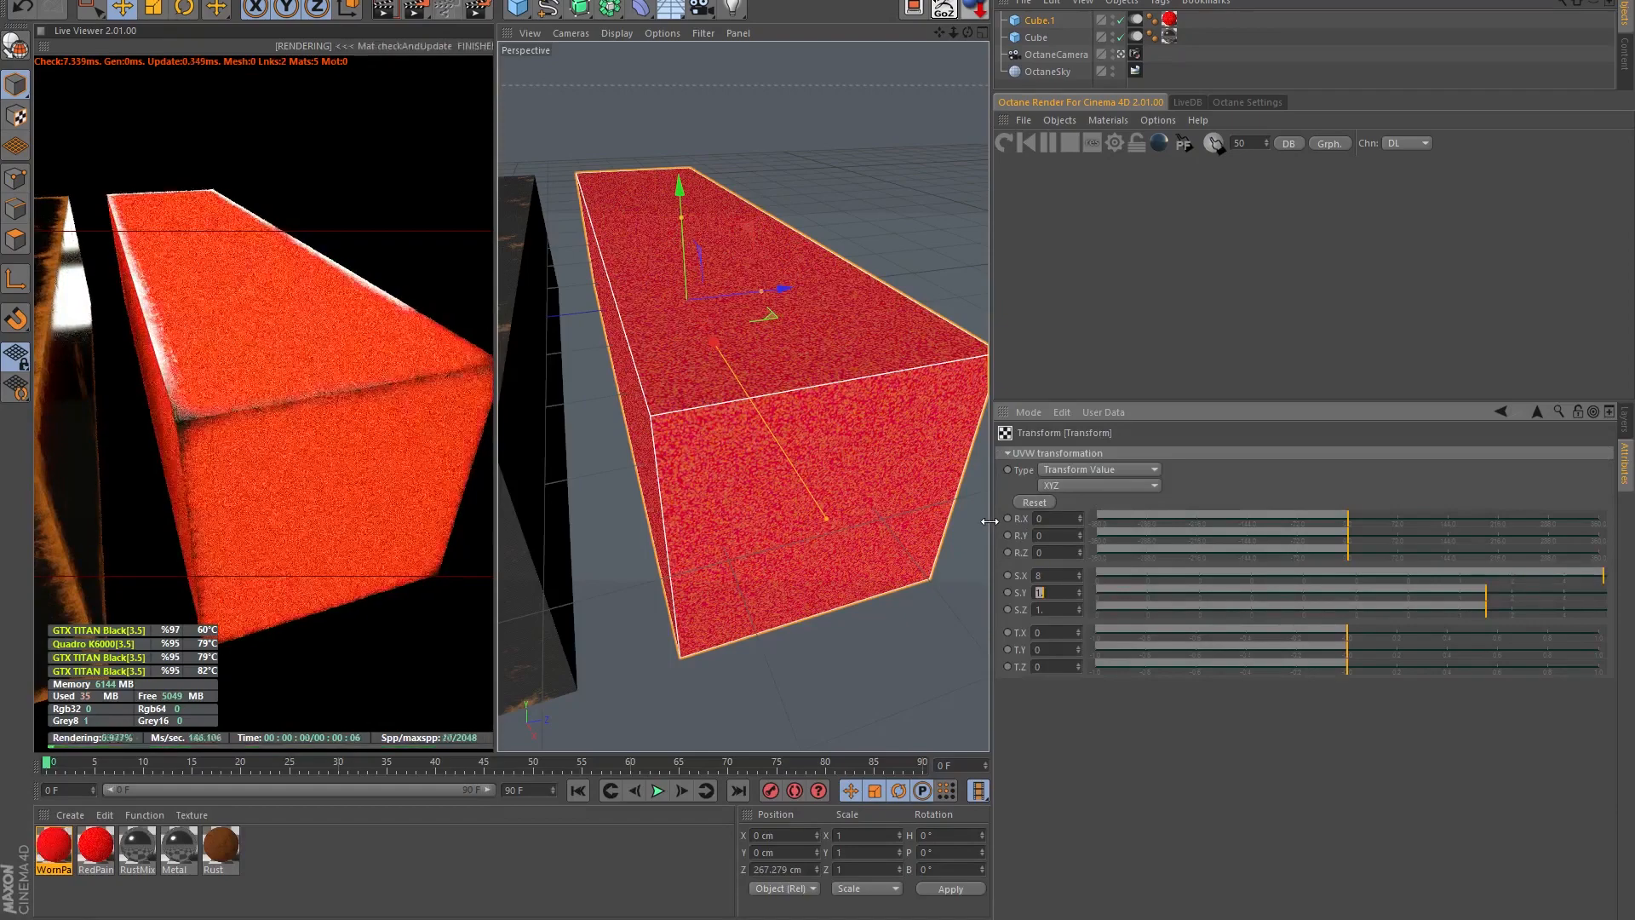
type("8")
key("Tab")
type("8")
key("Tab")
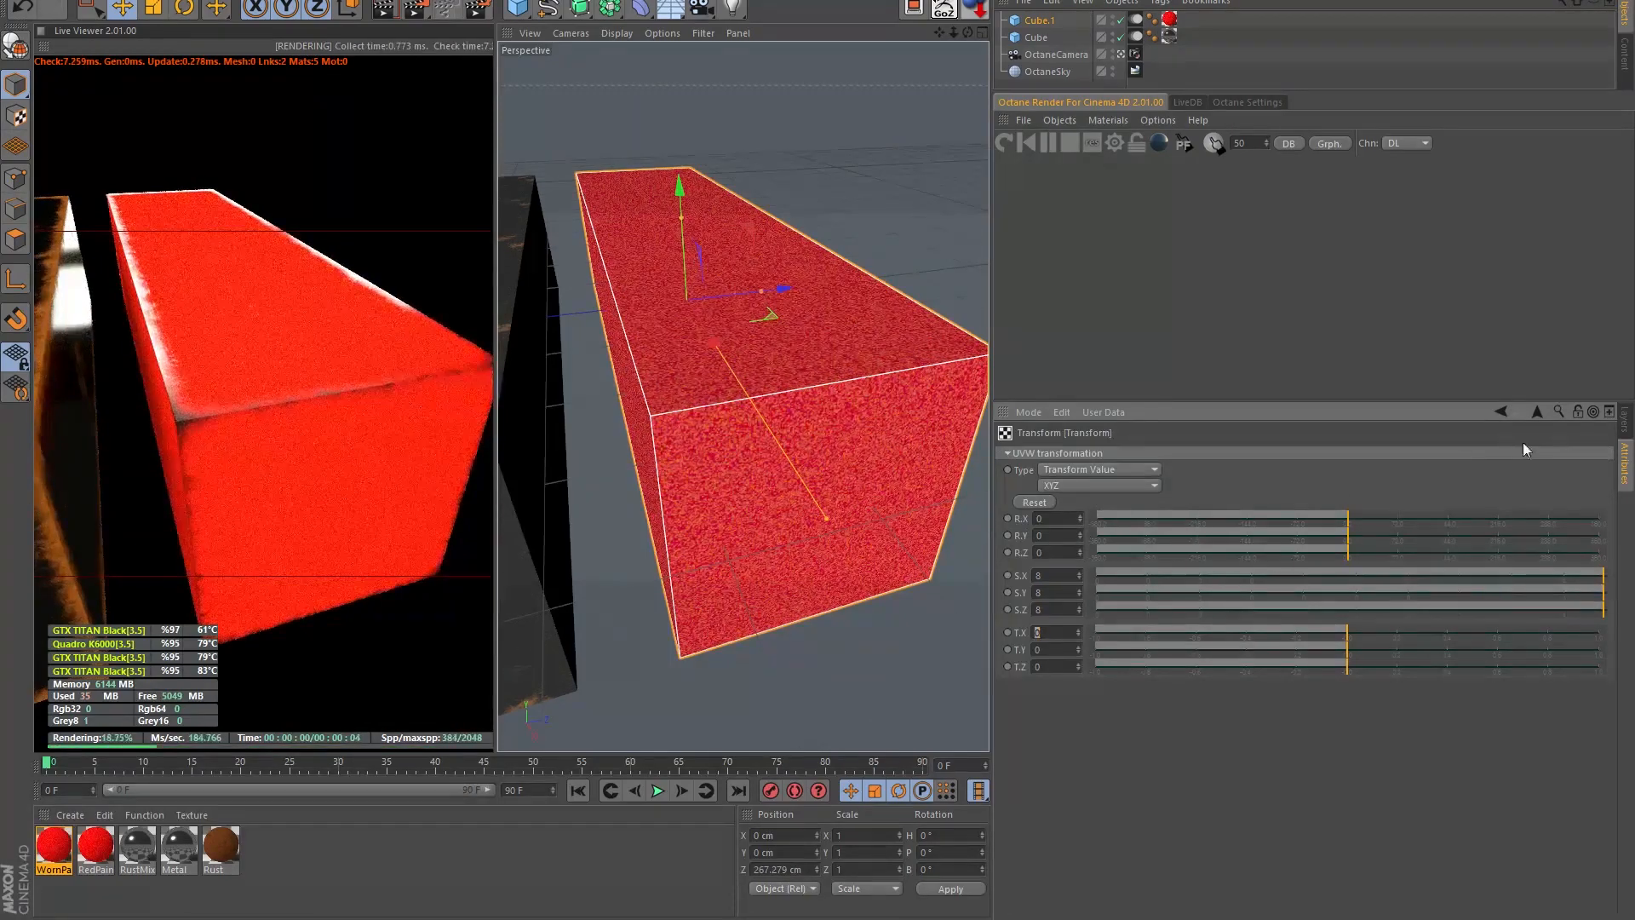
left_click(1537, 412)
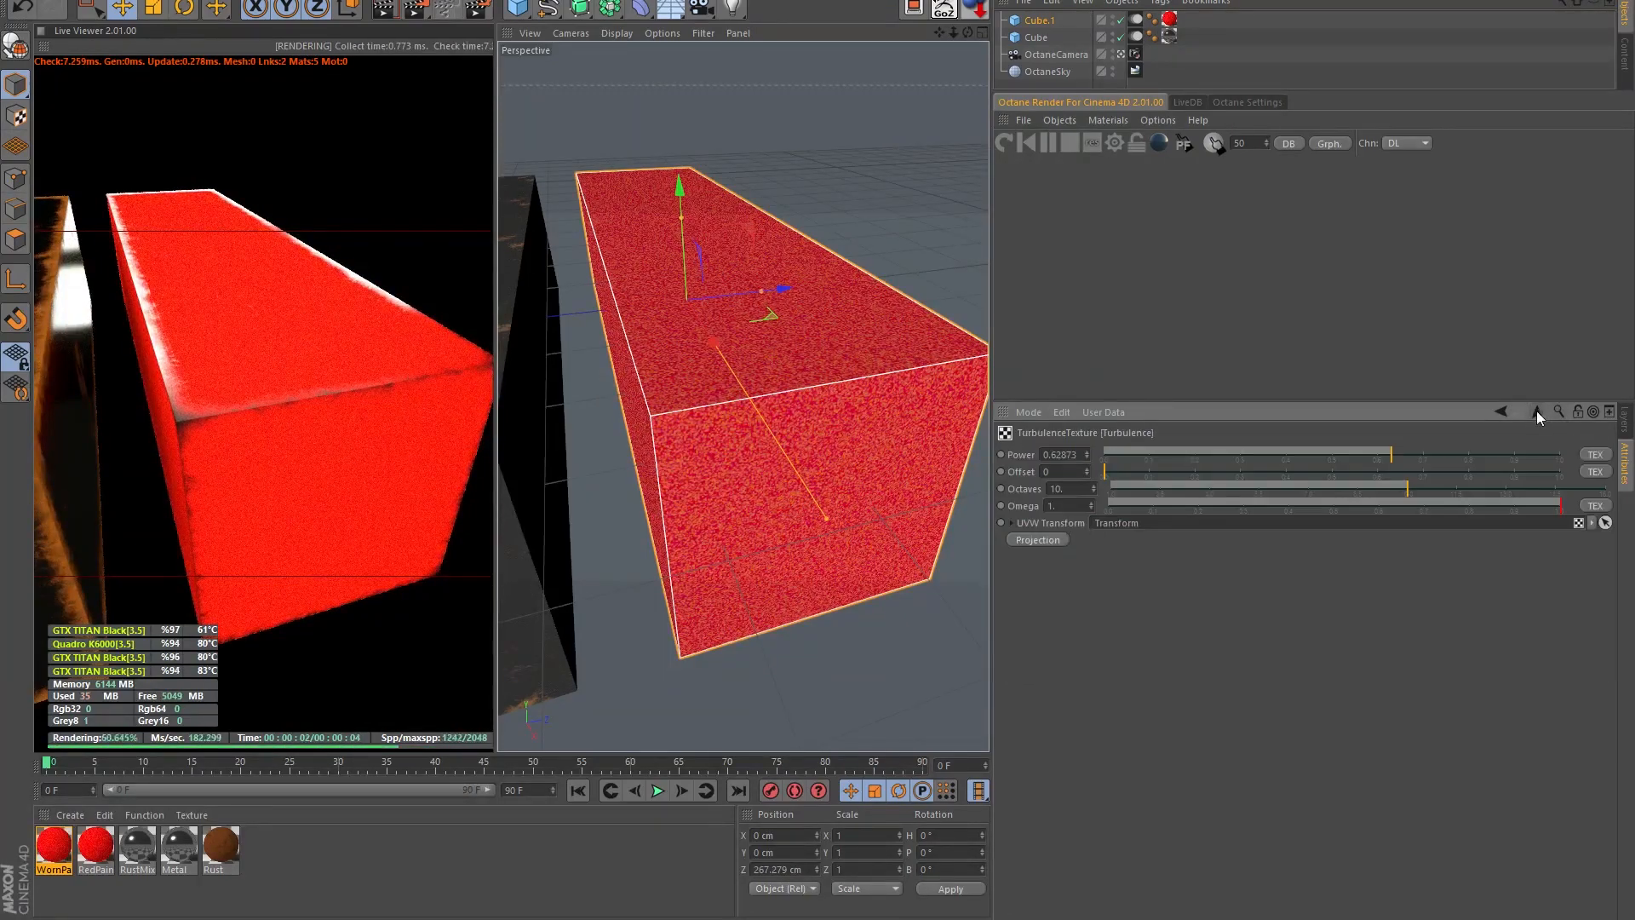
- Set the Texture2 Turbulence to 11 octaves and an Omega of about 0.86
mouse_move(1525, 502)
left_mouse_down()
mouse_move(1315, 508)
mouse_move(1519, 513)
mouse_move(1304, 483)
mouse_move(1557, 503)
mouse_move(1499, 504)
left_mouse_up()
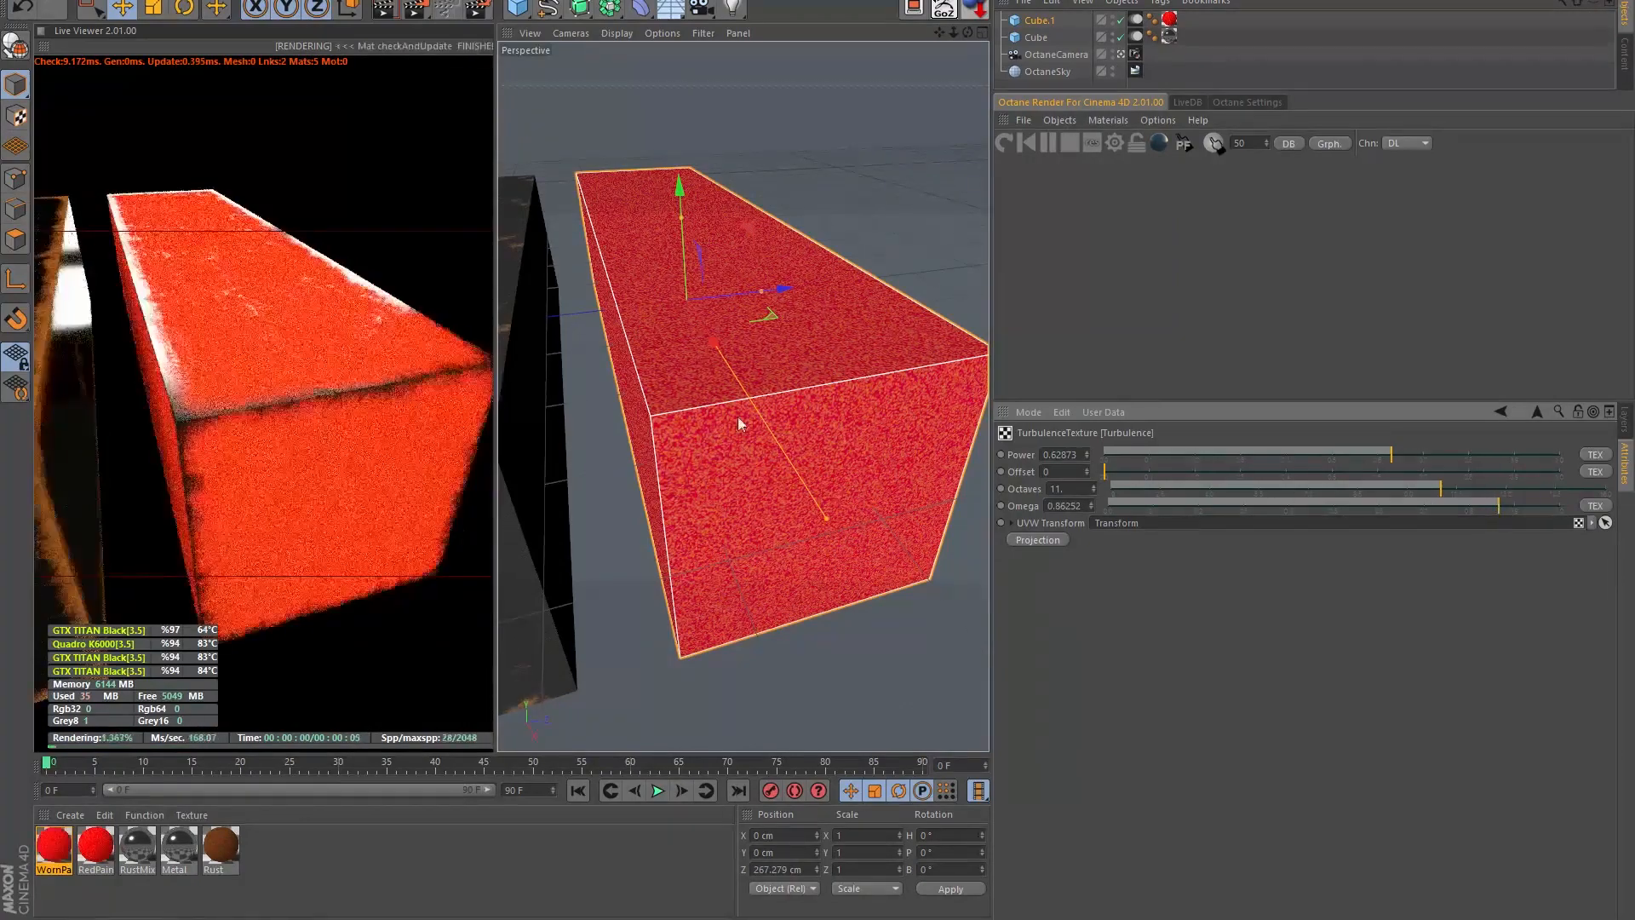
right_click_drag(278, 335, 312, 305, "alt")
scroll(647, 360, "down", 5)
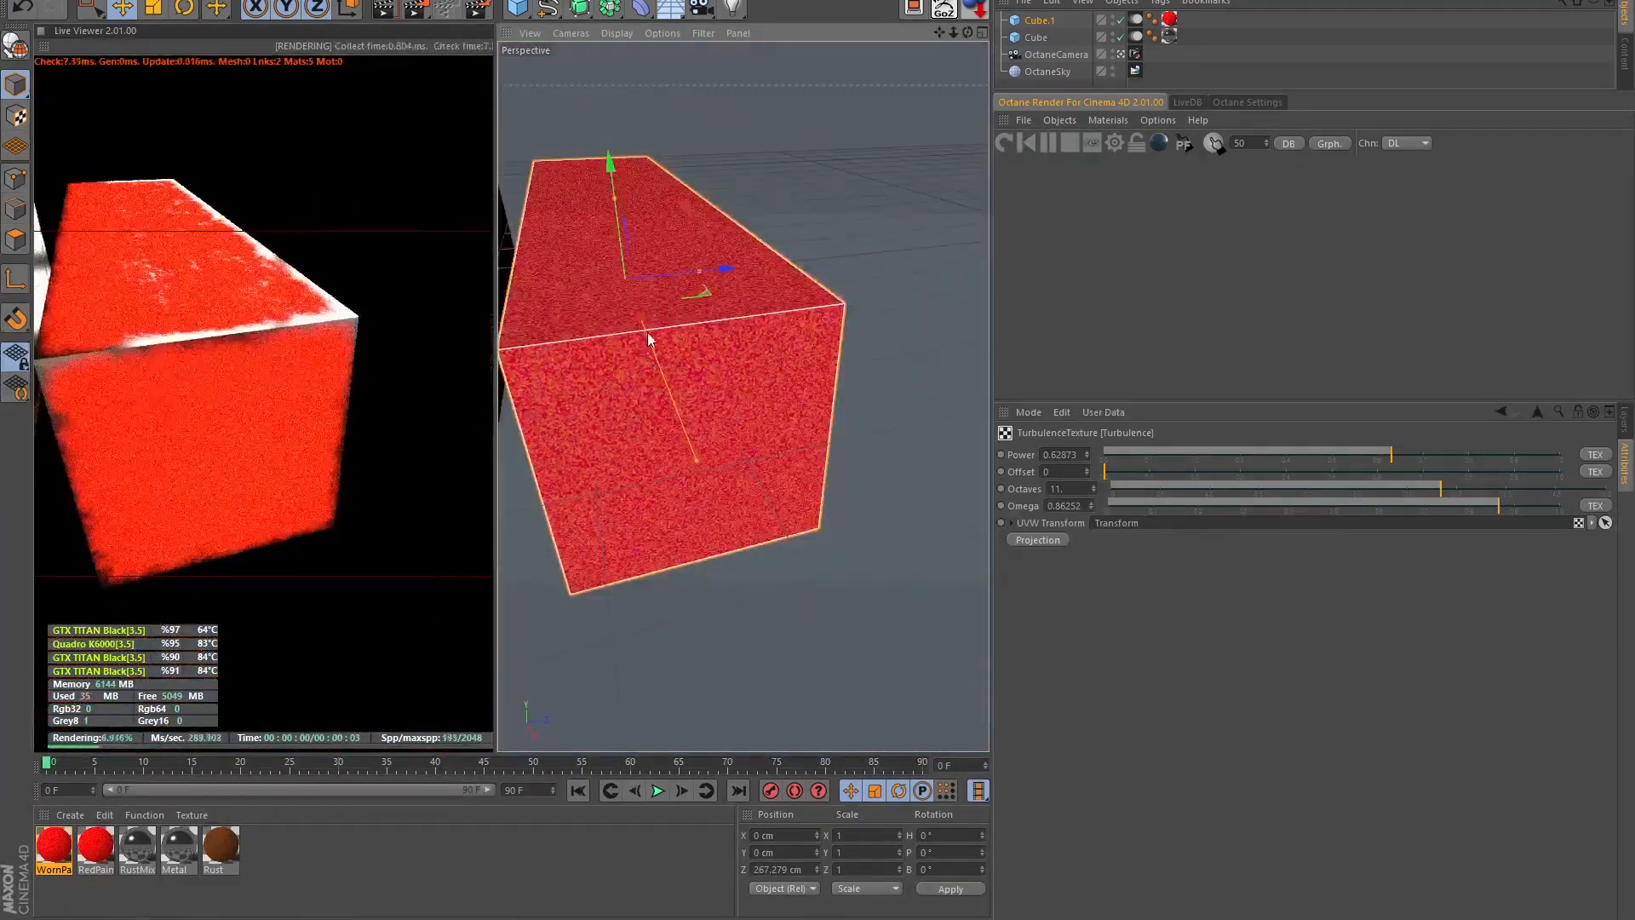
right_click_drag(647, 339, 835, 482, "alt")
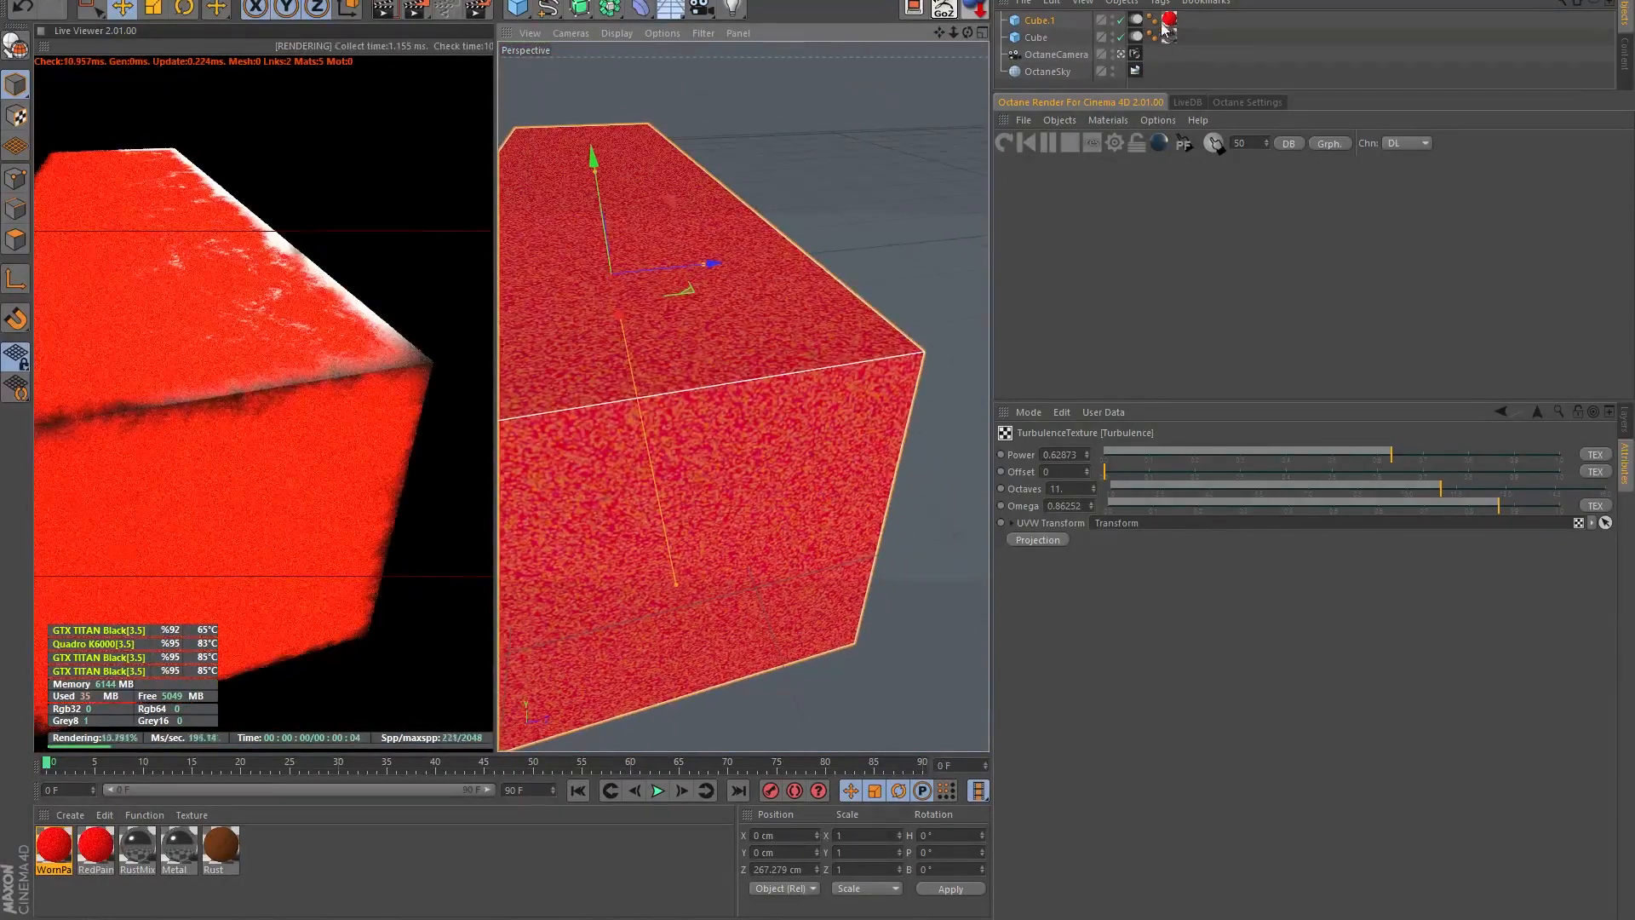
- Set the Radius of the Dirt texture in WornPaint's Texture1 Turbulence to about 0.055
left_click(1170, 18)
left_click(1258, 626)
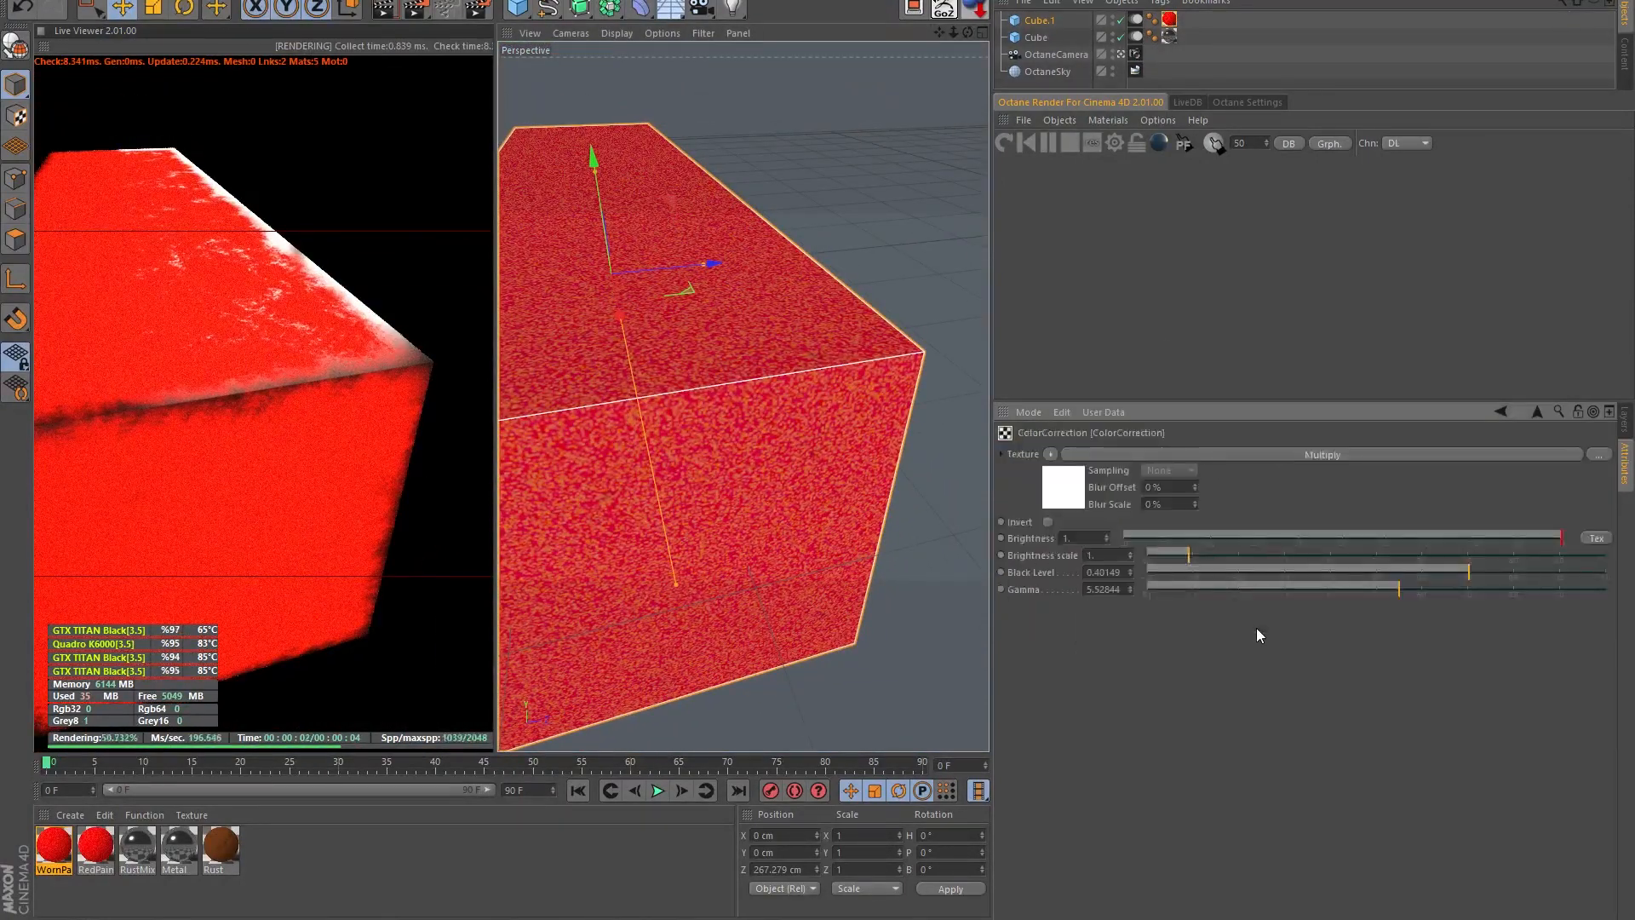
left_click(1285, 454)
left_click(1280, 458)
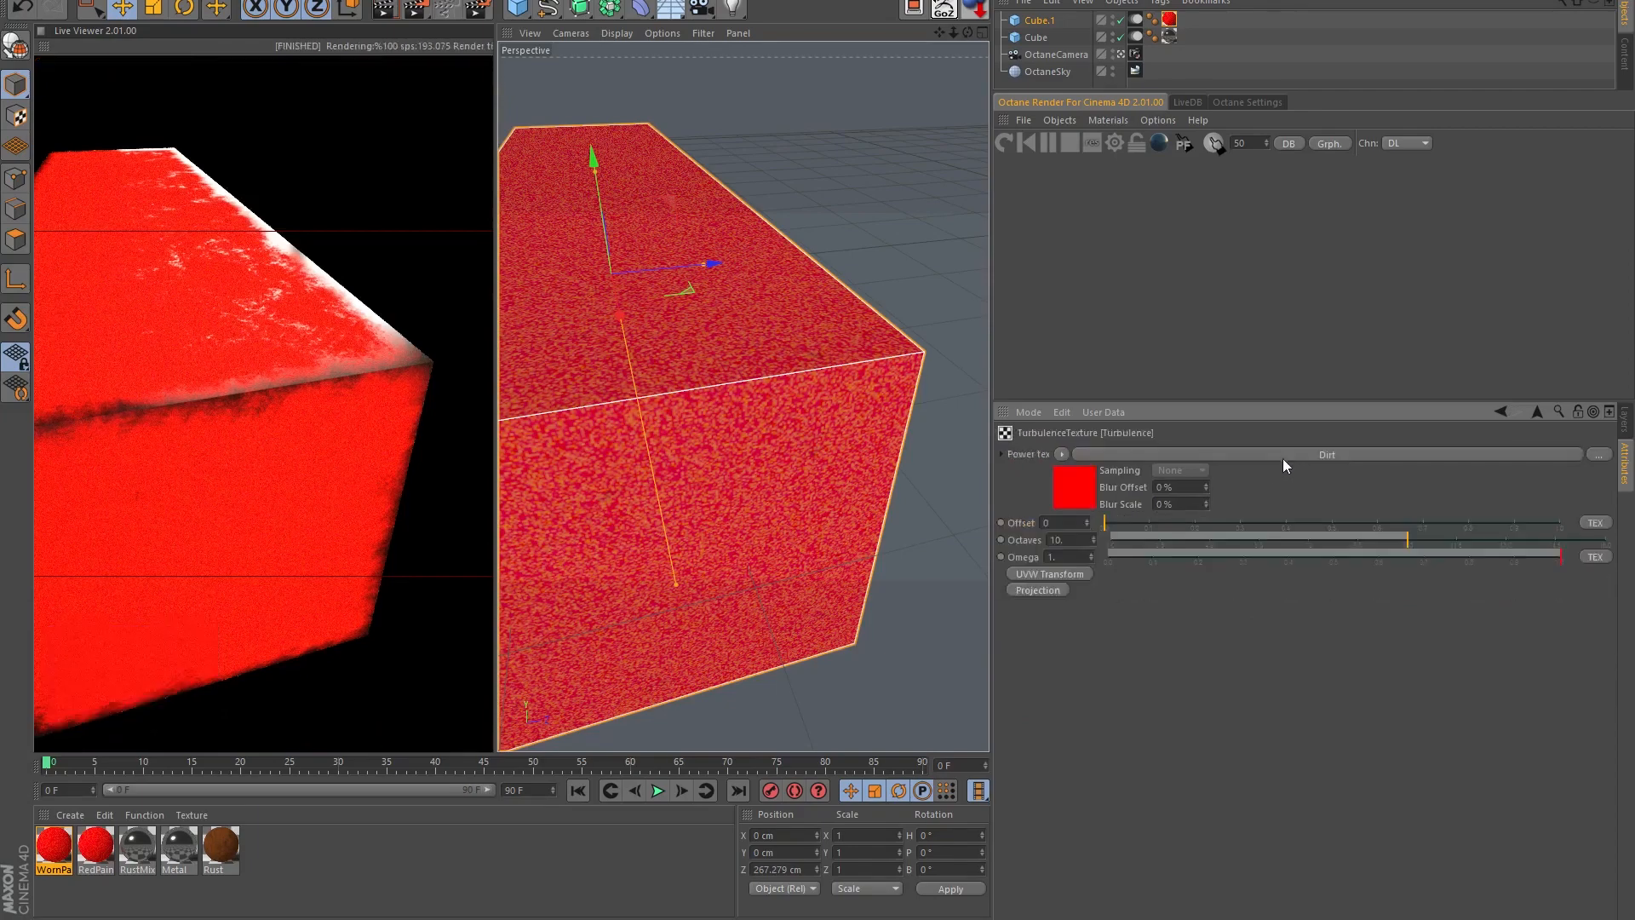
left_click(1329, 455)
left_click_drag(1349, 491, 1329, 491)
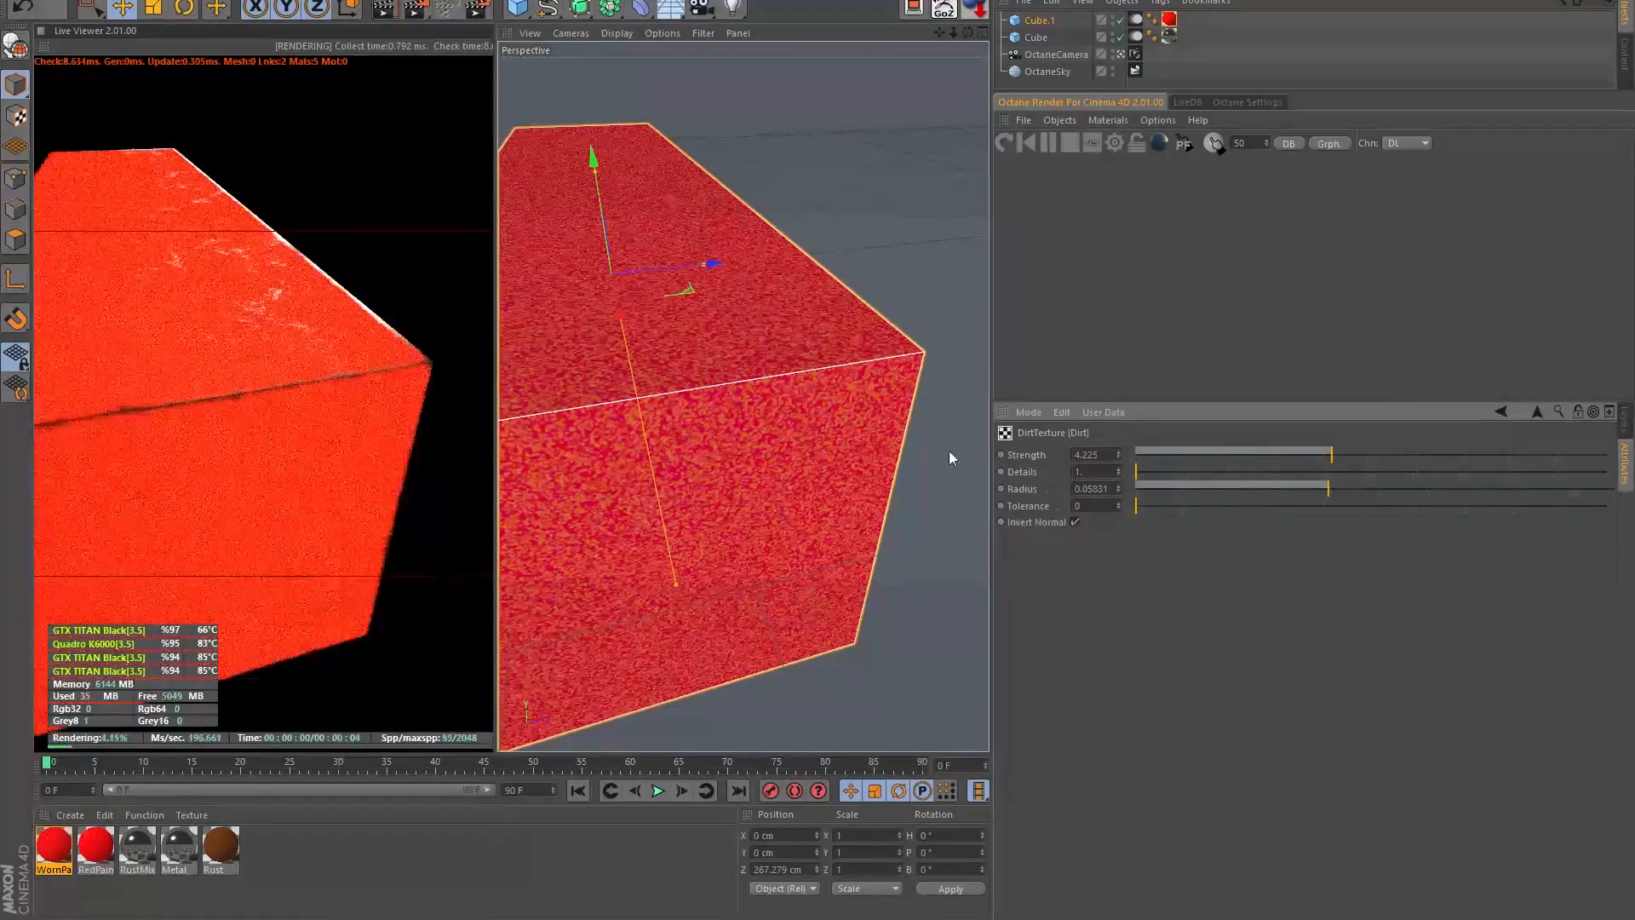
- Duplicate the red cube and place the copy beside it at about 546 cm along the Z axis
left_click_drag(949, 451, 1051, 333, "alt")
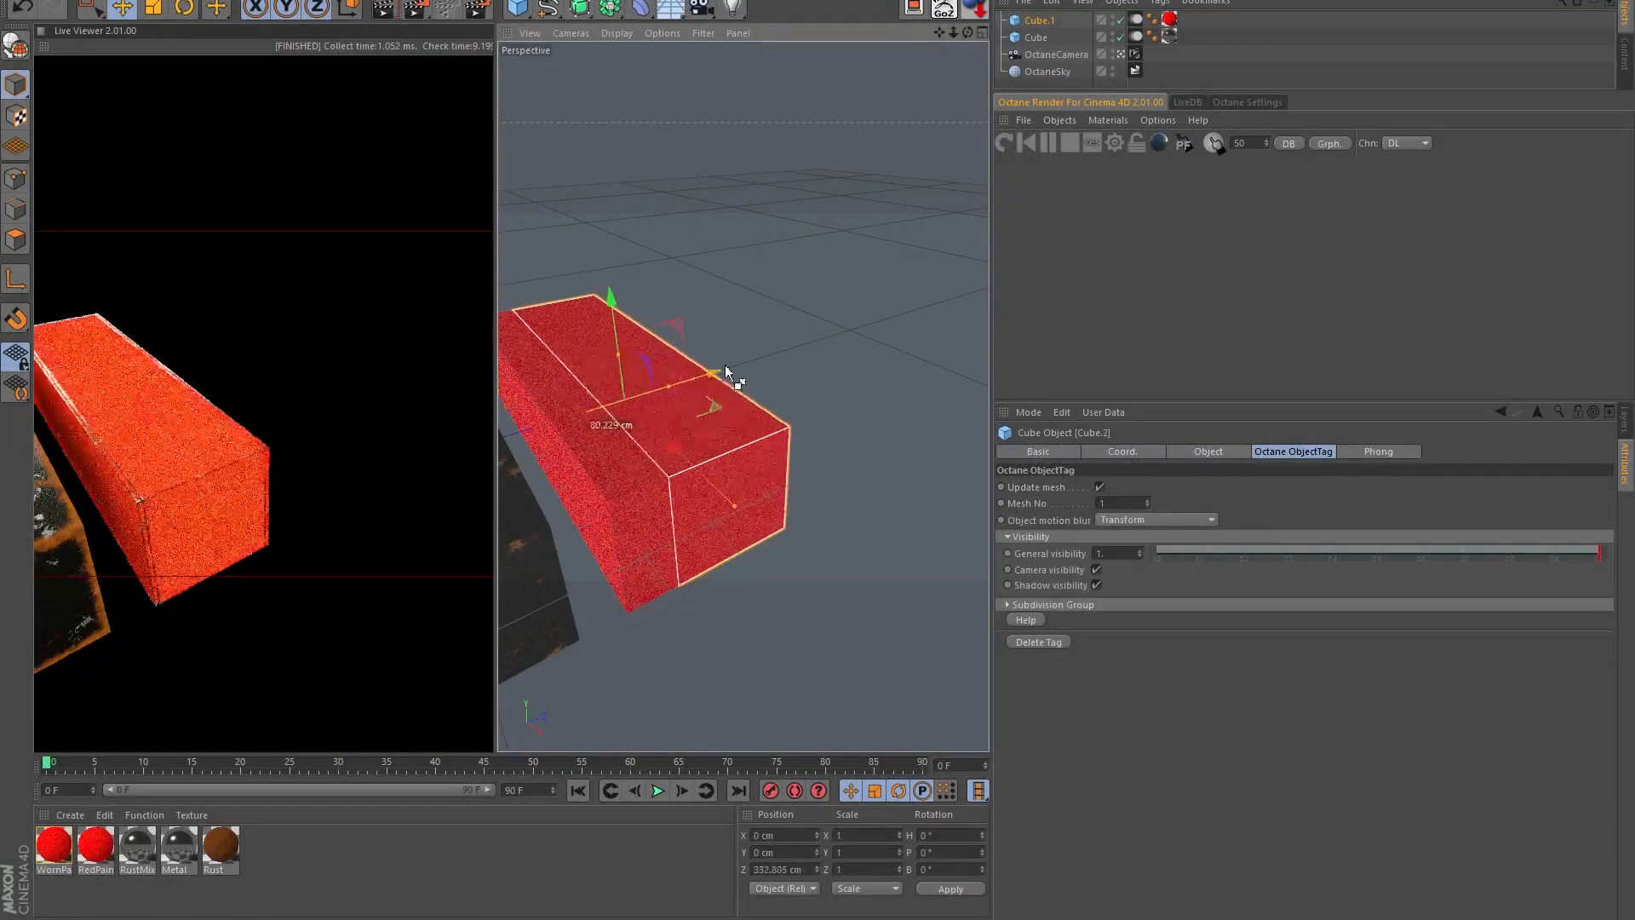
left_click_drag(724, 365, 785, 345)
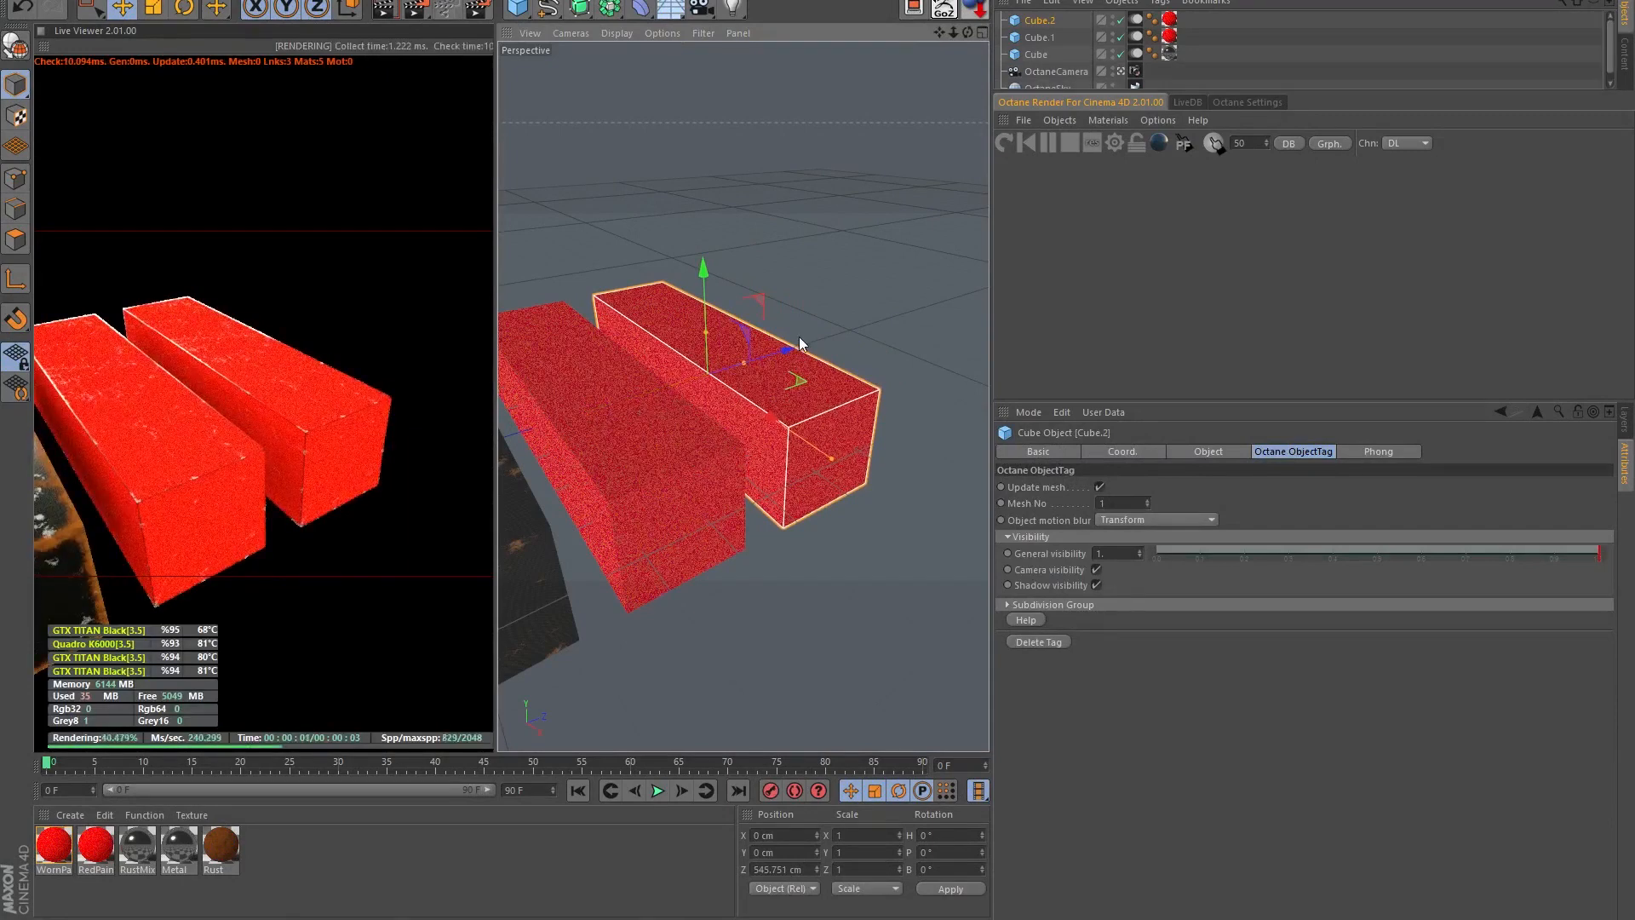
- Create a new Octane Material
left_click(85, 813)
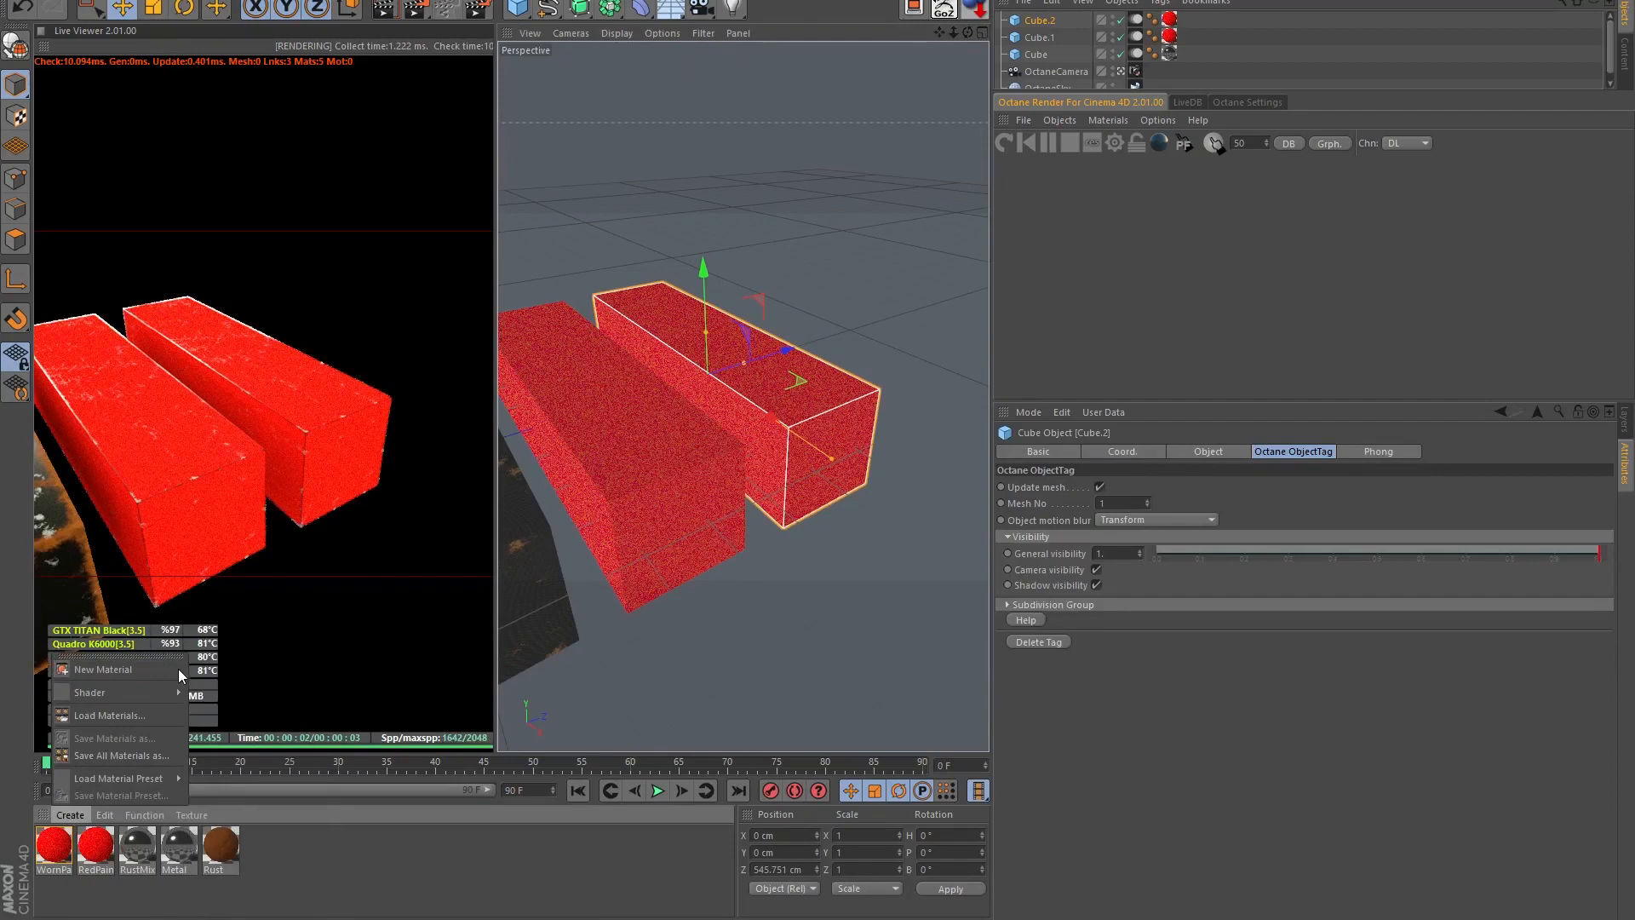
mouse_move(174, 691)
mouse_move(275, 662)
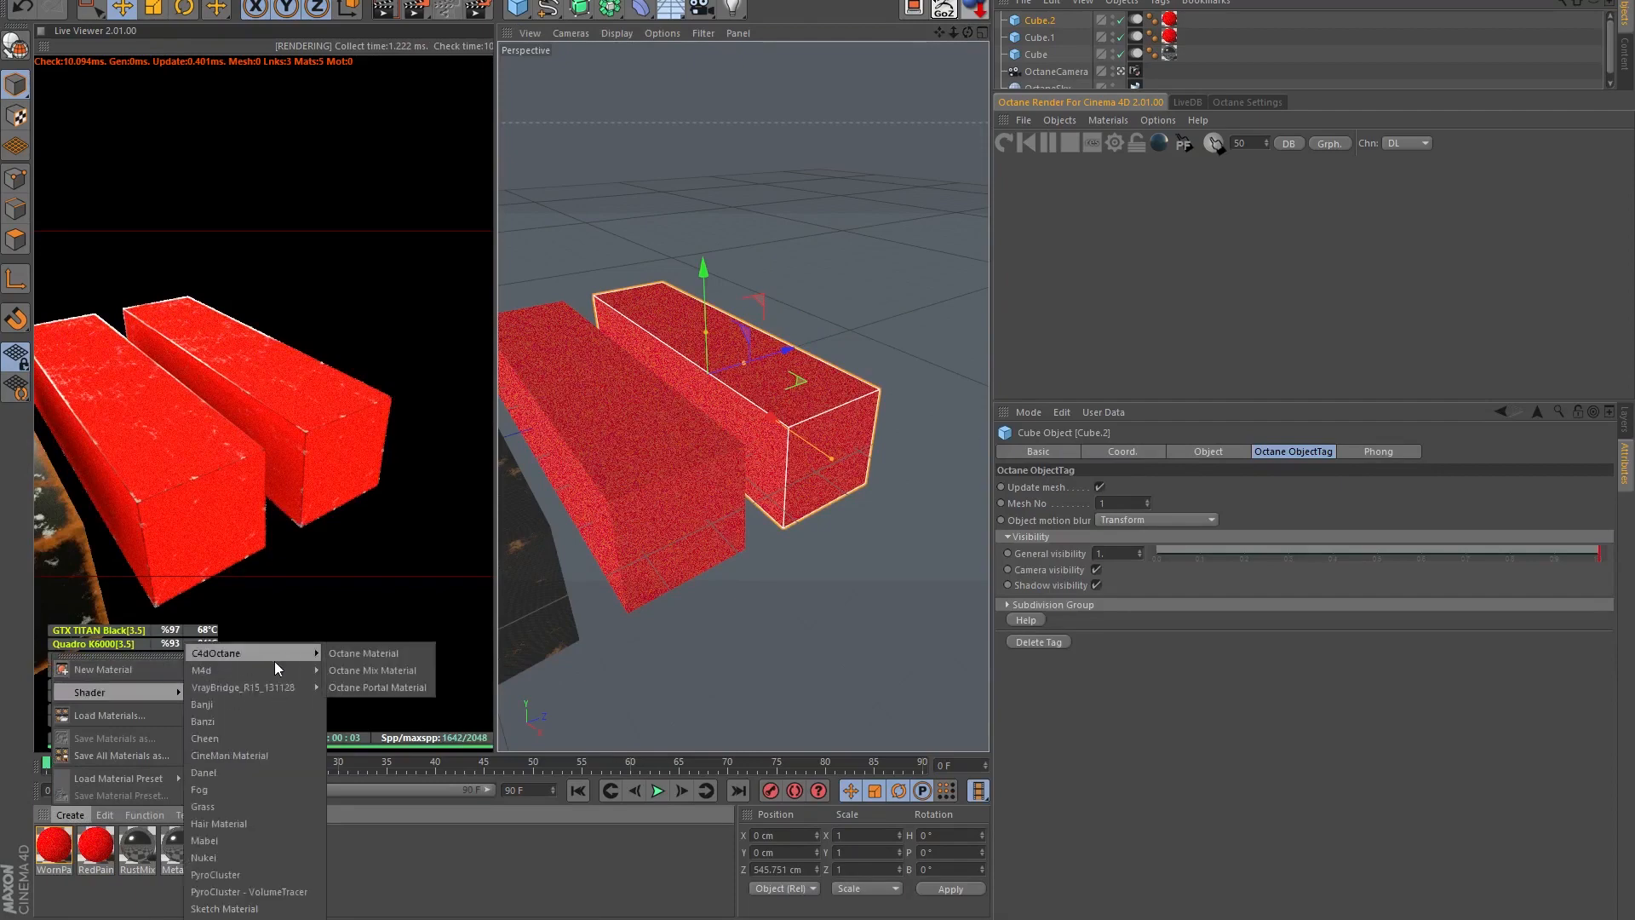
left_click(351, 654)
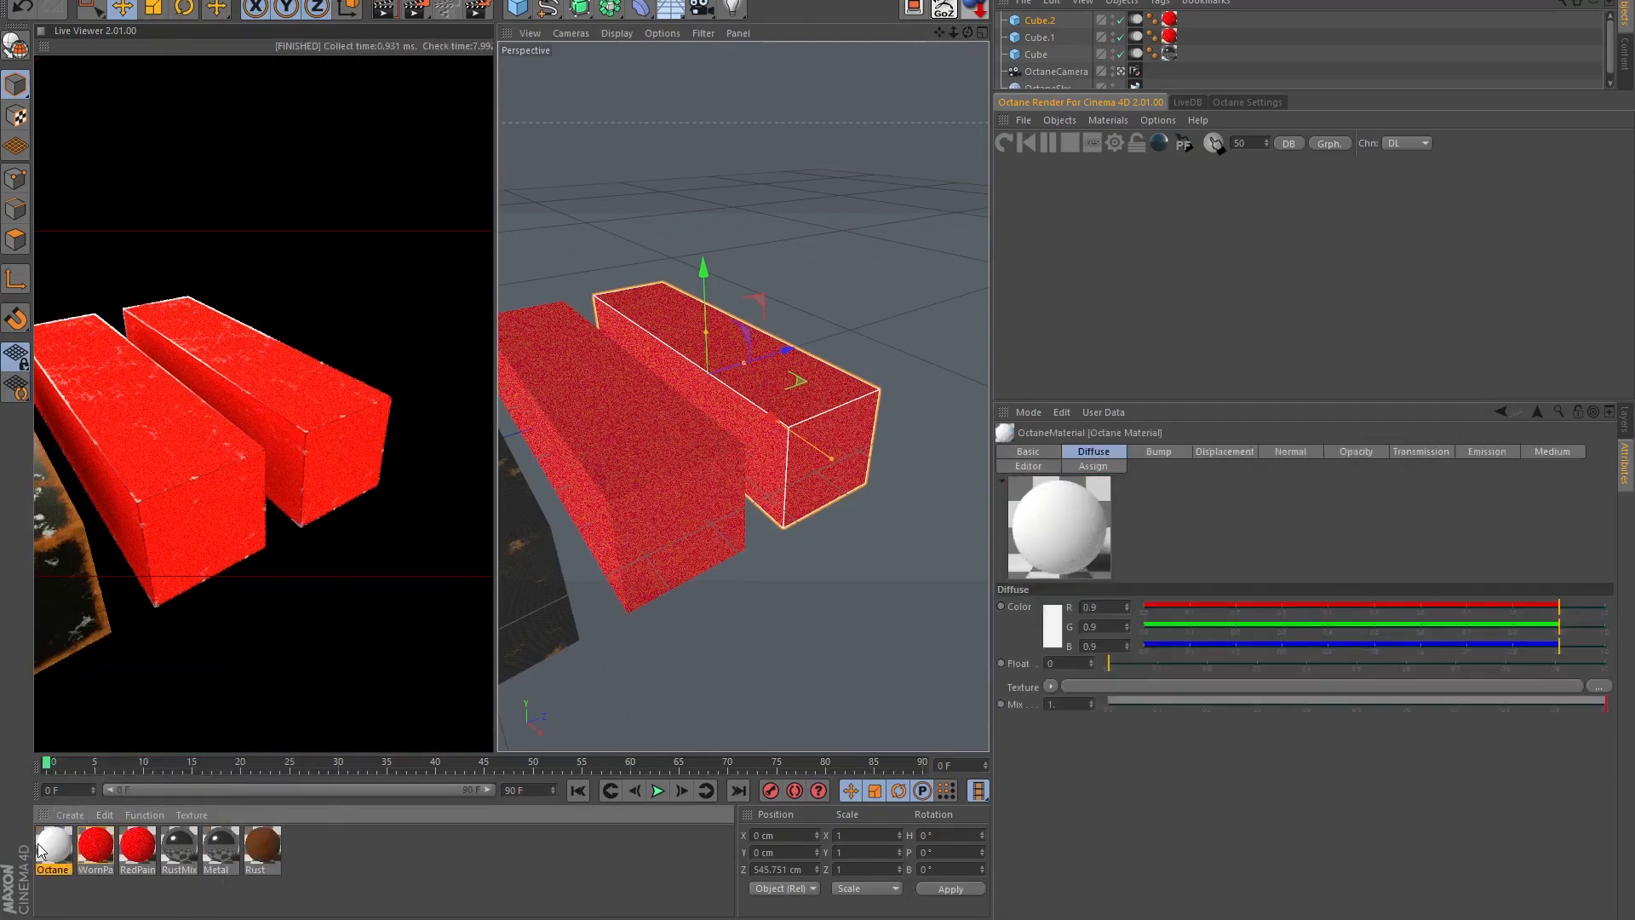
- Rename the new Octane material as Mildew
left_click(1035, 457)
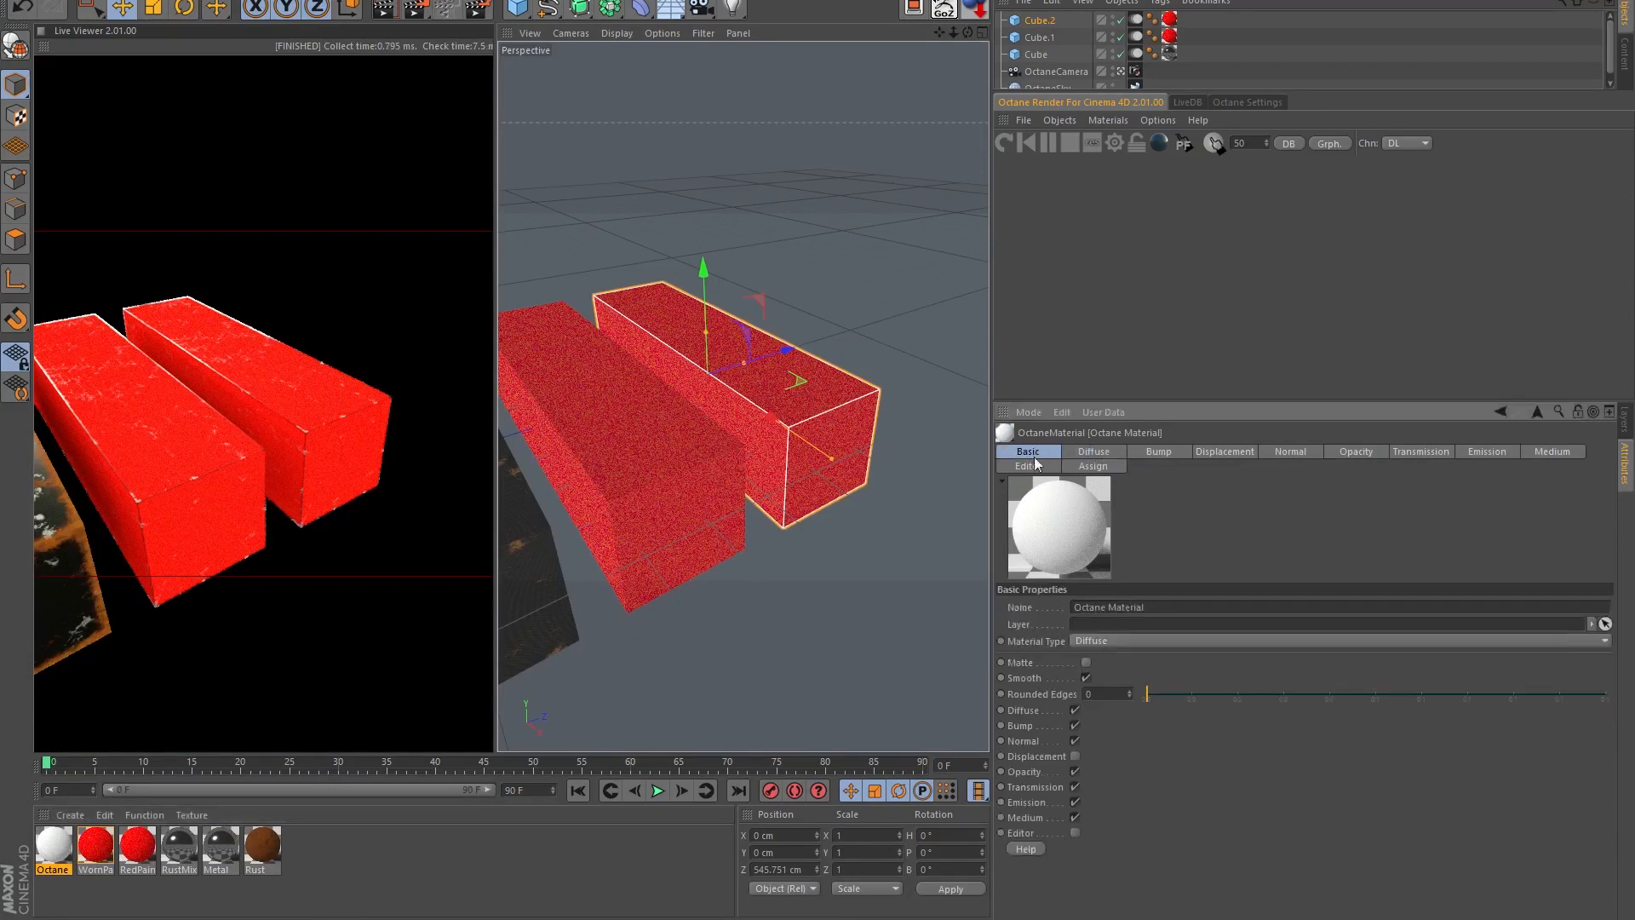
double_click(1169, 606)
type("Milo")
type("ew")
key("Return")
- Set the diffuse color of the Mildew material to black
left_click(1094, 452)
left_click(1054, 637)
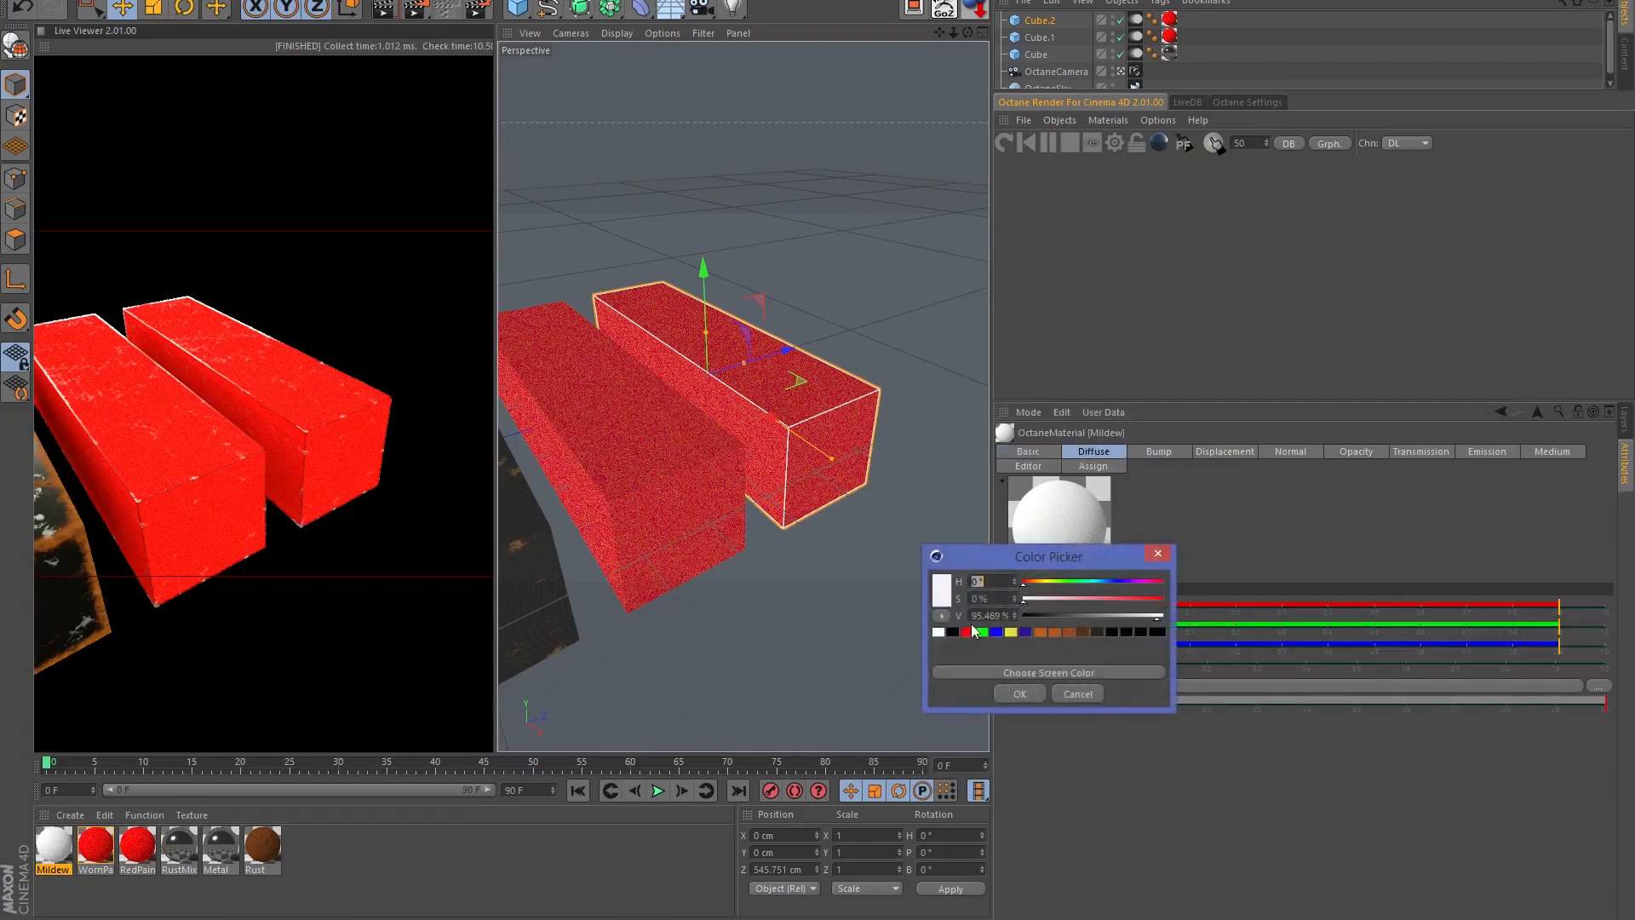
left_click_drag(1038, 616, 1023, 617)
left_click(1020, 693)
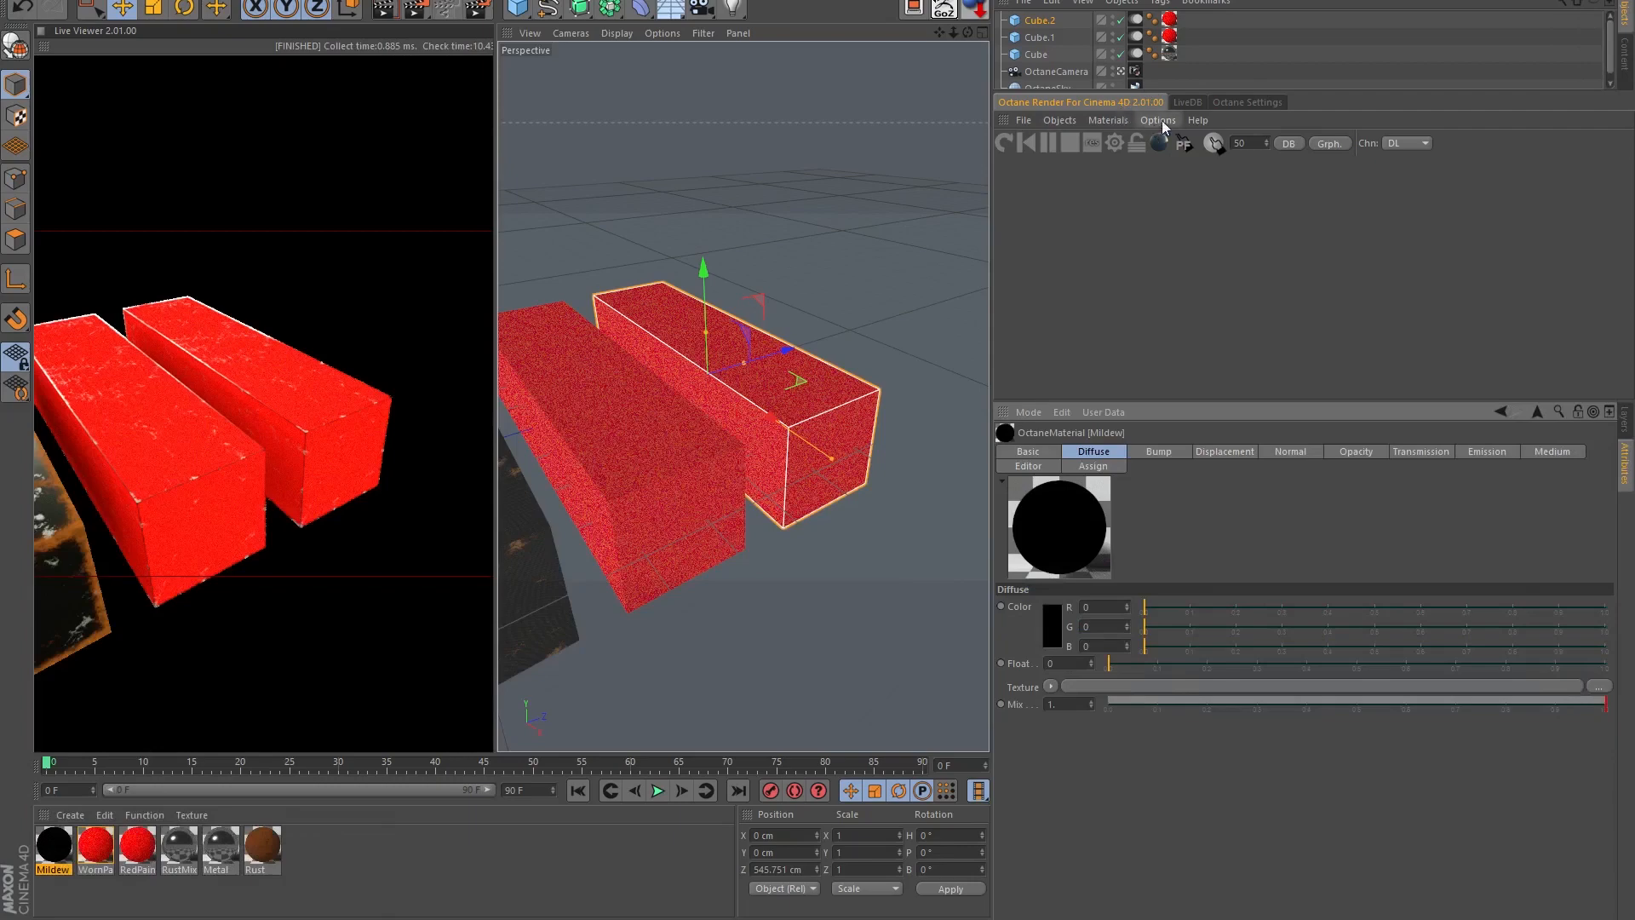
- Download the Red Brick material from the LiveDB category OTOY, Absolute Textures, Brick
left_click(1189, 102)
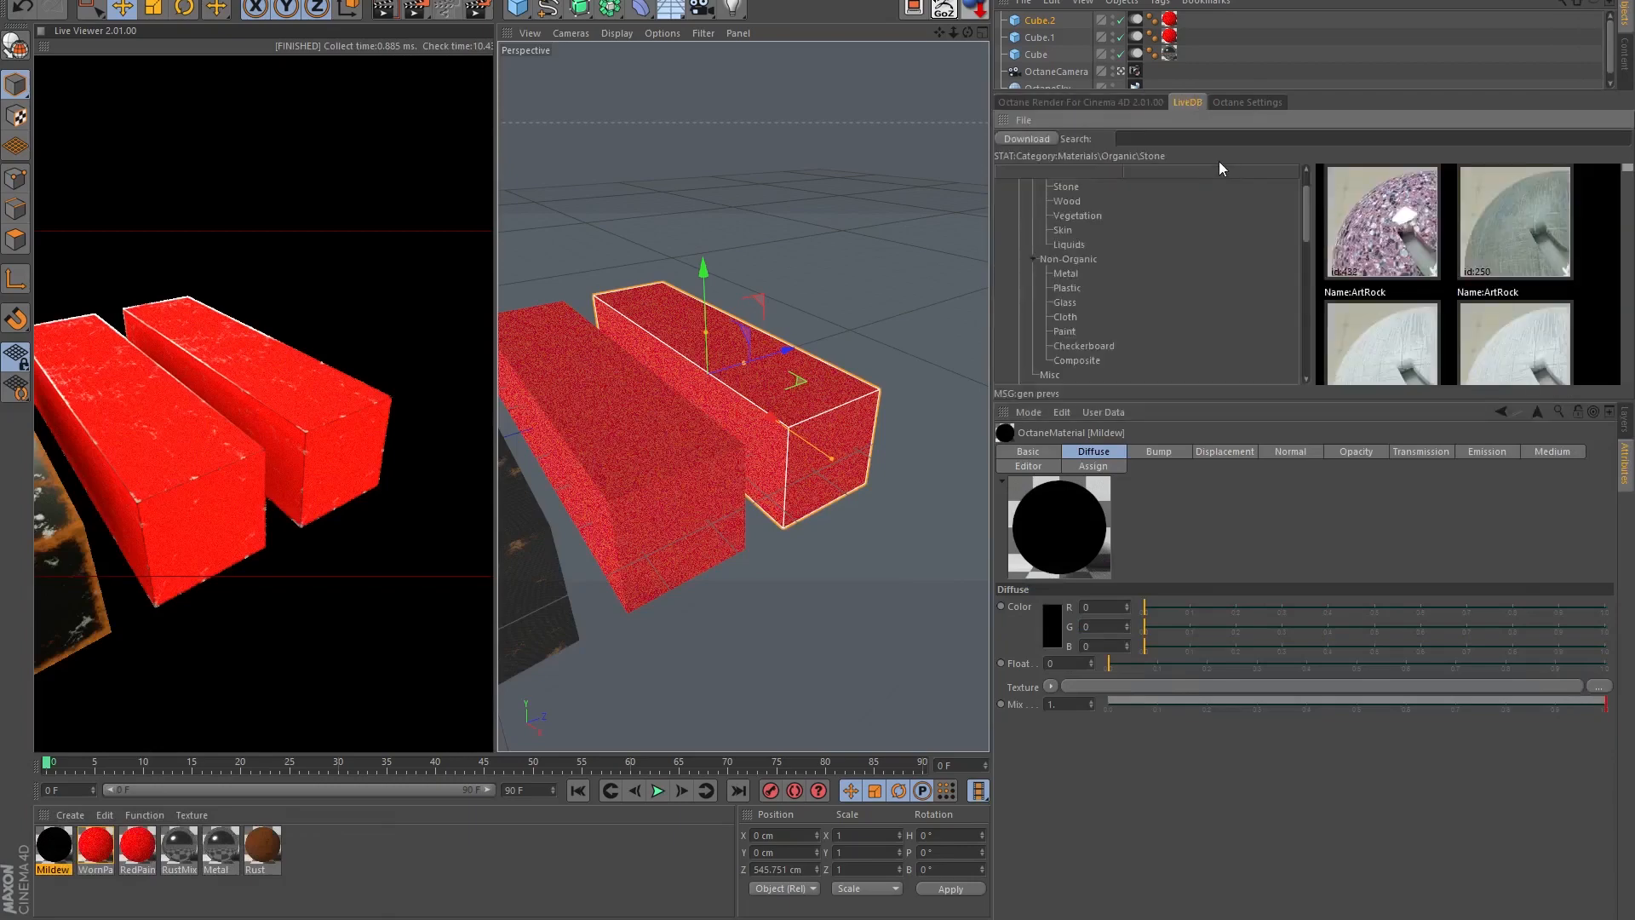
left_click_drag(1305, 208, 1323, 332)
left_click(1064, 239)
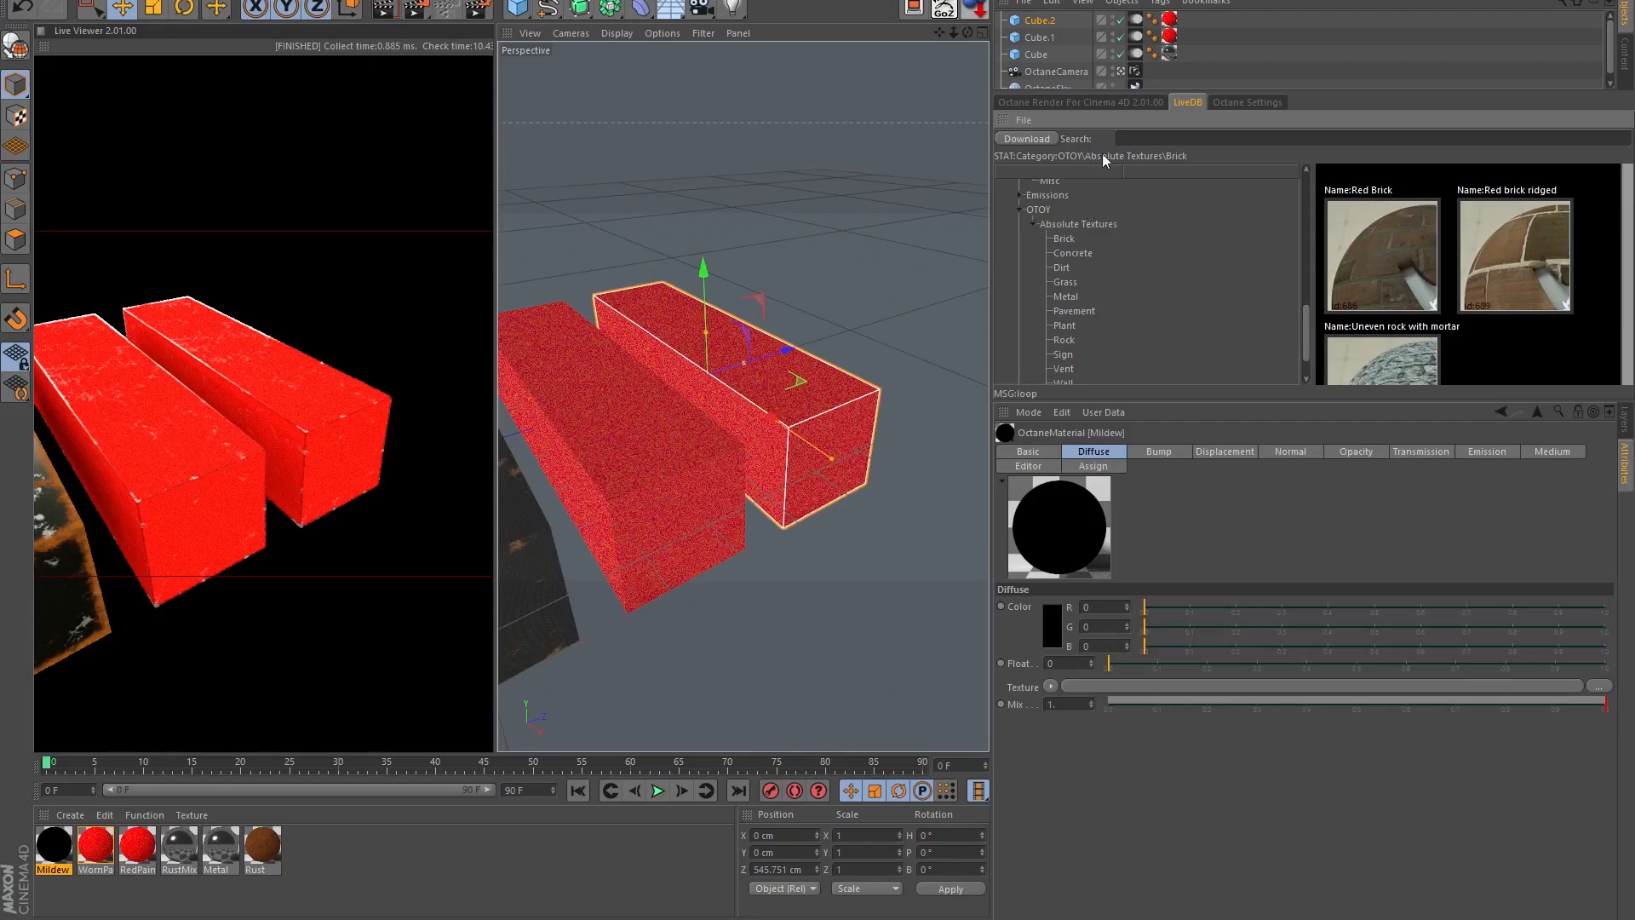
left_click(1401, 248)
right_click(1401, 251)
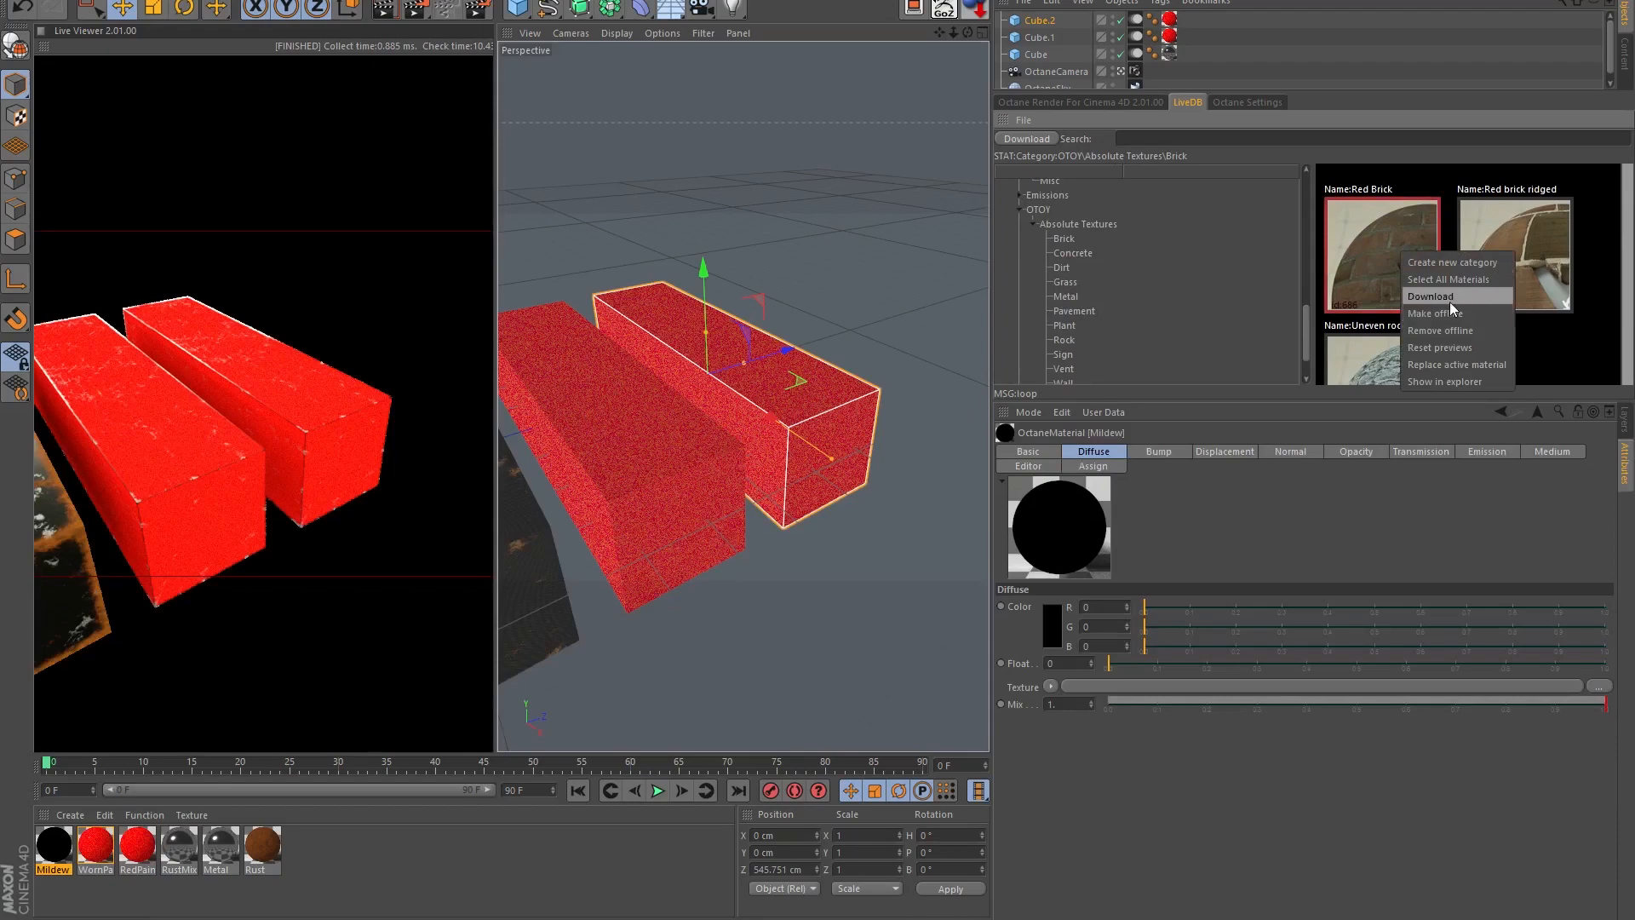
left_click(1429, 296)
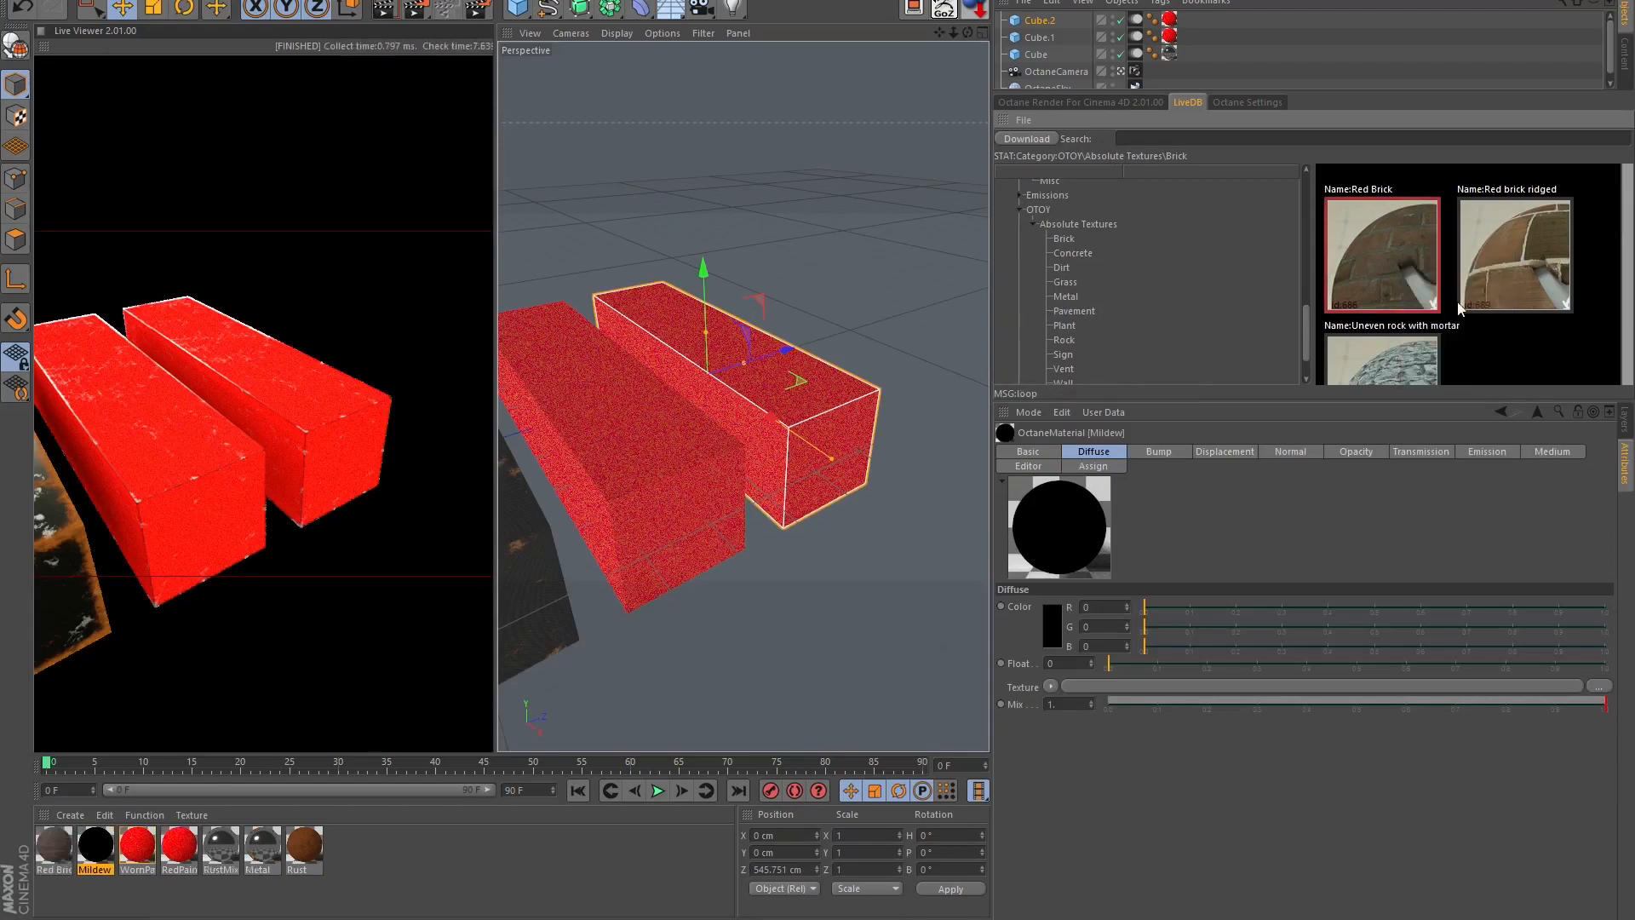
- Create an Octane Mix Material with Red Brick as Material1 and Mildew as Material2
left_click(1142, 103)
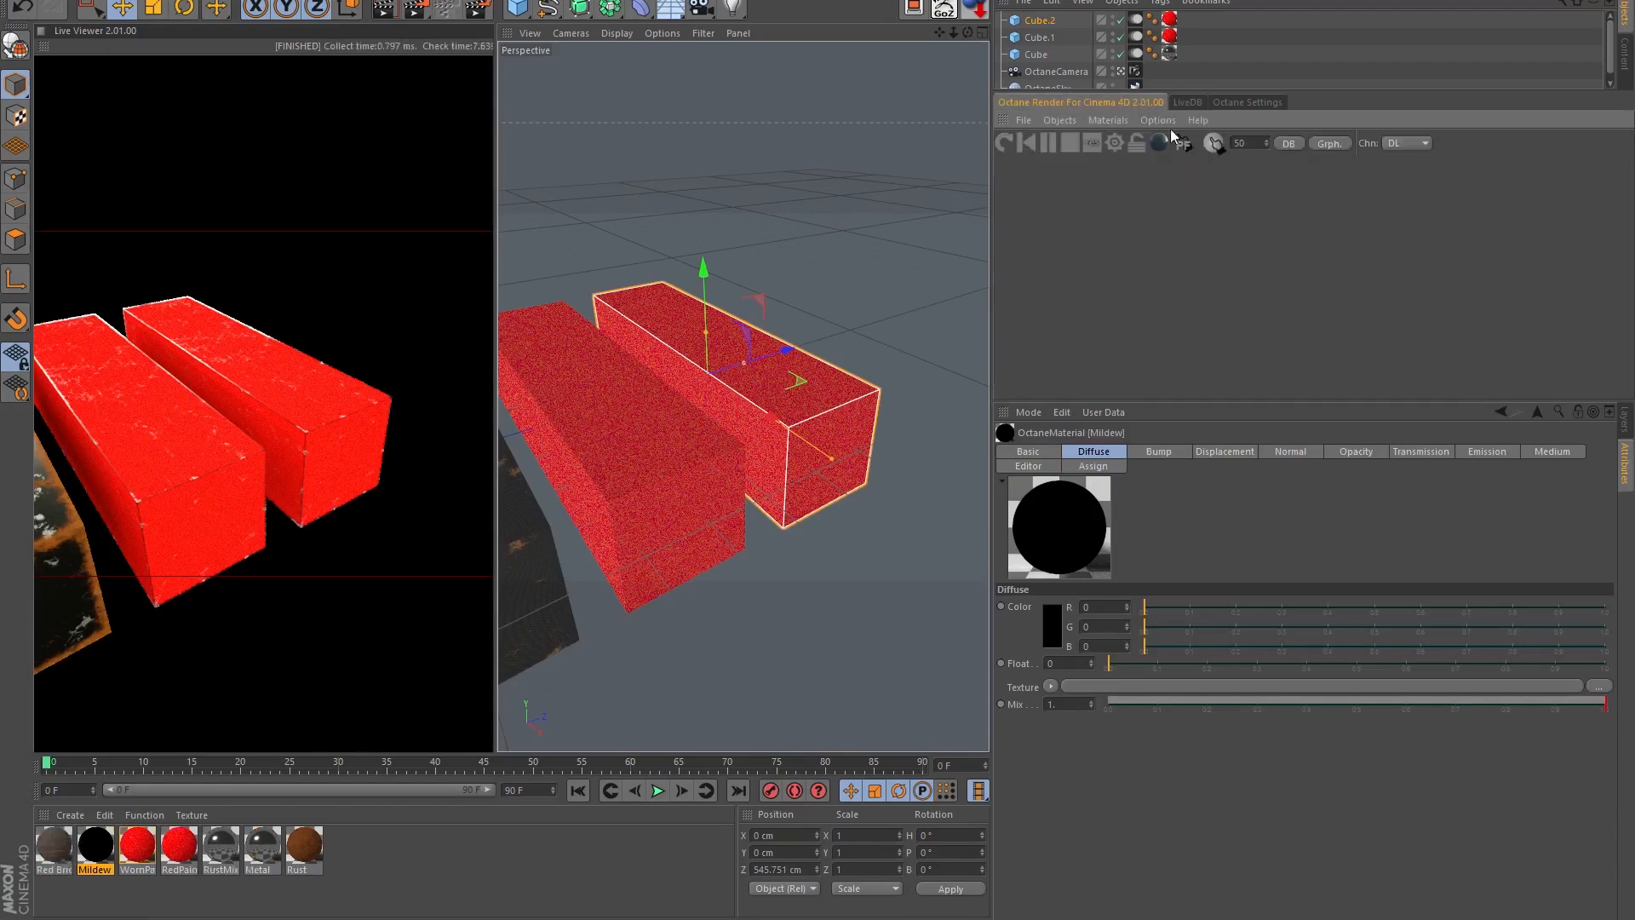
left_click(1106, 119)
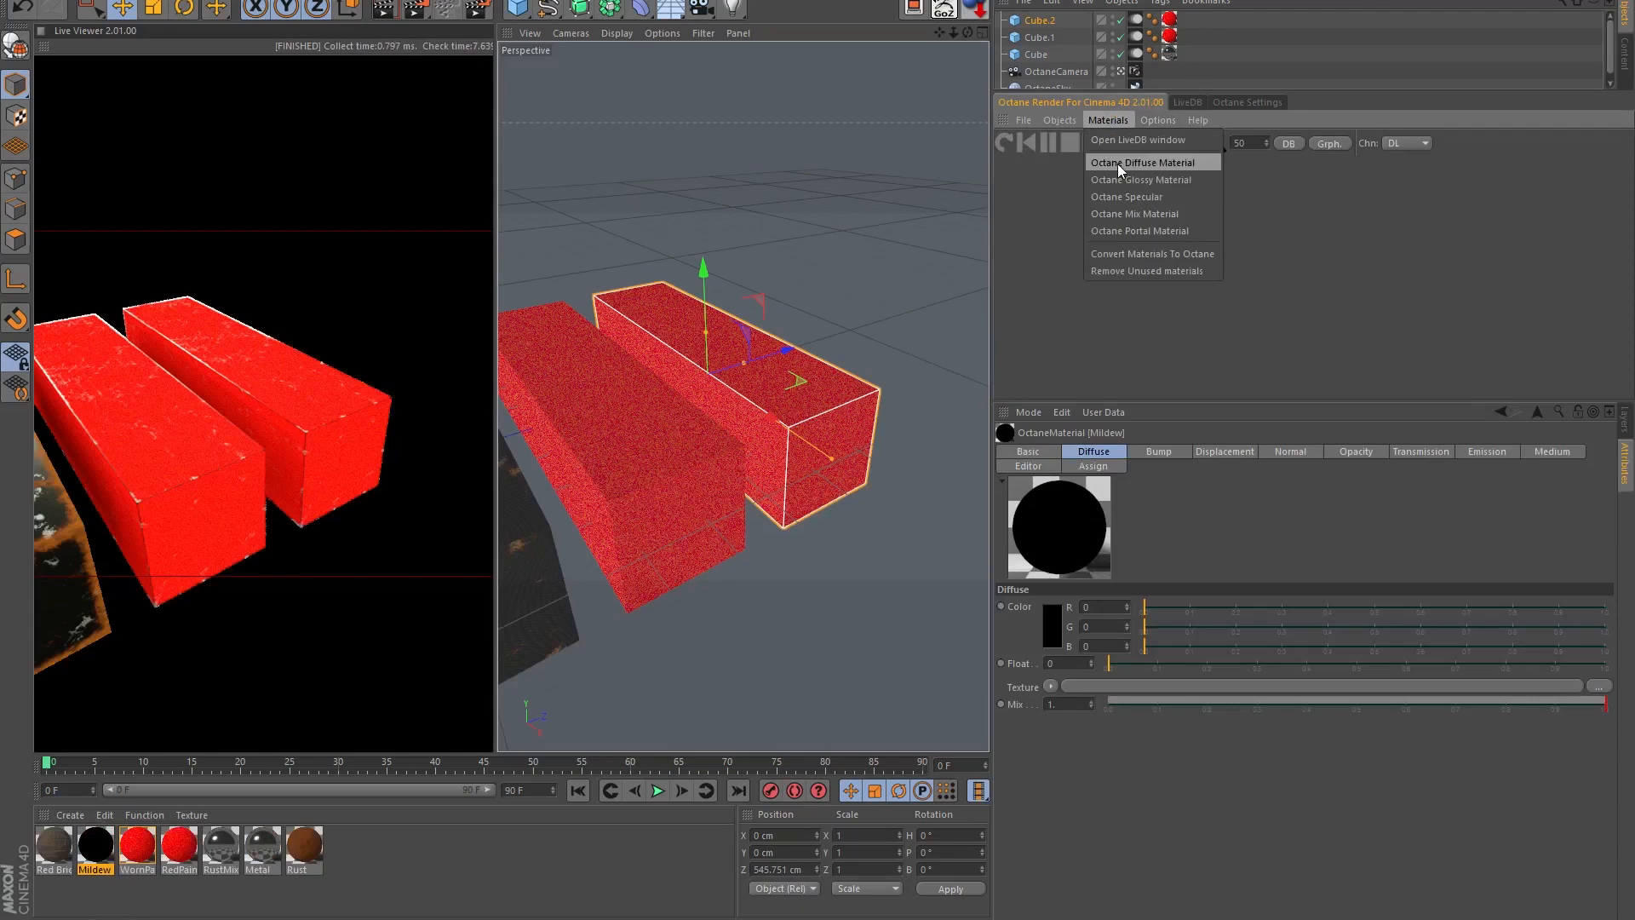
left_click(1150, 212)
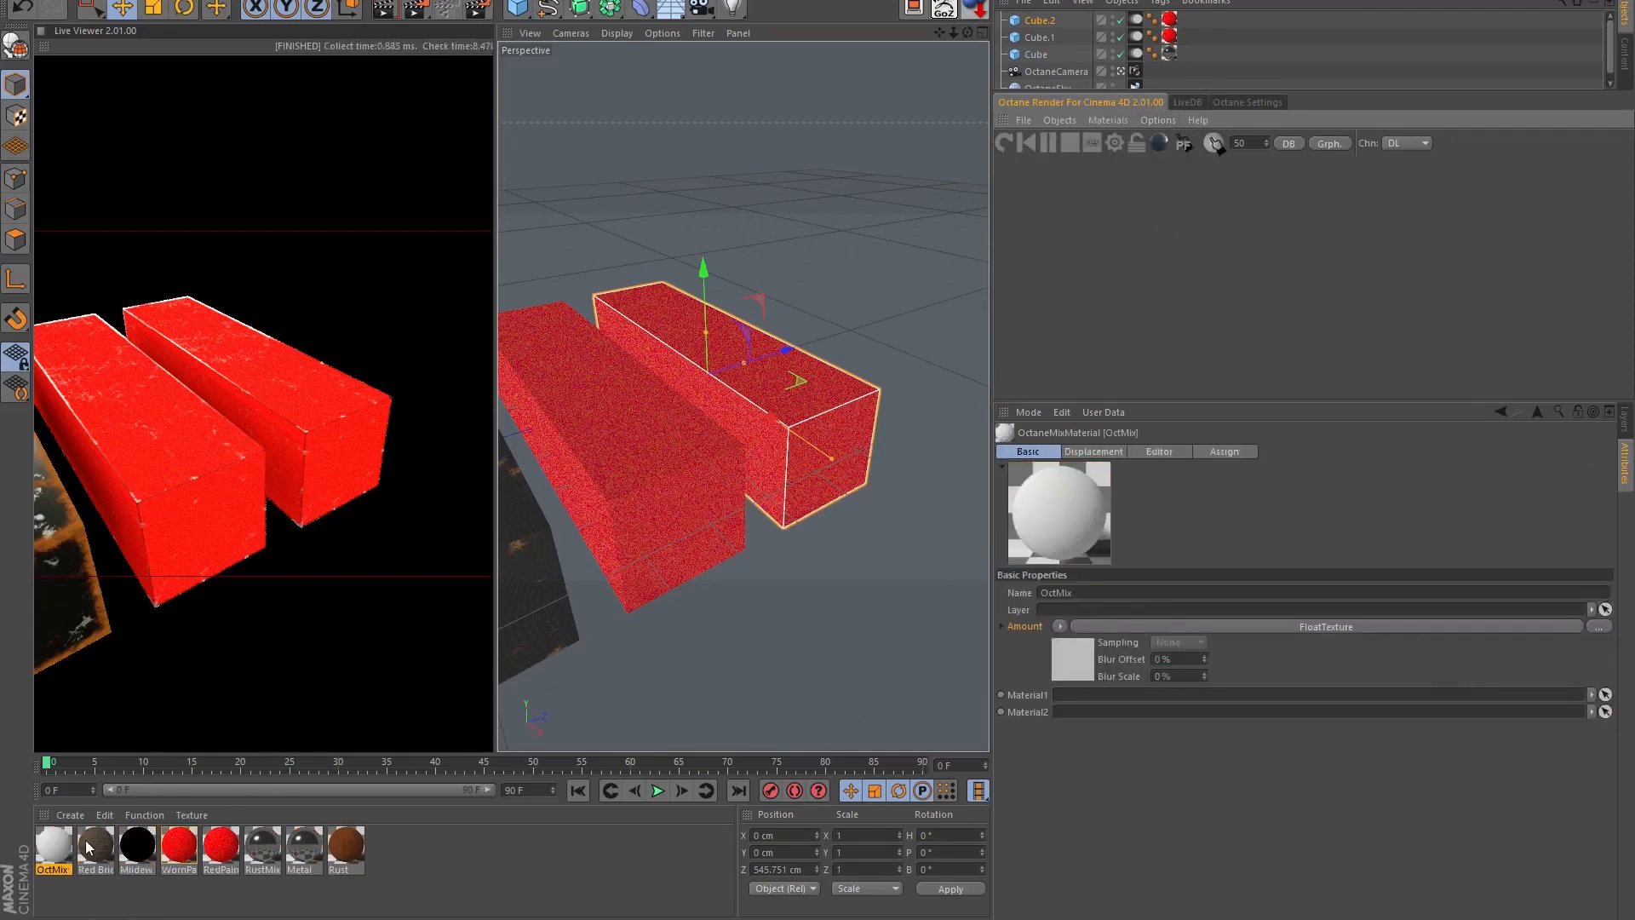
left_click_drag(96, 850, 1094, 705)
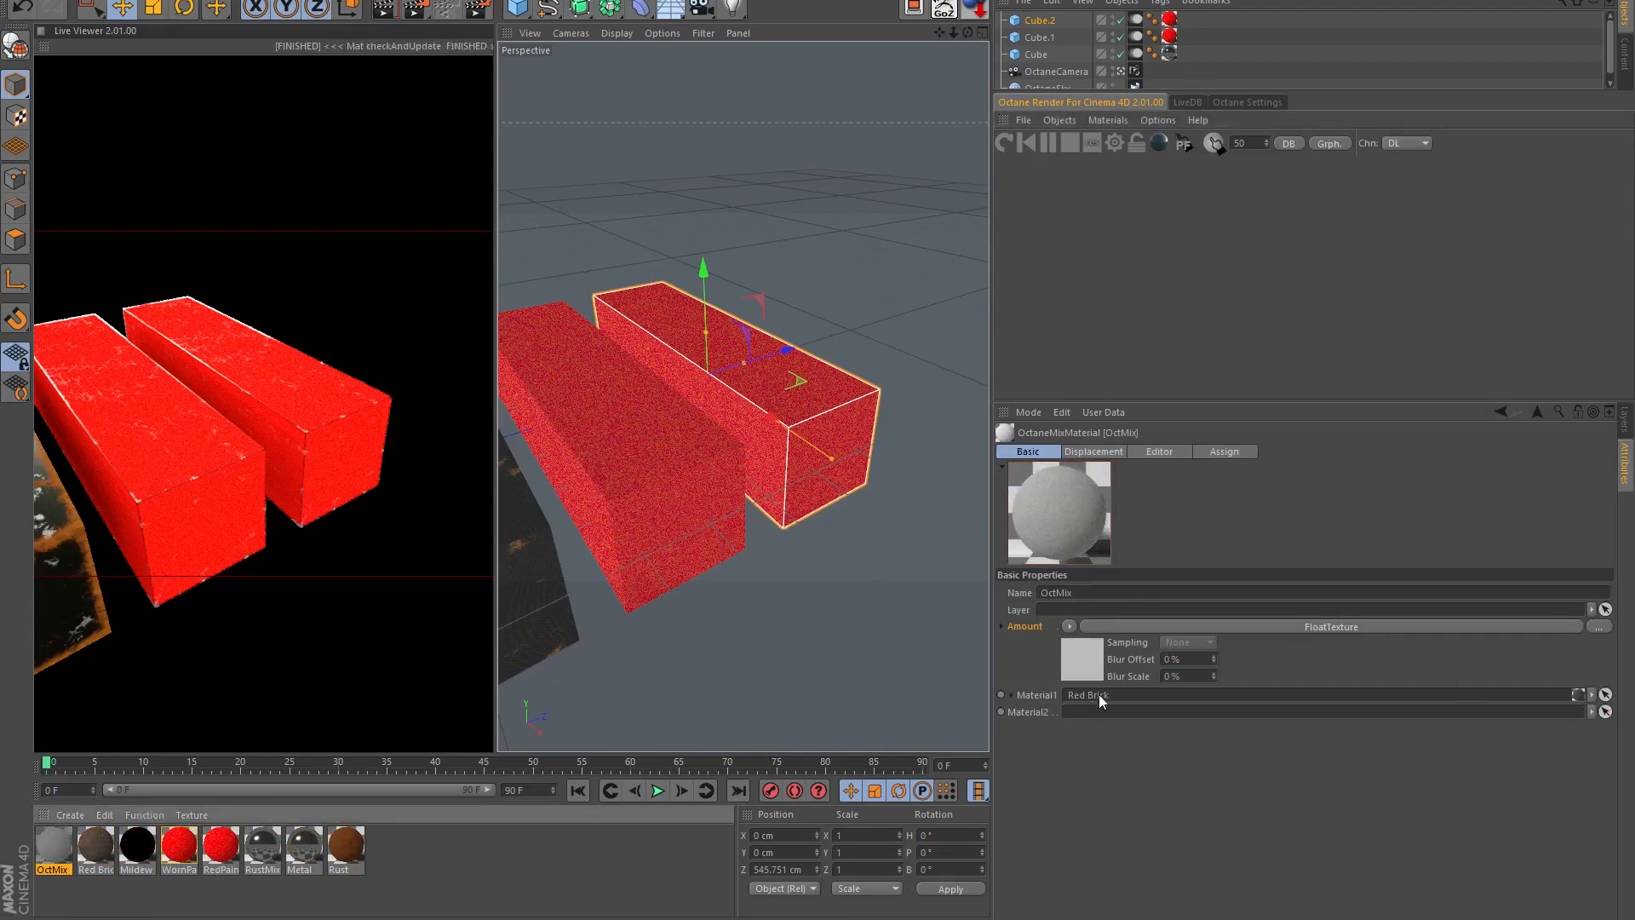
left_click_drag(134, 854, 1089, 714)
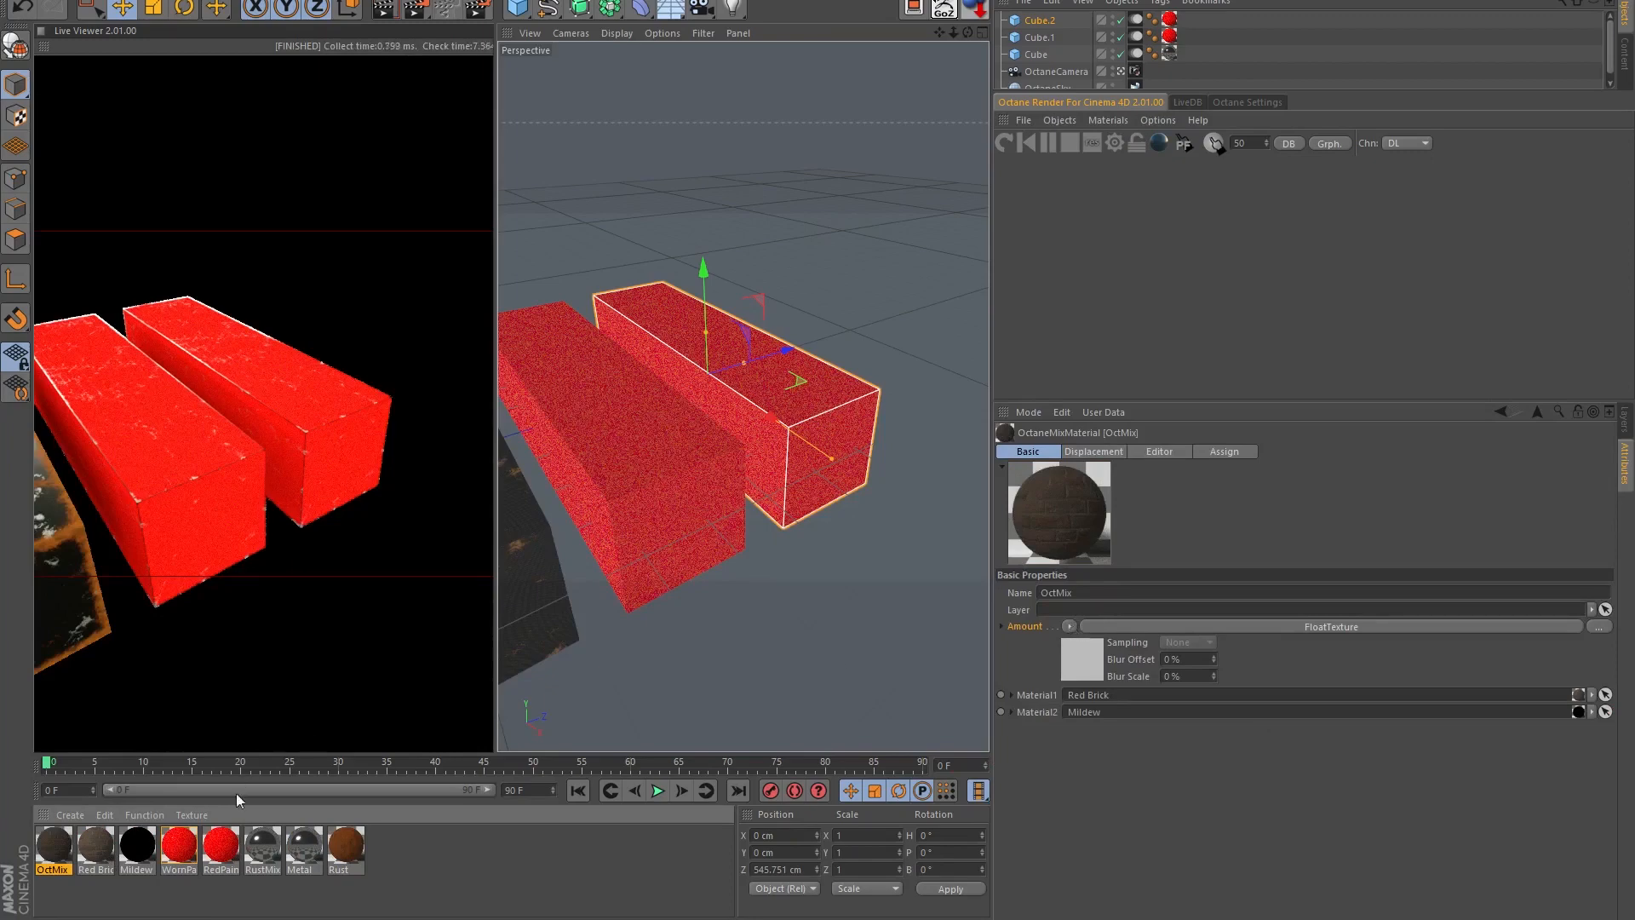
- Rename the mix material as MildewMix and apply it to Cube.2 in place of its red paint material
double_click(1086, 591)
type("M")
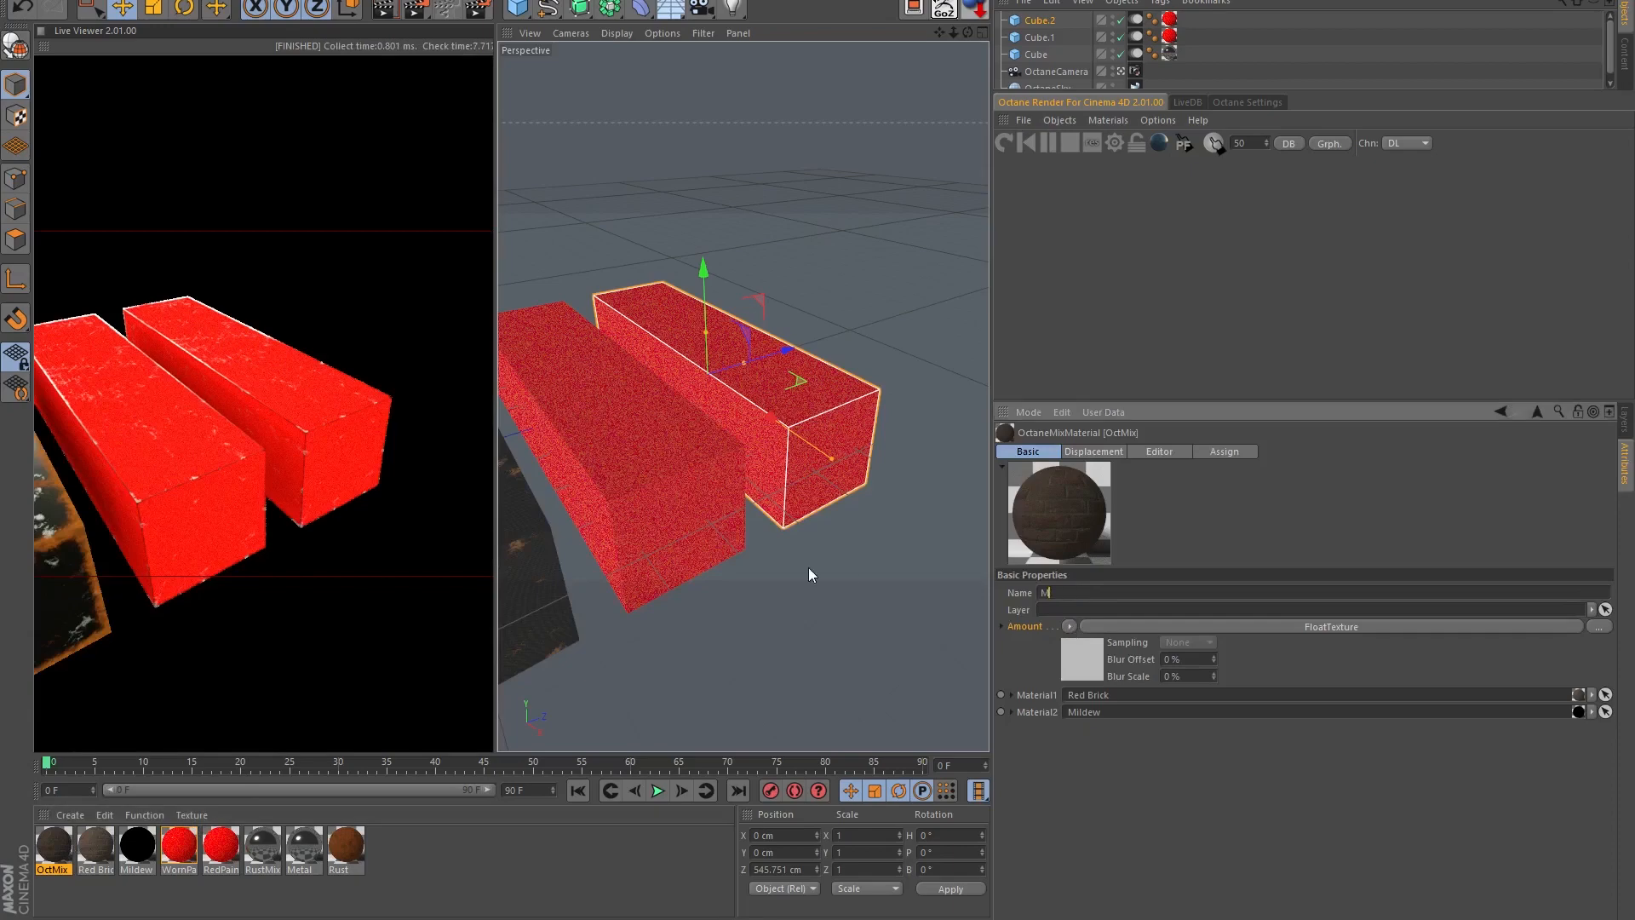
type("ildewMix")
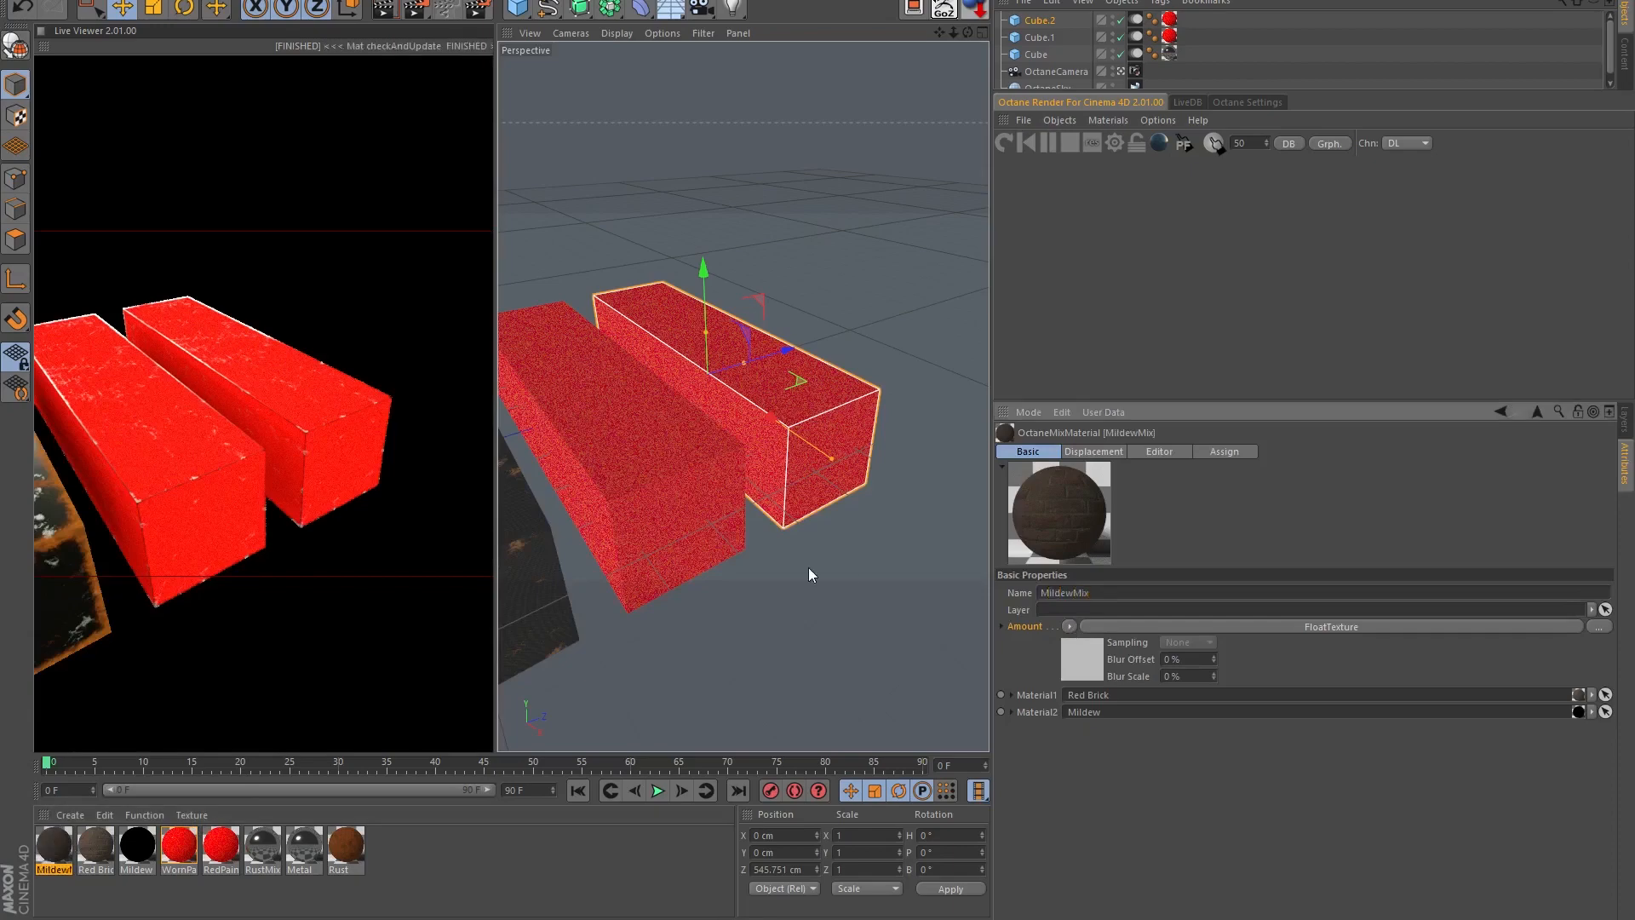
left_click_drag(53, 843, 972, 36)
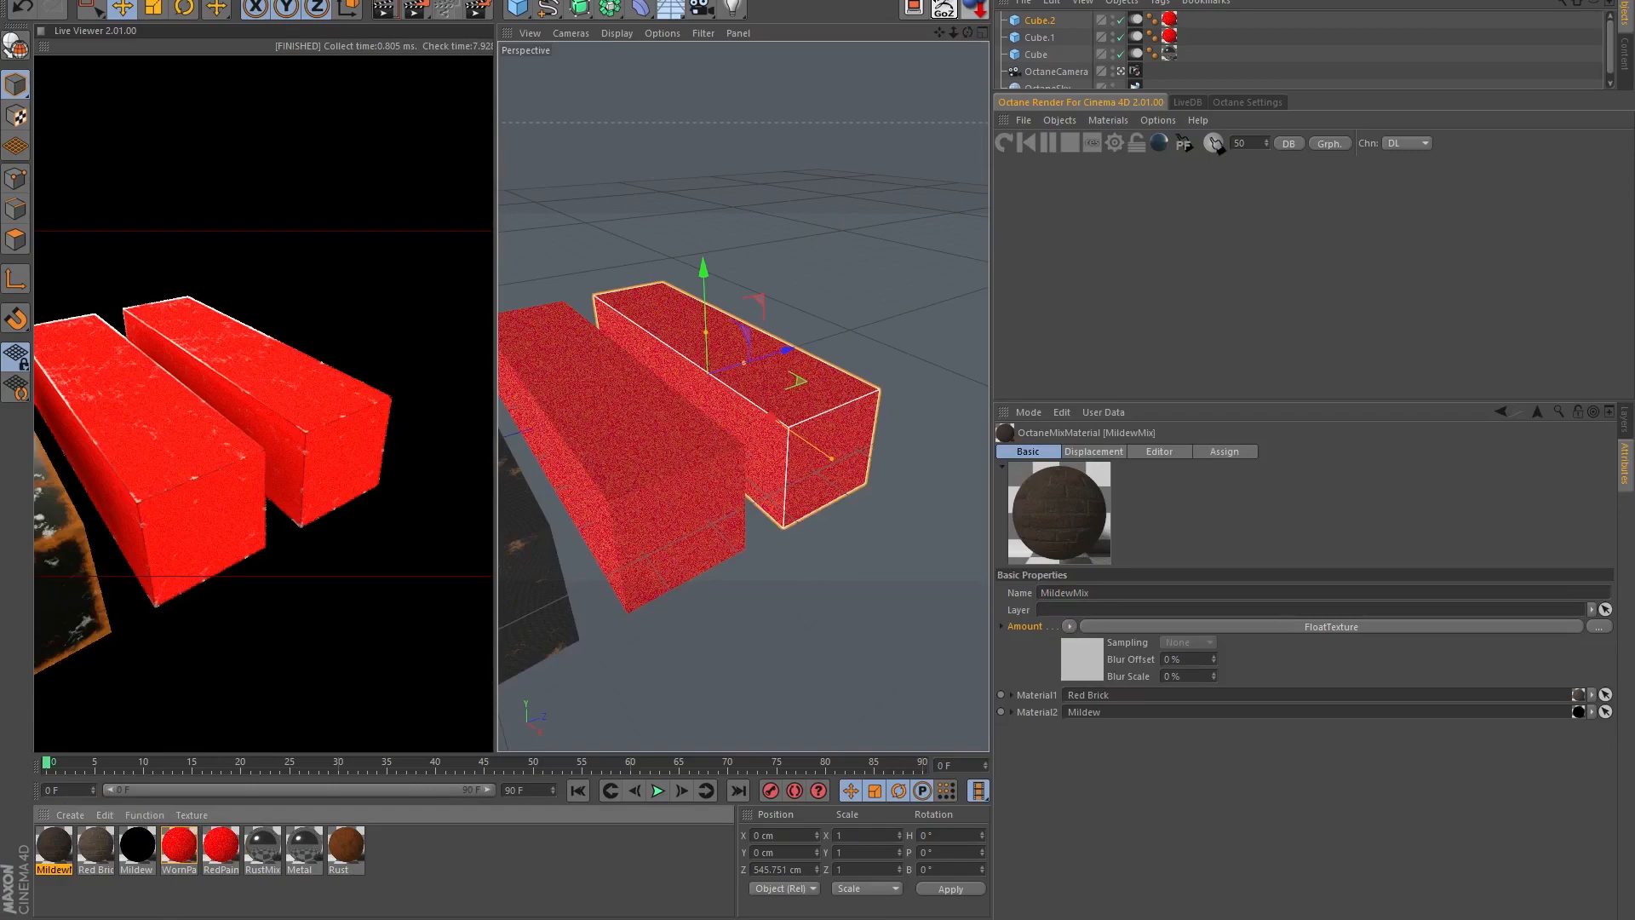
left_click_drag(1175, 25, 1170, 20)
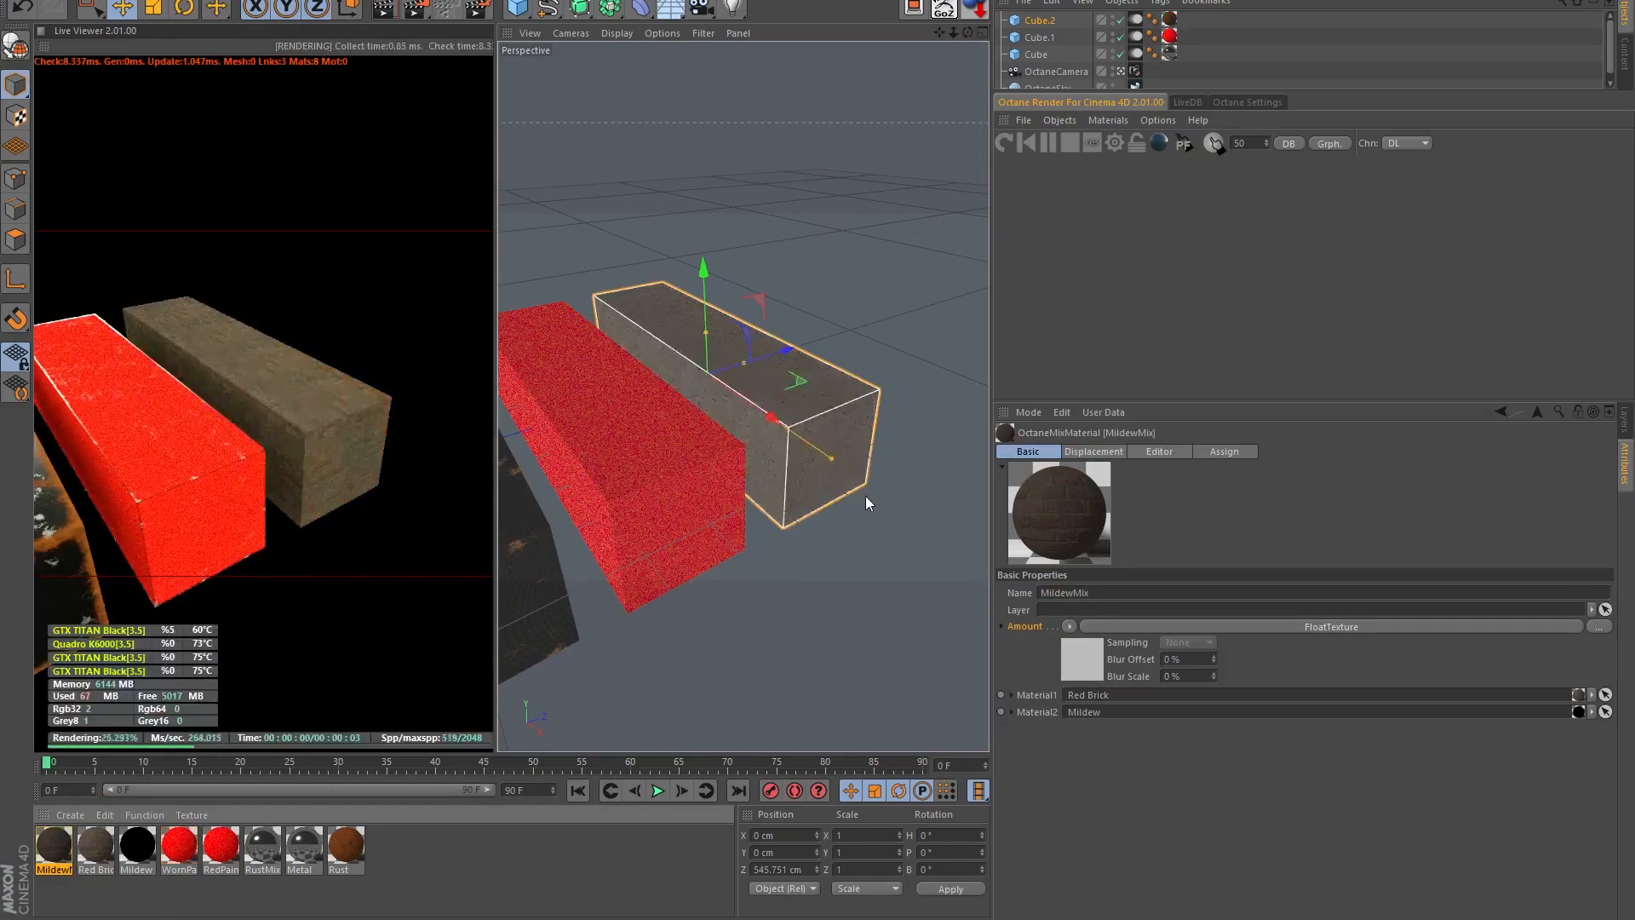
- Load an Octane Gradient texture into MildewMix's Amount and move the gradient's red knot to 100 %
scroll(869, 501, "up", 8)
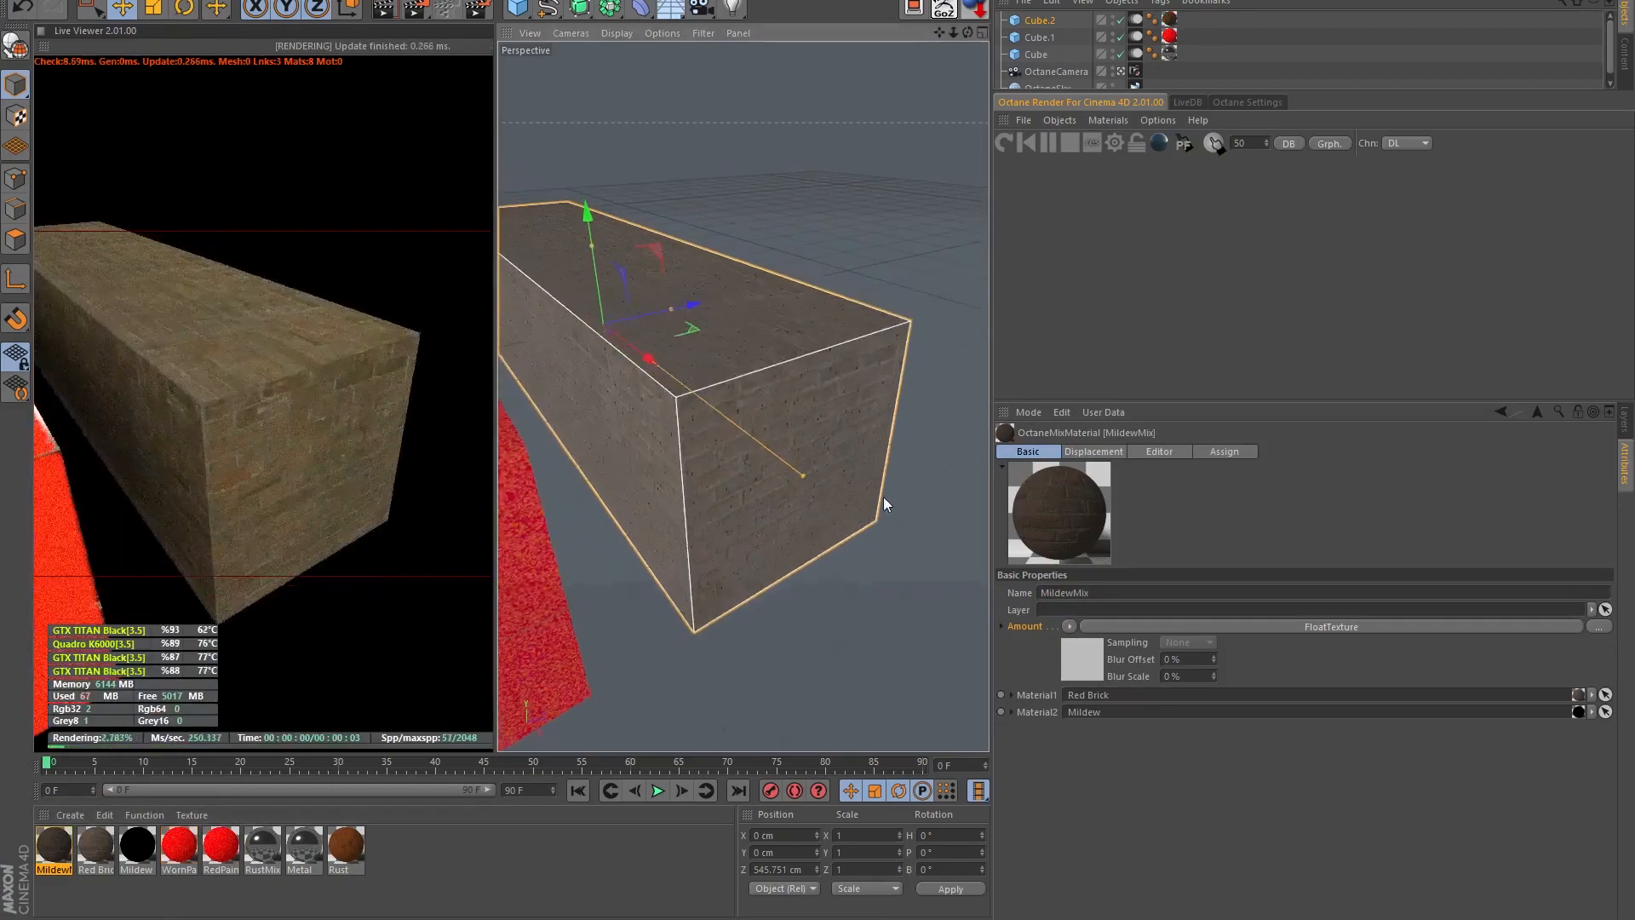
scroll(880, 498, "up", 2)
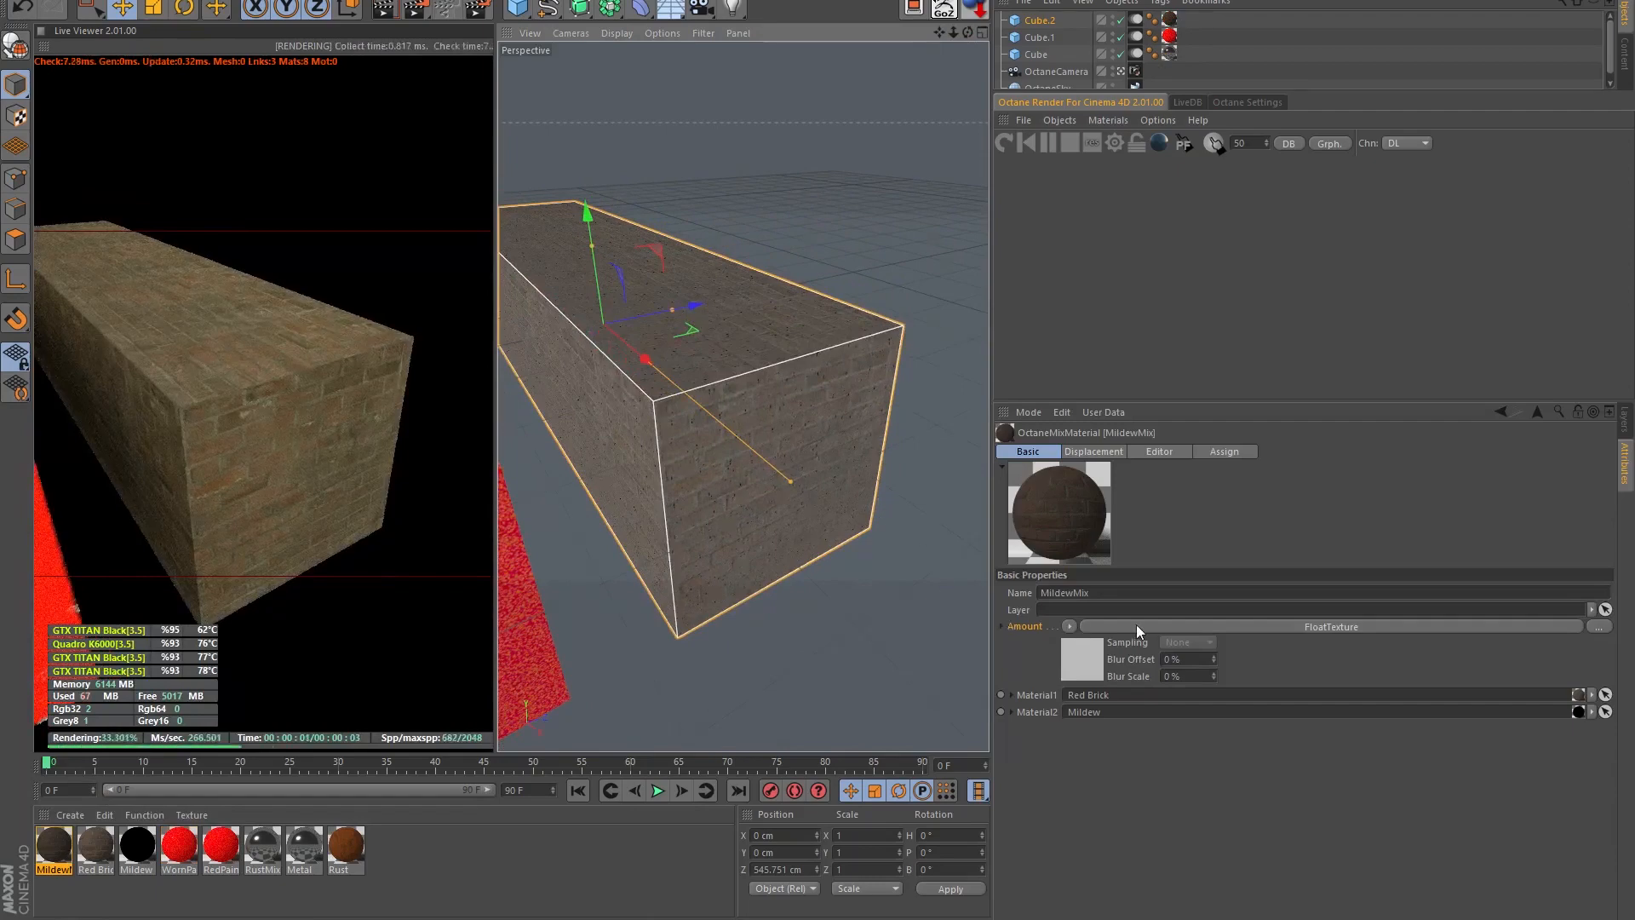
left_click(1069, 626)
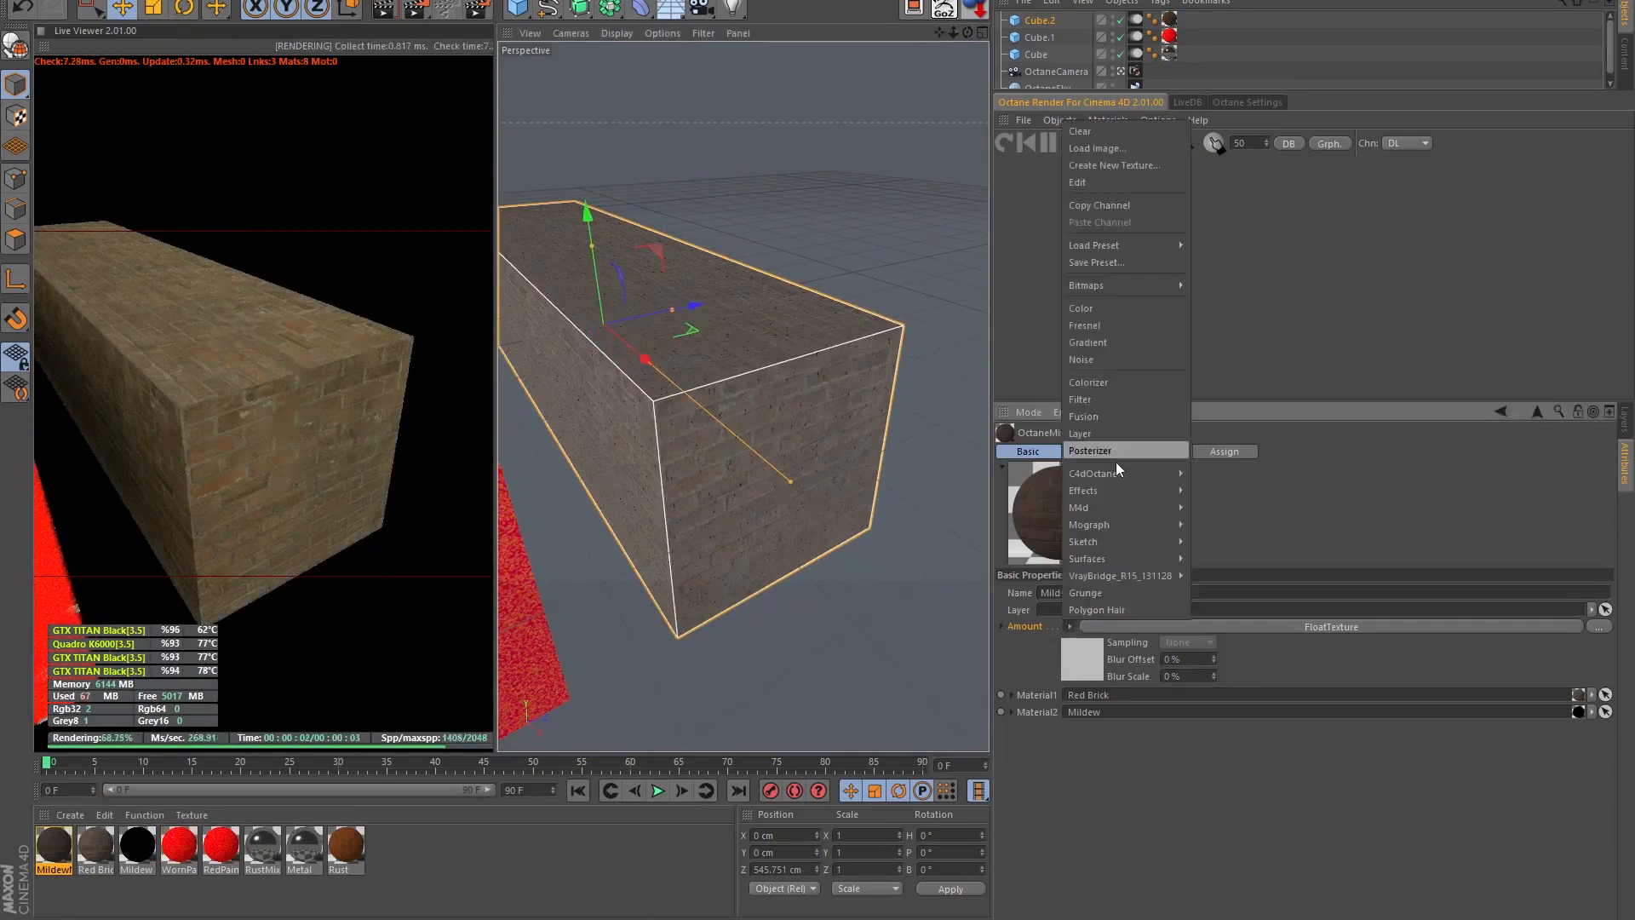
mouse_move(1117, 469)
left_click(1231, 660)
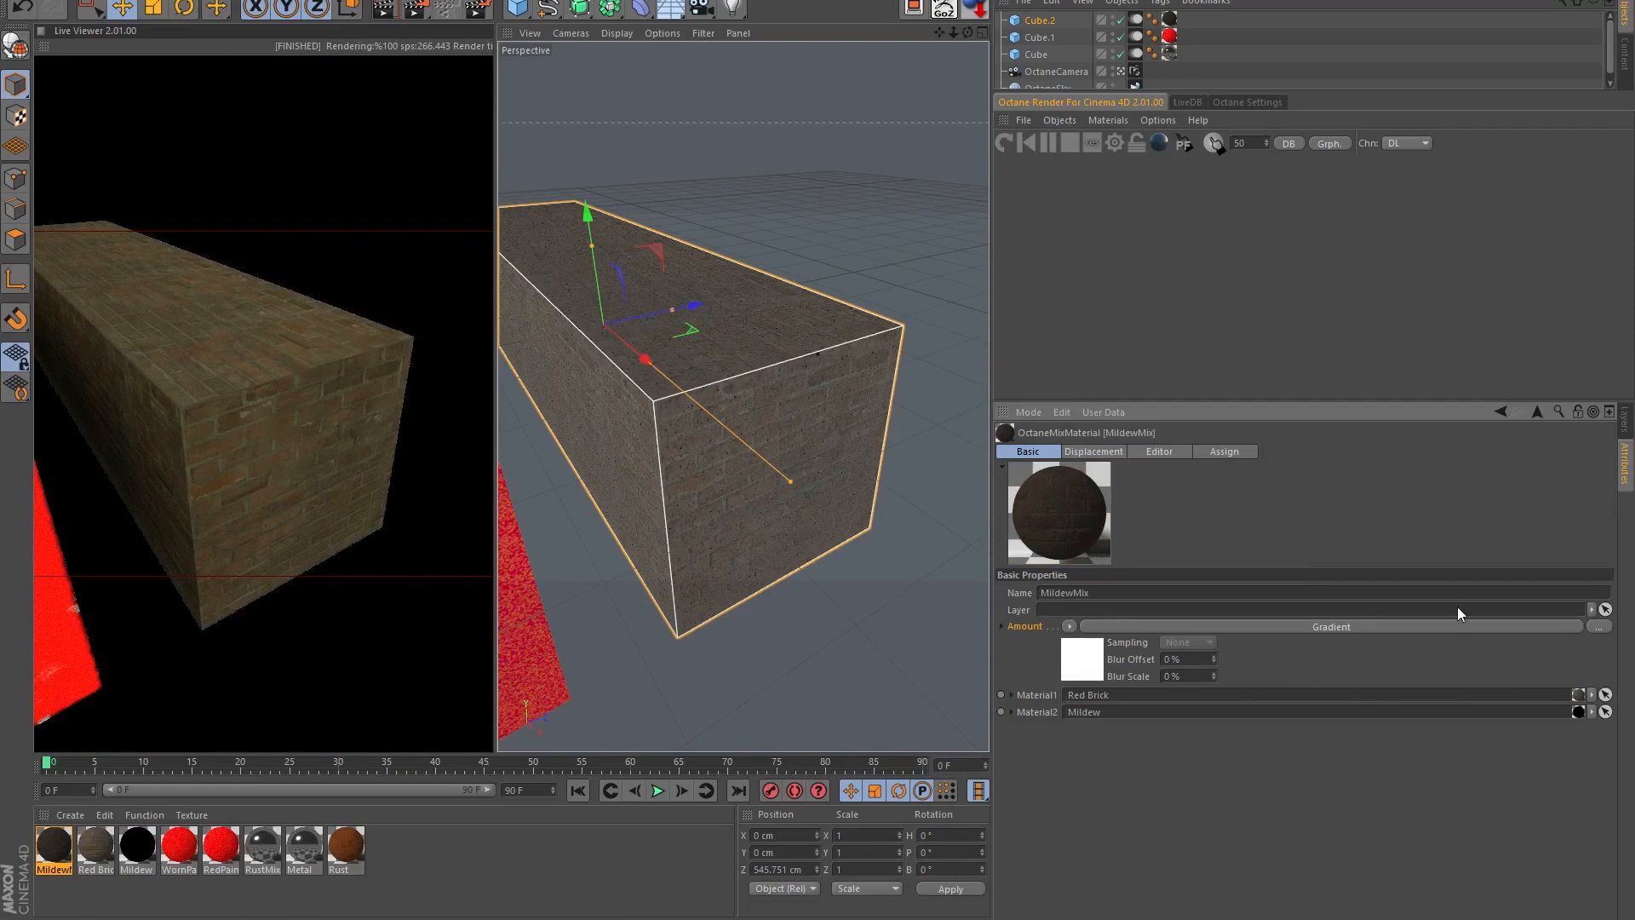
left_click(1281, 627)
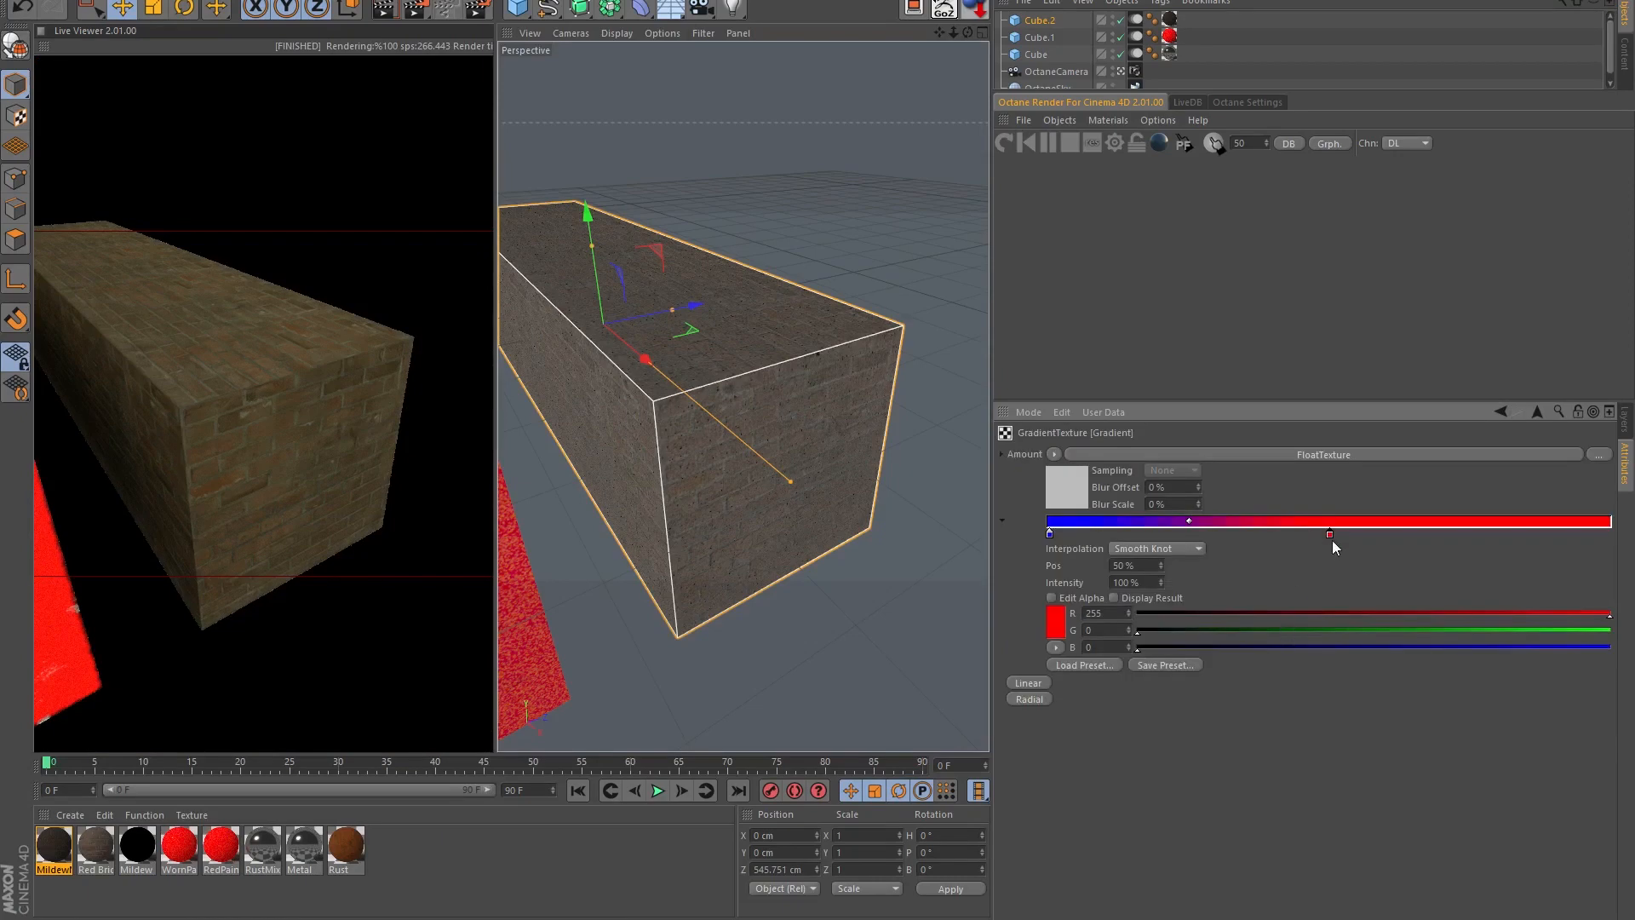
left_click_drag(1331, 535, 1627, 542)
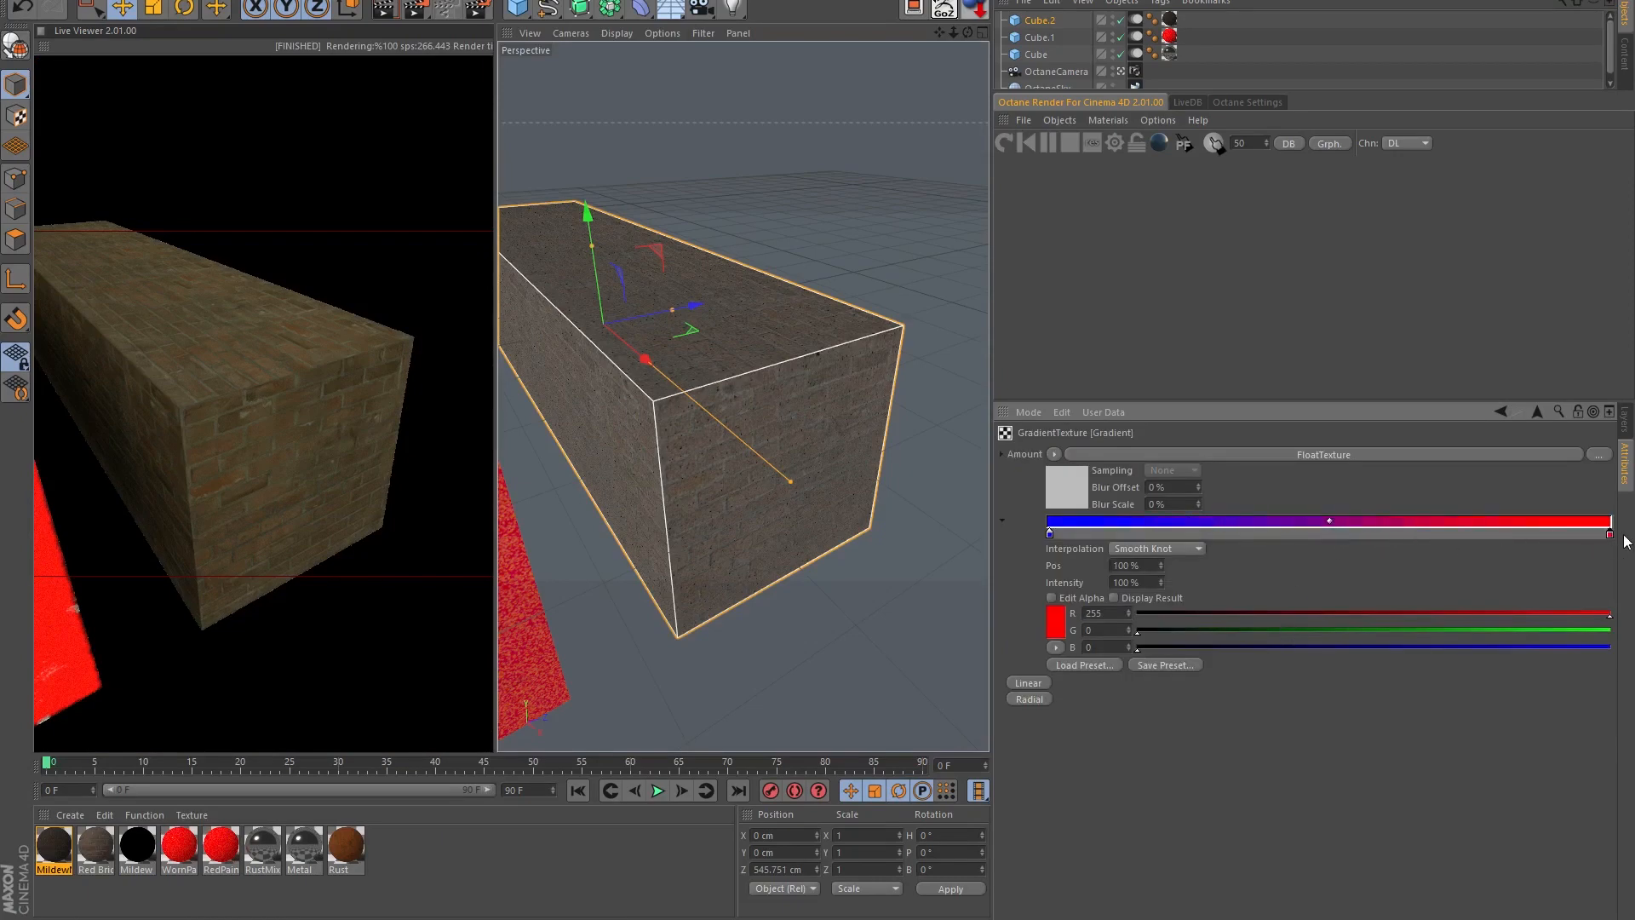
- Color the gradient's start knot black and its end knot white, and move the white knot to about 23 %
left_click(1004, 519)
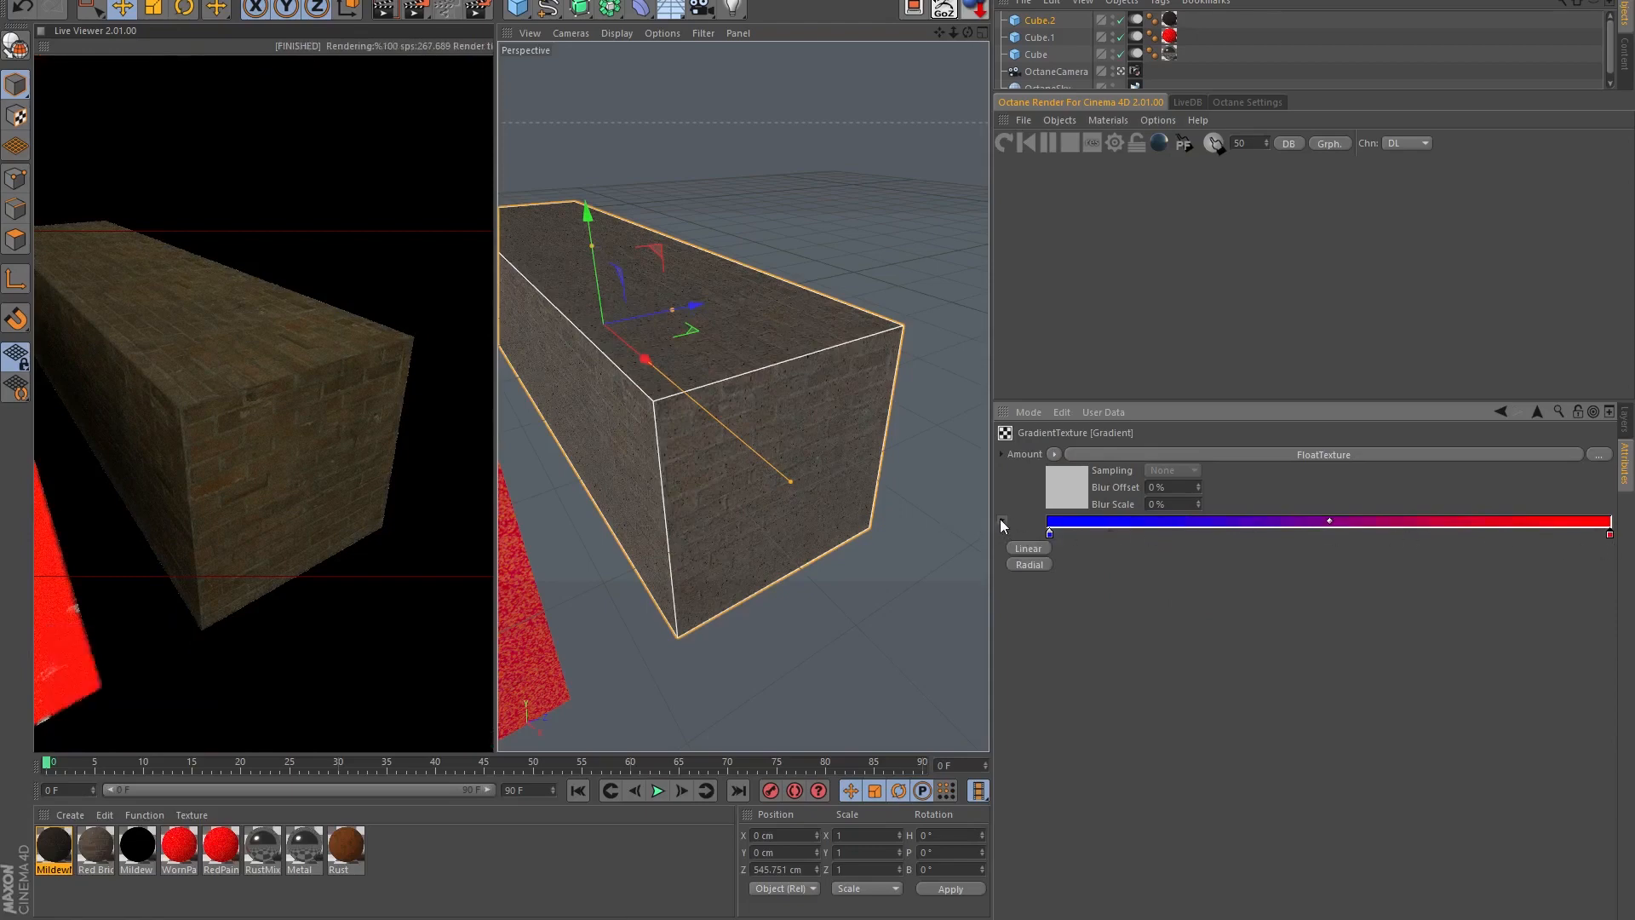
left_click(1003, 521)
double_click(1050, 534)
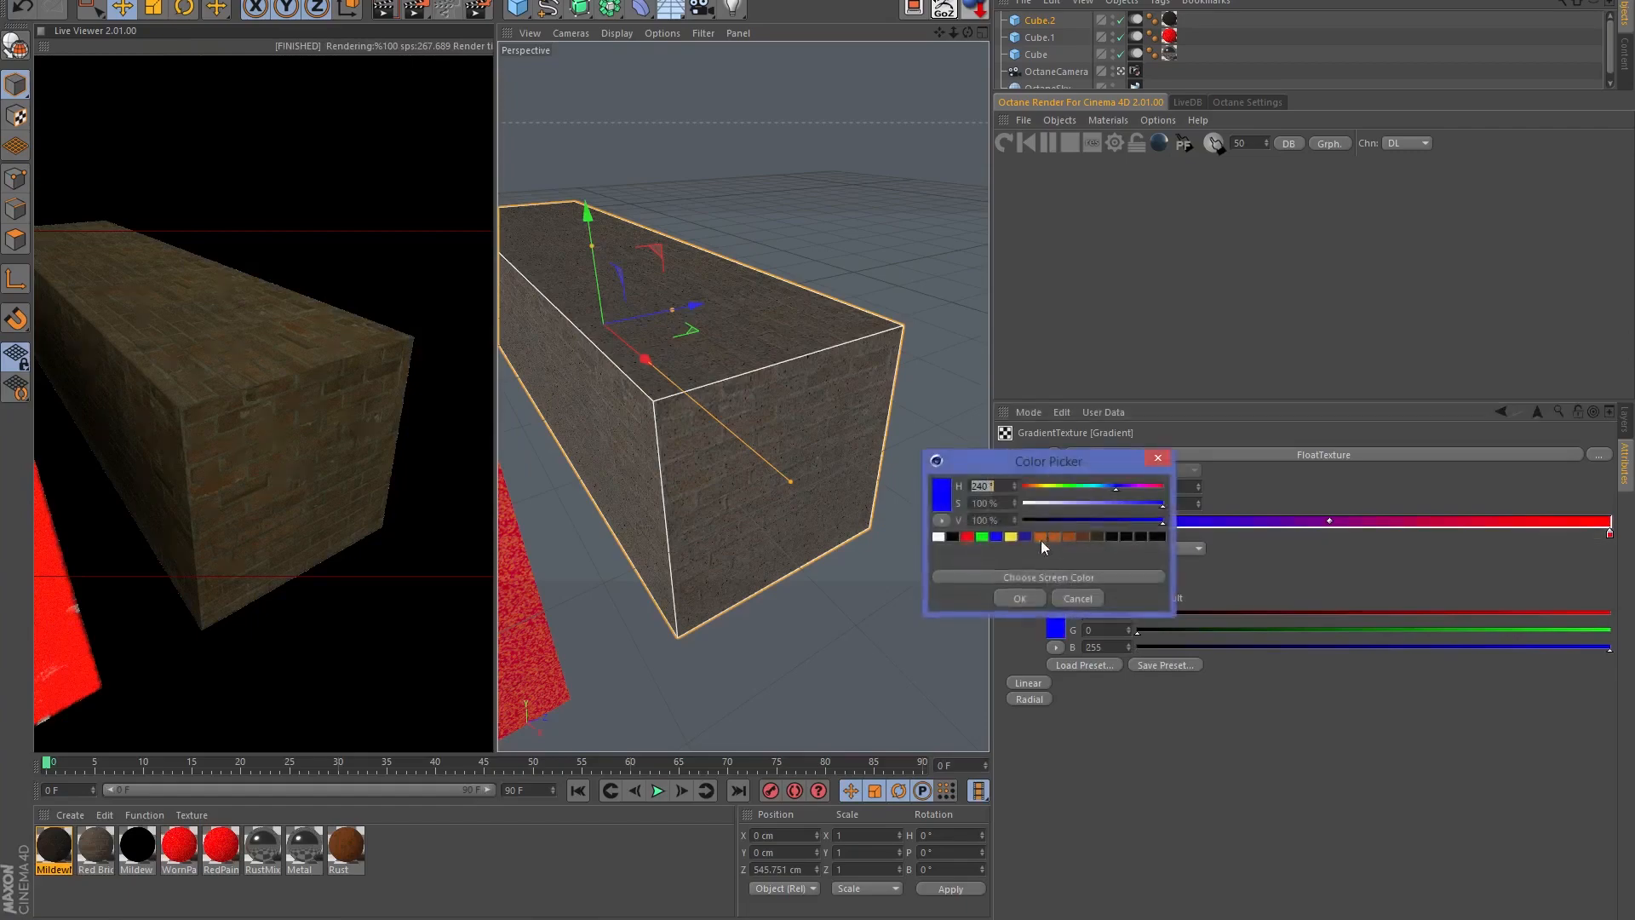
left_click(957, 536)
left_click(1019, 599)
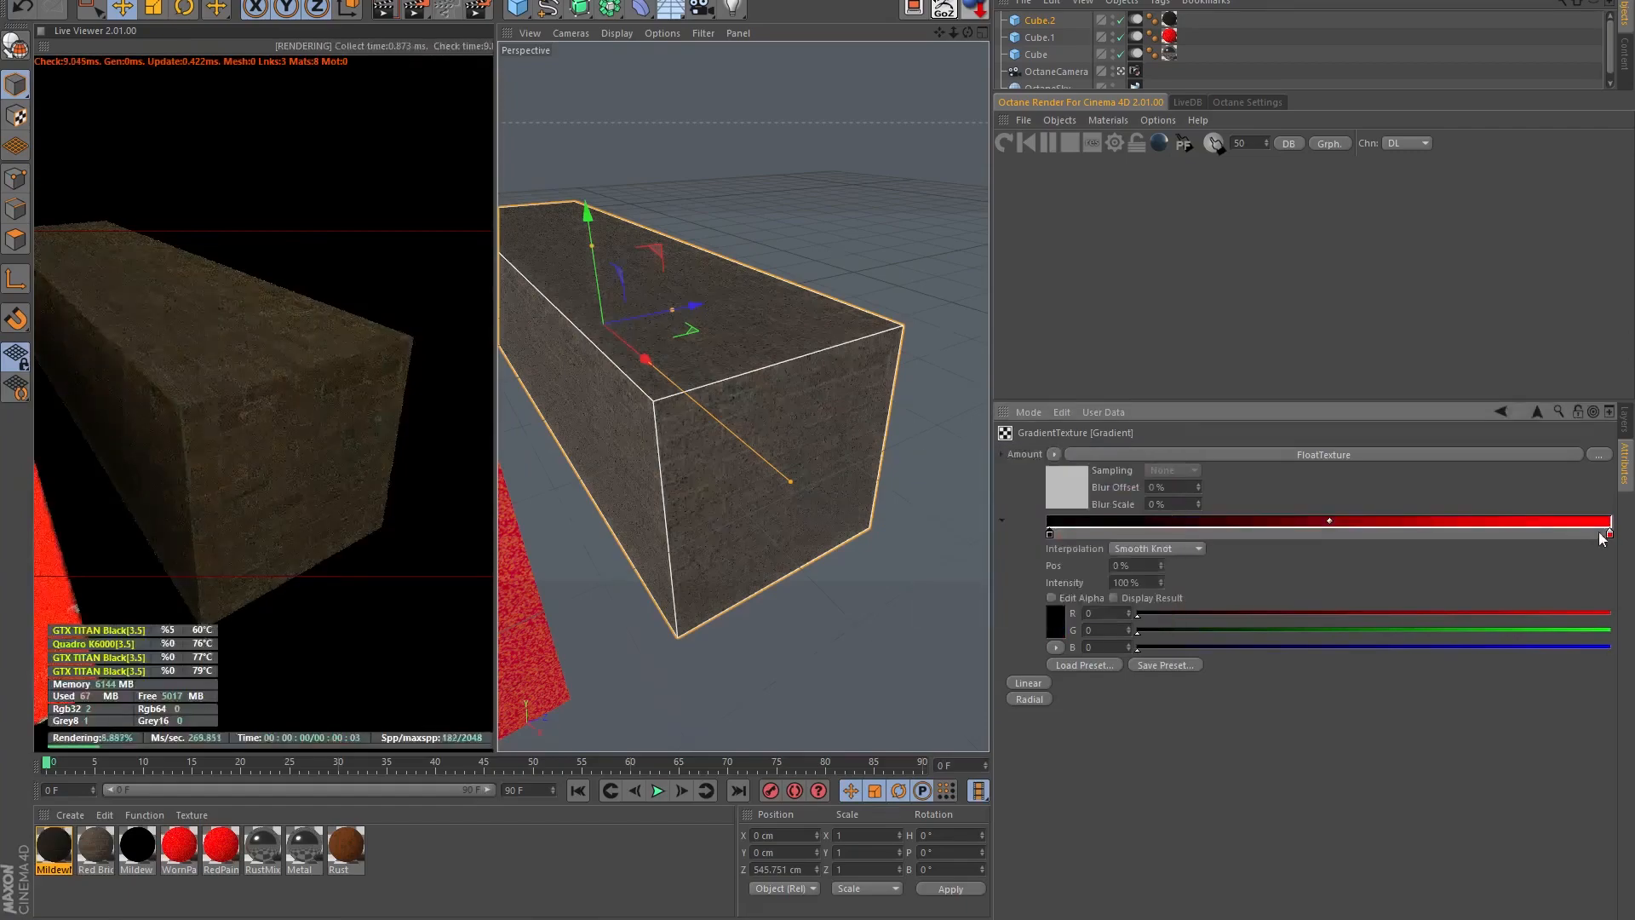
double_click(1610, 535)
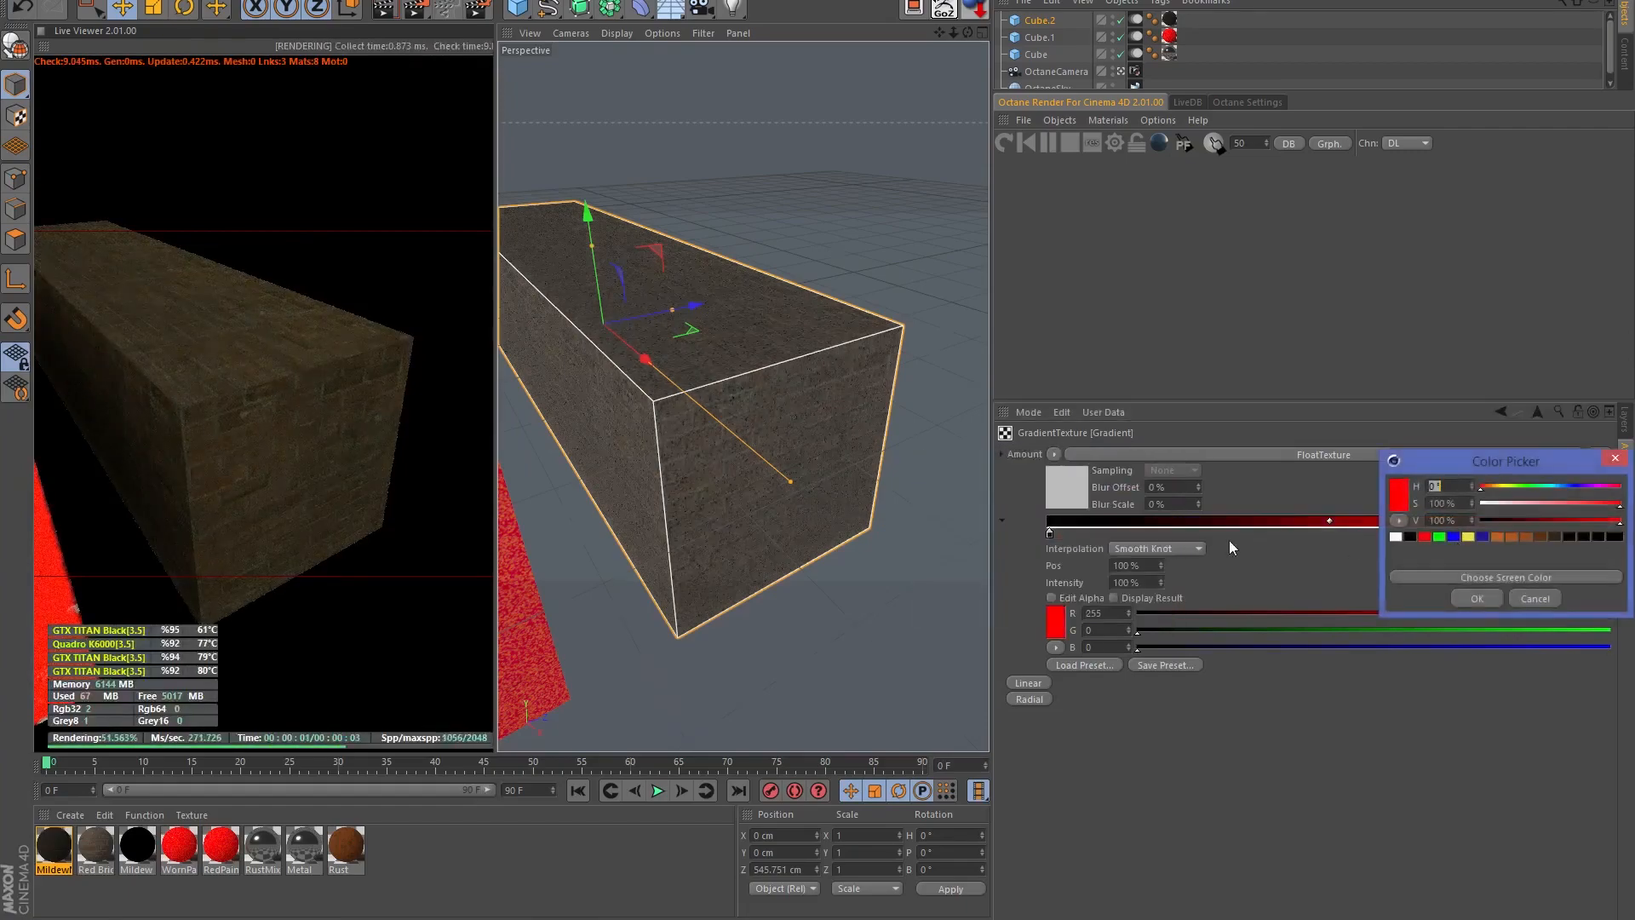
left_click(1396, 537)
left_click(1478, 598)
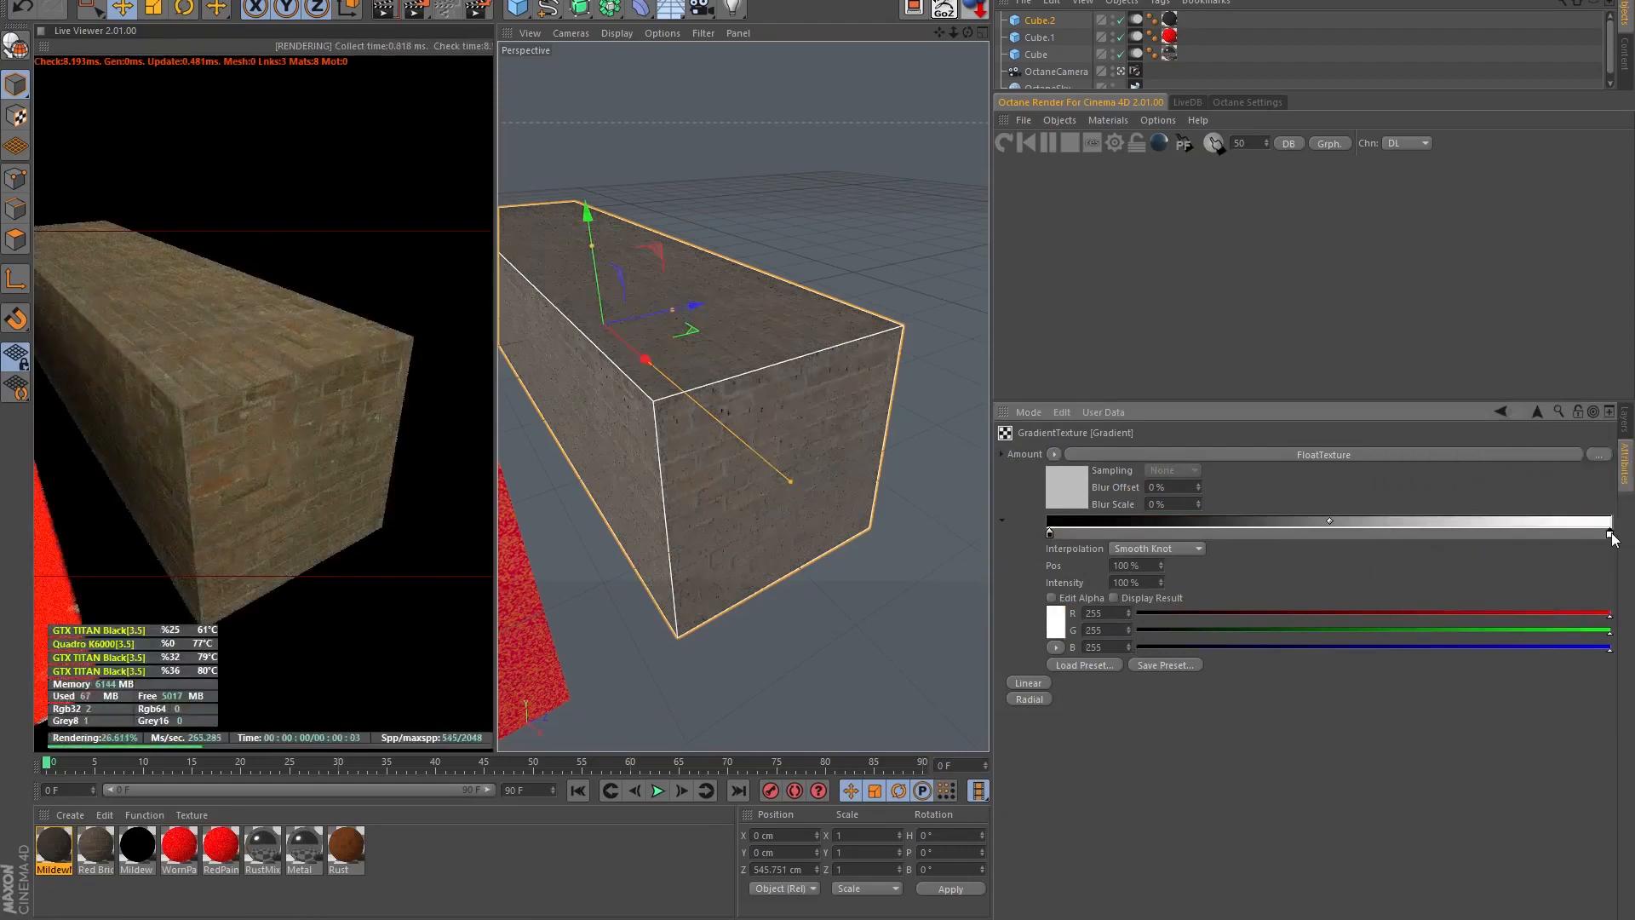
left_click_drag(1610, 534, 1174, 532)
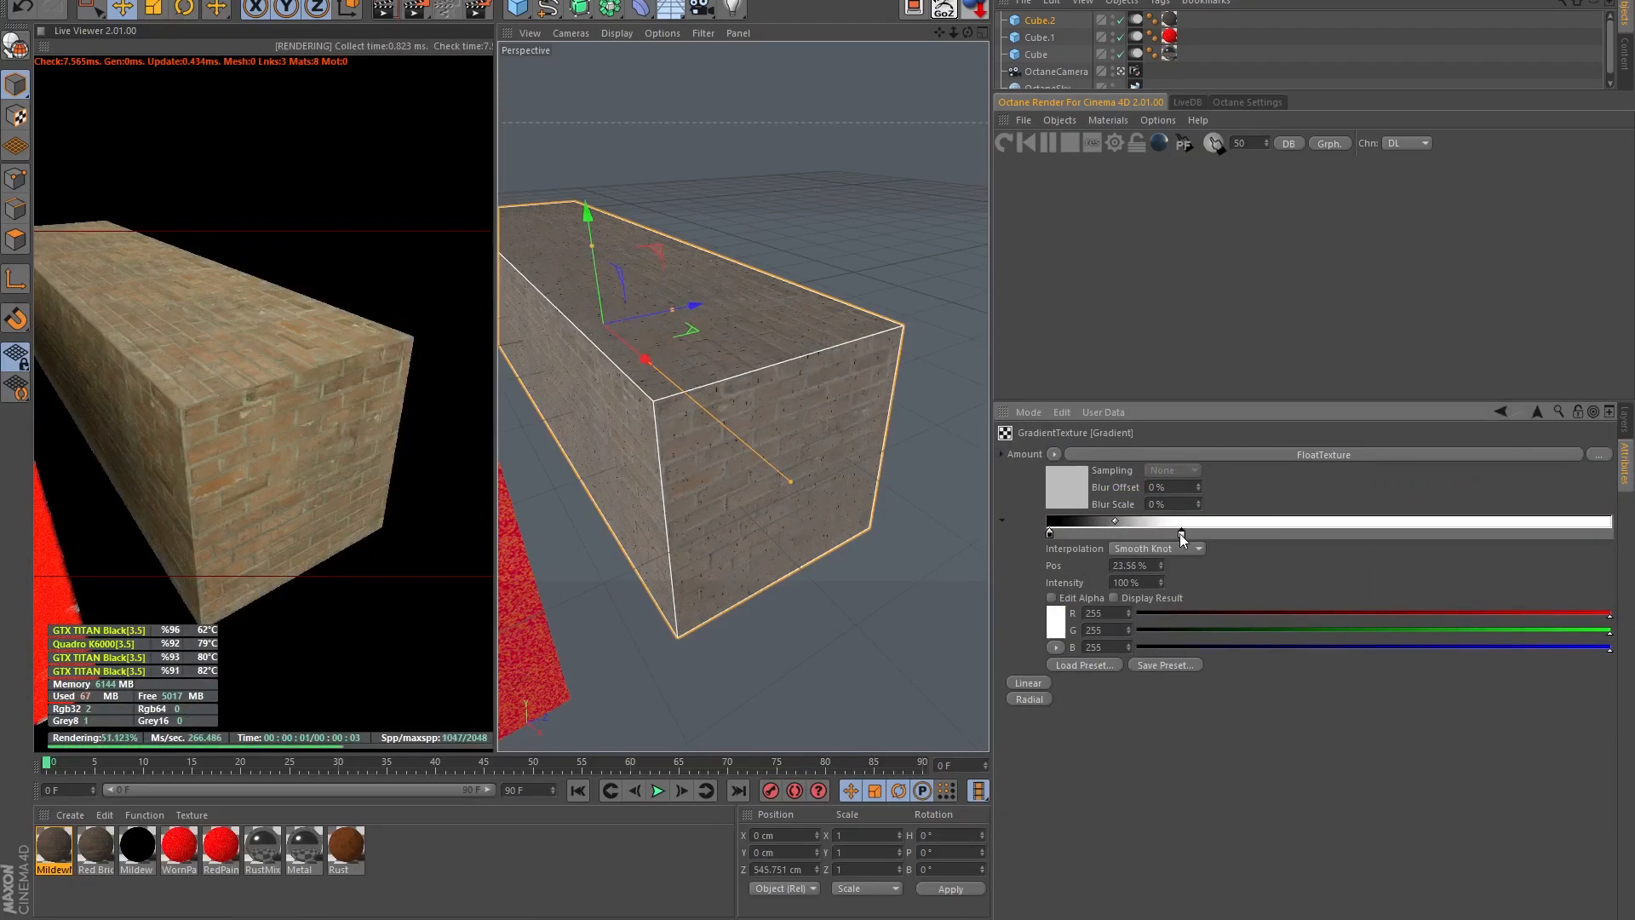
left_click_drag(1182, 538, 1178, 535)
- Load an Octane Turbulence texture into the Gradient's Amount
left_click(1056, 454)
mouse_move(1126, 317)
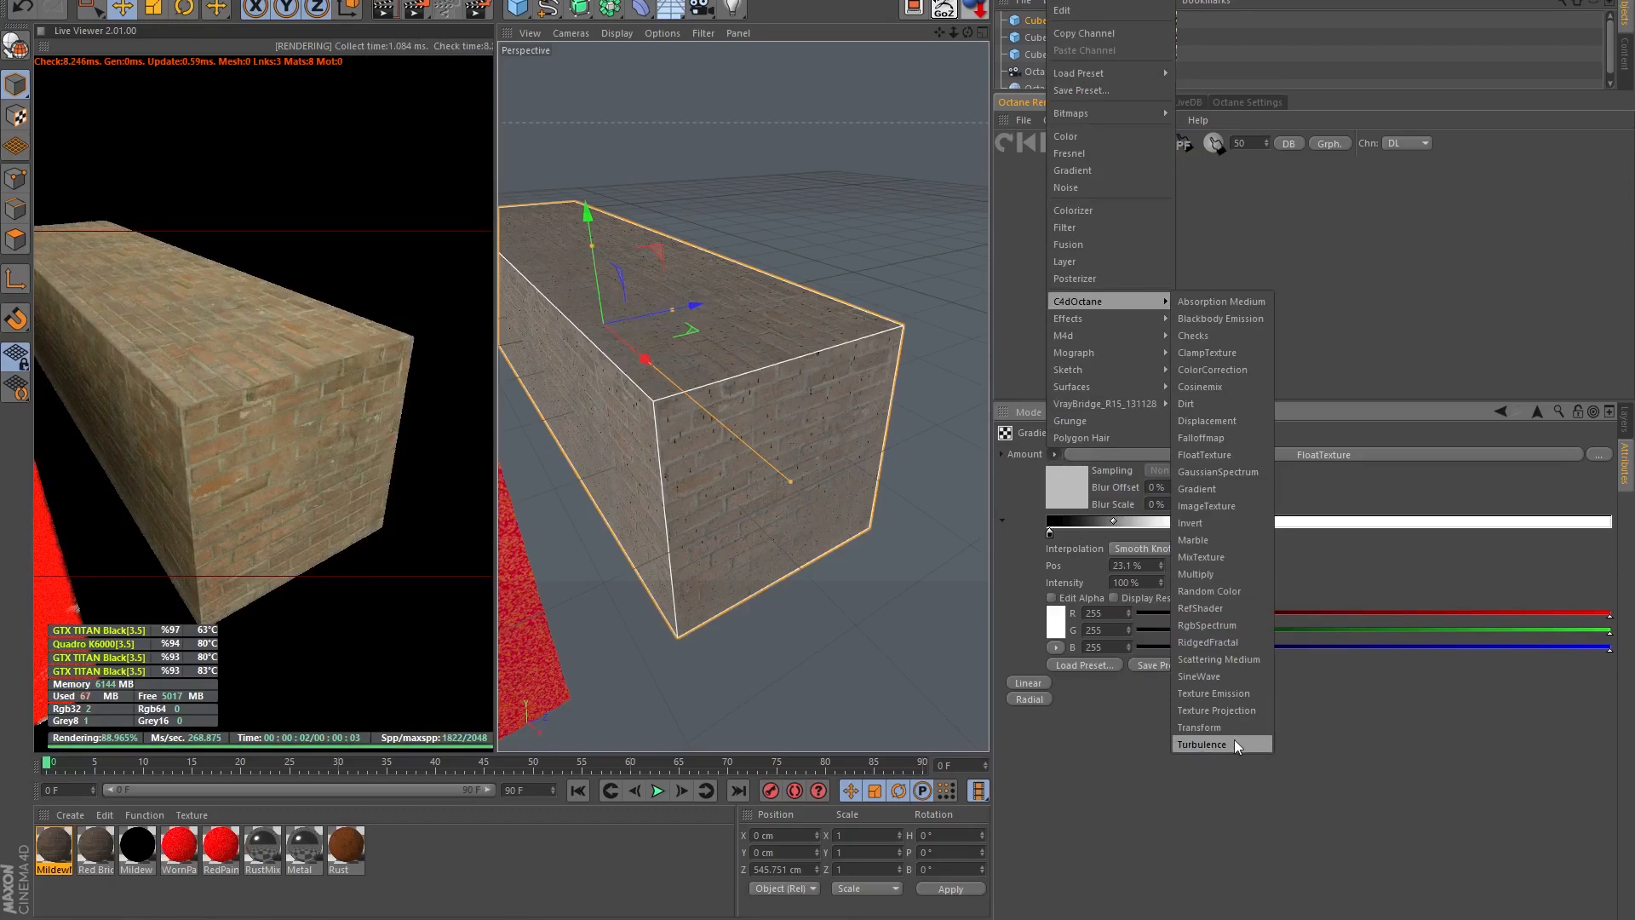
left_click(1234, 743)
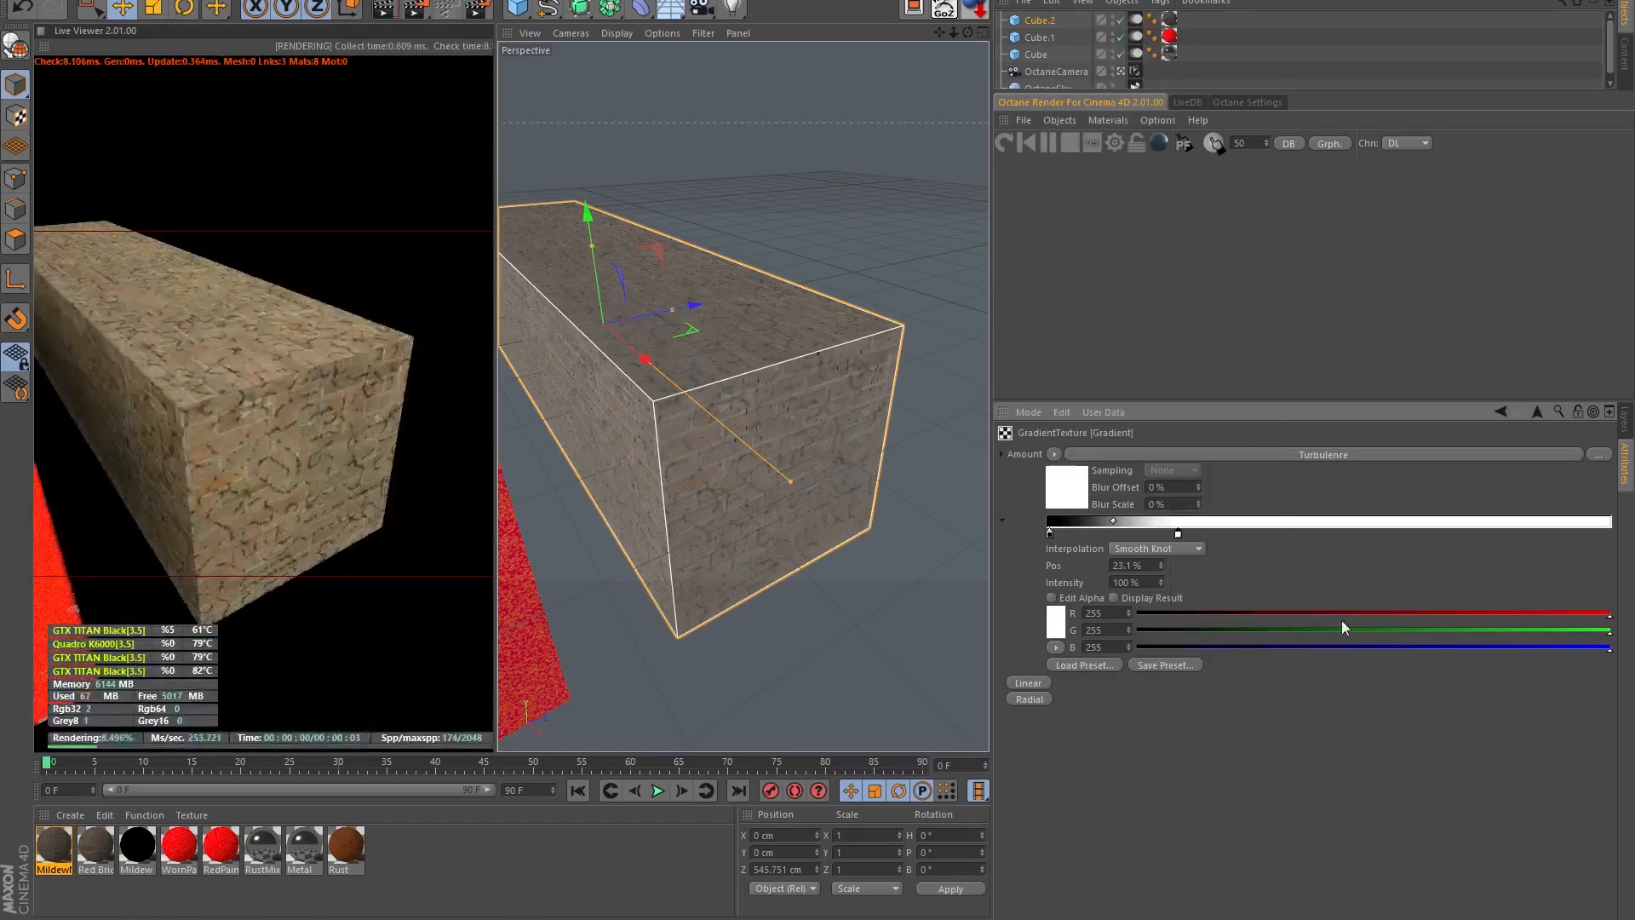
- Load an Octane Dirt texture into the Turbulence's Power and enable Invert Normal on it
left_click(1255, 453)
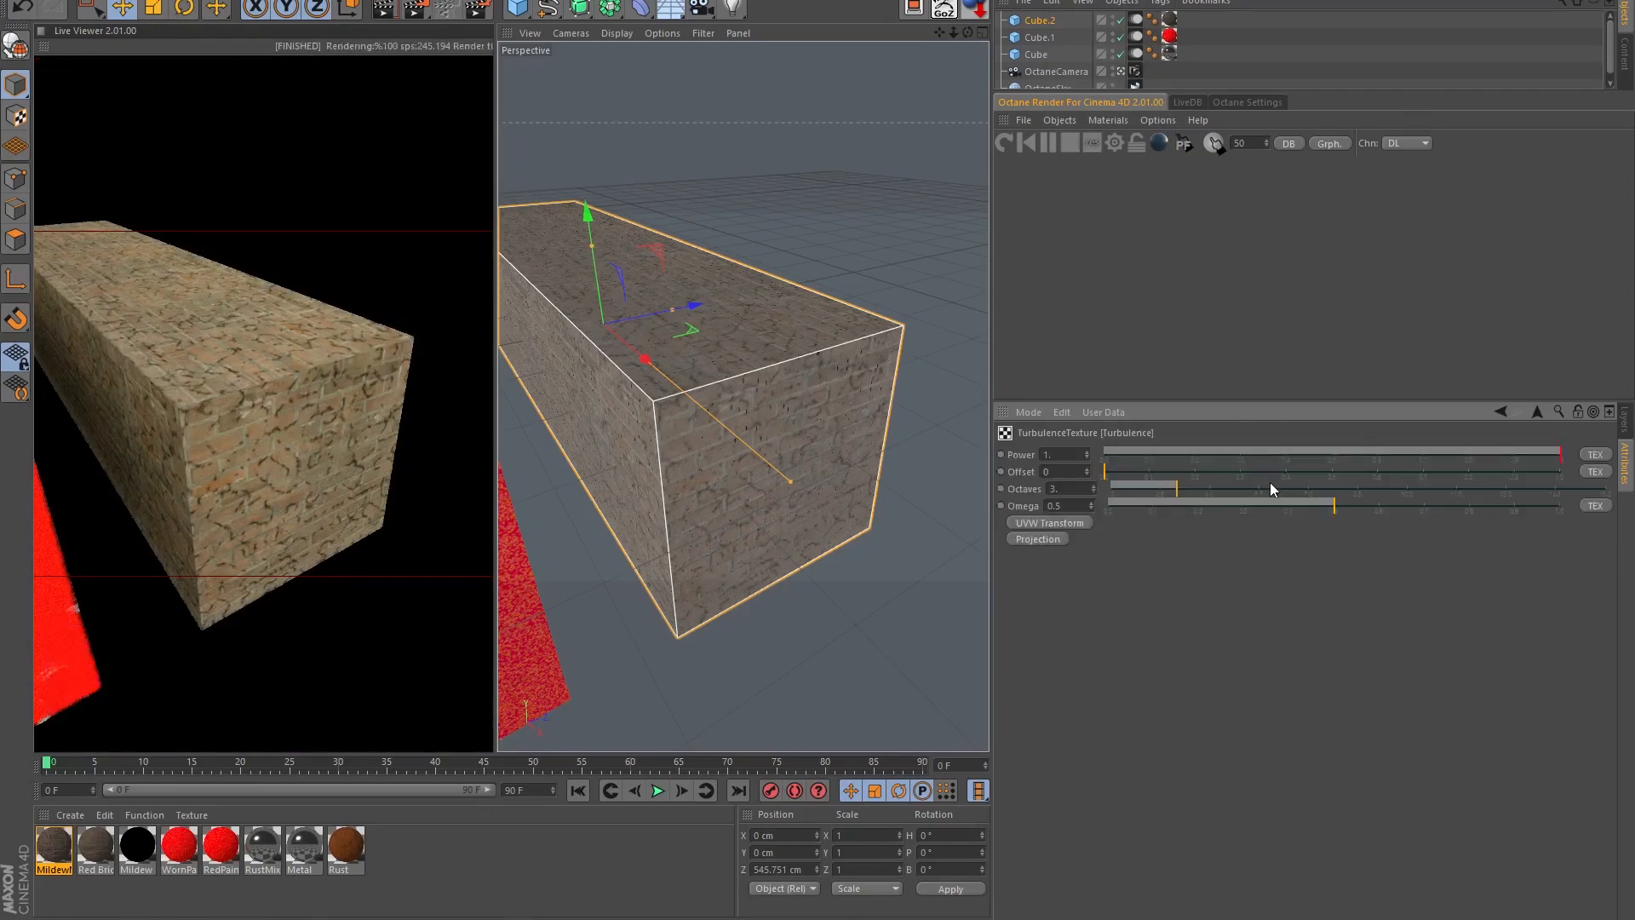
left_click(1596, 454)
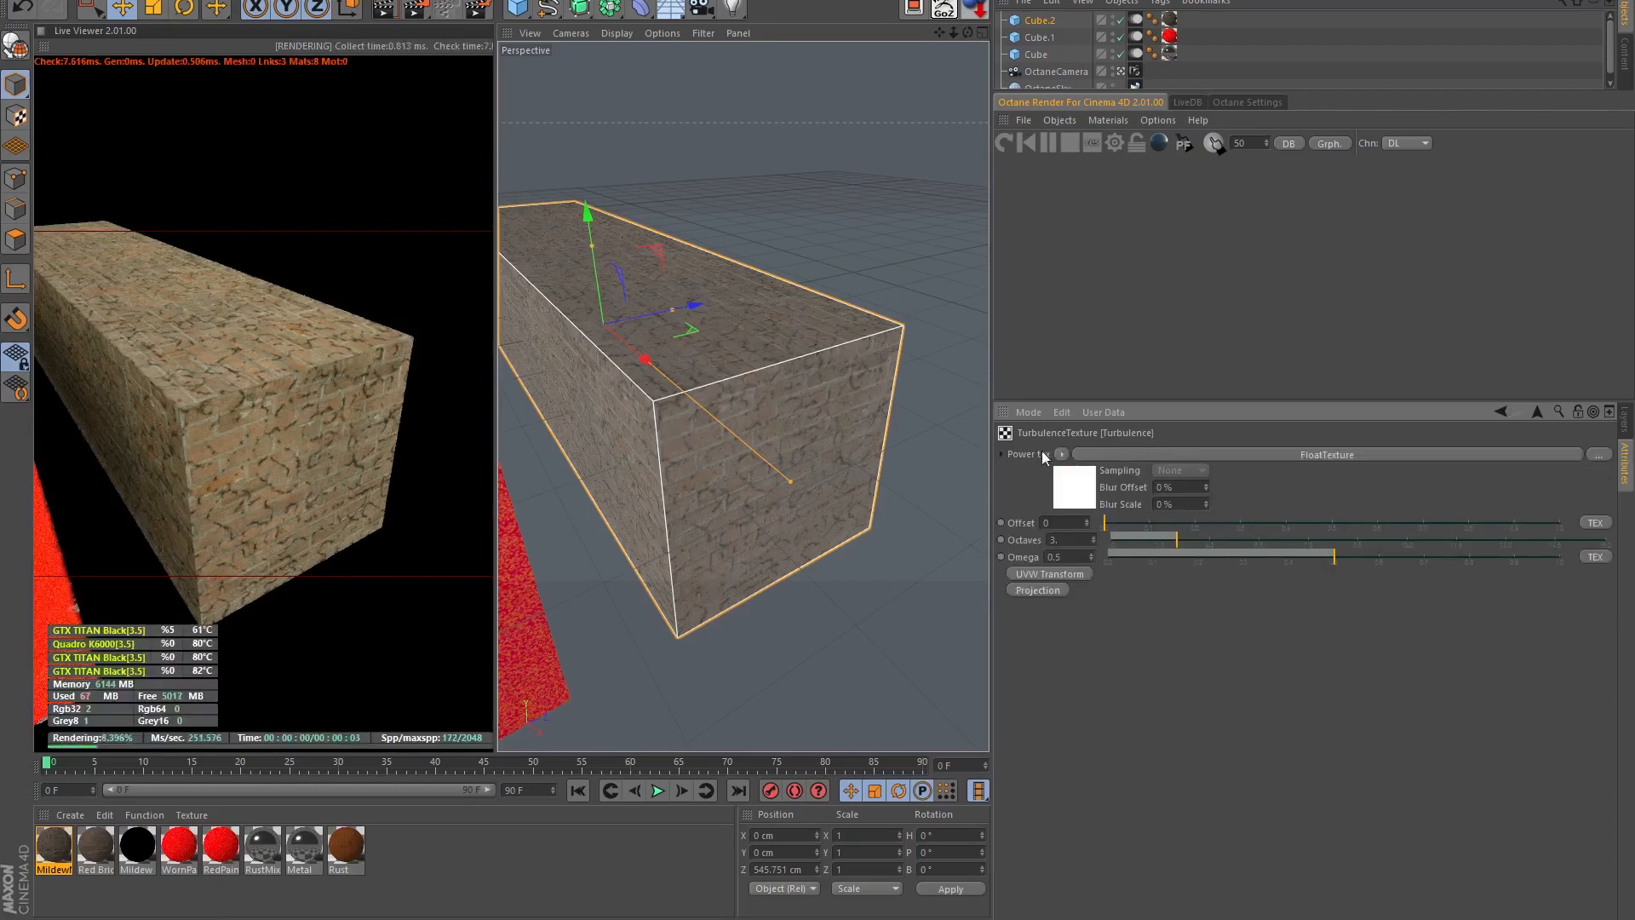
left_click(1062, 454)
mouse_move(1121, 304)
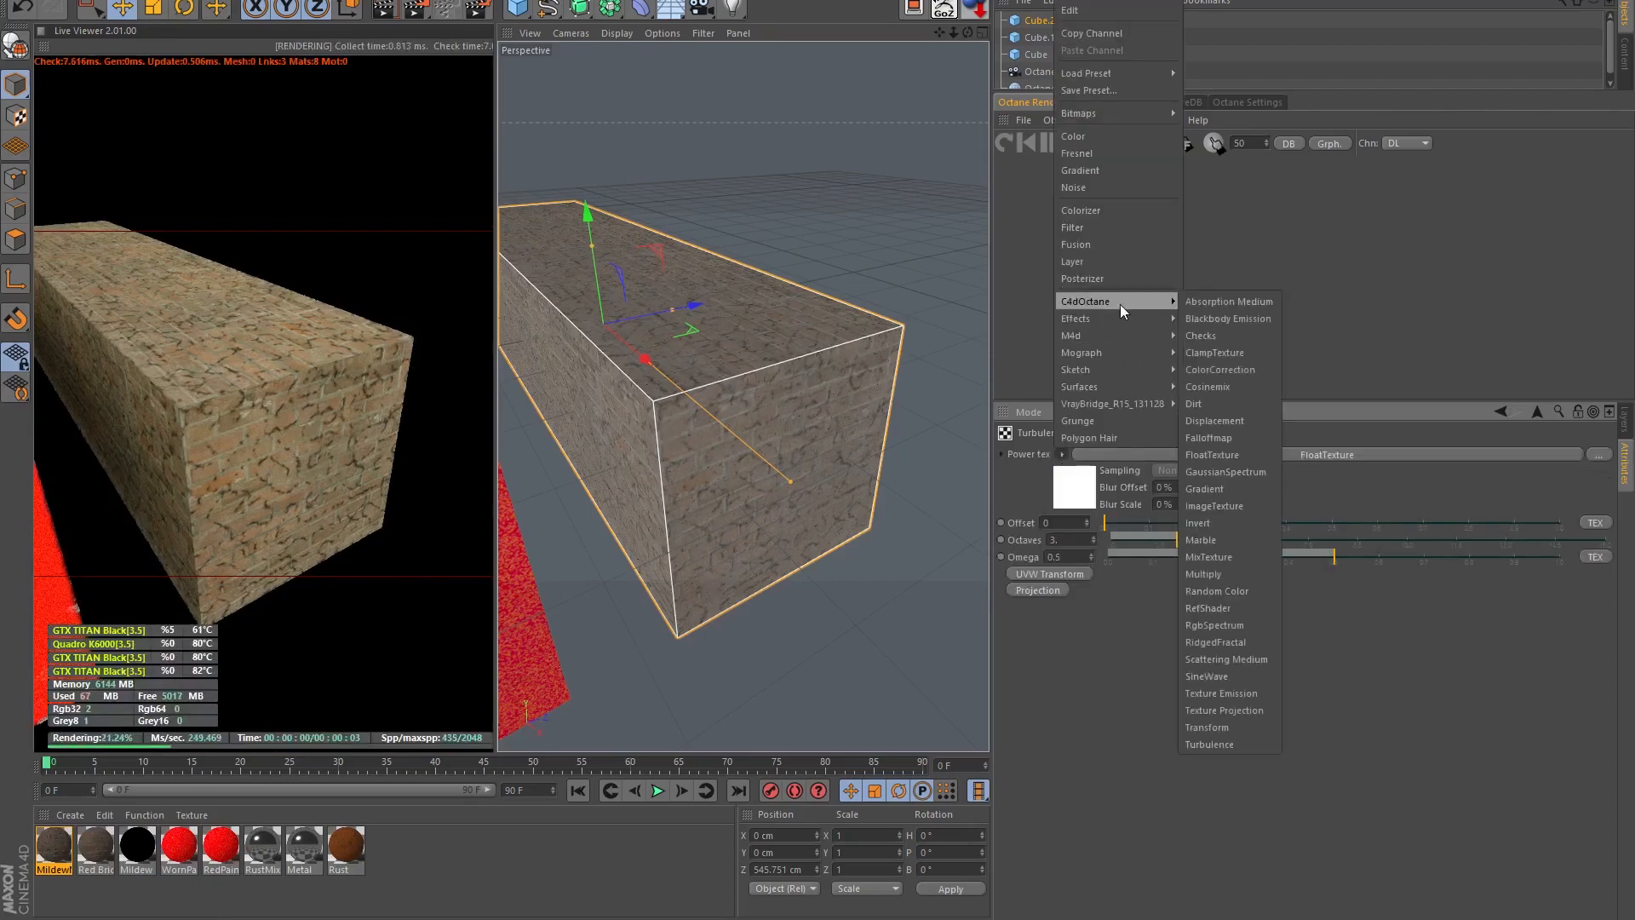
left_click(1242, 402)
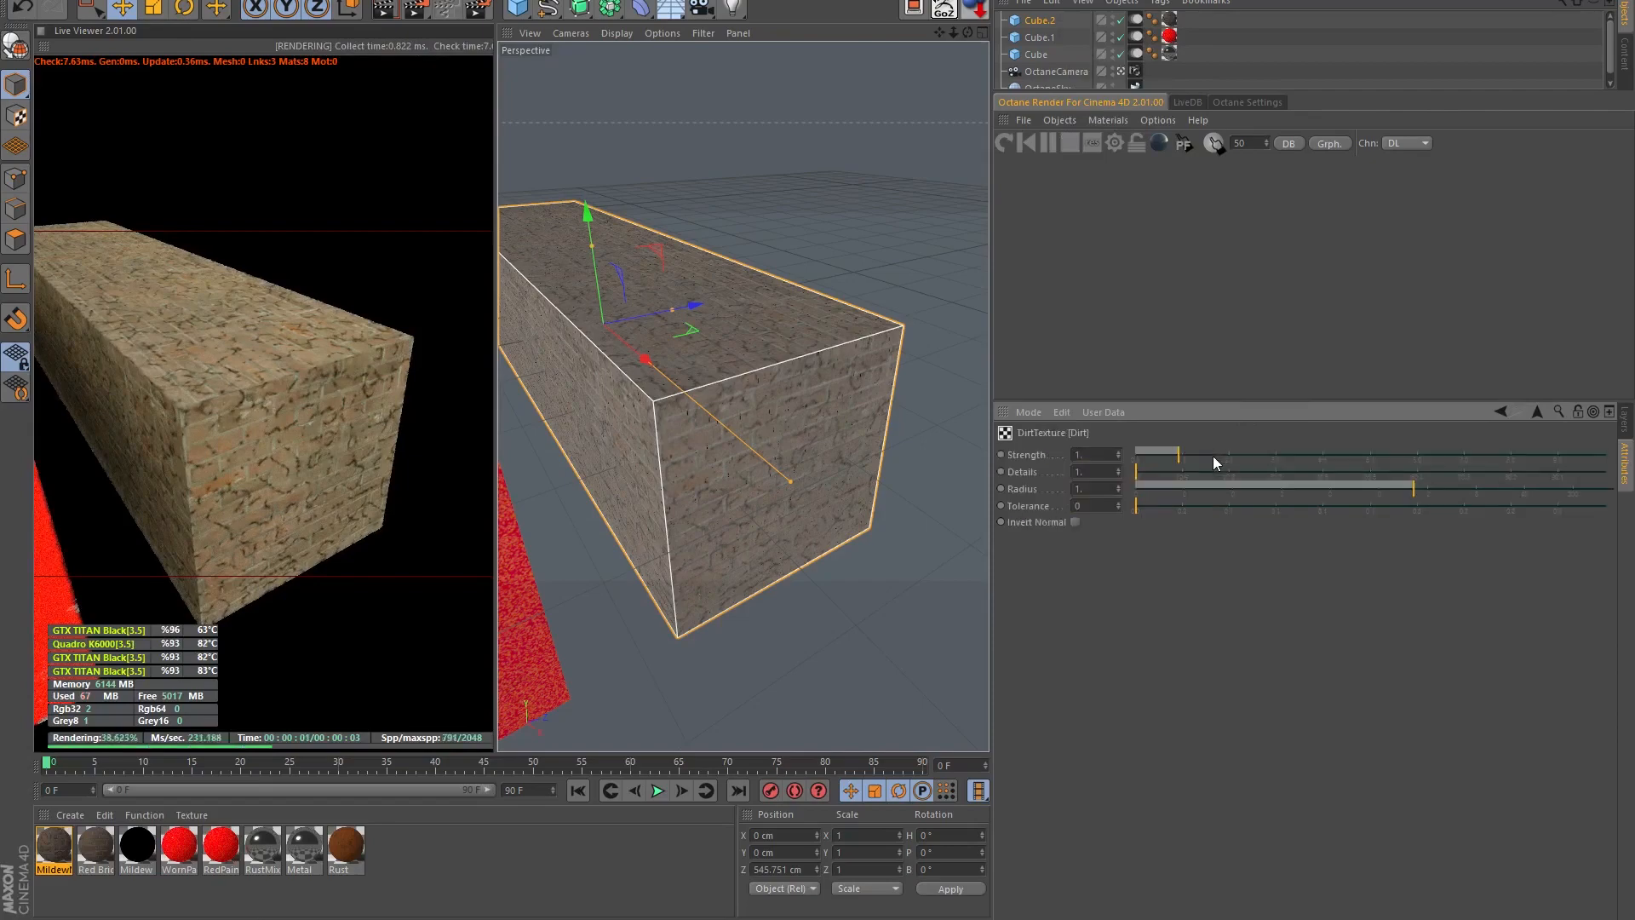
left_click(1074, 521)
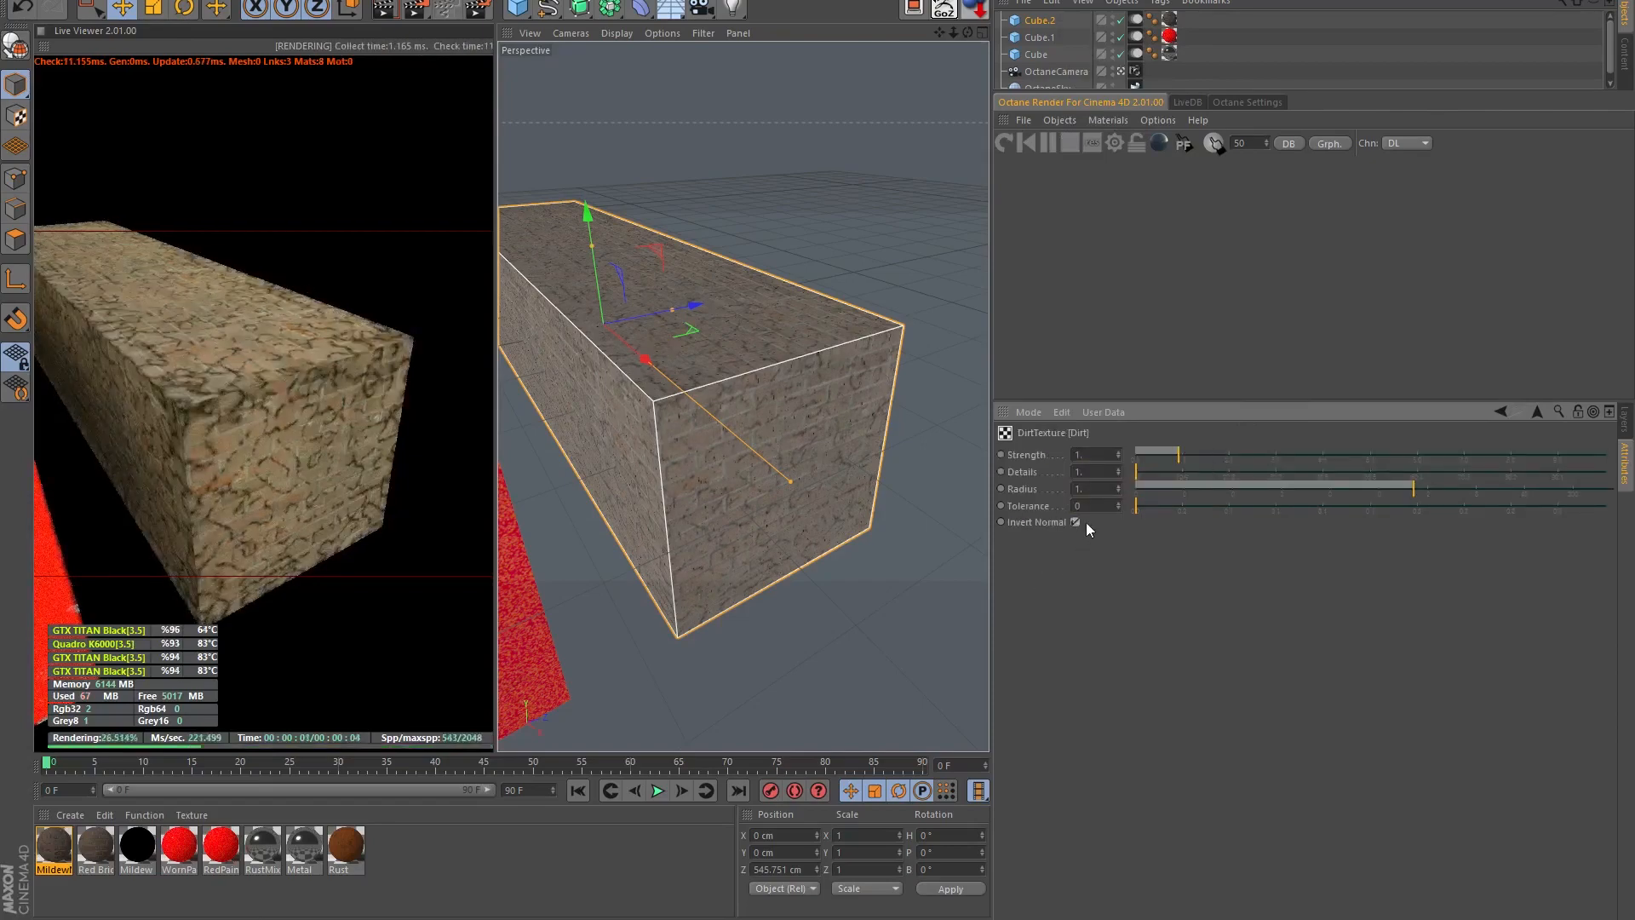
- Set the Dirt's Strength to about 4.14 and Radius to about 0.26, and the Turbulence's Octaves to 11 and Omega to about 0.465
left_click_drag(1179, 448, 1327, 462)
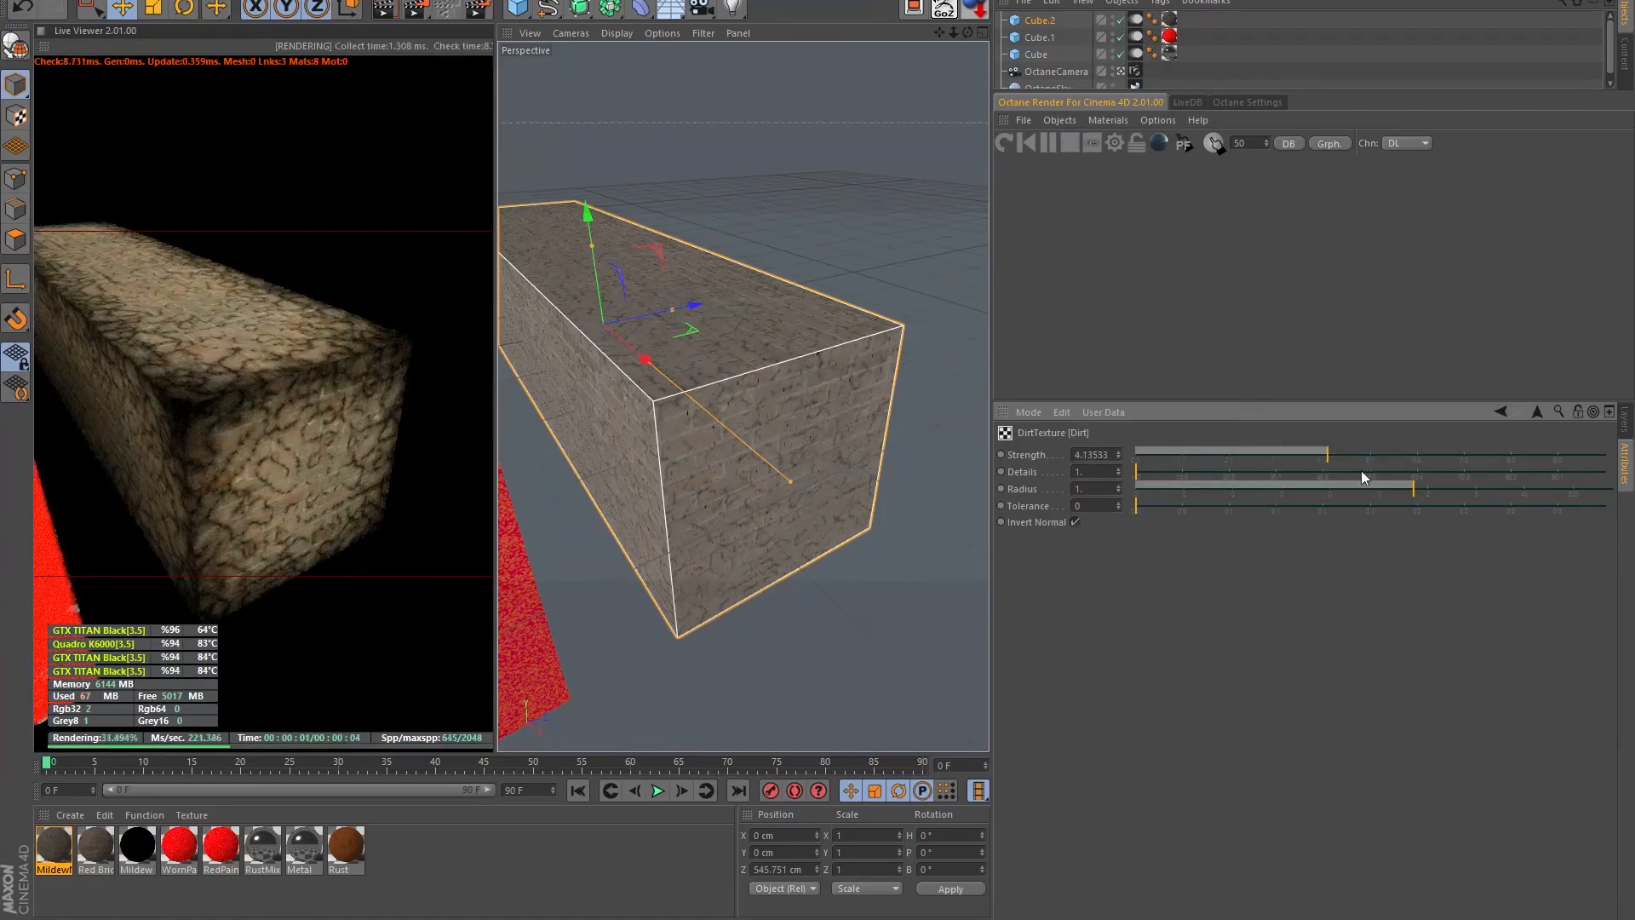
left_click_drag(1407, 487, 1374, 469)
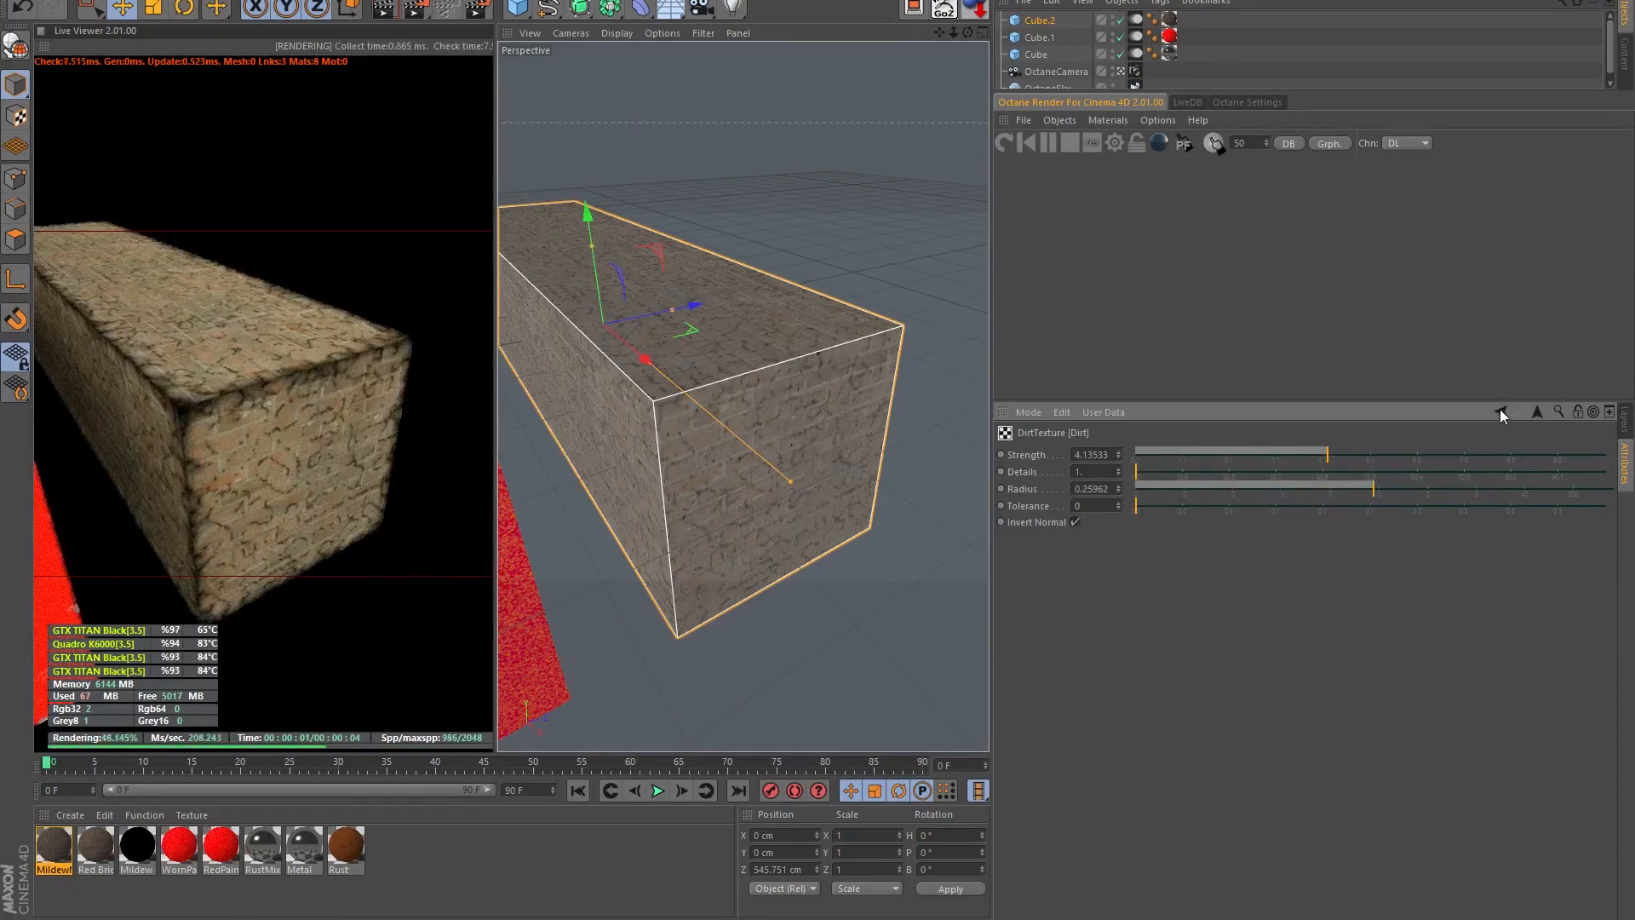
left_click(1538, 412)
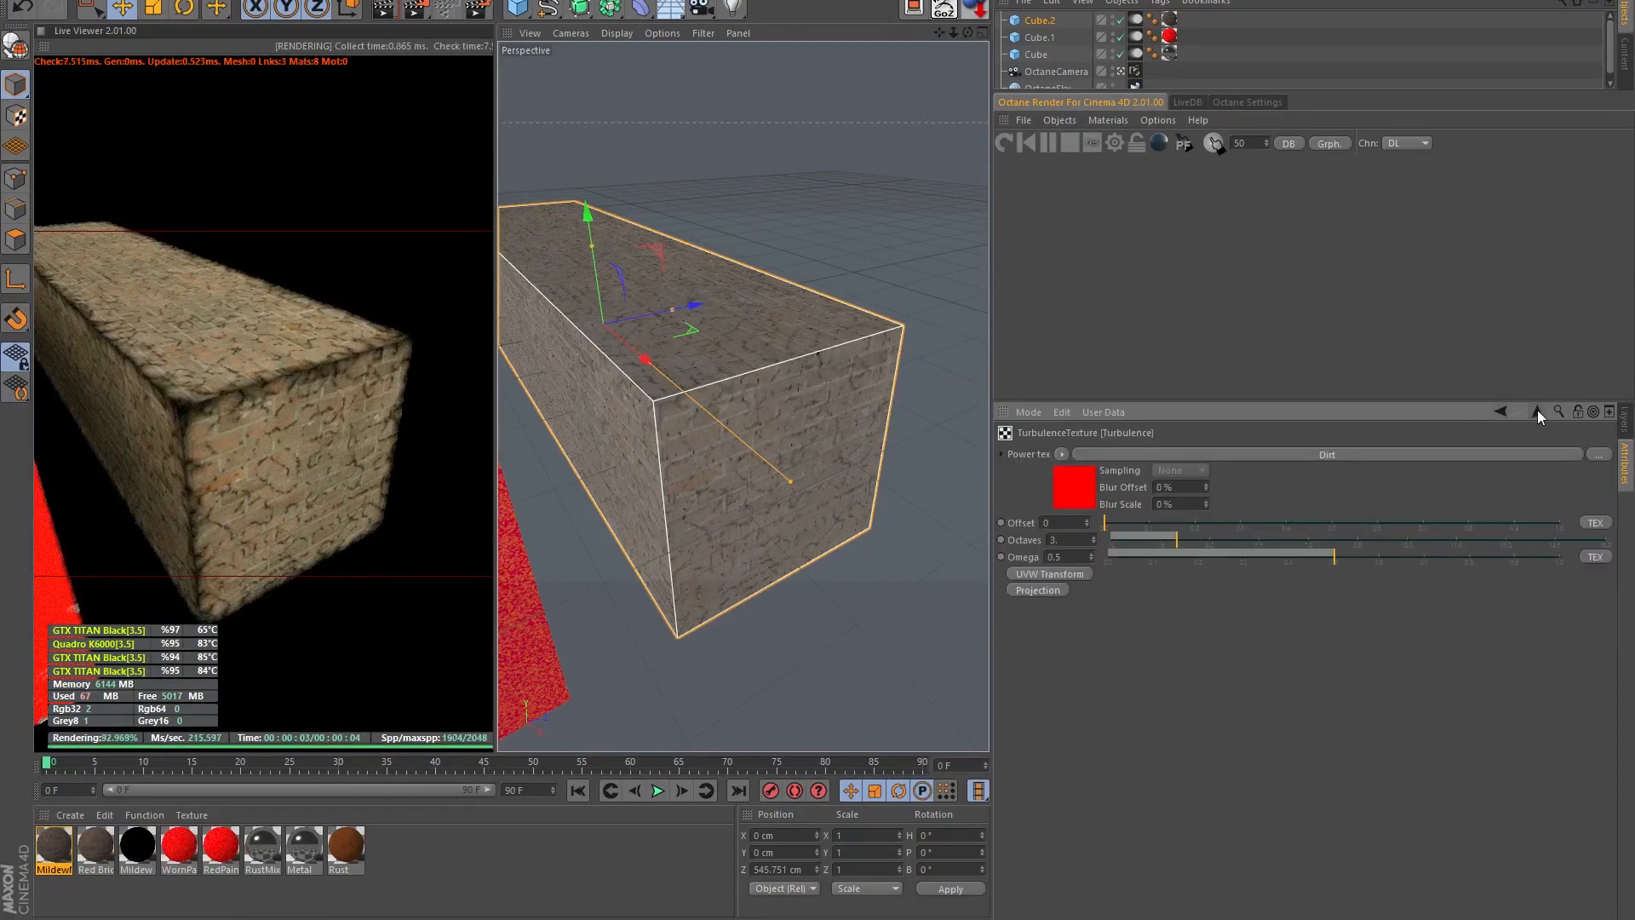
mouse_move(1176, 538)
left_mouse_down()
mouse_move(1540, 535)
mouse_move(1380, 559)
mouse_move(1496, 564)
mouse_move(1265, 567)
mouse_move(1318, 564)
left_mouse_up()
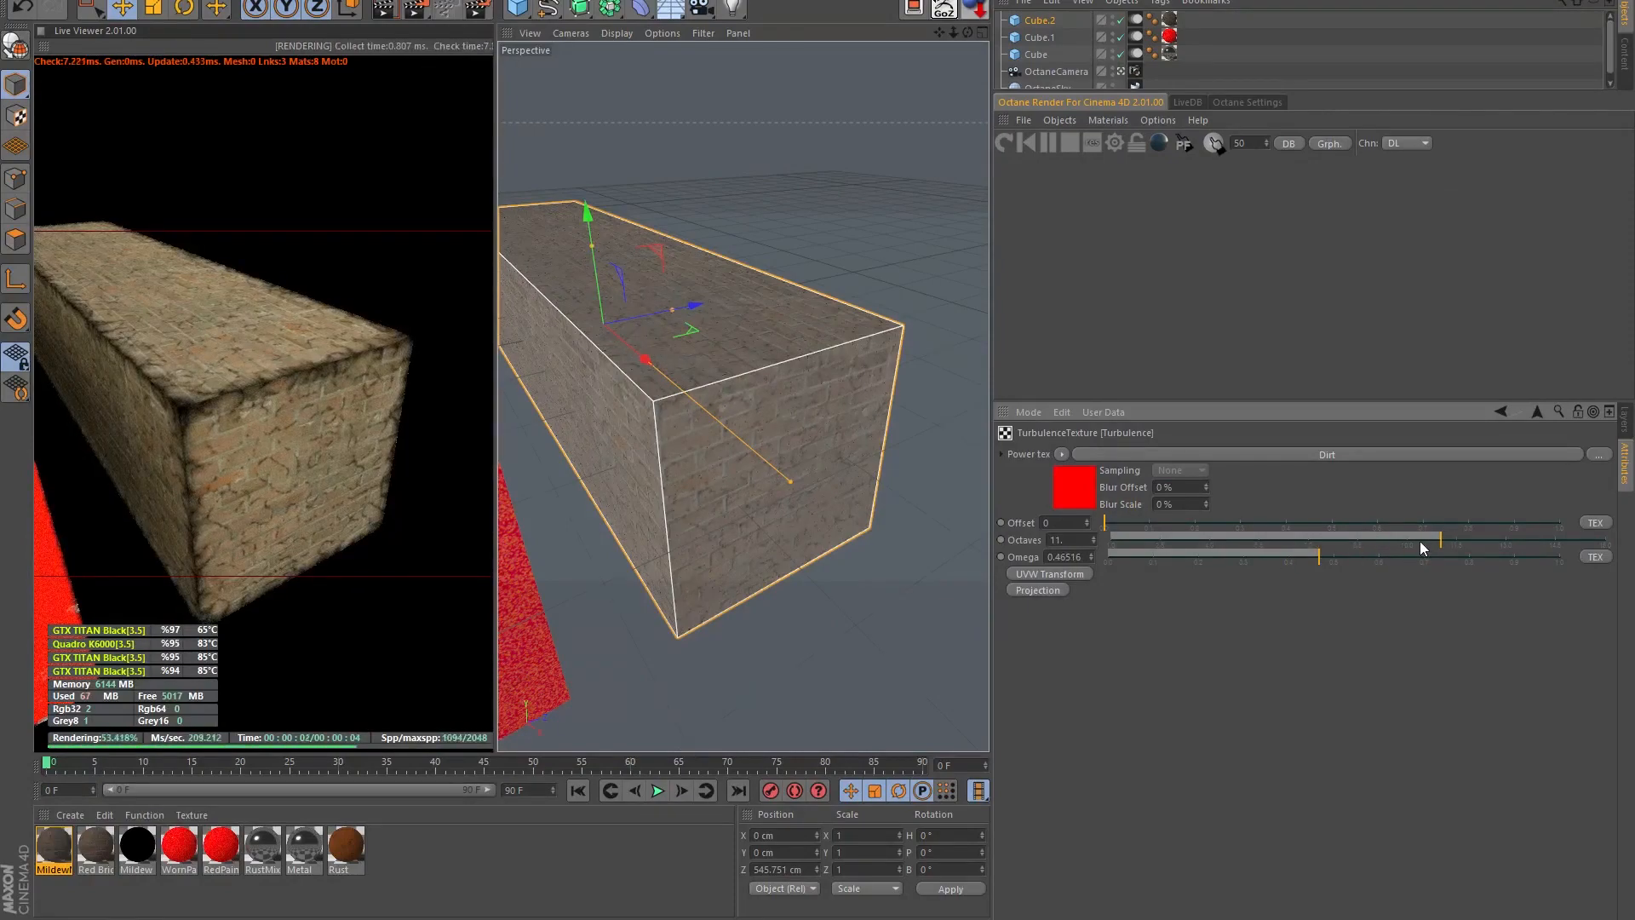
- Try the gradient's white knot at about 39 %, leaving no extra knot beside it
left_click(1537, 412)
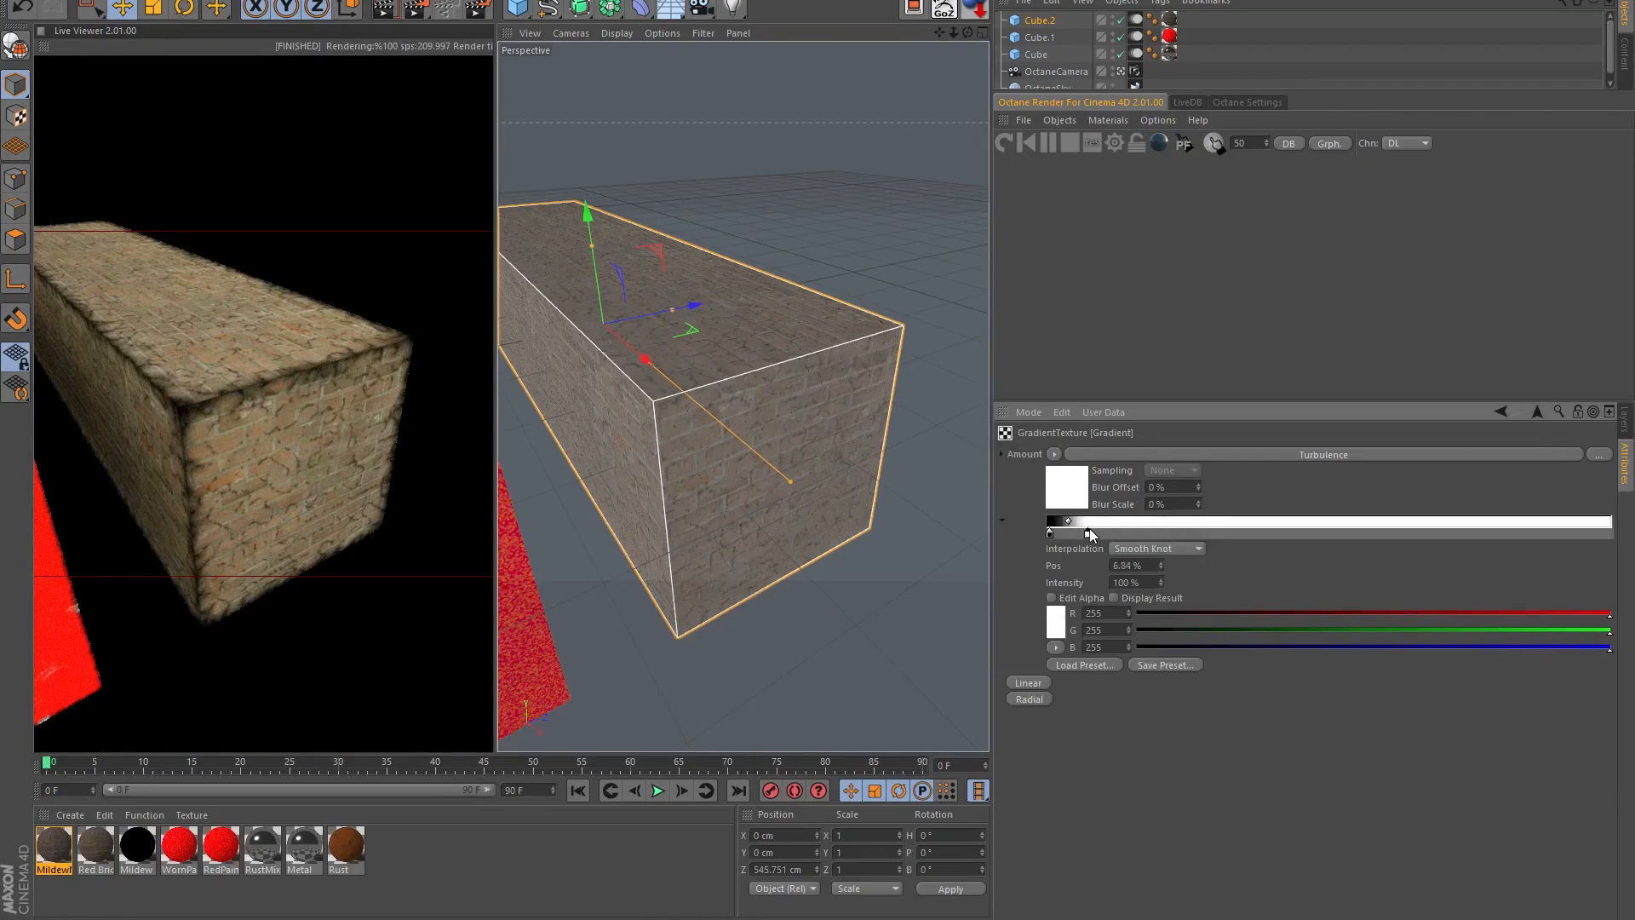
left_click(1178, 535)
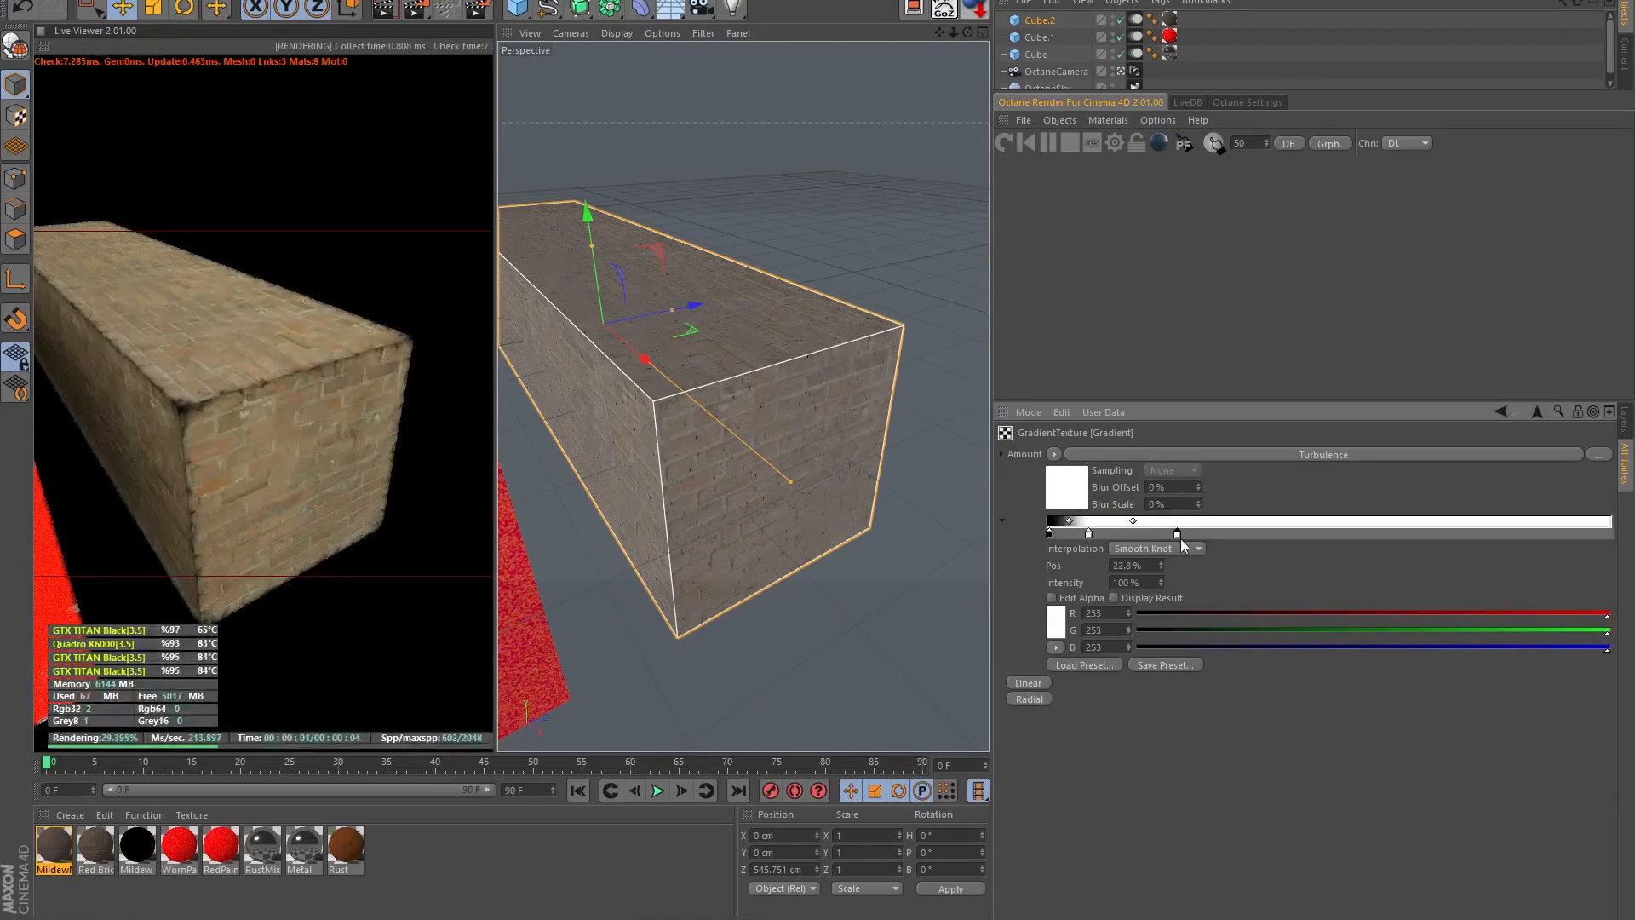
left_click_drag(1182, 545, 1255, 545)
left_click_drag(1096, 534, 1270, 537)
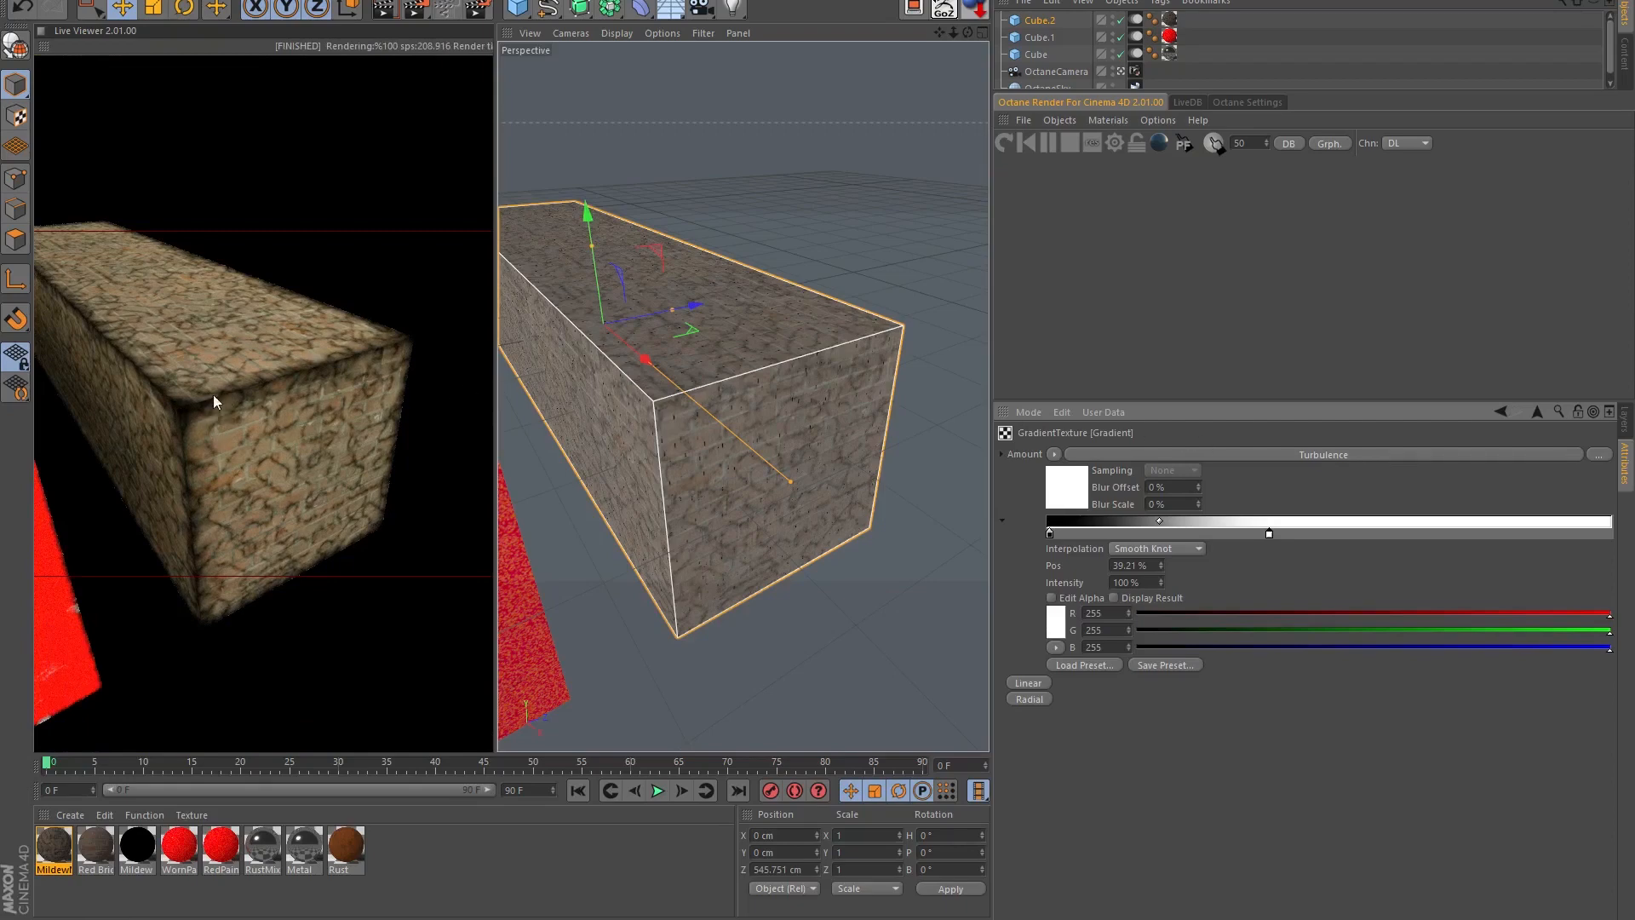
- Add a UVW Transform to the Turbulence and set its S.Y scale to about 14.93 and S.X to about 0.12
left_click(1360, 455)
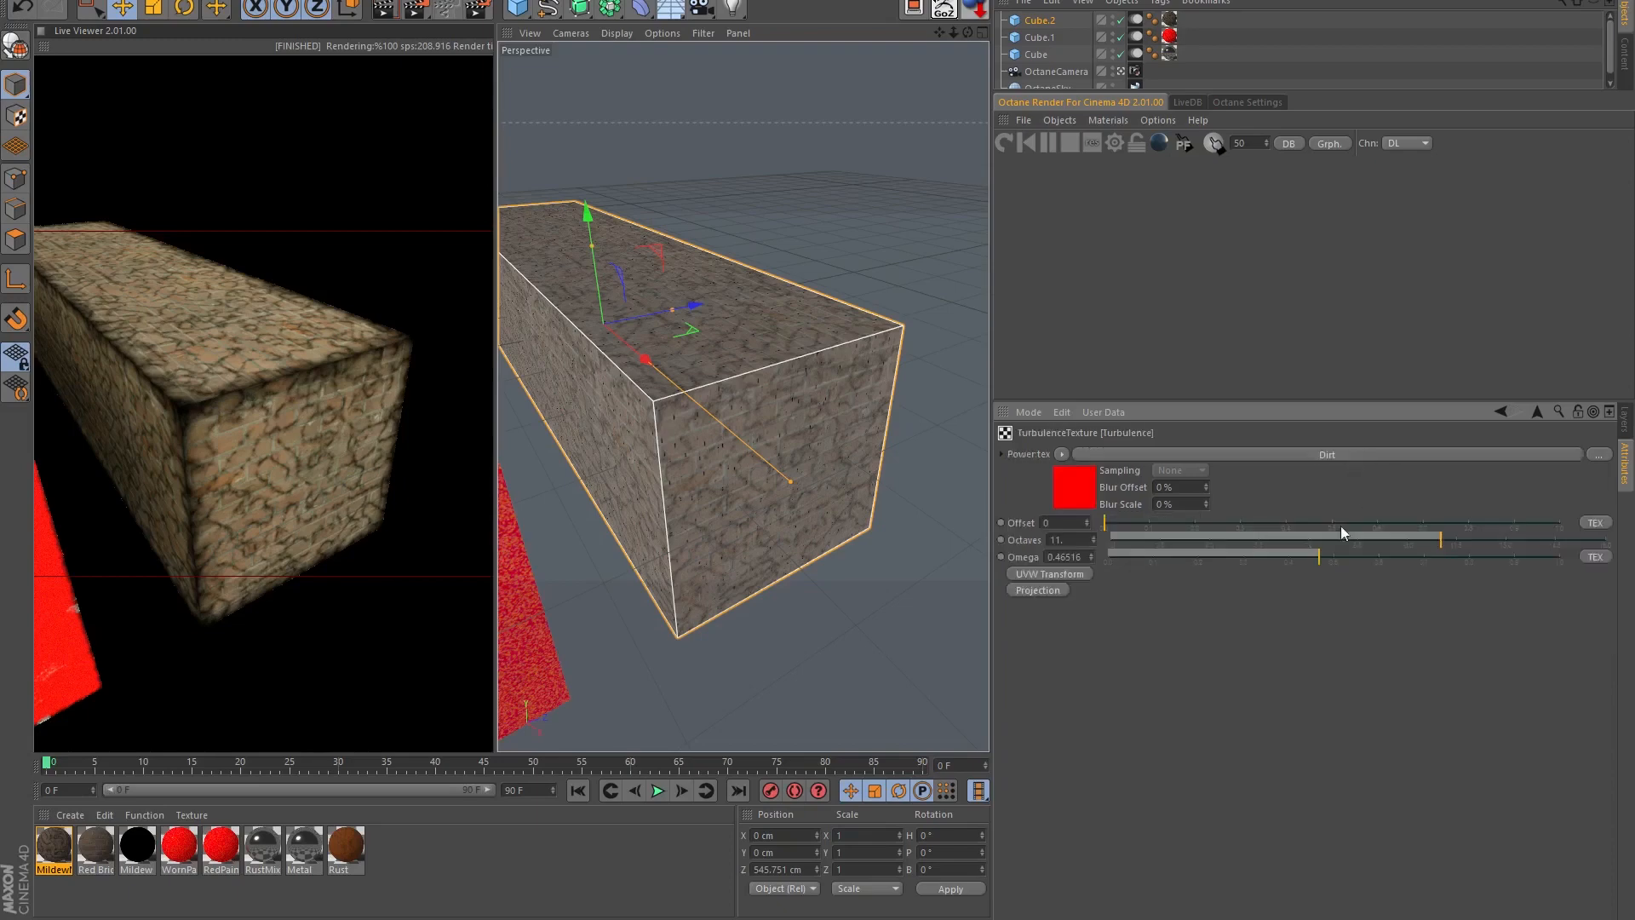
left_click(1049, 575)
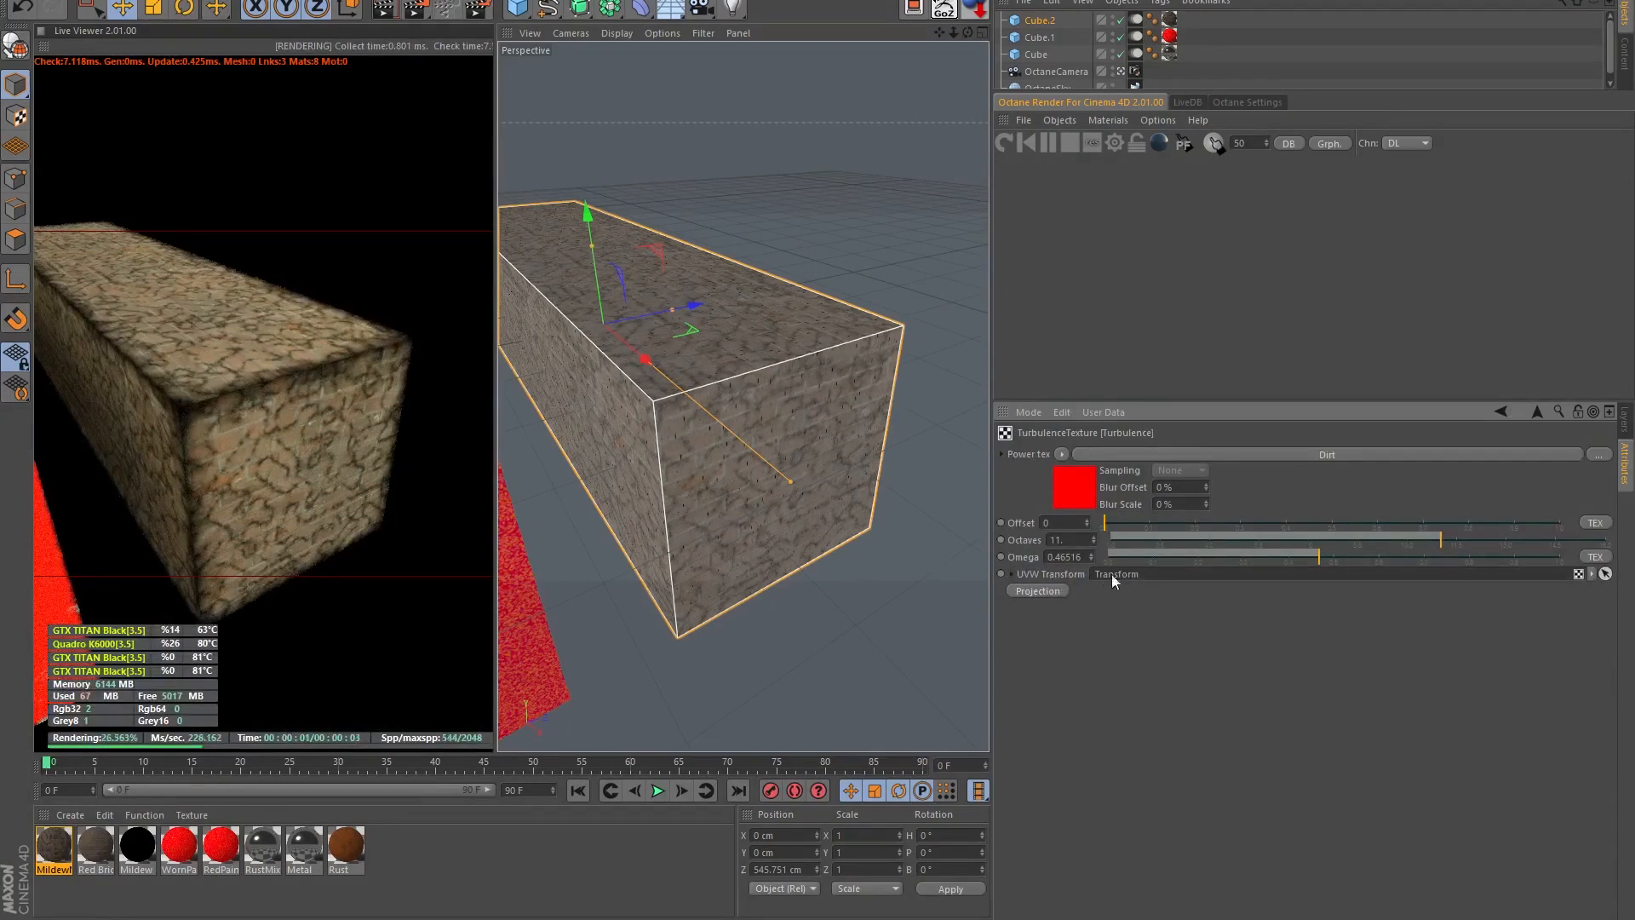
left_click(1140, 574)
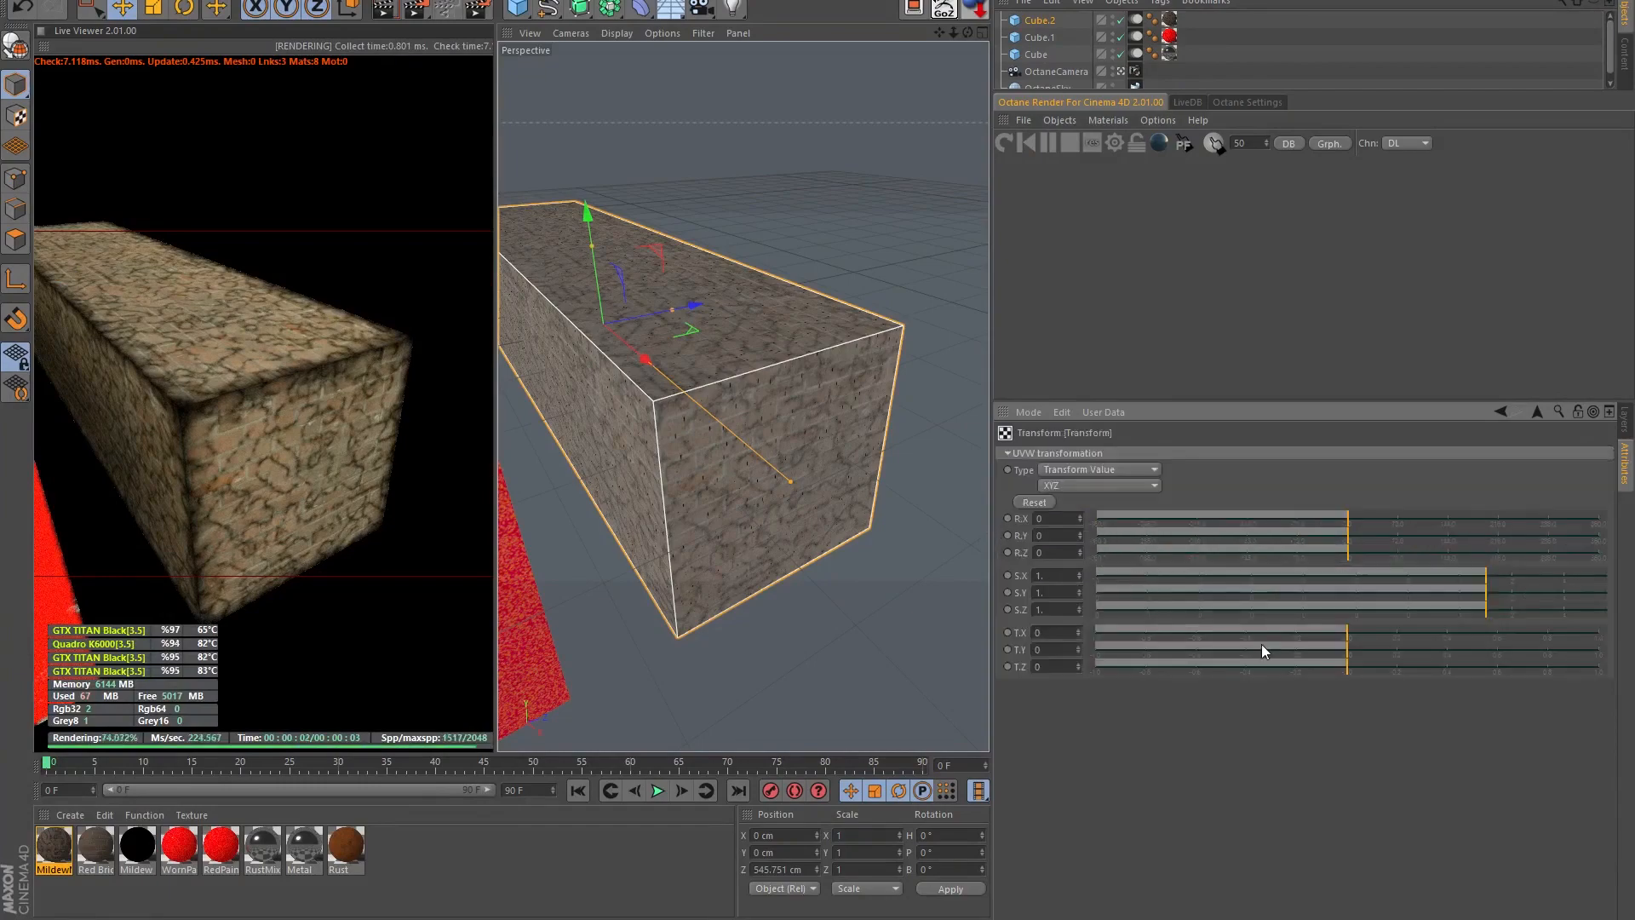
left_click_drag(1482, 590, 1596, 589)
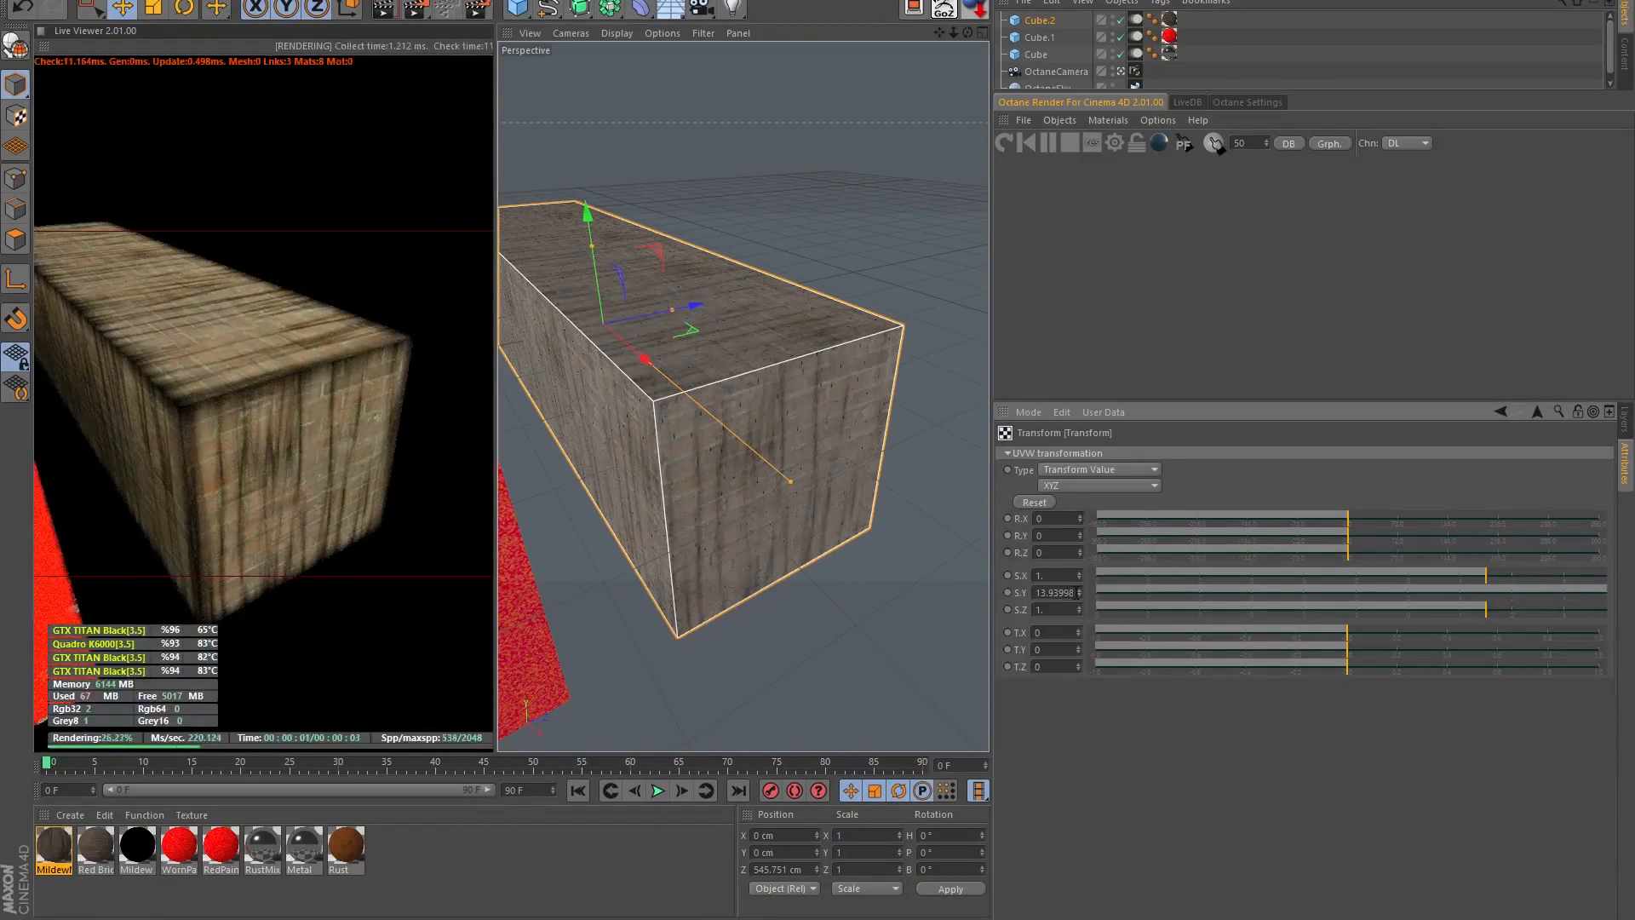
left_click_drag(1079, 592, 1169, 905)
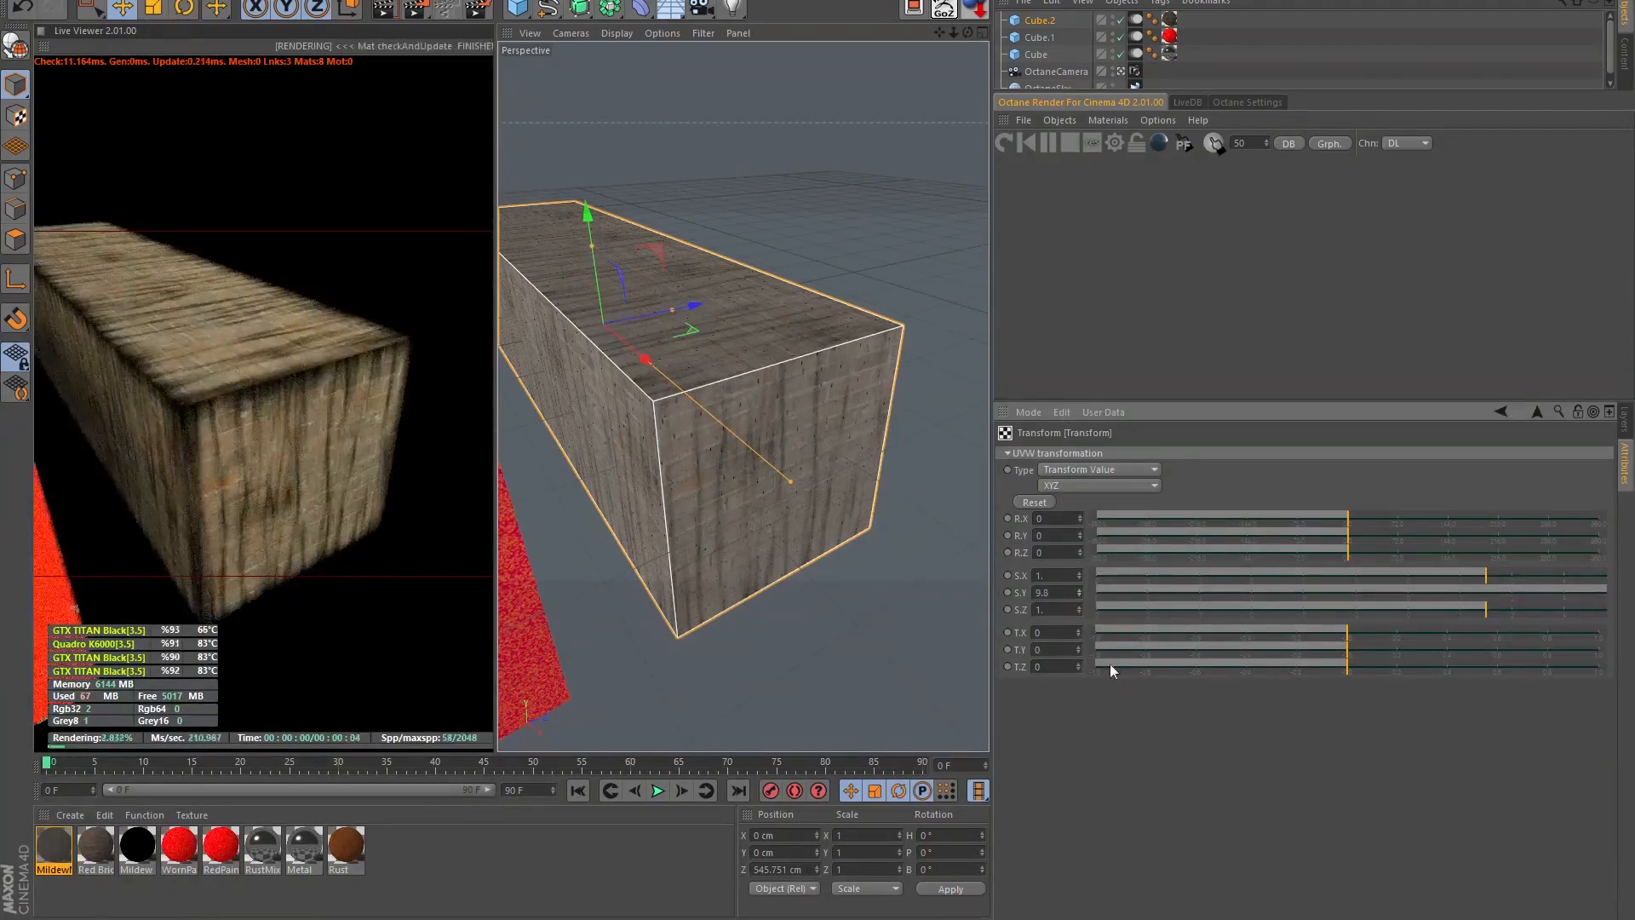
left_click_drag(1120, 763, 1094, 293)
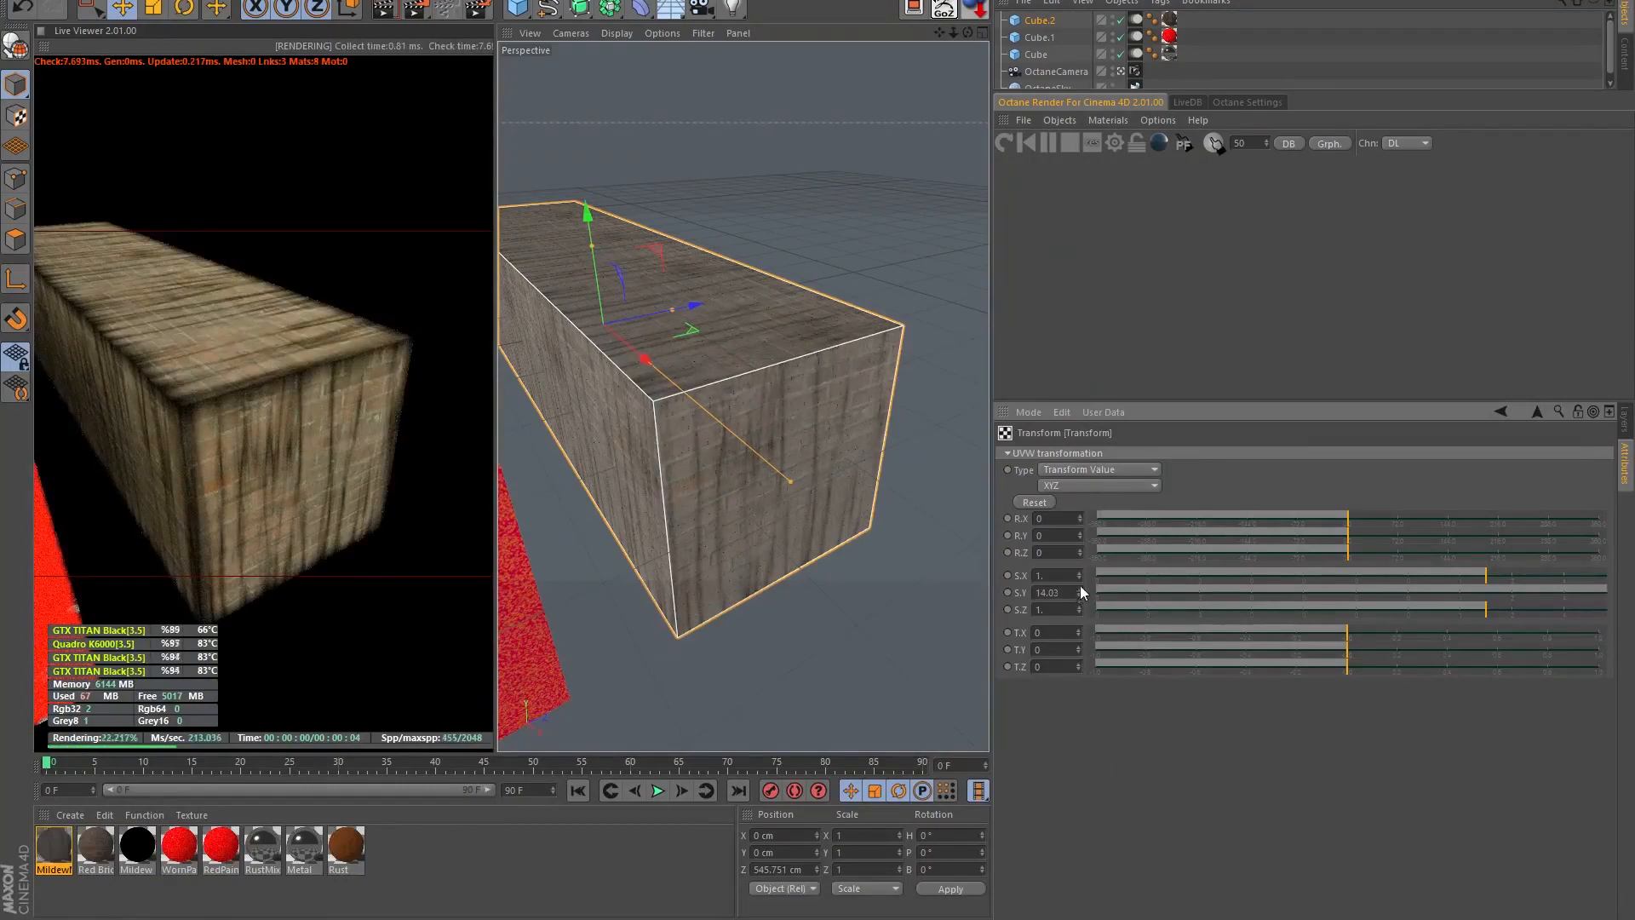
left_click_drag(1080, 589, 1062, 499)
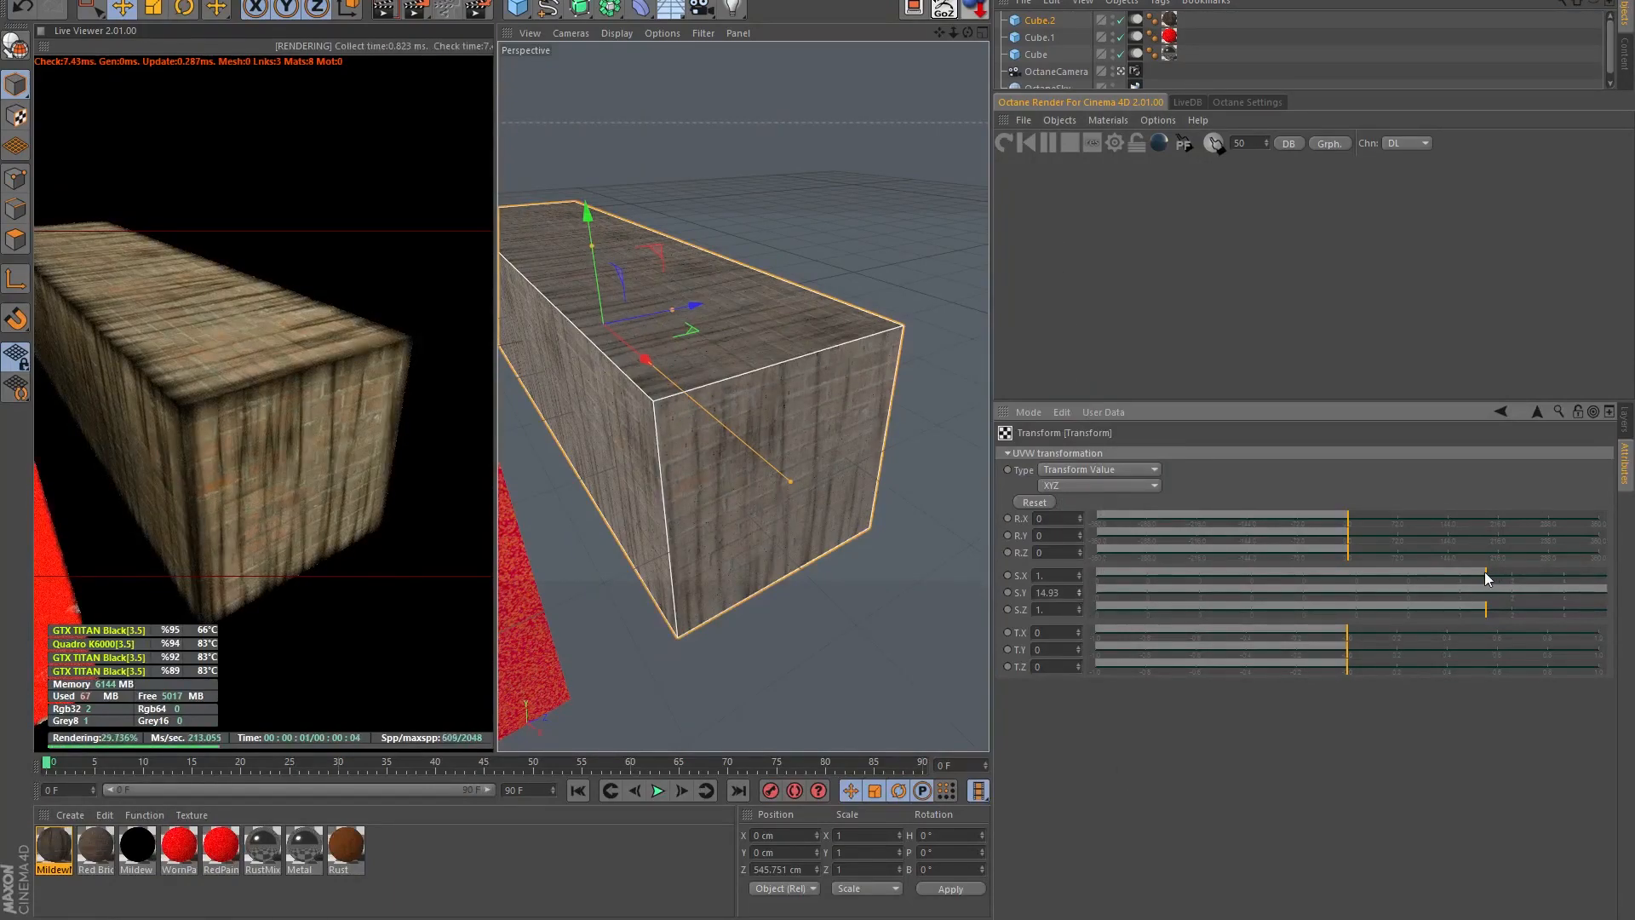
left_click_drag(1486, 573, 1365, 584)
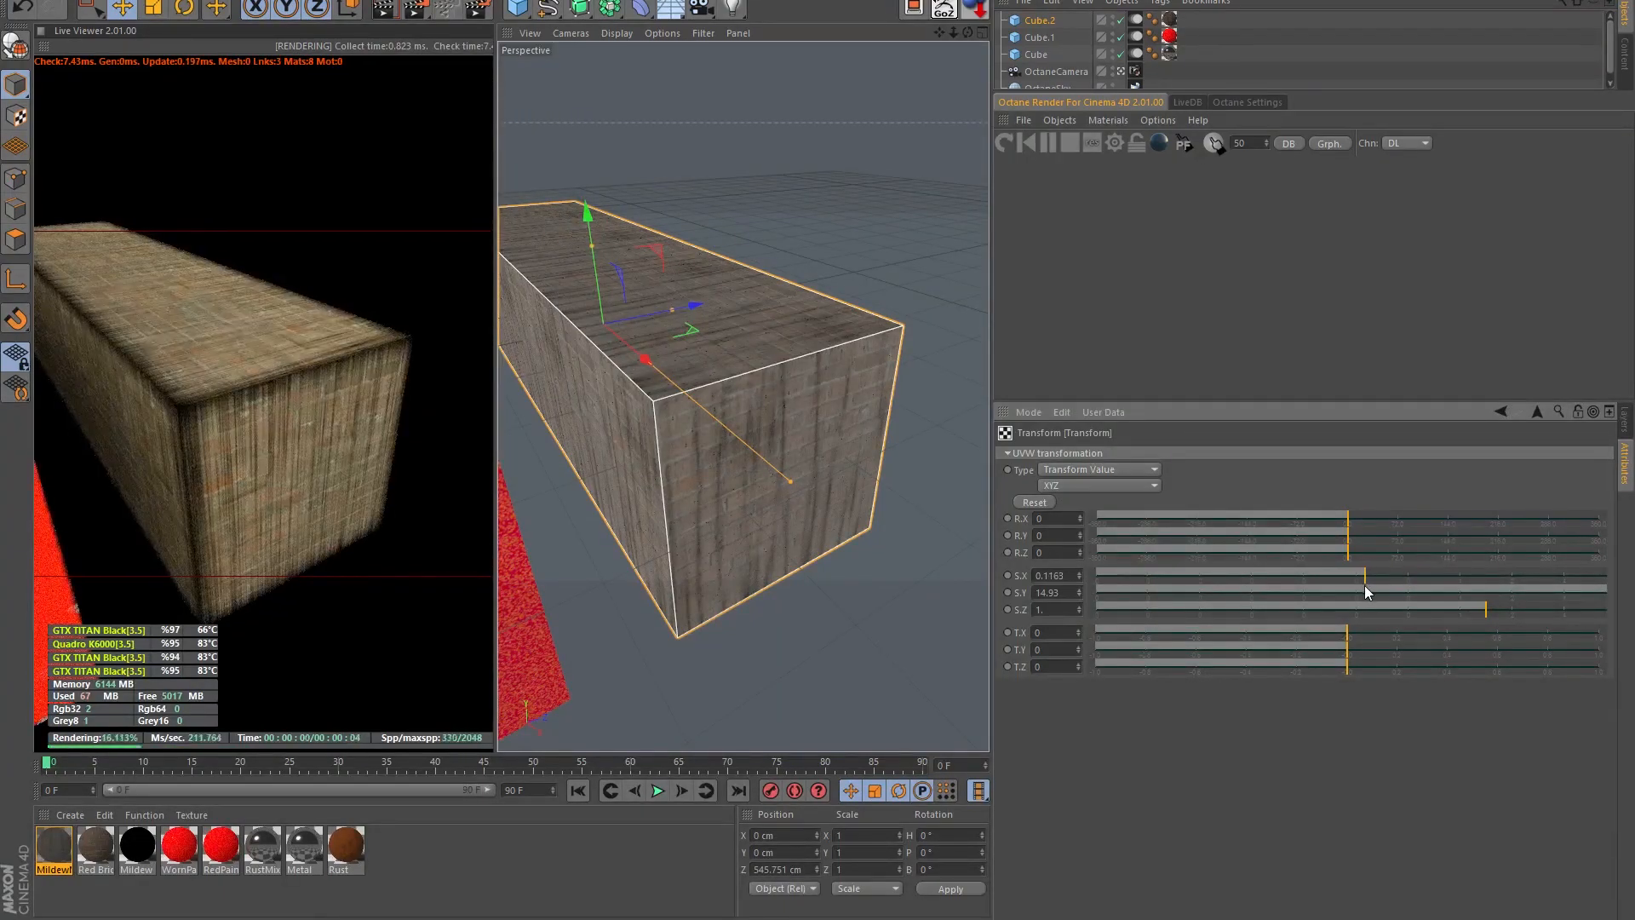
- Move the white knot of MildewMix's gradient to about 26 %
left_click(1537, 409)
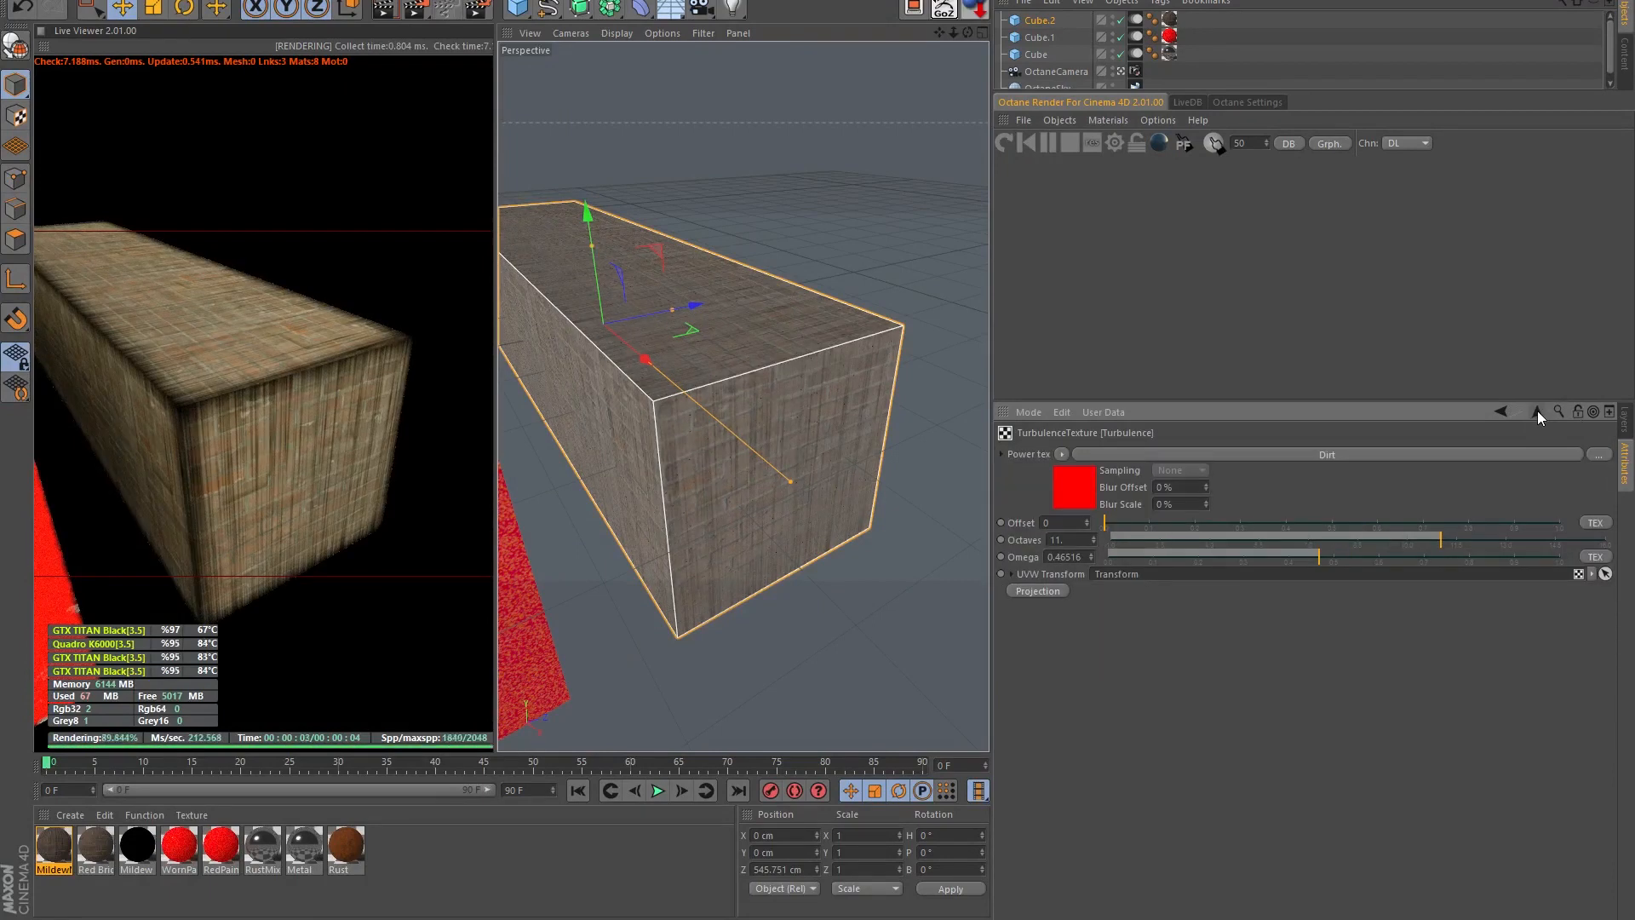
left_click(1538, 412)
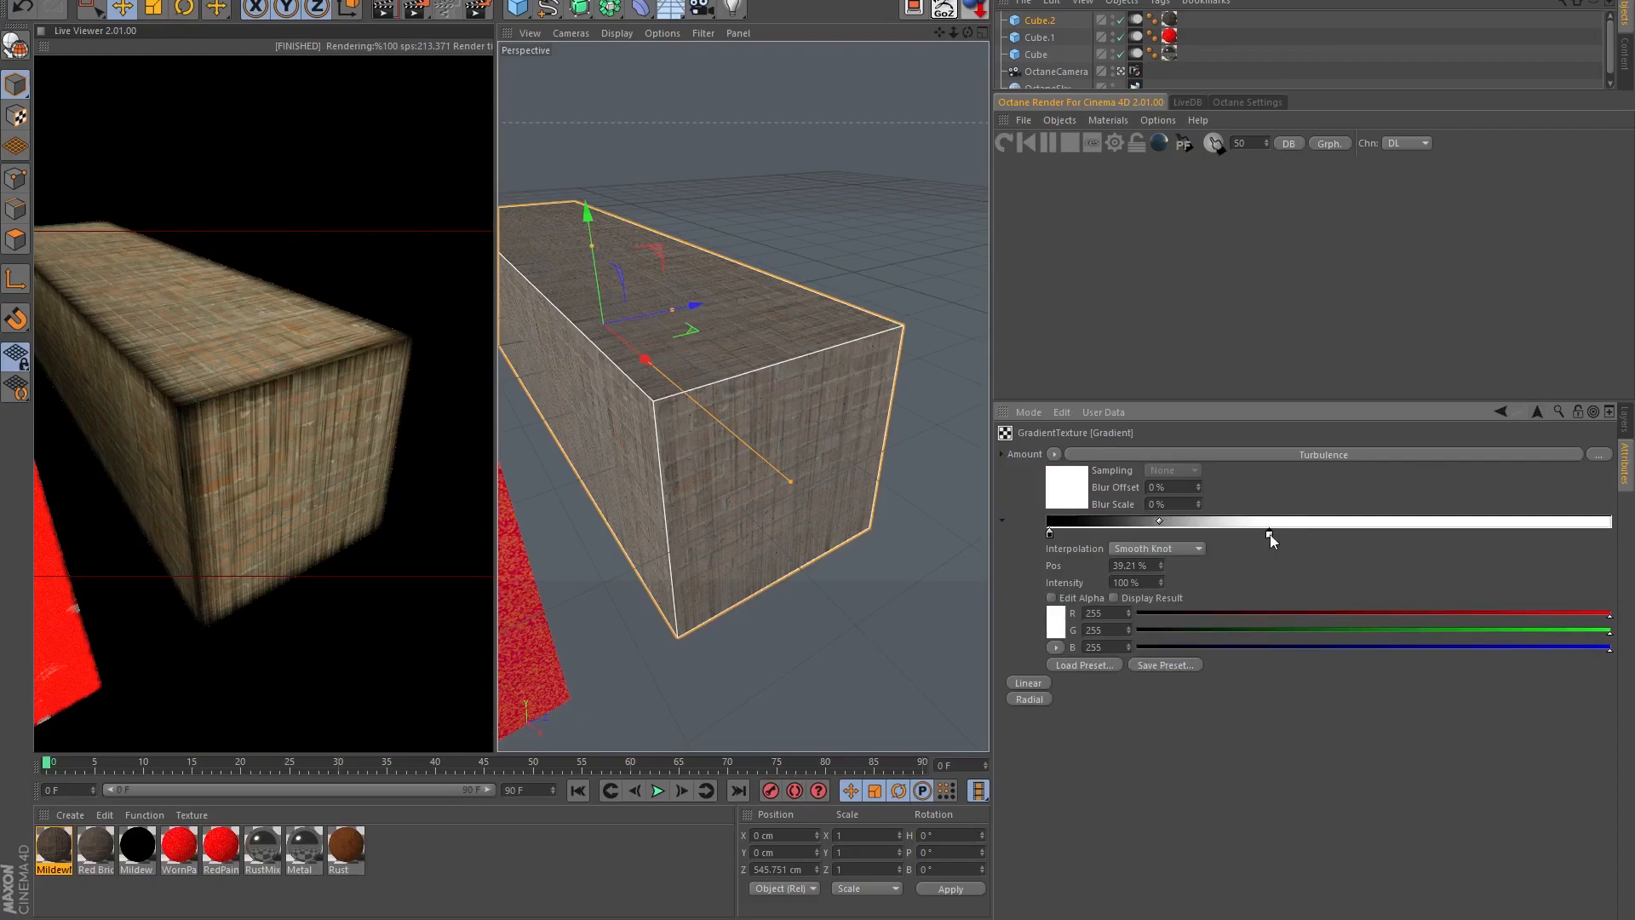
left_click_drag(1270, 534, 1181, 540)
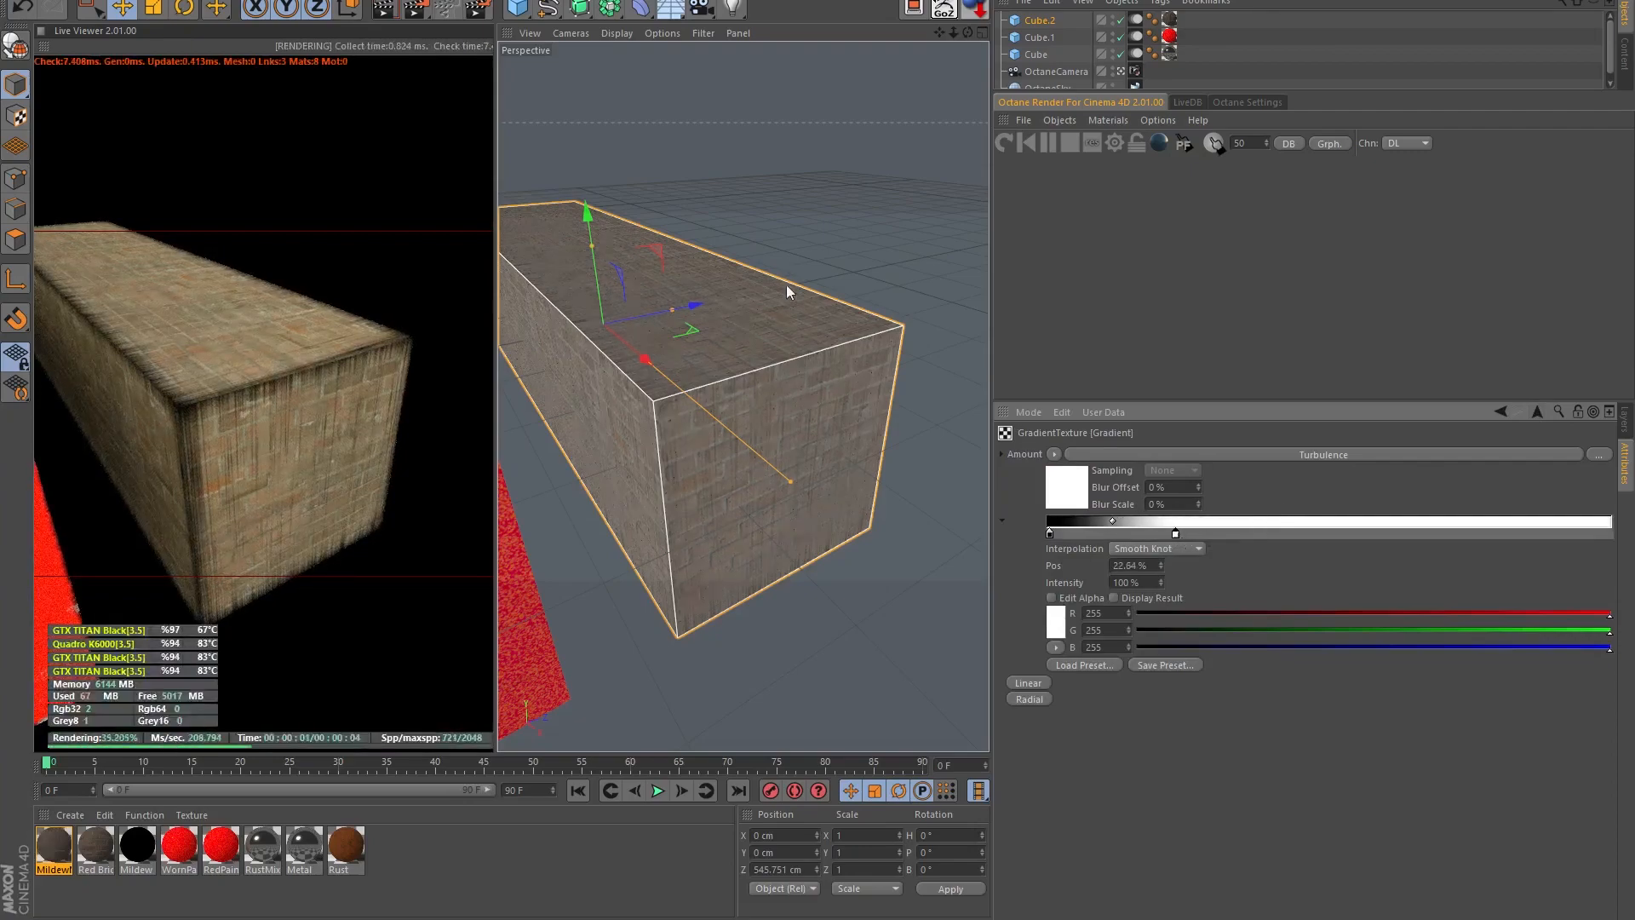
scroll(786, 285, "up", 3)
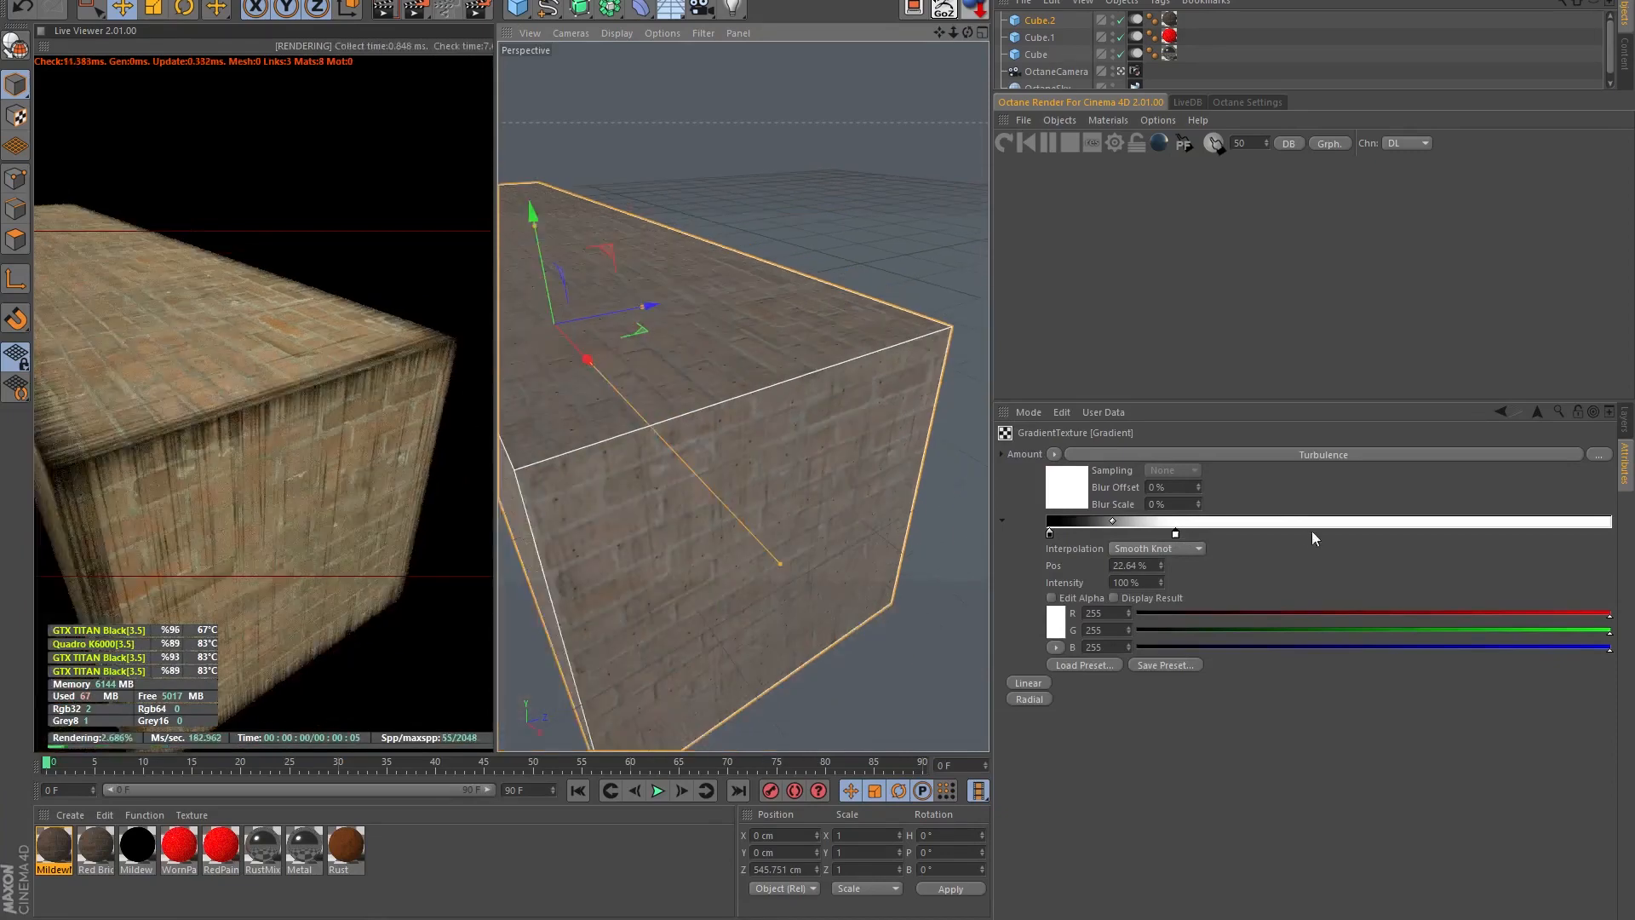
mouse_move(1176, 534)
left_mouse_down()
mouse_move(1157, 535)
mouse_move(1200, 546)
left_mouse_up()
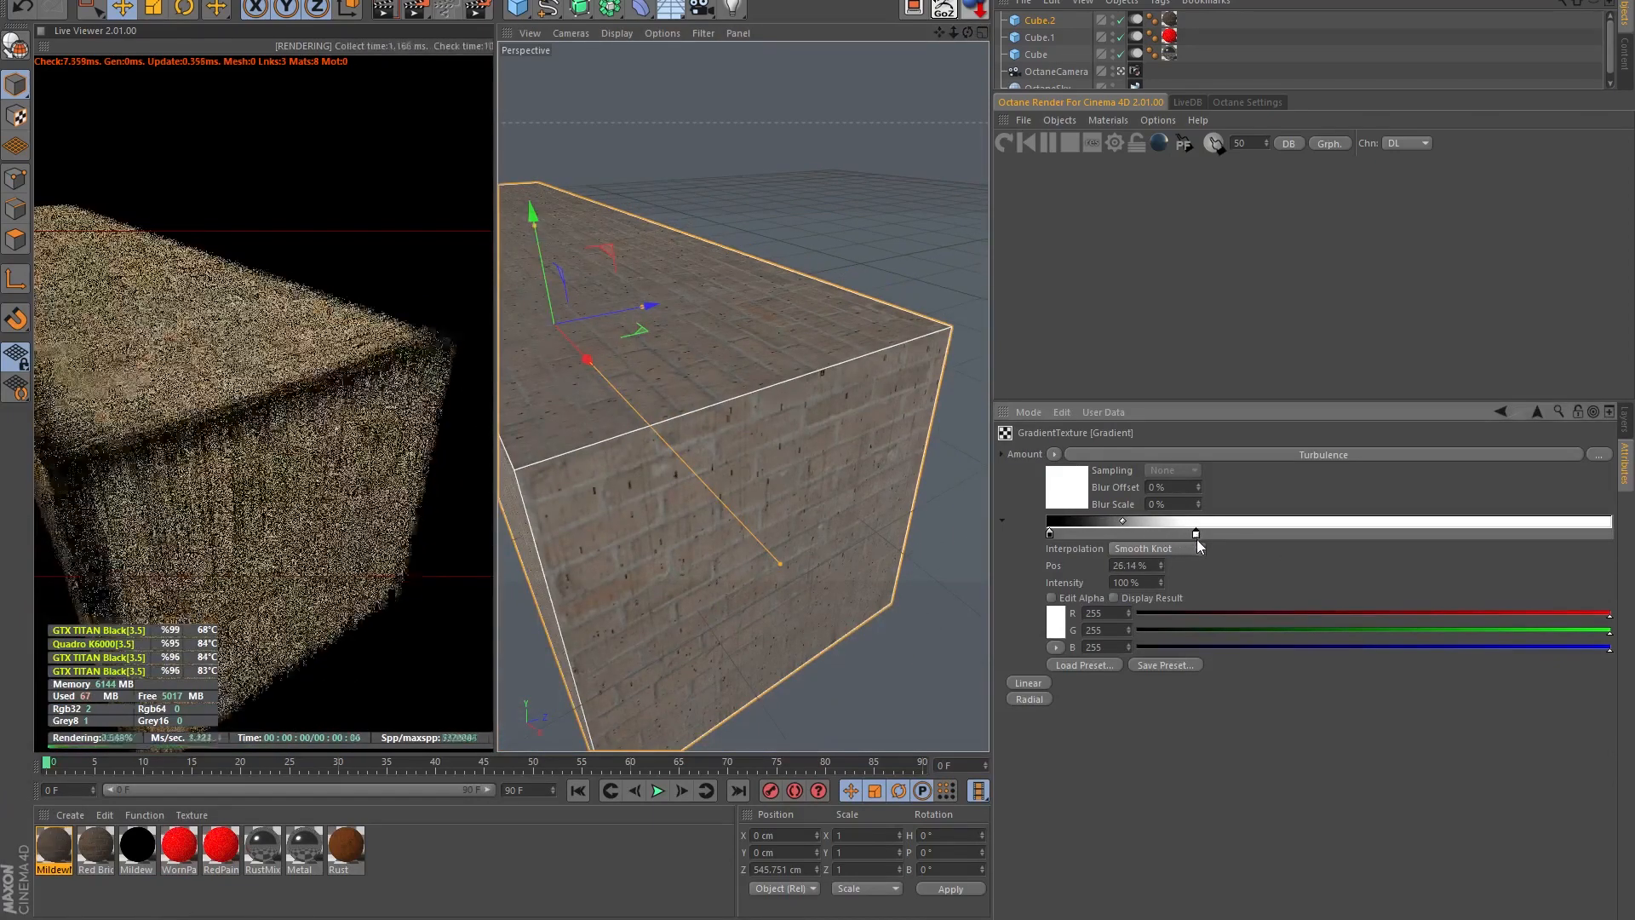
- Try the Turbulence with Octaves at 4 and Omega at about 0.66
left_click(1354, 458)
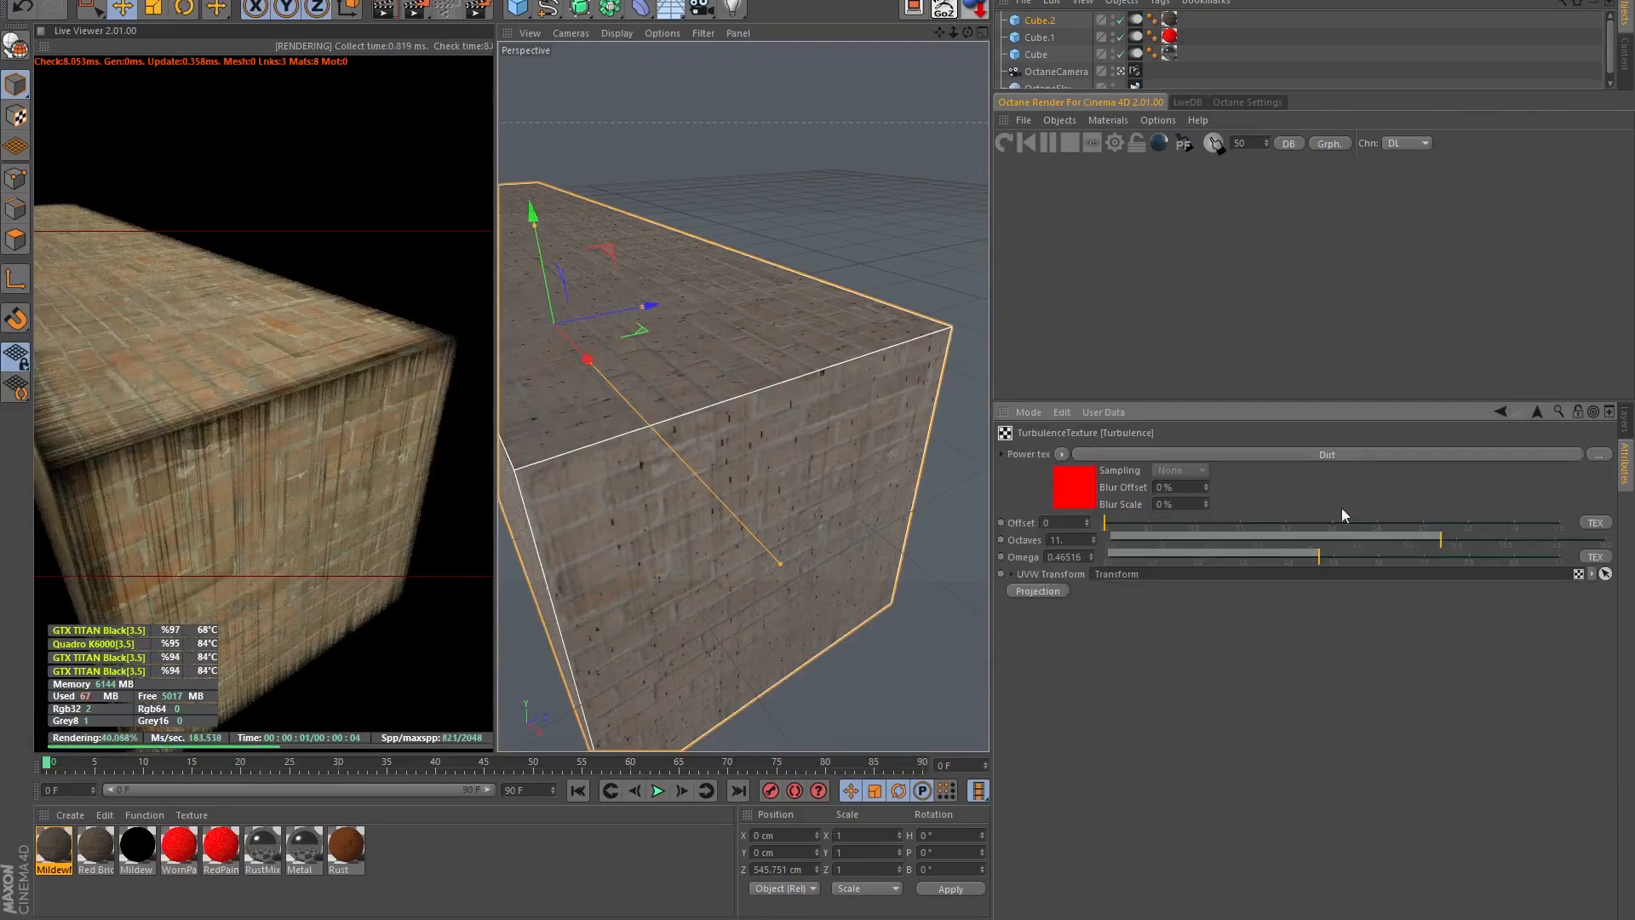
left_click_drag(1342, 558, 1234, 564)
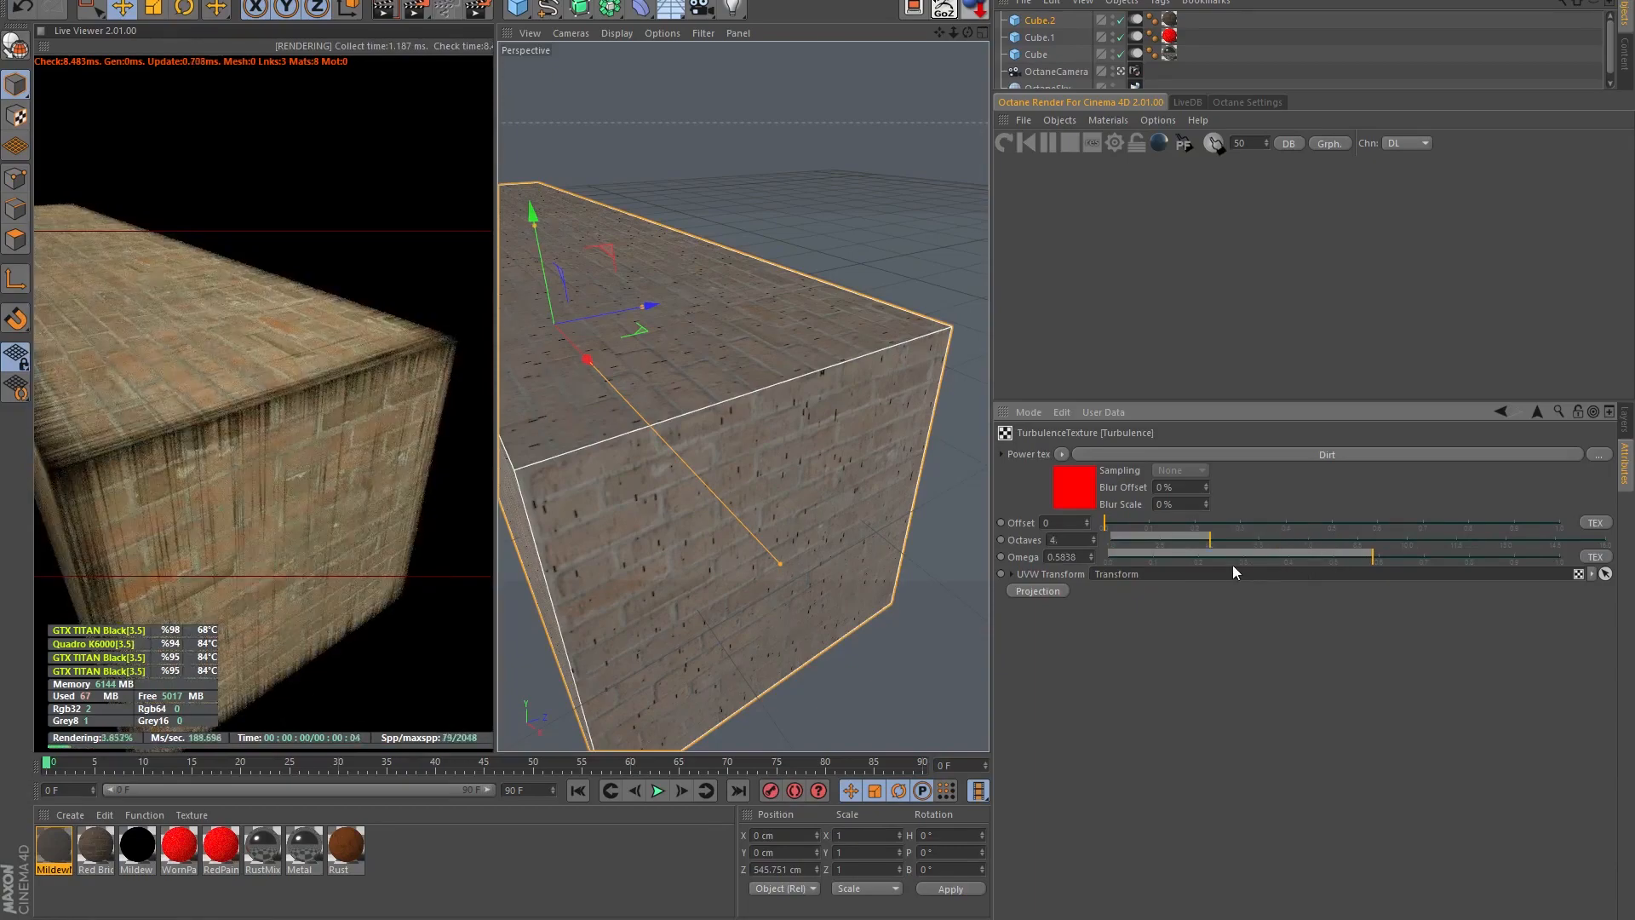
mouse_move(1389, 559)
left_mouse_down()
mouse_move(1503, 557)
mouse_move(1386, 566)
mouse_move(1407, 564)
left_mouse_up()
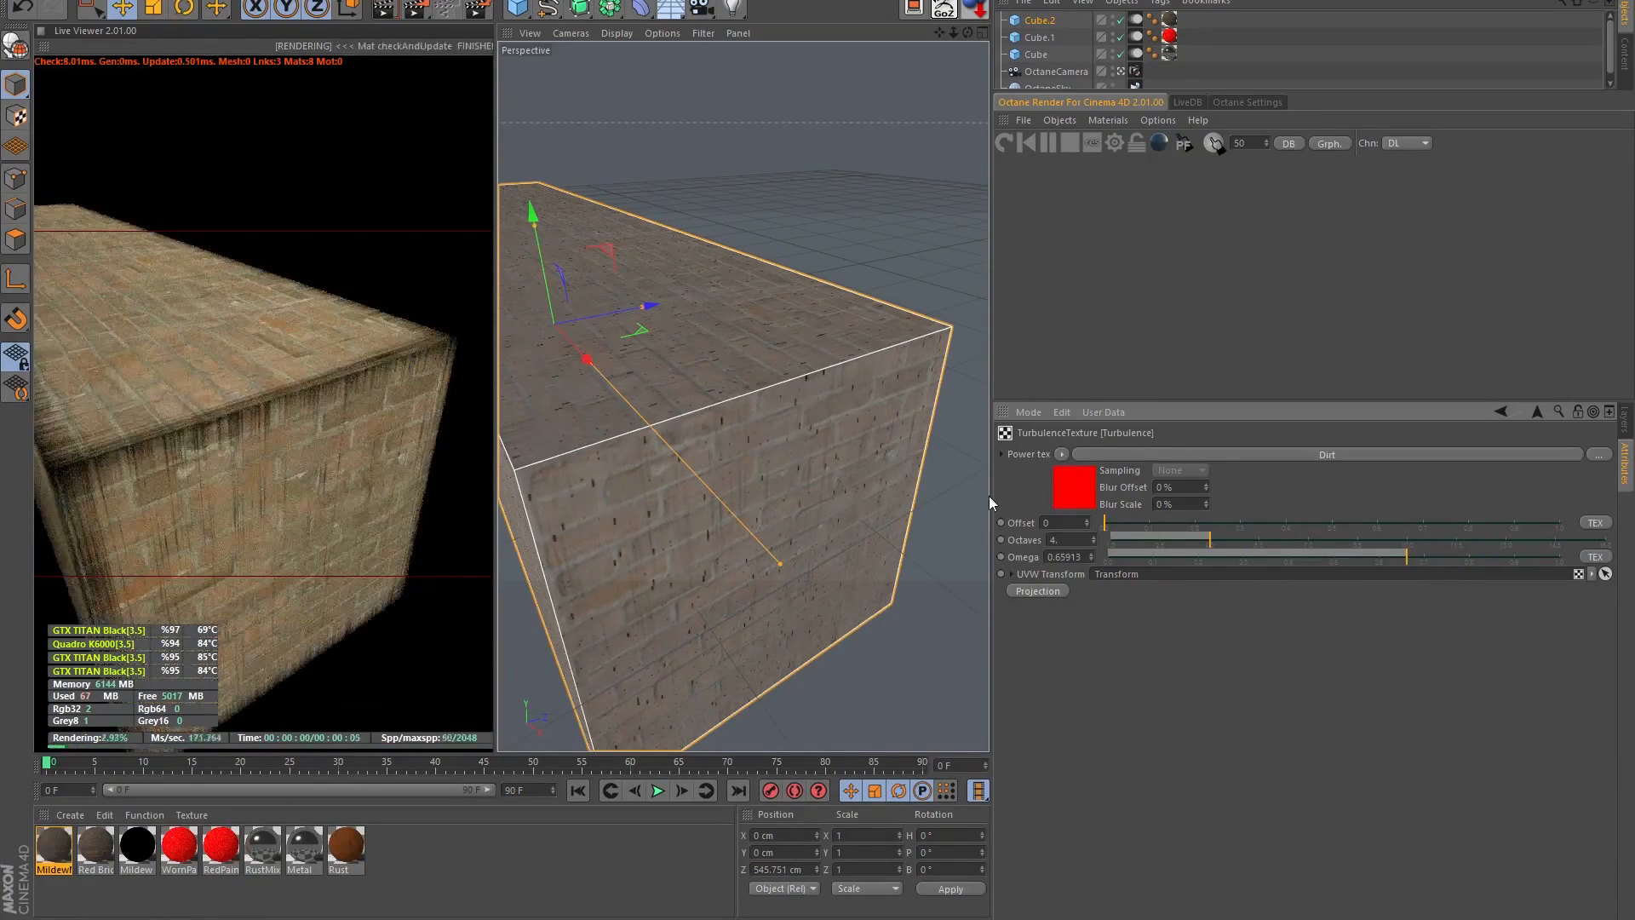
- Set the Turbulence's UVW Transform scale to about 10.62 in S.Y and about 0.57 in S.X
mouse_move(980, 496)
left_mouse_down("alt")
mouse_move(871, 508)
mouse_move(864, 452)
mouse_move(998, 492)
left_mouse_up("alt")
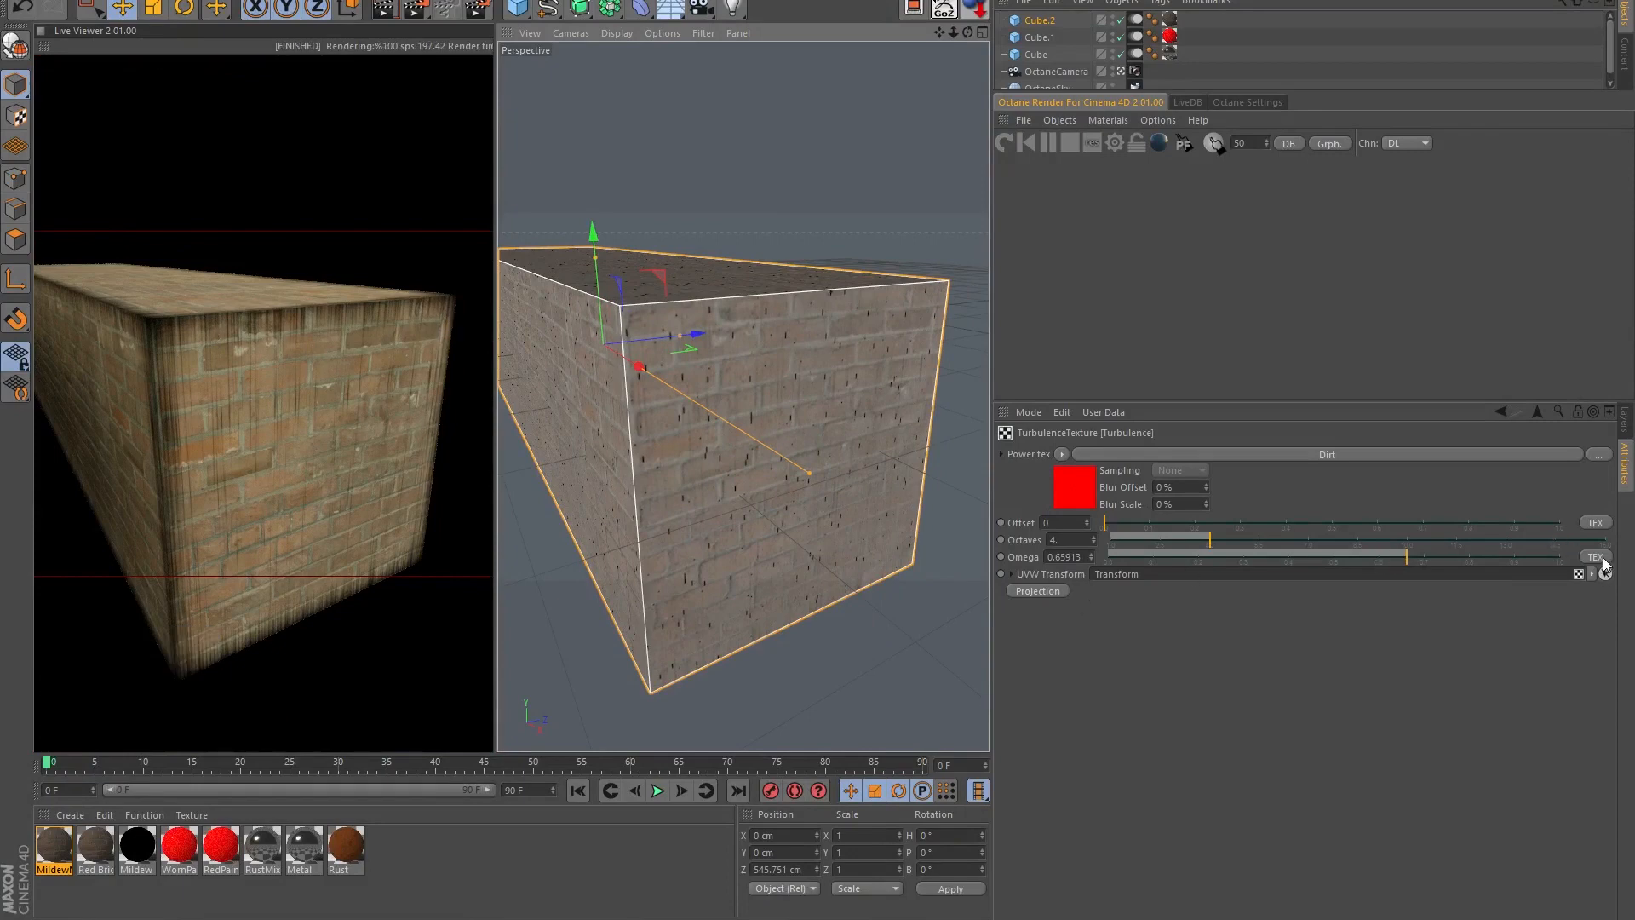
left_click(1198, 574)
left_click_drag(1547, 591, 1468, 584)
left_click_drag(1358, 573, 1454, 570)
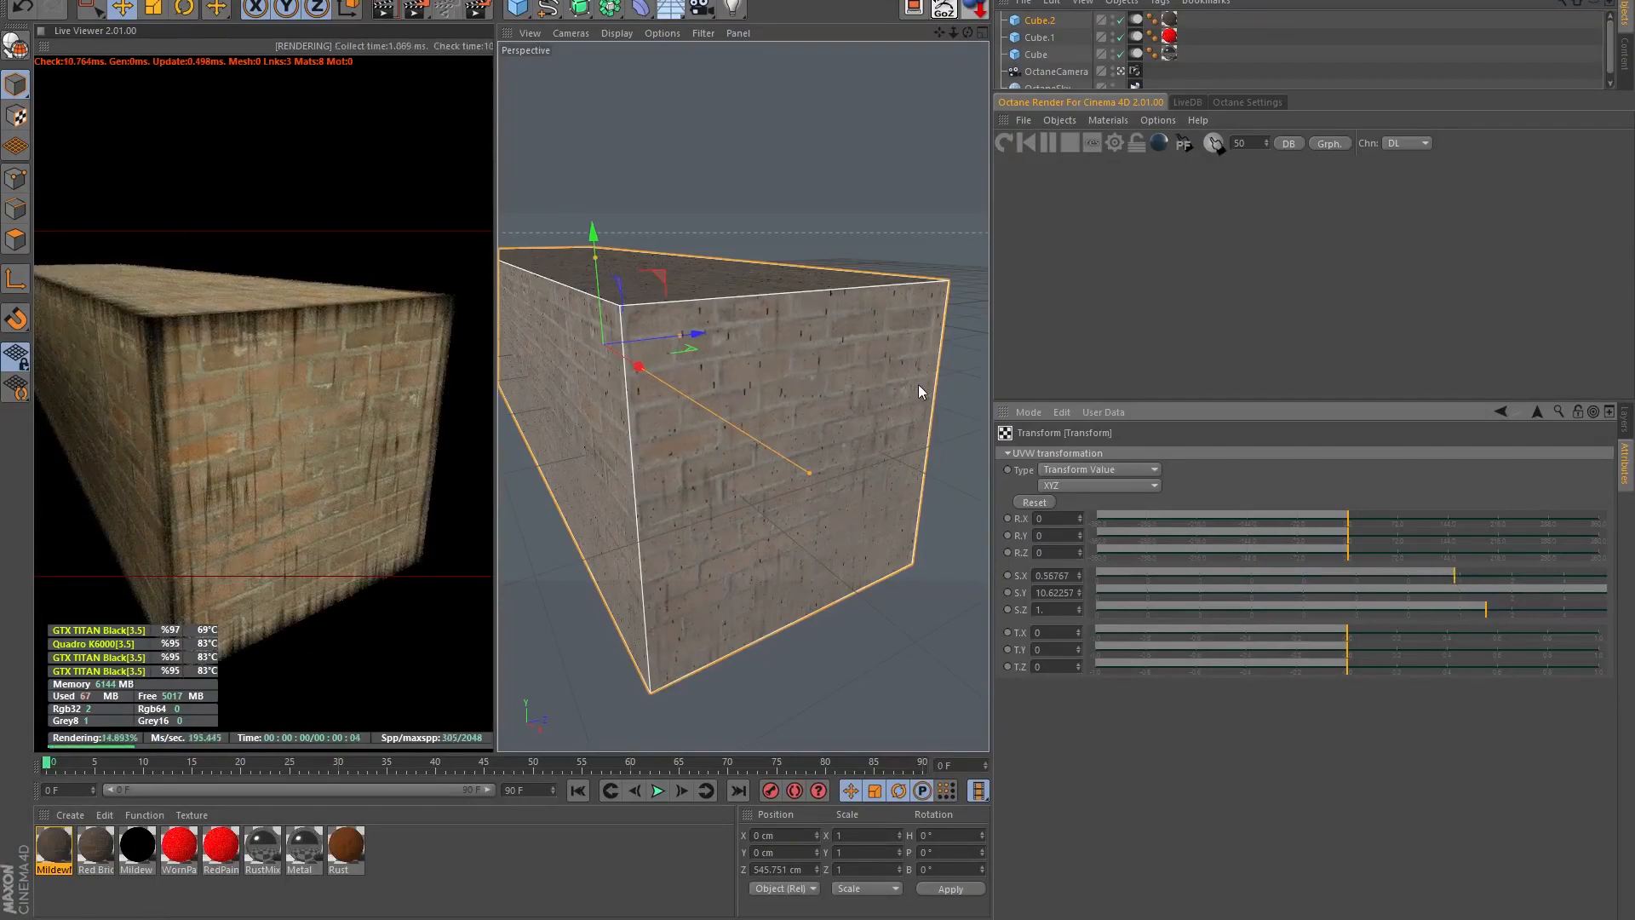
- Set the Turbulence's Octaves to 6 and Omega to about 0.82
scroll(916, 388, "down", 2)
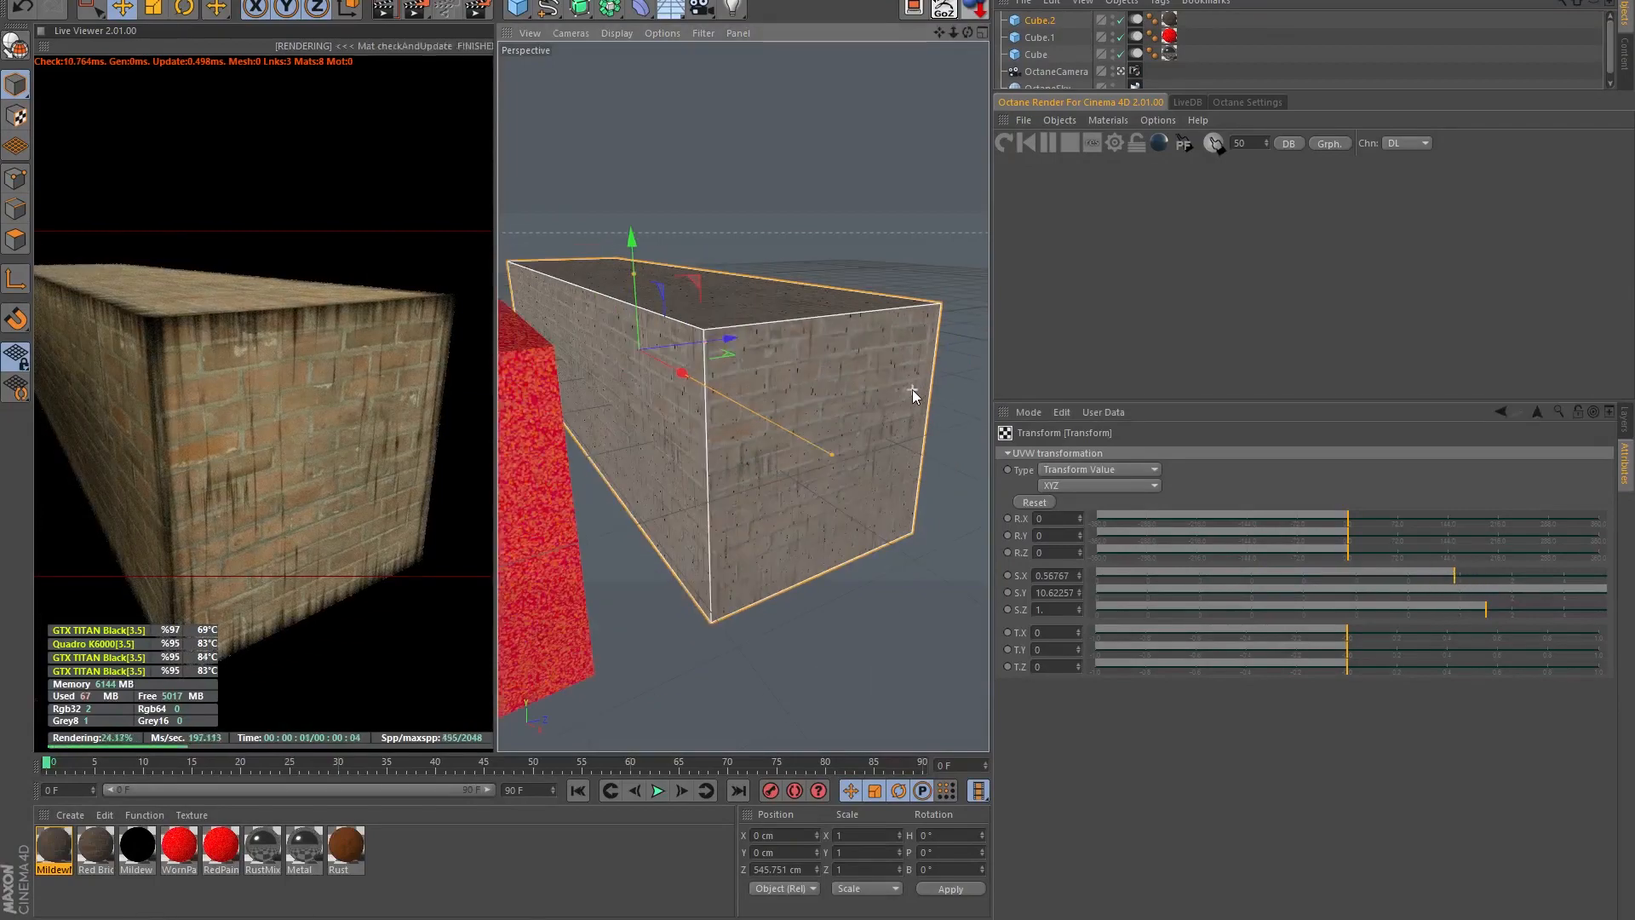
left_click(1536, 412)
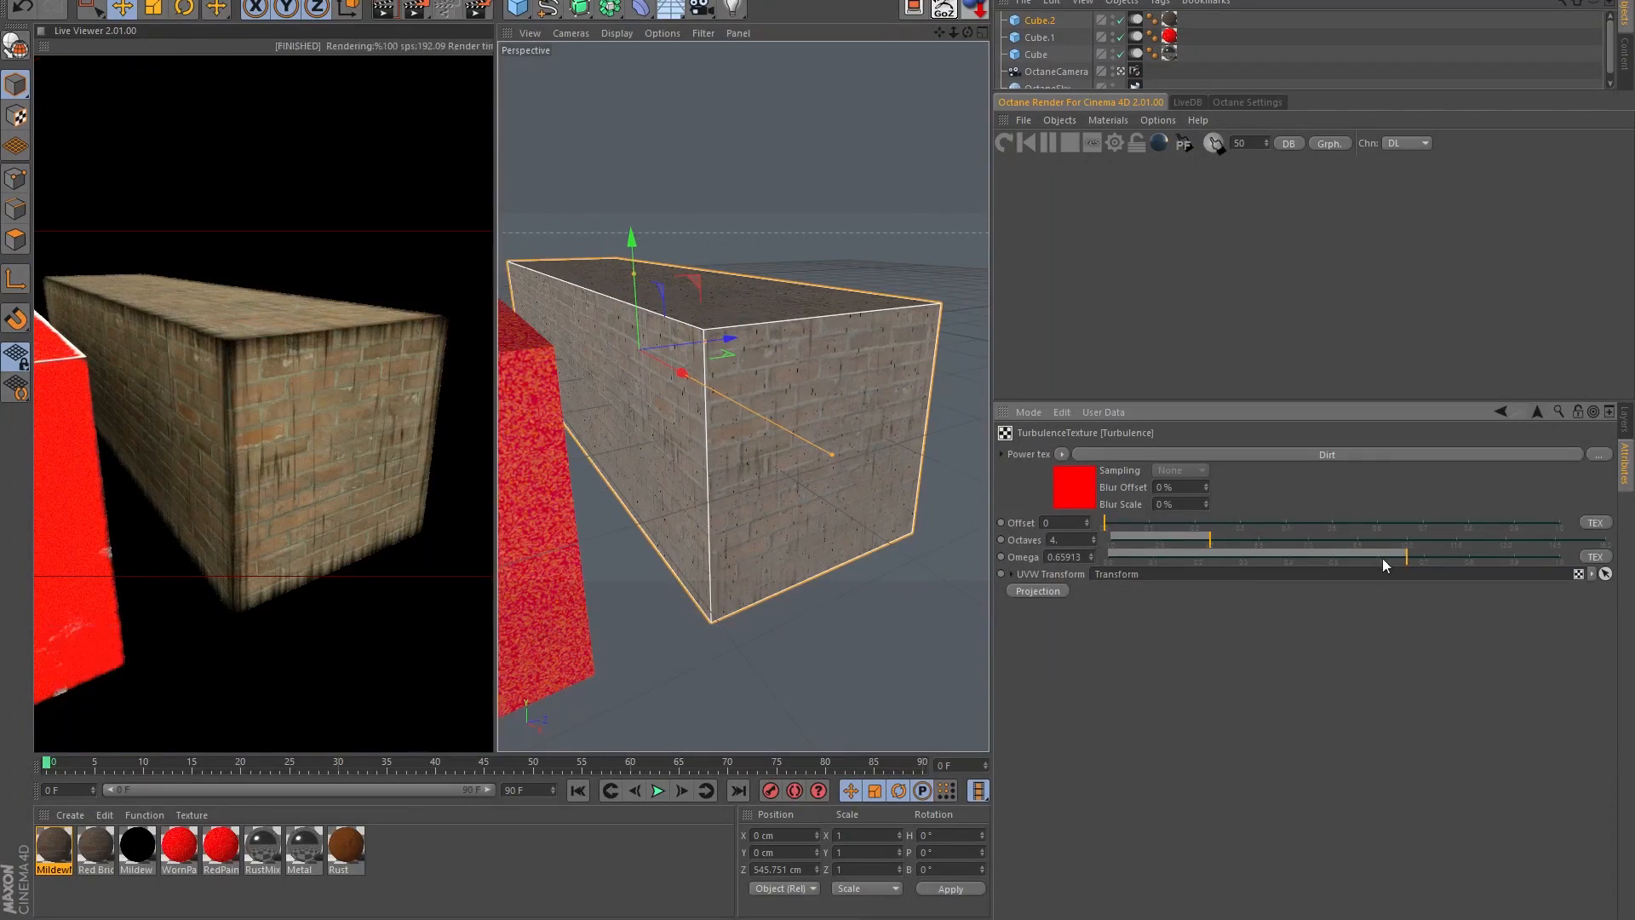
left_click(1245, 541)
left_click_drag(1393, 554, 1479, 559)
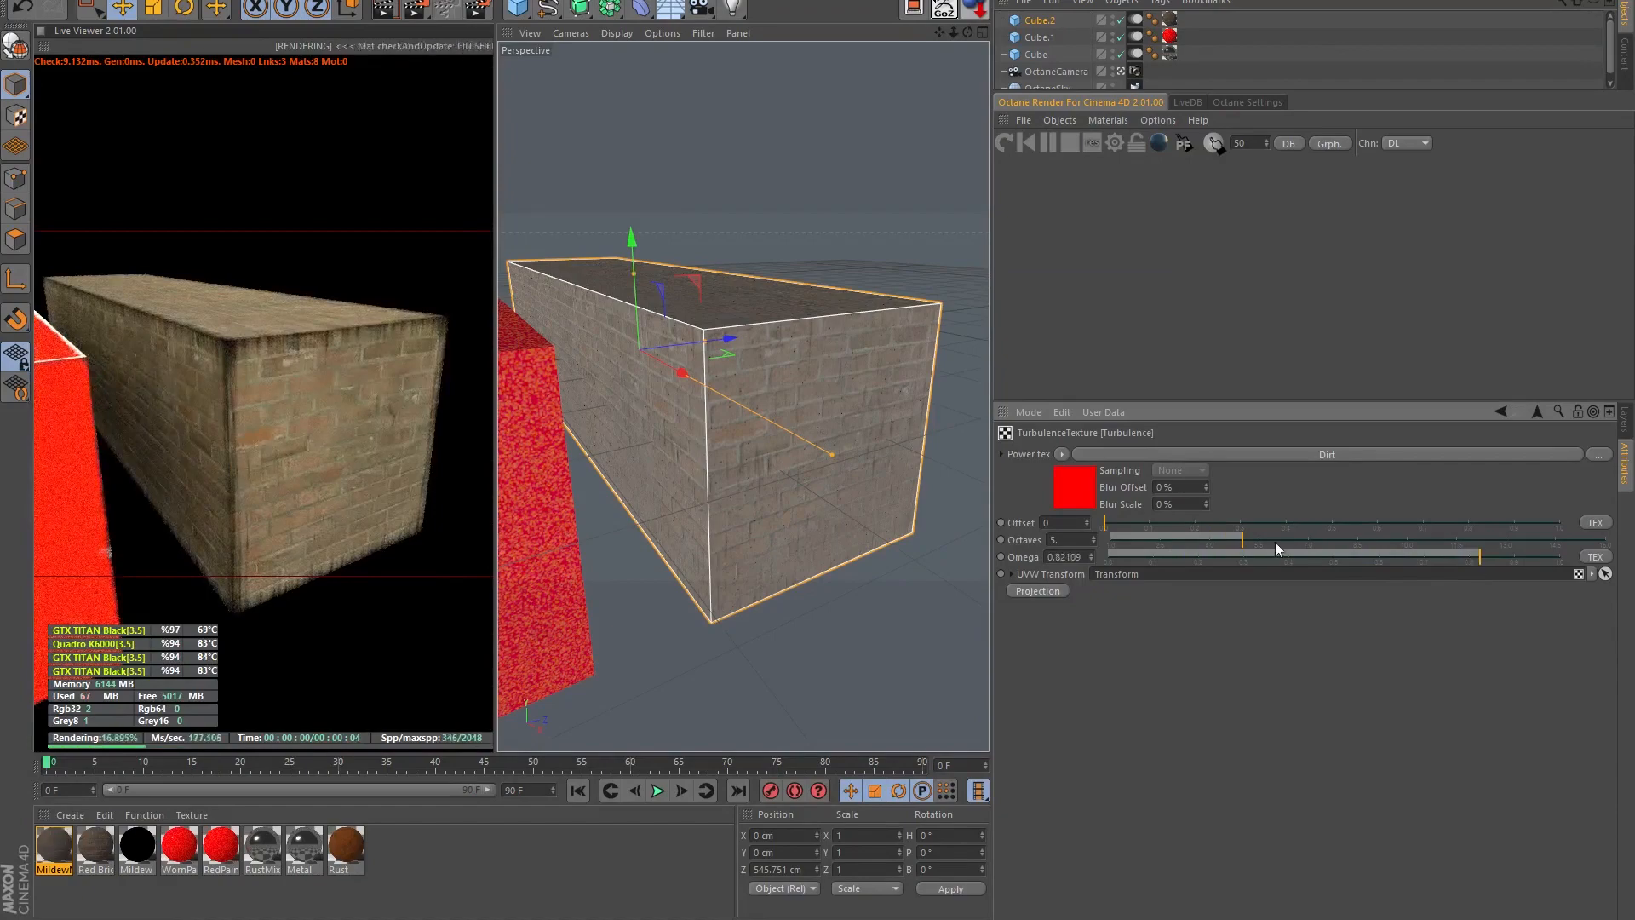
mouse_move(1268, 541)
left_mouse_down()
mouse_move(1398, 555)
mouse_move(1186, 556)
mouse_move(1284, 555)
left_mouse_up()
- Stretch the brick, red paint and rusty metal cubes taller in the viewport
scroll(761, 400, "down", 5)
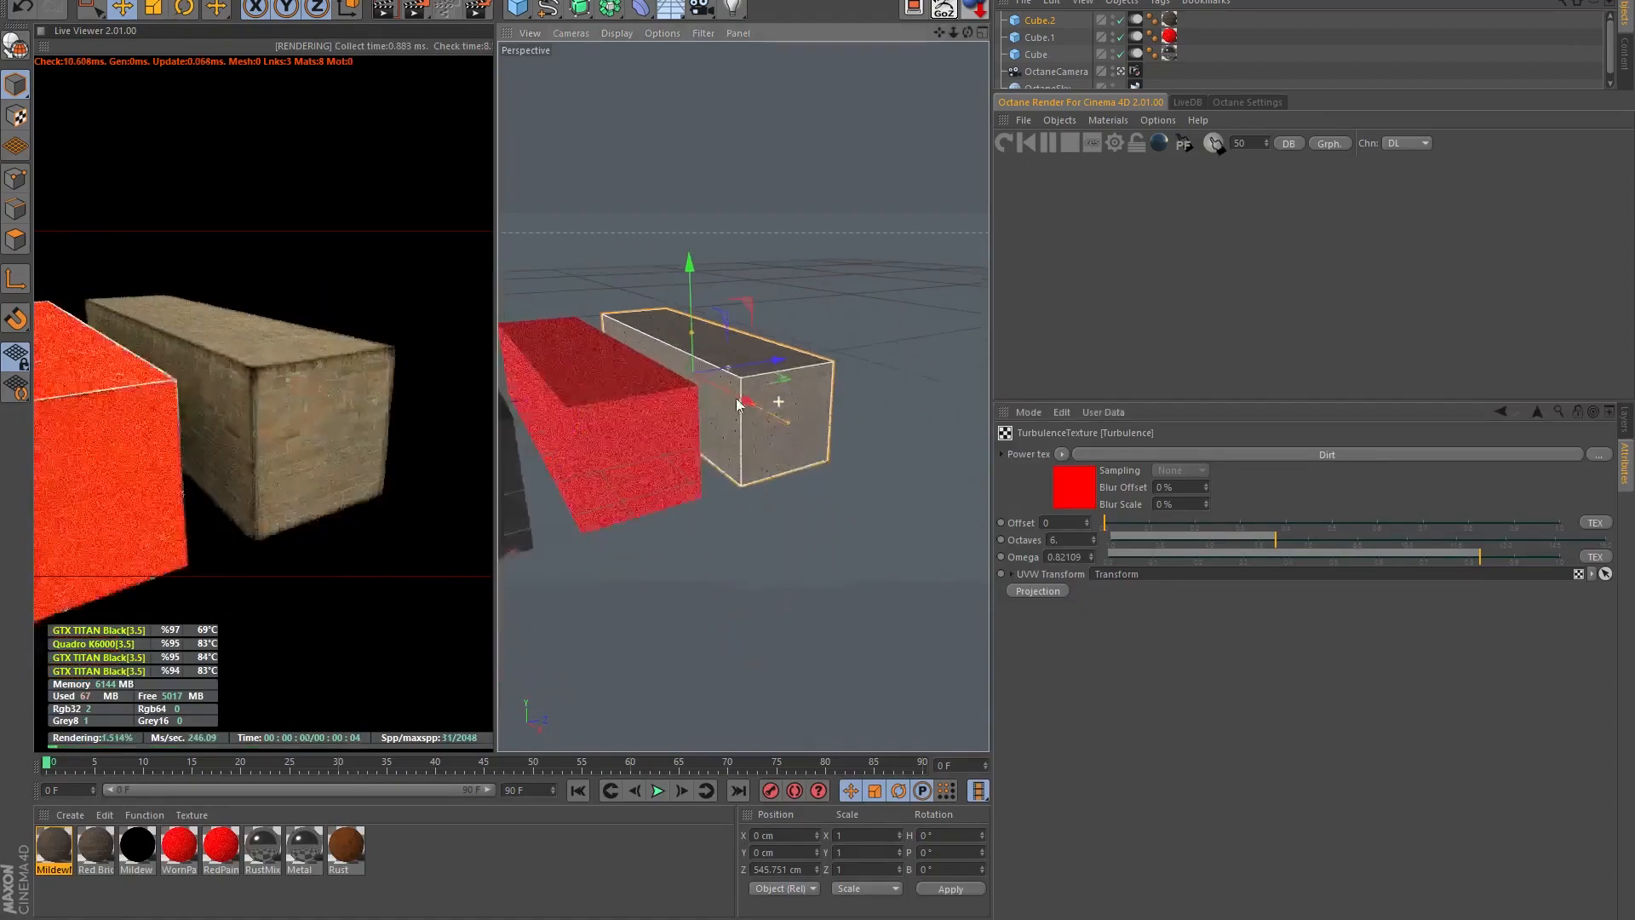
left_click_drag(745, 314, 819, 266, "alt")
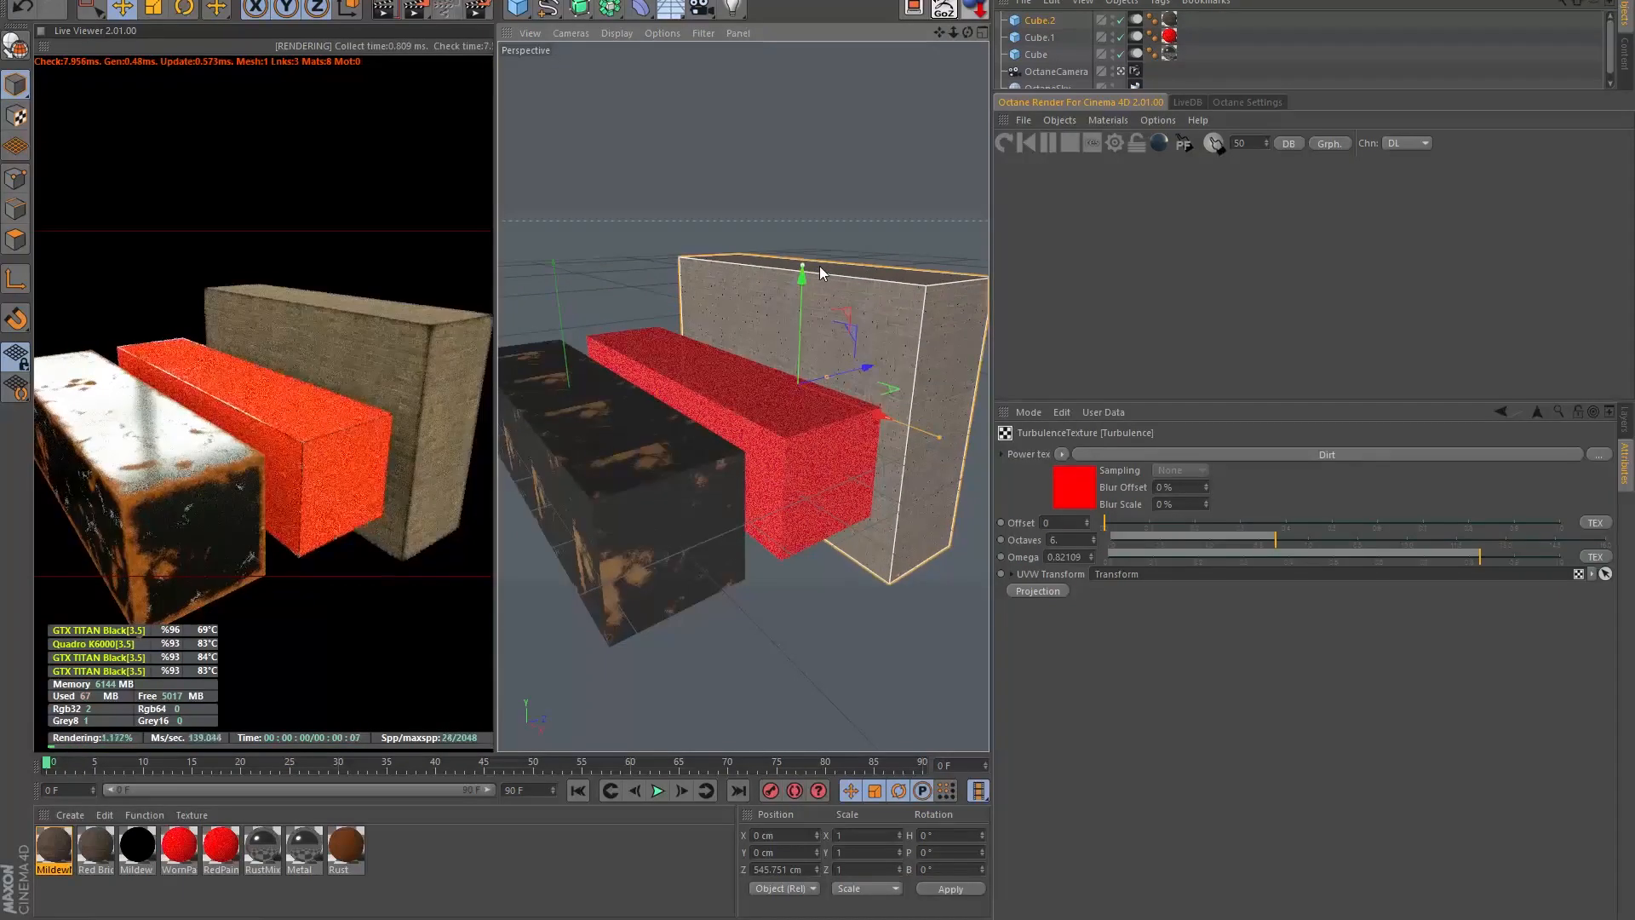
left_click(700, 366)
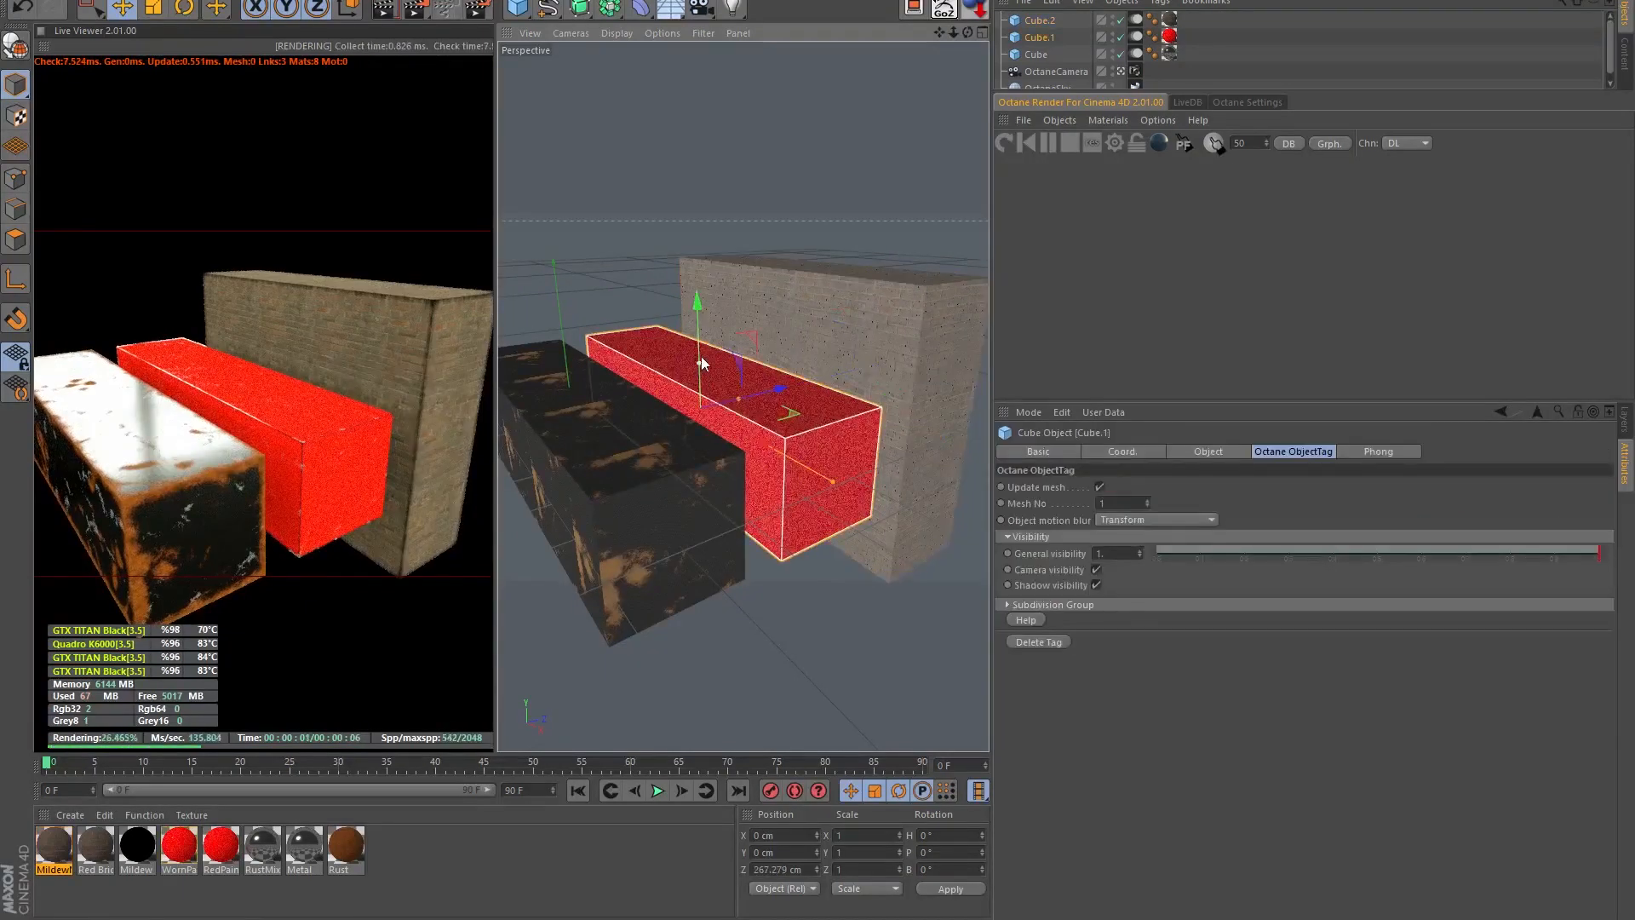
mouse_move(702, 356)
left_mouse_down()
mouse_move(707, 289)
mouse_move(705, 382)
mouse_move(717, 339)
left_mouse_up()
left_click(587, 411)
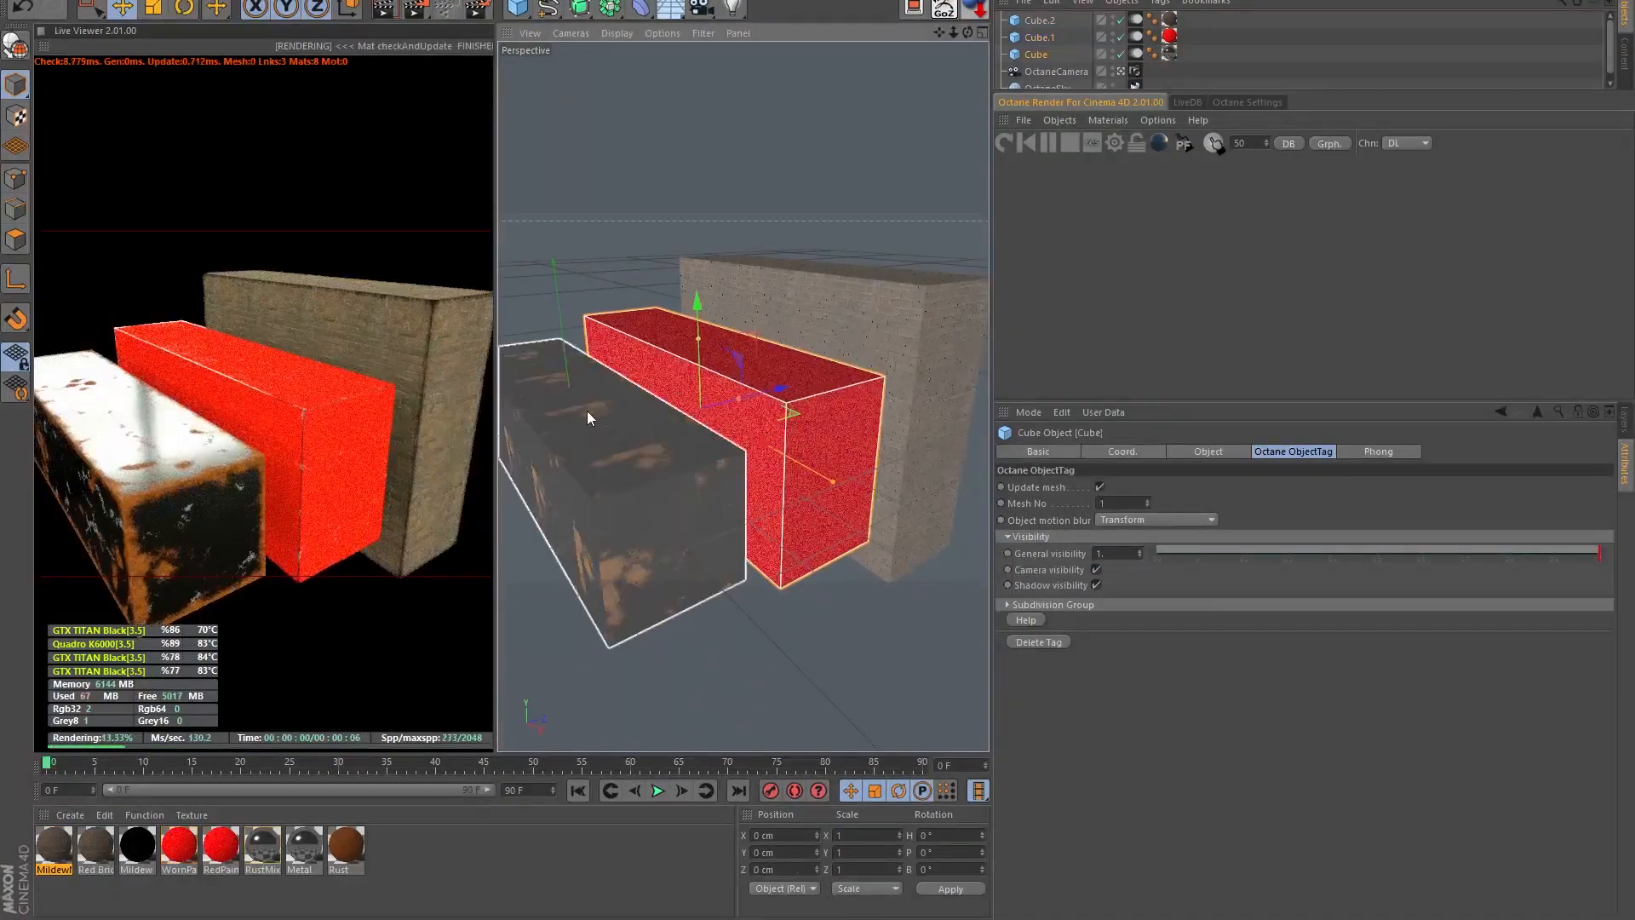
left_click_drag(570, 386, 636, 479)
left_click_drag(679, 552, 690, 519)
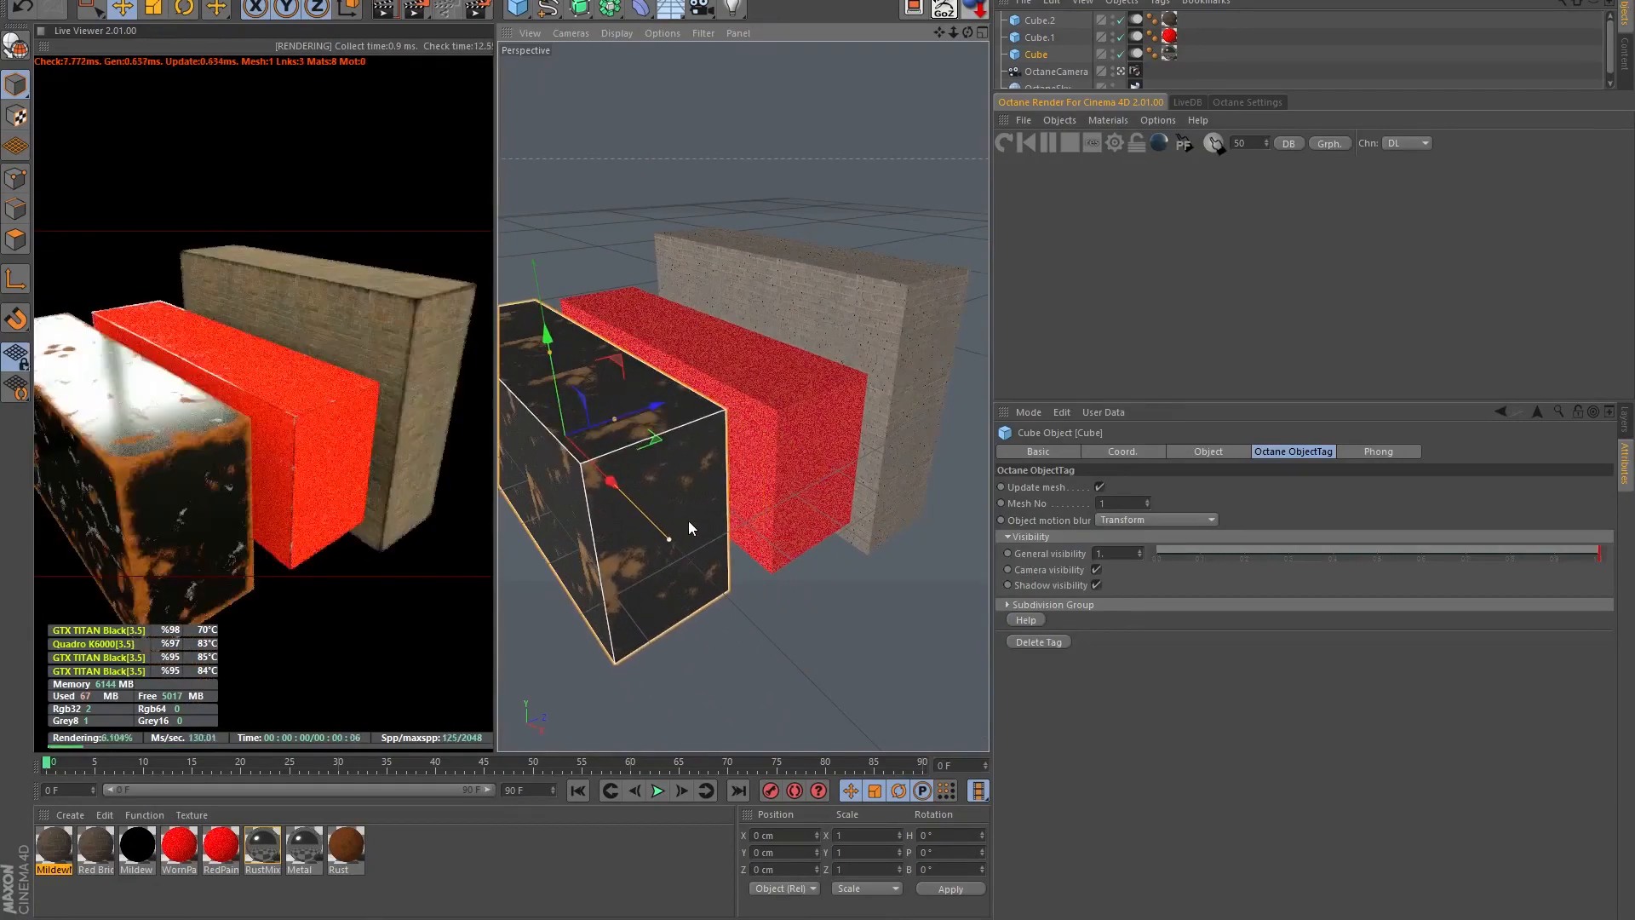
left_click_drag(773, 366, 815, 371, "alt")
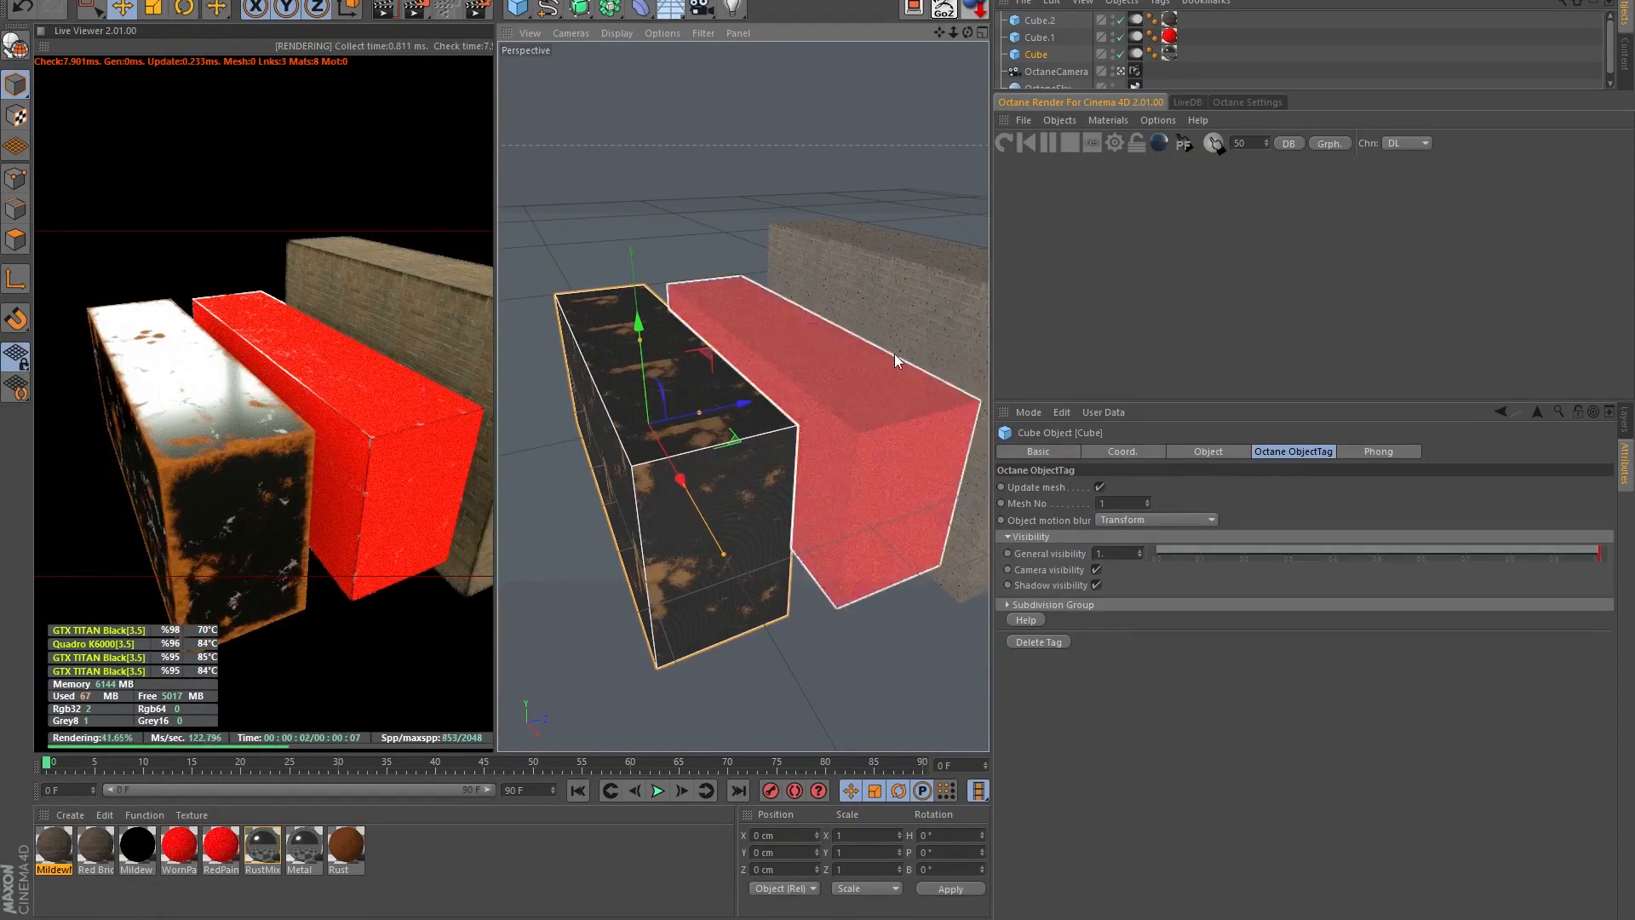
left_click_drag(915, 325, 807, 325, "alt")
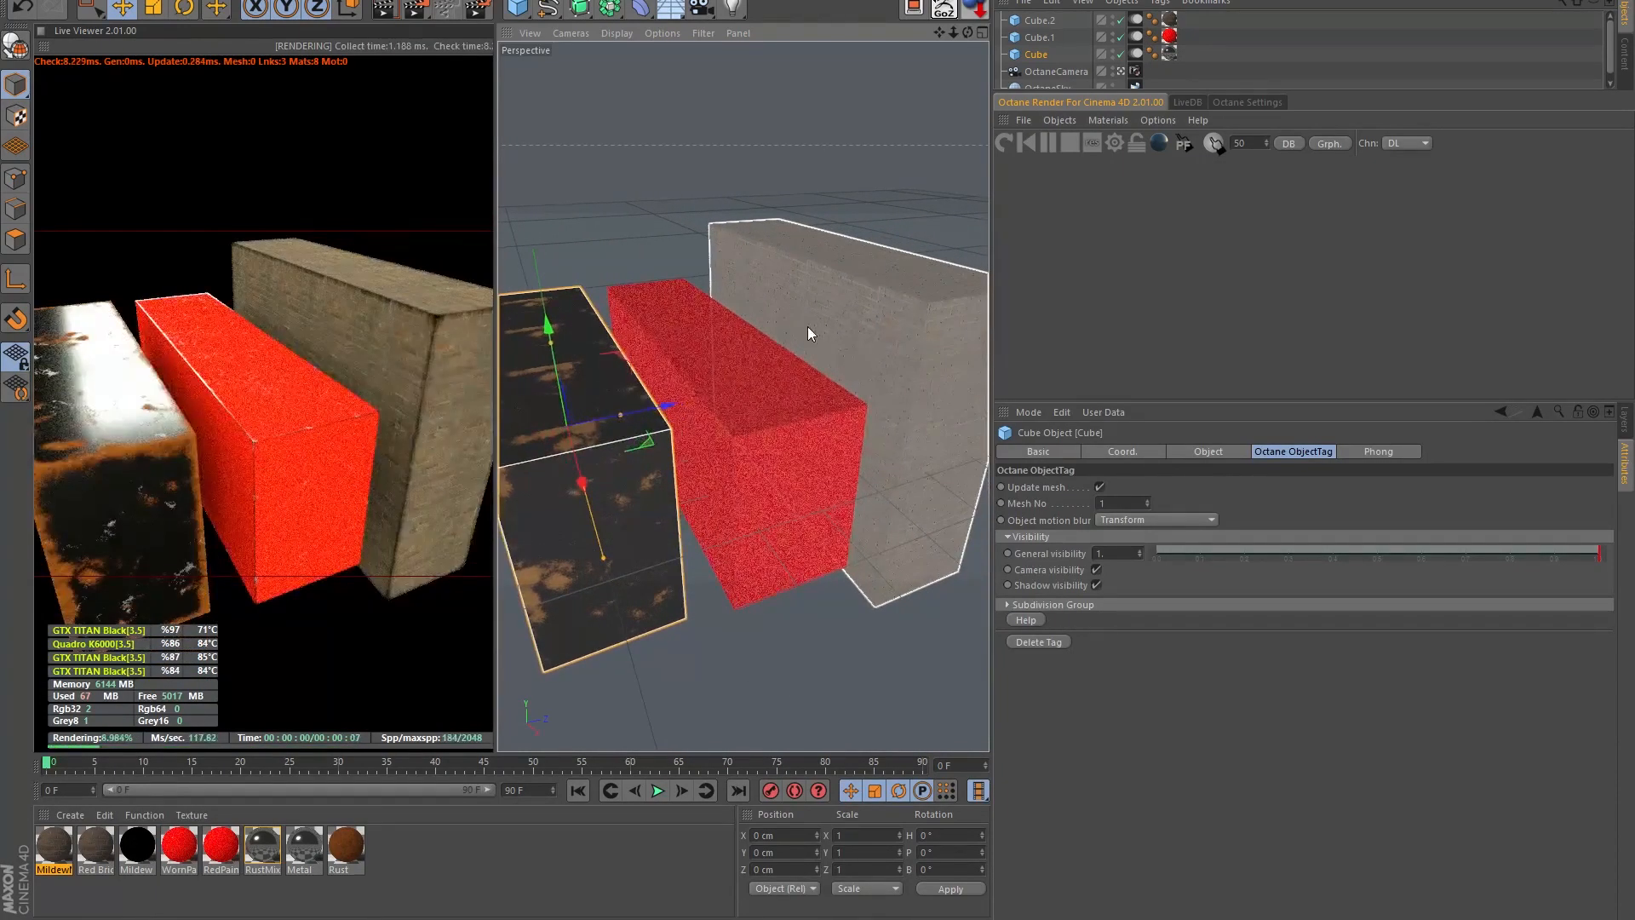